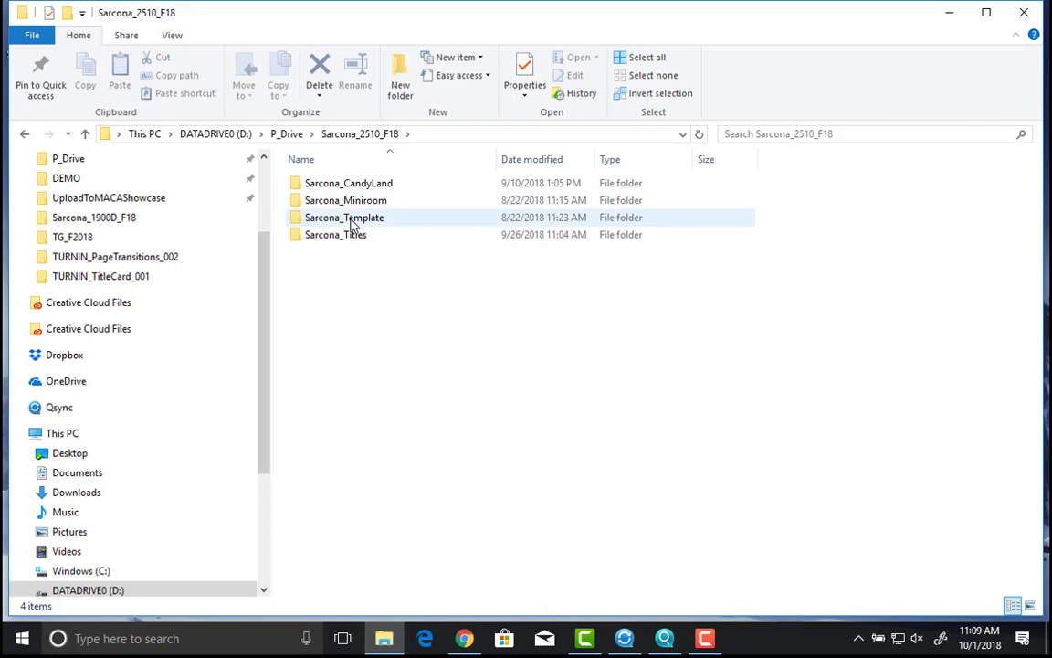
# Step: Look through the Final, reference, and scenes subfolders of the Titles project folder
pyautogui.moveTo(353, 223)
pyautogui.mouseDown()
pyautogui.moveTo(359, 355)
pyautogui.moveTo(364, 247)
pyautogui.moveTo(357, 334)
pyautogui.moveTo(352, 217)
pyautogui.moveTo(353, 237)
pyautogui.mouseUp()
pyautogui.doubleClick(352, 236)
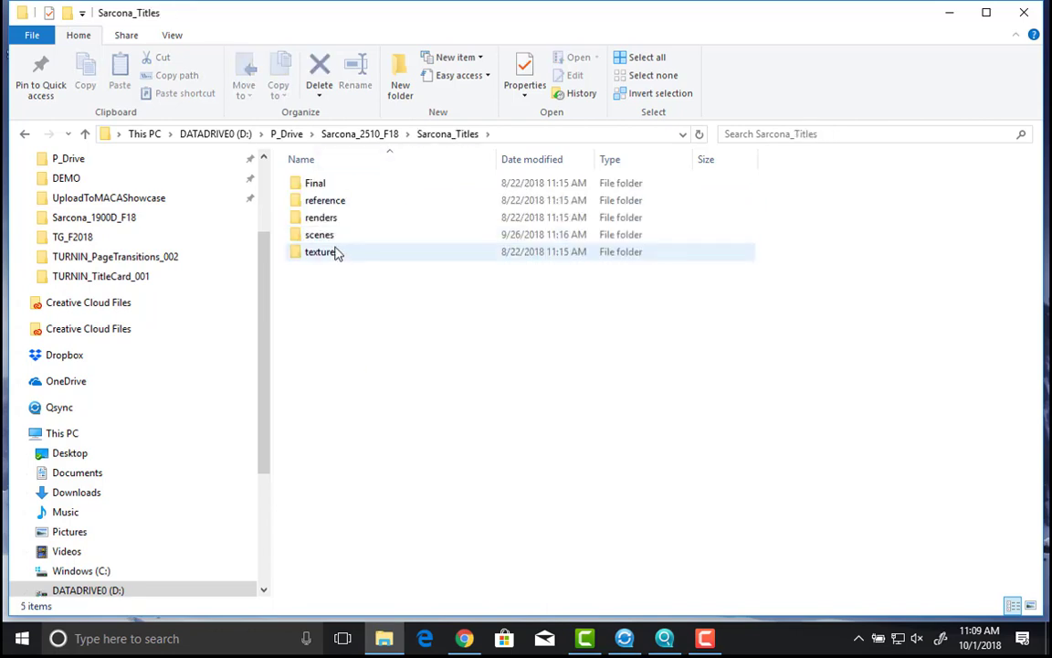
pyautogui.doubleClick(310, 184)
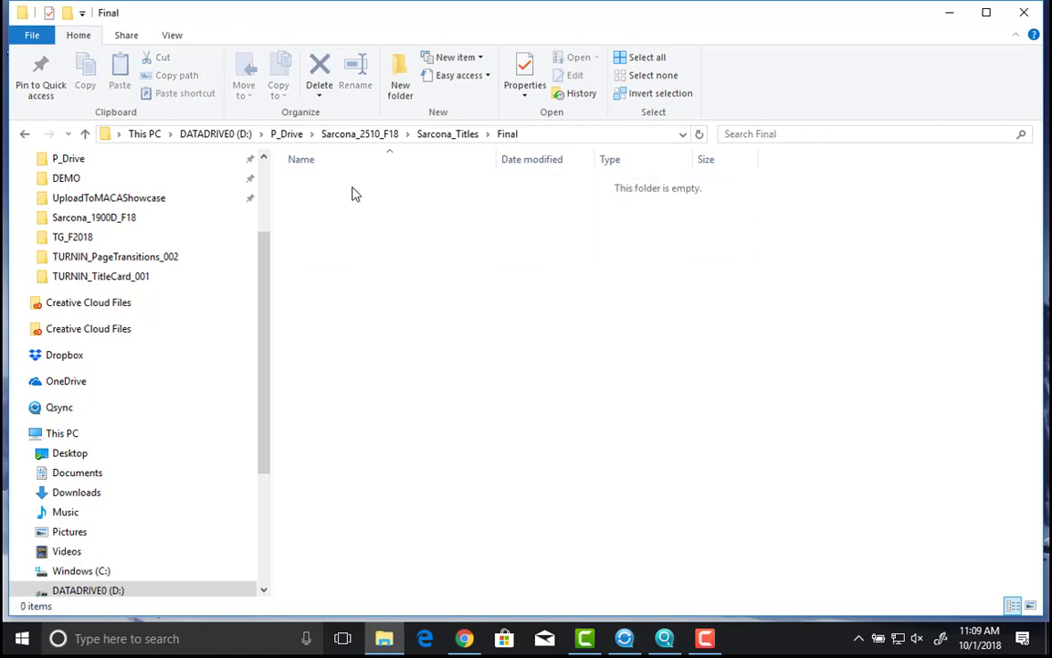
pyautogui.hotkey('alt', 'Left')
pyautogui.doubleClick(329, 201)
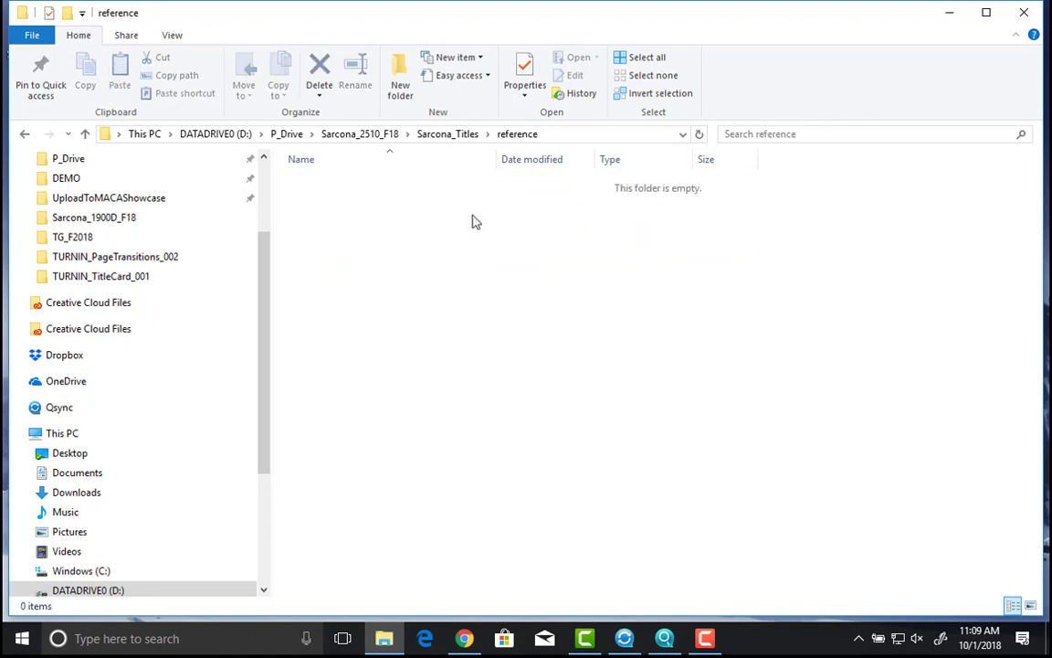
pyautogui.hotkey('alt', 'Left')
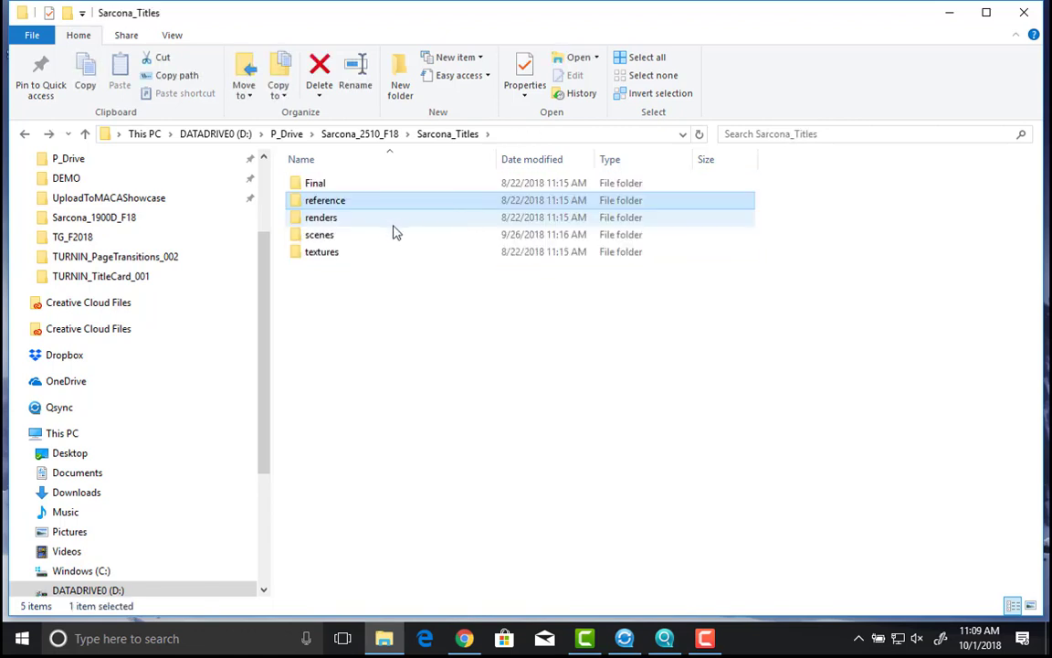
pyautogui.doubleClick(372, 226)
pyautogui.hotkey('alt', 'Left')
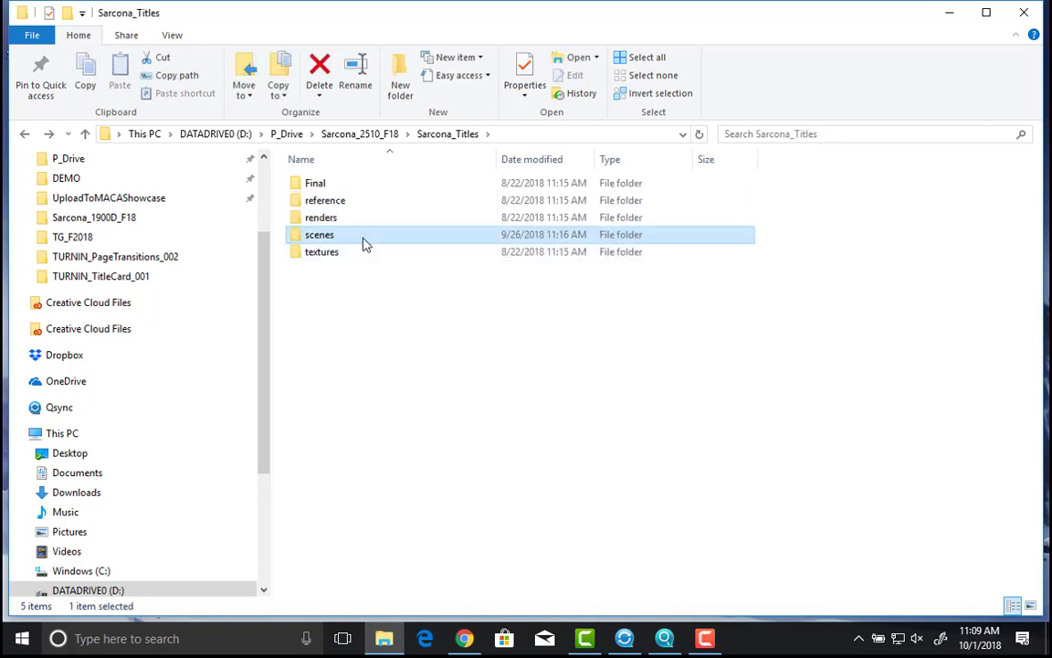
pyautogui.doubleClick(363, 237)
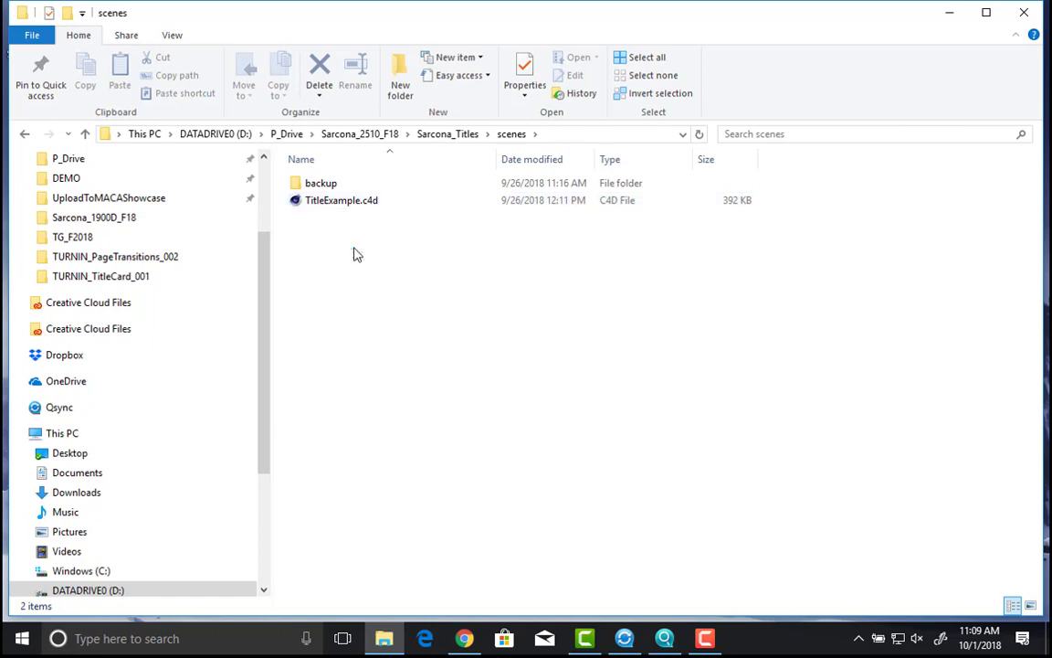
pyautogui.hotkey('alt', 'Left')
# Step: Find the CINEMA 4D desktop app by searching for "cinema" and launch it
pyautogui.press('super')
pyautogui.write('cinema')
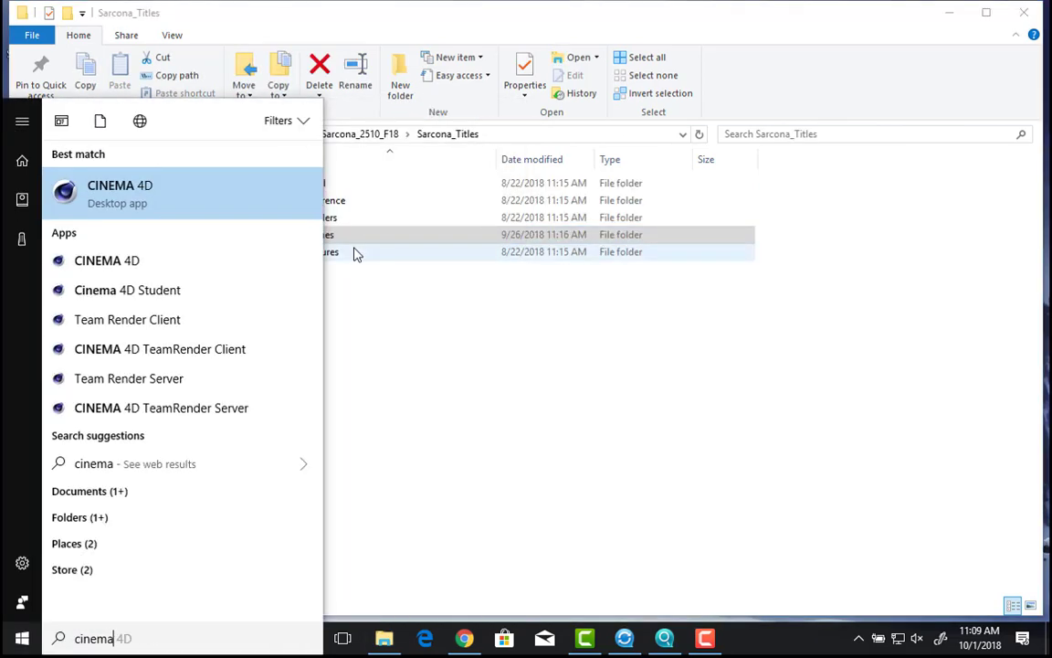
pyautogui.press('Escape')
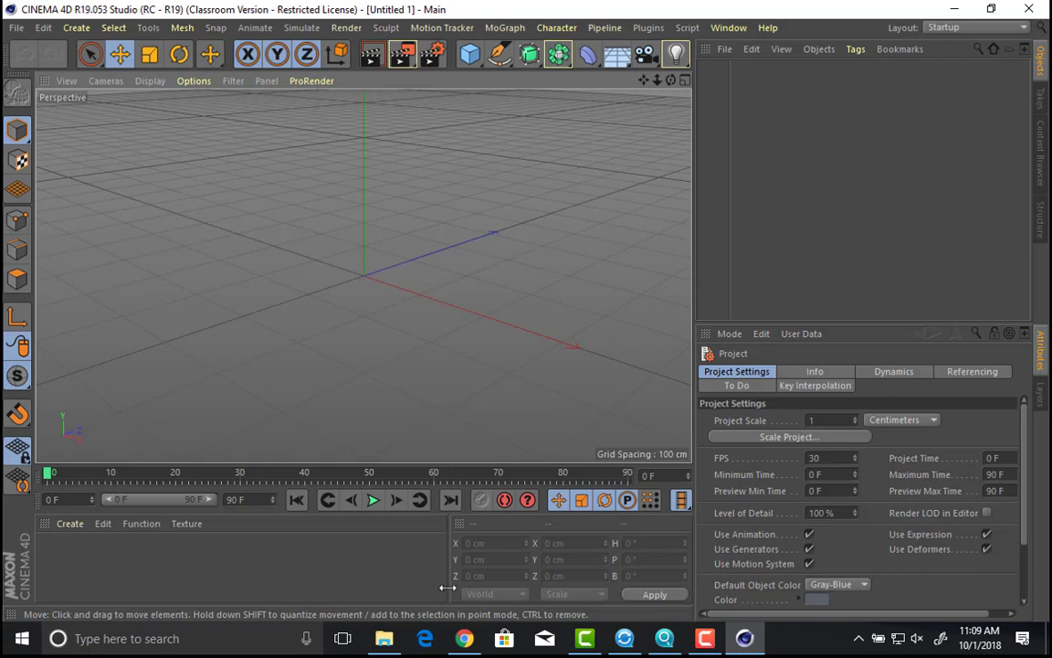
# Step: Switch to Chrome and search Google for "cinema 4d rendering" in a new tab
pyautogui.click(464, 638)
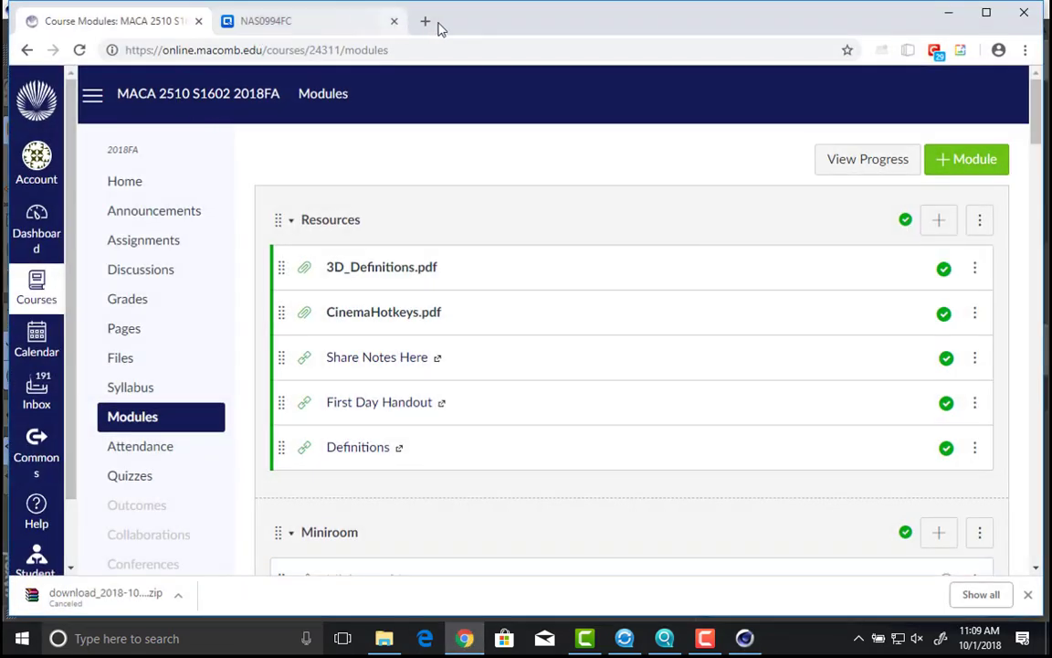
pyautogui.click(425, 21)
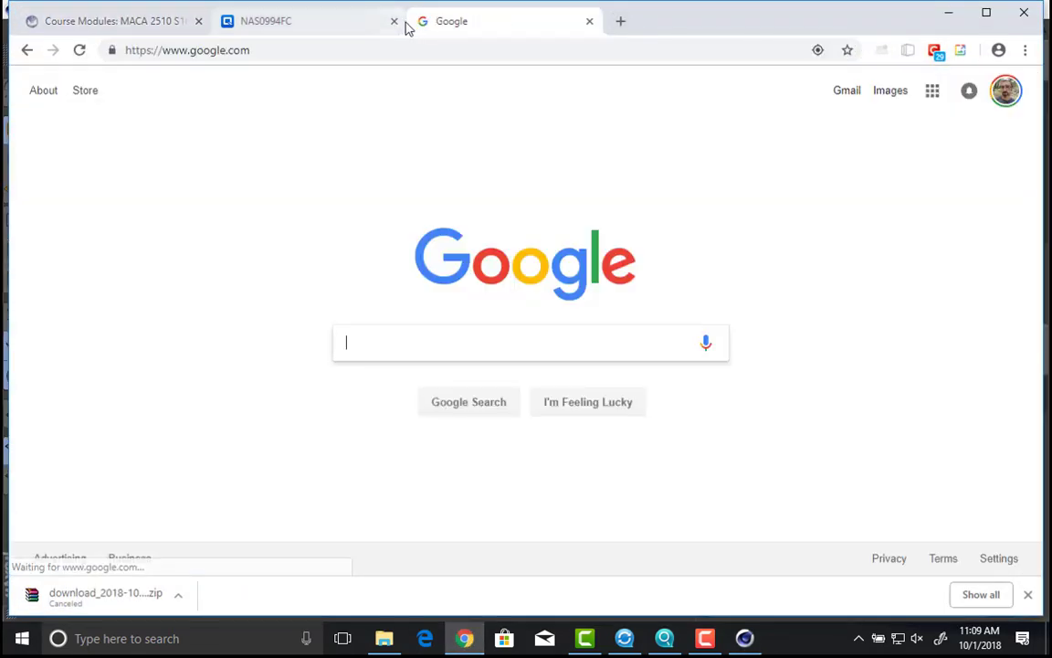
pyautogui.write('cinema 4d ren')
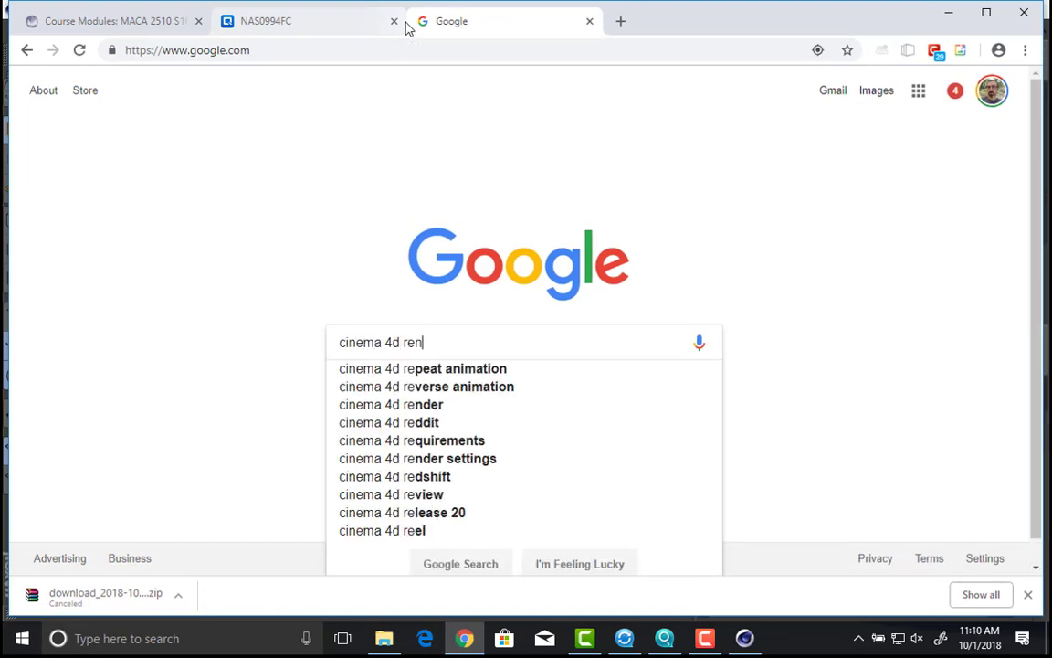
pyautogui.write('dering')
pyautogui.press('Return')
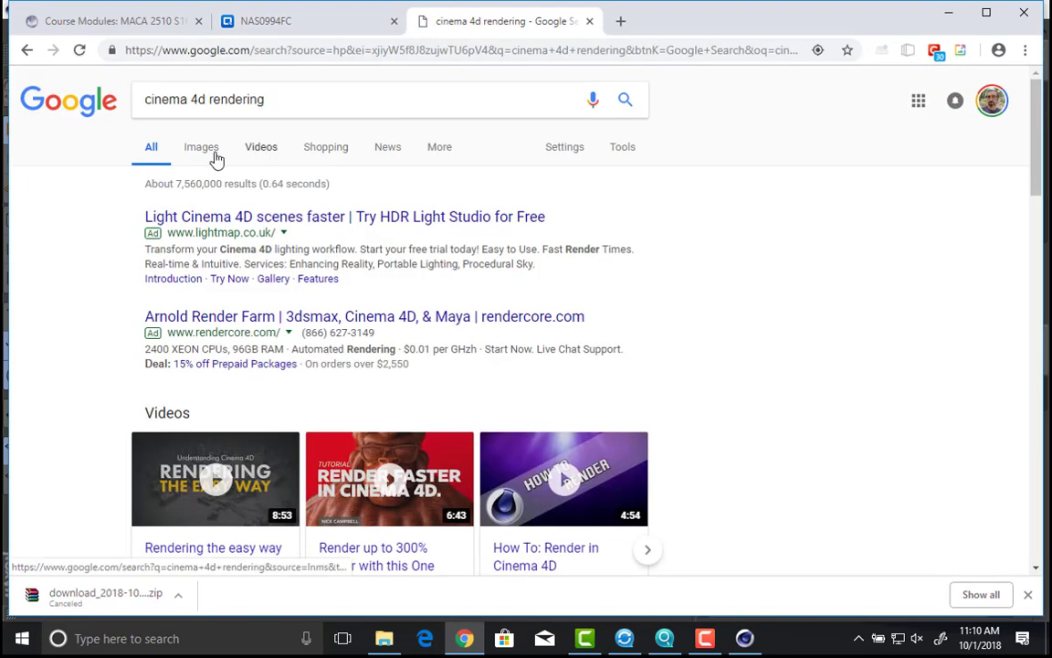
# Step: Show the image results for the rendering search and browse through the example renders
pyautogui.click(201, 147)
pyautogui.scroll(-5, 311, 265)
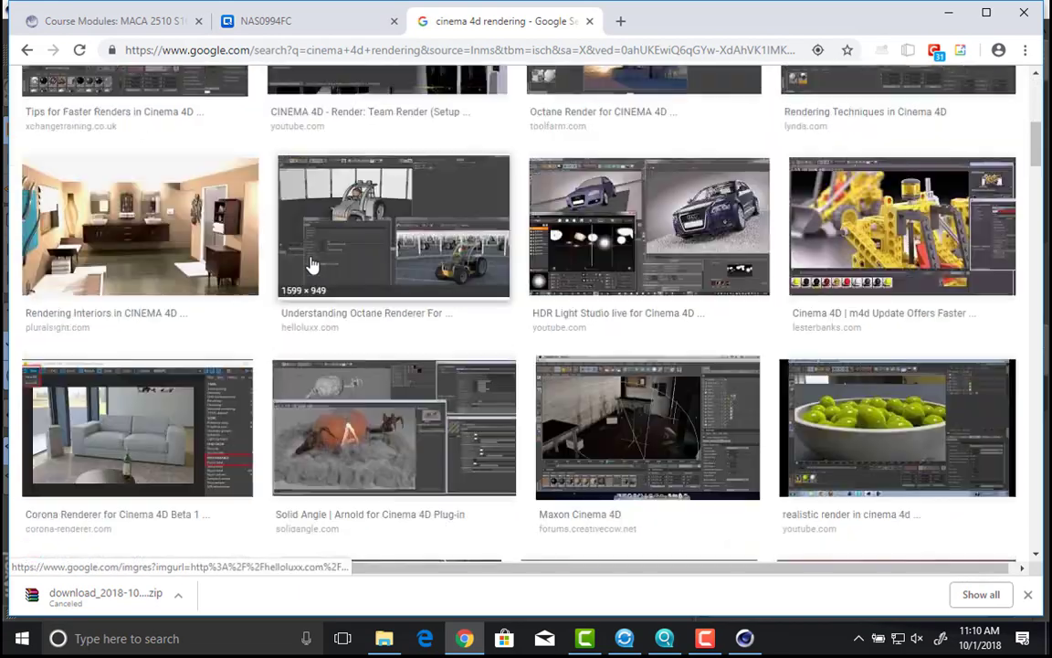
pyautogui.scroll(-7, 311, 265)
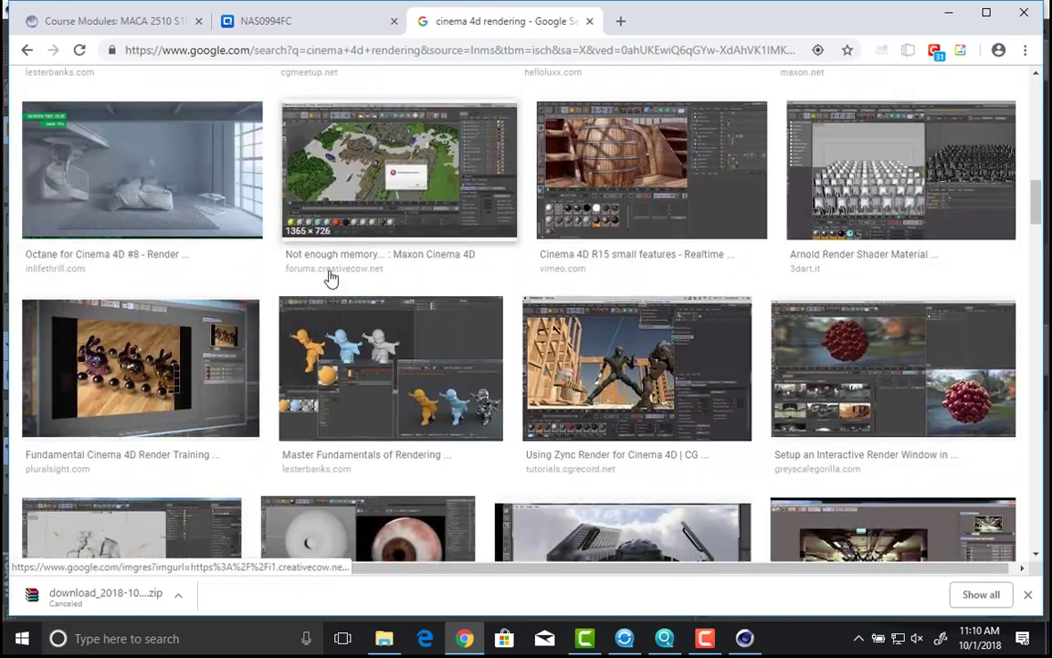
pyautogui.scroll(-13, 330, 278)
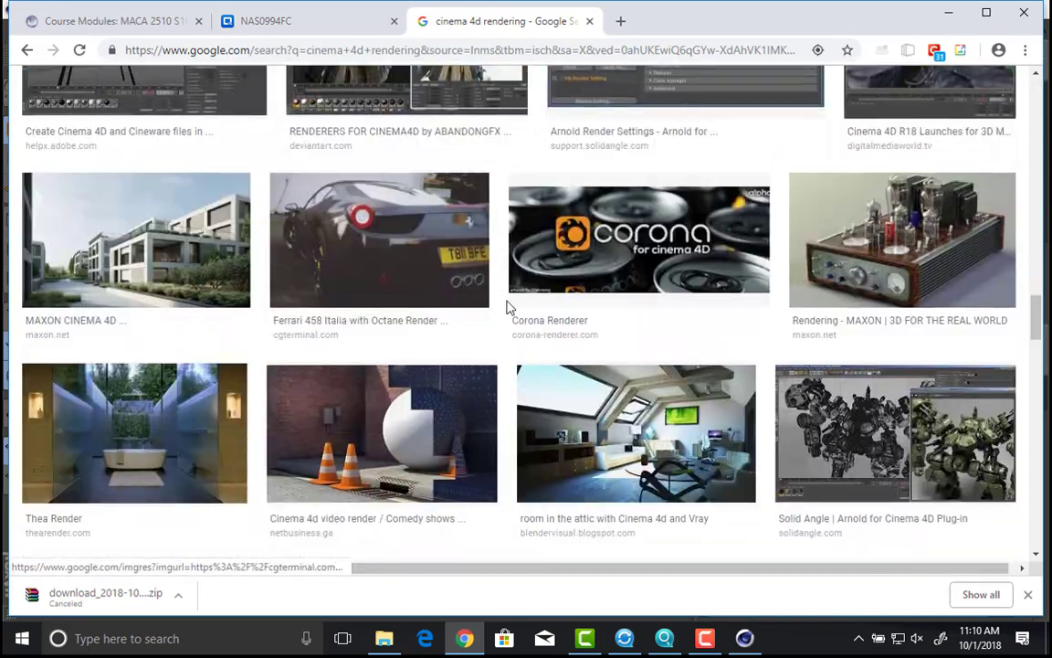
pyautogui.scroll(-5, 494, 312)
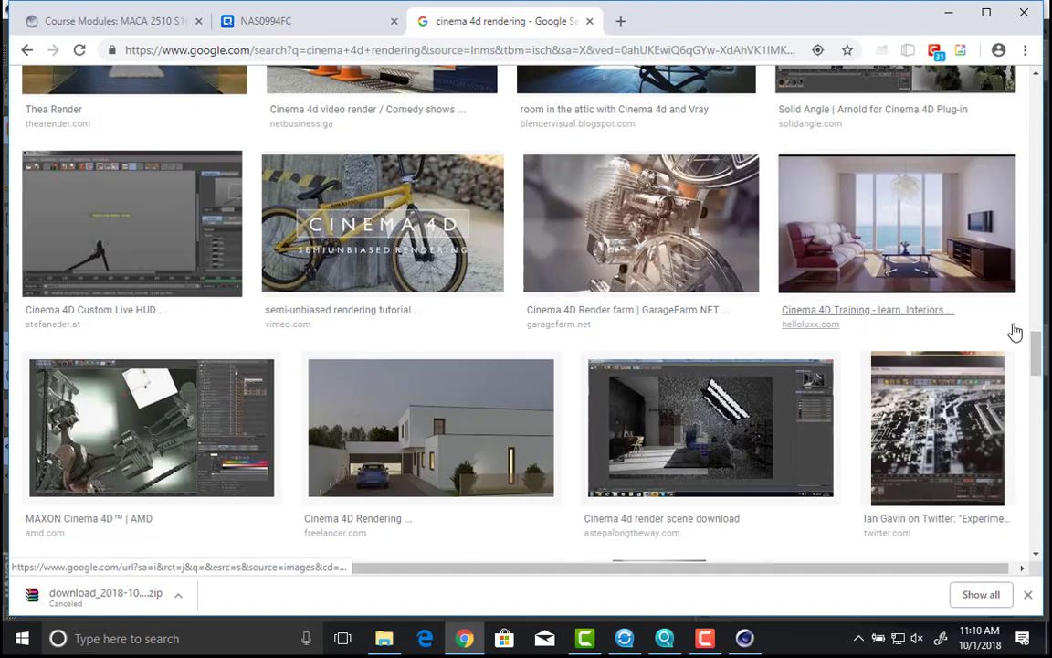
pyautogui.moveTo(1036, 356); pyautogui.dragTo(1016, 71)
# Step: Extend the image search to "cinema 4d rendering motion"
pyautogui.click(447, 106)
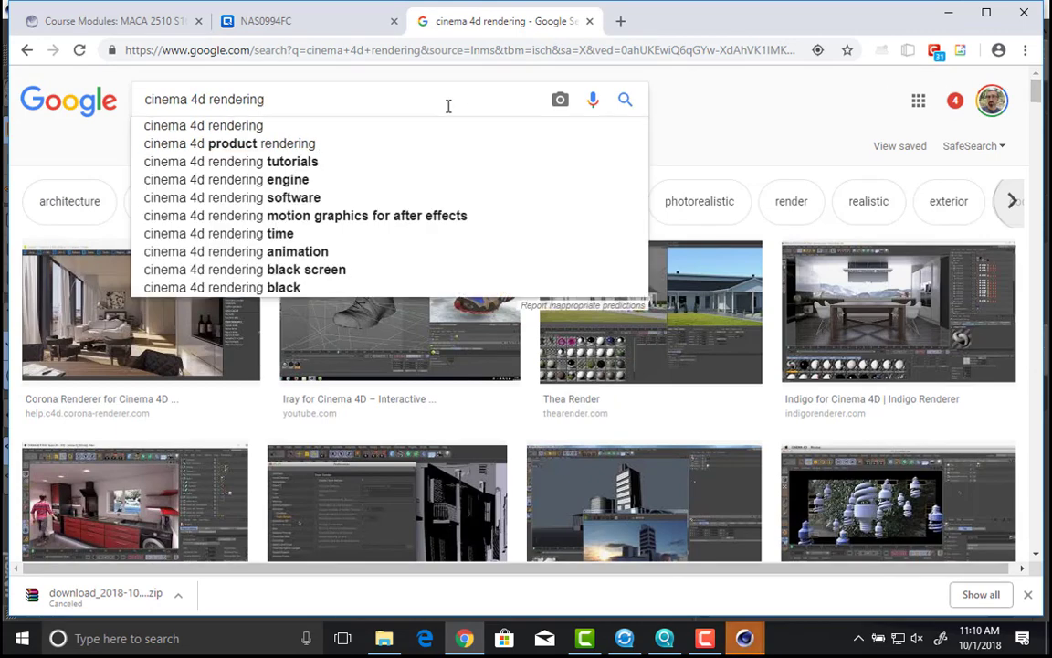
pyautogui.write('motion')
pyautogui.press('Return')
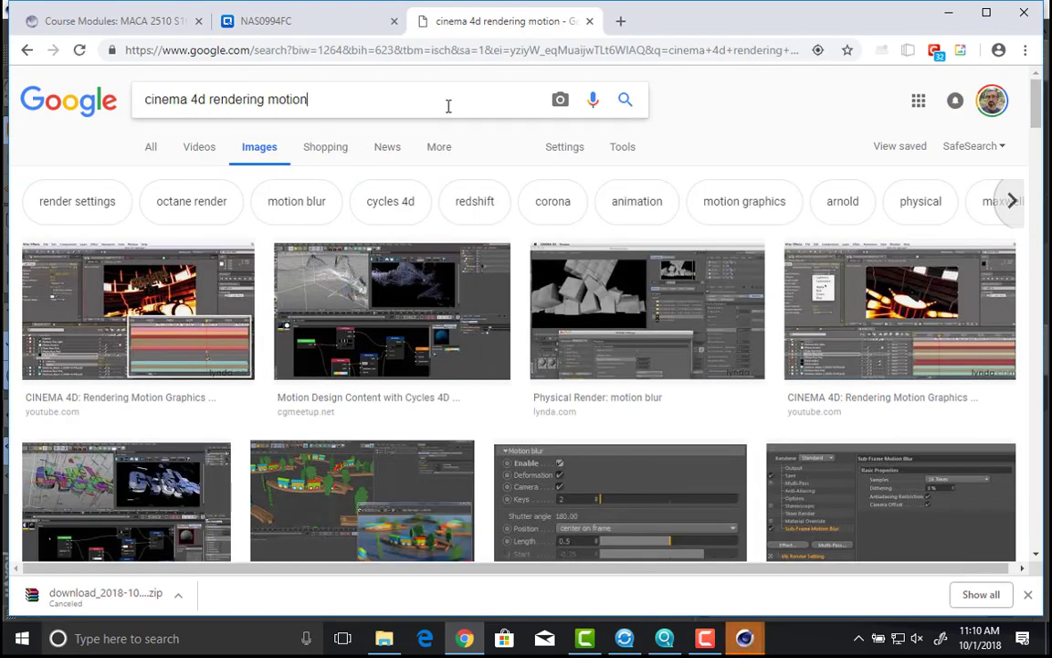
# Step: Shorten the image search to "cinema 4d motion" and browse the results
pyautogui.doubleClick(235, 98)
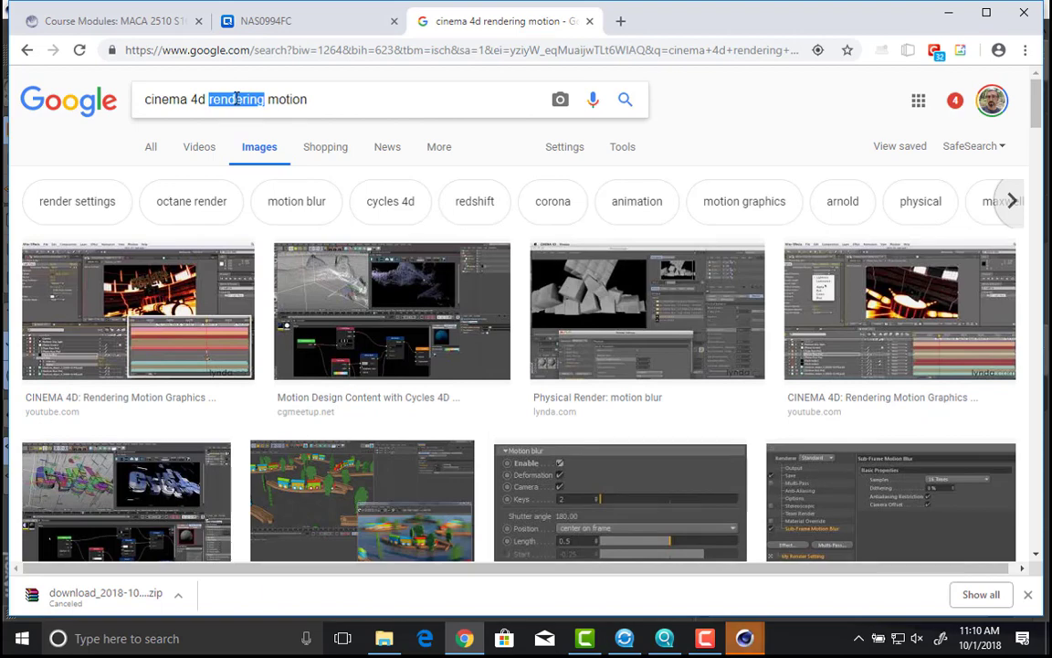
pyautogui.press('BackSpace')
pyautogui.press('Return')
pyautogui.scroll(-4, 422, 284)
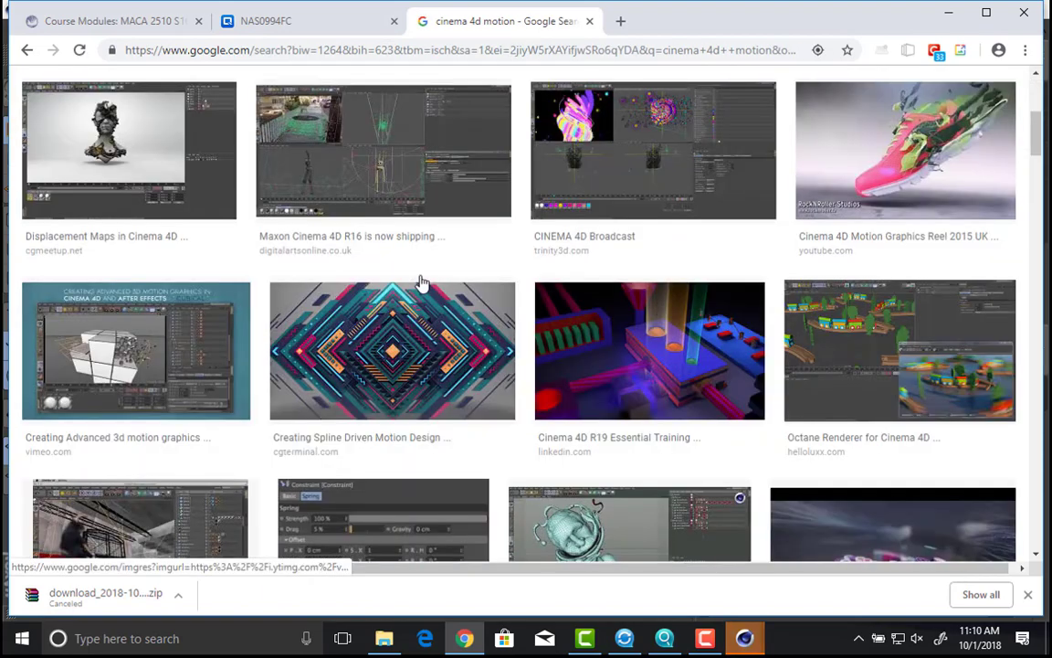
pyautogui.scroll(-1, 422, 283)
pyautogui.scroll(3, 422, 283)
# Step: Preview the Cinema 4D Motion Graphics Reel shoe image and several of its related images, including the "Amazing" text and Paper-Cut Logo Stings
pyautogui.click(920, 268)
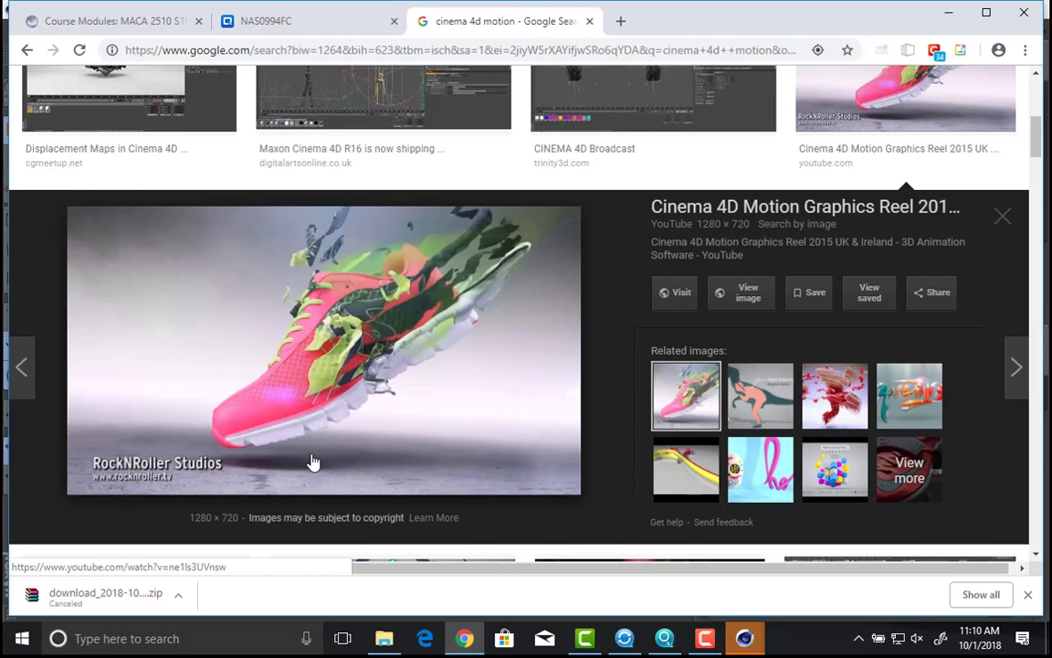
pyautogui.click(842, 399)
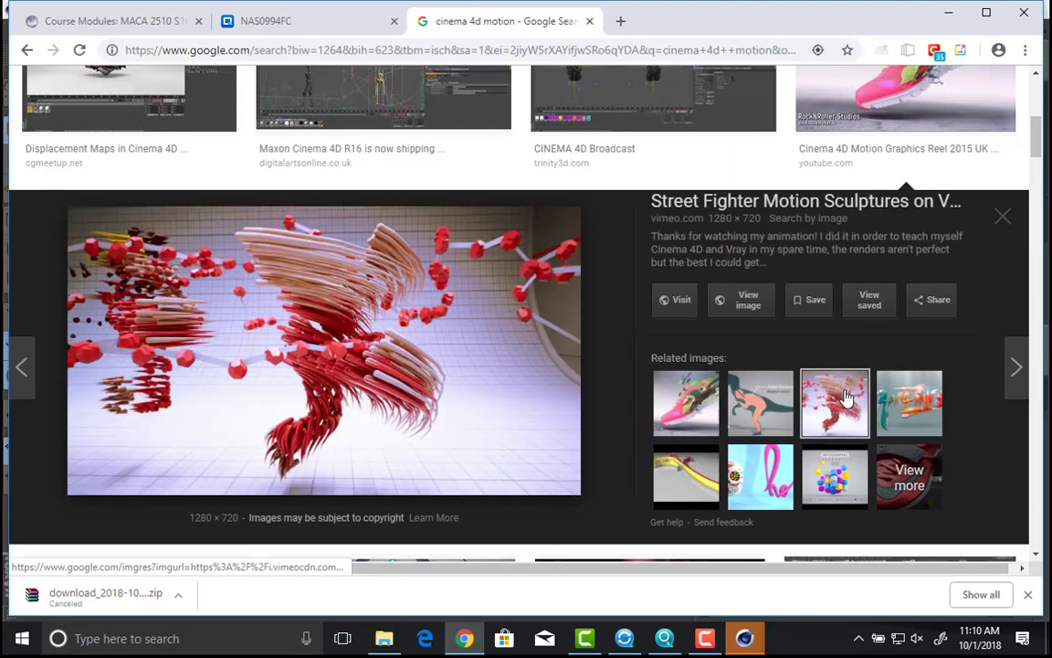
pyautogui.click(912, 404)
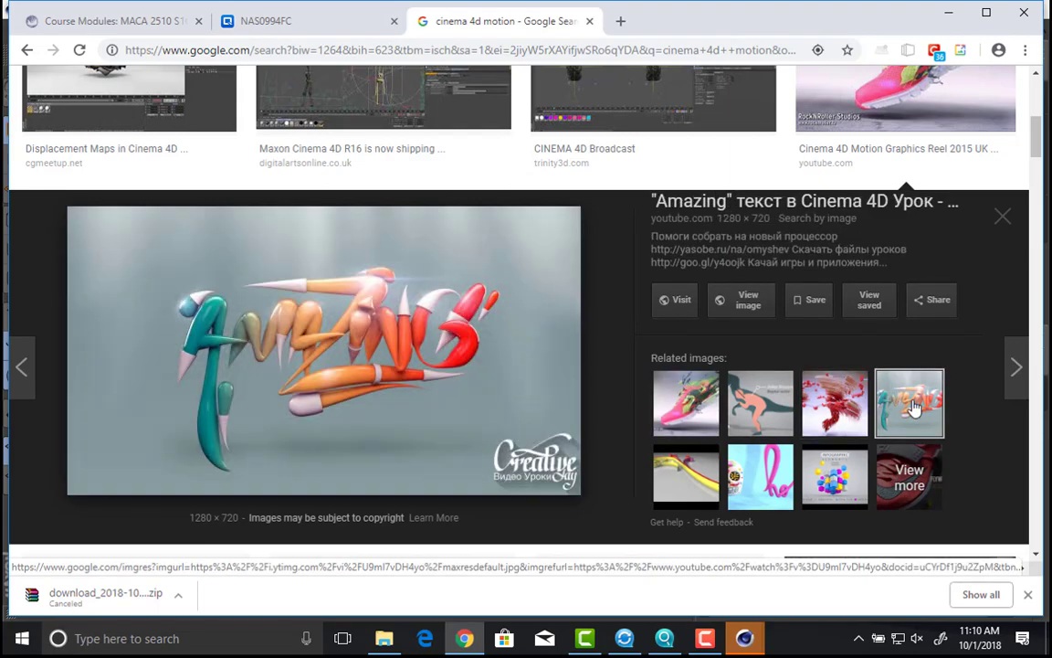
pyautogui.click(833, 475)
pyautogui.click(670, 493)
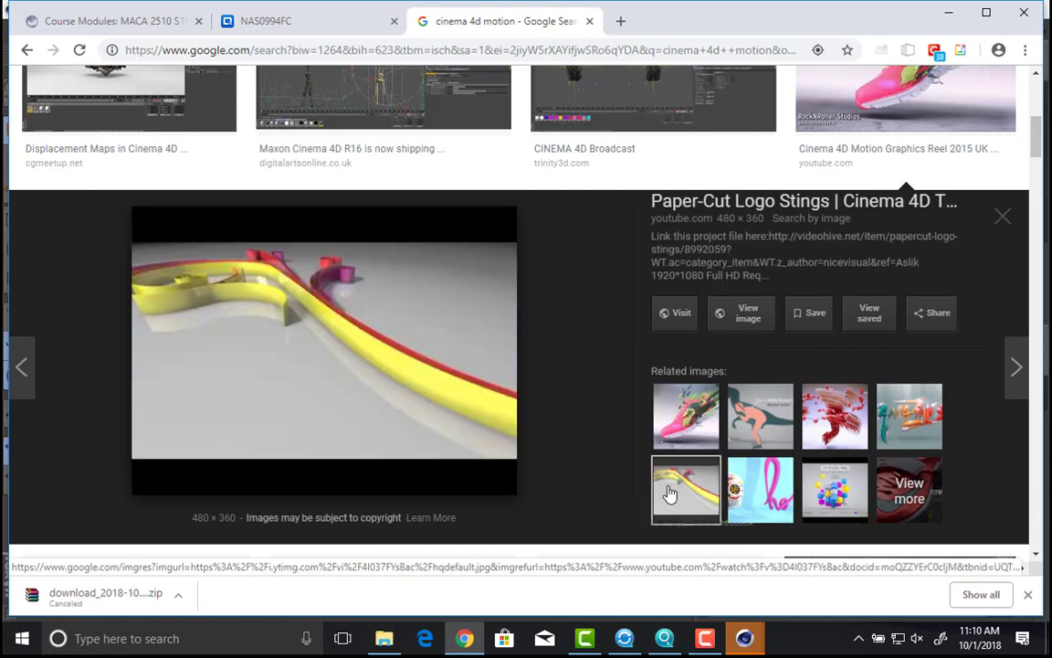
pyautogui.click(747, 491)
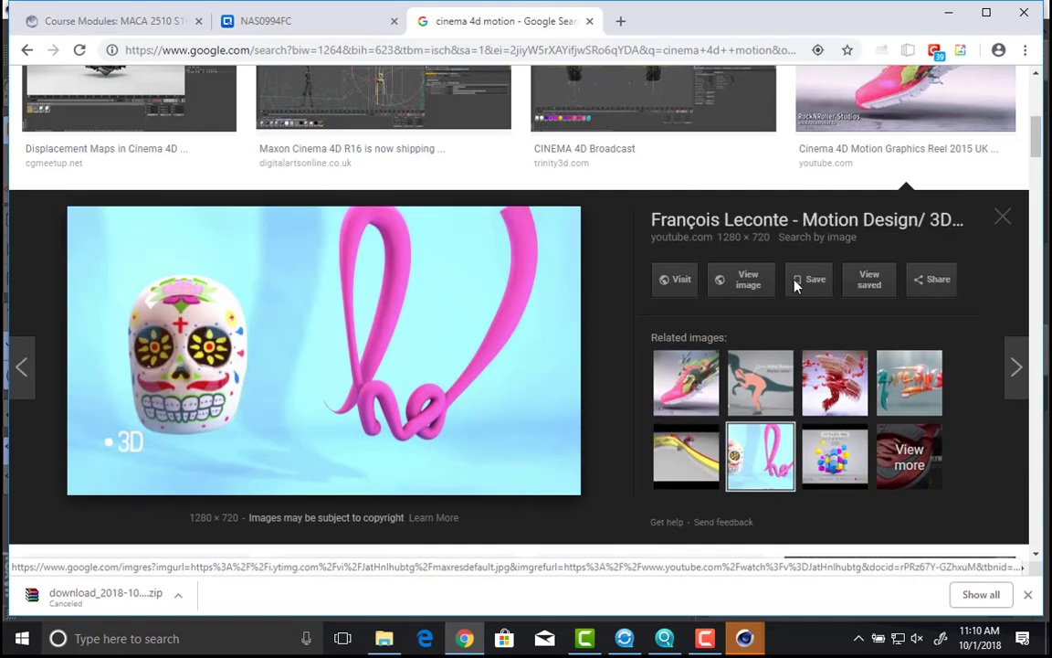
# Step: Switch back to Cinema 4D, add a Sphere primitive, and raise it to about 102 cm on the Y axis
pyautogui.click(956, 12)
pyautogui.click(404, 406)
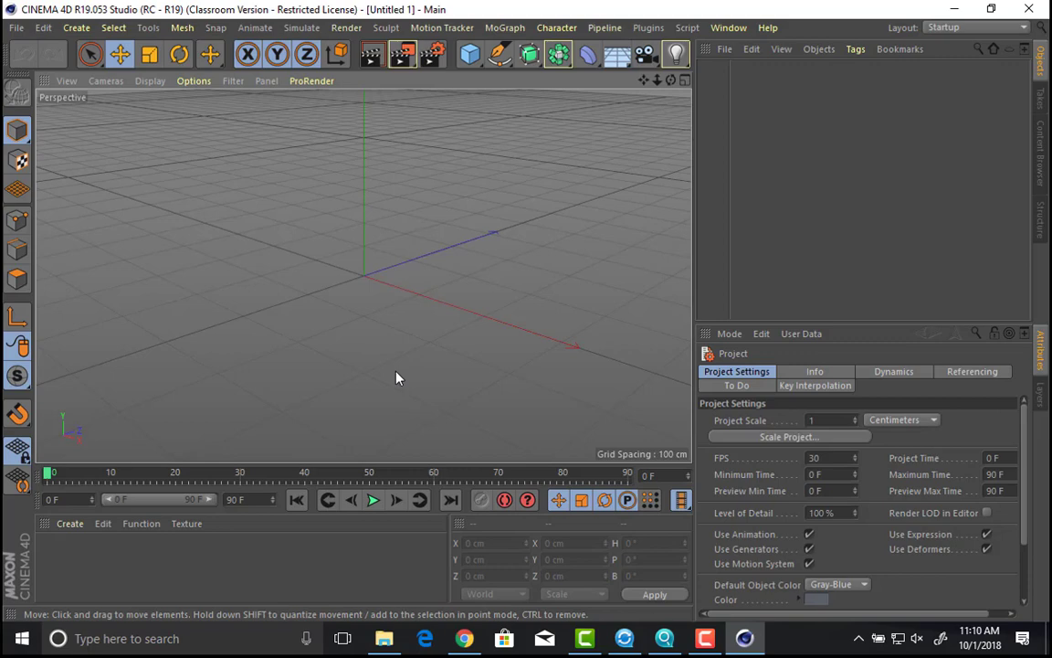
pyautogui.click(469, 54)
pyautogui.click(787, 106)
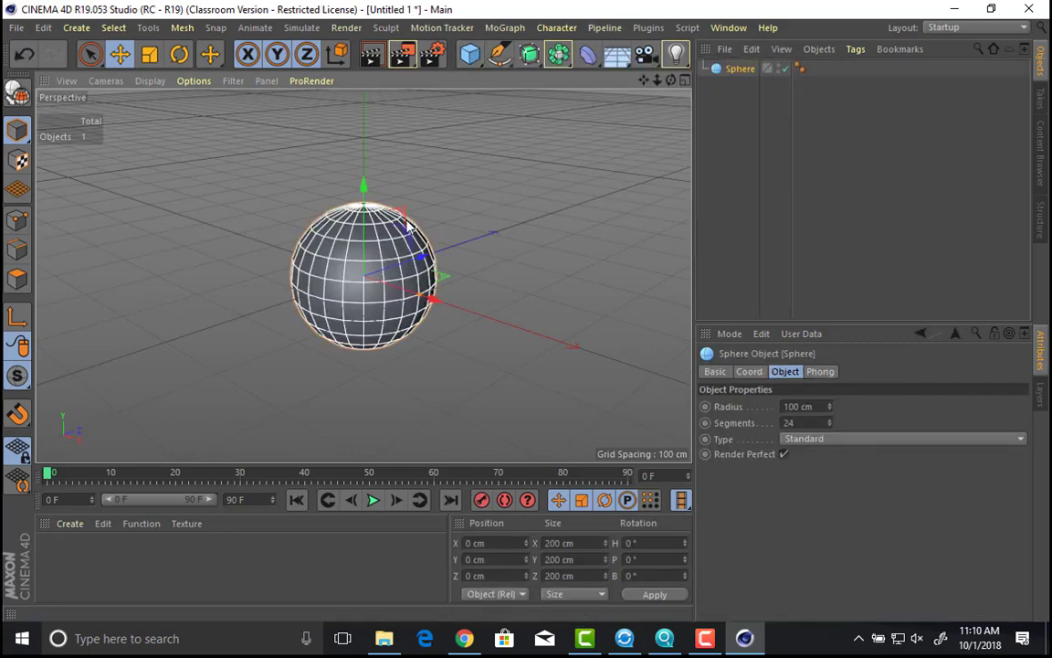
pyautogui.moveTo(372, 200); pyautogui.dragTo(461, 284)
pyautogui.keyDown('alt'); pyautogui.moveTo(449, 275); pyautogui.dragTo(399, 267, button='right'); pyautogui.keyUp('alt')
pyautogui.keyDown('alt'); pyautogui.moveTo(399, 267); pyautogui.dragTo(356, 281); pyautogui.keyUp('alt')
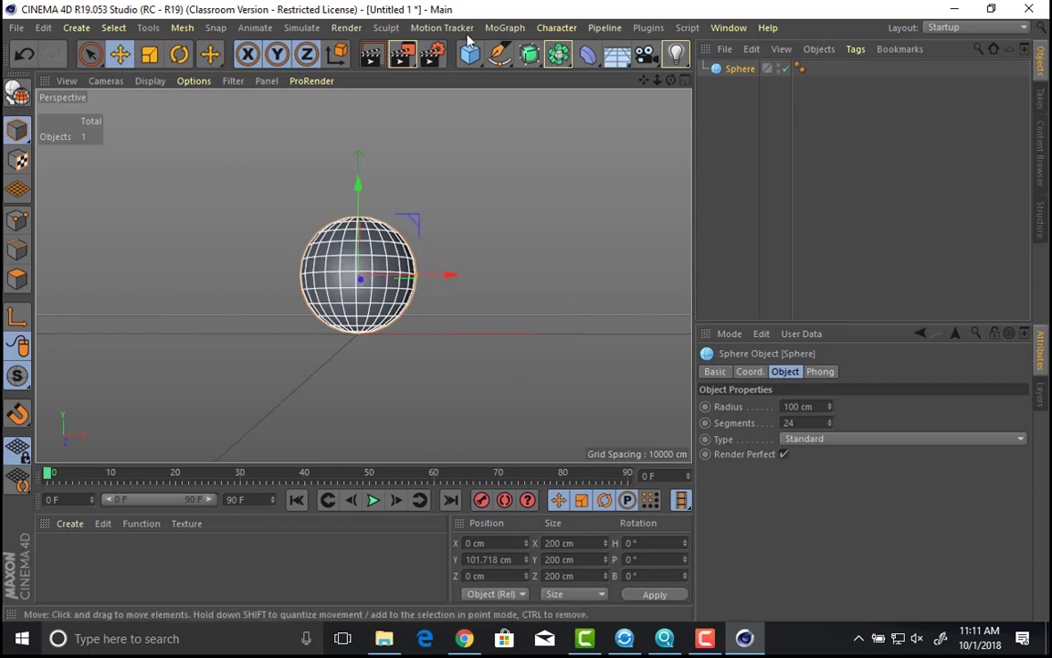
# Step: Add a Floor object beneath the sphere and render the scene to the Picture Viewer
pyautogui.click(621, 55)
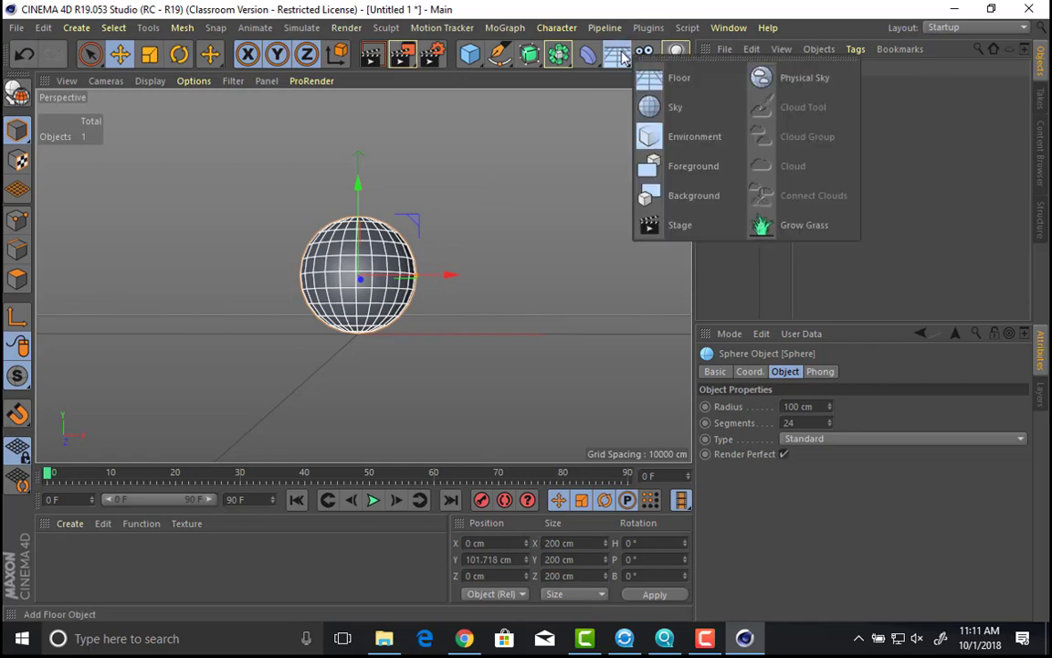
pyautogui.click(654, 82)
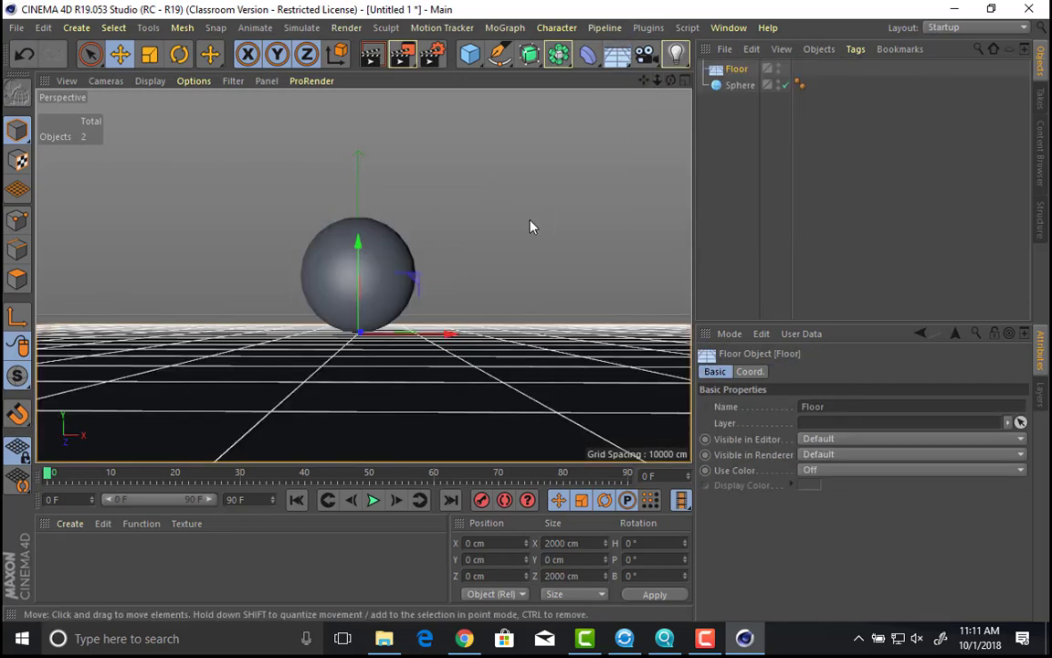
pyautogui.keyDown('alt'); pyautogui.moveTo(531, 226); pyautogui.dragTo(527, 255); pyautogui.keyUp('alt')
pyautogui.keyDown('alt'); pyautogui.moveTo(527, 256); pyautogui.dragTo(442, 297, button='middle'); pyautogui.keyUp('alt')
pyautogui.keyDown('alt'); pyautogui.moveTo(442, 296); pyautogui.dragTo(368, 249, button='right'); pyautogui.keyUp('alt')
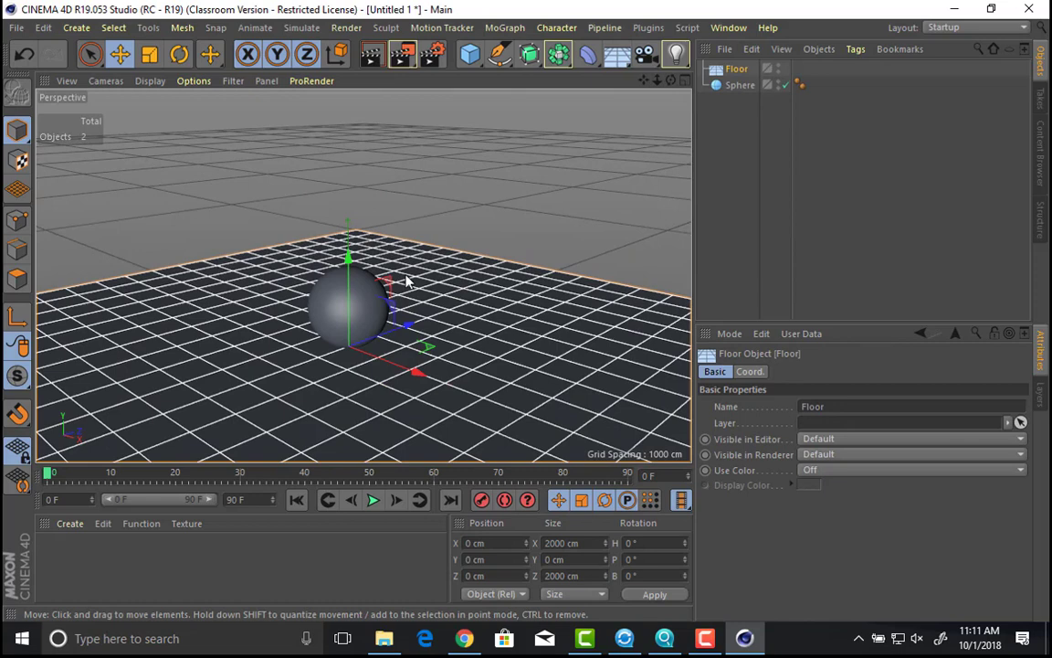
pyautogui.hotkey('shift', 'r')
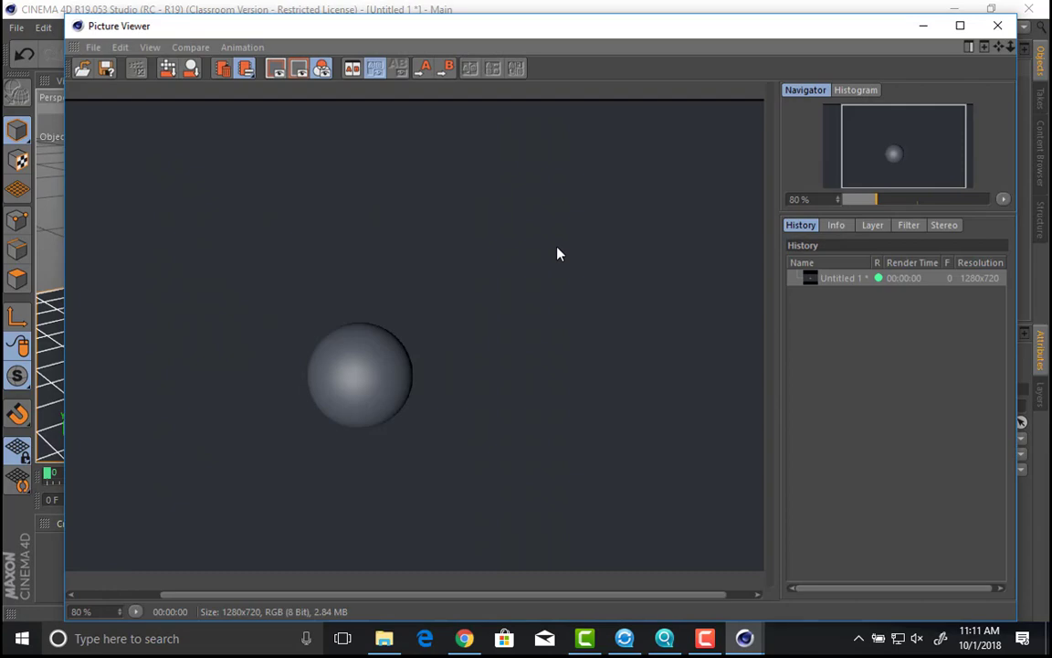
pyautogui.click(997, 26)
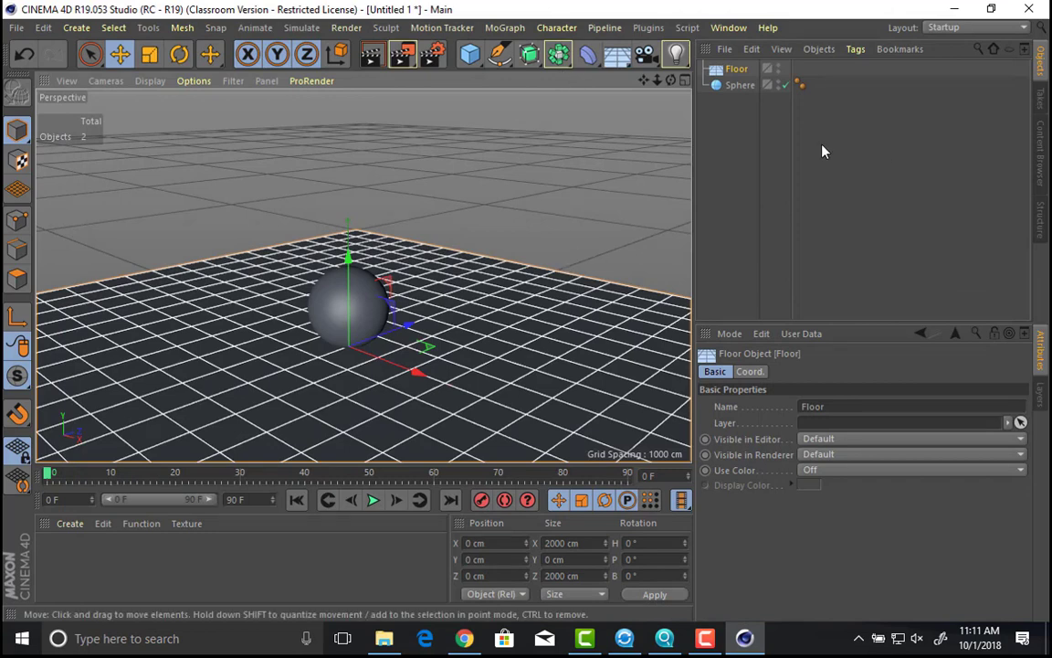
# Step: Replace the floor with a Plane primitive beneath the sphere and render the scene to the Picture Viewer
pyautogui.press('Delete')
pyautogui.click(470, 54)
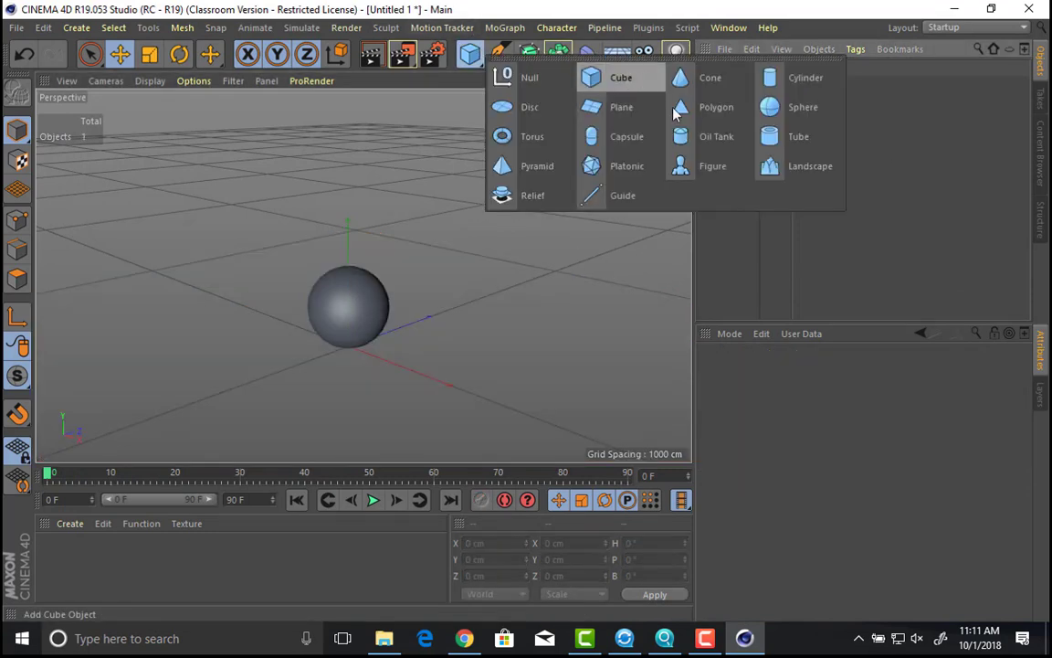
pyautogui.click(589, 106)
pyautogui.hotkey('shift', 'r')
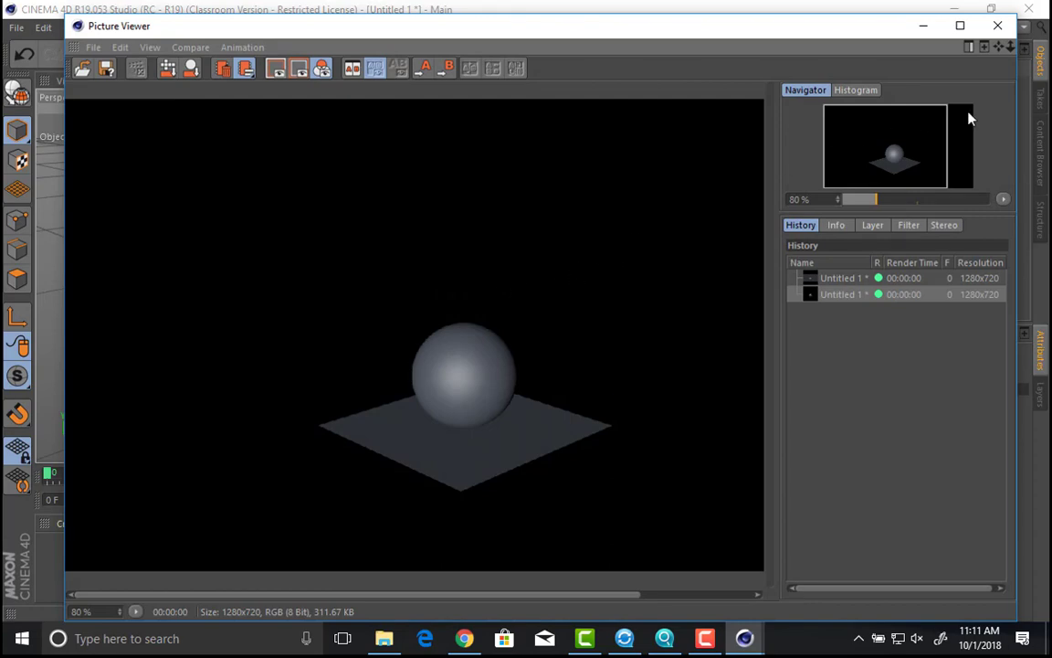
# Step: Close the Picture Viewer and stretch the Plane to about 55029 cm in height, also widening it along X
pyautogui.click(998, 27)
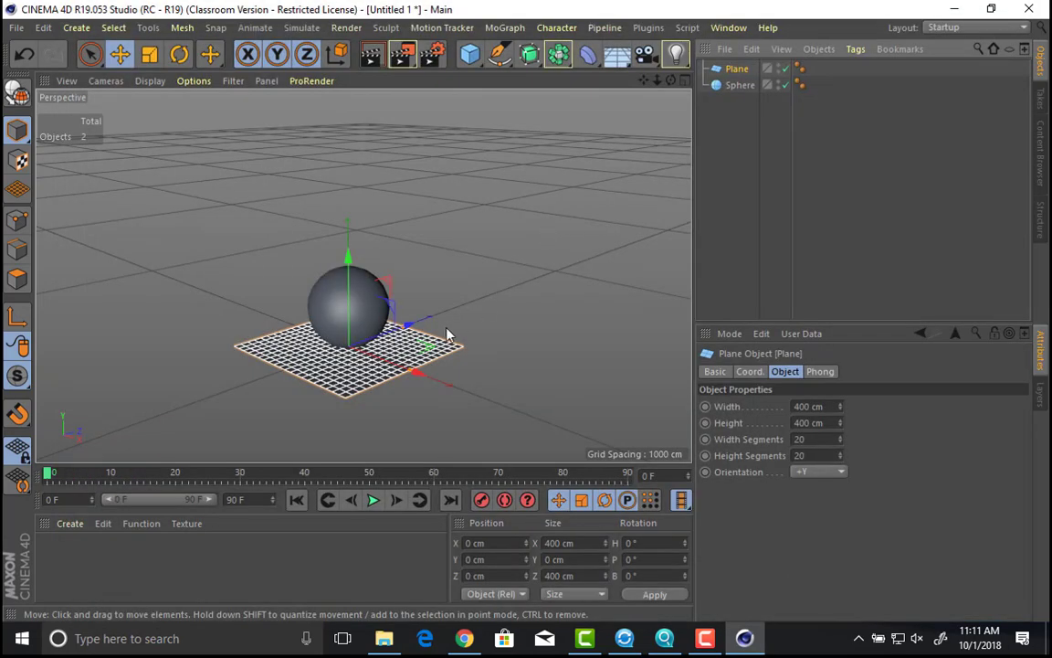
pyautogui.moveTo(405, 334); pyautogui.dragTo(461, 415)
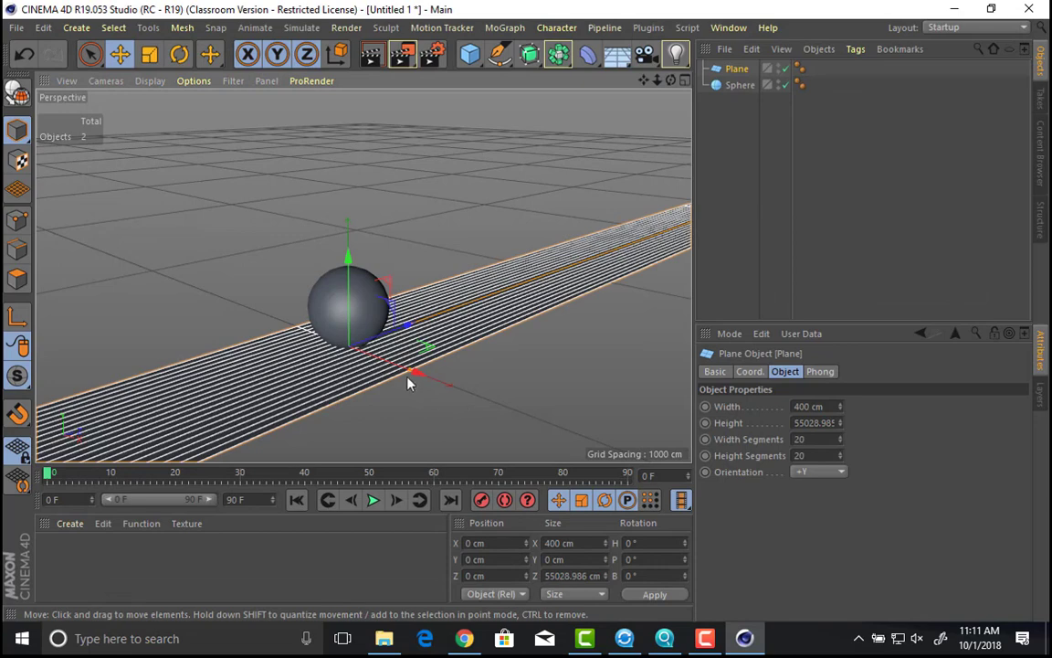
pyautogui.moveTo(411, 373); pyautogui.dragTo(204, 339)
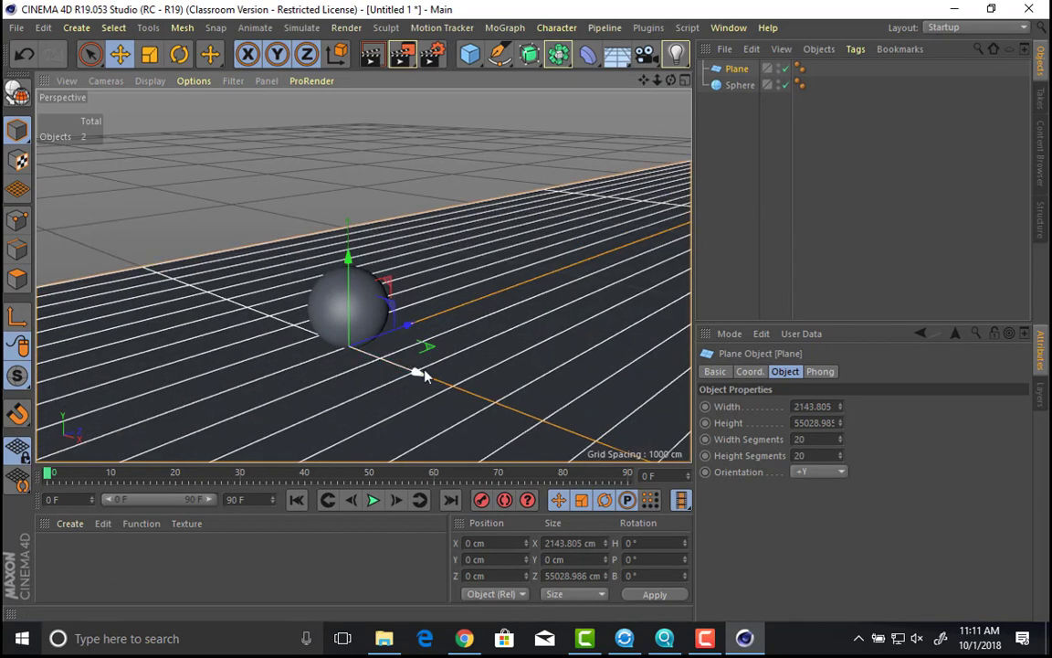
pyautogui.moveTo(425, 376); pyautogui.dragTo(698, 409)
# Step: Replace the stretched Plane with a Floor object beneath the sphere and render the scene to the Picture Viewer
pyautogui.press('Delete')
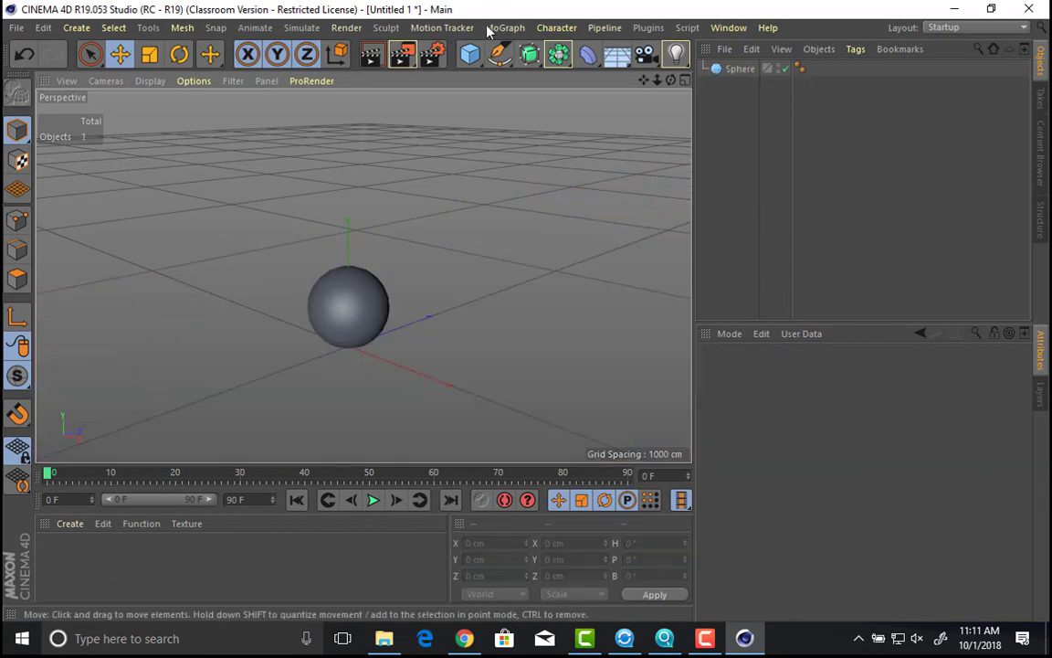
pyautogui.click(616, 53)
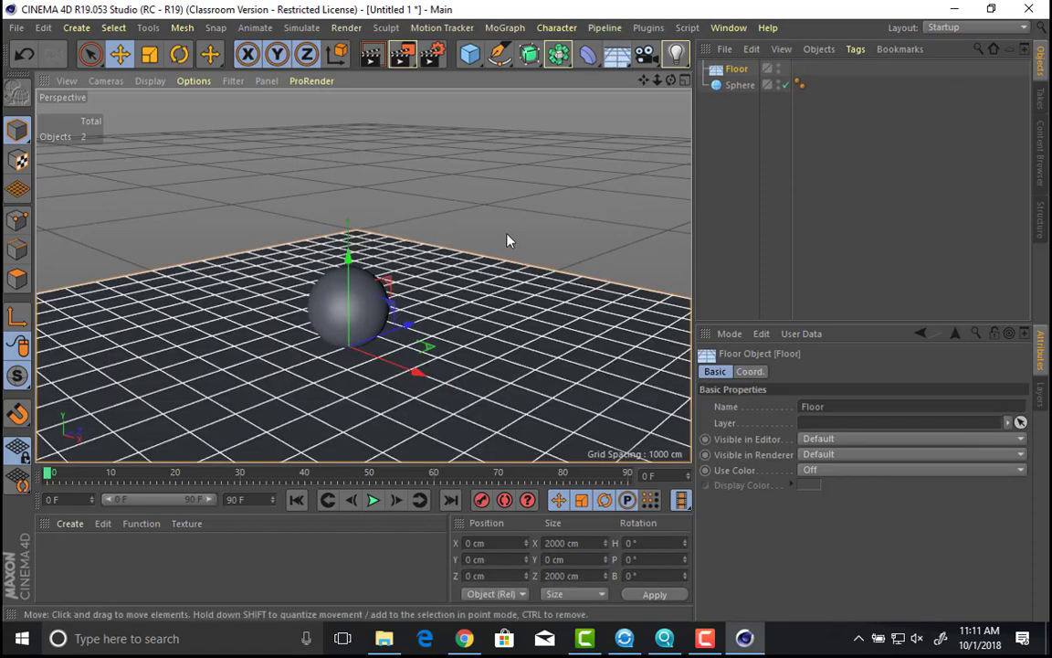
pyautogui.hotkey('shift', 'r')
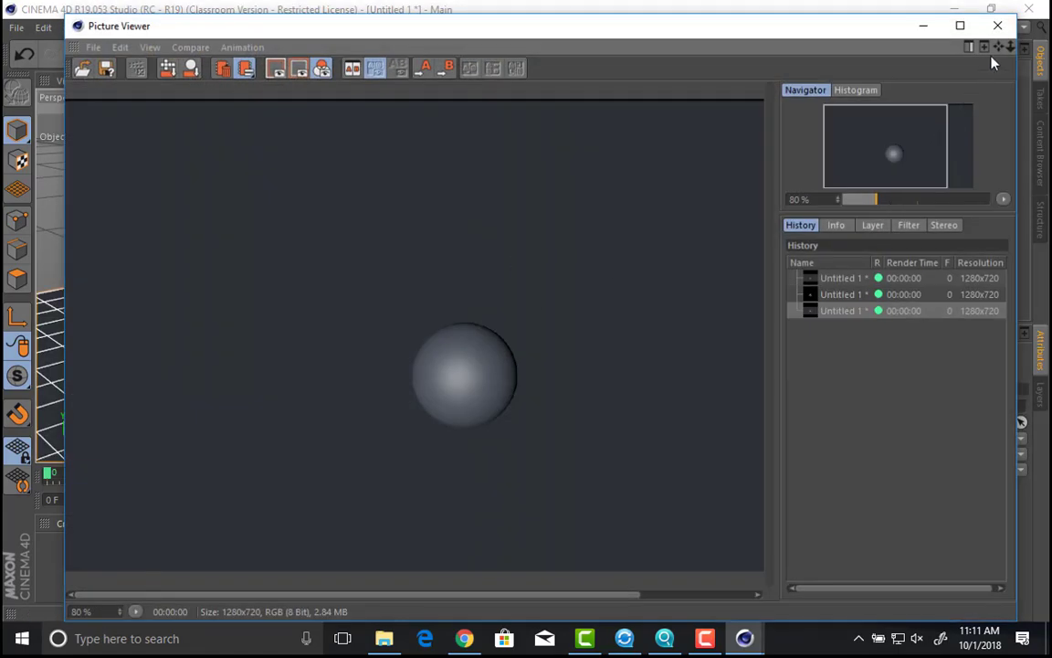
pyautogui.click(997, 25)
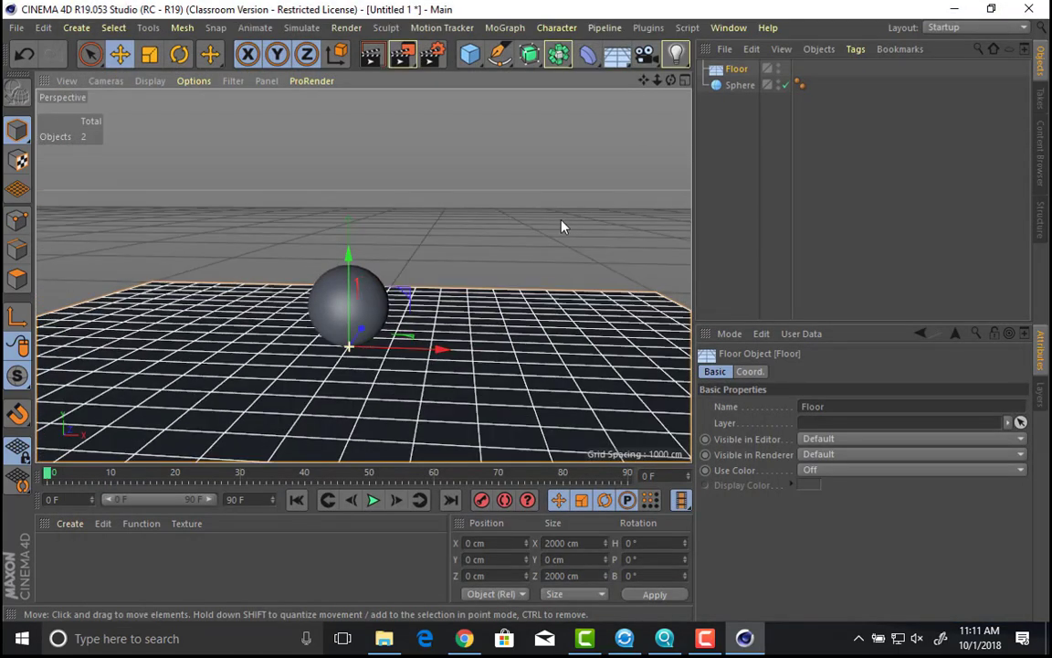
# Step: Add a Background object to the scene and render a low-angle view to the Picture Viewer
pyautogui.click(632, 56)
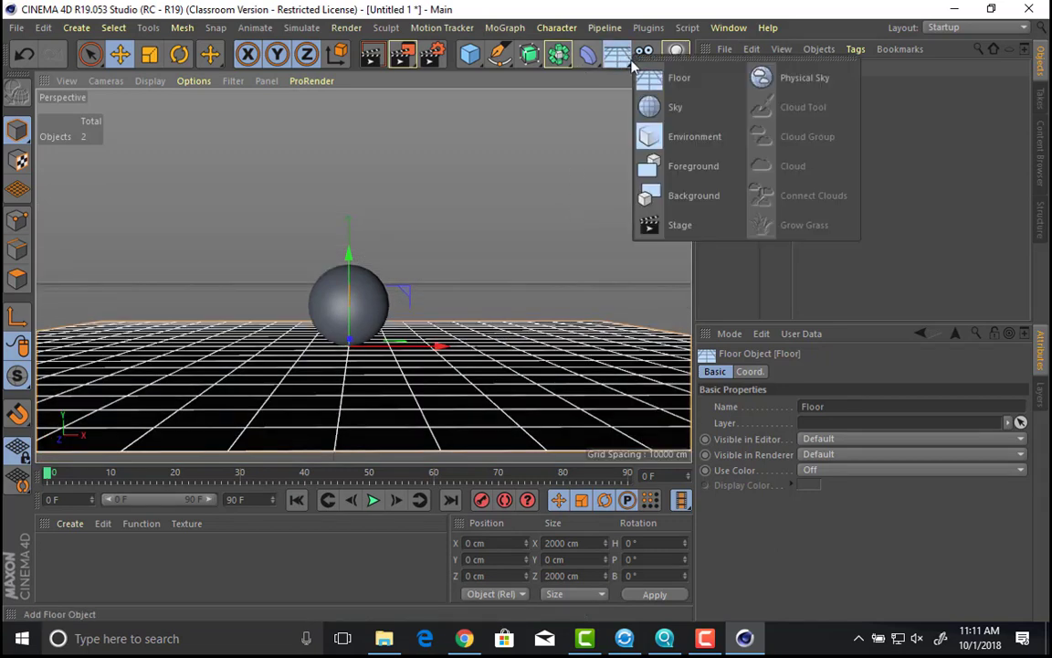
pyautogui.click(701, 213)
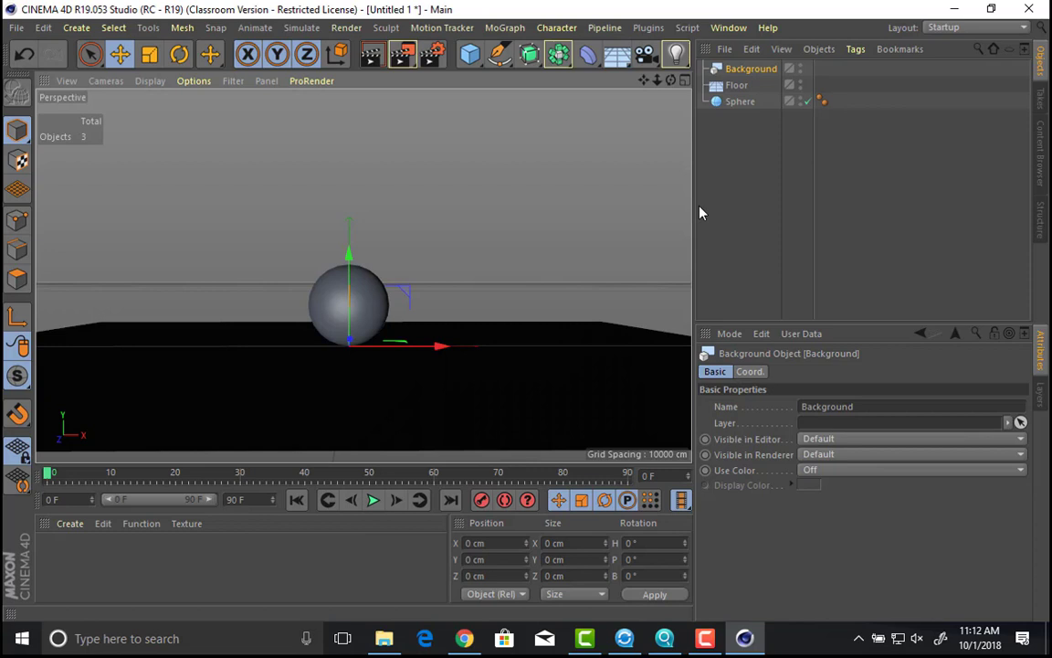
pyautogui.hotkey('shift', 'r')
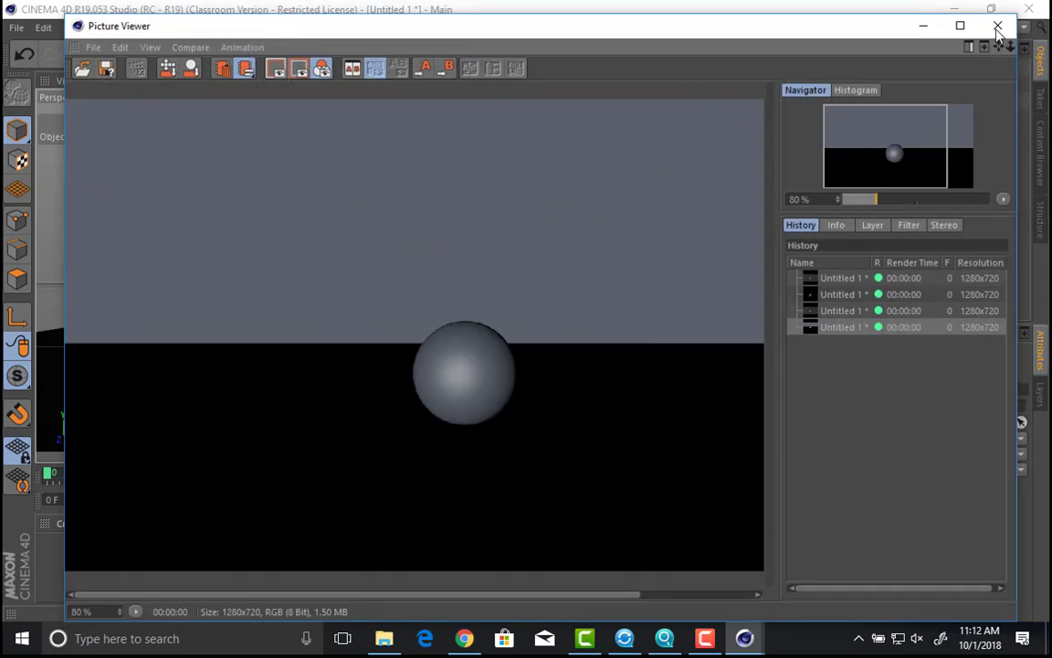
# Step: Compare the earlier floor and plane renders in the Picture Viewer history, and close the viewer
pyautogui.click(857, 312)
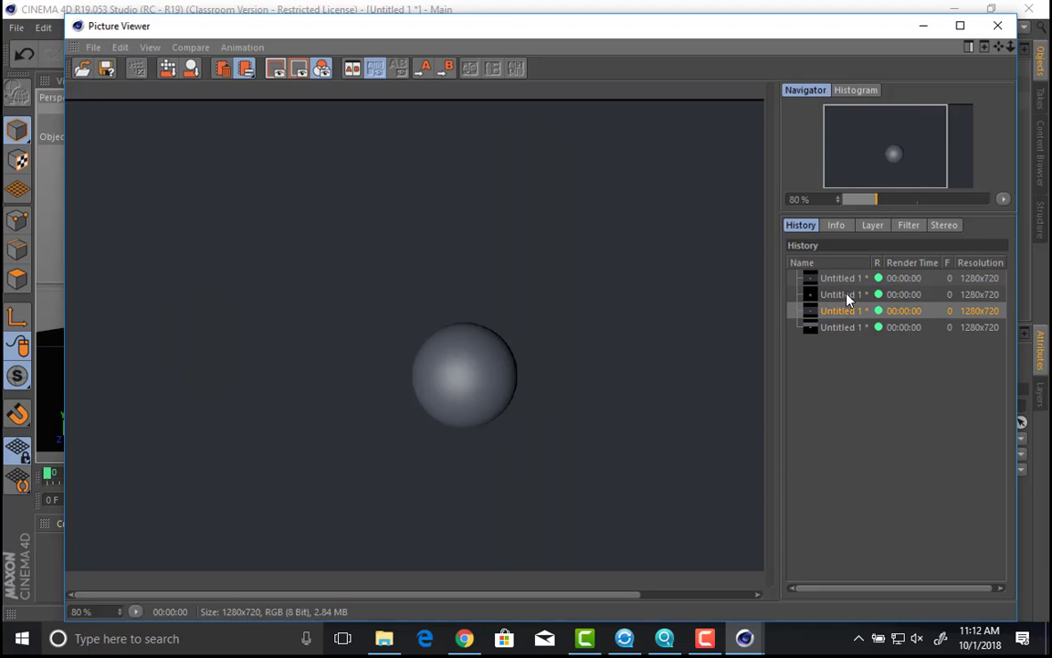
pyautogui.click(847, 295)
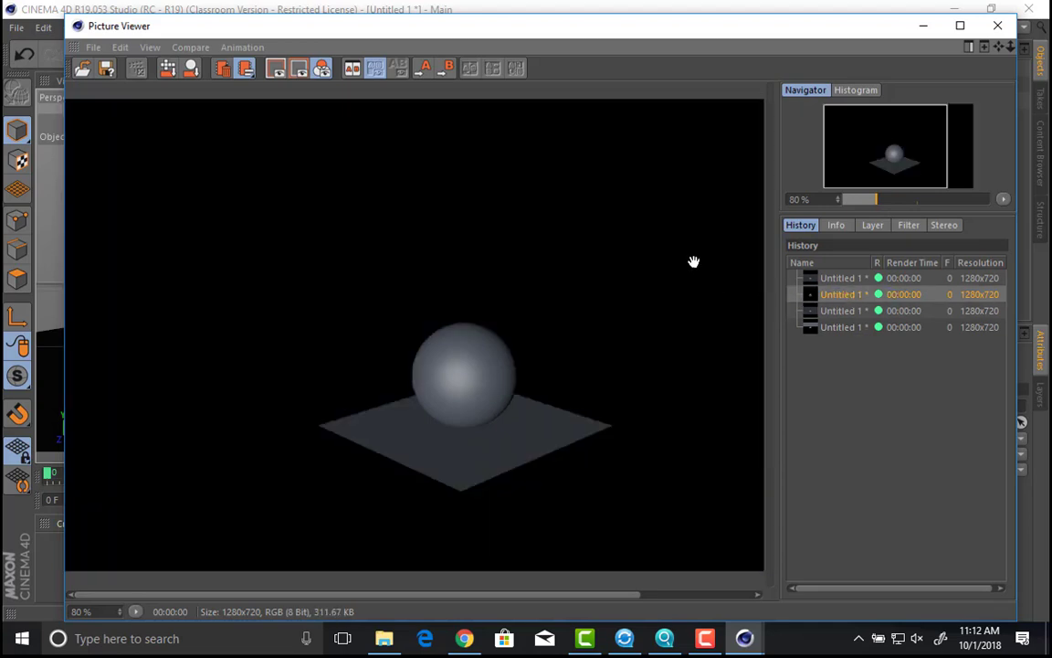
pyautogui.click(998, 28)
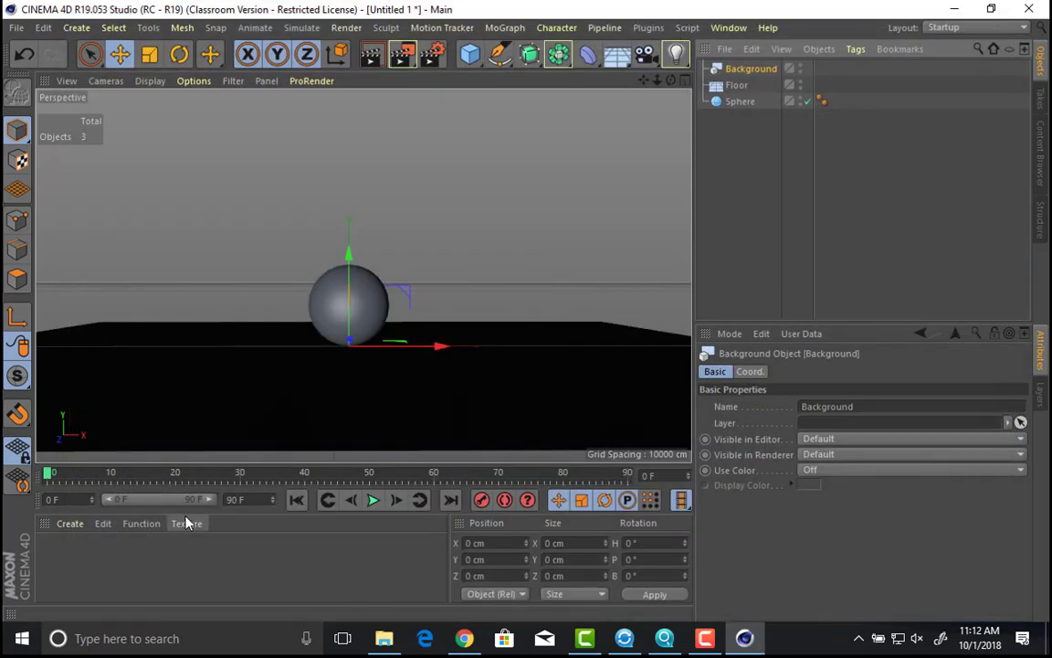
# Step: Create a new material with Reflectance disabled and a Gradient shader as its Color texture
pyautogui.doubleClick(113, 571)
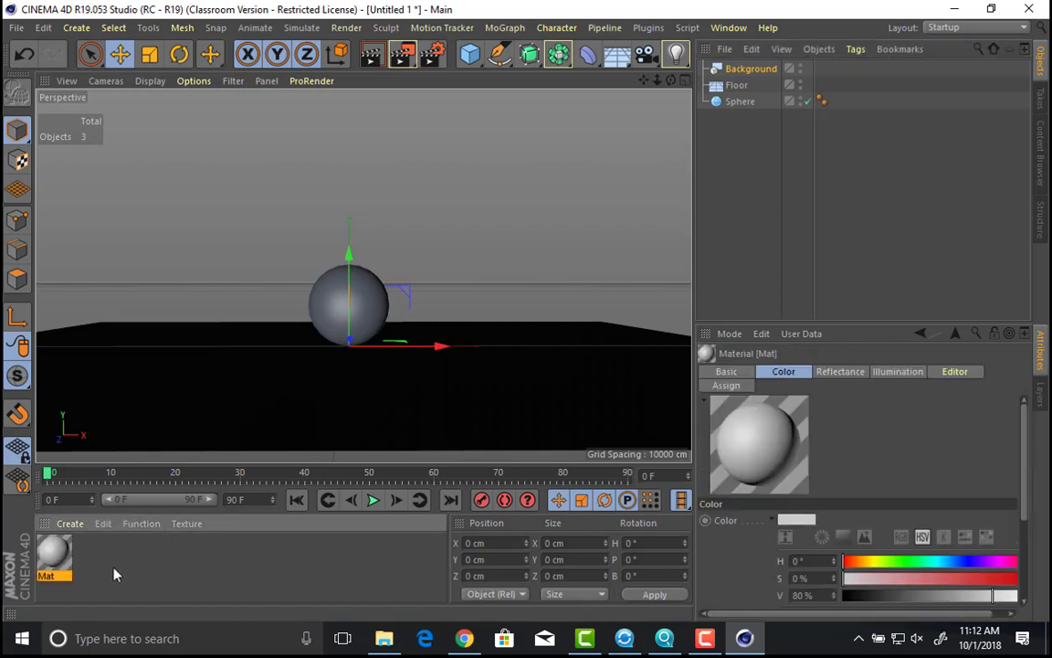
pyautogui.doubleClick(52, 564)
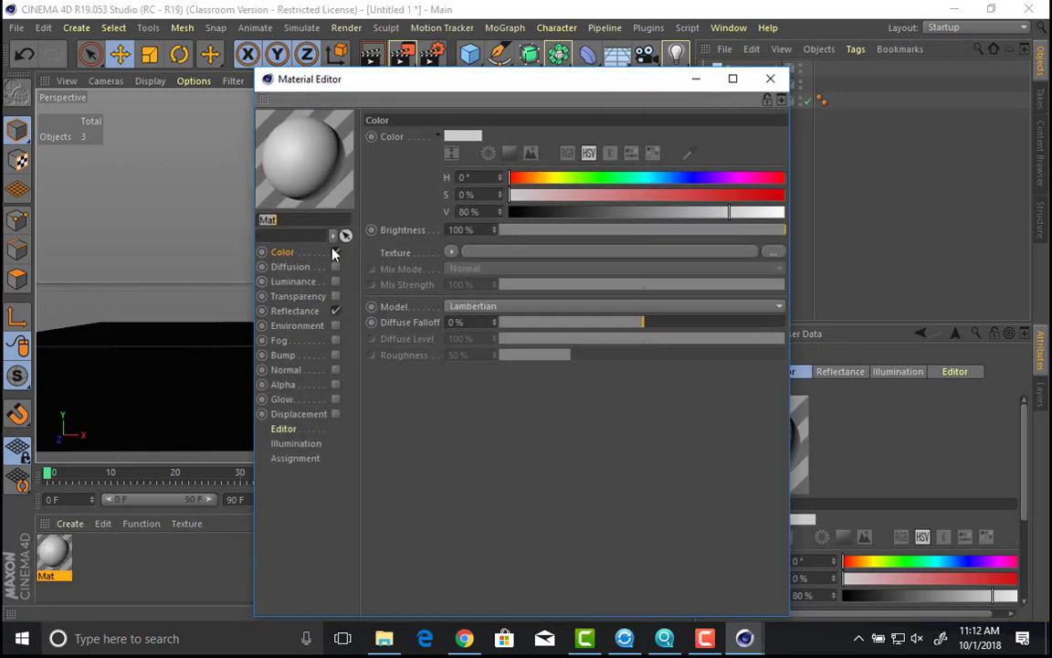
pyautogui.click(335, 311)
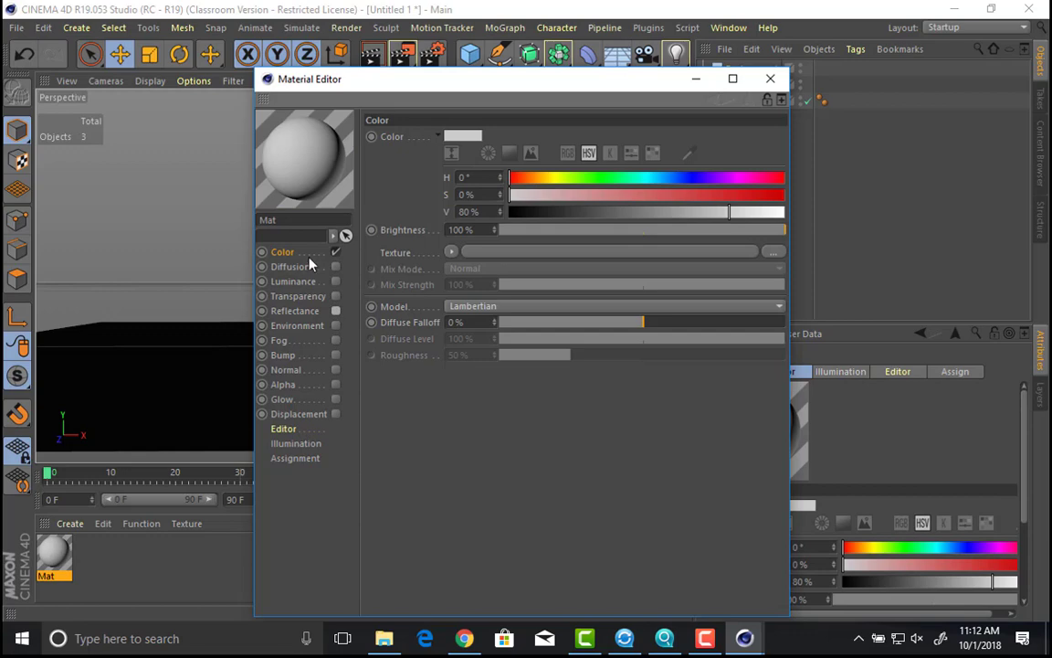
pyautogui.click(452, 252)
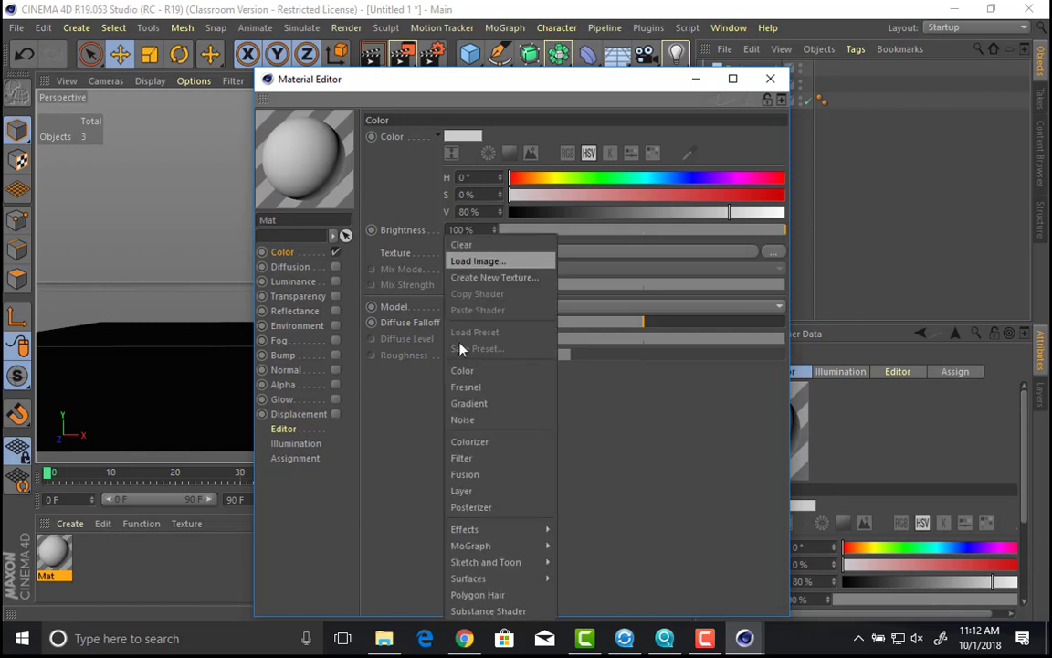
pyautogui.click(498, 403)
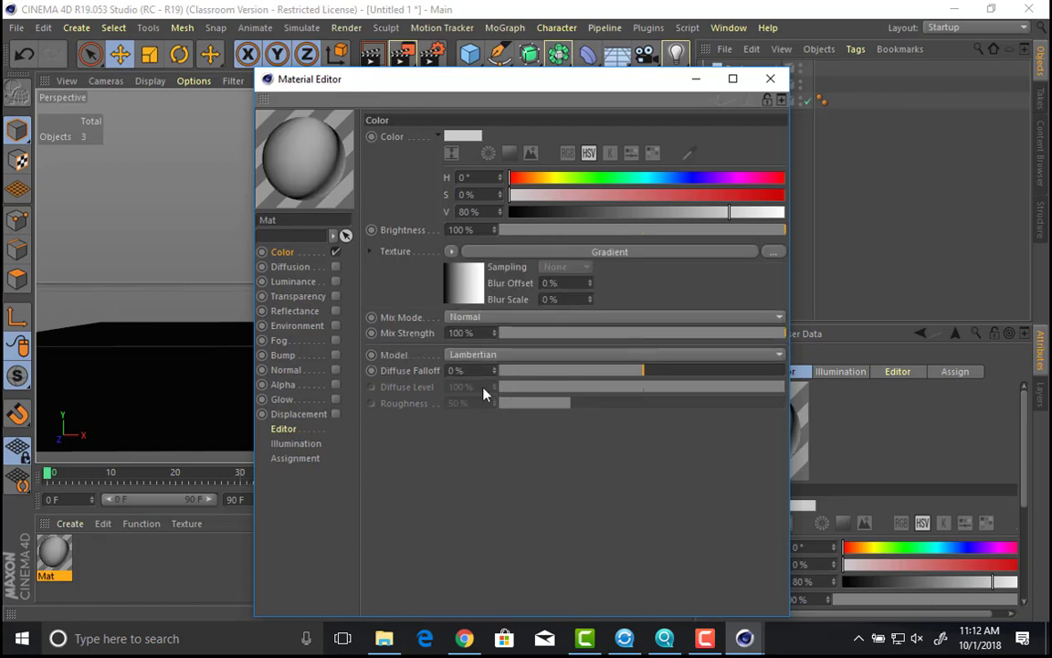
# Step: Switch to the browser to examine the backdrop of the 3D infographic related image, and return to Cinema 4D
pyautogui.hotkey('alt', 'Tab')
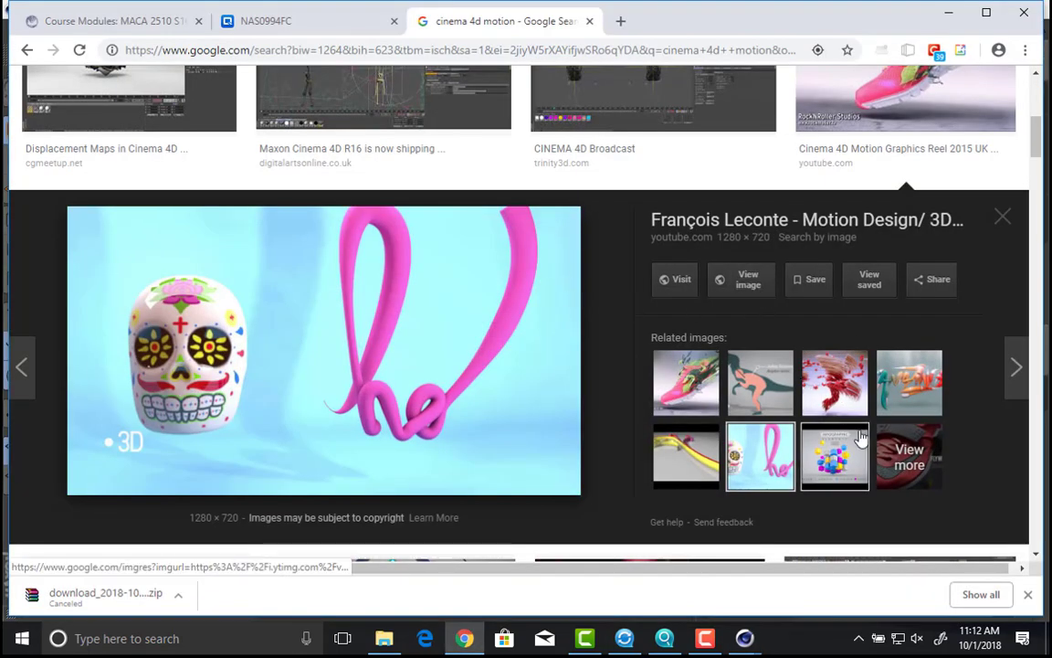
pyautogui.click(859, 440)
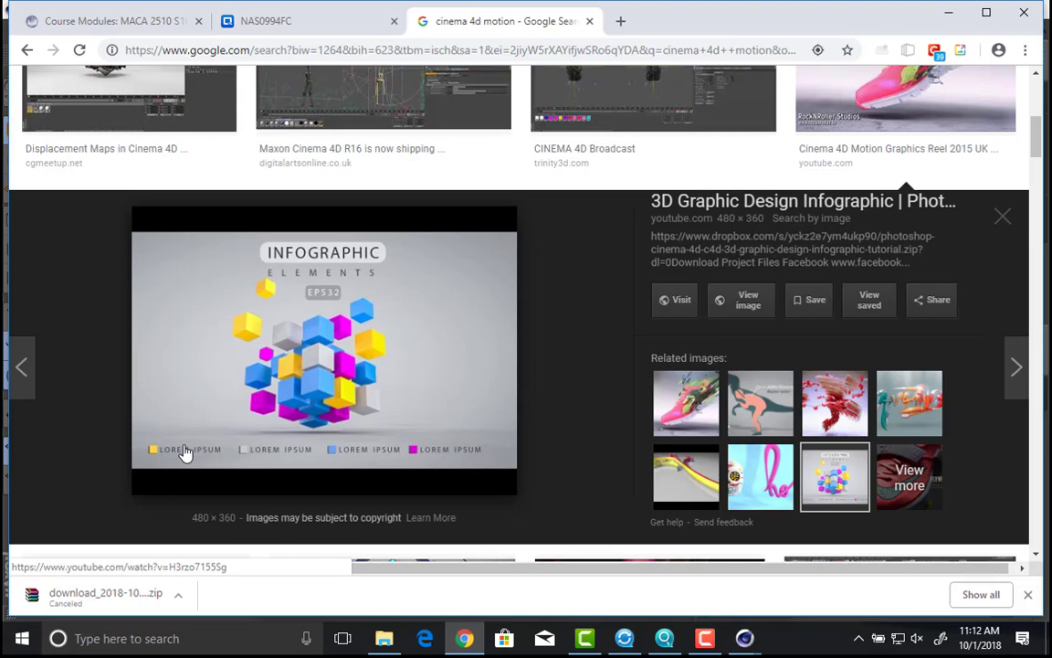
pyautogui.hotkey('alt', 'Tab')
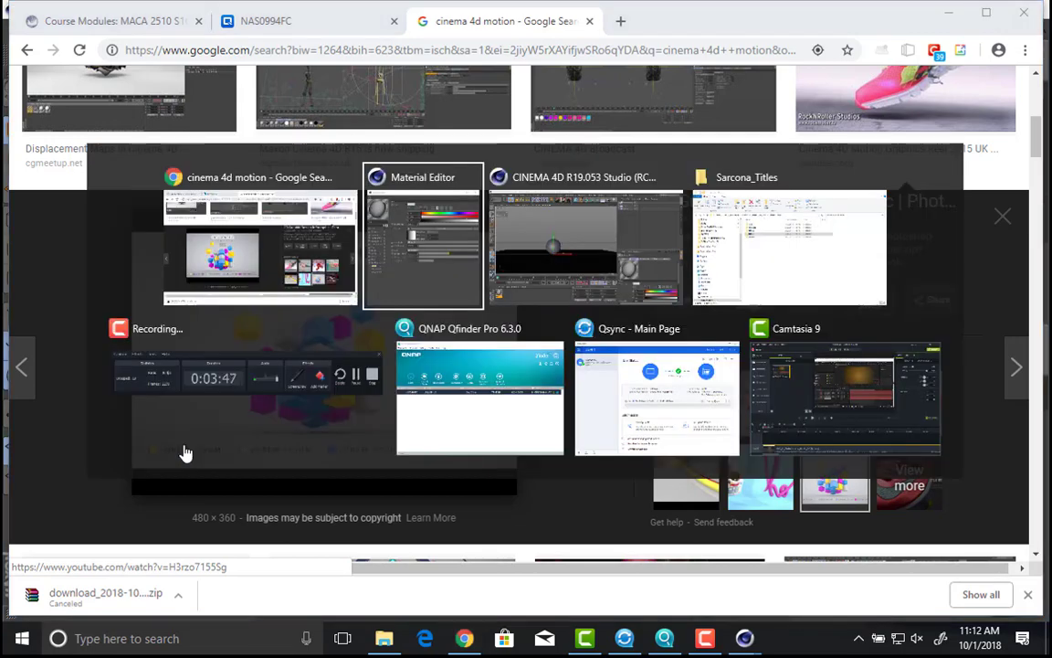
# Step: Open the material's Gradient shader and set its Type to 2D - V
pyautogui.click(556, 253)
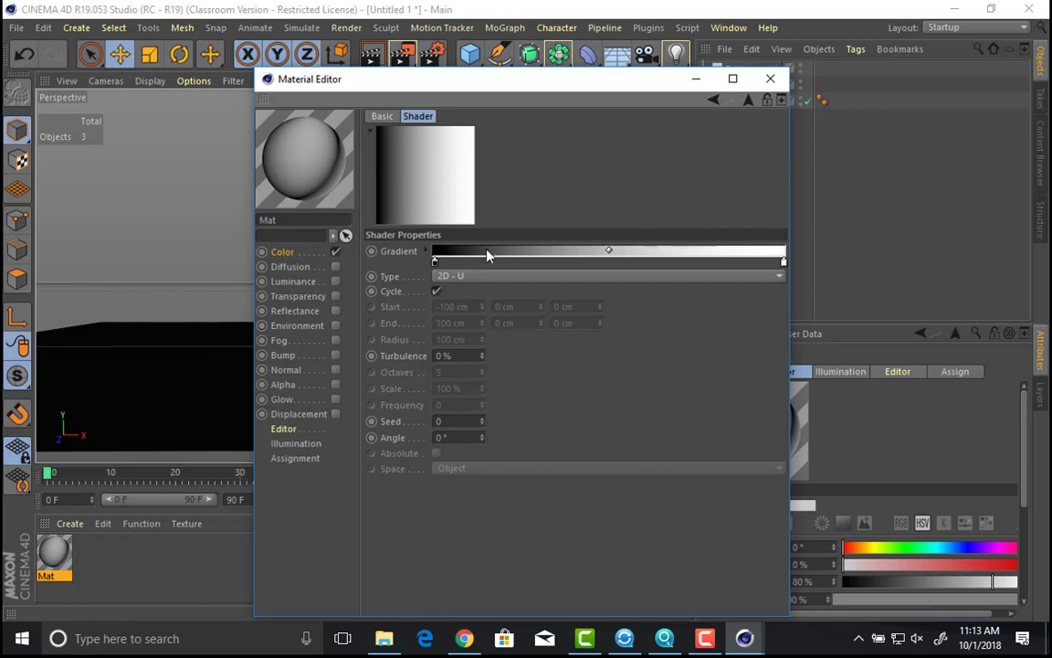
pyautogui.click(484, 275)
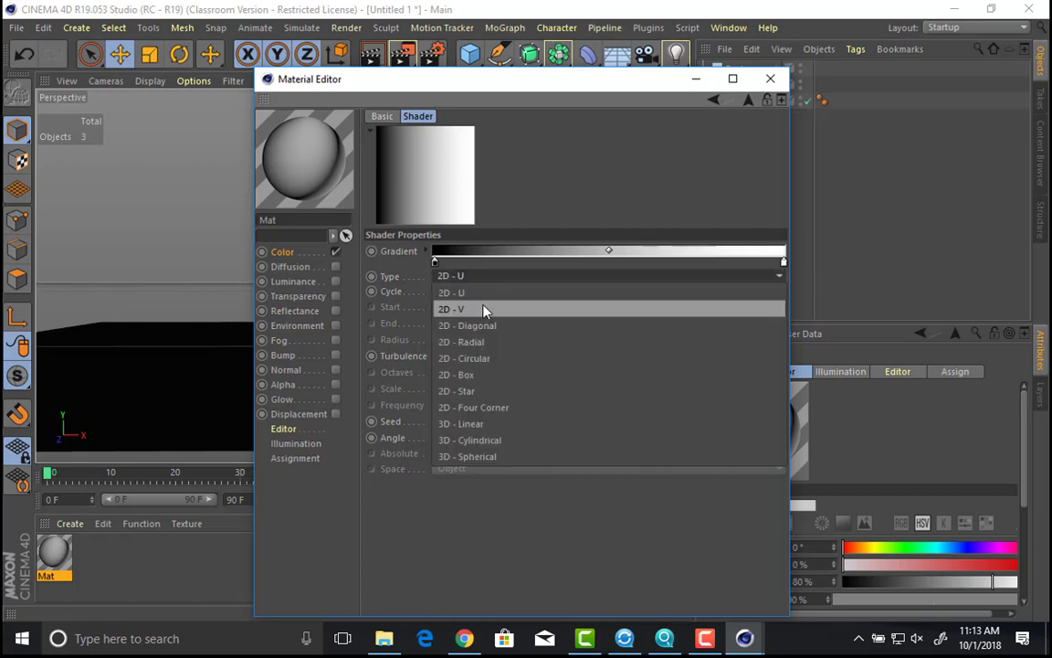
pyautogui.click(483, 307)
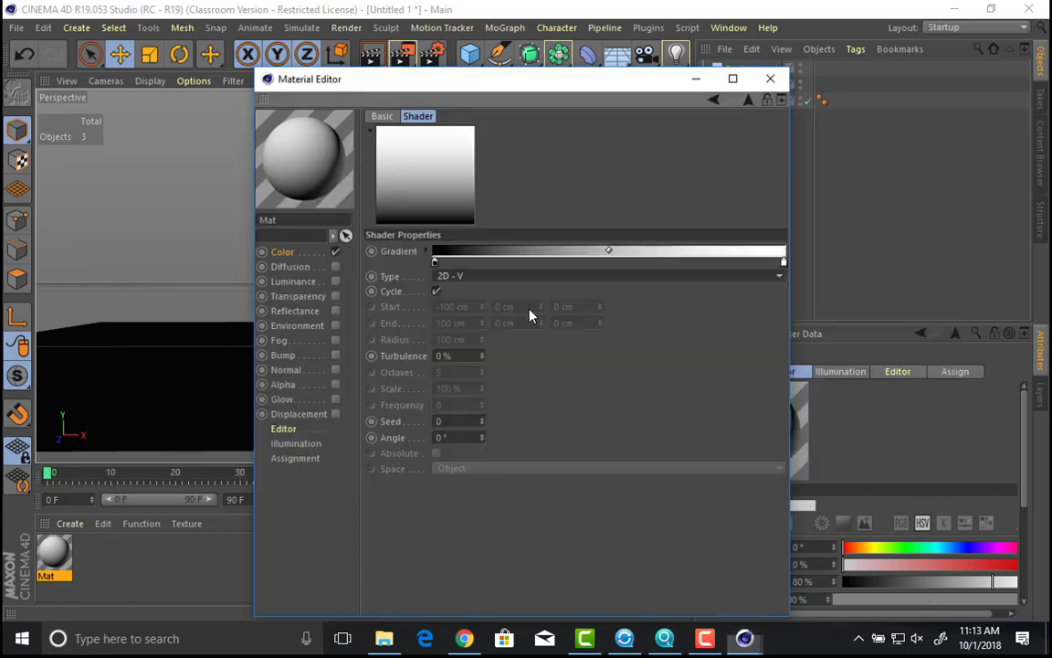
# Step: Examine the backgrounds of the raptor, infographic, skull and shoe example images in the browser, and return to Cinema 4D
pyautogui.hotkey('alt', 'Tab')
pyautogui.click(583, 297)
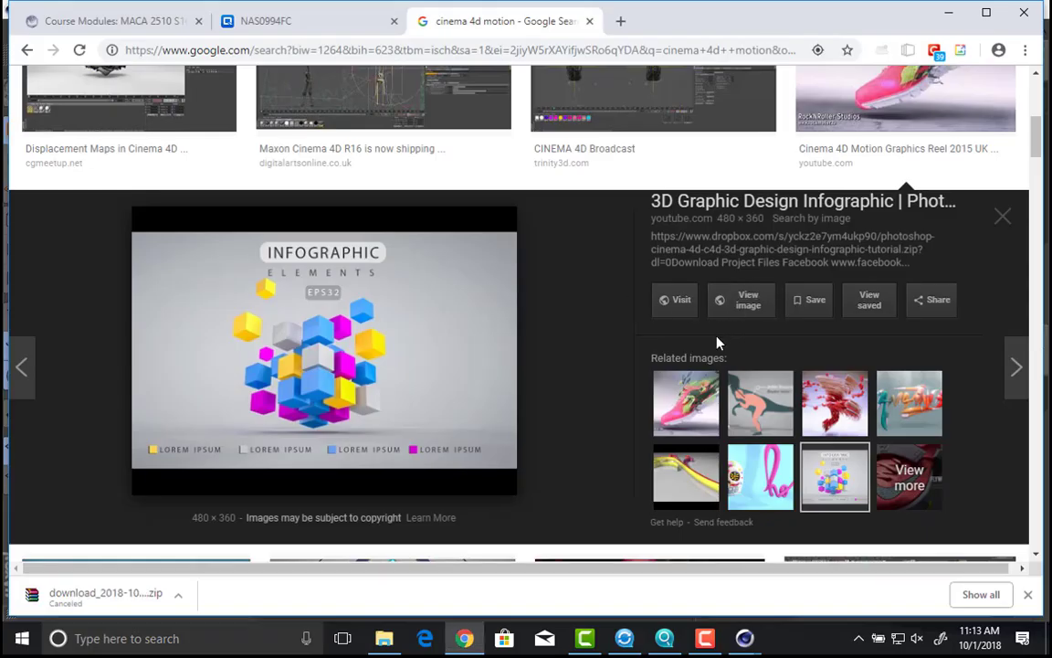
pyautogui.click(760, 401)
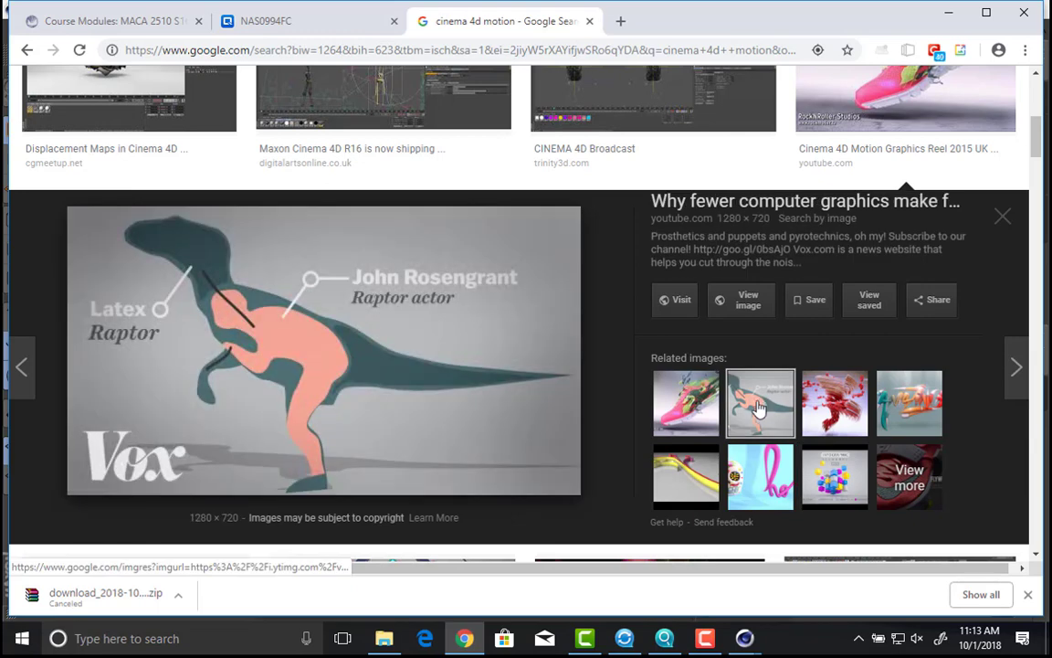
pyautogui.click(835, 475)
pyautogui.click(760, 475)
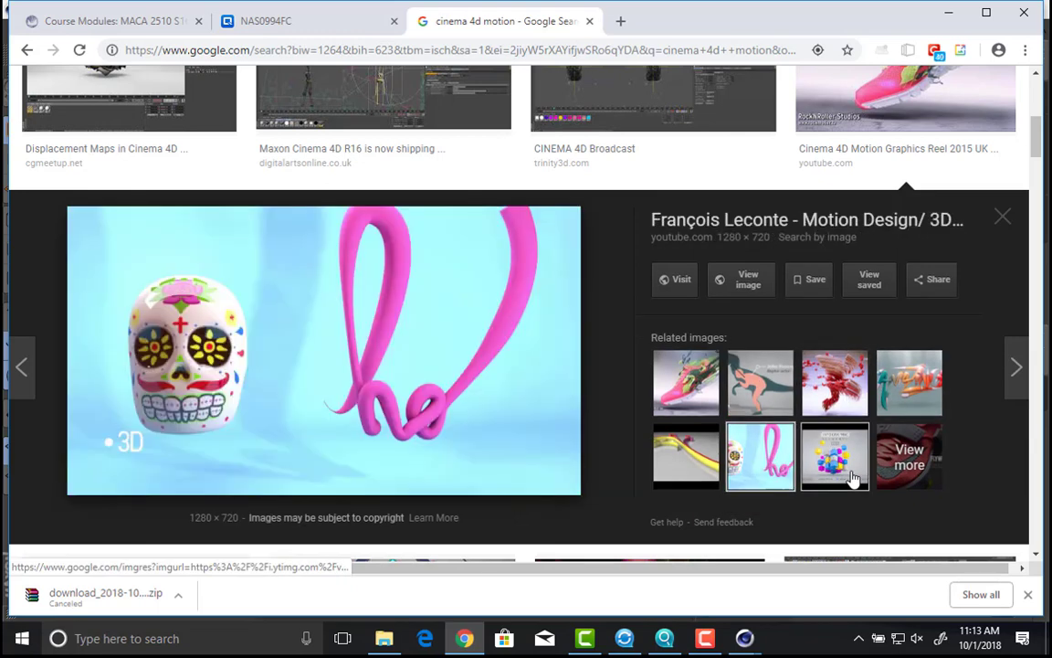
pyautogui.click(686, 453)
pyautogui.click(686, 416)
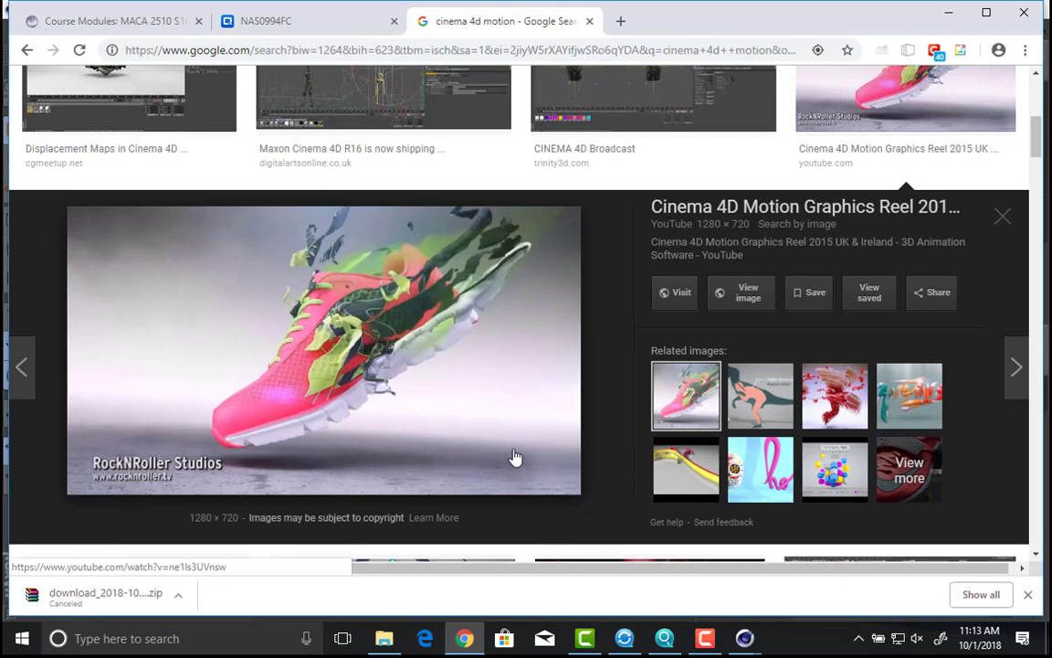
pyautogui.hotkey('alt', 'Tab')
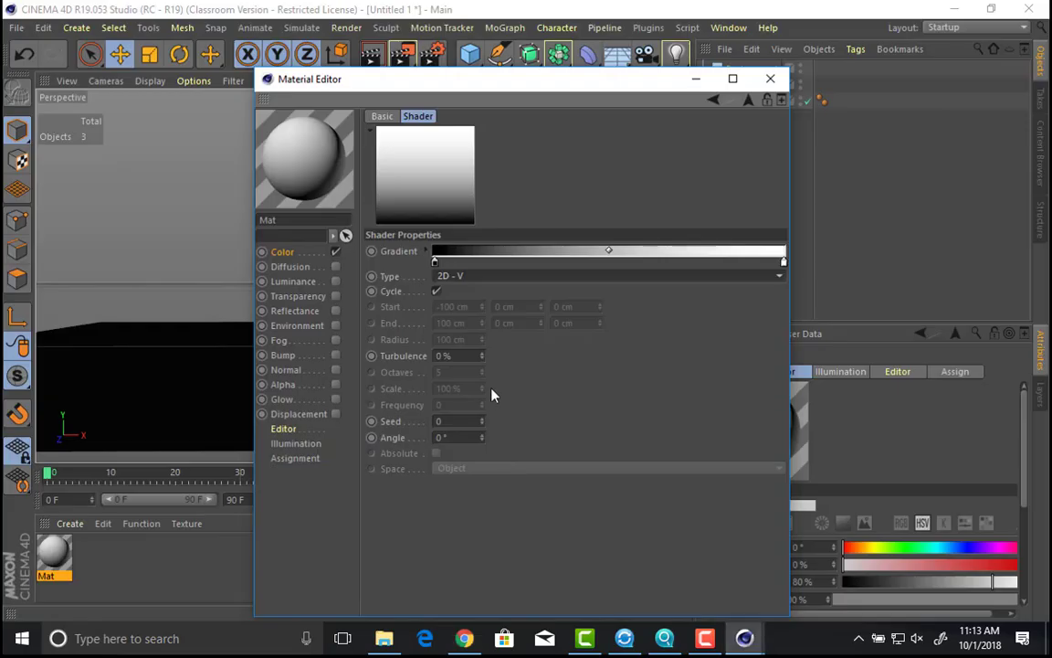
# Step: Try the 2D - Box, 3D - Cylindrical and 3D - Spherical gradient types, and set the Type to 2D - Circular
pyautogui.click(448, 277)
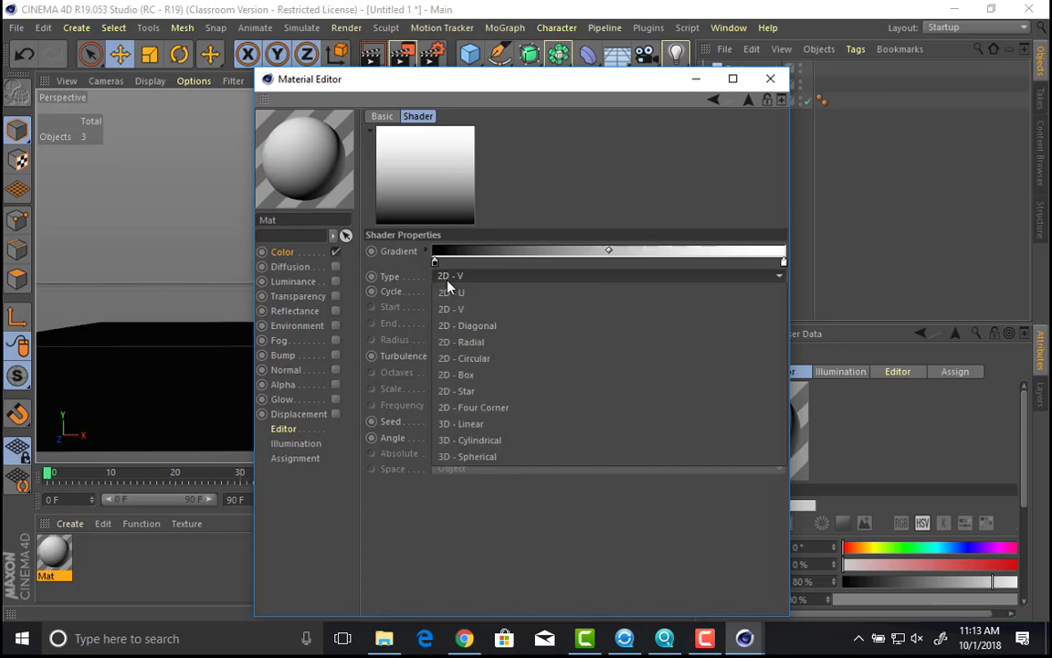
pyautogui.click(495, 374)
pyautogui.click(497, 276)
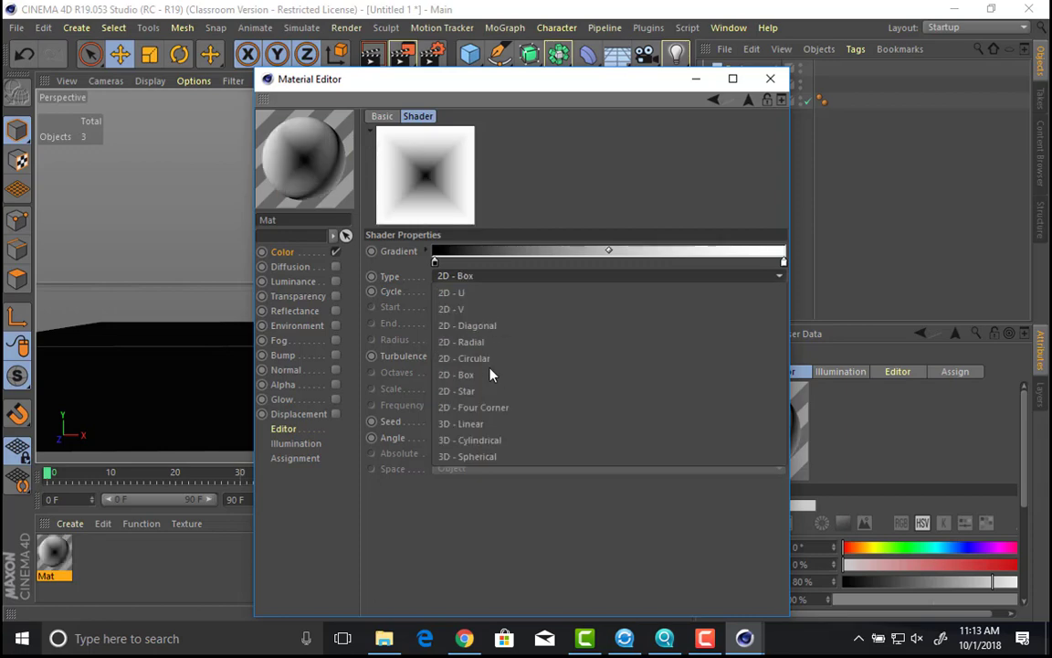
pyautogui.click(481, 437)
pyautogui.click(498, 276)
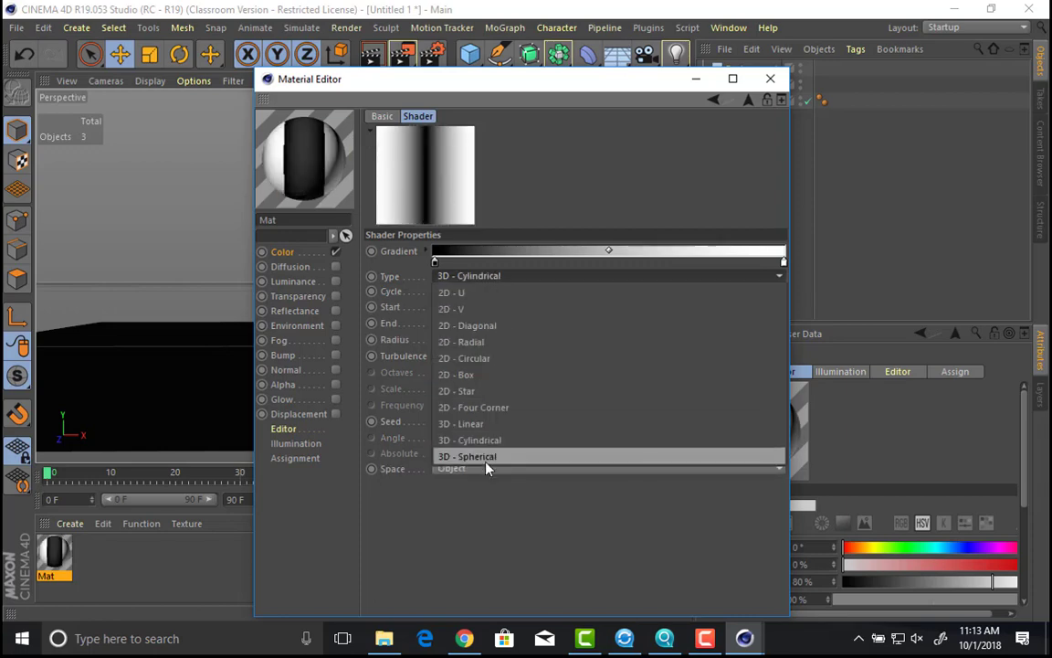
pyautogui.click(486, 453)
pyautogui.click(494, 277)
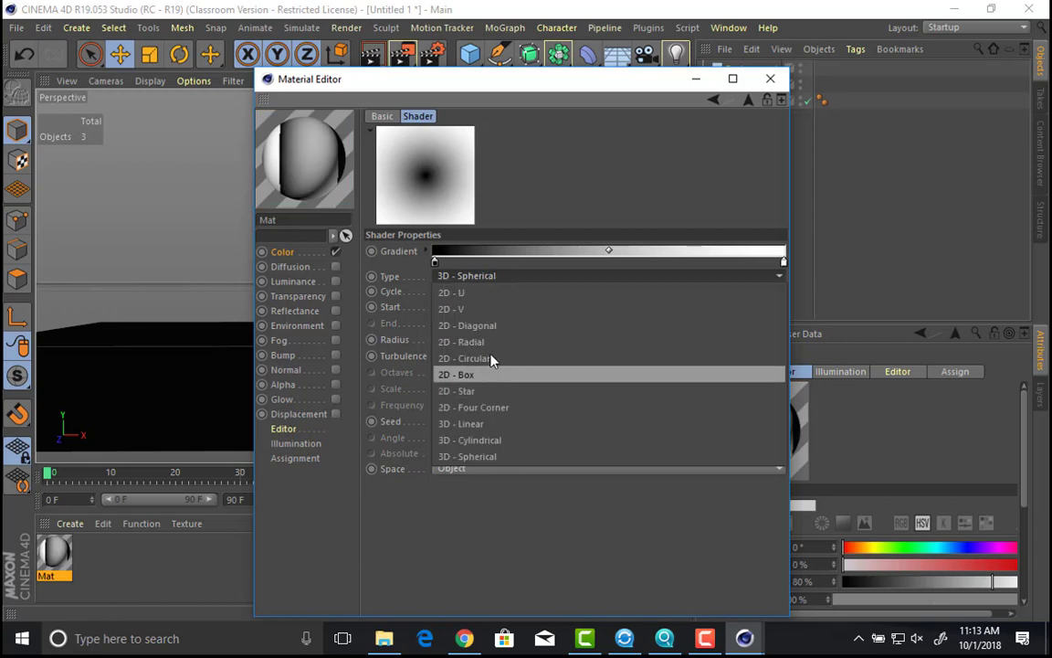
pyautogui.click(493, 357)
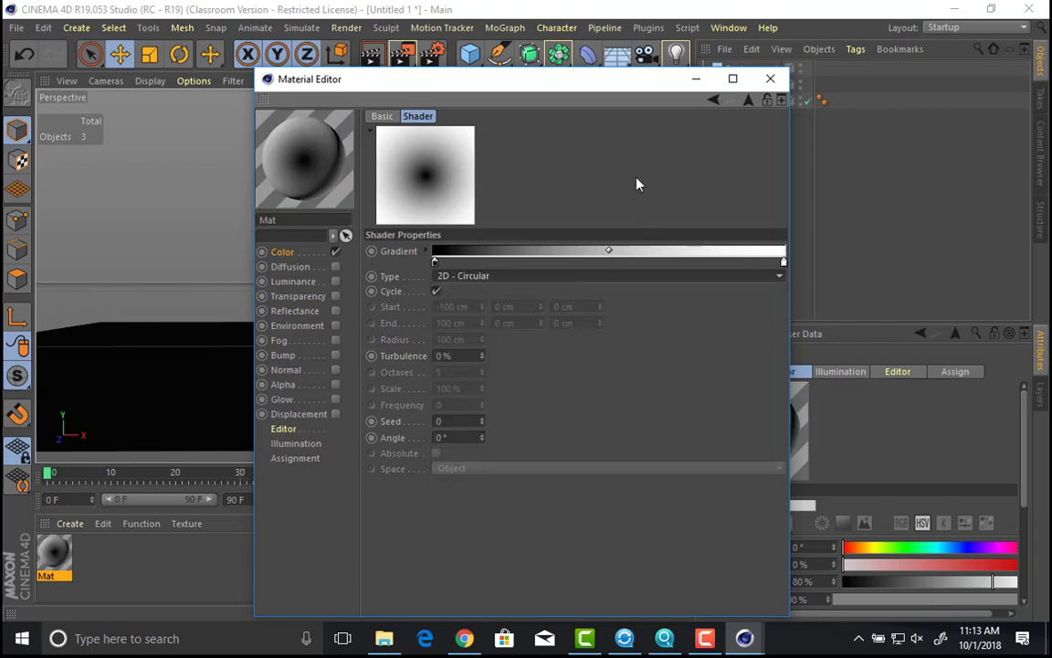
# Step: Color the gradient's start knot blue (H 205°, S 100%, V 100%) and its end knot orange (H 36°, S 100%, V 100%)
pyautogui.doubleClick(437, 264)
pyautogui.moveTo(438, 264); pyautogui.dragTo(612, 295)
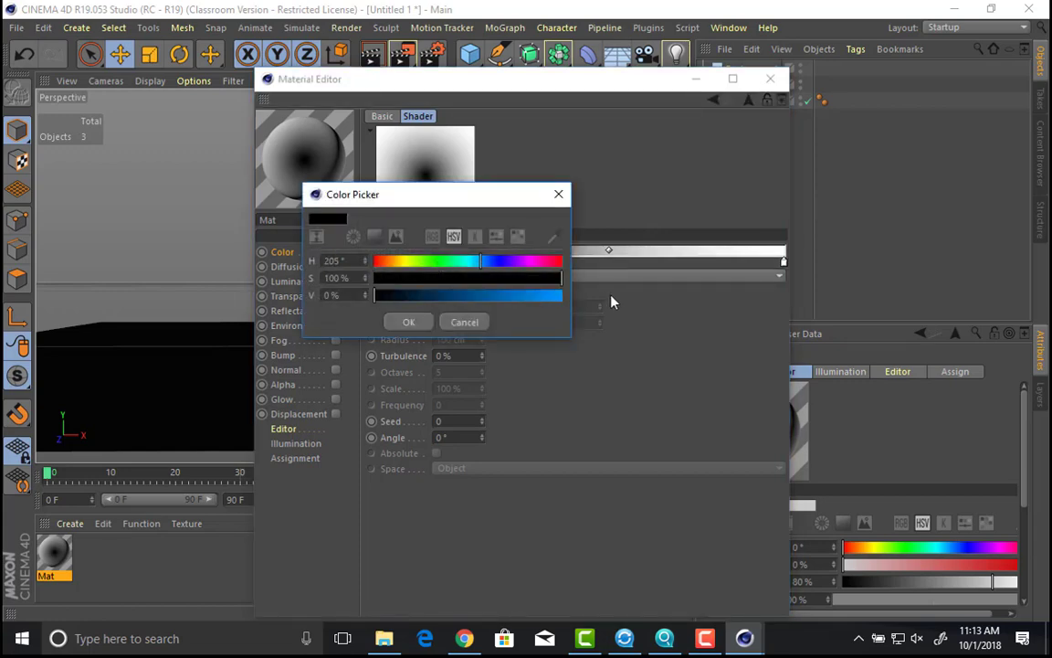
pyautogui.click(410, 321)
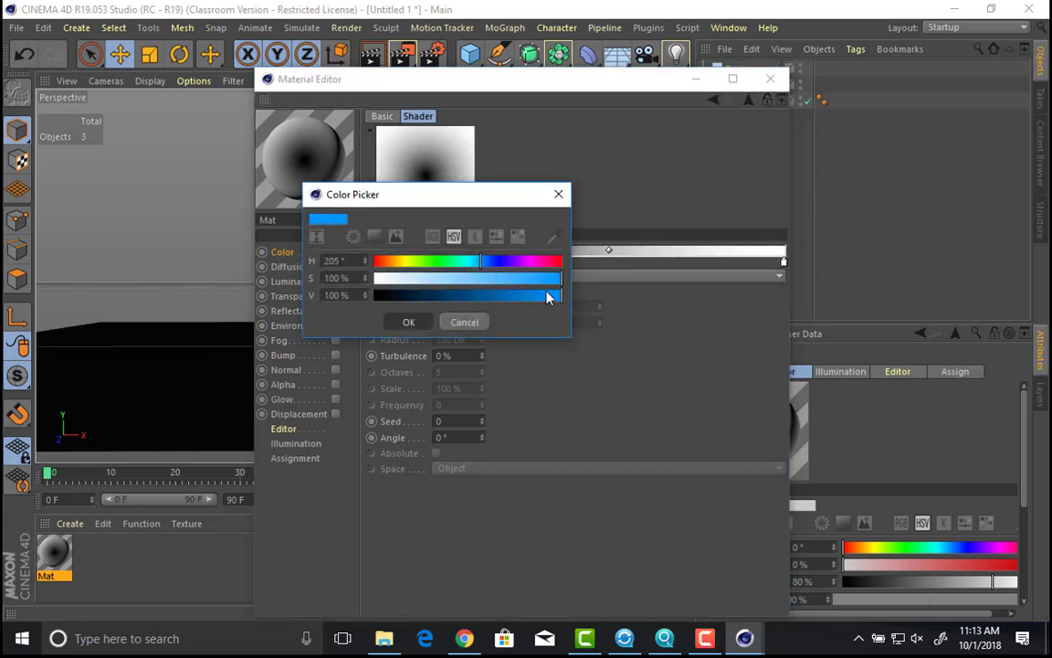
pyautogui.doubleClick(781, 263)
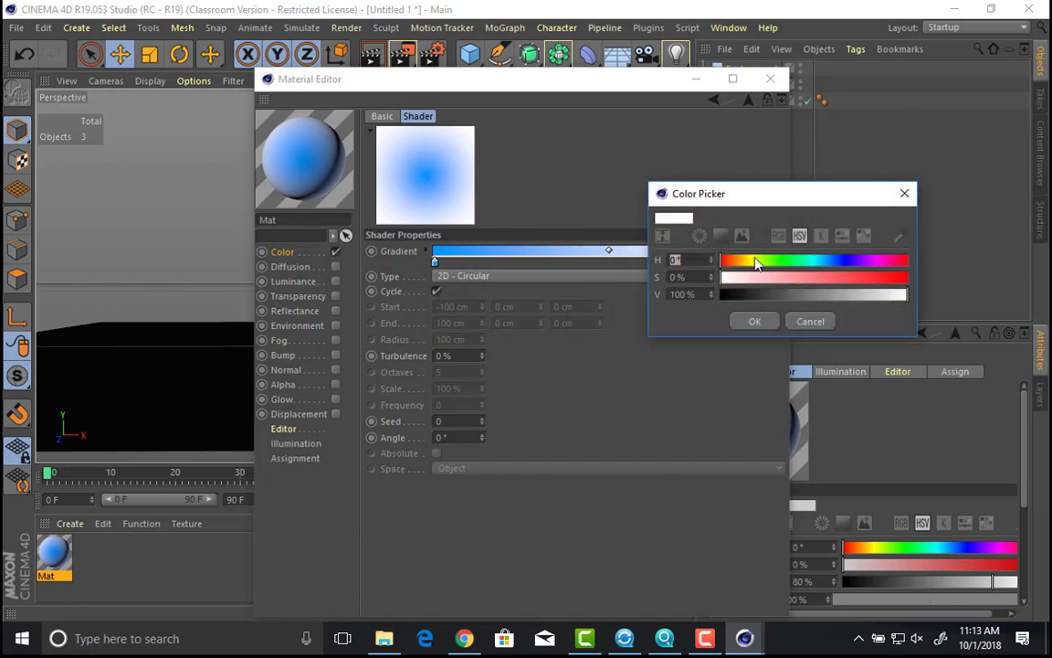
pyautogui.moveTo(756, 260); pyautogui.dragTo(739, 262)
pyautogui.moveTo(879, 278); pyautogui.dragTo(912, 278)
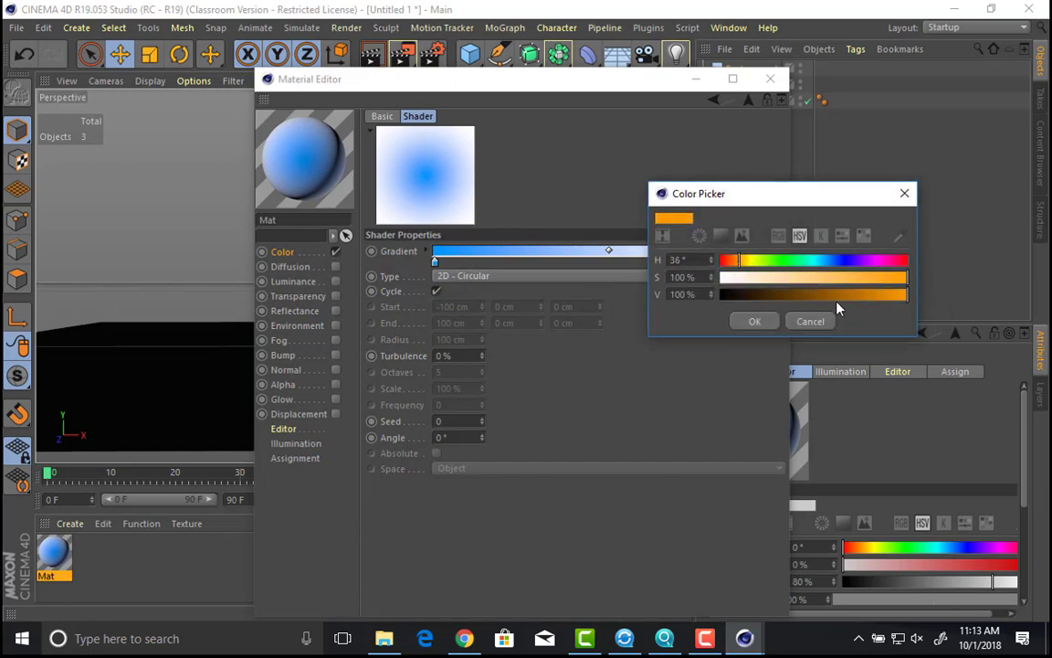
pyautogui.click(754, 321)
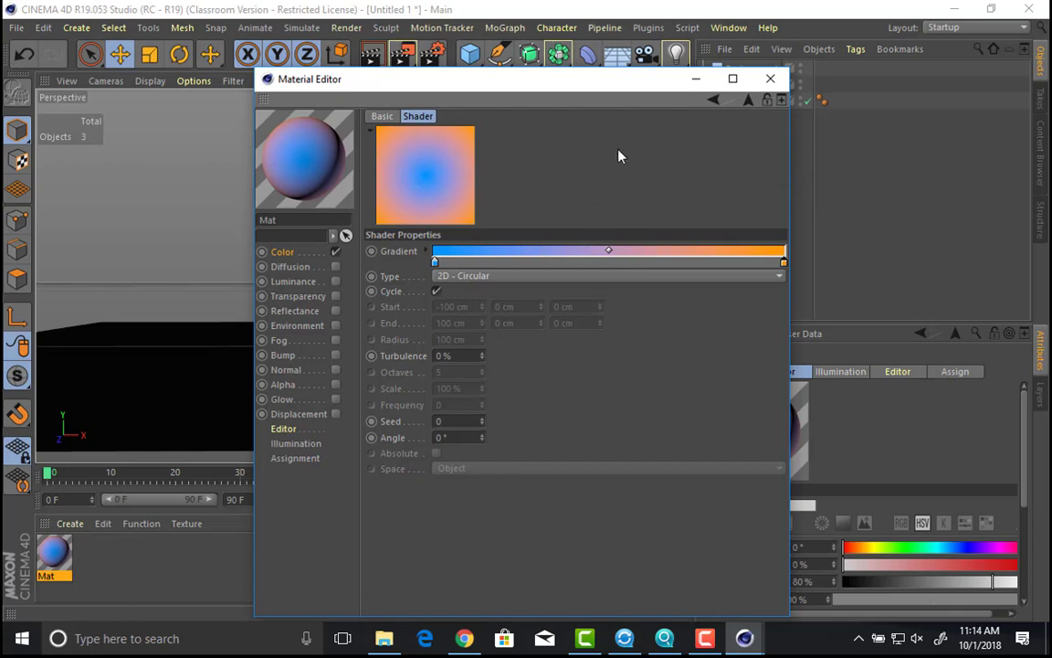
pyautogui.click(770, 79)
# Step: Apply the gradient material to the Background and Floor objects and render the scene in the Picture Viewer
pyautogui.moveTo(55, 551); pyautogui.dragTo(753, 69)
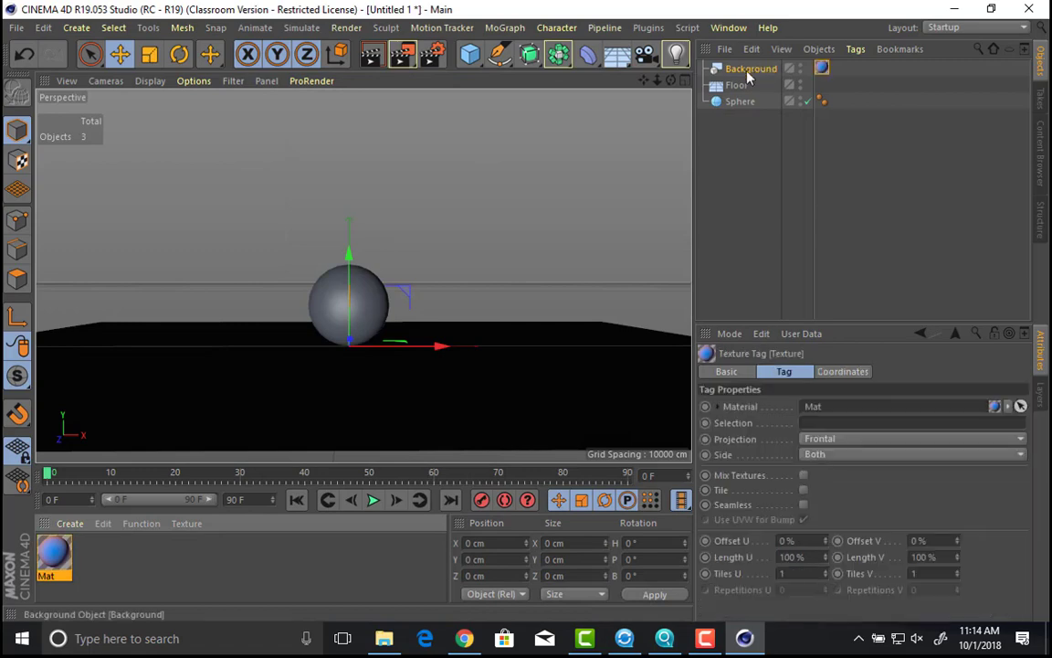
pyautogui.moveTo(55, 551); pyautogui.dragTo(749, 91)
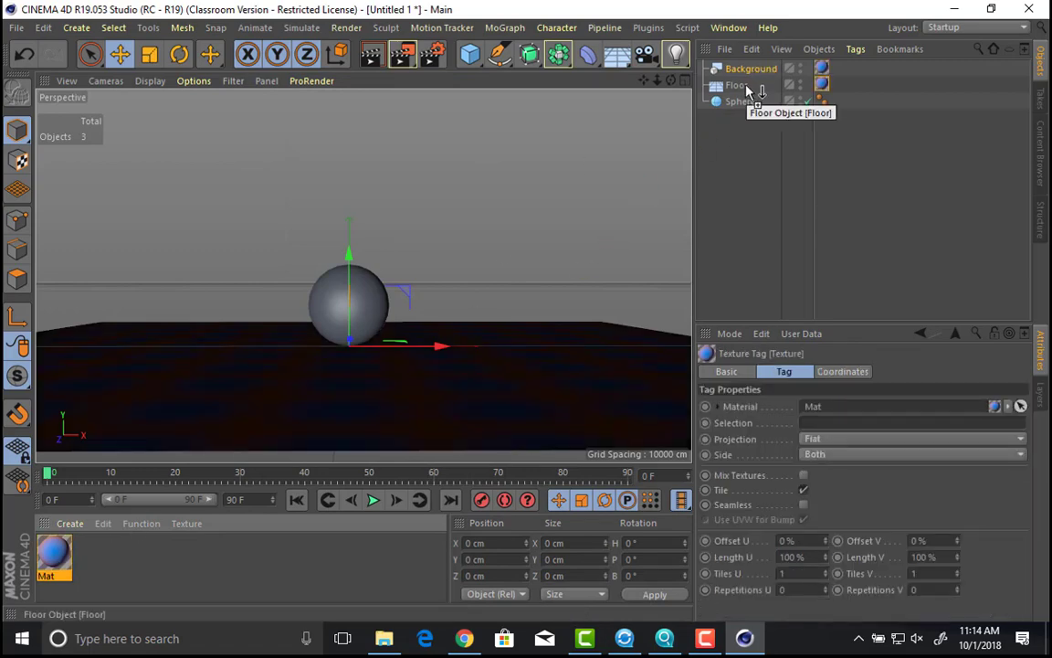
pyautogui.hotkey('shift', 'r')
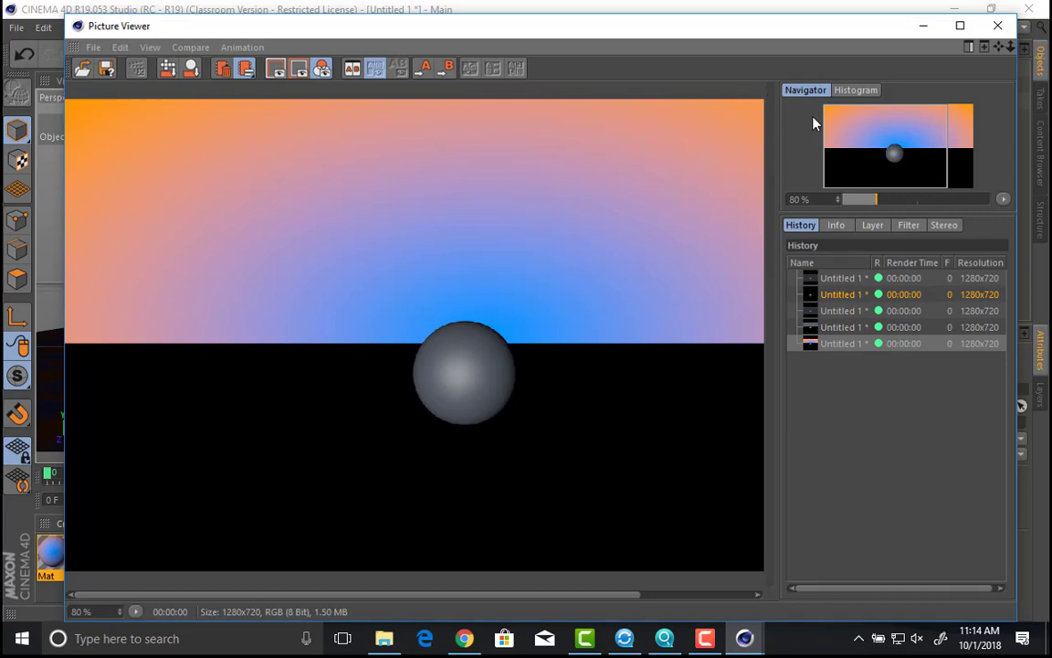
pyautogui.click(997, 26)
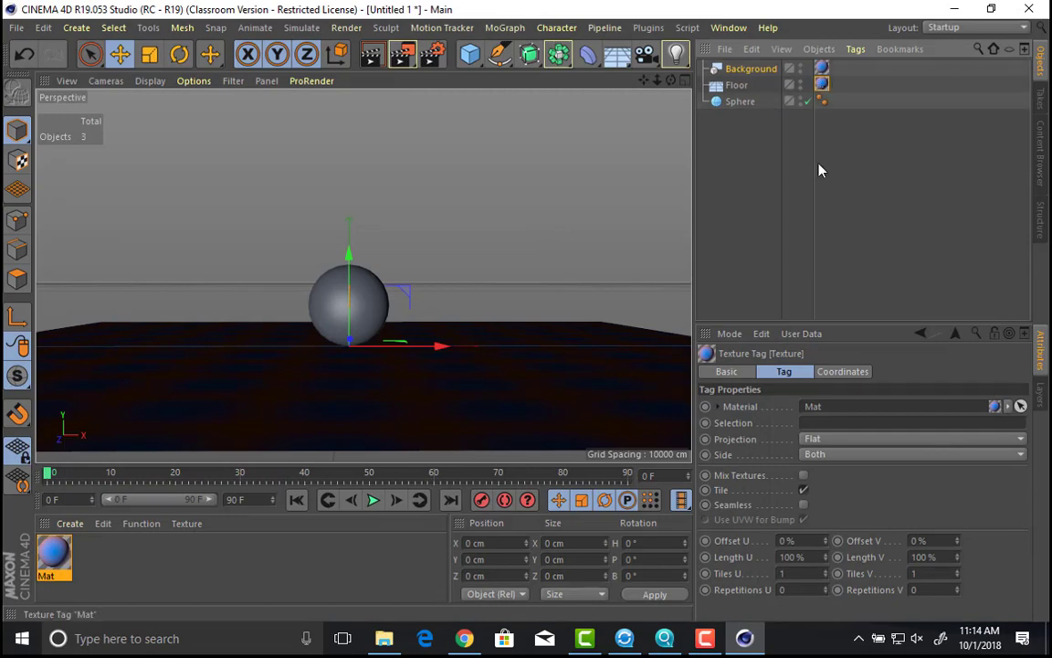
# Step: Set the texture tag Projection to Frontal on both the Floor and the Background
pyautogui.click(809, 440)
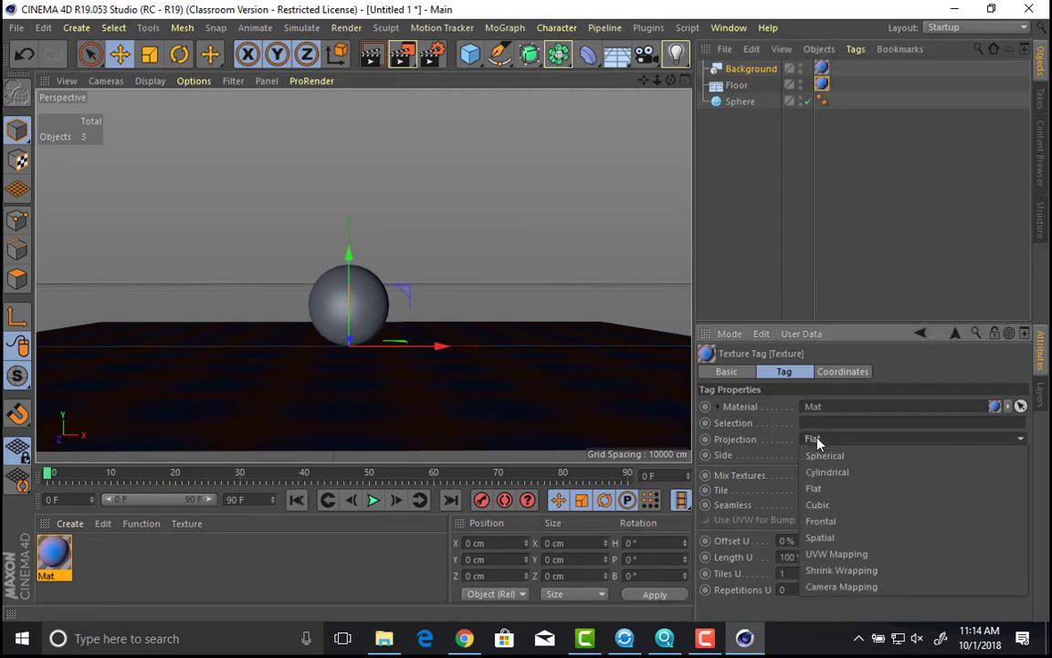
pyautogui.click(881, 167)
pyautogui.click(825, 83)
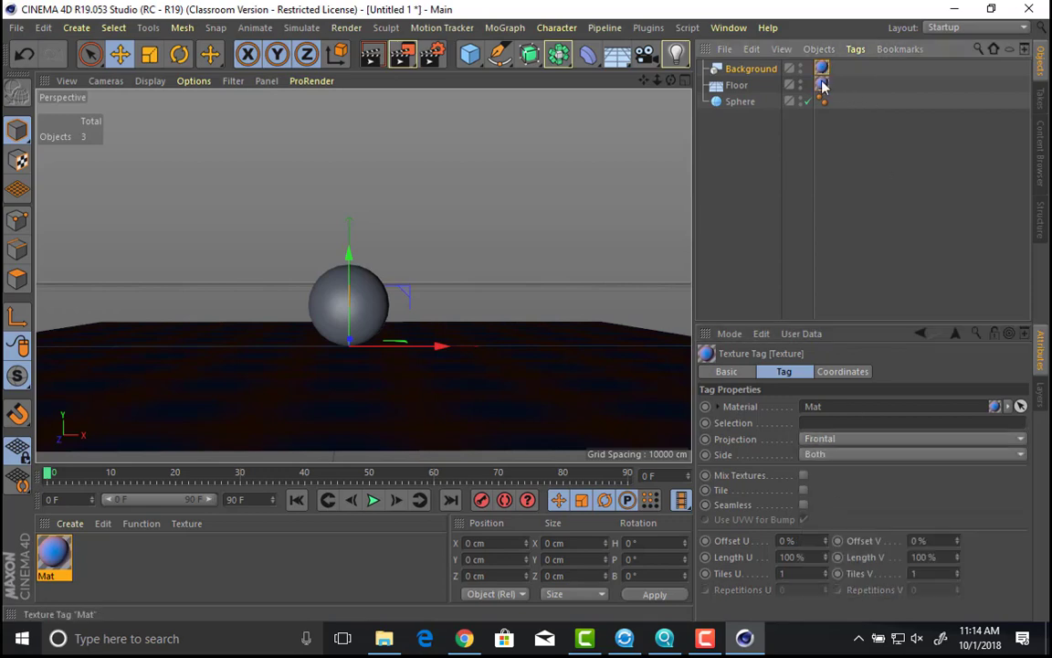
pyautogui.click(831, 446)
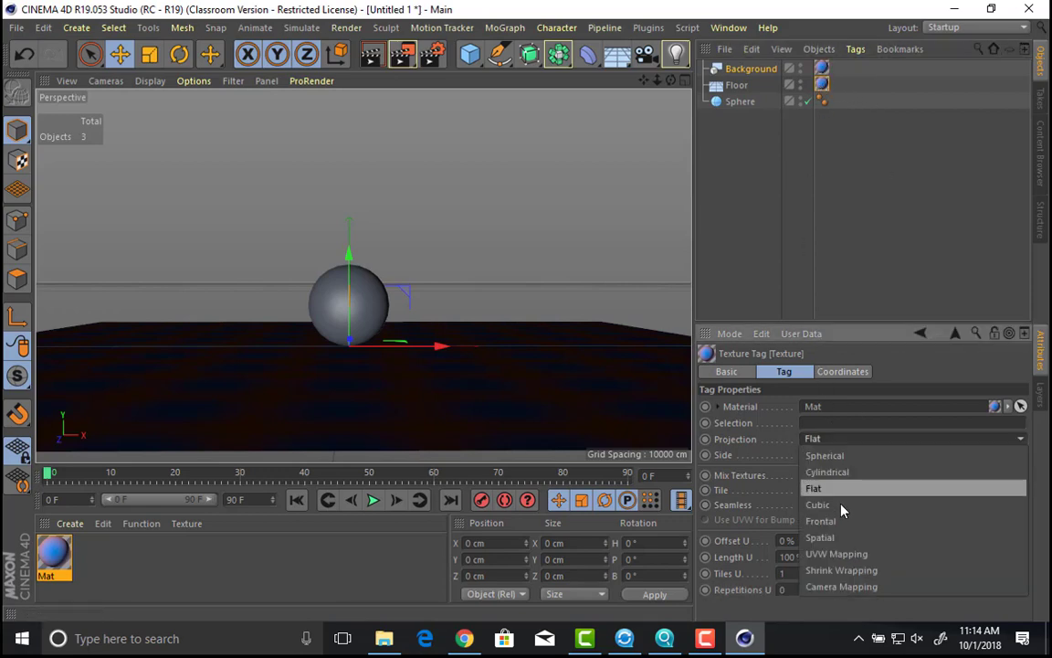
pyautogui.click(842, 519)
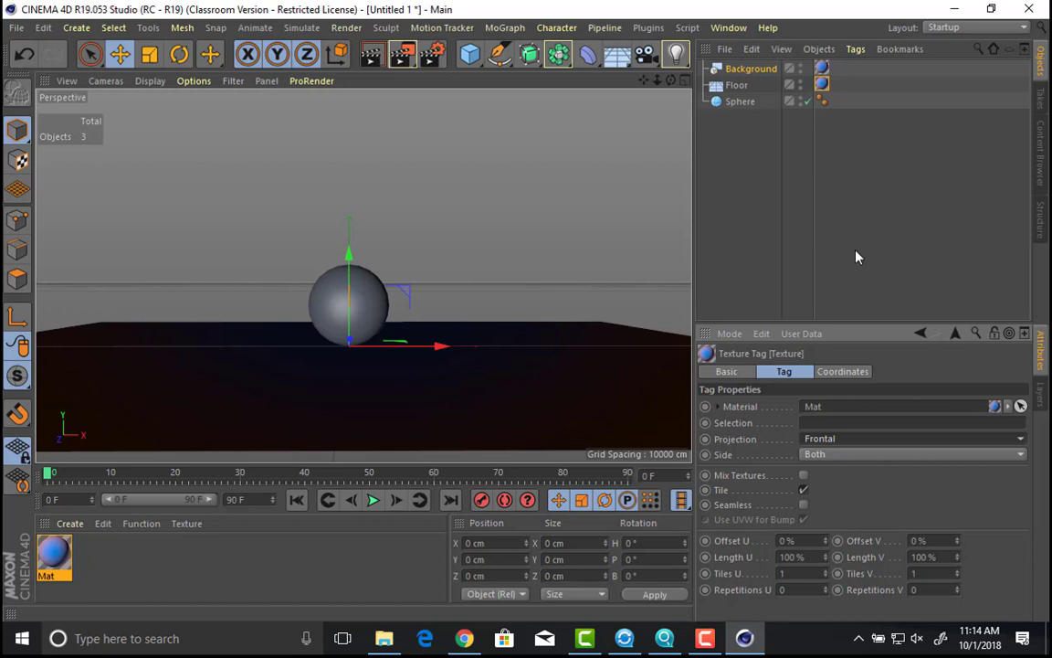
pyautogui.click(825, 68)
pyautogui.click(843, 439)
pyautogui.click(852, 522)
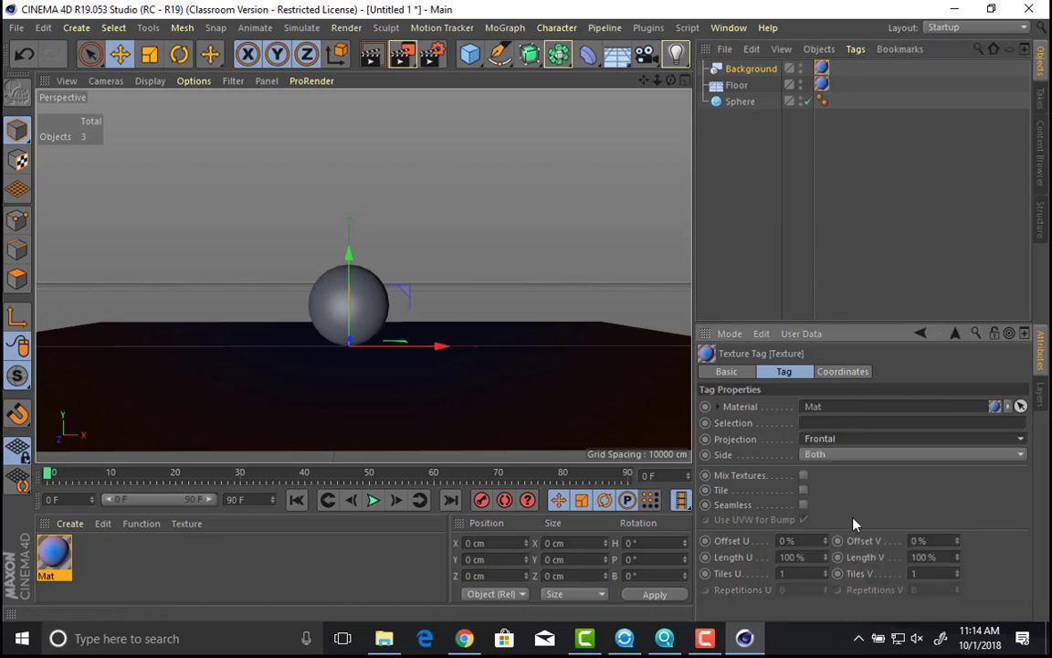
# Step: Render the scene from the current low view and again from a slightly higher angle to compare floor and background
pyautogui.click(845, 211)
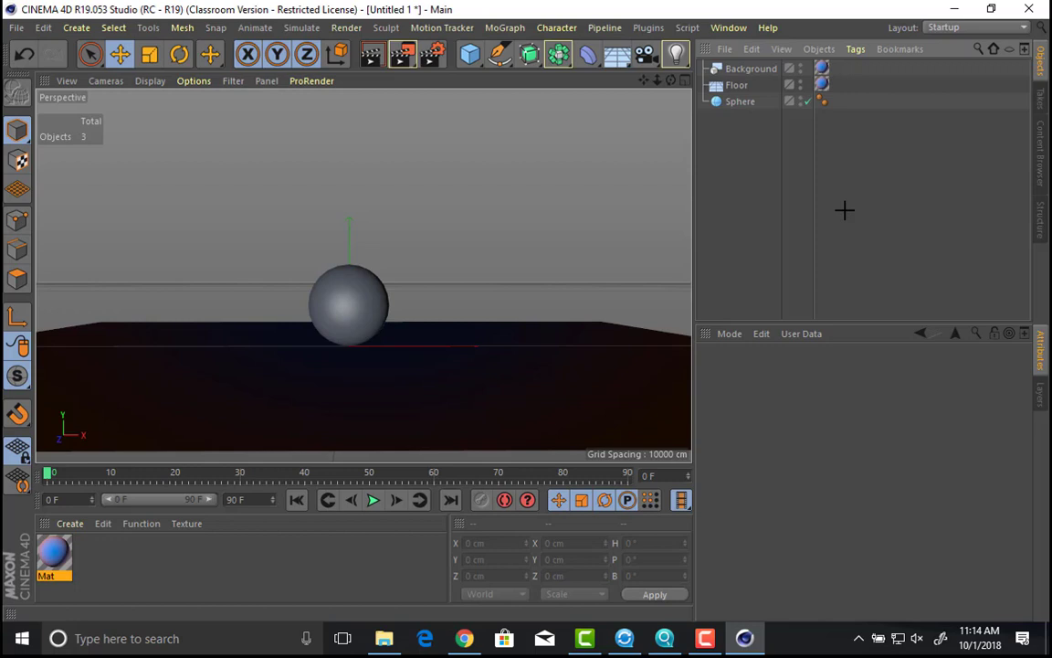
pyautogui.hotkey('shift', 'r')
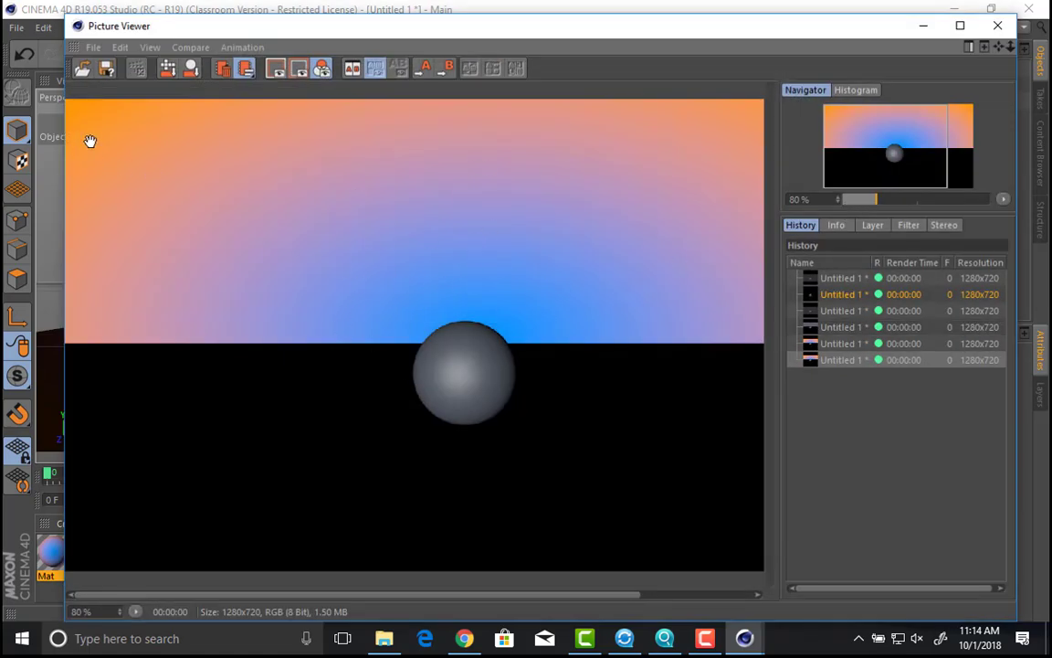
pyautogui.click(998, 26)
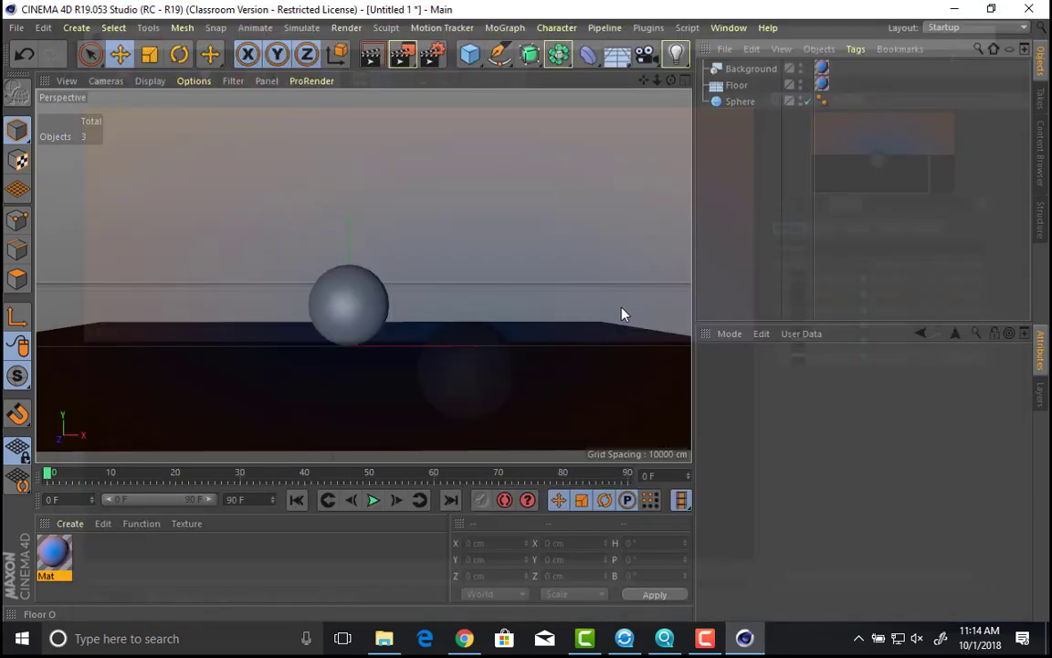
pyautogui.click(738, 87)
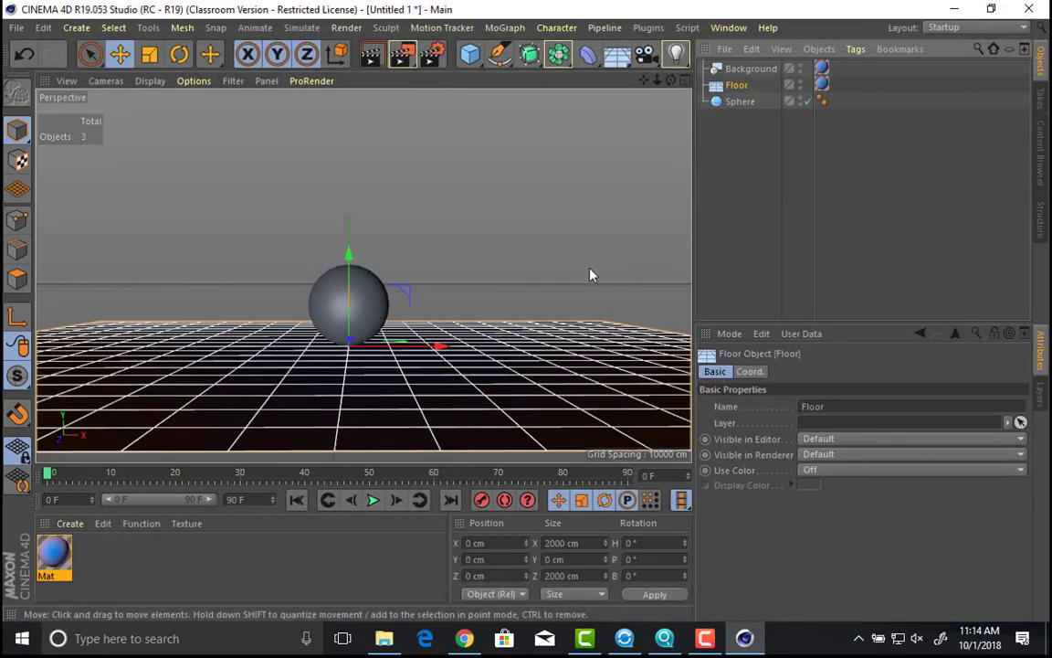
pyautogui.keyDown('alt'); pyautogui.moveTo(584, 211); pyautogui.dragTo(569, 224); pyautogui.keyUp('alt')
pyautogui.hotkey('shift', 'r')
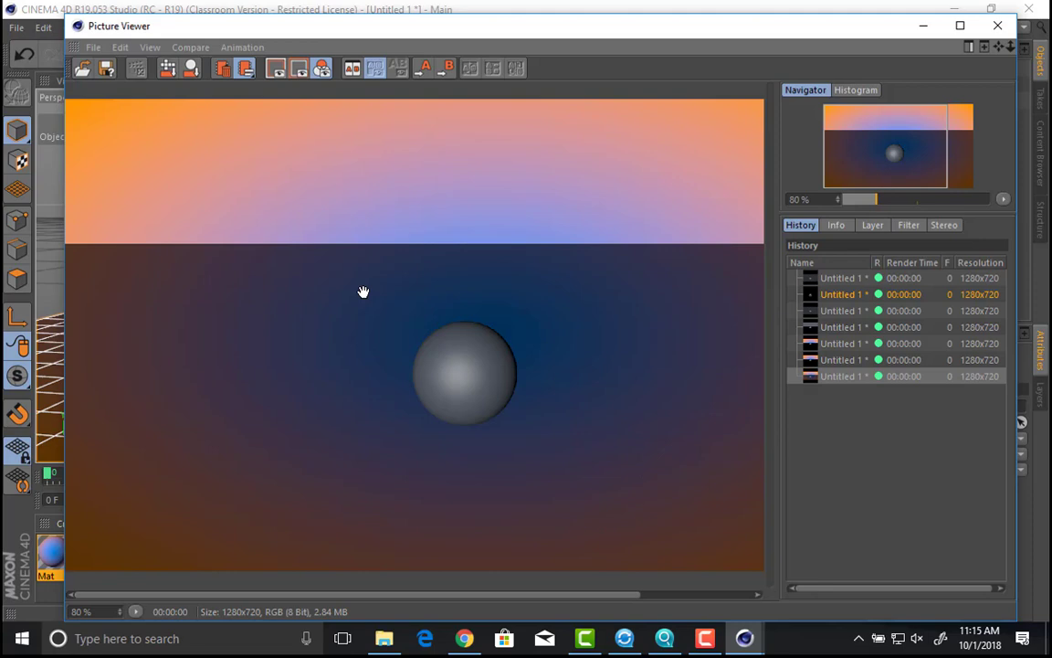
pyautogui.click(998, 26)
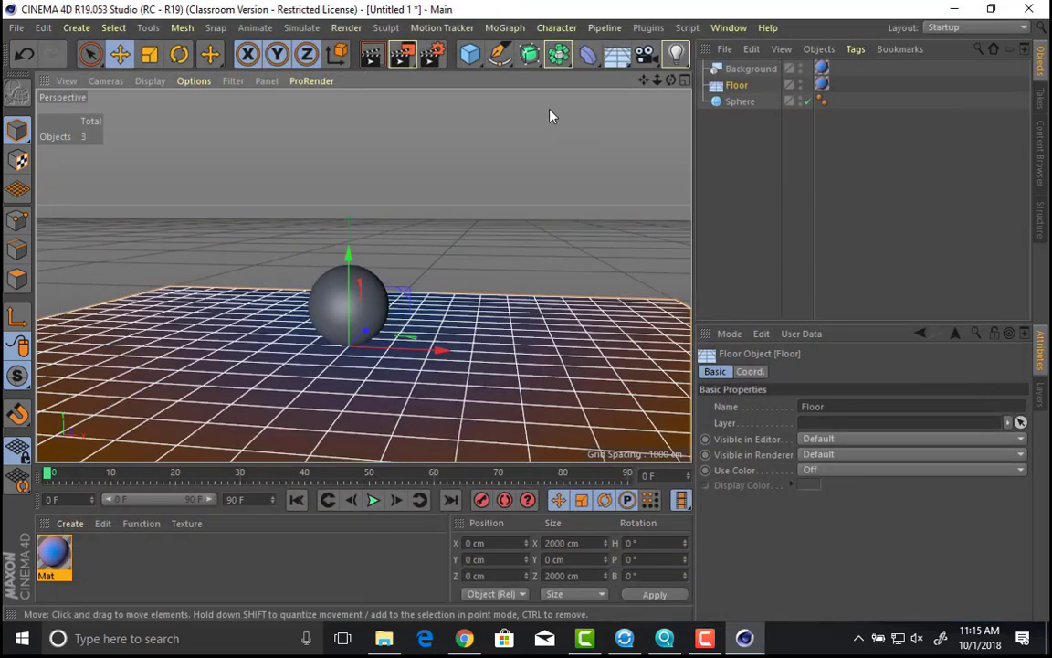
# Step: Add an area light, place it at about X -551, Y 589, Z -1094 cm, and increase its height
pyautogui.click(676, 54)
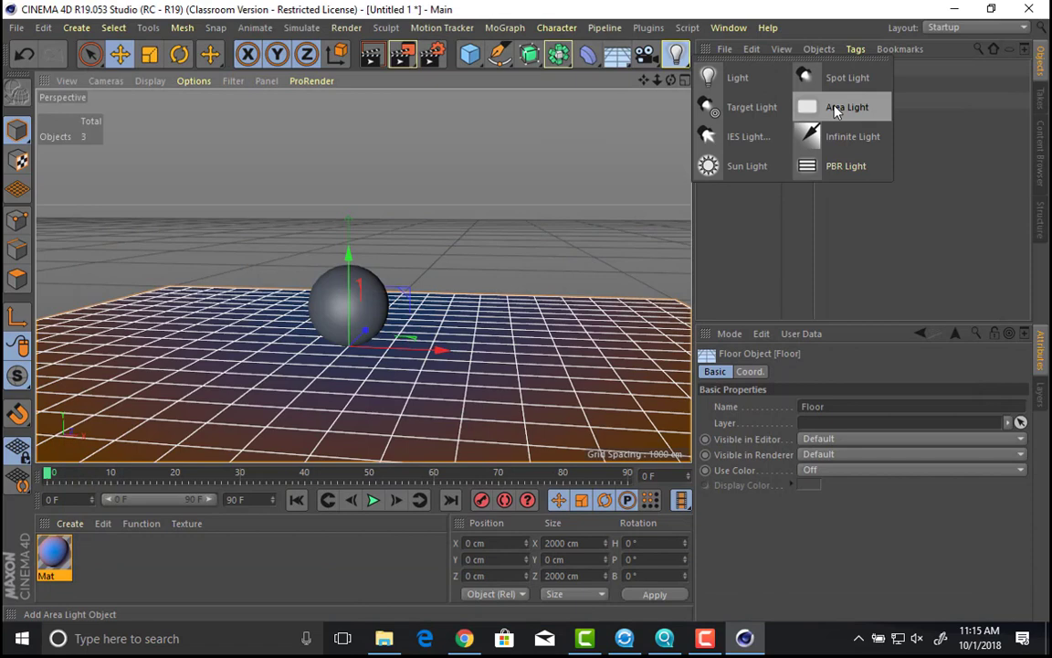
pyautogui.click(834, 108)
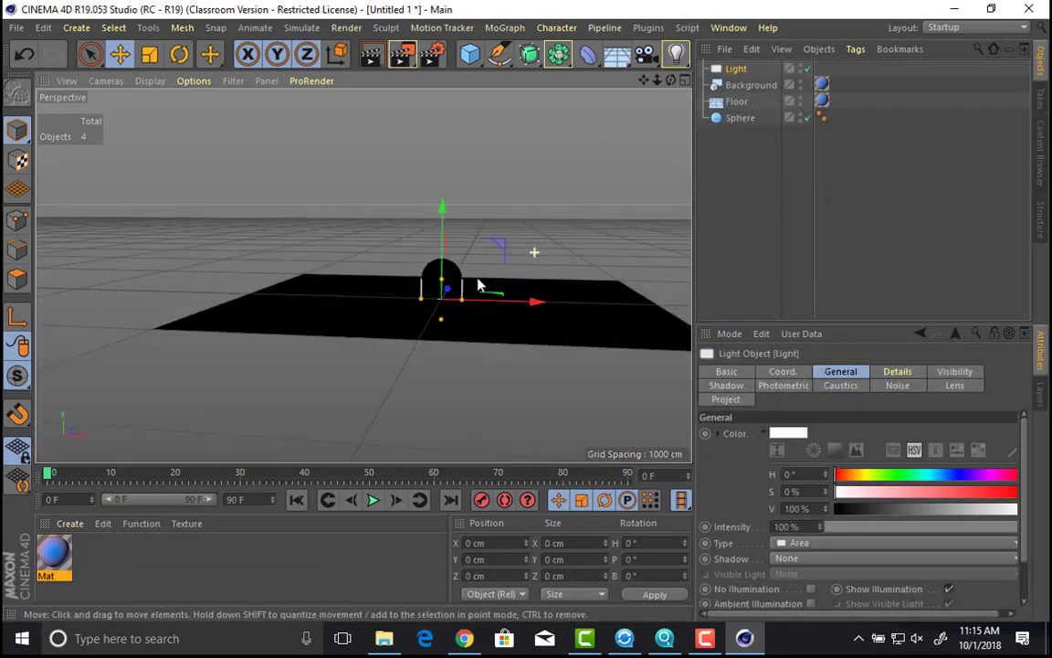
pyautogui.keyDown('alt'); pyautogui.moveTo(478, 279); pyautogui.dragTo(353, 323); pyautogui.keyUp('alt')
pyautogui.moveTo(290, 256); pyautogui.dragTo(286, 129)
pyautogui.keyDown('alt'); pyautogui.moveTo(293, 190); pyautogui.dragTo(254, 215); pyautogui.keyUp('alt')
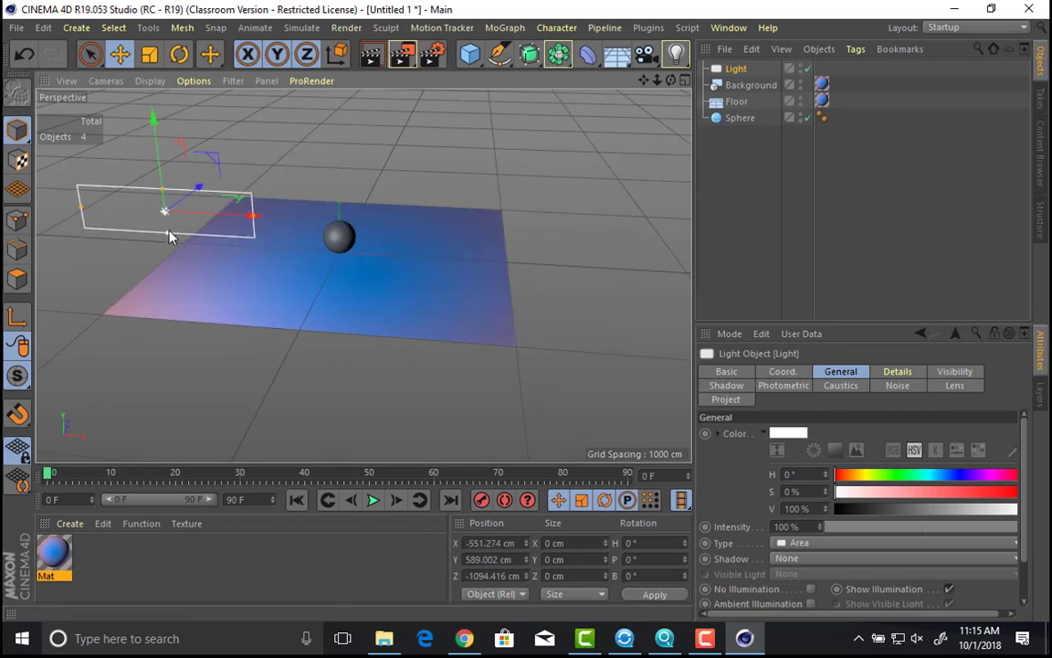
pyautogui.moveTo(169, 236); pyautogui.dragTo(174, 249)
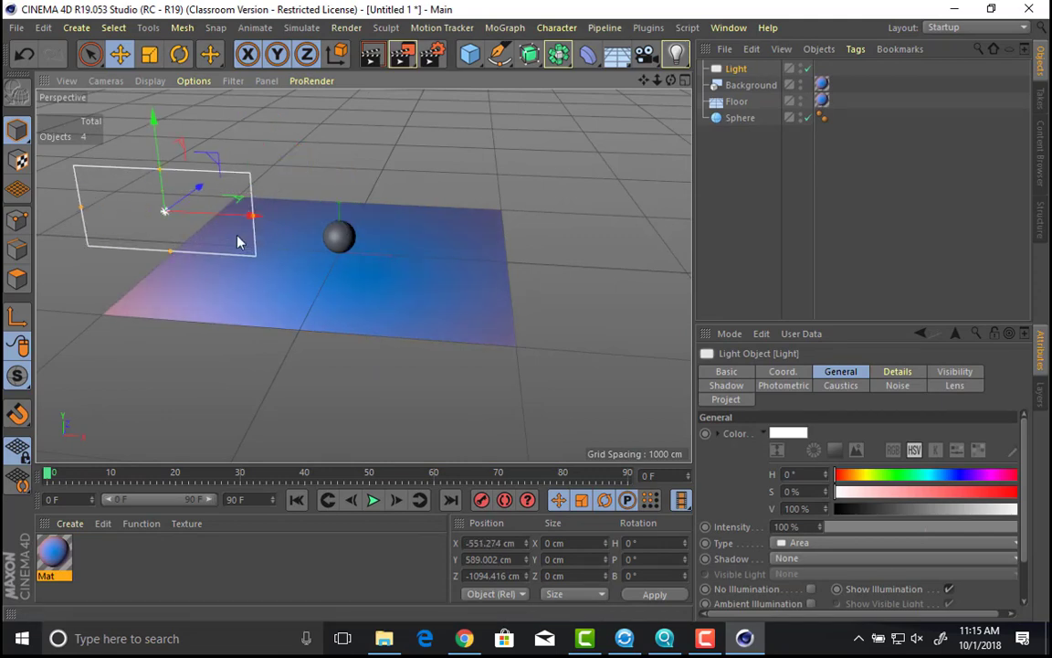
# Step: Rotate the area light toward the sphere, to about H -22.7° and P -20.6°
pyautogui.press('e')
pyautogui.press('r')
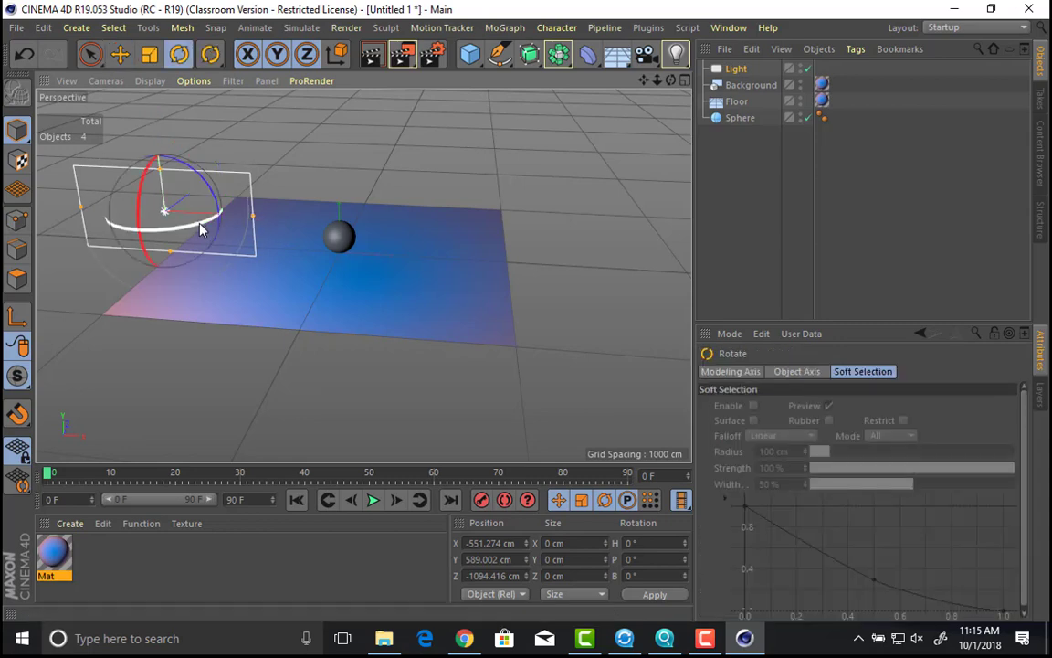
pyautogui.moveTo(201, 229); pyautogui.dragTo(143, 170)
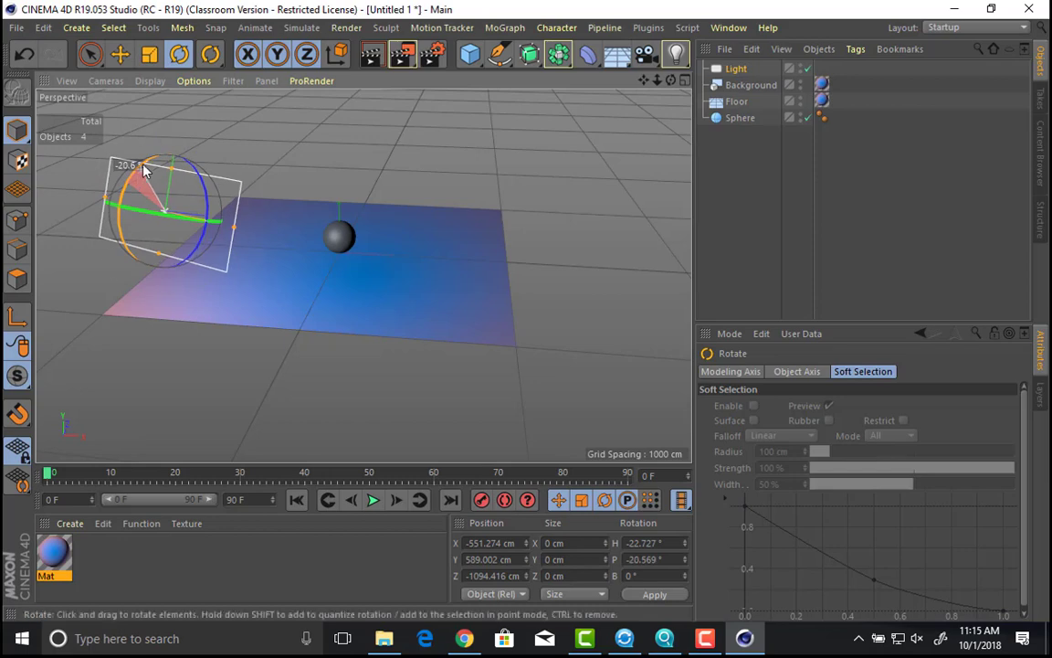
pyautogui.click(676, 54)
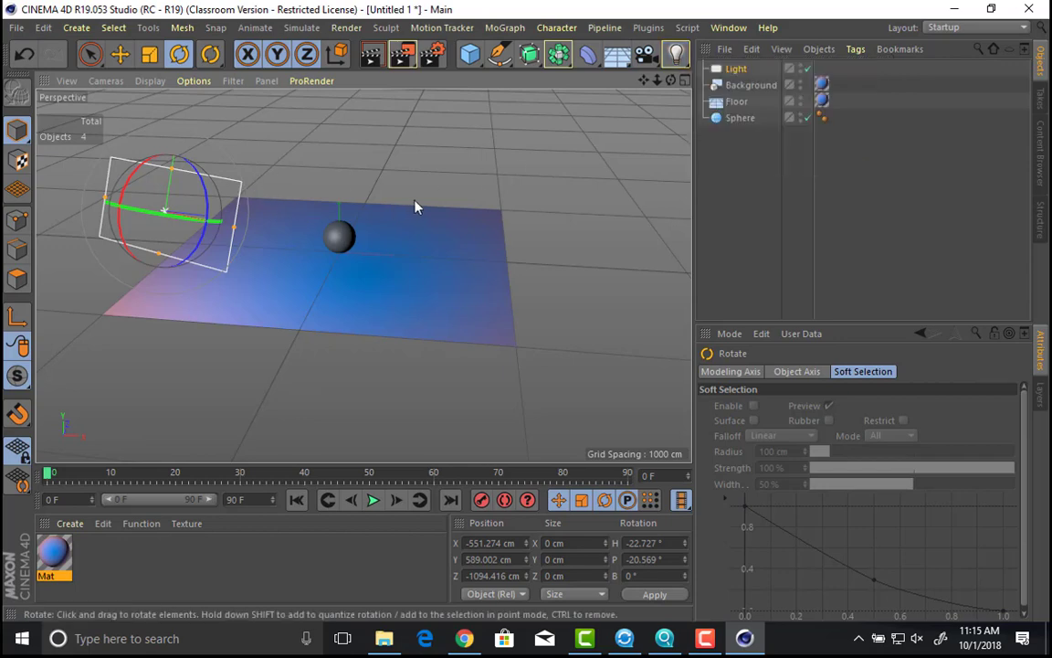
# Step: Set the area light's Shadow type to Area
pyautogui.keyDown('alt'); pyautogui.moveTo(411, 200); pyautogui.dragTo(383, 177); pyautogui.keyUp('alt')
pyautogui.keyDown('alt'); pyautogui.moveTo(393, 171); pyautogui.dragTo(453, 273, button='right'); pyautogui.keyUp('alt')
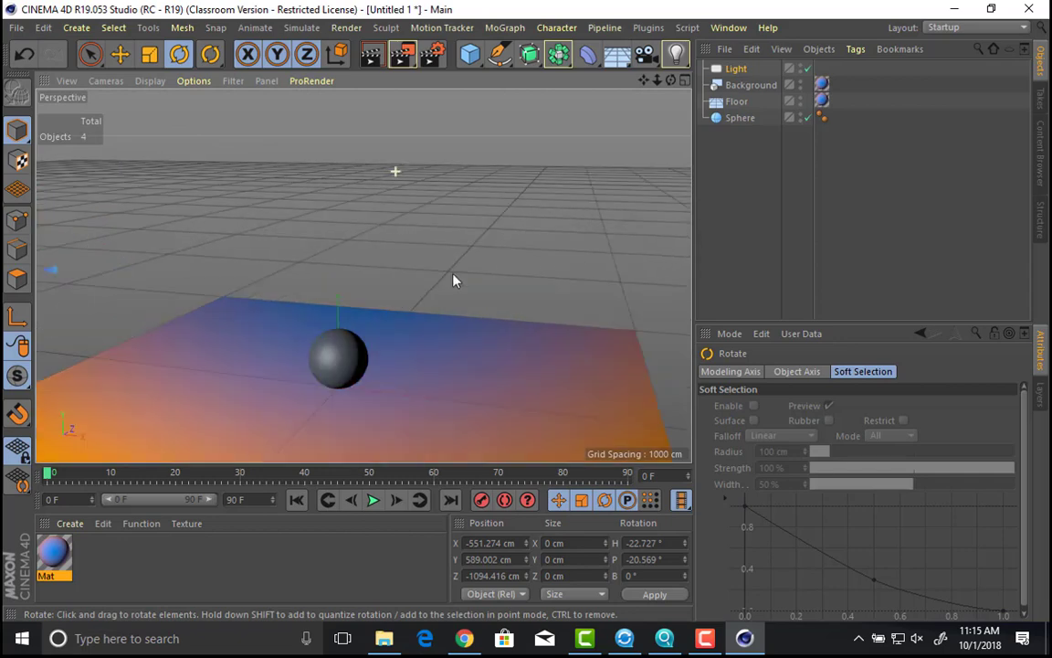
pyautogui.keyDown('alt'); pyautogui.moveTo(453, 273); pyautogui.dragTo(438, 176, button='middle'); pyautogui.keyUp('alt')
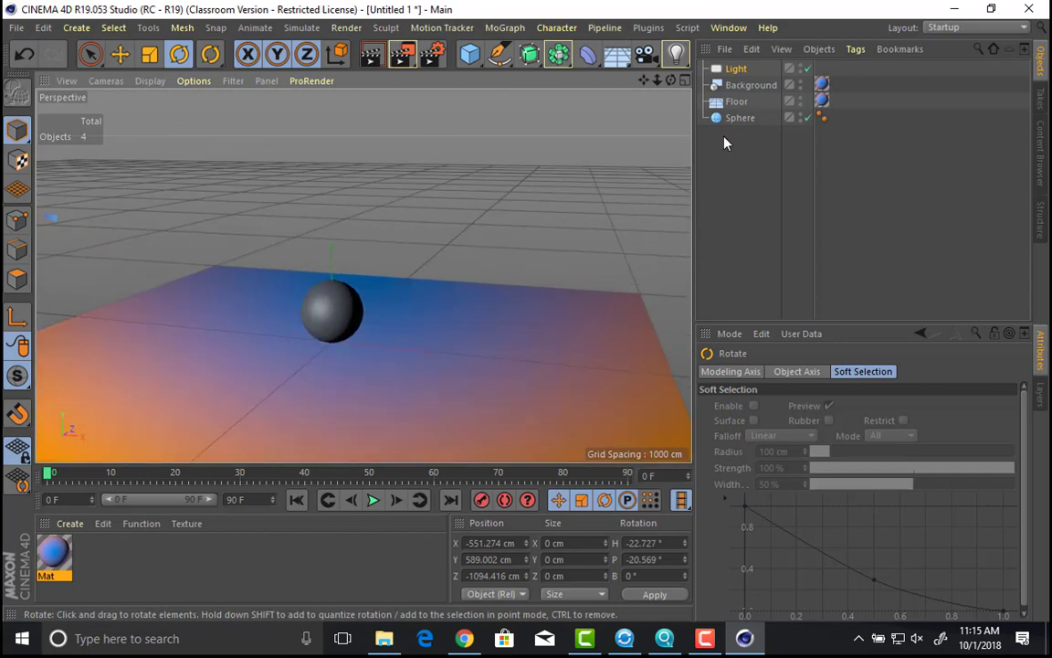
pyautogui.click(735, 69)
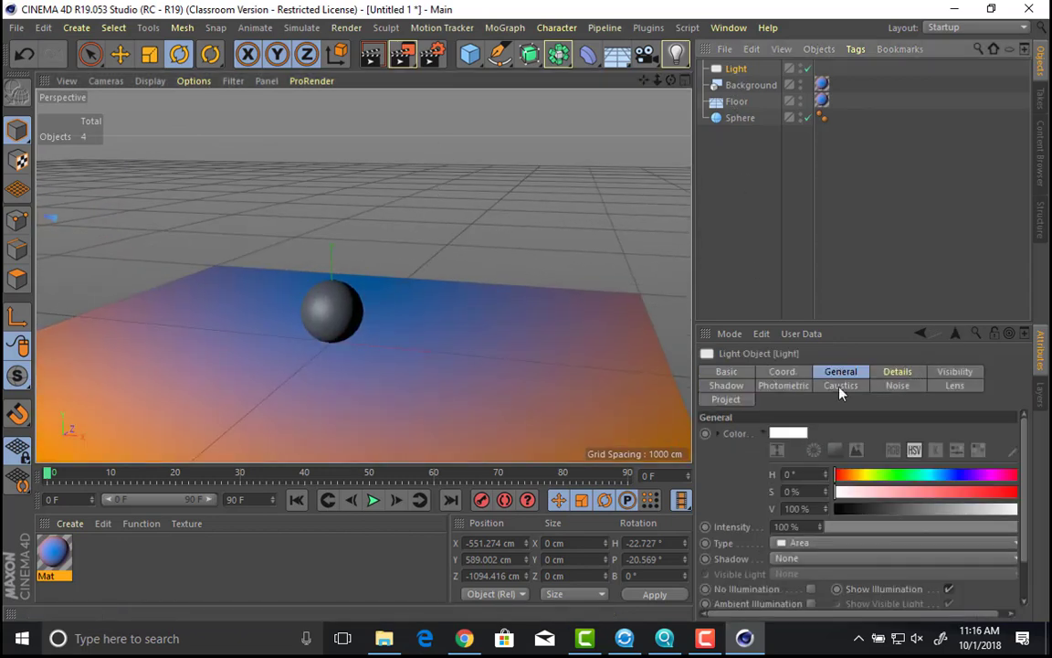
pyautogui.click(731, 386)
pyautogui.click(785, 435)
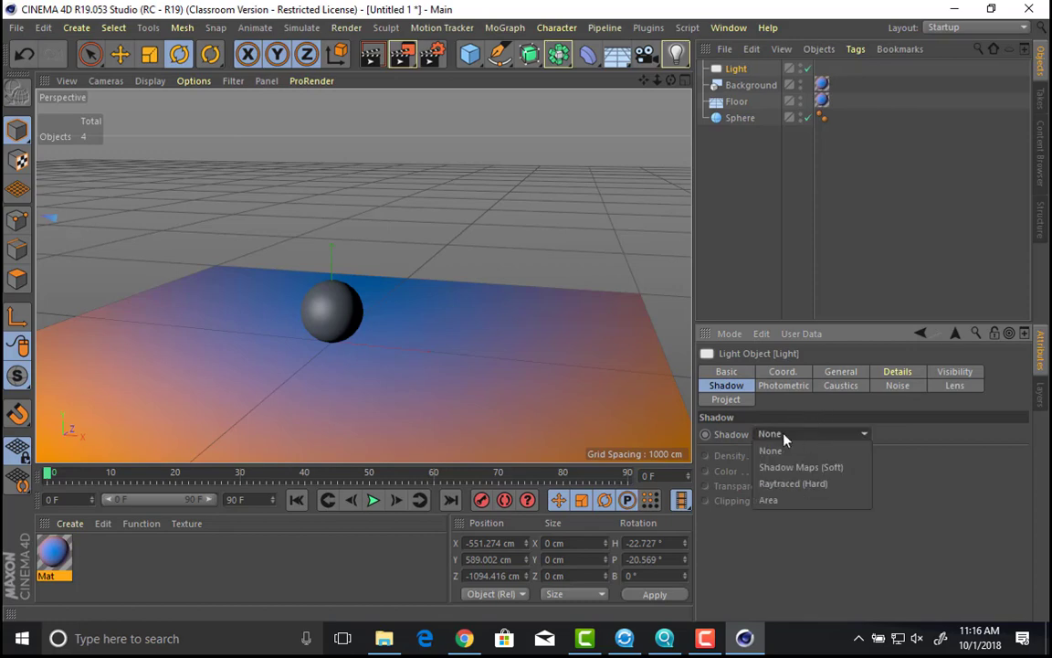
pyautogui.click(766, 501)
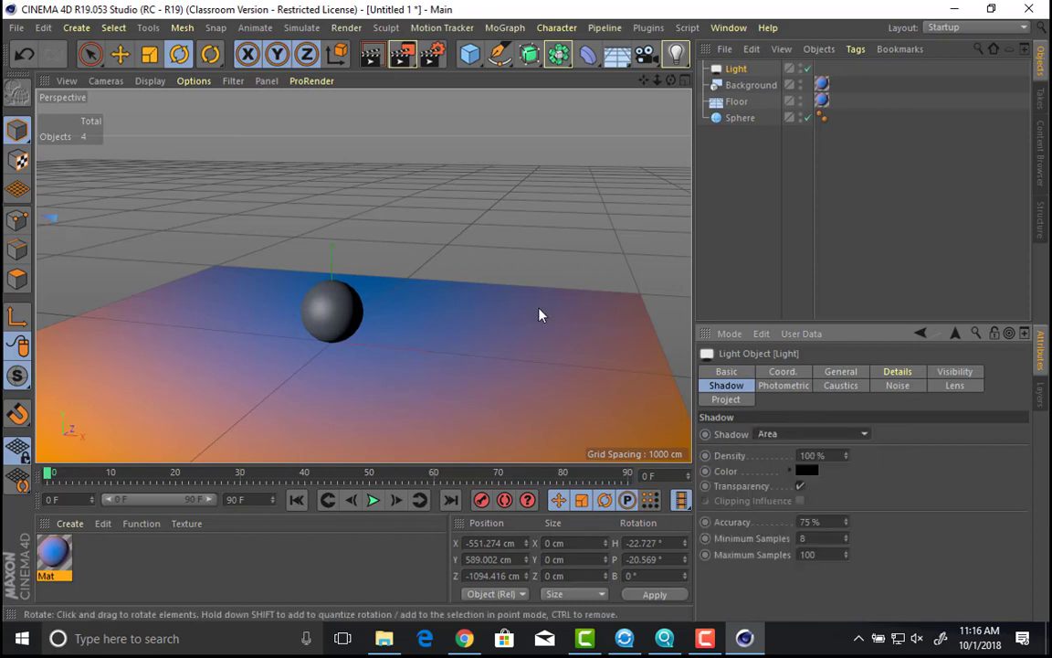
# Step: Examine the area light's placement relative to the floor and sphere, and review its available shadow types
pyautogui.keyDown('alt'); pyautogui.moveTo(538, 313); pyautogui.dragTo(338, 281, button='right'); pyautogui.keyUp('alt')
pyautogui.keyDown('alt'); pyautogui.moveTo(338, 282); pyautogui.dragTo(331, 277); pyautogui.keyUp('alt')
pyautogui.keyDown('alt'); pyautogui.moveTo(331, 276); pyautogui.dragTo(486, 296, button='middle'); pyautogui.keyUp('alt')
pyautogui.keyDown('alt'); pyautogui.moveTo(486, 296); pyautogui.dragTo(398, 279, button='right'); pyautogui.keyUp('alt')
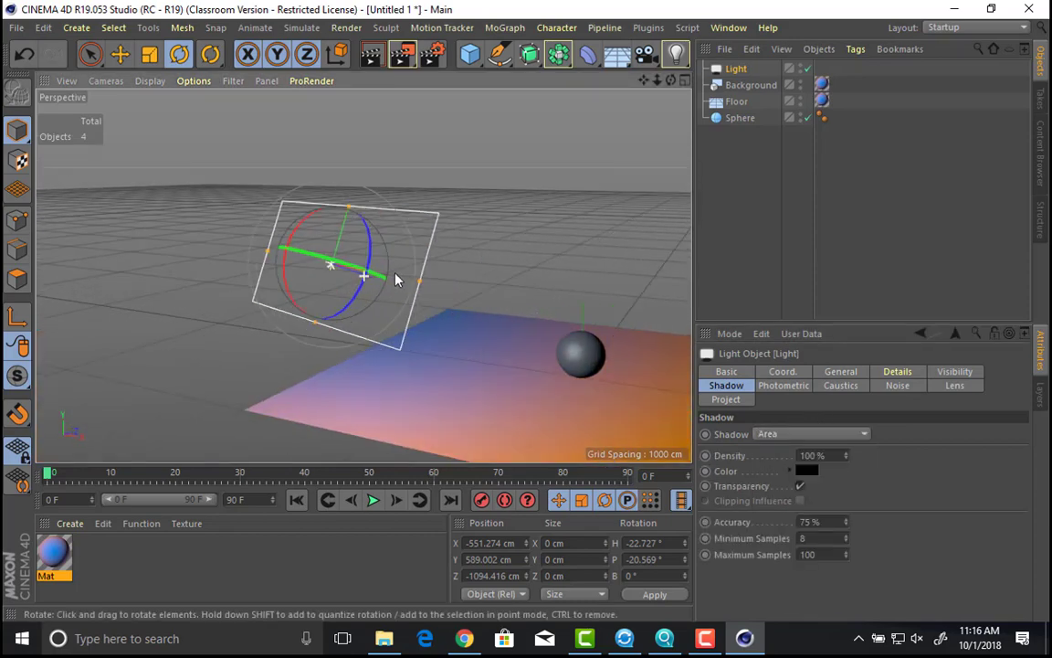
pyautogui.keyDown('alt'); pyautogui.moveTo(397, 279); pyautogui.dragTo(315, 254, button='middle'); pyautogui.keyUp('alt')
pyautogui.click(767, 433)
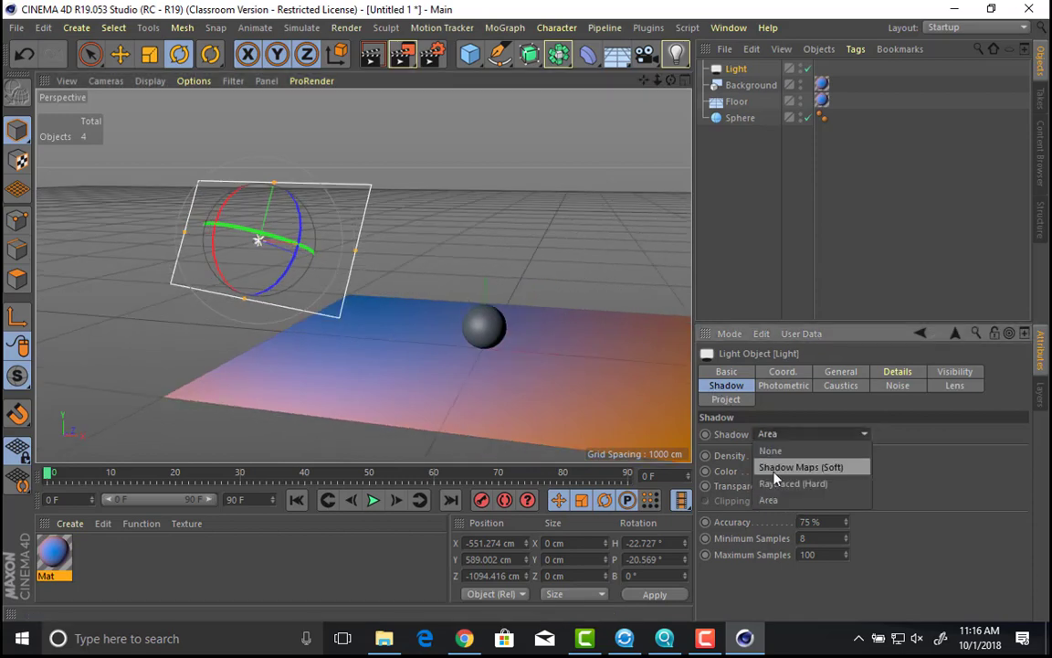
pyautogui.click(540, 157)
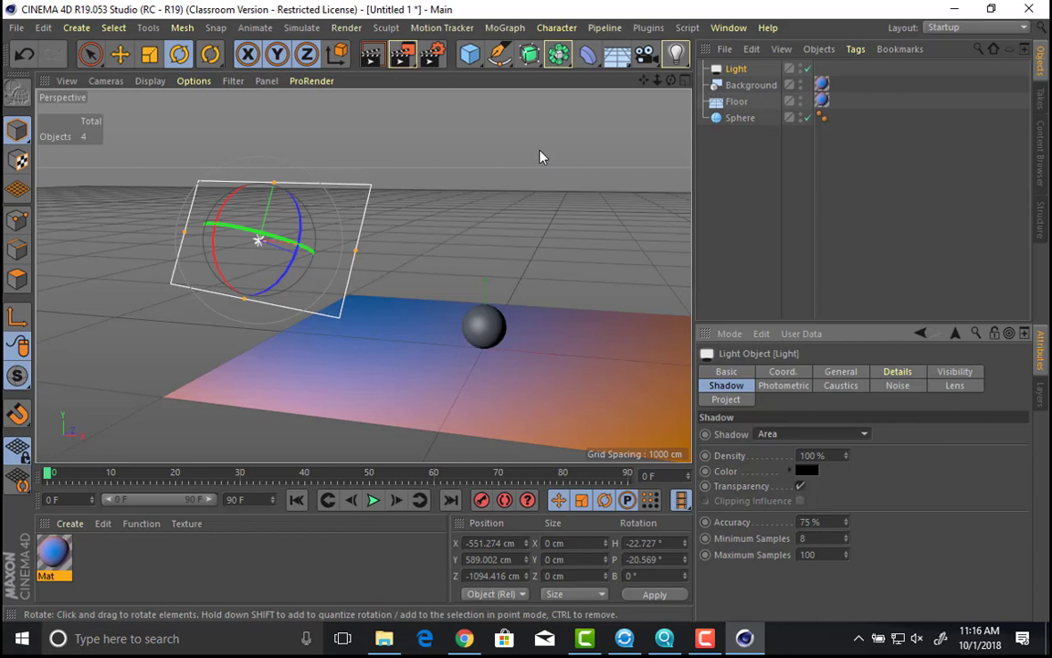
# Step: Keep the light's Shadow type set to Area and render a closer view of the sphere in the Picture Viewer
pyautogui.click(791, 435)
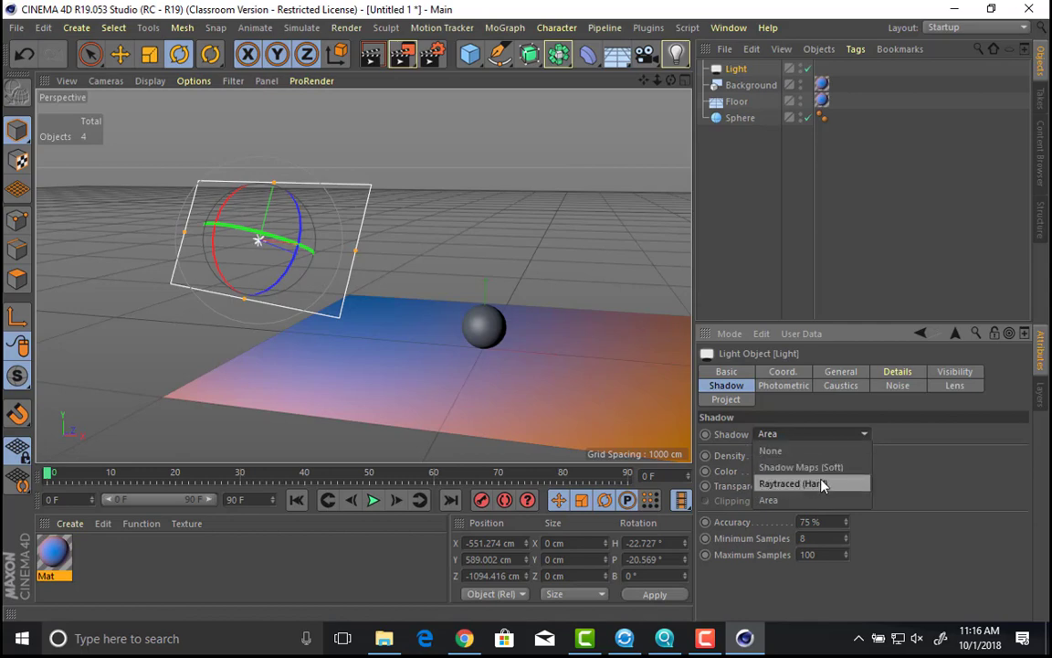
pyautogui.click(806, 502)
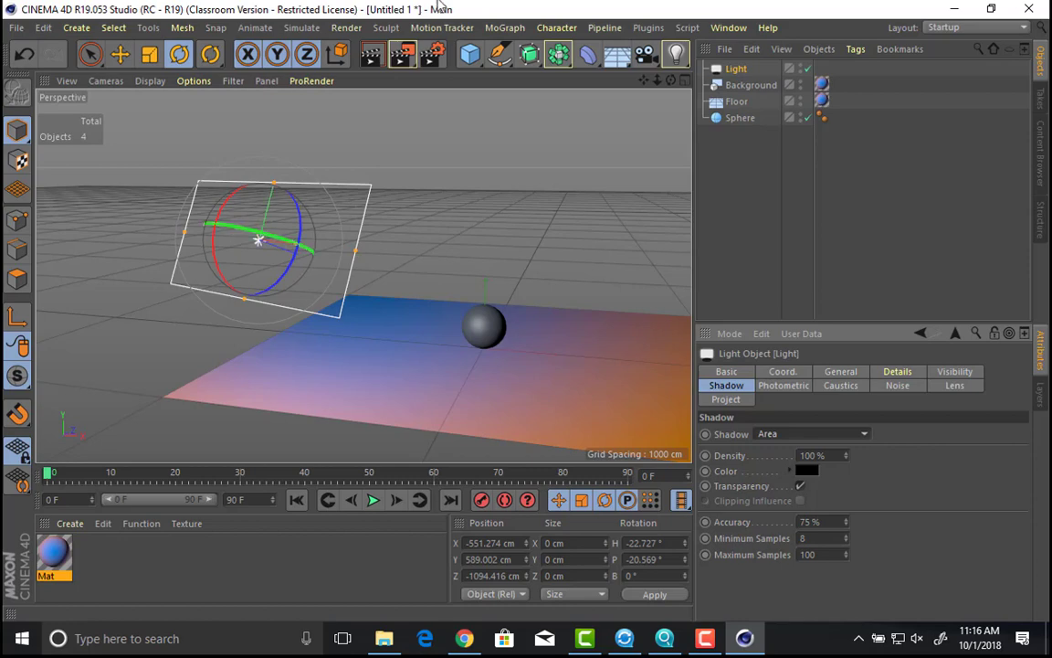
pyautogui.keyDown('alt'); pyautogui.moveTo(594, 315); pyautogui.dragTo(509, 288, button='middle'); pyautogui.keyUp('alt')
pyautogui.scroll(5, 447, 288)
pyautogui.scroll(-1, 462, 287)
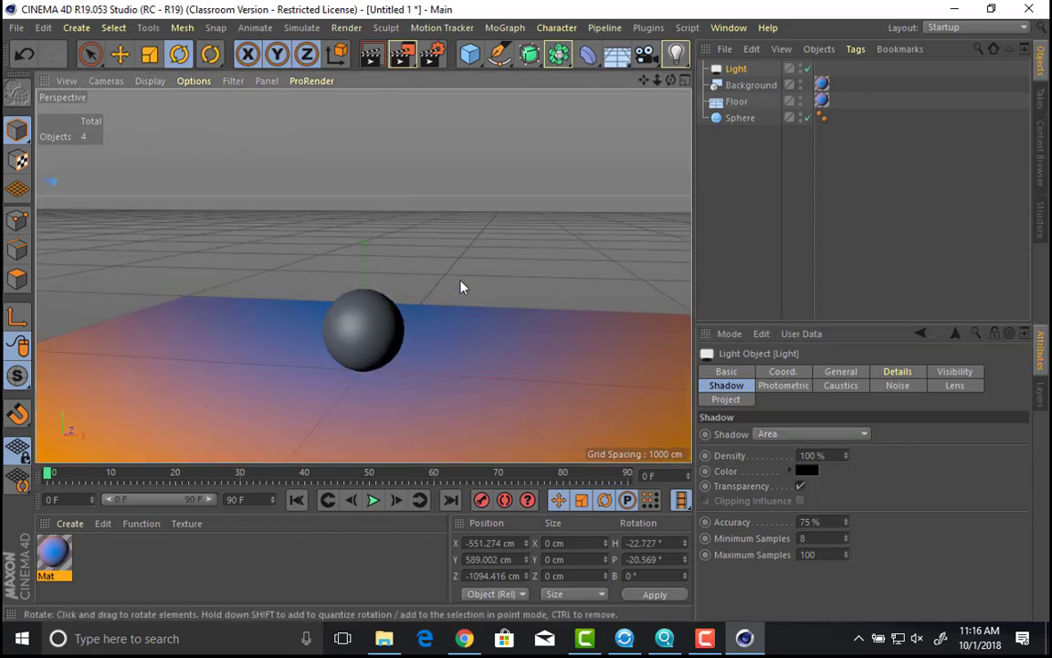
pyautogui.hotkey('shift', 'r')
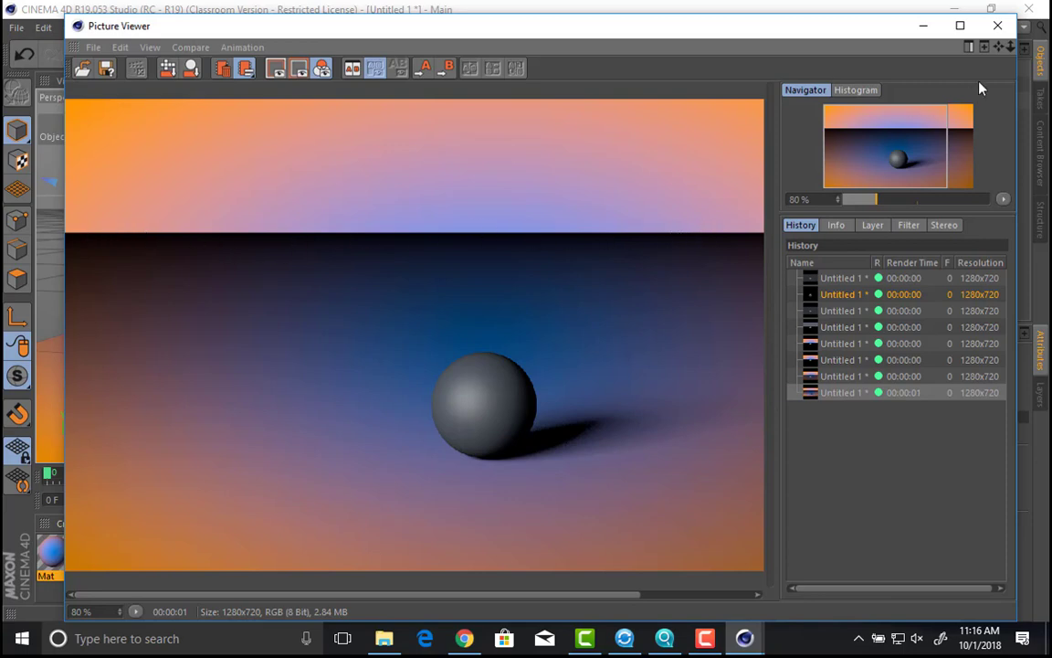
pyautogui.click(997, 26)
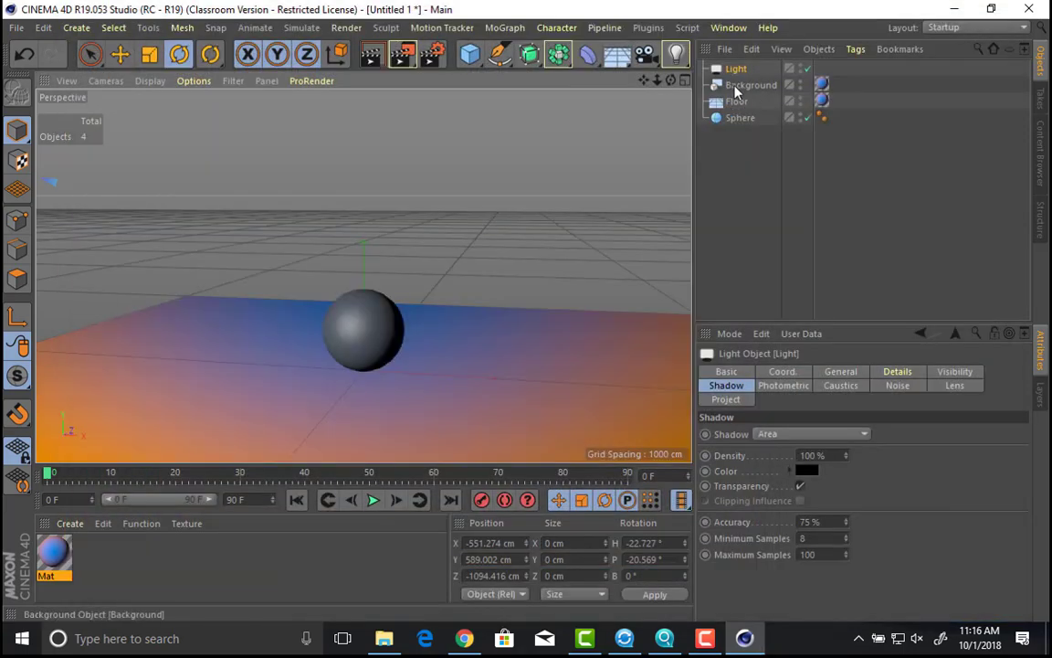
# Step: Add a Compositing tag to the Background, with Cast Shadows disabled and Compositing Background enabled
pyautogui.click(736, 86)
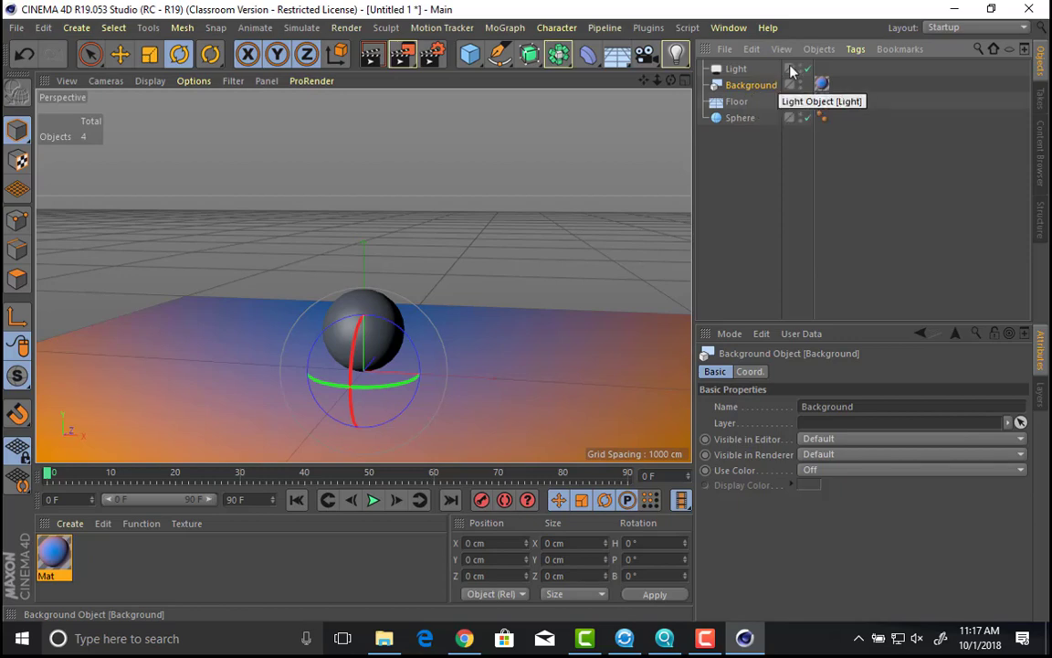
pyautogui.click(815, 50)
pyautogui.moveTo(855, 47)
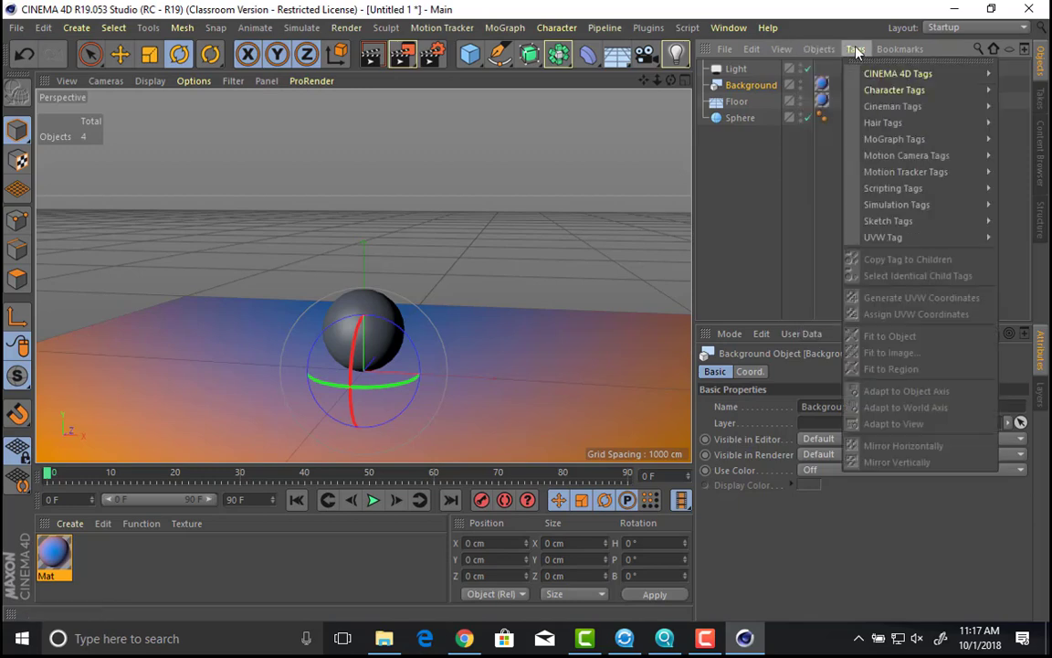
pyautogui.moveTo(879, 73)
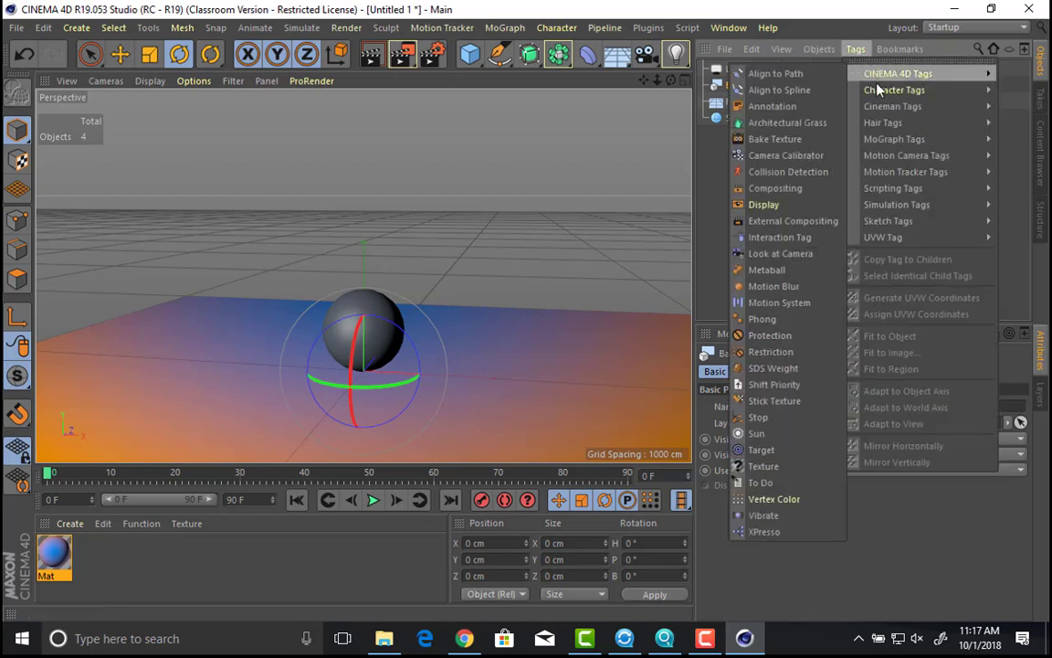
pyautogui.click(765, 189)
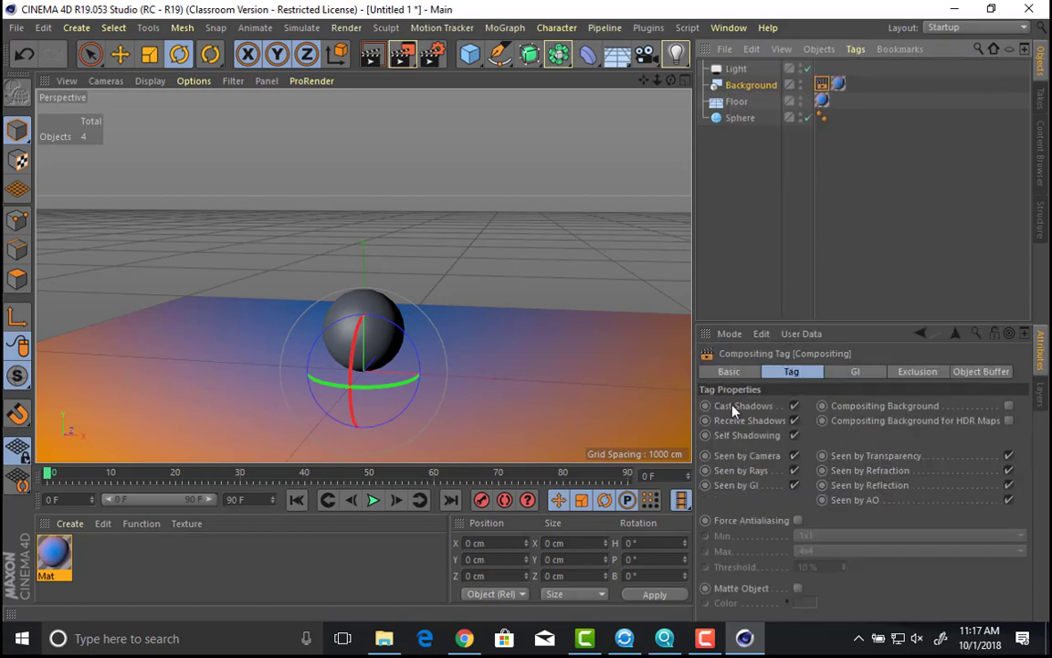
pyautogui.click(794, 406)
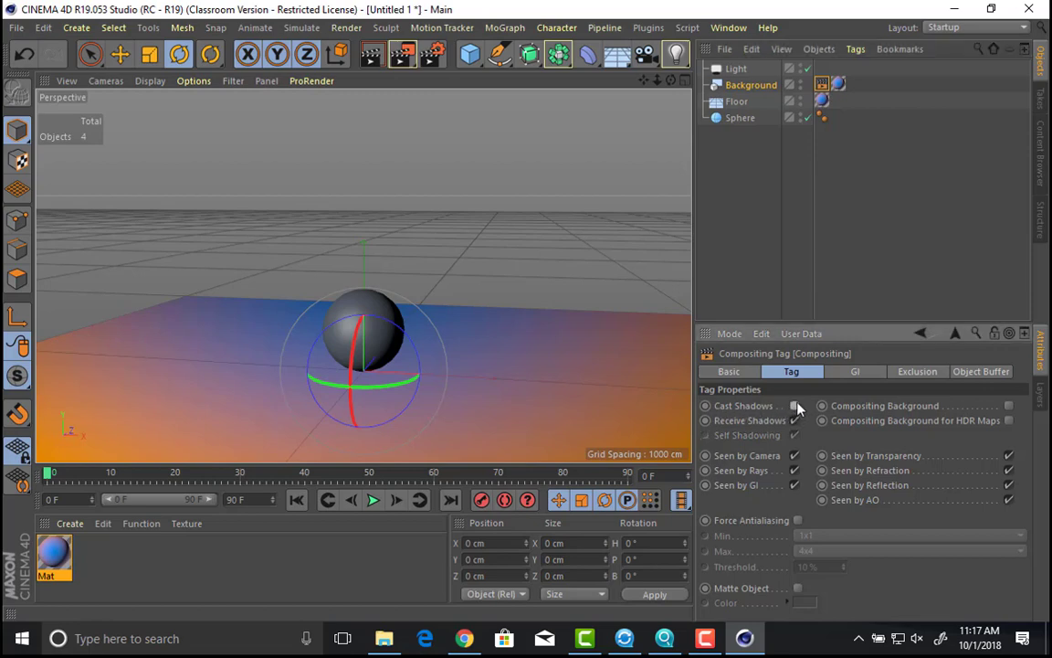
pyautogui.click(1010, 406)
# Step: Render a lower, closer view of the sphere in the Picture Viewer to check the horizon between Floor and Background
pyautogui.keyDown('alt'); pyautogui.moveTo(462, 361); pyautogui.dragTo(580, 315); pyautogui.keyUp('alt')
pyautogui.hotkey('shift', 'r')
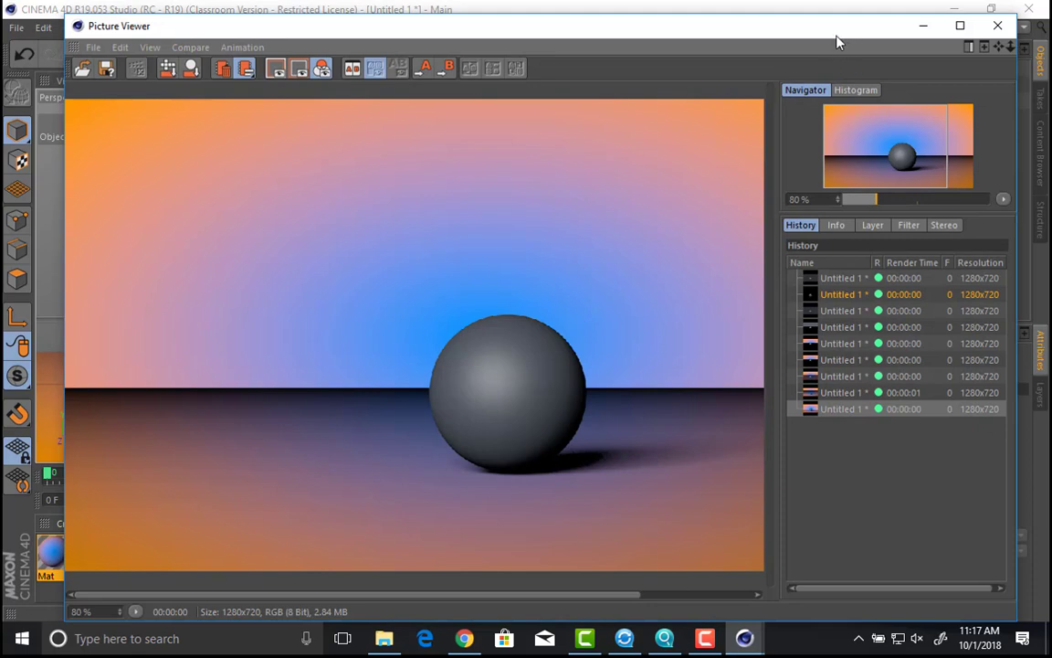
pyautogui.moveTo(816, 41); pyautogui.dragTo(695, 318)
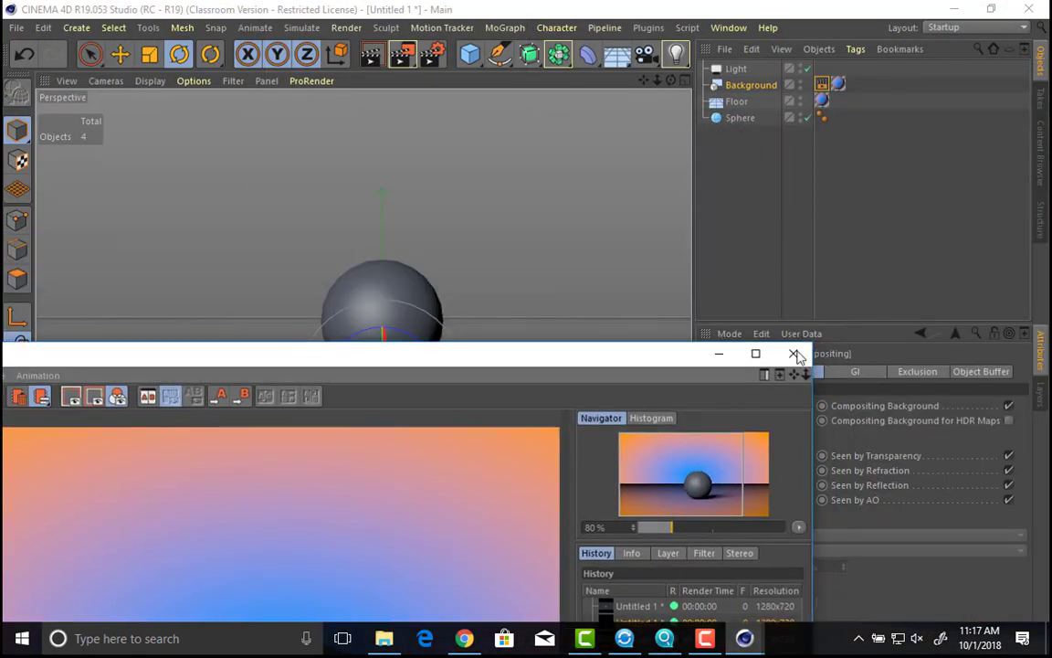
pyautogui.click(731, 318)
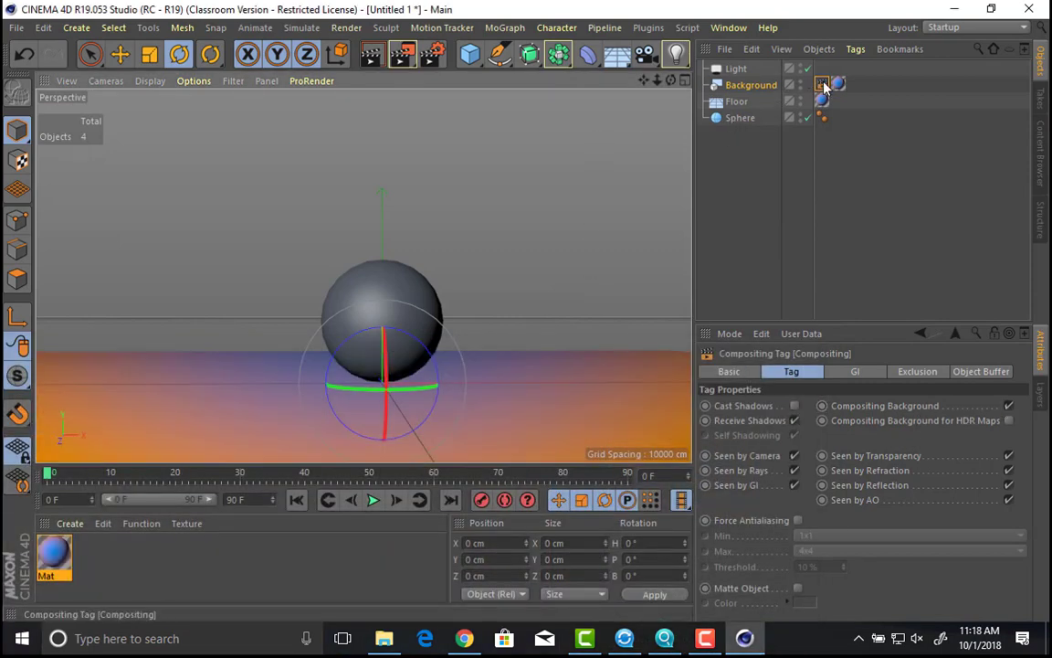
# Step: Move the Compositing tag from the Background to the Floor and render the scene in the Picture Viewer
pyautogui.moveTo(824, 86); pyautogui.dragTo(827, 108)
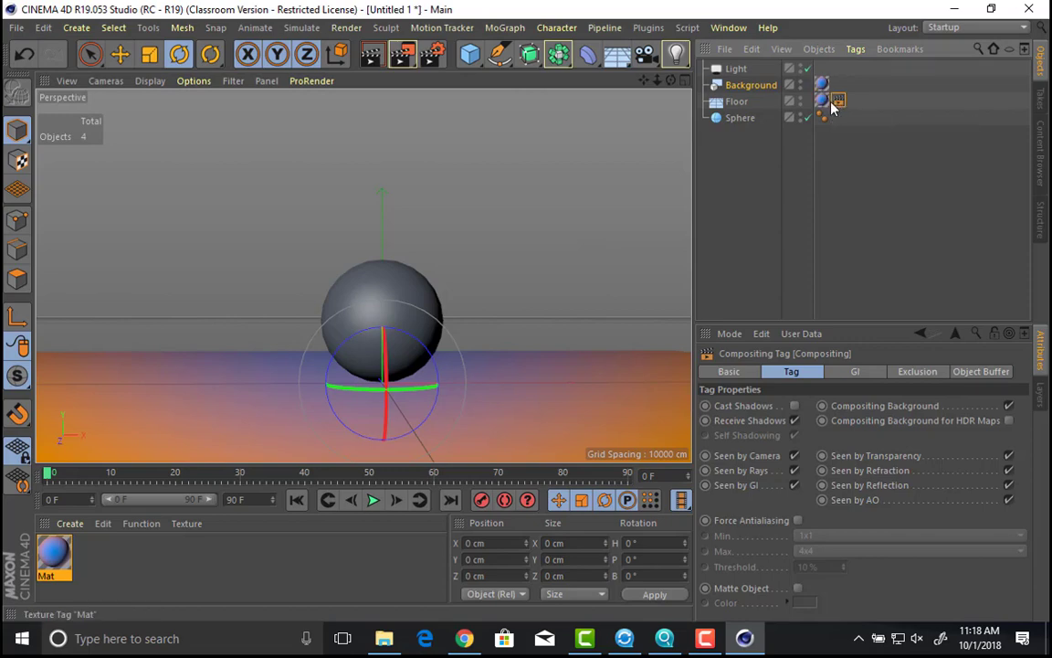
pyautogui.hotkey('shift', 'r')
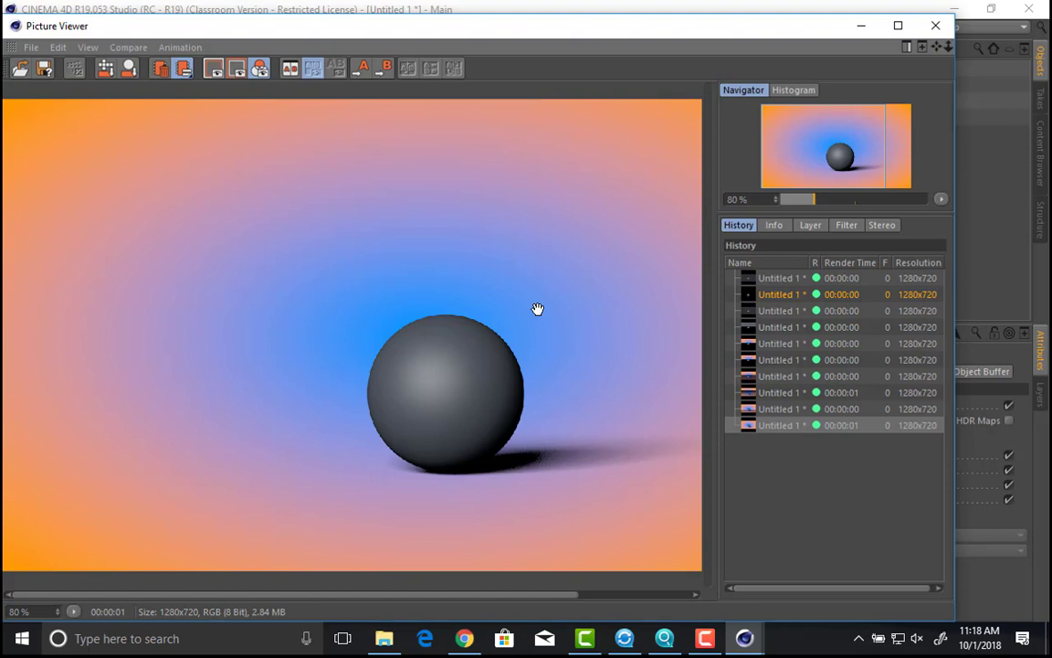
# Step: Switch to Chrome and search Google Images for "product photography"
pyautogui.hotkey('alt', 'Tab')
pyautogui.hotkey('alt', 'Tab')
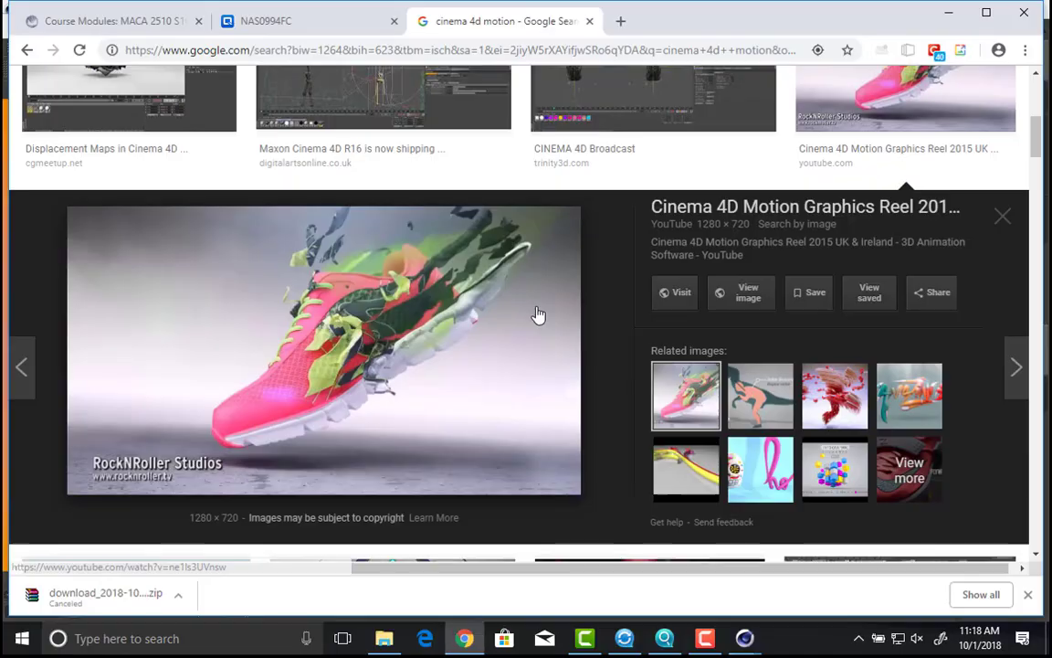
pyautogui.scroll(5, 538, 313)
pyautogui.click(390, 106)
pyautogui.hotkey('ctrl', 'a')
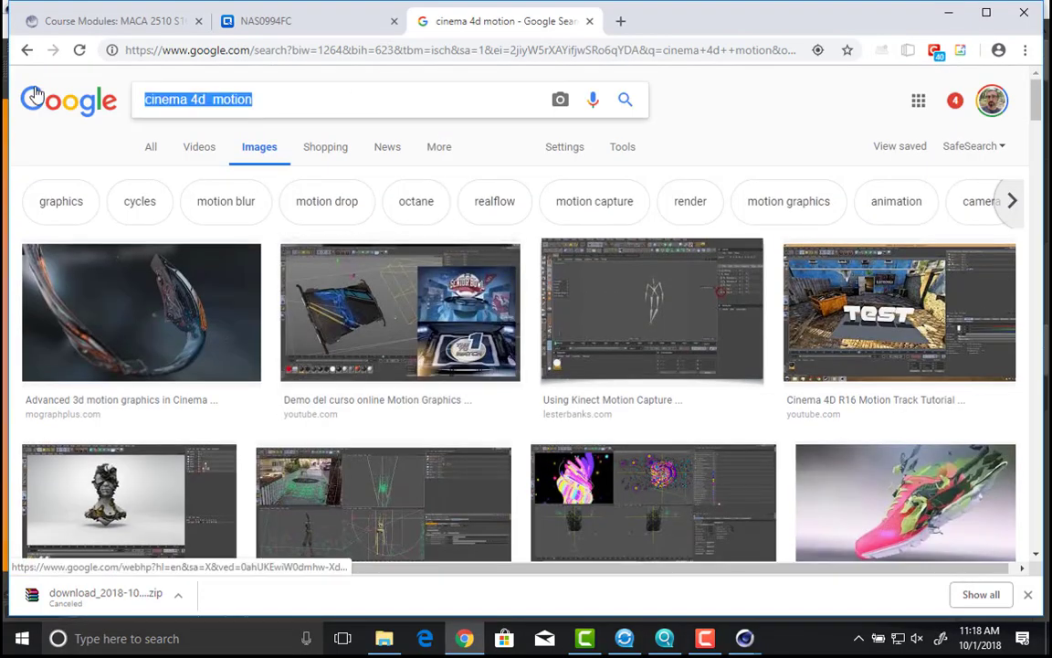
pyautogui.write('product photo')
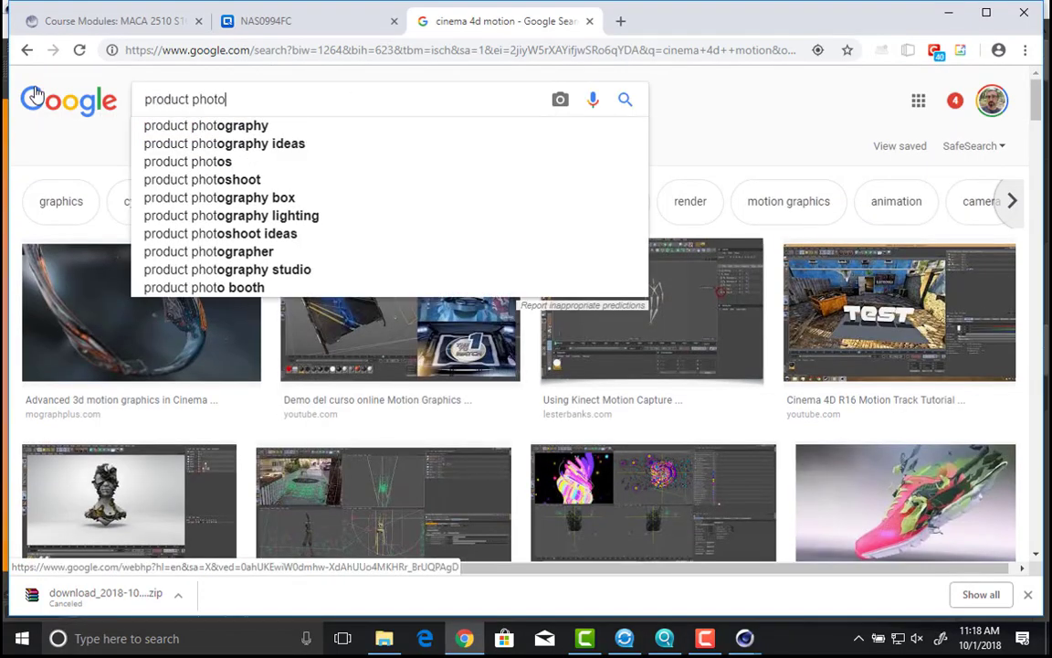
pyautogui.write('graphy')
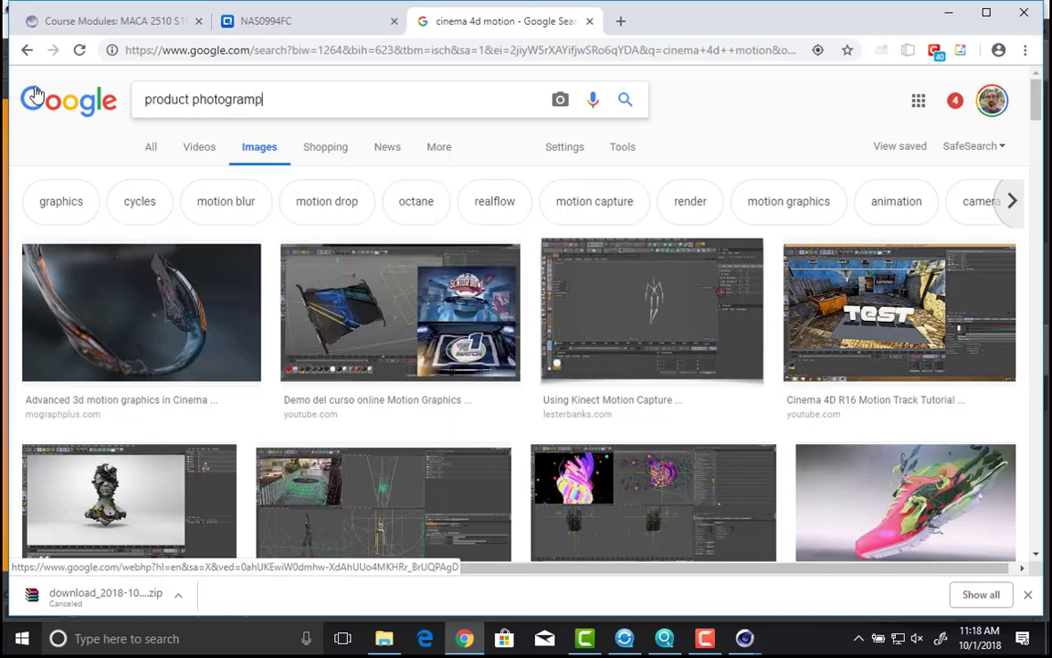
pyautogui.press('Return')
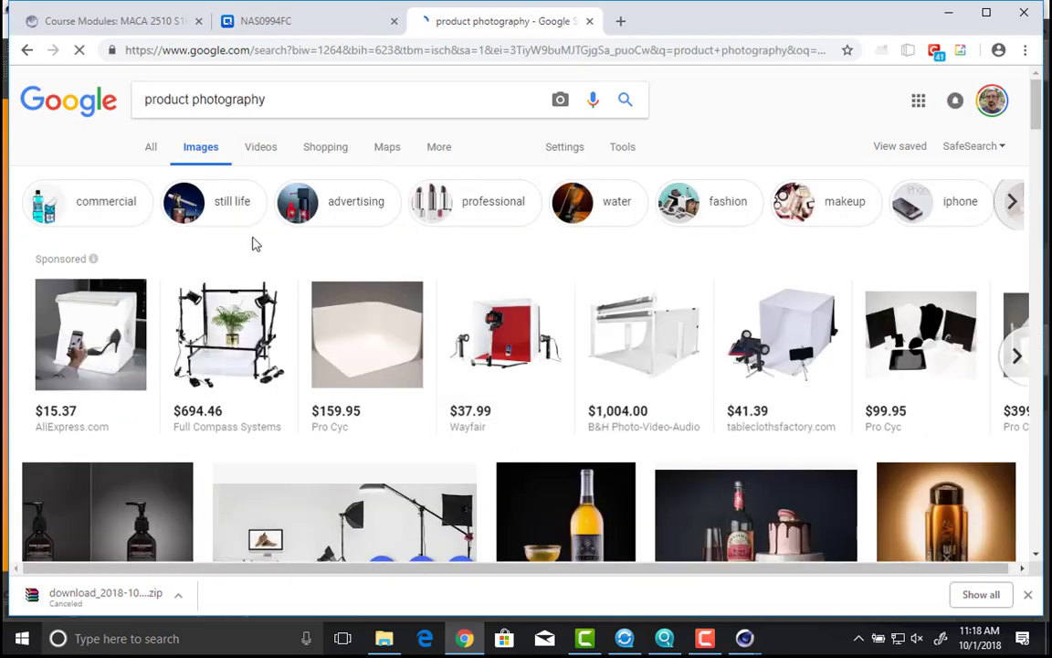
# Step: Review the product pictures in the $15.37 AliExpress portable lightbox listing, dismissing its coupon offer, and return to the image results
pyautogui.scroll(-1, 359, 260)
pyautogui.scroll(-2, 359, 260)
pyautogui.click(105, 178)
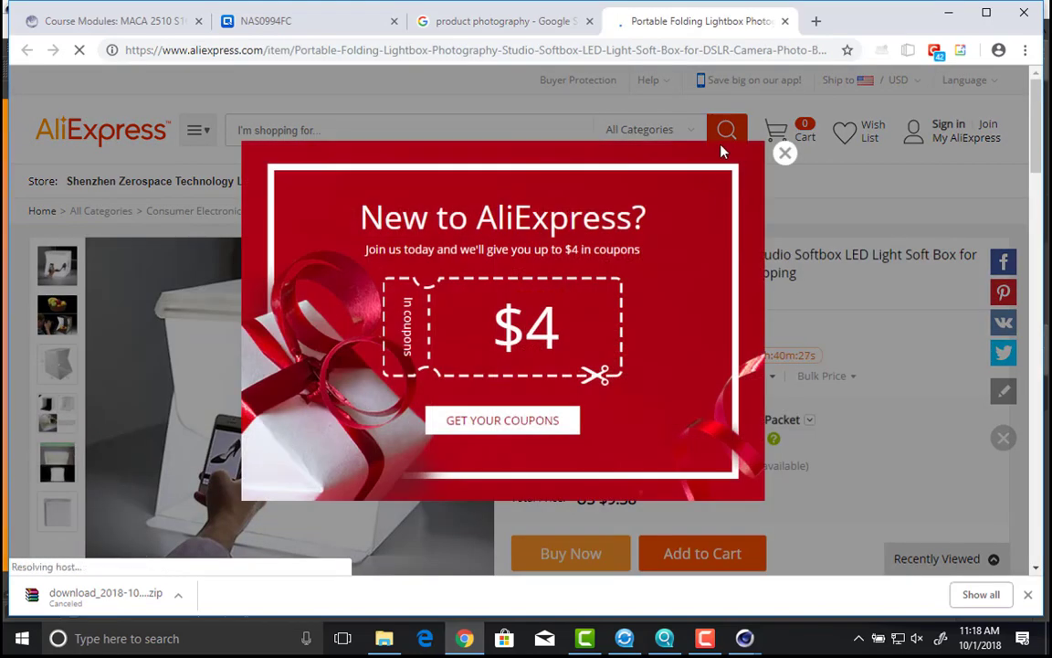
pyautogui.click(784, 154)
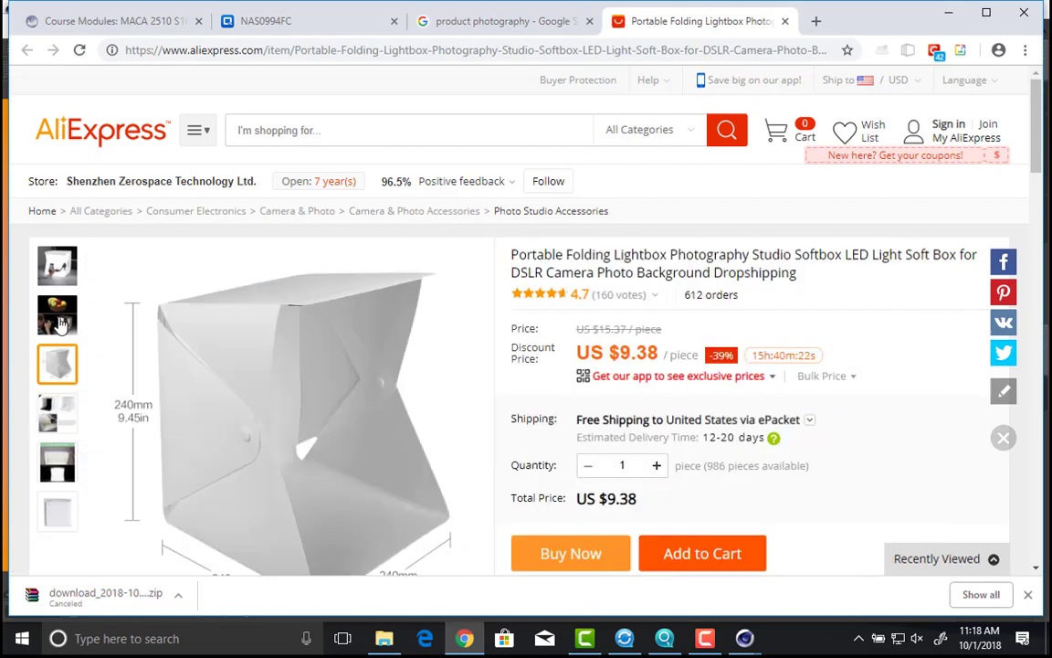
pyautogui.scroll(-1, 59, 307)
pyautogui.scroll(-1, 59, 307)
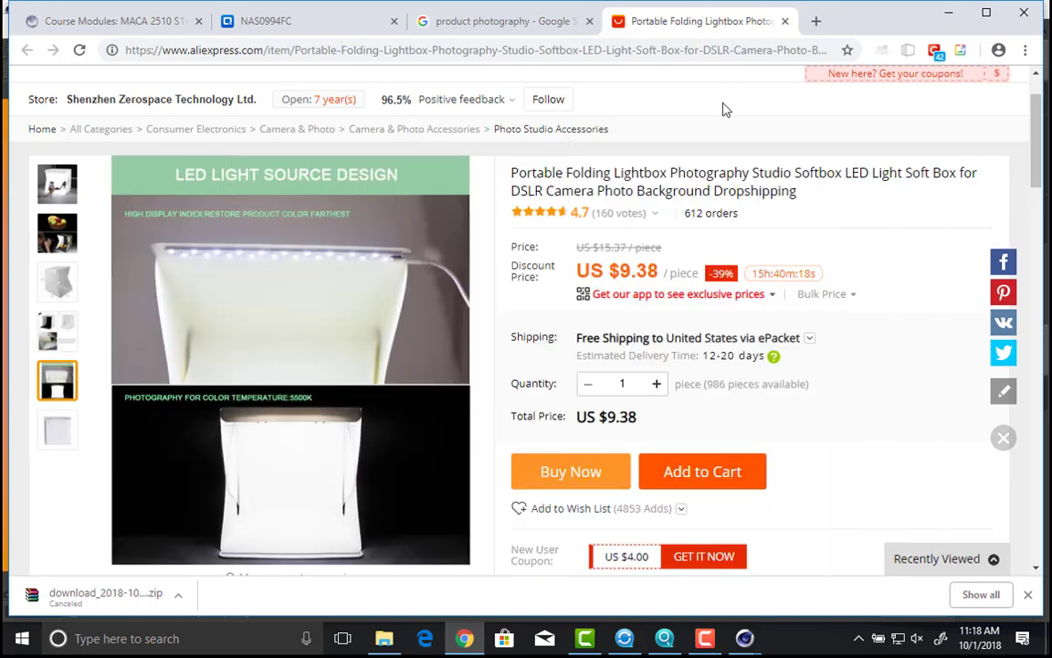
pyautogui.click(785, 21)
# Step: Preview the AXE can photo with the glowing backdrop among the product photography results
pyautogui.scroll(-3, 548, 265)
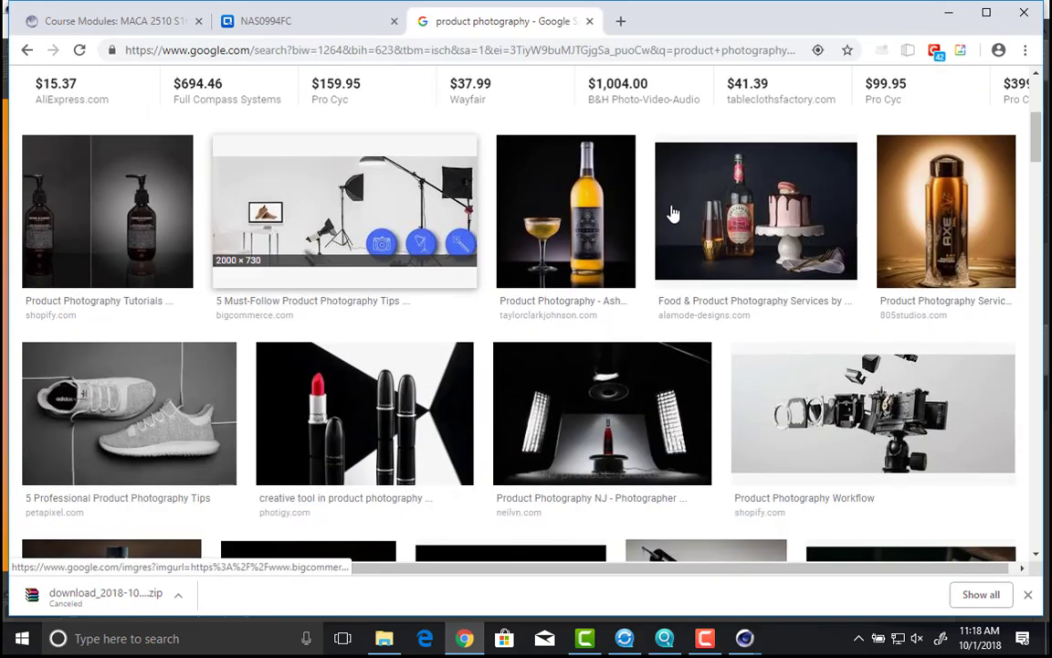
pyautogui.scroll(-3, 971, 133)
pyautogui.scroll(3, 971, 134)
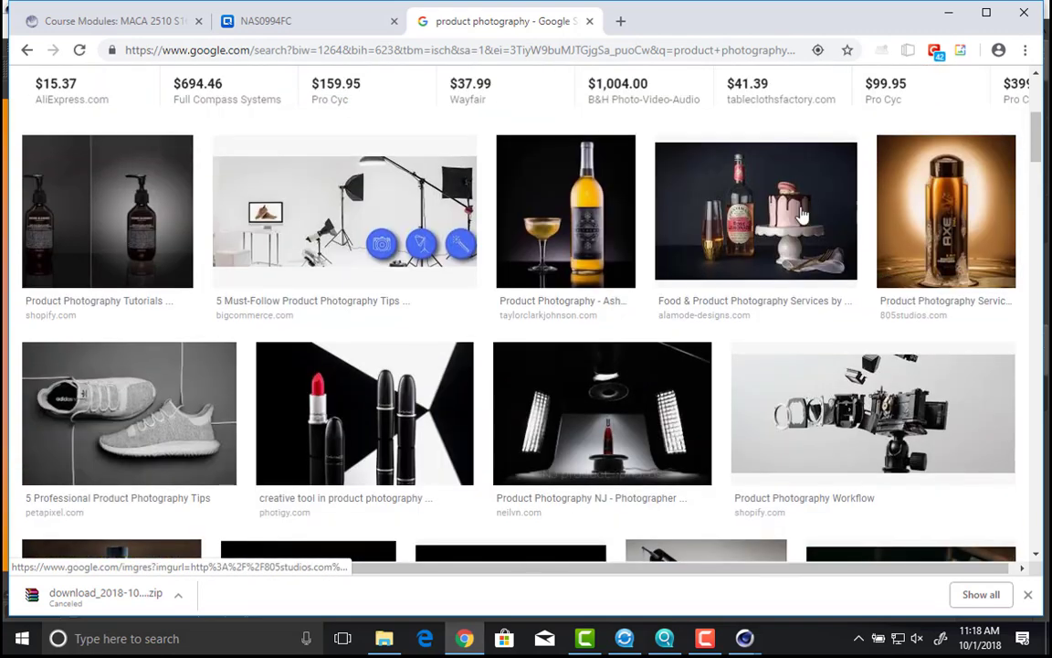
pyautogui.click(950, 219)
pyautogui.scroll(-5, 496, 352)
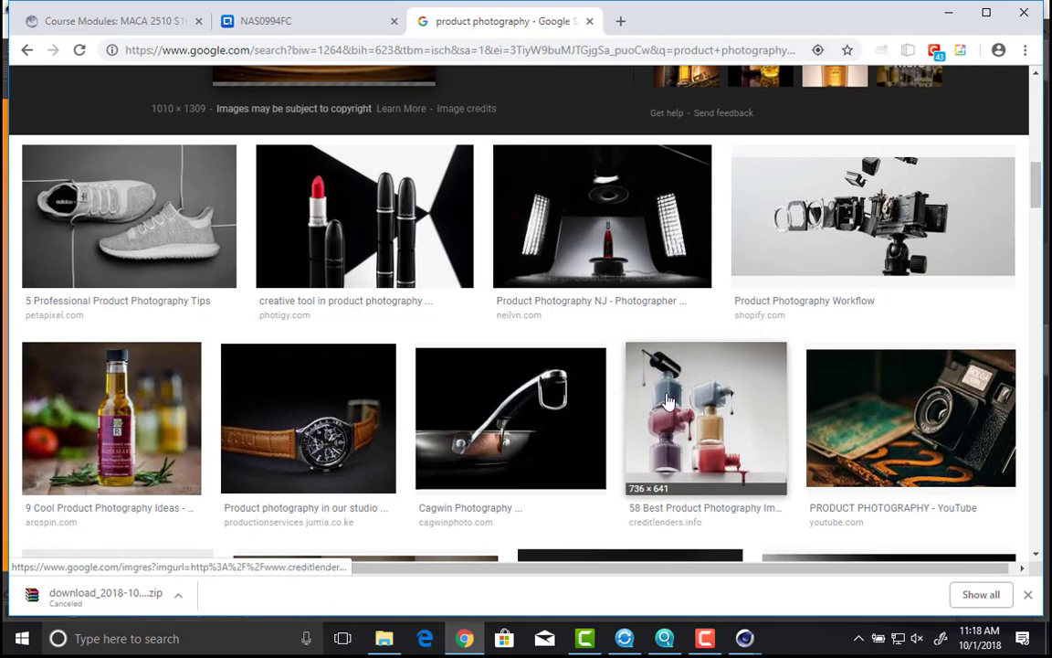
# Step: Preview the leather-strap watch photo and the photo of the pan with the curved metal handle
pyautogui.scroll(-2, 540, 348)
pyautogui.click(315, 252)
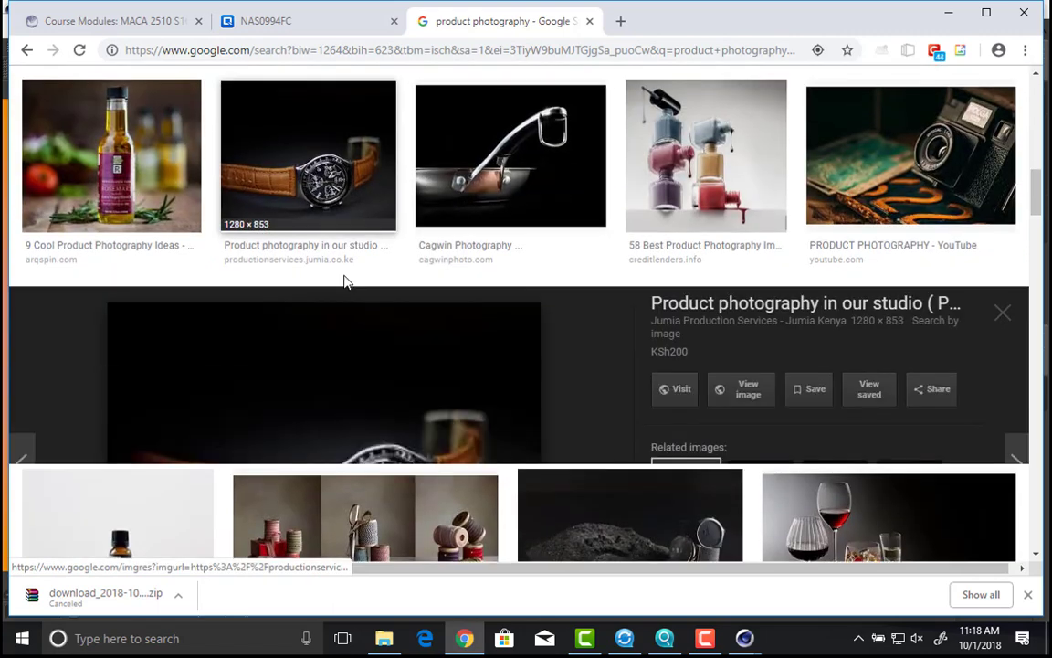
pyautogui.scroll(-1, 543, 299)
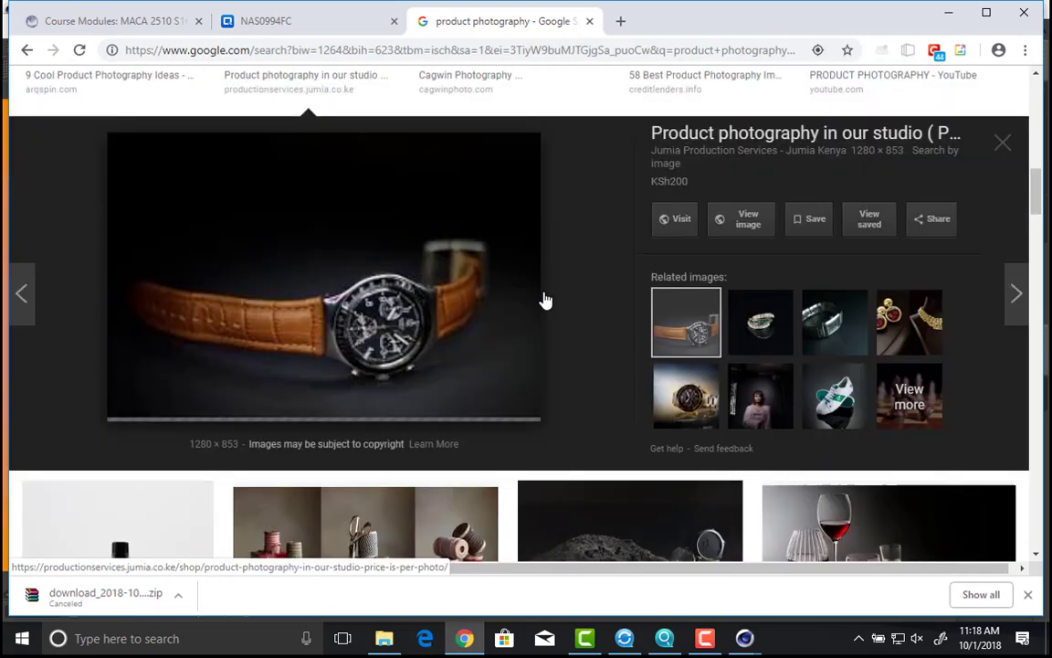
pyautogui.scroll(3, 543, 298)
pyautogui.click(544, 244)
# Step: Preview the blue Adidas fragrance bottle photo to examine its gradient backdrop and reflection
pyautogui.scroll(-3, 545, 250)
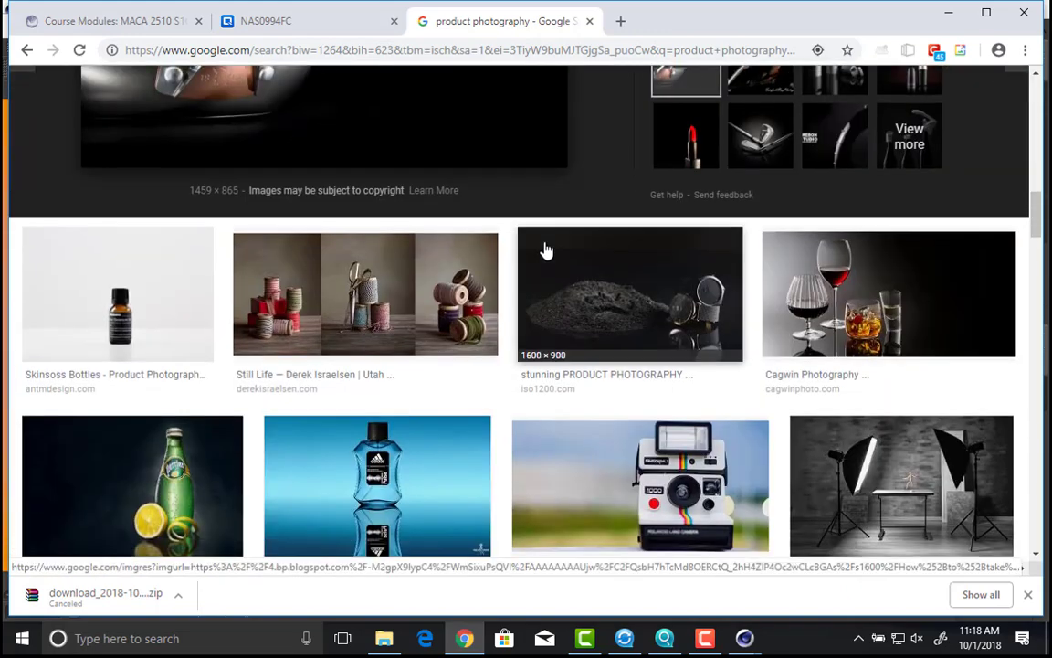
pyautogui.scroll(-1, 391, 274)
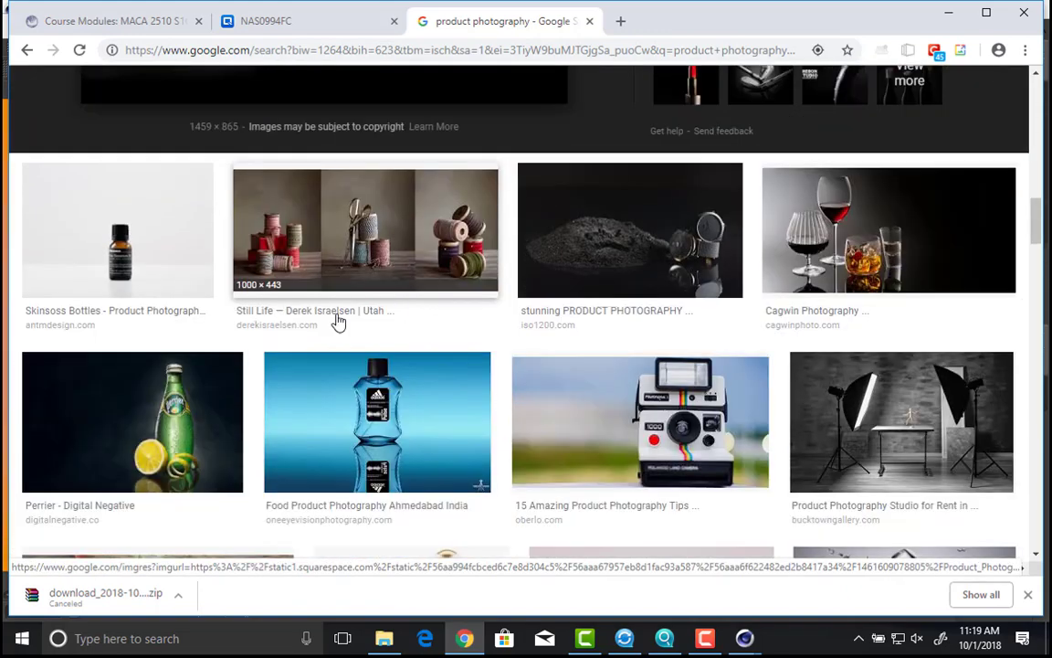
pyautogui.click(317, 399)
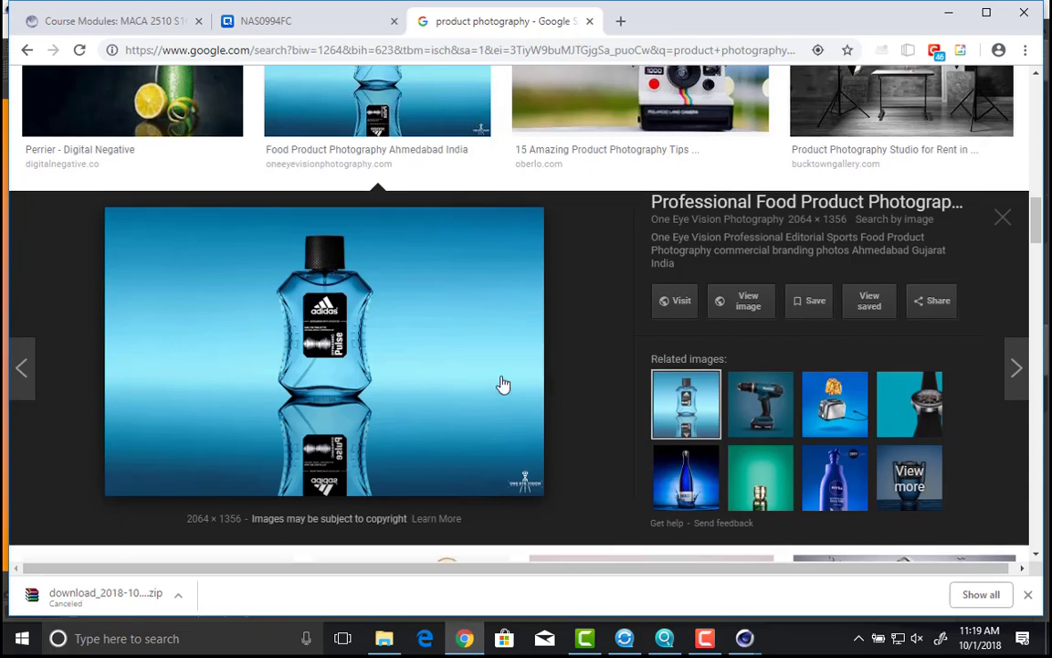
# Step: Preview the BigCommerce photo of a studio lighting setup and the photo of the amber bottle with a cocktail glass
pyautogui.scroll(10, 500, 383)
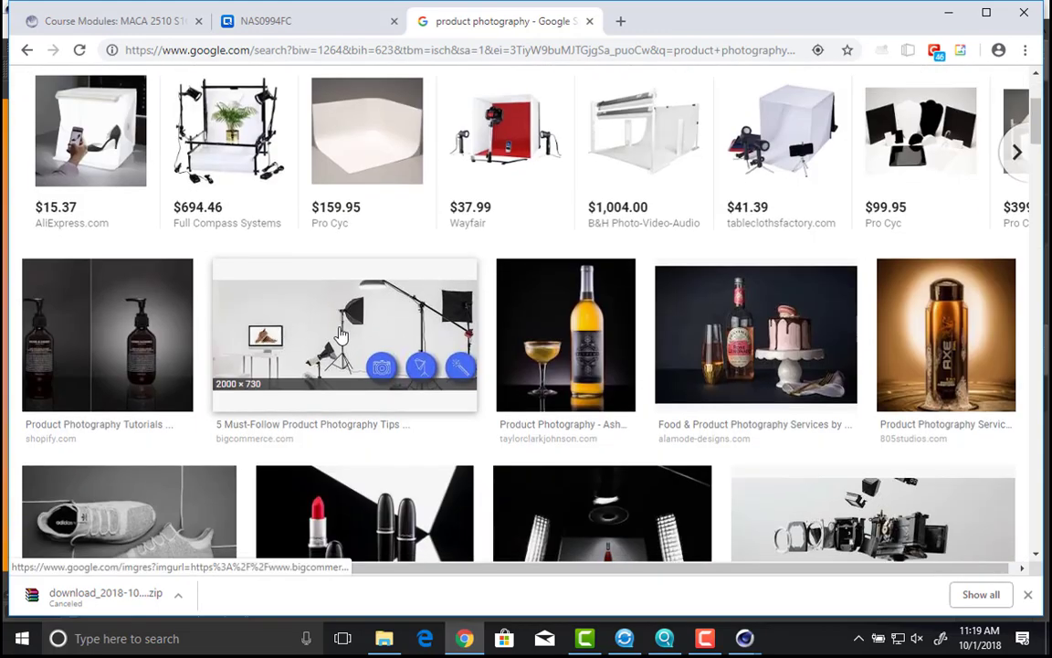
pyautogui.click(310, 301)
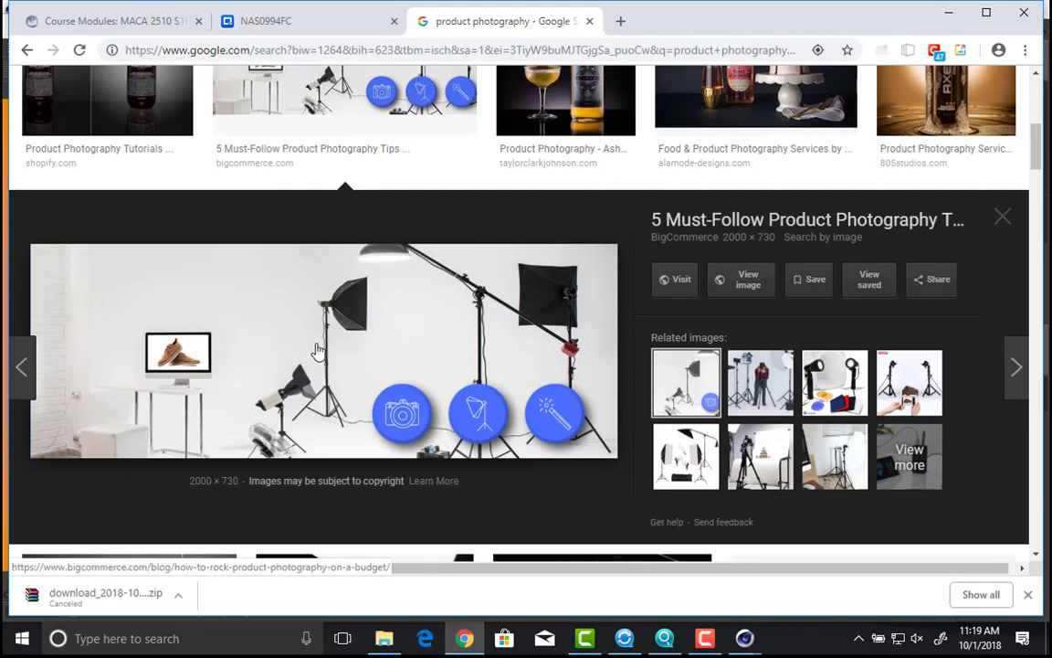
pyautogui.scroll(3, 308, 327)
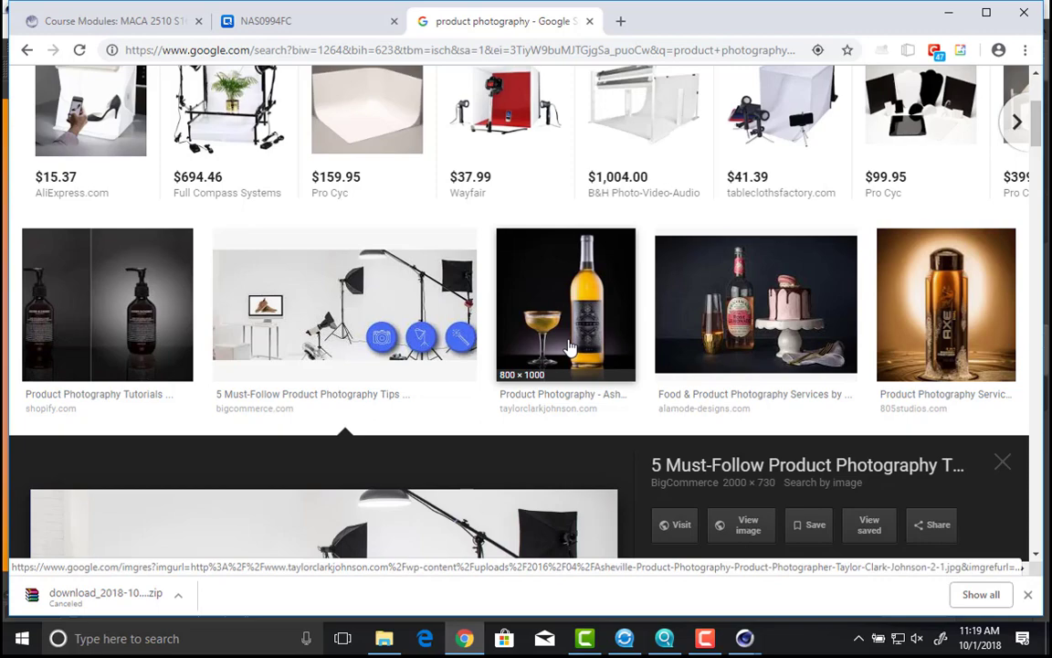
pyautogui.click(539, 273)
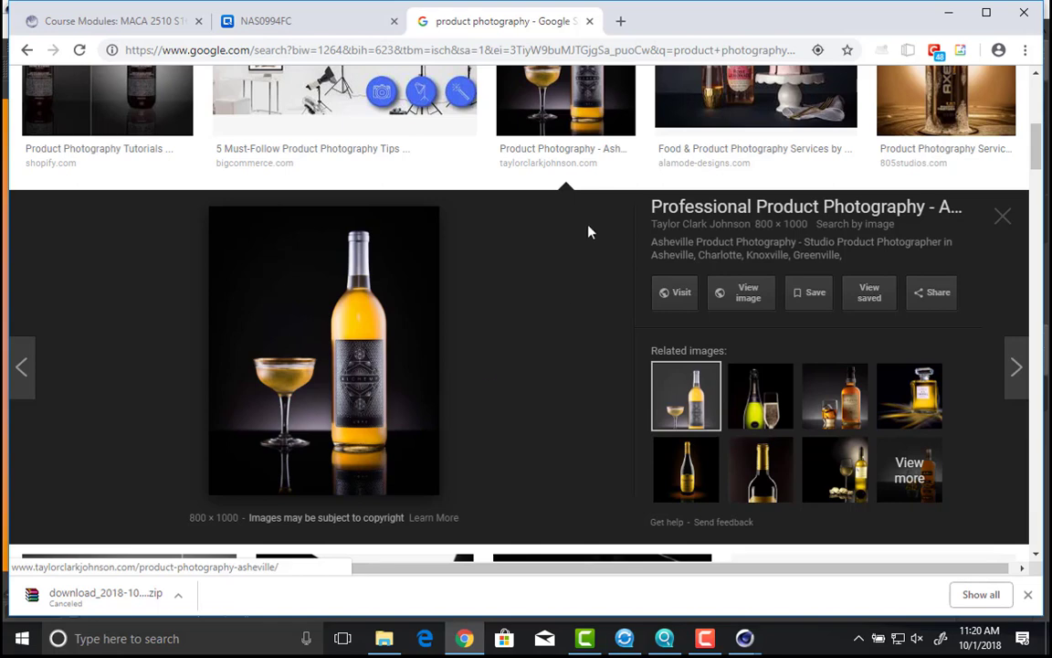
# Step: View the sponsored AliExpress portable folding lightbox listing, close it and return to the start of the product photography results
pyautogui.scroll(5, 574, 285)
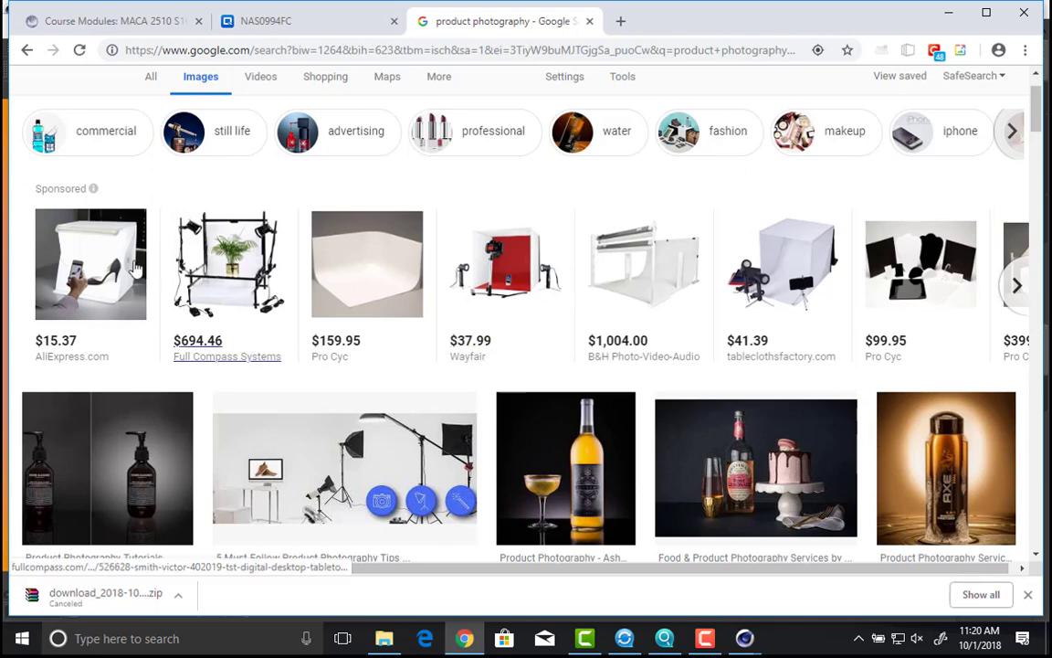
pyautogui.click(92, 257)
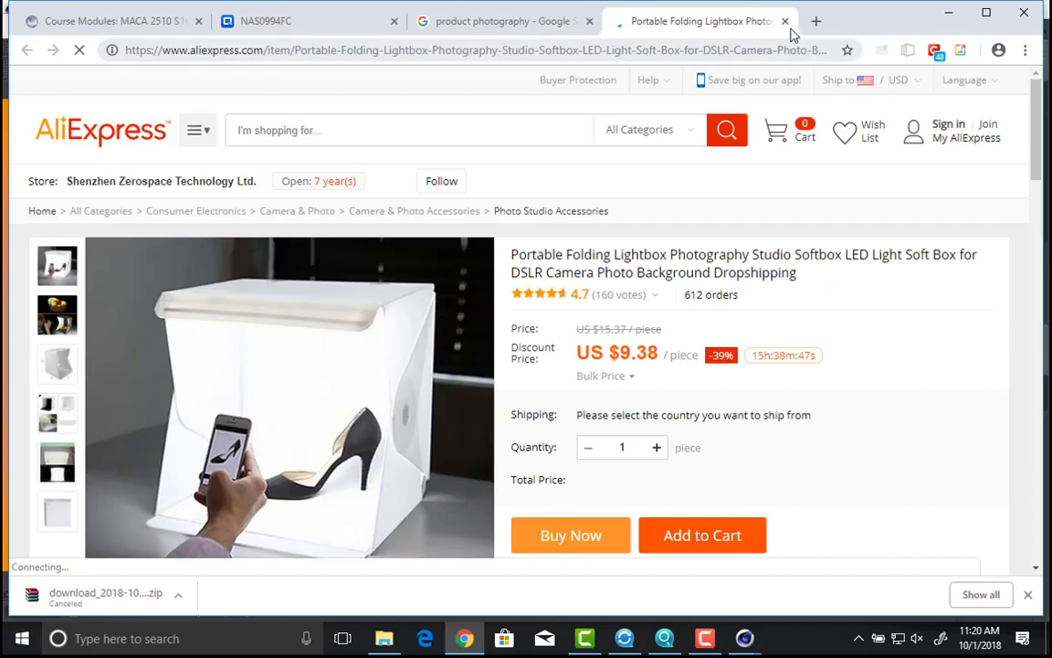
pyautogui.click(785, 21)
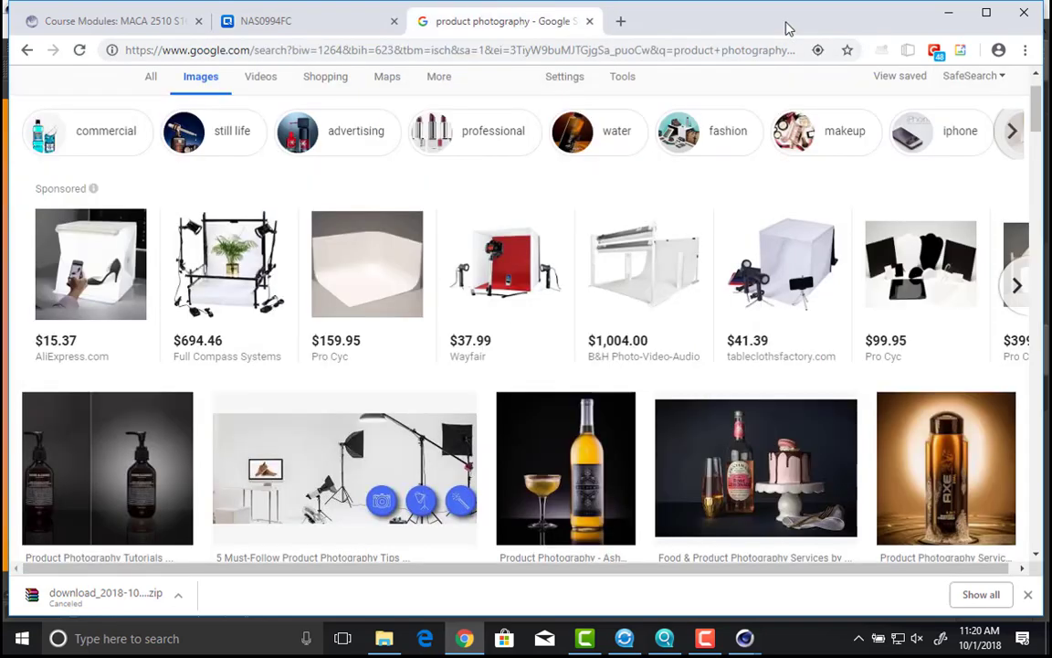
pyautogui.scroll(1, 309, 108)
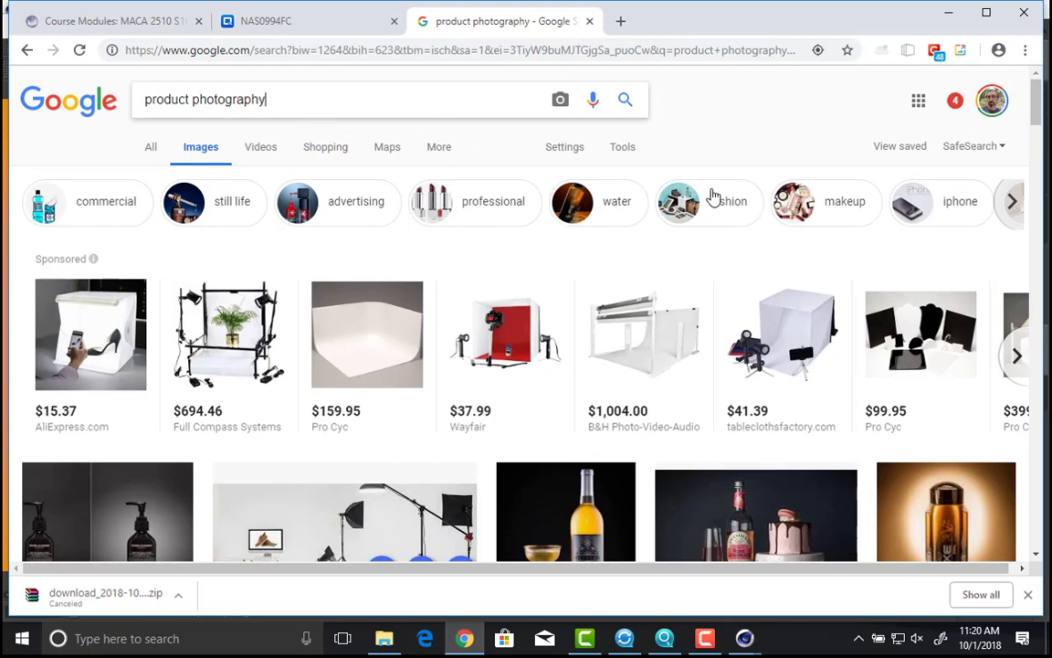
# Step: Narrow the product photography results to still life, browse their backdrops and preview the Howlett Photography picture of trainers on turquoise
pyautogui.click(239, 197)
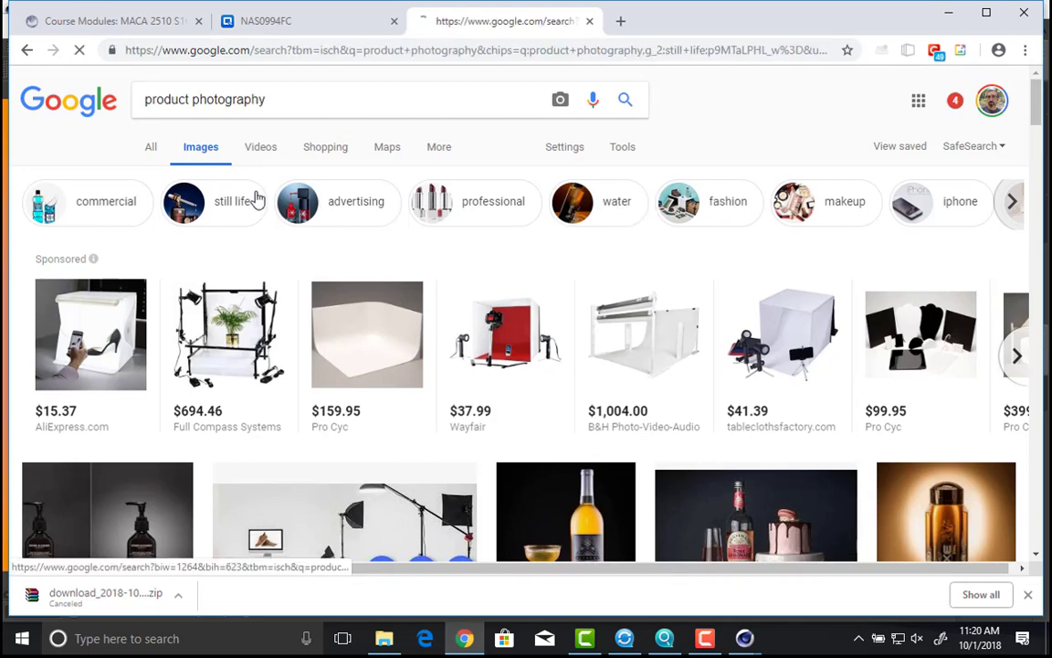
pyautogui.scroll(-1, 463, 276)
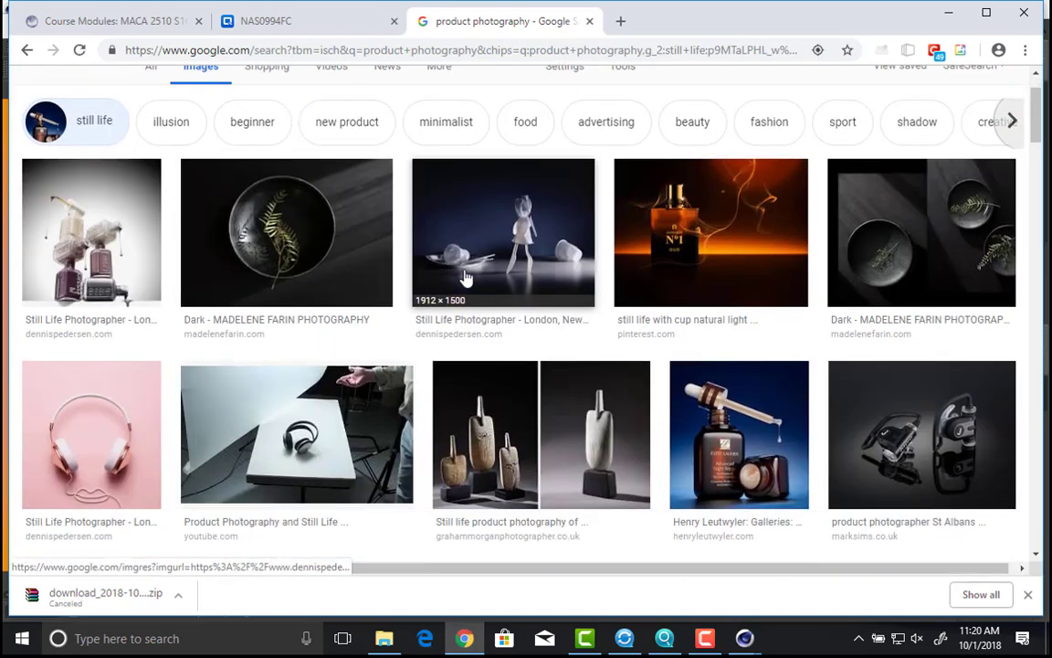
pyautogui.scroll(-2, 223, 272)
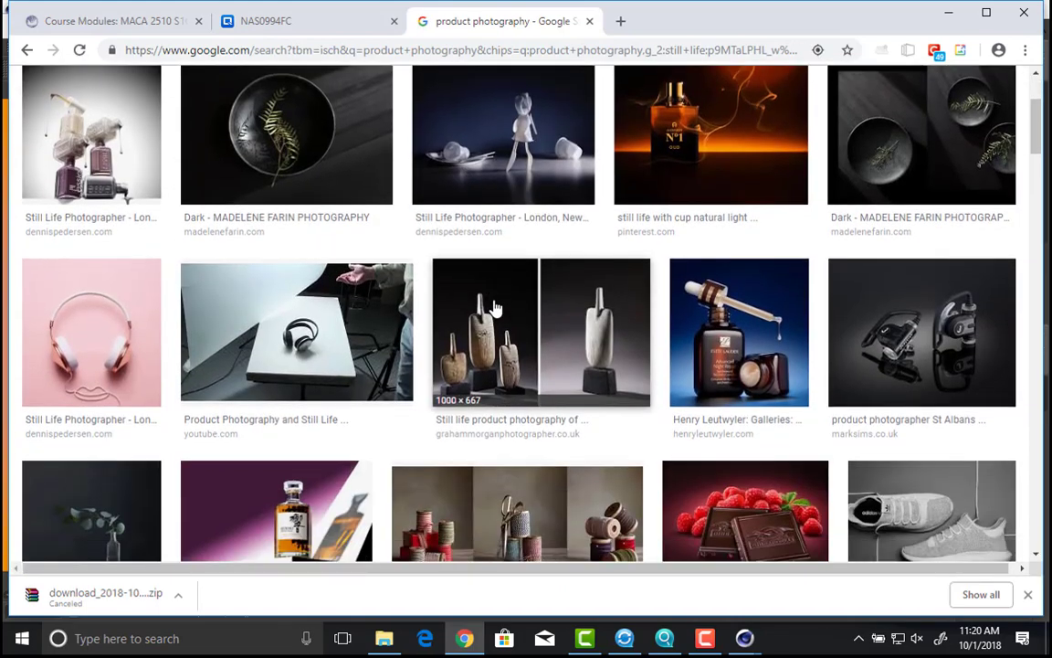
pyautogui.scroll(-2, 494, 308)
pyautogui.scroll(-2, 592, 292)
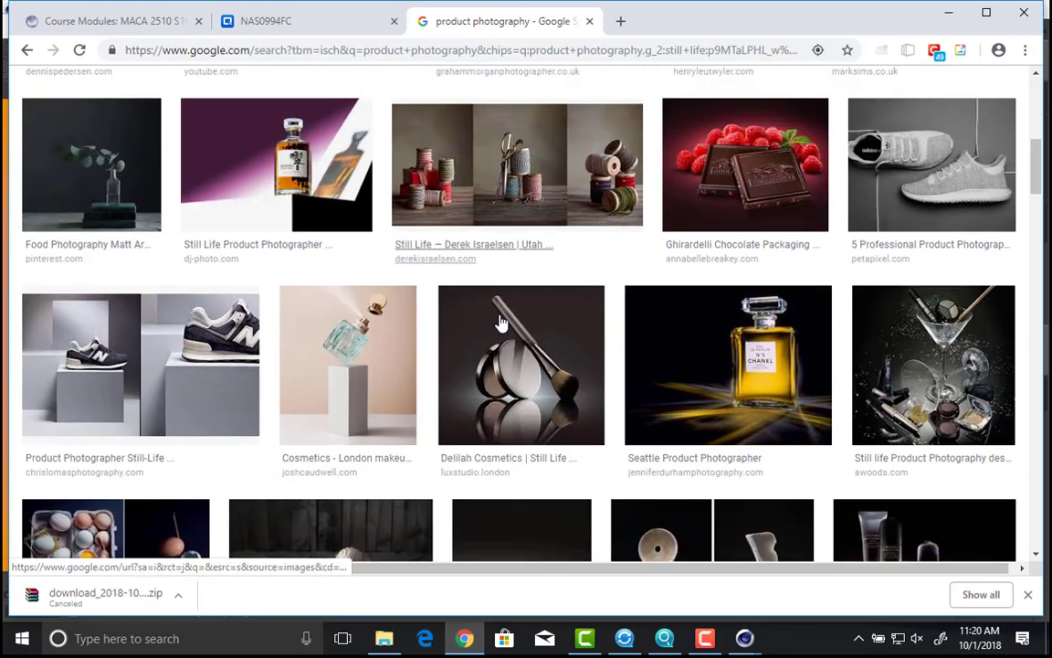
pyautogui.scroll(-7, 603, 316)
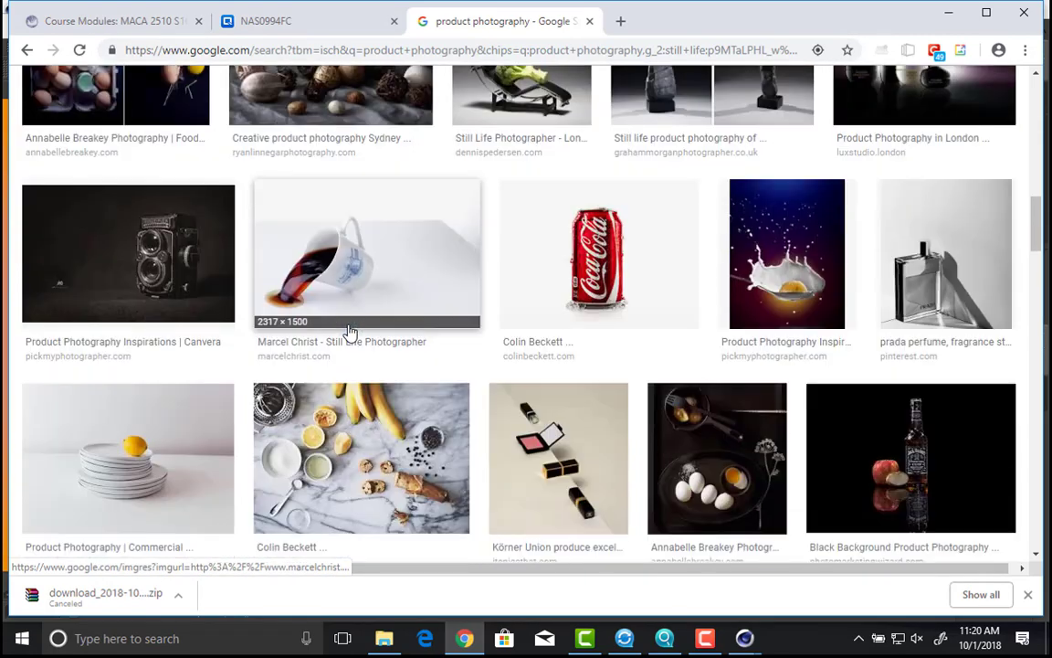
pyautogui.scroll(-3, 345, 334)
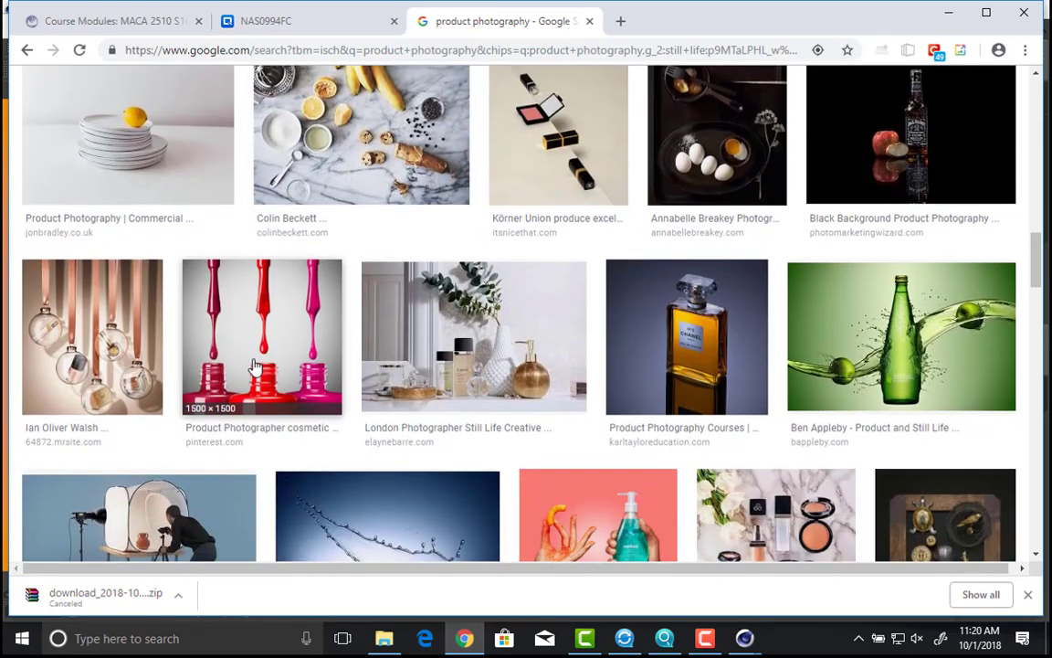
pyautogui.scroll(-3, 255, 366)
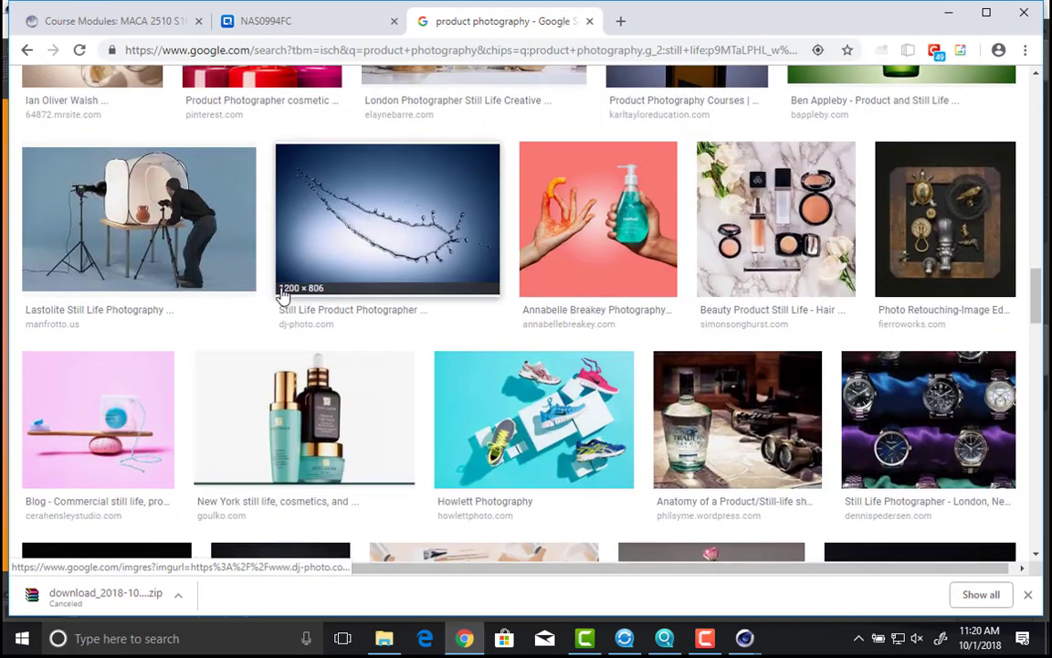
pyautogui.scroll(-3, 341, 285)
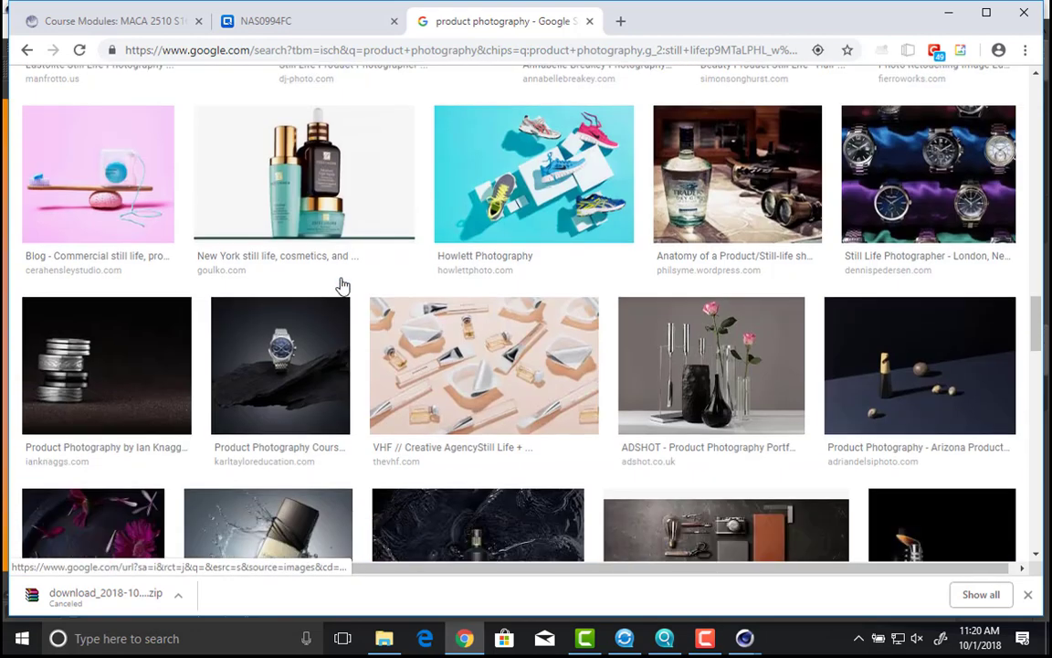
pyautogui.click(501, 134)
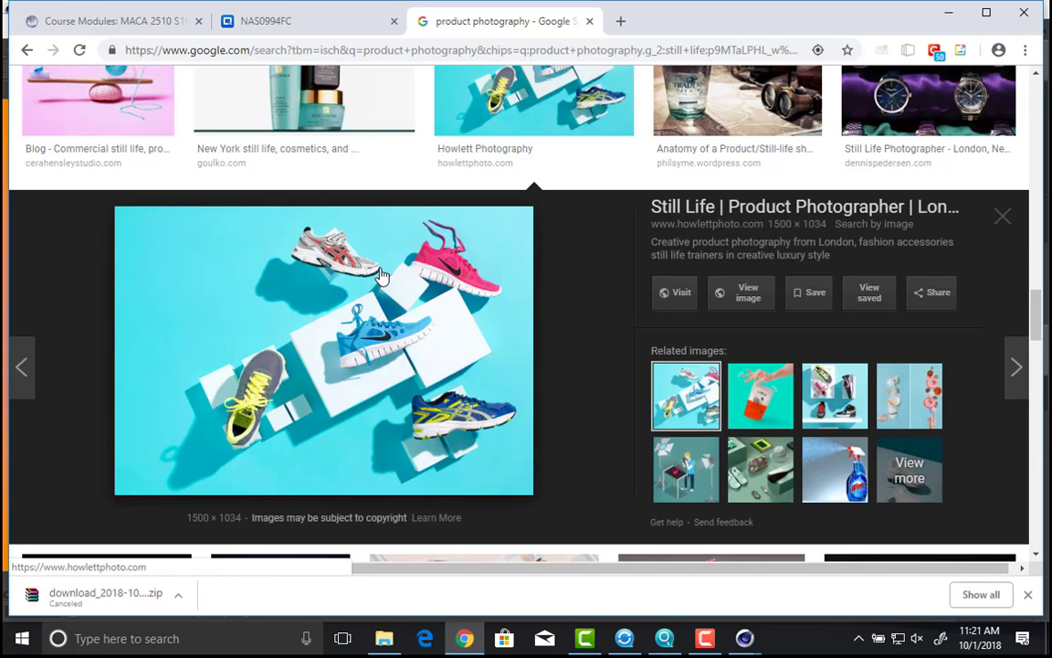
# Step: Switch back to Cinema 4D, move the Picture Viewer out of the way and select the Background object's material tag
pyautogui.click(951, 15)
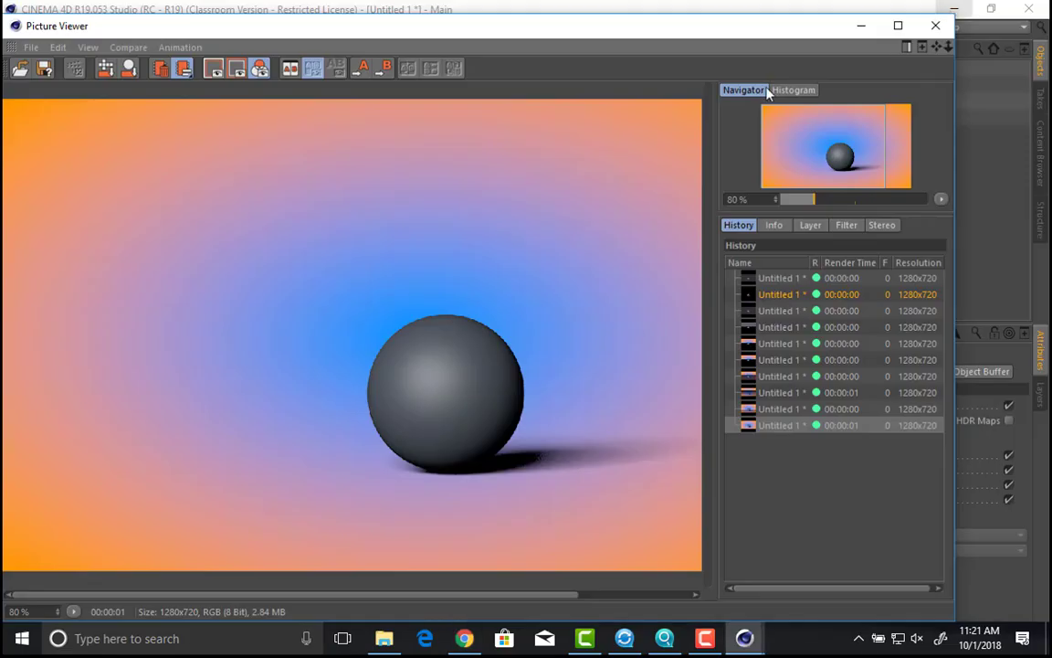
pyautogui.moveTo(512, 20); pyautogui.dragTo(572, 6)
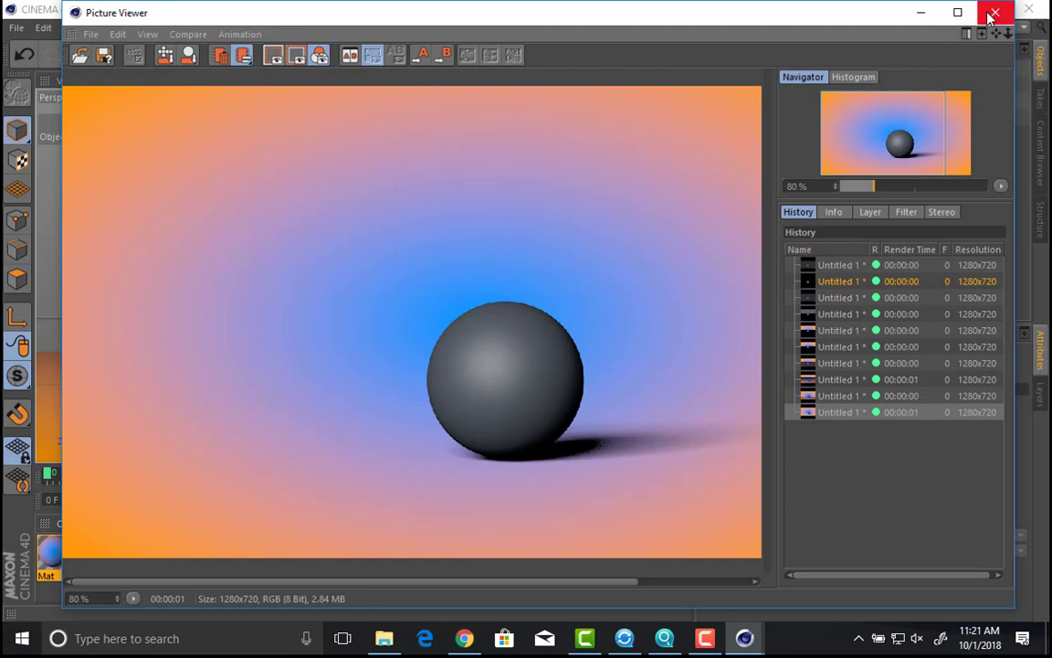
pyautogui.moveTo(871, 18); pyautogui.dragTo(825, 357)
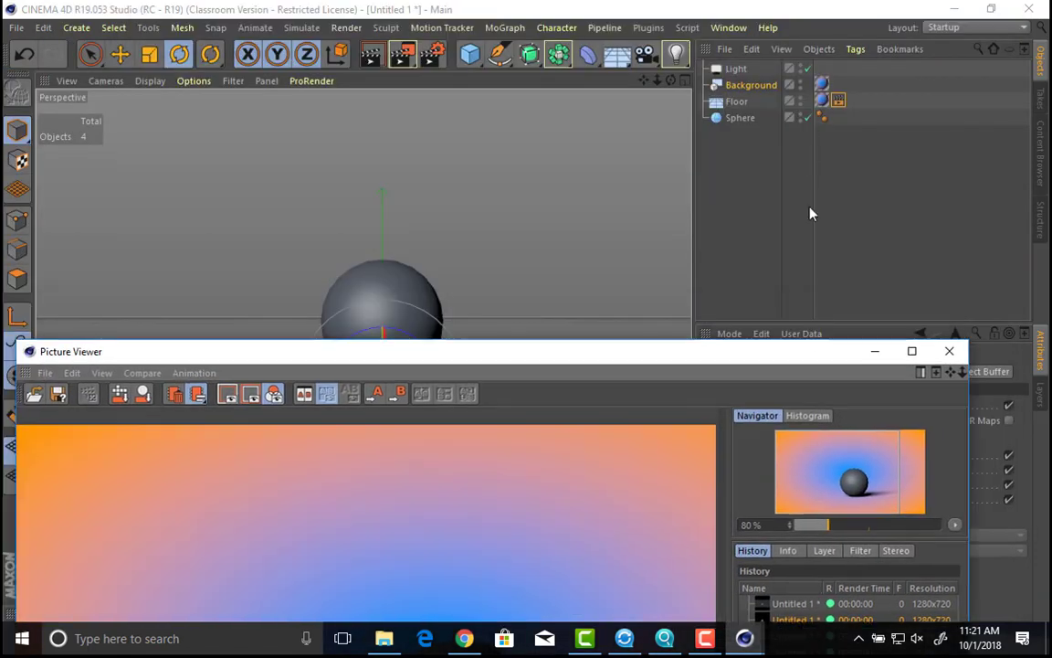
pyautogui.click(821, 84)
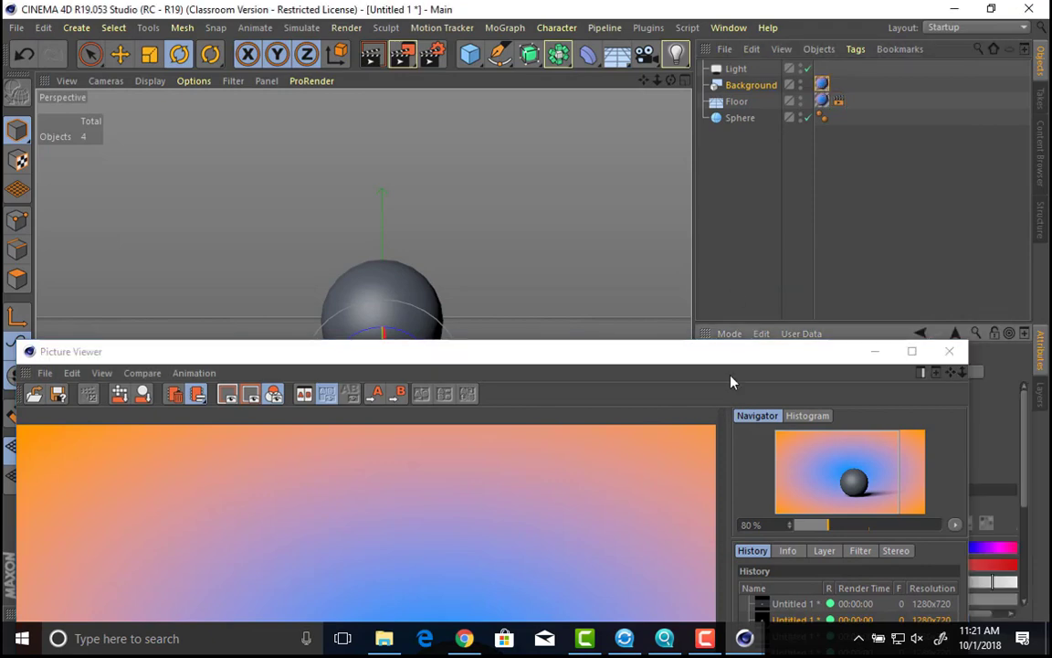
pyautogui.moveTo(734, 354); pyautogui.dragTo(791, 547)
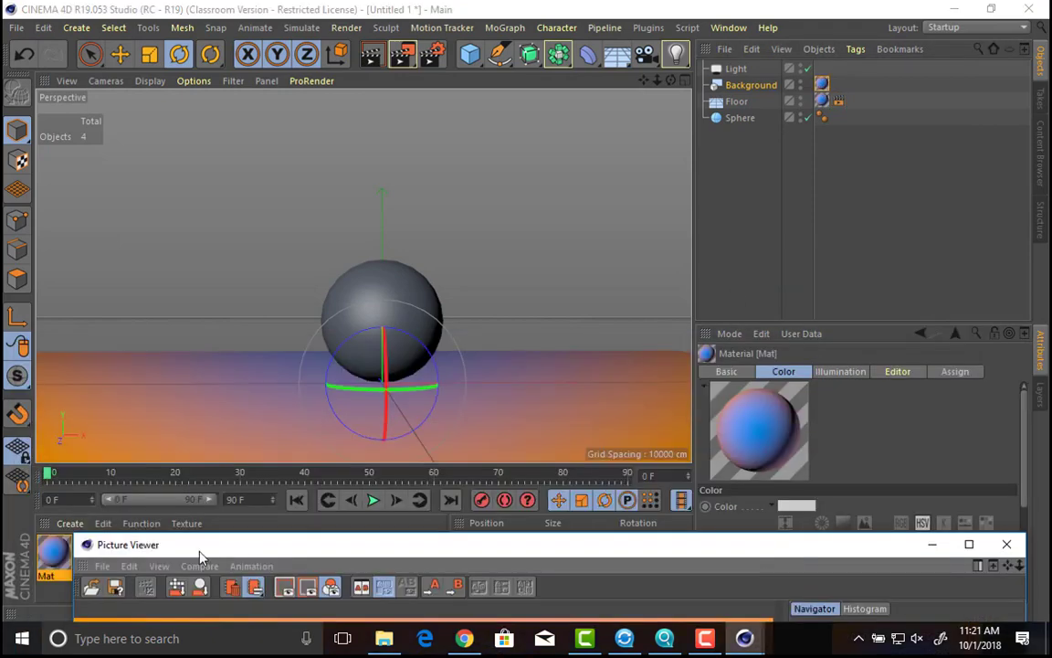
# Step: Rename the Mat material as backgroundMat
pyautogui.doubleClick(56, 561)
pyautogui.click(301, 224)
pyautogui.write('bac')
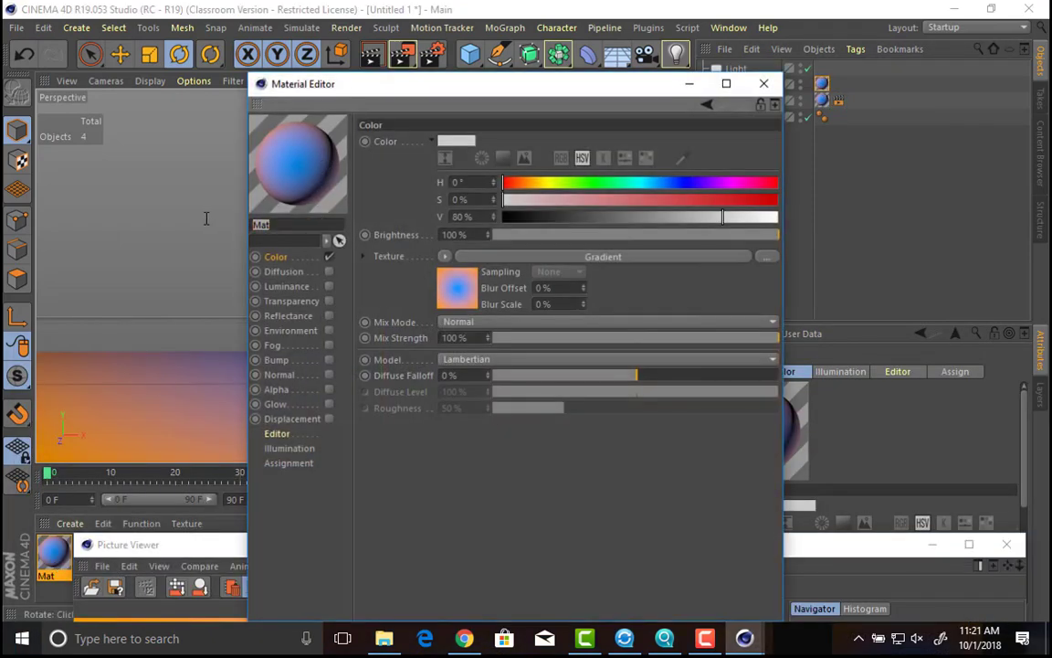
pyautogui.write('kgroundMat')
pyautogui.press('Return')
# Step: Open backgroundMat's gradient shader and recolor its blue knot to orange with H 39°, S 100% and V 100%
pyautogui.click(798, 545)
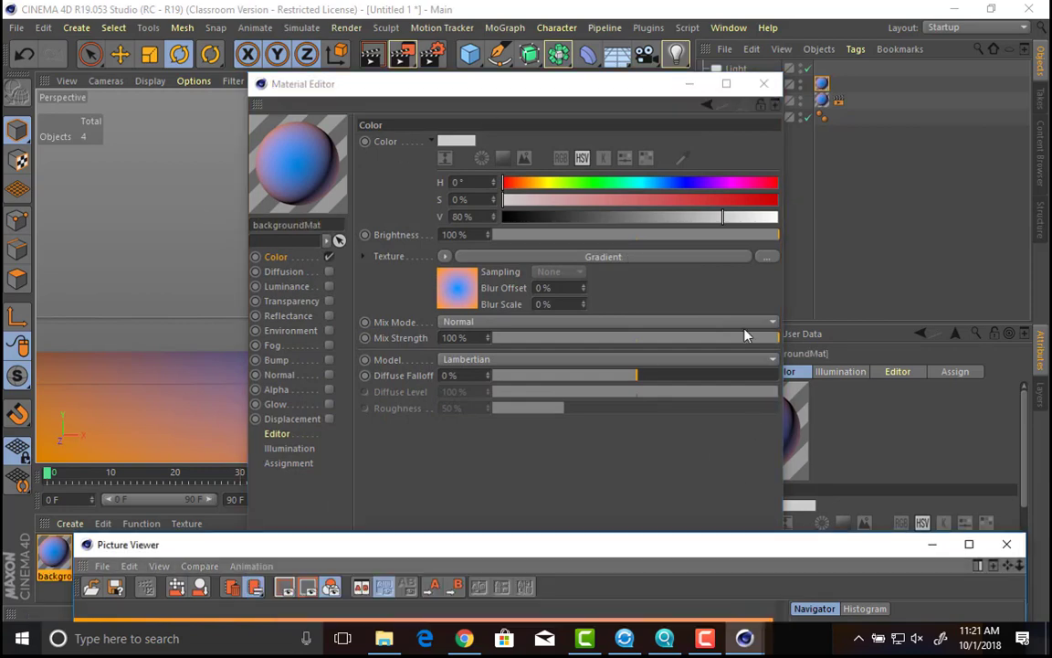
pyautogui.moveTo(798, 545); pyautogui.dragTo(804, 116)
pyautogui.click(615, 88)
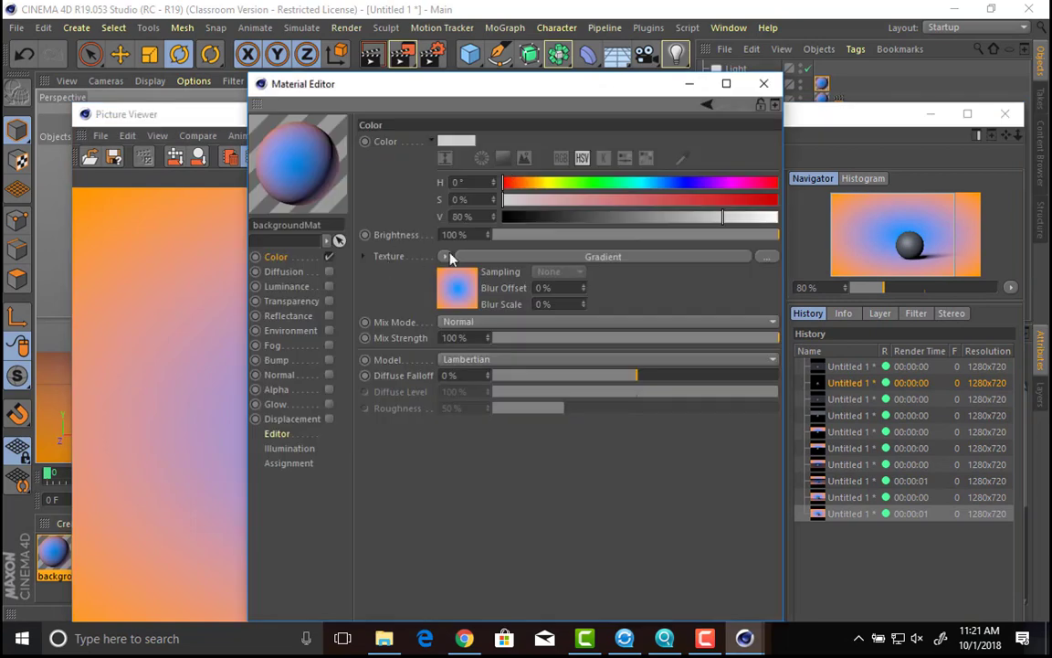
pyautogui.click(494, 256)
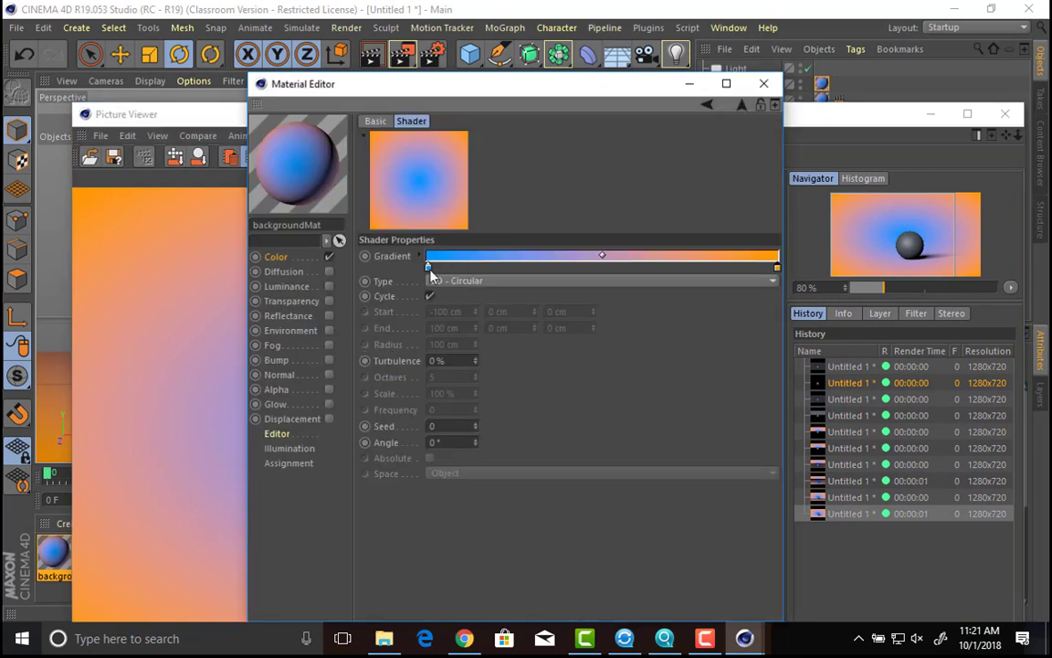
pyautogui.doubleClick(428, 265)
pyautogui.click(422, 268)
pyautogui.click(400, 268)
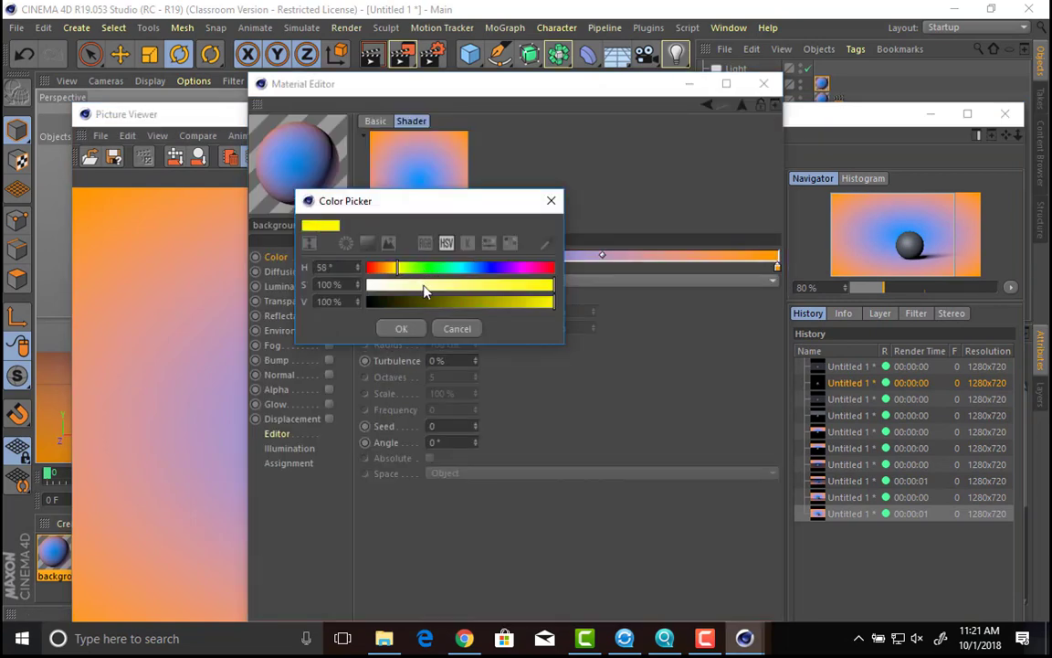
pyautogui.moveTo(396, 271); pyautogui.dragTo(388, 272)
pyautogui.click(399, 328)
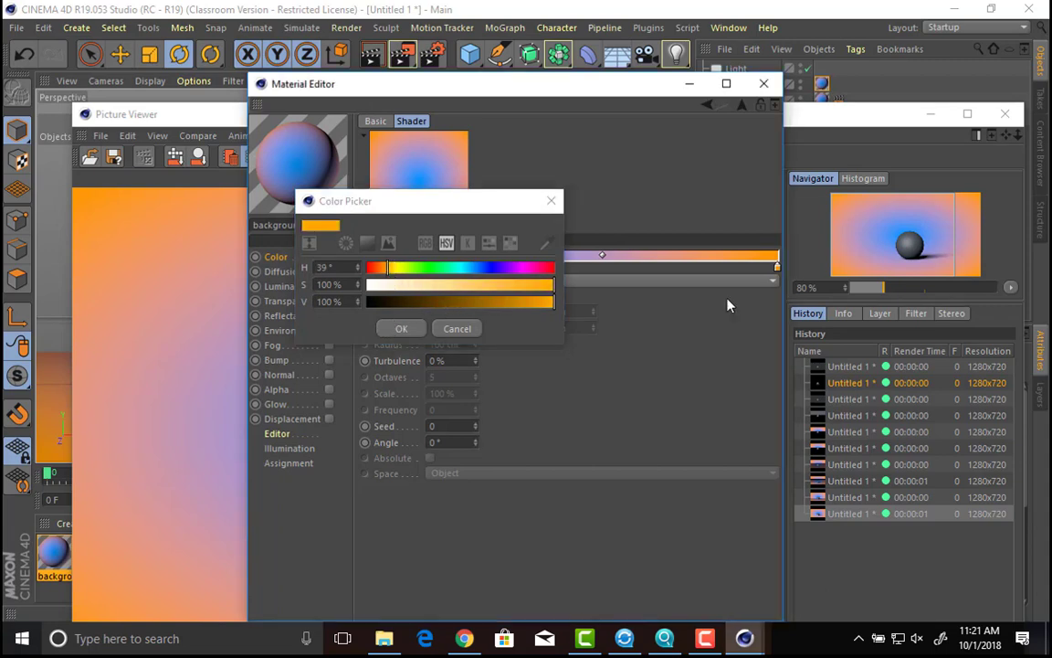
# Step: Darken the gradient's outer orange knot to brown with H 36°, S 100% and V about 57%
pyautogui.doubleClick(777, 268)
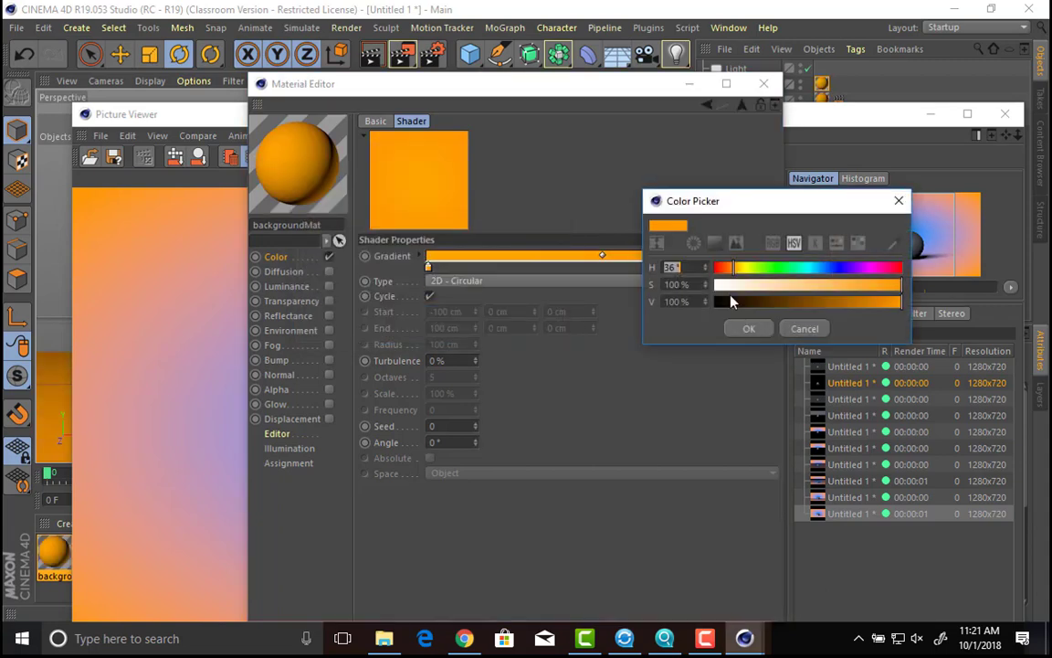
pyautogui.click(795, 284)
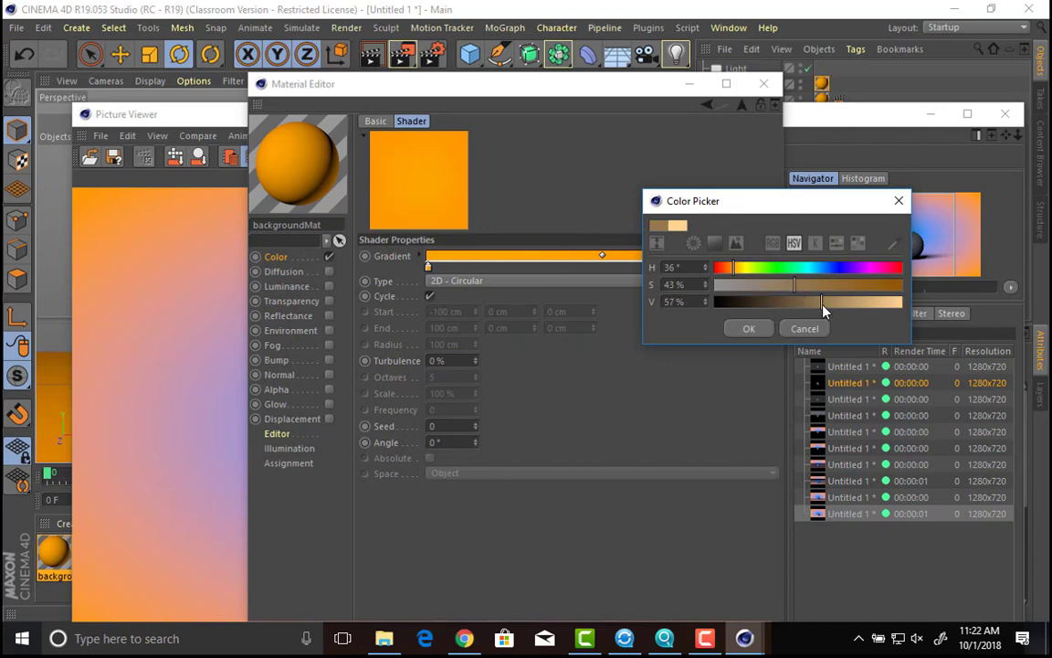
pyautogui.click(750, 329)
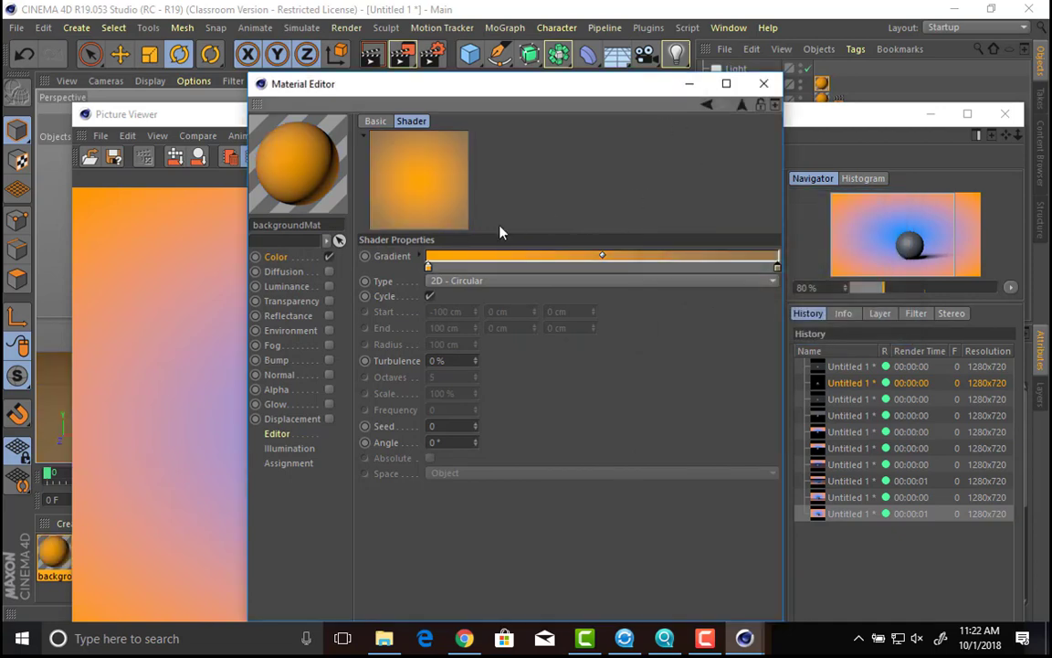
pyautogui.doubleClick(781, 266)
pyautogui.moveTo(798, 282); pyautogui.dragTo(908, 285)
pyautogui.click(743, 329)
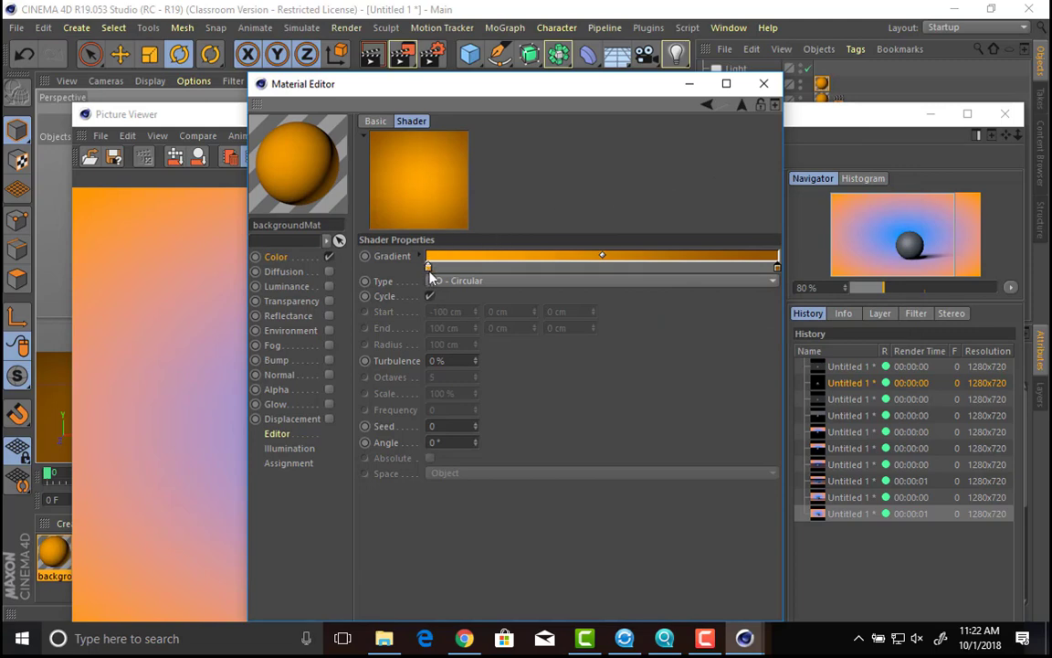
# Step: Reverse the gradient's two knots so dark brown lies at the center and bright orange at the edges
pyautogui.moveTo(428, 267); pyautogui.dragTo(470, 266)
pyautogui.moveTo(604, 258); pyautogui.dragTo(639, 260)
pyautogui.moveTo(775, 267); pyautogui.dragTo(393, 255)
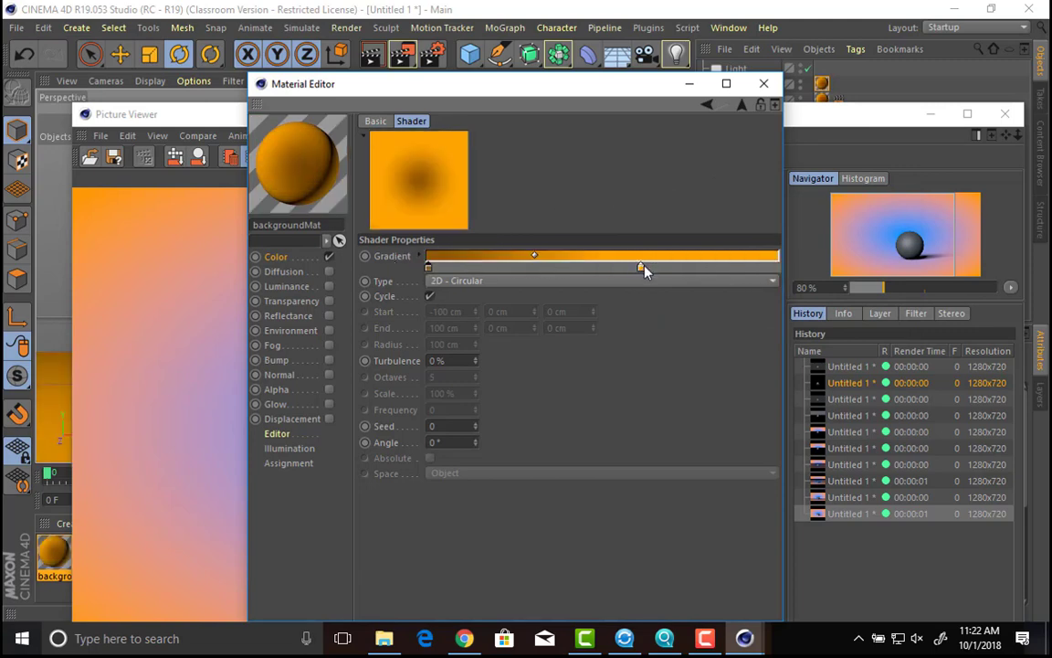
pyautogui.moveTo(643, 265); pyautogui.dragTo(831, 210)
# Step: Render the sphere scene to the Picture Viewer and fit the whole image in view
pyautogui.click(867, 127)
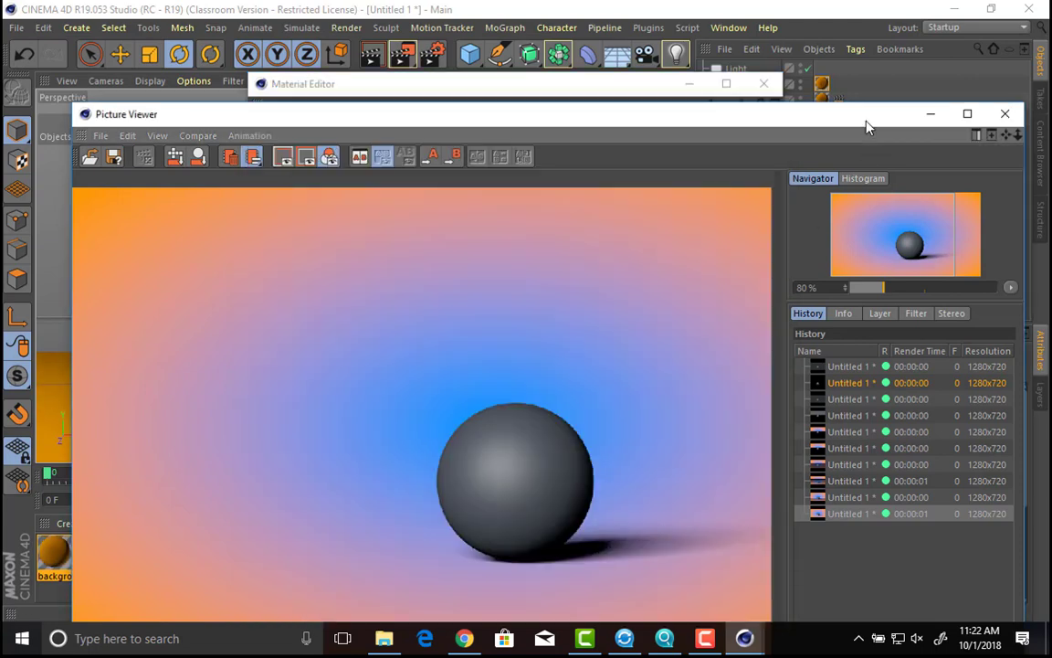
pyautogui.hotkey('shift', 'r')
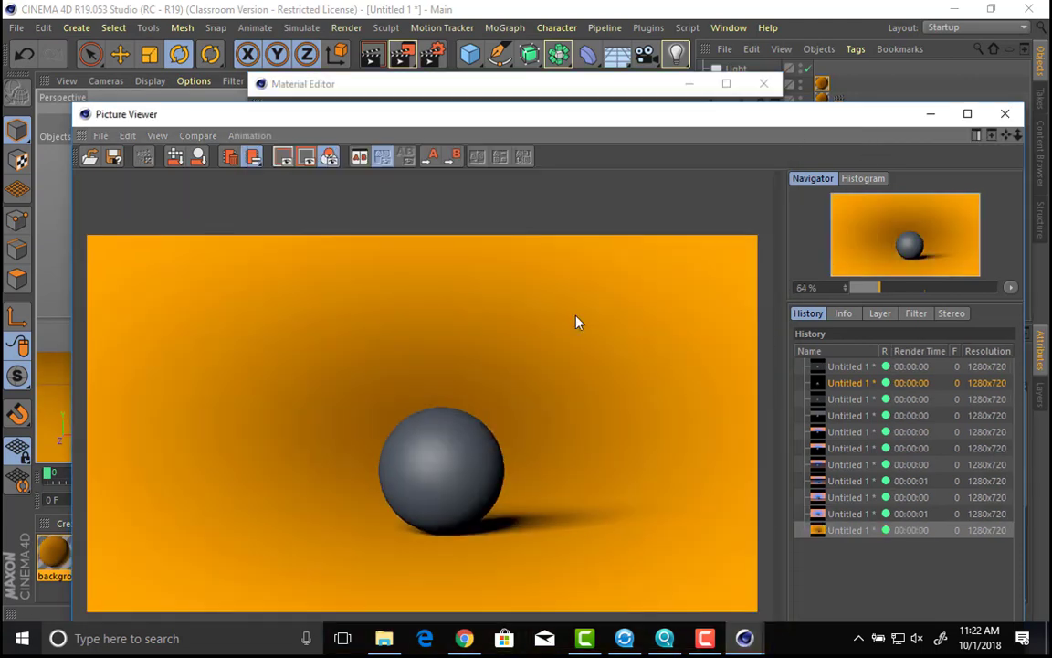
pyautogui.scroll(-1, 576, 321)
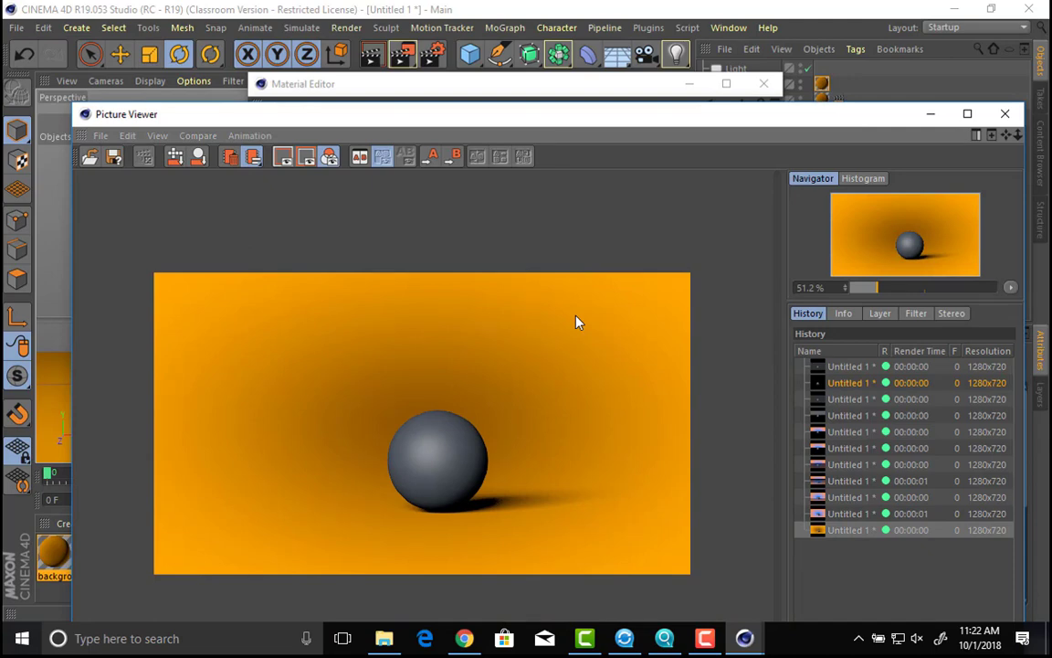
# Step: Swap the gradient's knots back so bright orange lies at the center and dark brown outside, and bring the Picture Viewer forward
pyautogui.click(581, 89)
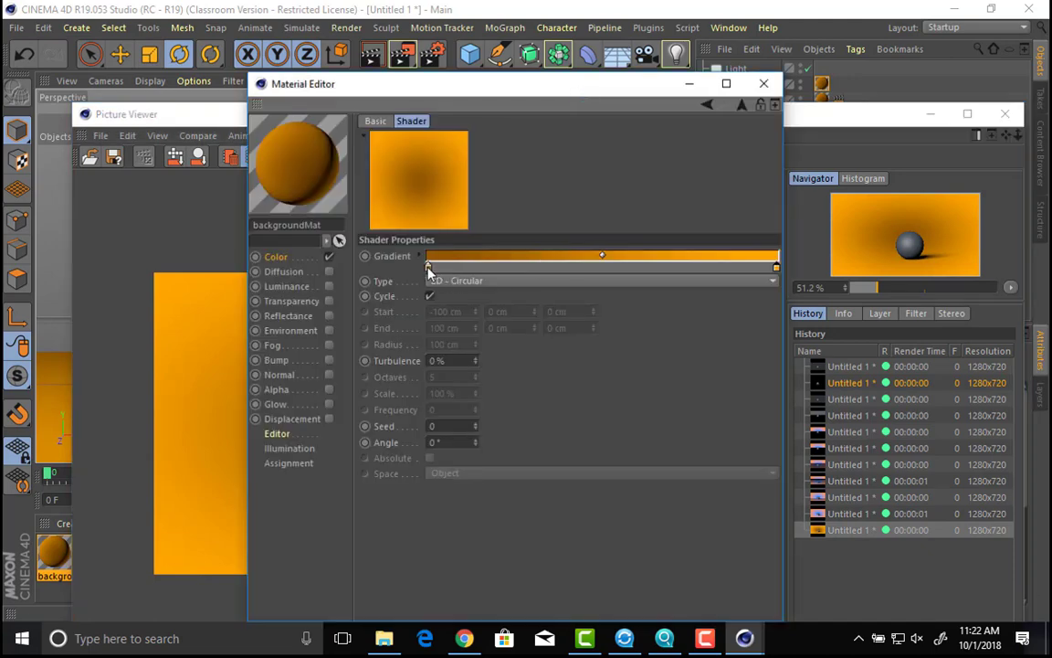
pyautogui.moveTo(428, 267); pyautogui.dragTo(644, 271)
pyautogui.moveTo(776, 268); pyautogui.dragTo(381, 279)
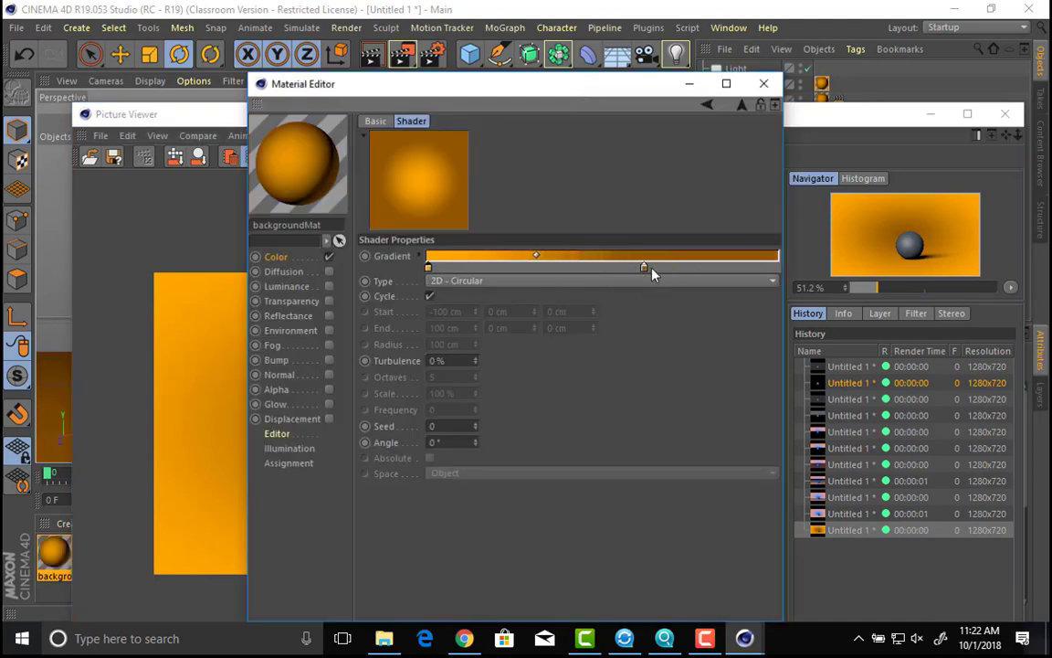
pyautogui.click(838, 134)
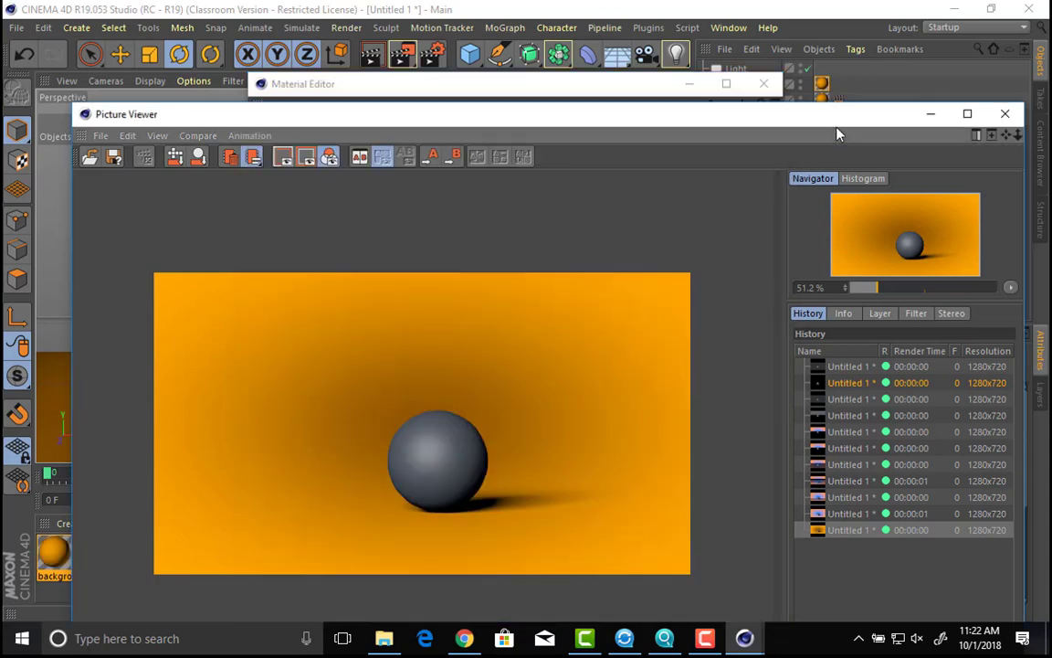
# Step: Render the scene with the bright orange center to the Picture Viewer, and recolor the gradient's center knot to saturated blue
pyautogui.hotkey('shift', 'r')
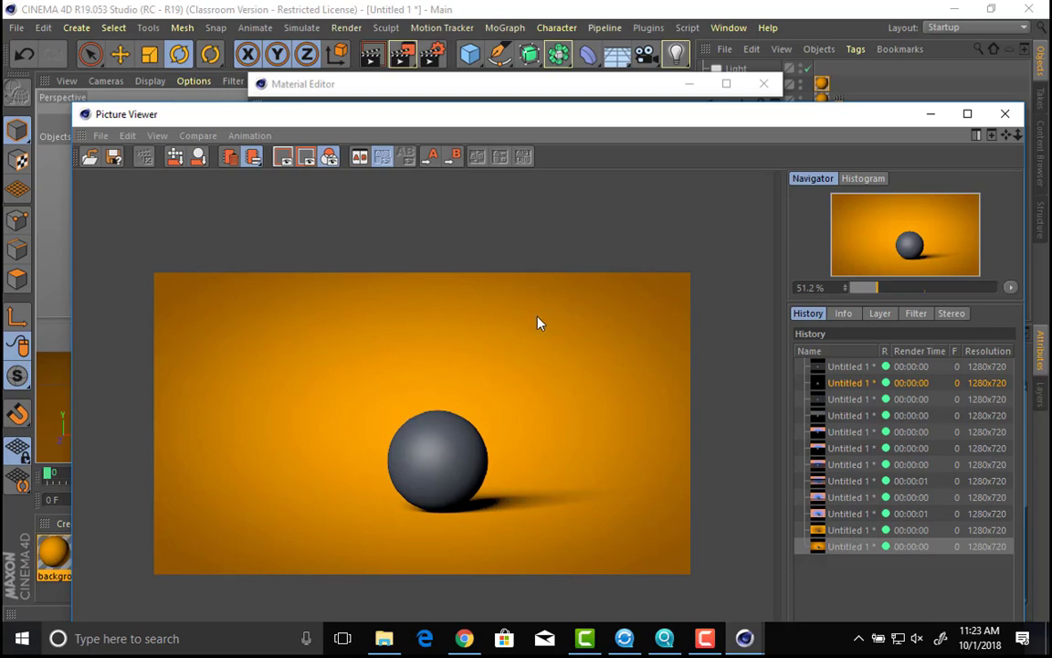
pyautogui.click(480, 88)
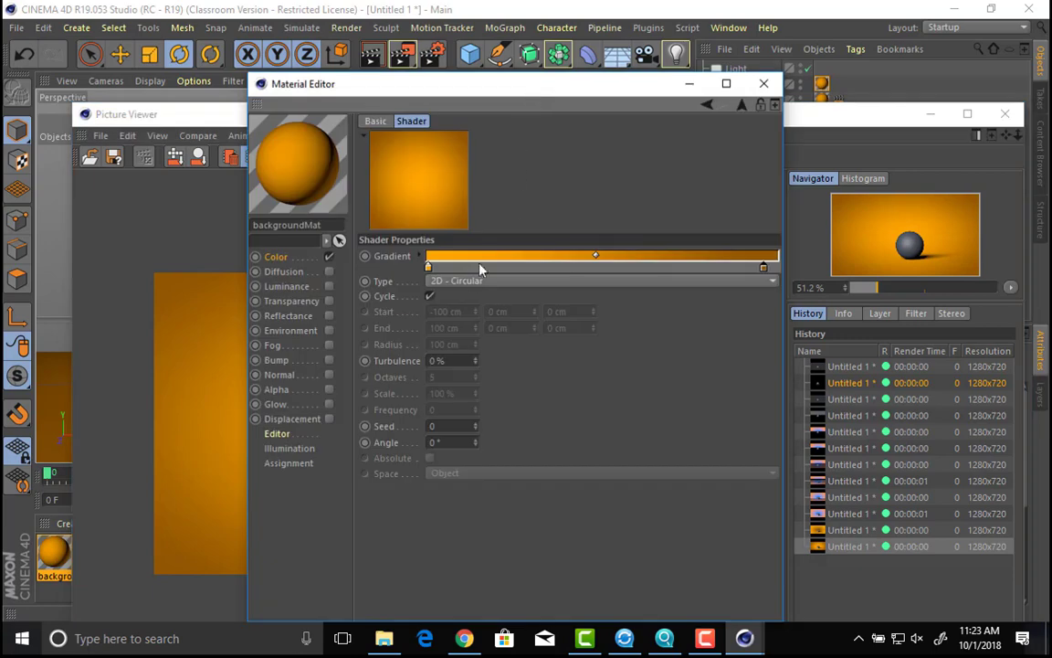
pyautogui.doubleClick(428, 267)
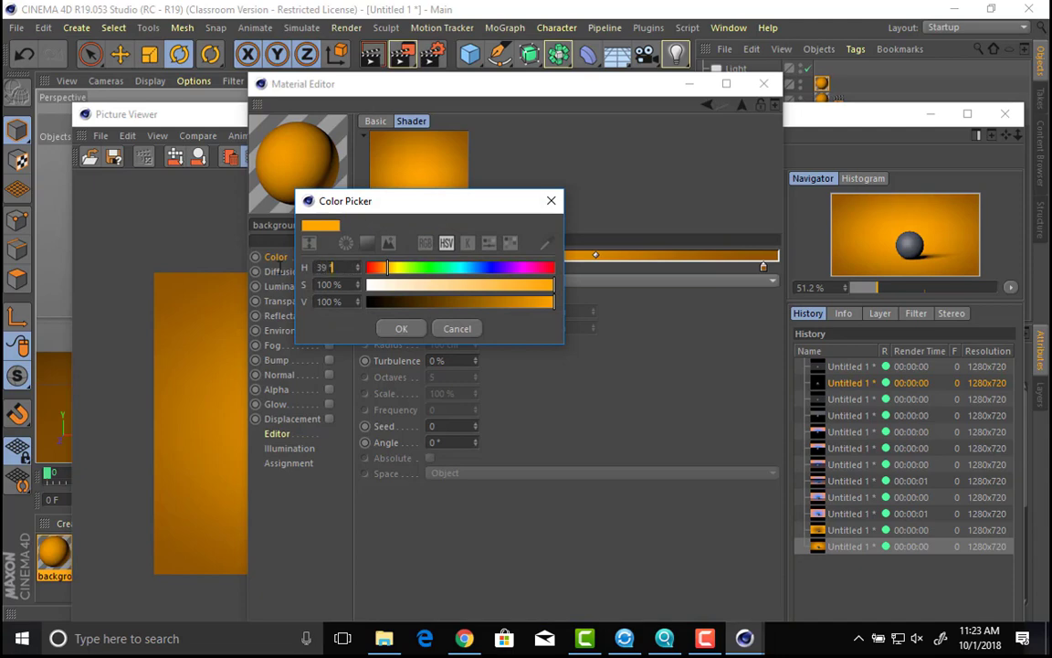
pyautogui.click(487, 269)
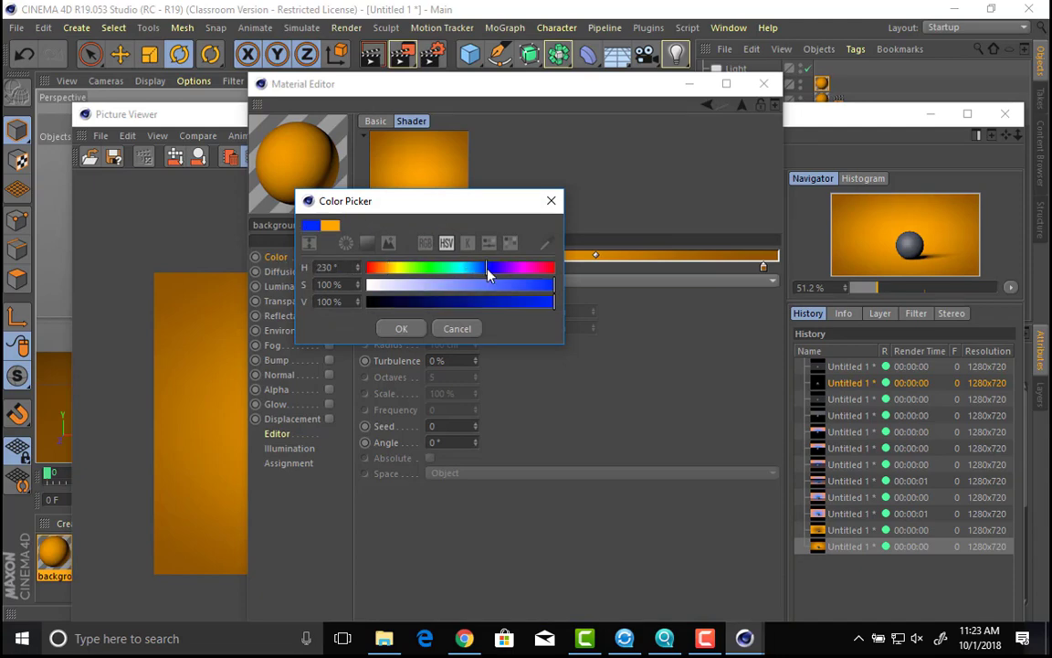
pyautogui.click(408, 328)
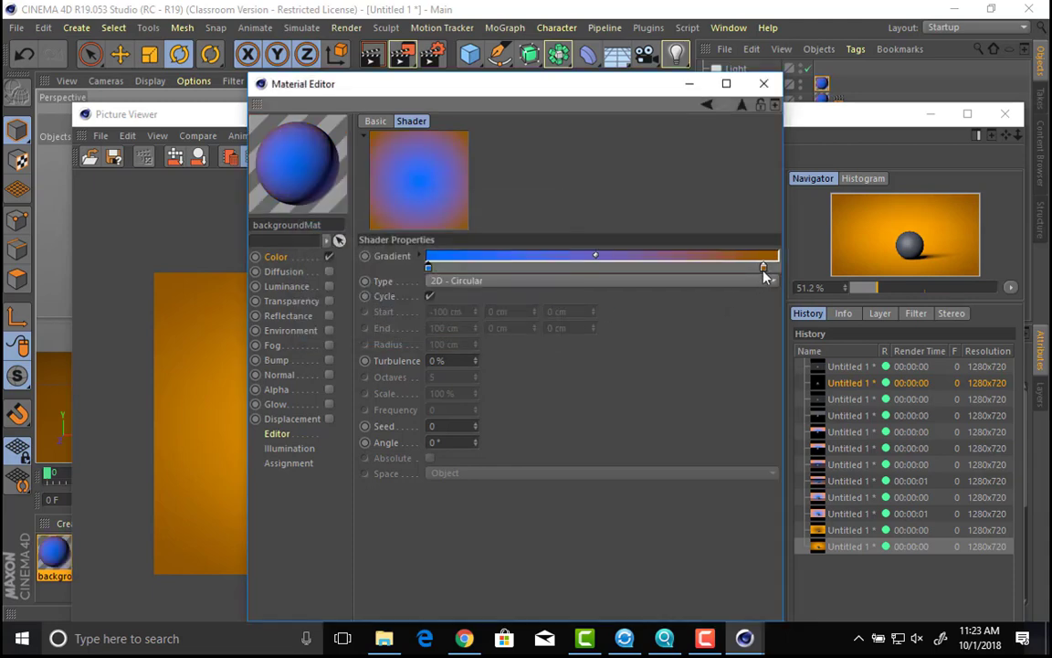
# Step: Set the gradient's outer knot hue to 214° and render the blue backdrop to the Picture Viewer
pyautogui.doubleClick(763, 268)
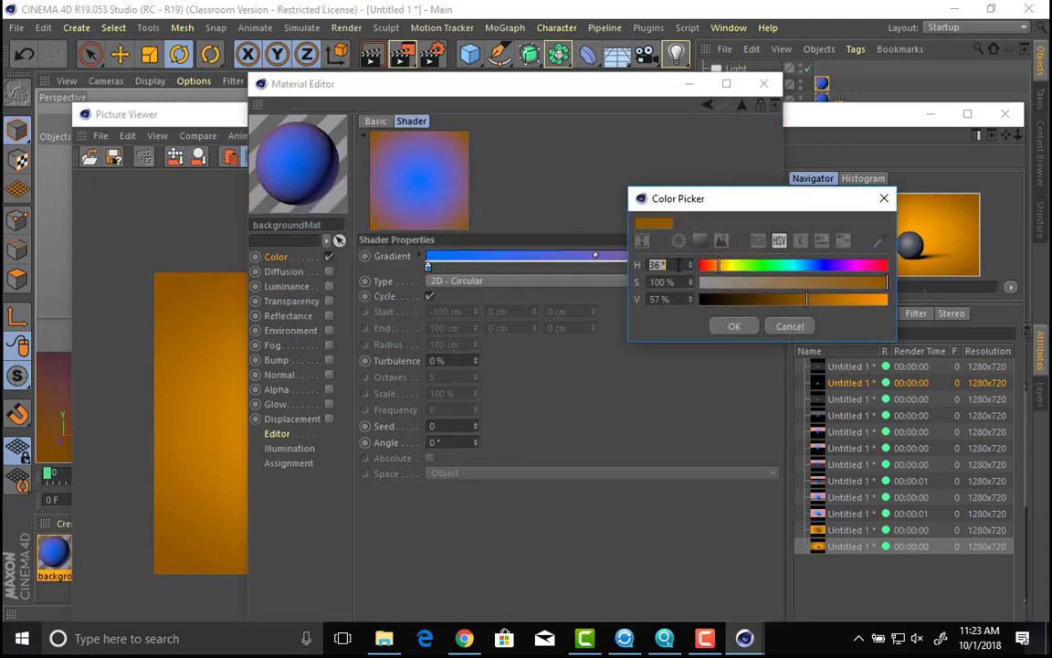
pyautogui.write('214')
pyautogui.press('Return')
pyautogui.click(840, 128)
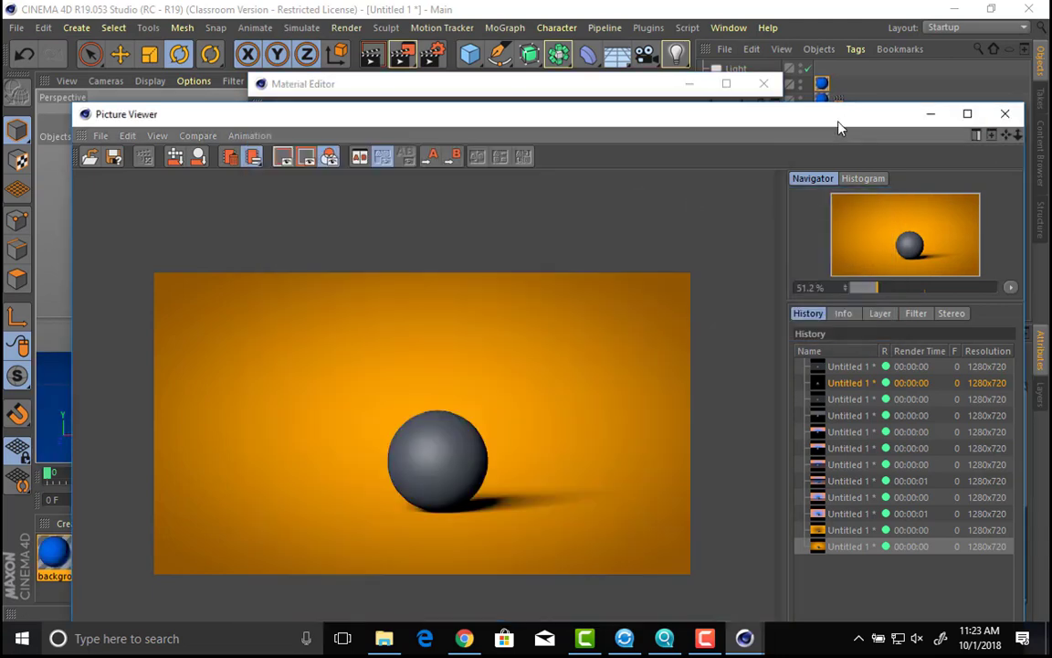
pyautogui.hotkey('shift', 'r')
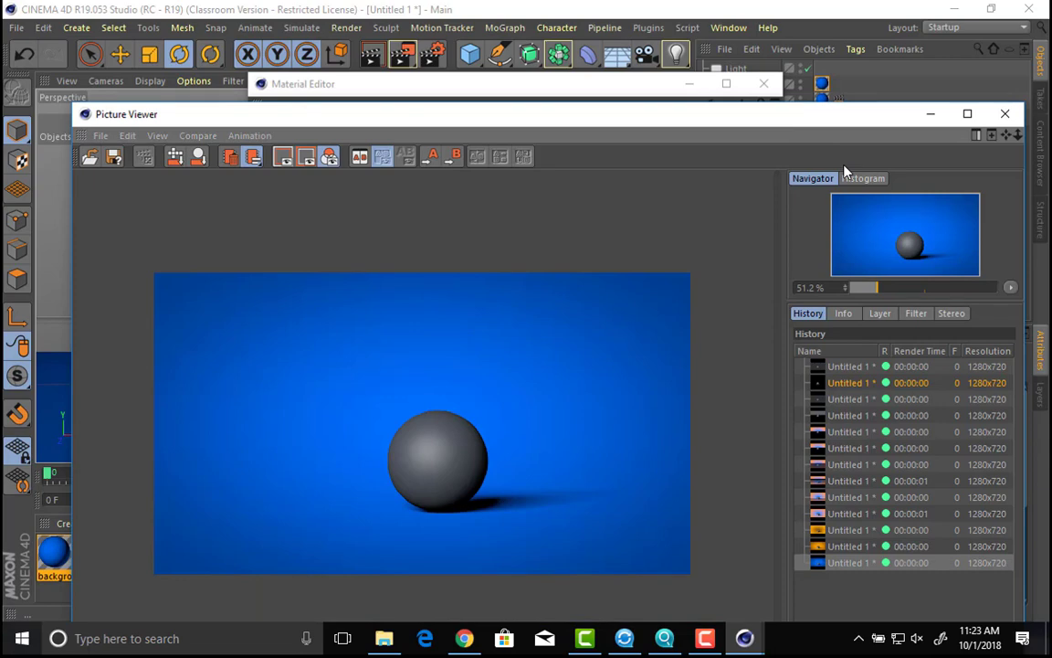
# Step: Compare the latest blue render with the preceding orange render by switching between them in the render history
pyautogui.press('Up')
pyautogui.press('Down')
pyautogui.press('Up')
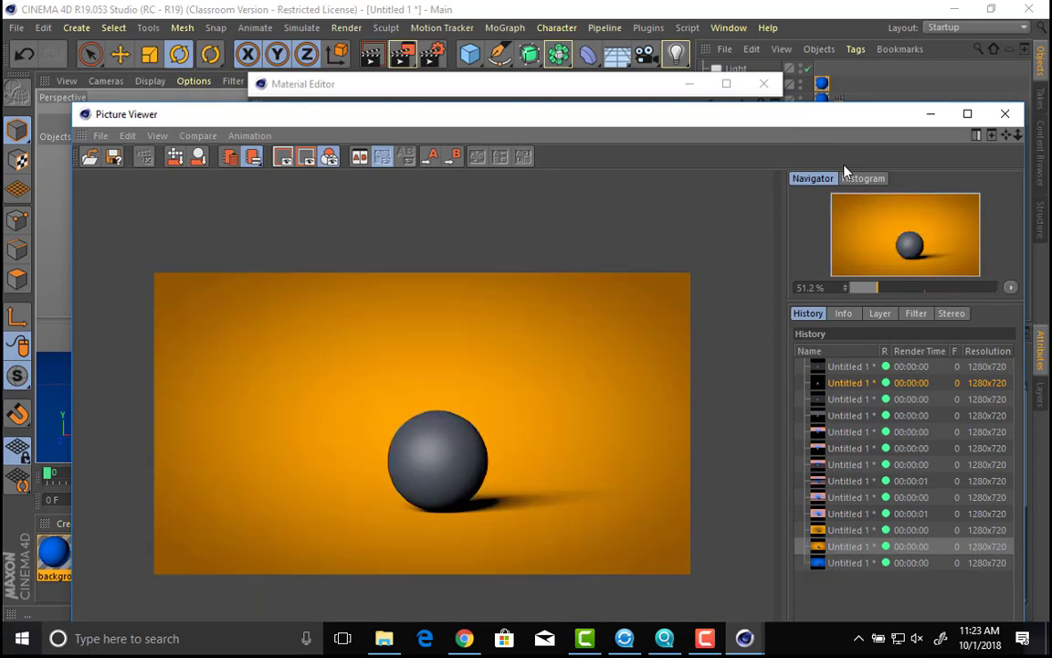
pyautogui.press('Down')
pyautogui.press('Up')
pyautogui.press('Down')
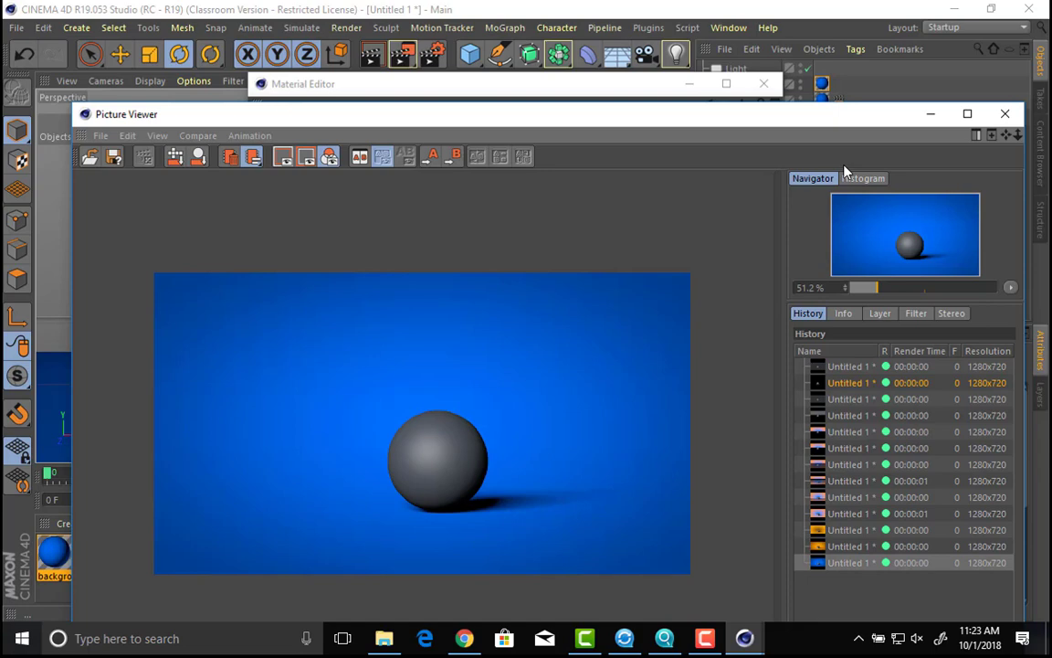
pyautogui.press('Up')
pyautogui.press('Down')
pyautogui.press('Up')
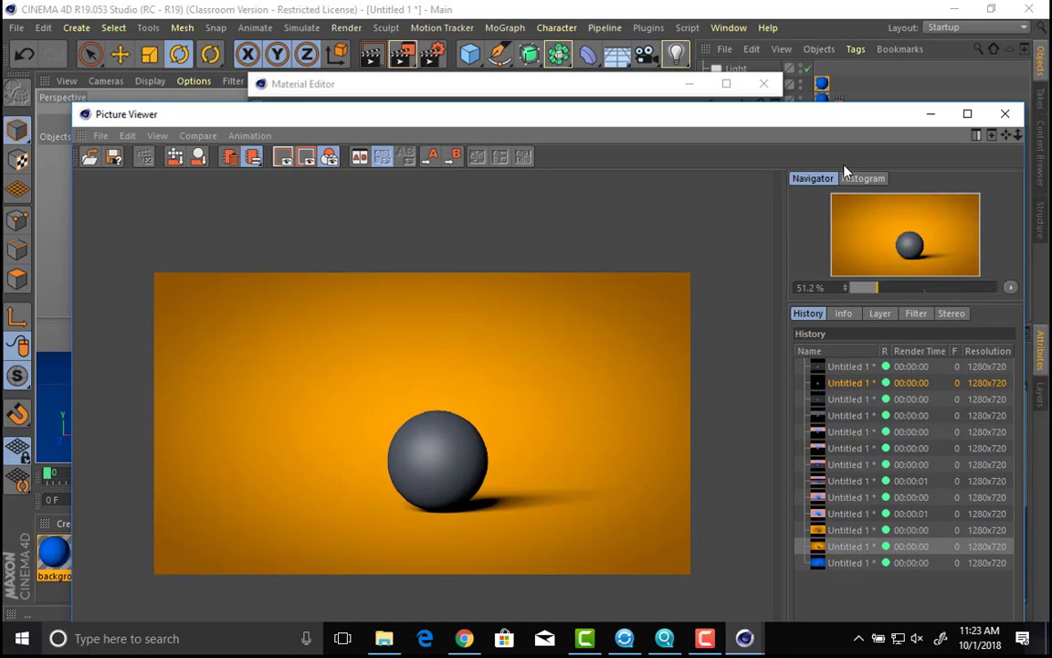
pyautogui.press('Down')
pyautogui.press('Up')
pyautogui.press('Down')
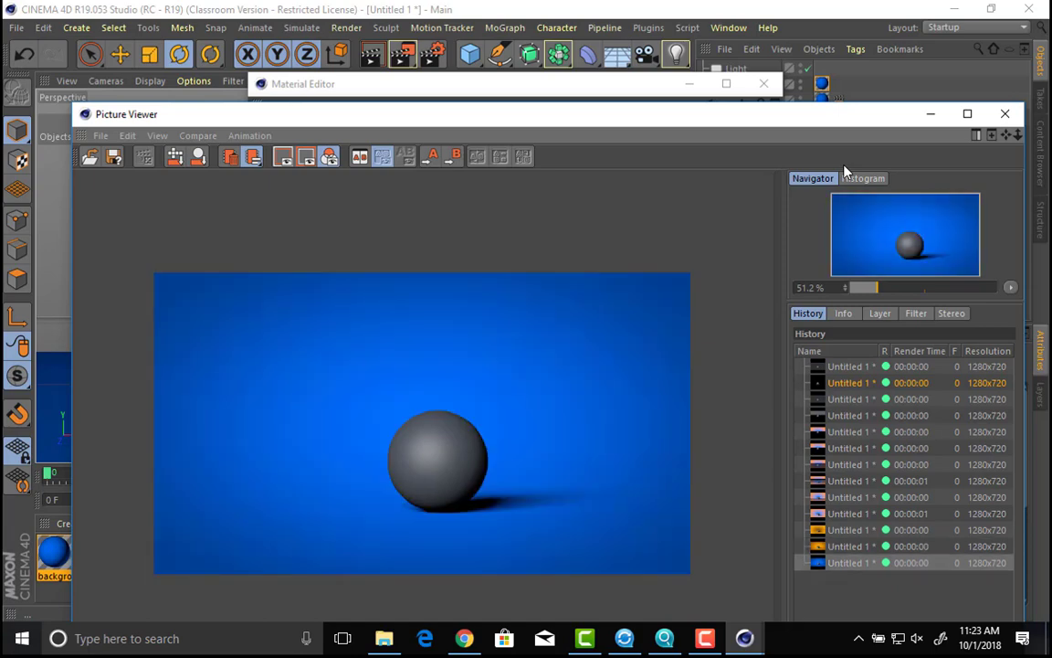
# Step: Darken the gradient's outer blue knot by lowering its V value, and render the scene to the Picture Viewer
pyautogui.click(517, 88)
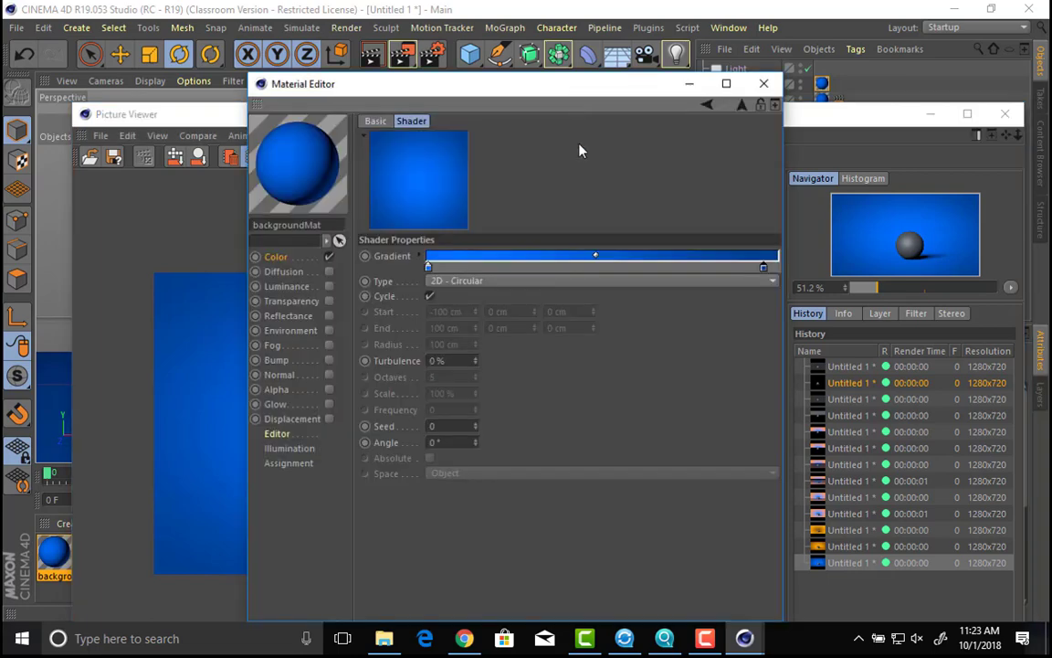
pyautogui.doubleClick(764, 267)
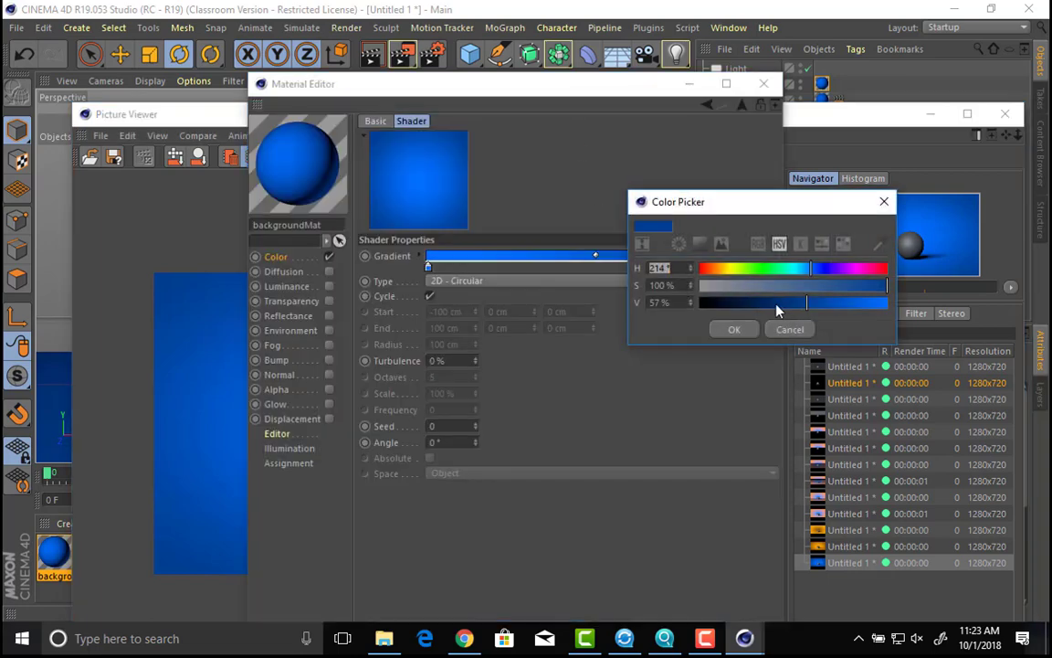
pyautogui.click(763, 303)
pyautogui.click(732, 330)
pyautogui.click(818, 135)
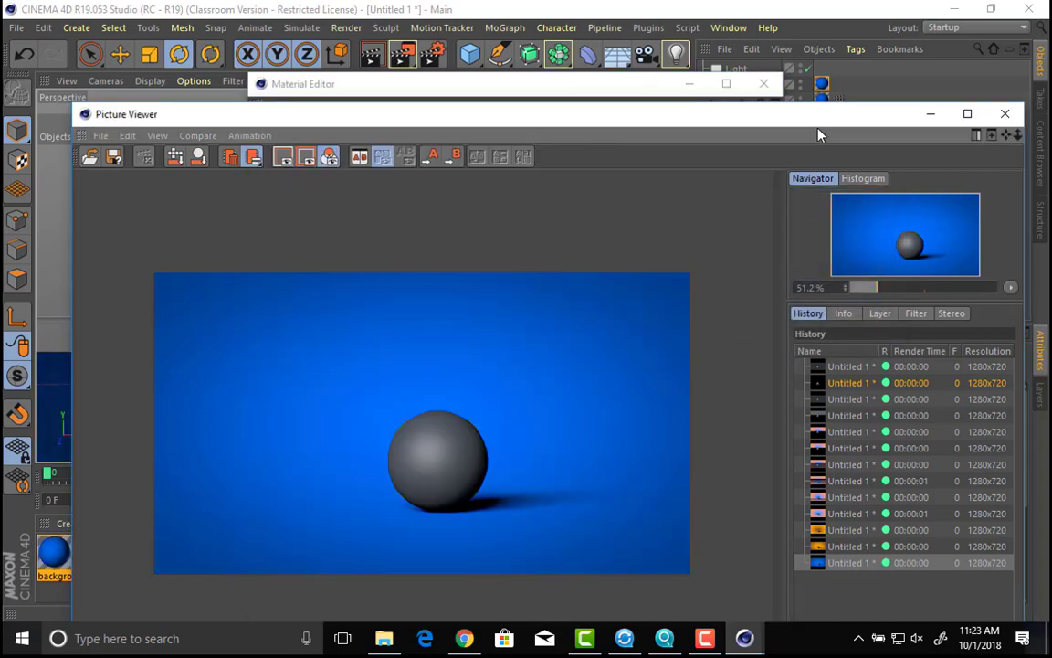
pyautogui.hotkey('shift', 'r')
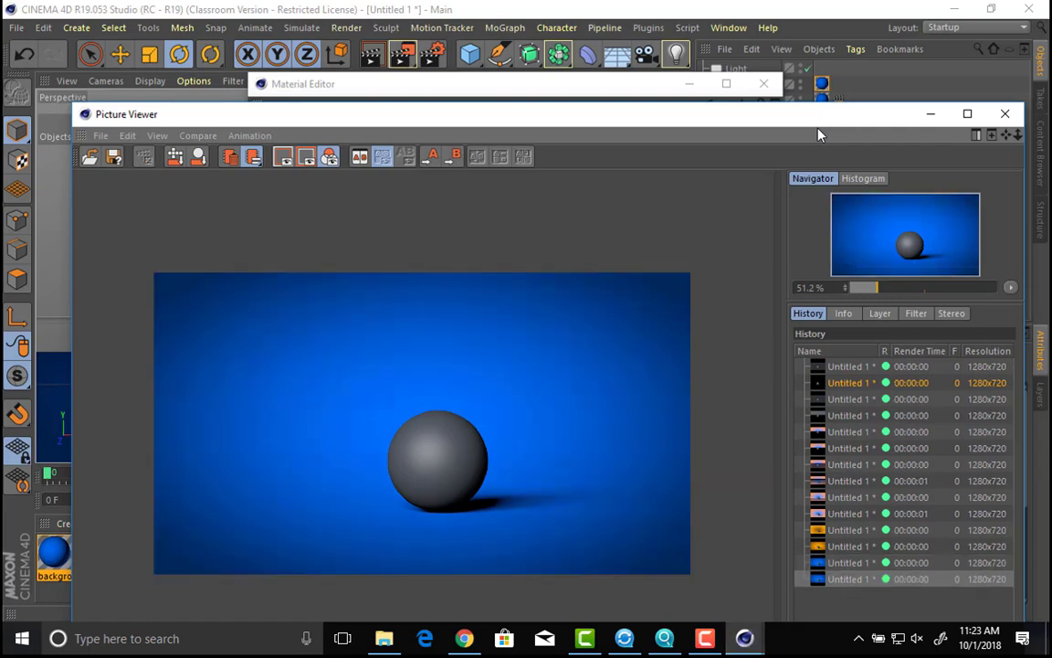
# Step: Close the render and material windows, and duplicate the area light along its X axis to about X 327 cm, Z -1462 cm
pyautogui.click(1005, 113)
pyautogui.click(764, 84)
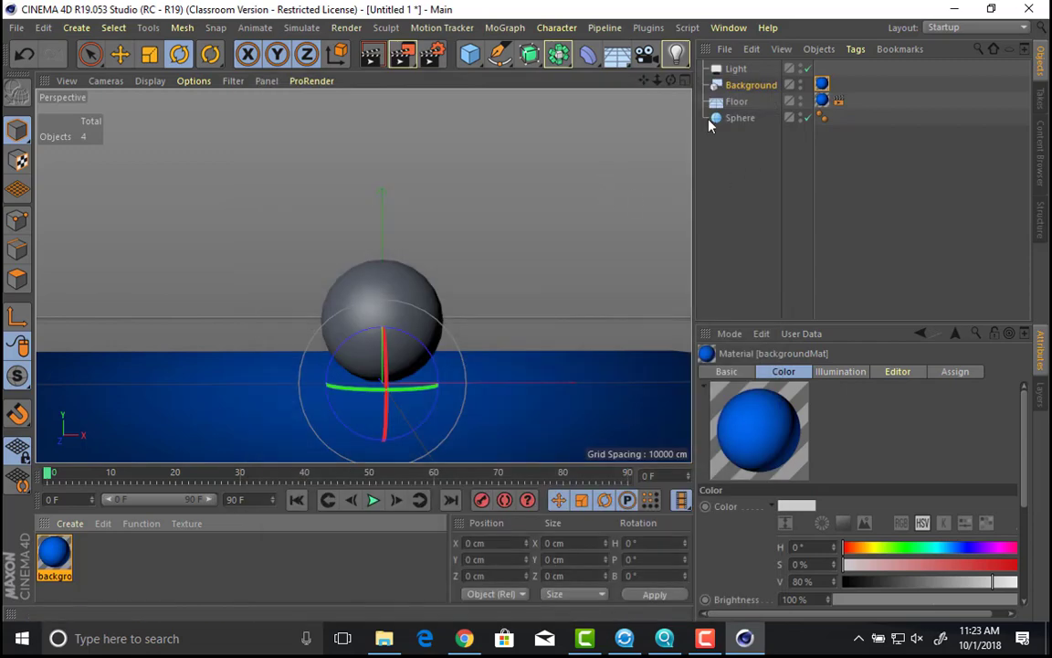
pyautogui.click(735, 69)
pyautogui.keyDown('alt'); pyautogui.moveTo(529, 301); pyautogui.dragTo(326, 304); pyautogui.keyUp('alt')
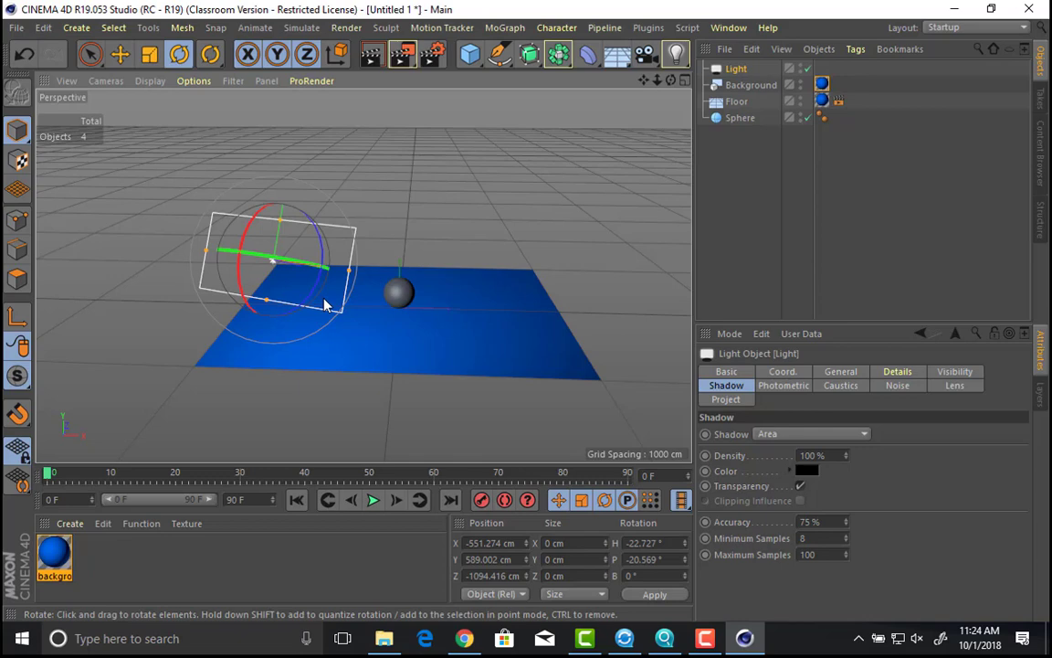
pyautogui.press('e')
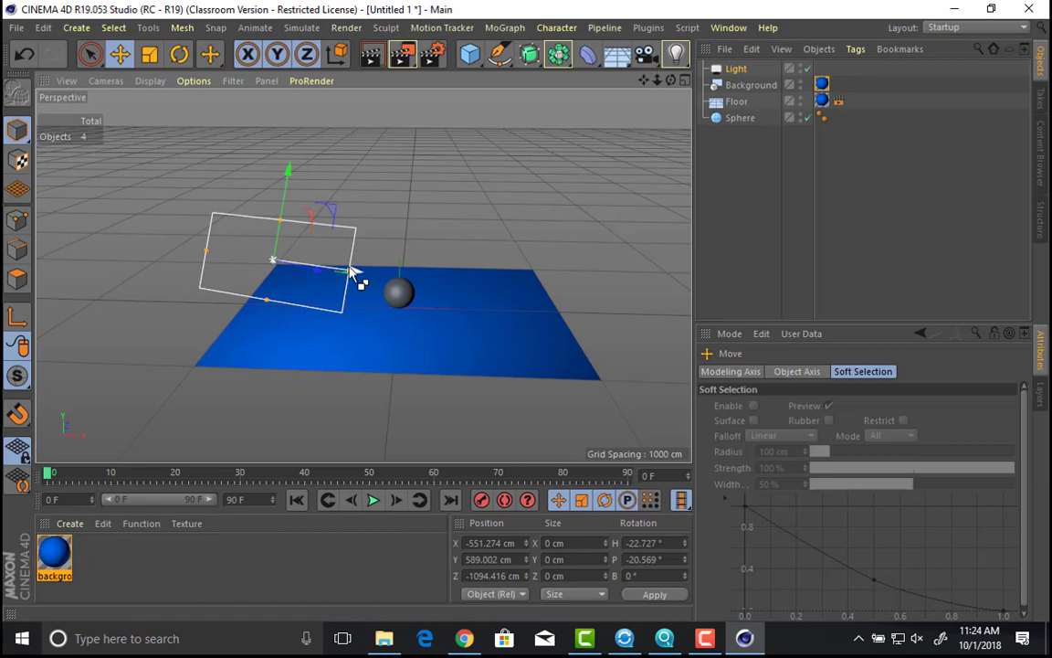
pyautogui.keyDown('ctrl'); pyautogui.moveTo(362, 277); pyautogui.dragTo(564, 300); pyautogui.keyUp('ctrl')
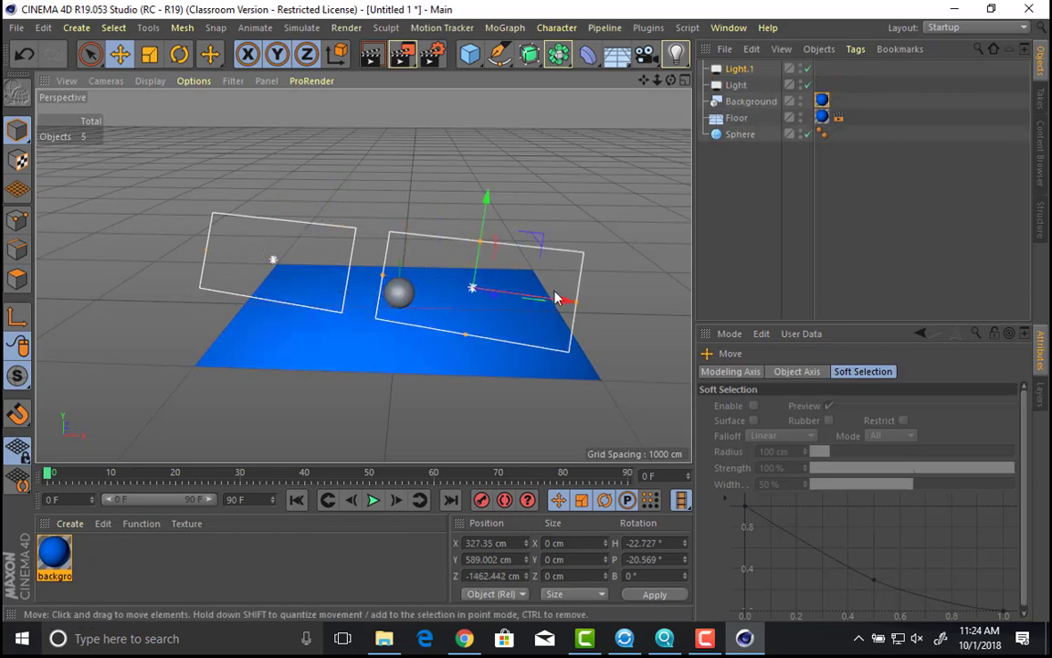
# Step: Rotate and move the duplicate light to about X 713, Y 504, Z -1041 cm, with H 32°, P -18° and B 3°
pyautogui.press('r')
pyautogui.moveTo(526, 268); pyautogui.dragTo(335, 335)
pyautogui.keyDown('alt'); pyautogui.moveTo(373, 380); pyautogui.dragTo(669, 217); pyautogui.keyUp('alt')
pyautogui.press('e')
pyautogui.press('r')
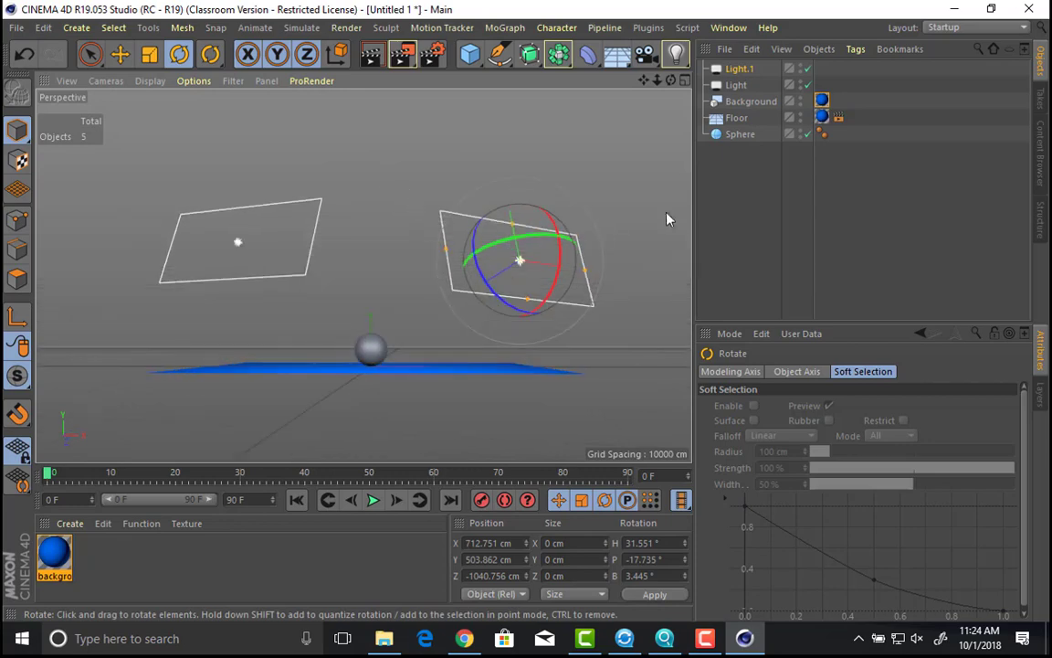
# Step: Set the duplicate light's shadow type to None
pyautogui.click(733, 69)
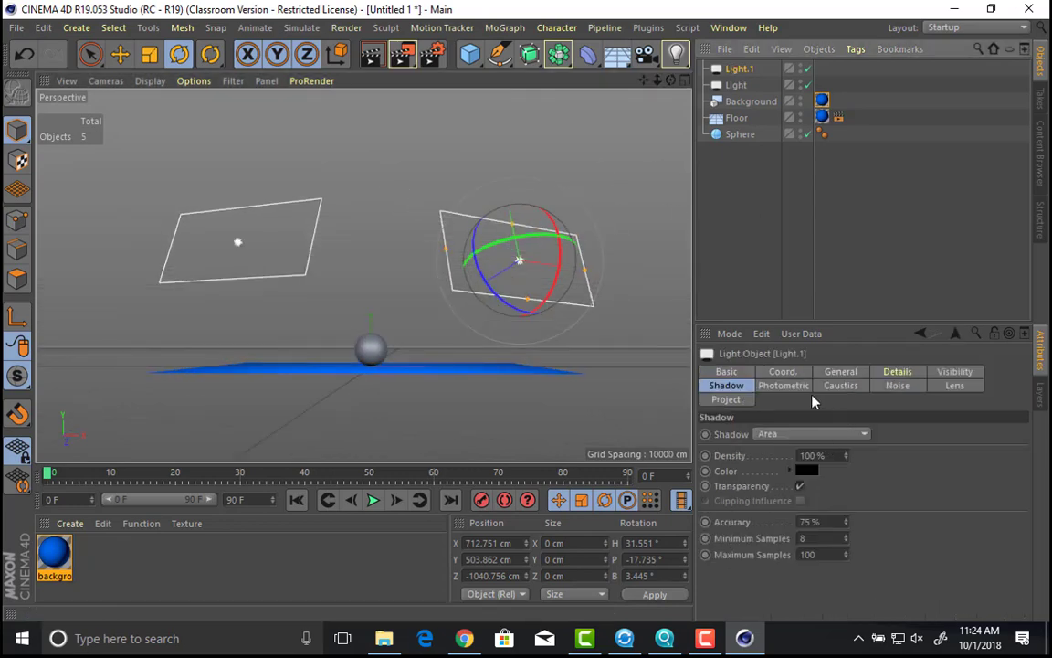
pyautogui.click(812, 434)
pyautogui.click(772, 447)
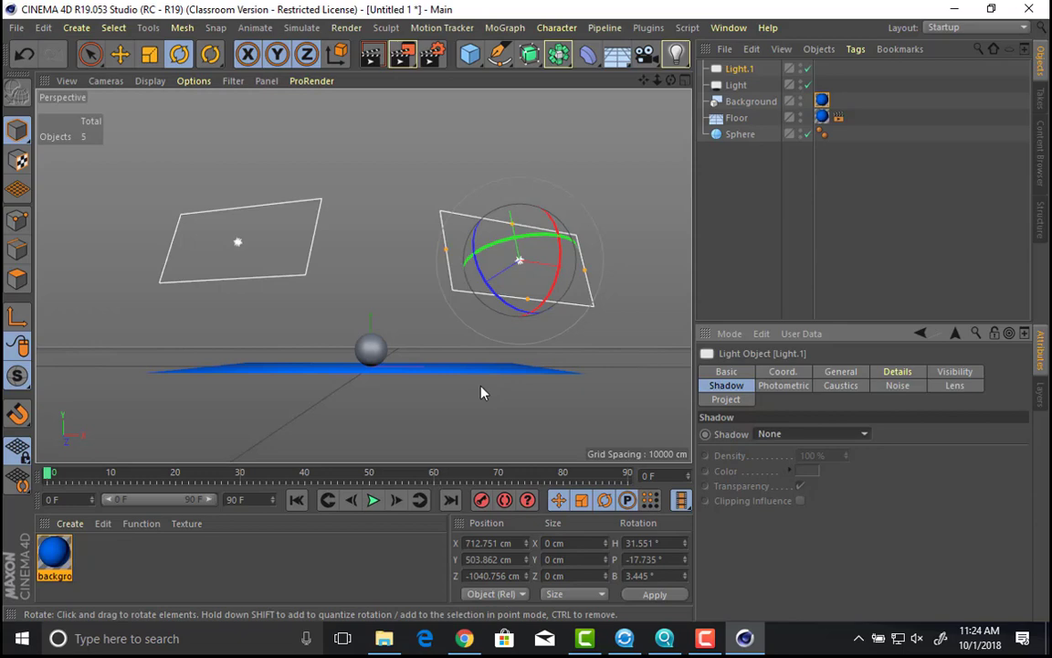
# Step: Render a closer view of the sphere lit by both lights to the Picture Viewer, and close the viewer
pyautogui.scroll(5, 406, 244)
pyautogui.keyDown('alt'); pyautogui.moveTo(456, 265); pyautogui.dragTo(651, 255, button='middle'); pyautogui.keyUp('alt')
pyautogui.scroll(1, 453, 197)
pyautogui.scroll(3, 630, 228)
pyautogui.keyDown('alt'); pyautogui.moveTo(612, 207); pyautogui.dragTo(470, 225, button='middle'); pyautogui.keyUp('alt')
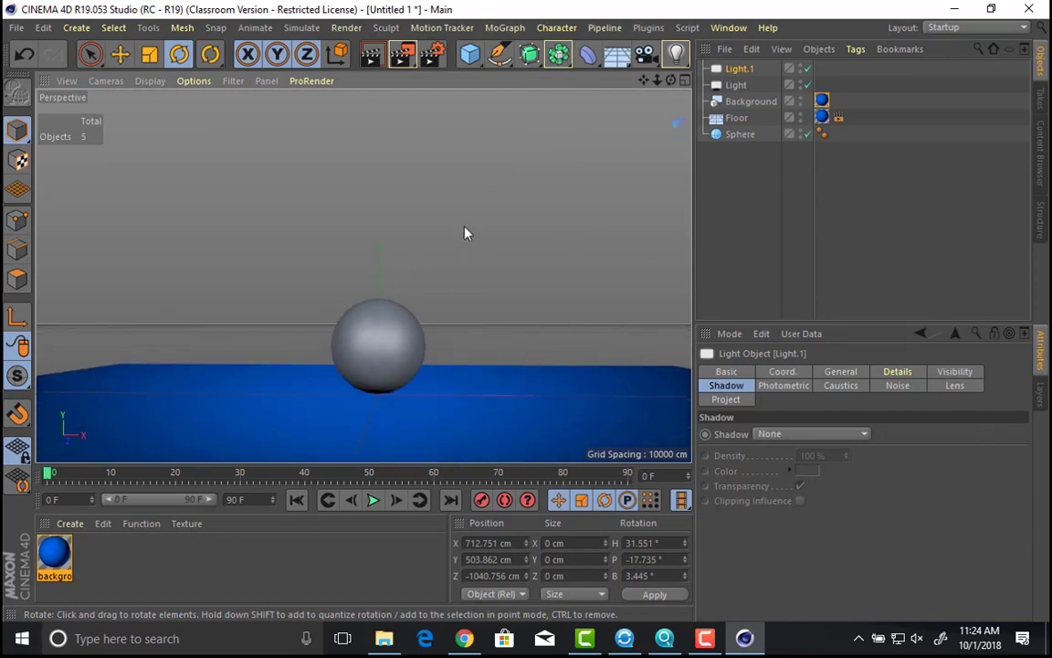
pyautogui.hotkey('shift', 'r')
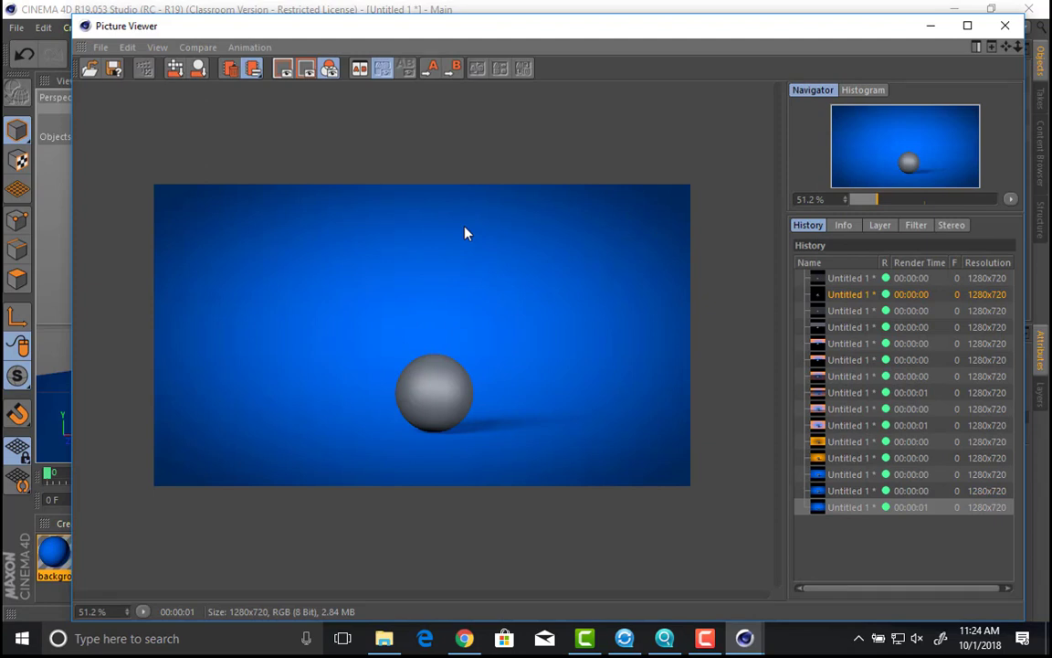
pyautogui.click(1008, 28)
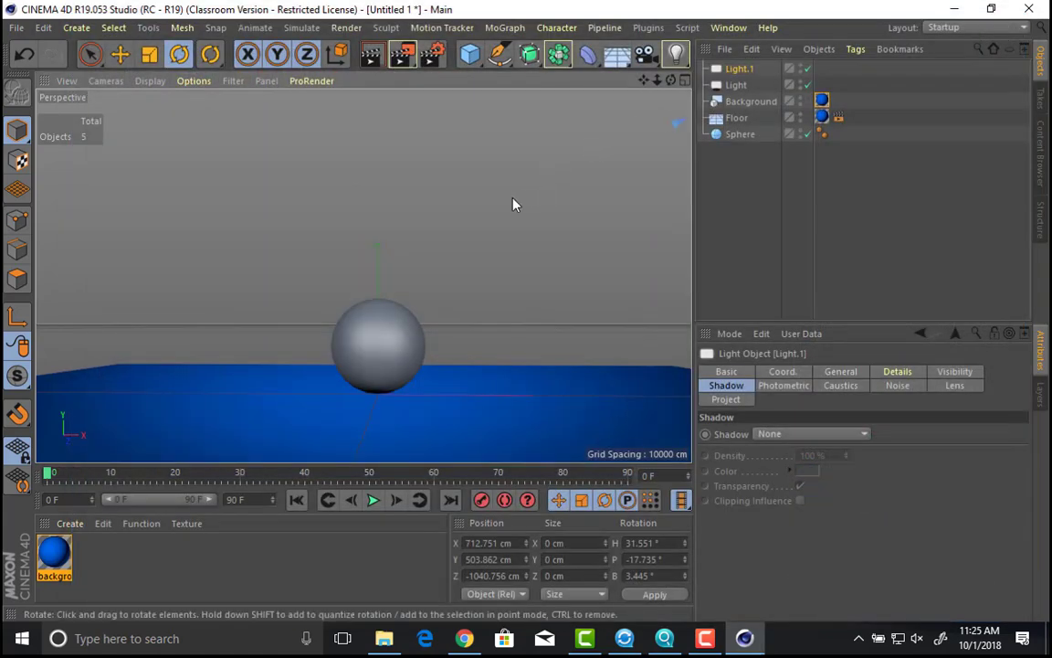
# Step: Shrink the original area light's rectangle to a tiny size around its center
pyautogui.keyDown('alt'); pyautogui.moveTo(550, 195); pyautogui.dragTo(413, 194, button='right'); pyautogui.keyUp('alt')
pyautogui.keyDown('alt'); pyautogui.moveTo(429, 206); pyautogui.dragTo(468, 294, button='middle'); pyautogui.keyUp('alt')
pyautogui.keyDown('alt'); pyautogui.moveTo(469, 294); pyautogui.dragTo(379, 274, button='right'); pyautogui.keyUp('alt')
pyautogui.keyDown('alt'); pyautogui.moveTo(420, 171); pyautogui.dragTo(388, 191, button='middle'); pyautogui.keyUp('alt')
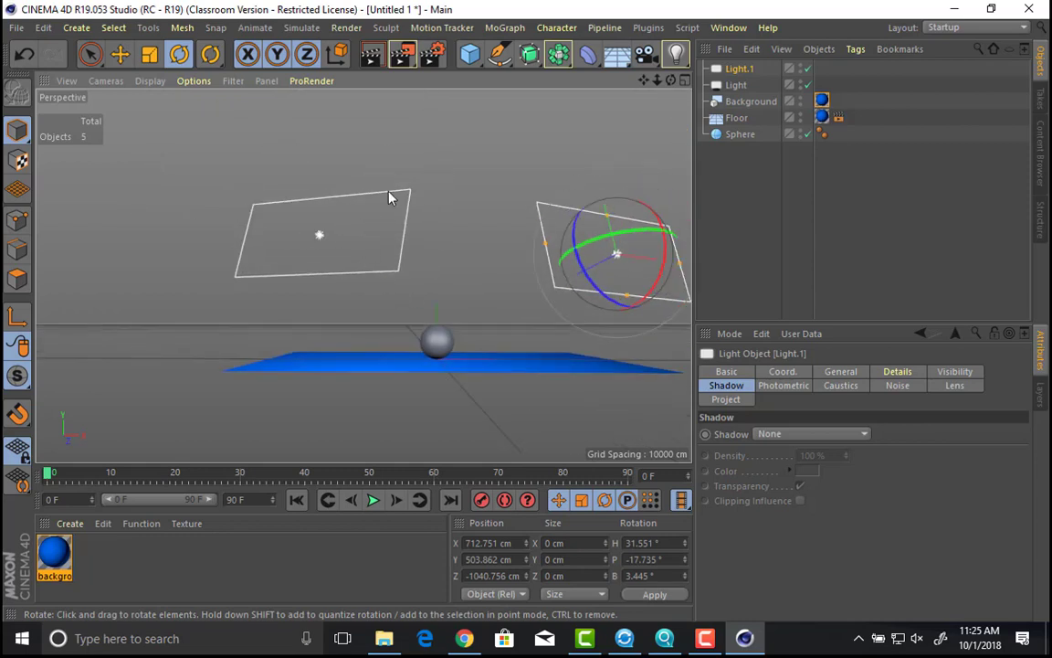
pyautogui.click(389, 198)
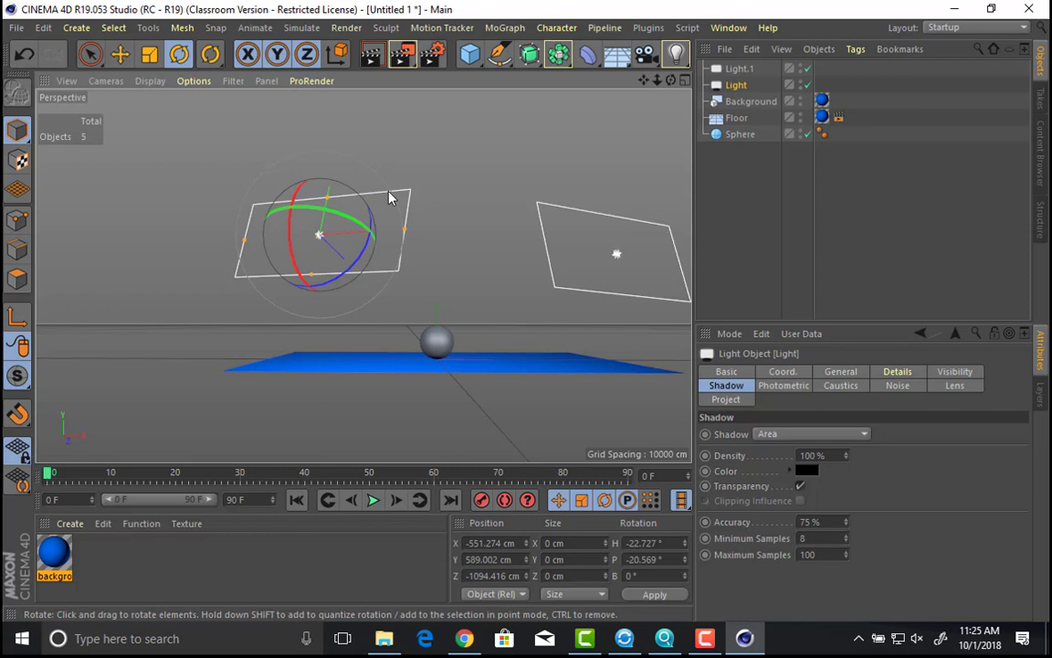
pyautogui.moveTo(383, 233); pyautogui.dragTo(325, 235)
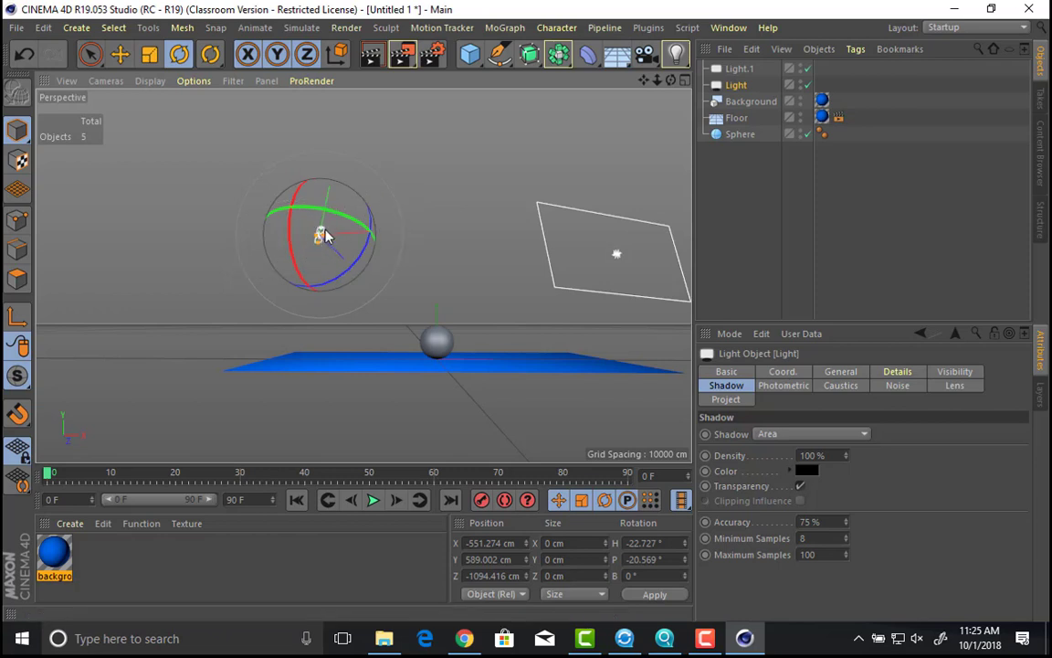
# Step: Disable the duplicate light, and render a close view of the sphere to examine its shadow edge
pyautogui.click(739, 68)
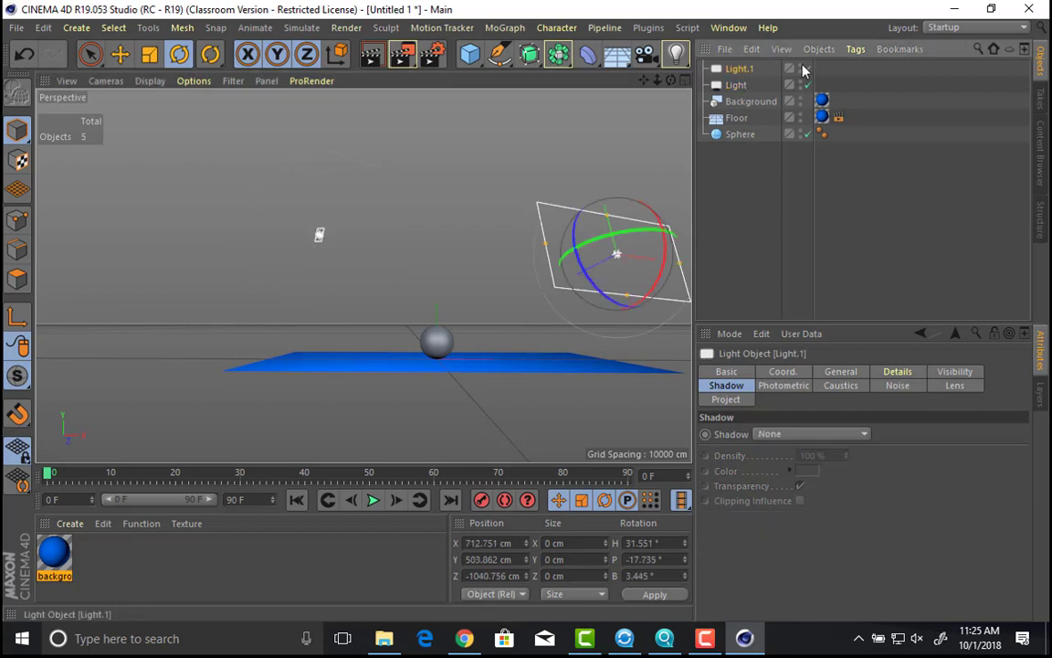
pyautogui.click(808, 69)
pyautogui.keyDown('alt'); pyautogui.moveTo(472, 285); pyautogui.dragTo(231, 306, button='right'); pyautogui.keyUp('alt')
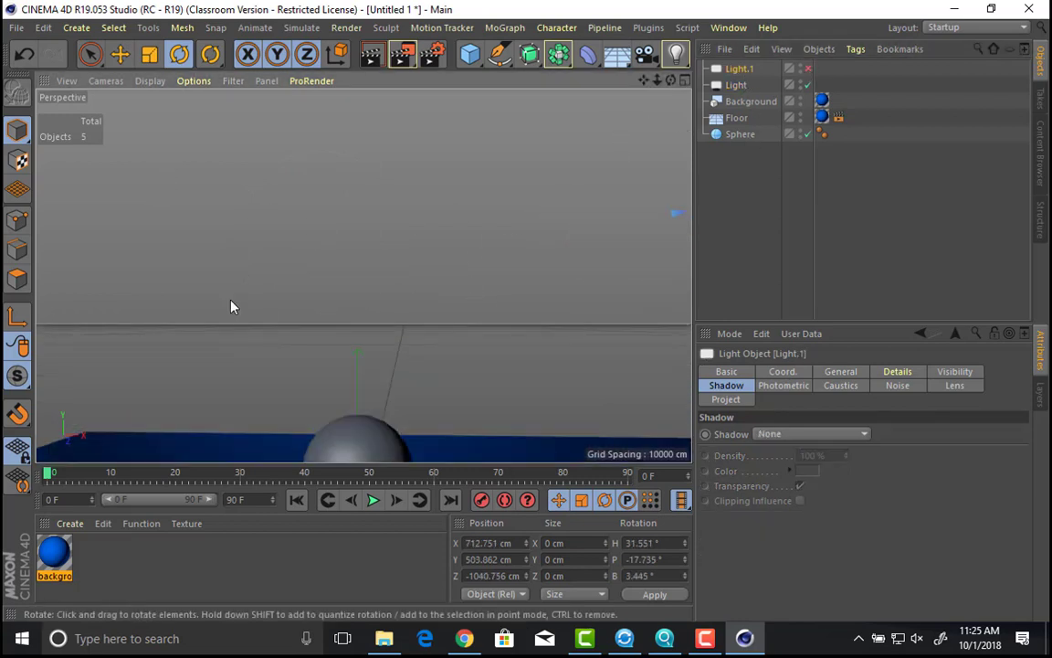
pyautogui.moveTo(379, 341)
pyautogui.keyDown('alt'); pyautogui.mouseDown(button='middle')
pyautogui.moveTo(404, 279)
pyautogui.moveTo(370, 313)
pyautogui.moveTo(389, 270)
pyautogui.moveTo(392, 308)
pyautogui.moveTo(472, 211)
pyautogui.mouseUp(button='middle'); pyautogui.keyUp('alt')
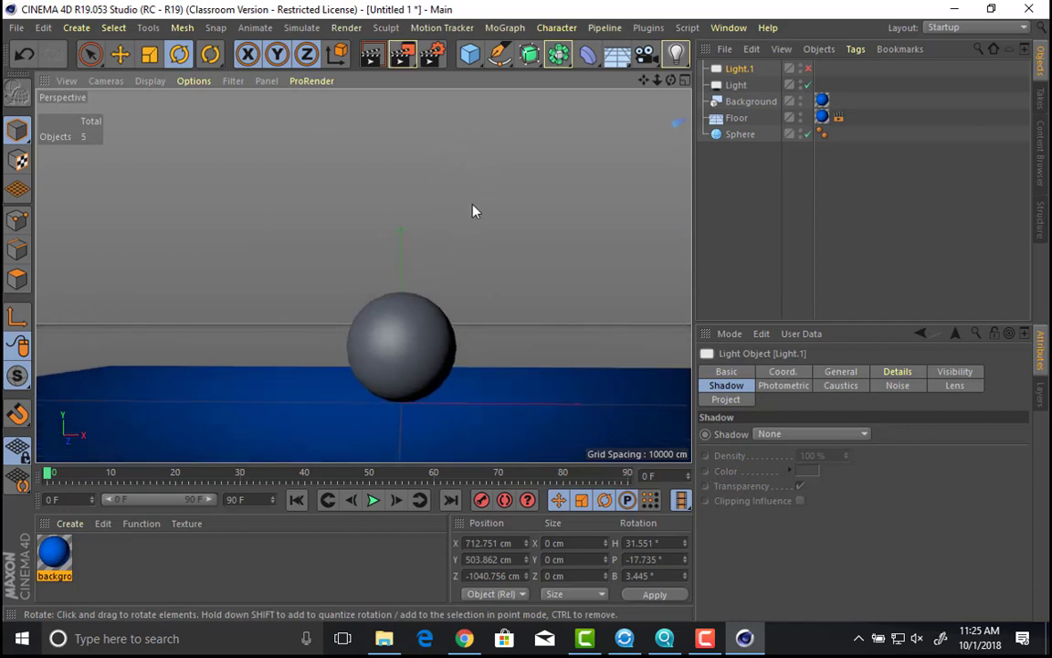
pyautogui.hotkey('shift', 'r')
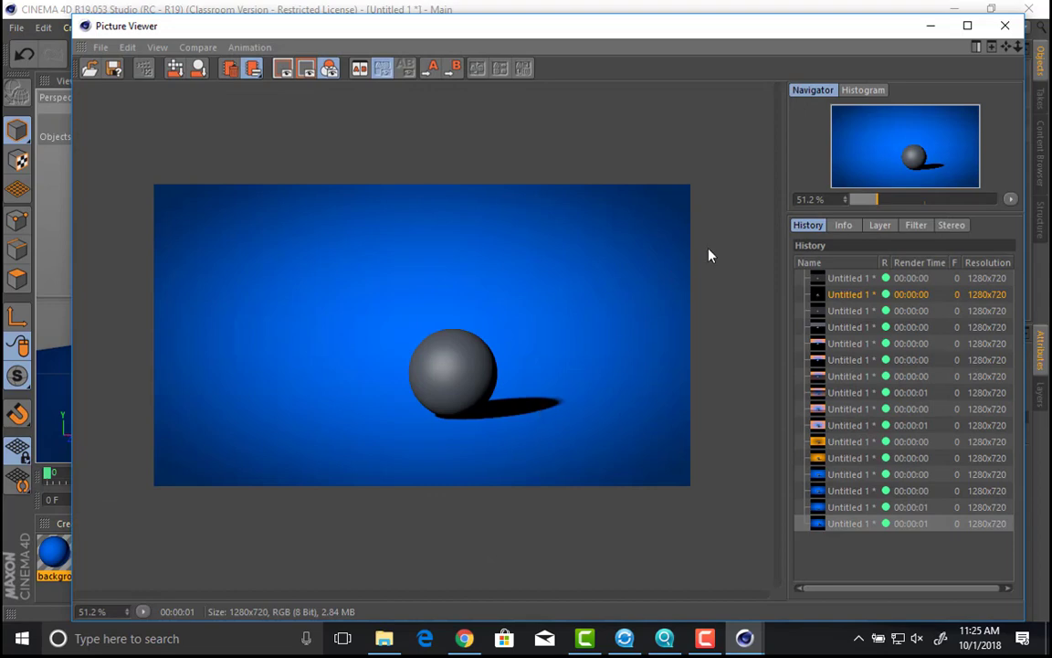
pyautogui.scroll(5, 697, 409)
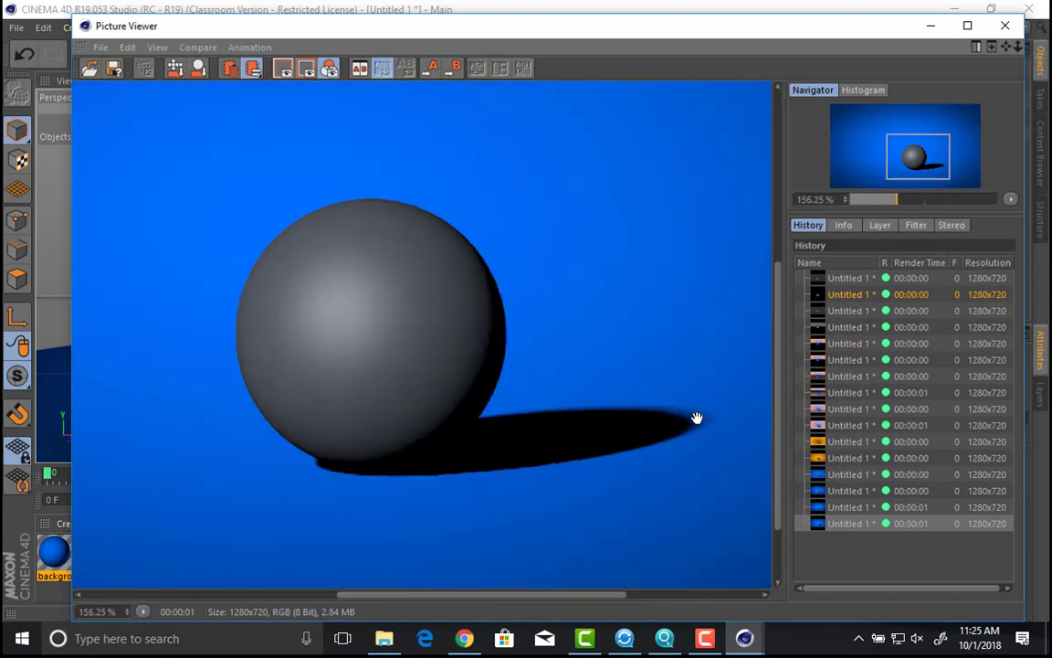
pyautogui.scroll(-2, 669, 395)
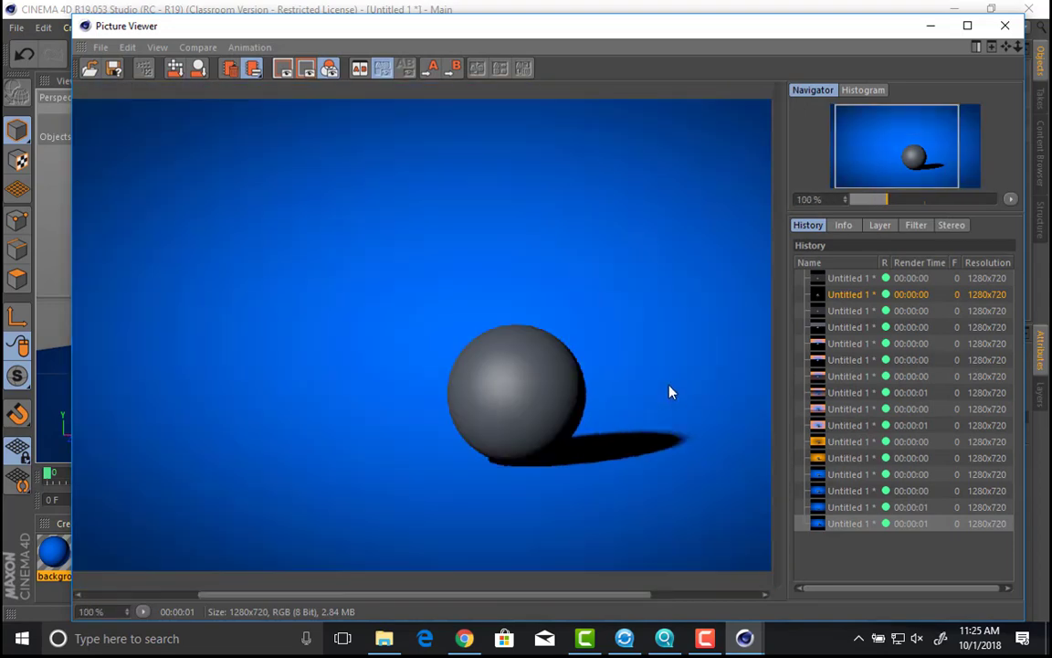
# Step: Enlarge the original area light's rectangle to 855.679 cm by 700.226 cm
pyautogui.scroll(-4, 669, 392)
pyautogui.moveTo(671, 30); pyautogui.dragTo(664, 463)
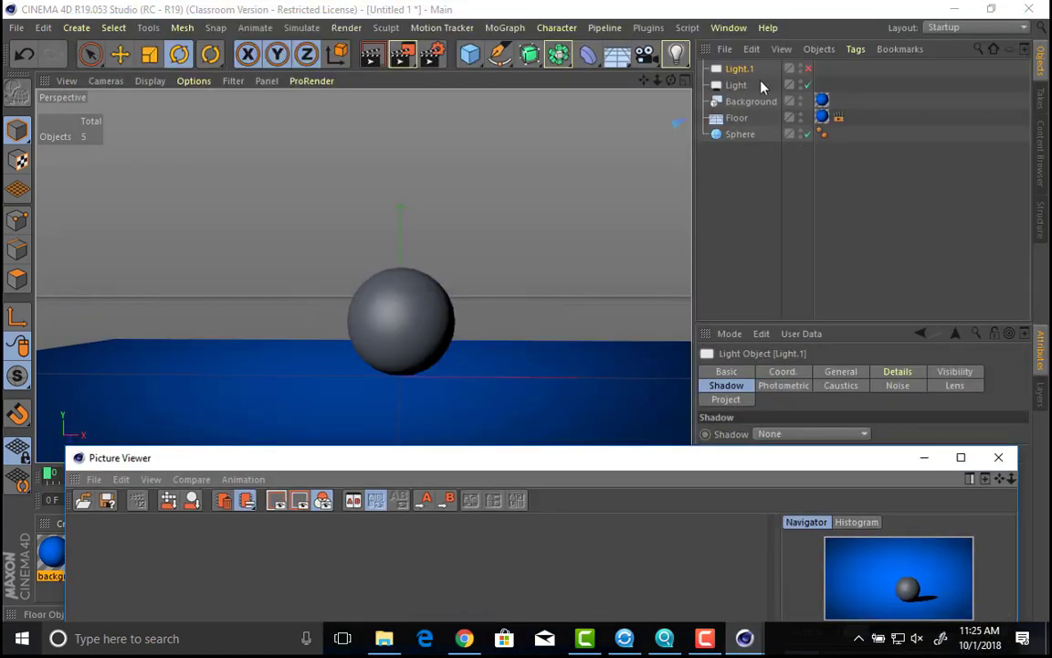
pyautogui.click(746, 86)
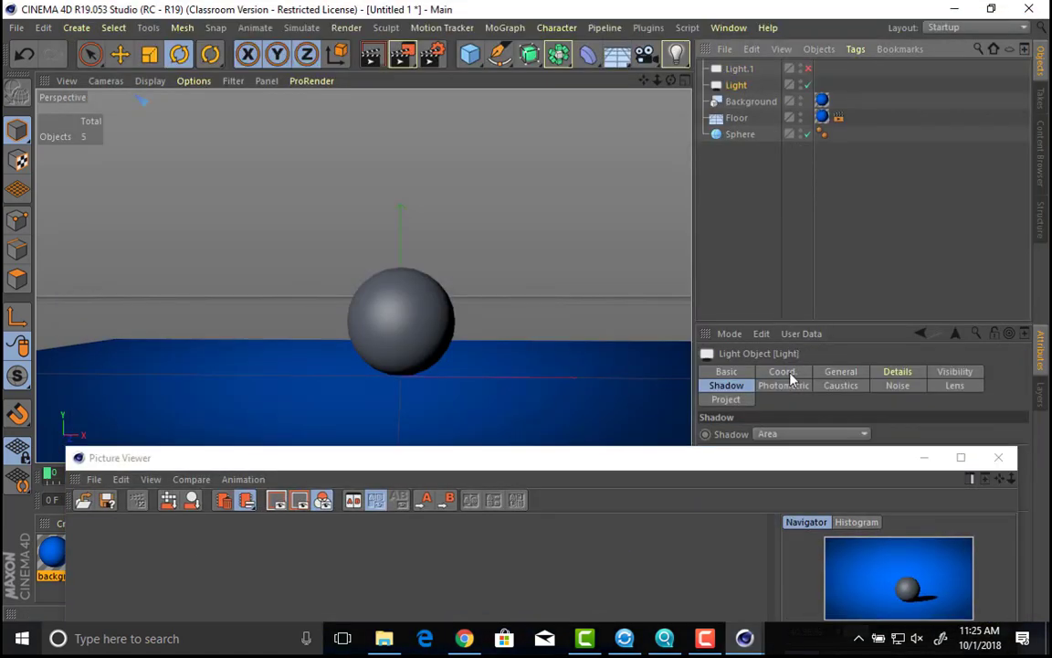
pyautogui.click(785, 372)
pyautogui.click(899, 371)
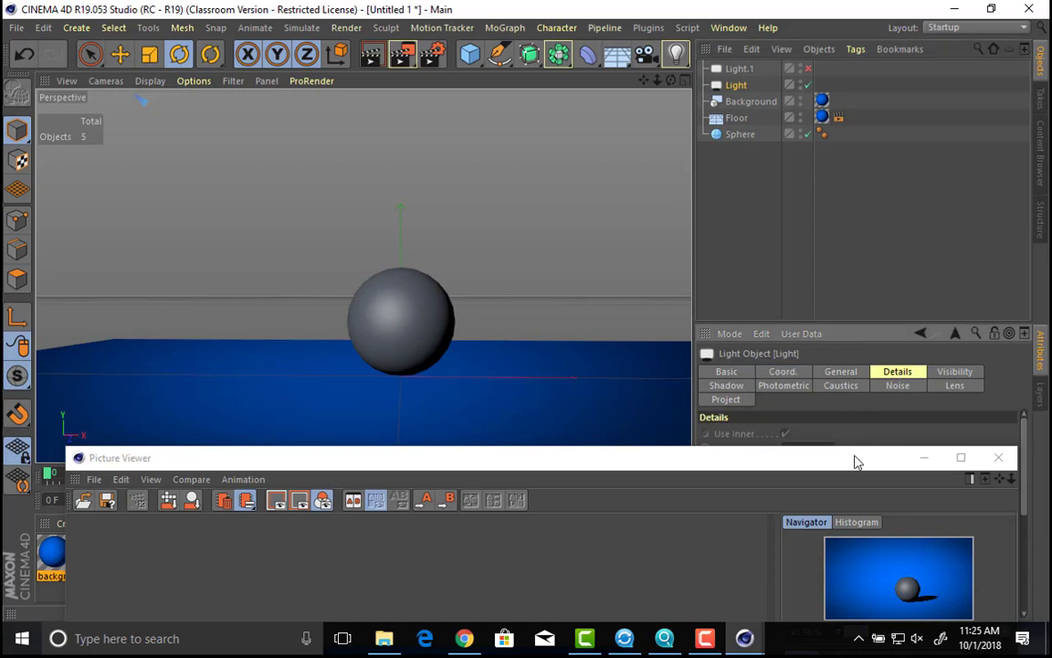
pyautogui.moveTo(853, 458); pyautogui.dragTo(796, 564)
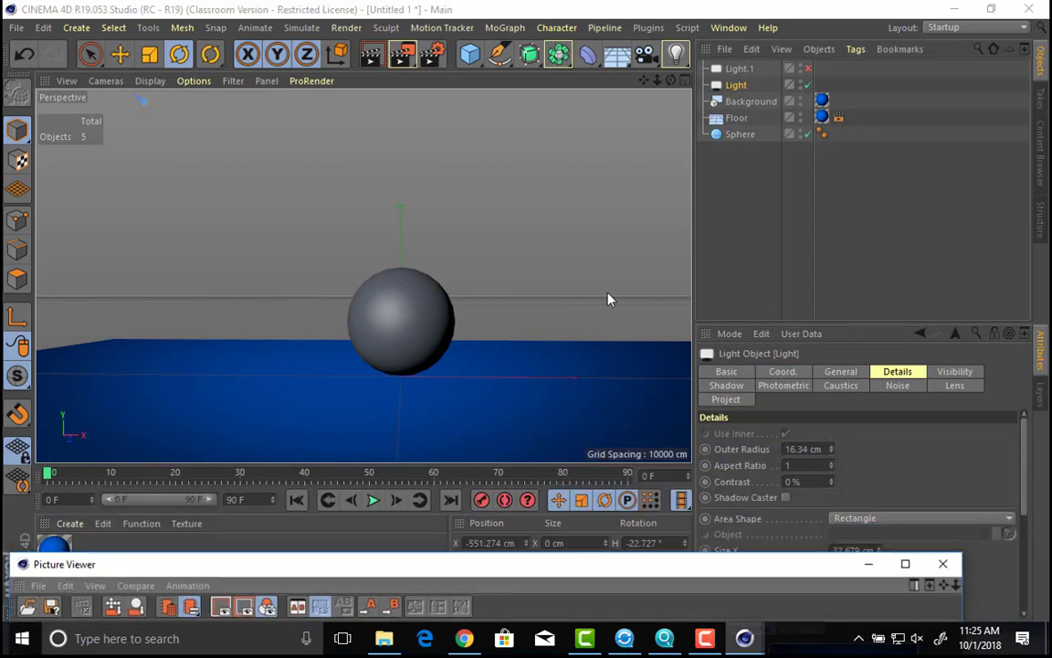
pyautogui.scroll(-3, 869, 447)
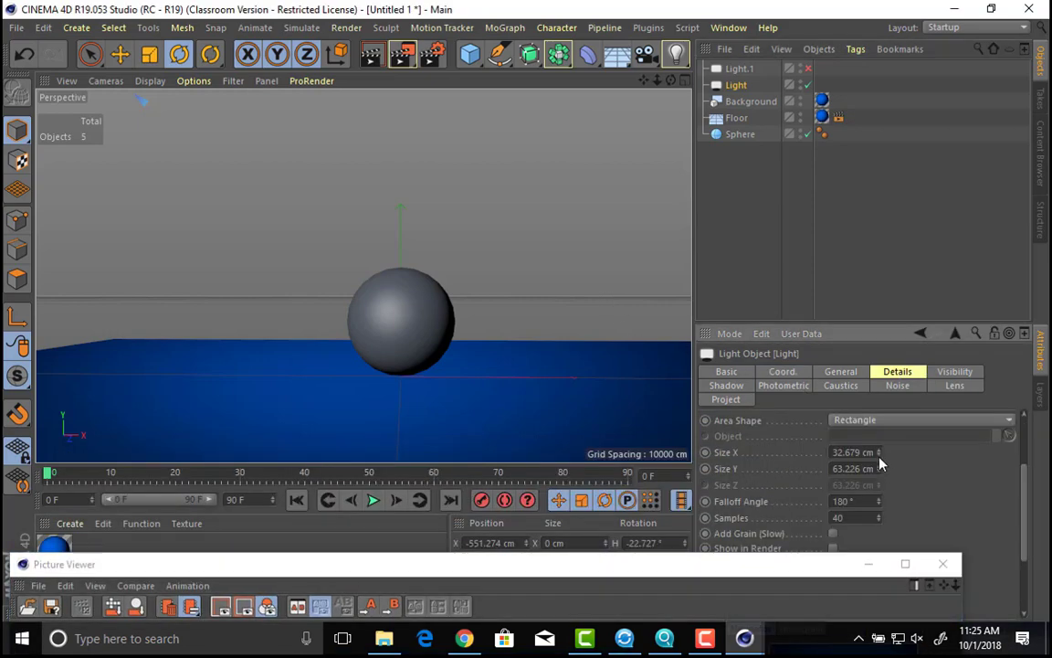
pyautogui.moveTo(878, 452)
pyautogui.mouseDown()
pyautogui.moveTo(879, 439)
pyautogui.moveTo(880, 474)
pyautogui.moveTo(878, 429)
pyautogui.mouseUp()
# Step: Render the sphere lit by the enlarged area light, examine its shadow edge up close, and close the Picture Viewer
pyautogui.moveTo(686, 564); pyautogui.dragTo(735, 62)
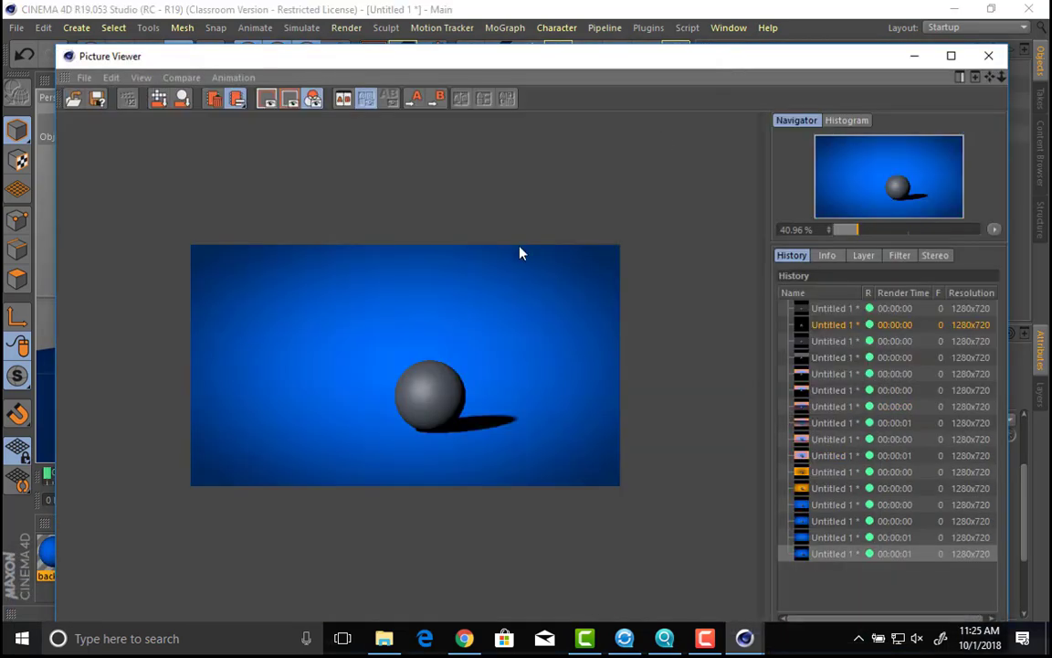
pyautogui.hotkey('shift', 'r')
pyautogui.scroll(4, 505, 429)
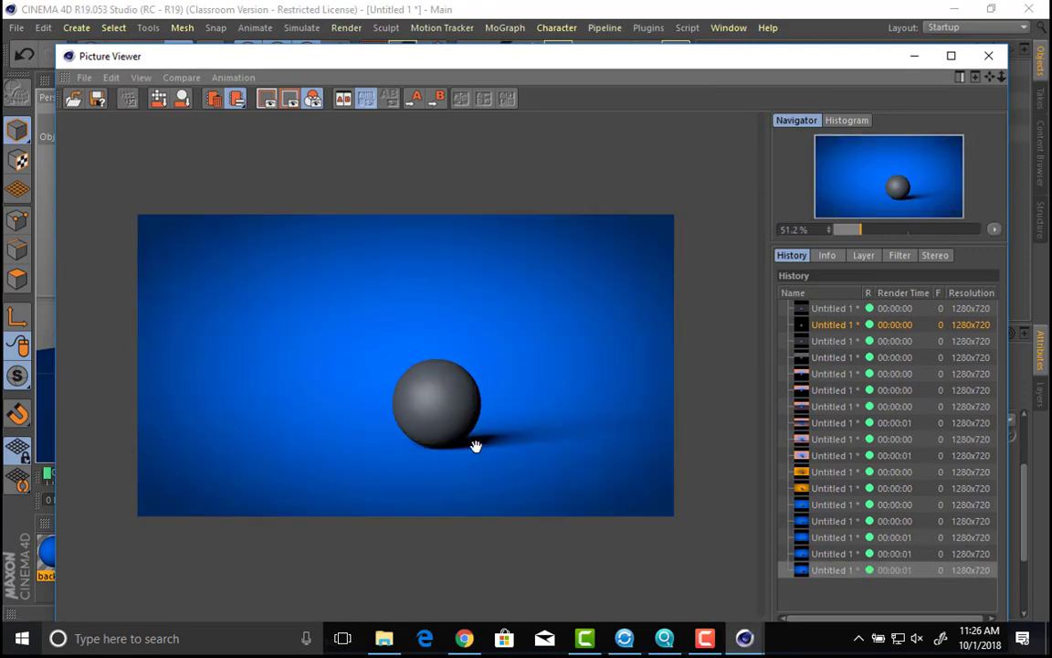
pyautogui.moveTo(505, 477); pyautogui.dragTo(390, 383)
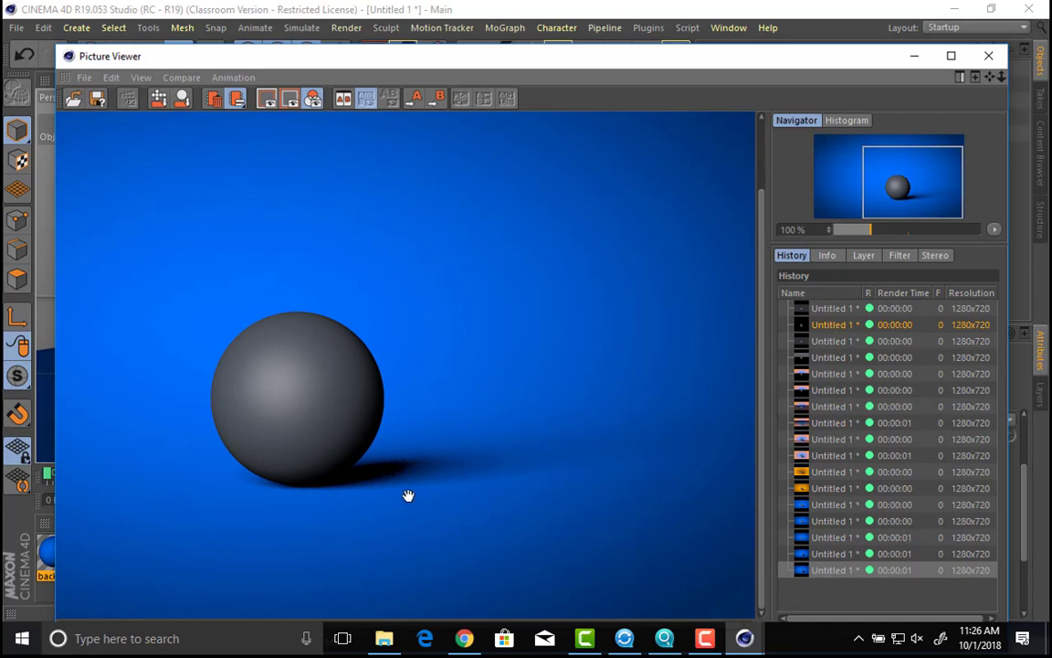
pyautogui.scroll(-1, 368, 447)
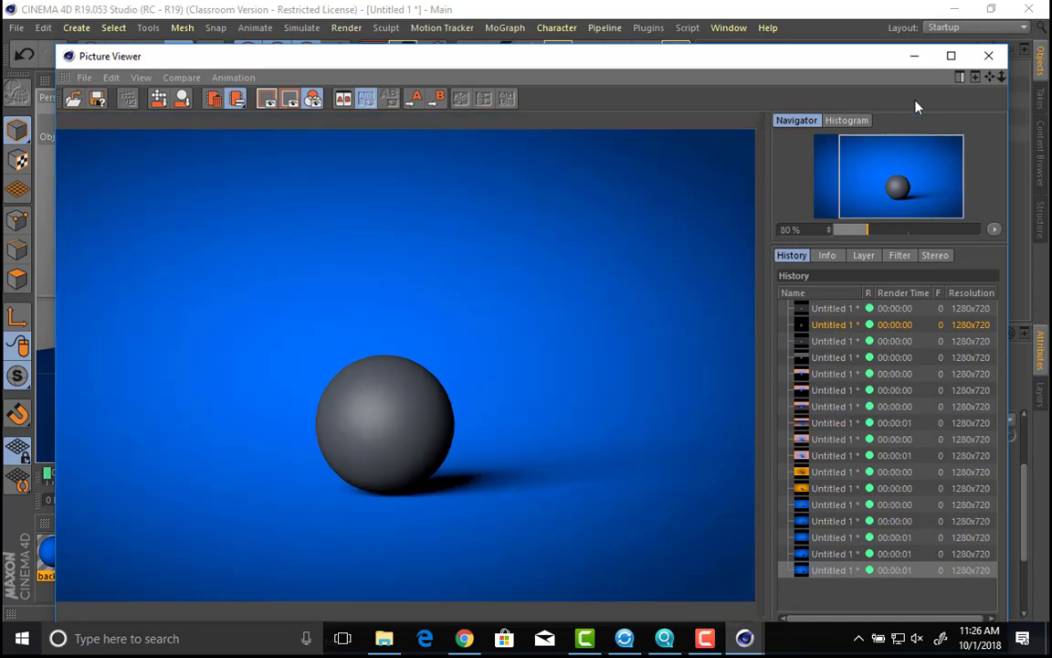
pyautogui.click(989, 56)
# Step: Adjust the original area light's intensity, ending at 137%
pyautogui.scroll(-4, 560, 238)
pyautogui.keyDown('alt'); pyautogui.moveTo(560, 236); pyautogui.dragTo(562, 215); pyautogui.keyUp('alt')
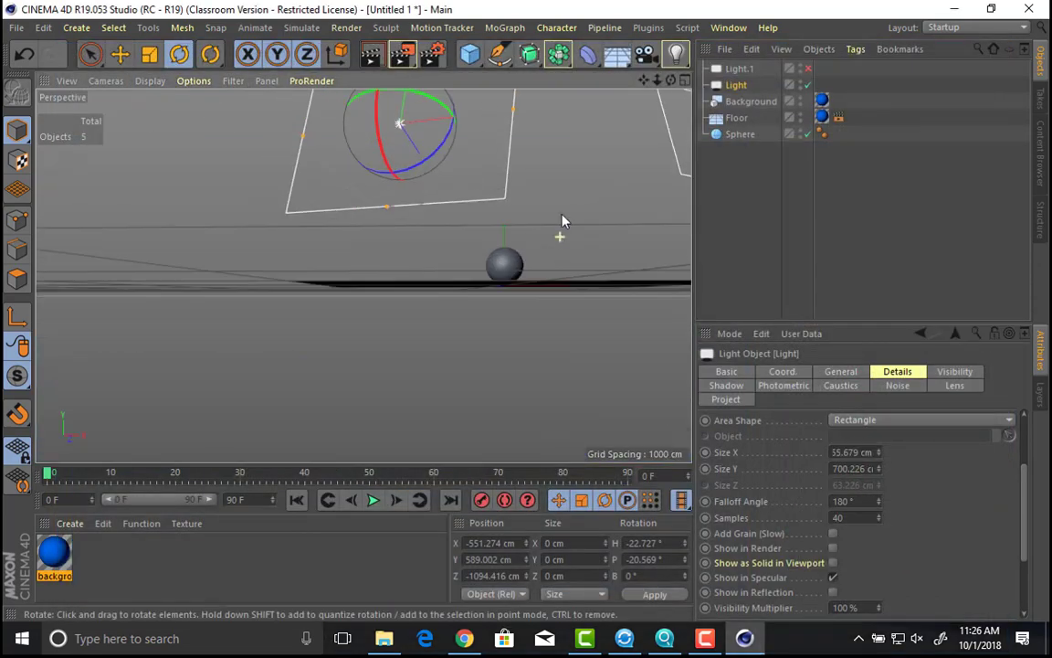
pyautogui.keyDown('alt'); pyautogui.moveTo(365, 275); pyautogui.dragTo(392, 263); pyautogui.keyUp('alt')
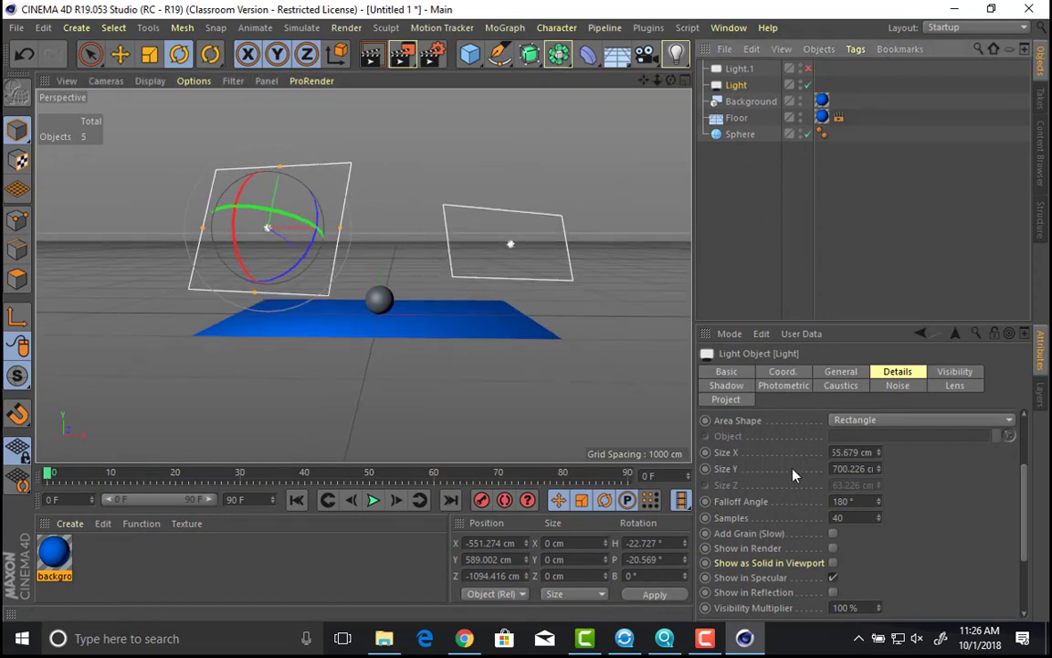
pyautogui.click(839, 372)
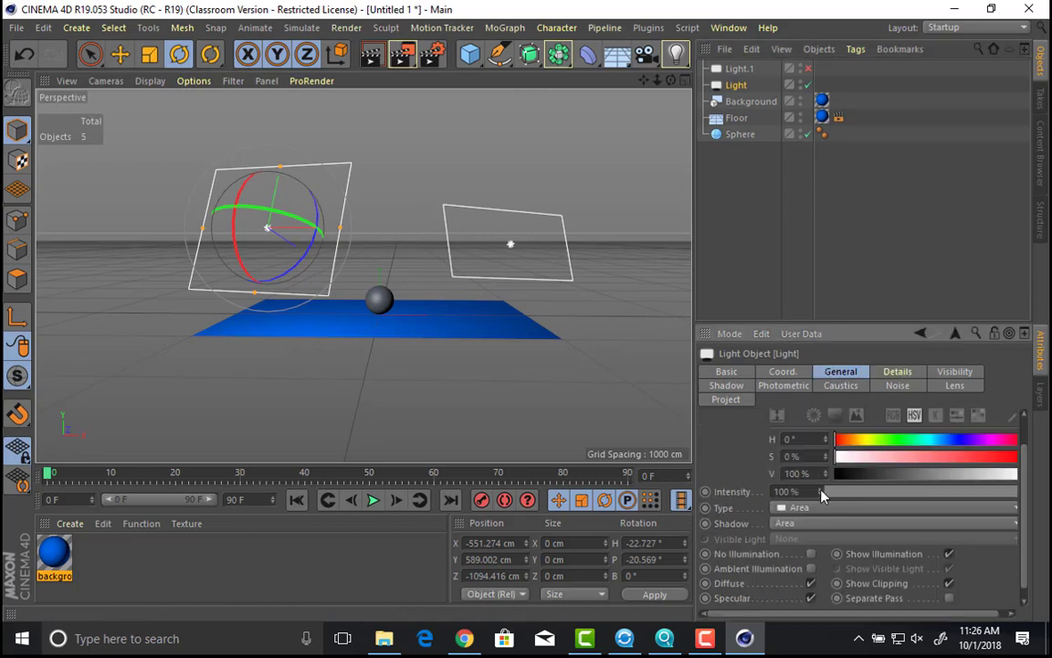
pyautogui.moveTo(822, 494); pyautogui.dragTo(914, 475)
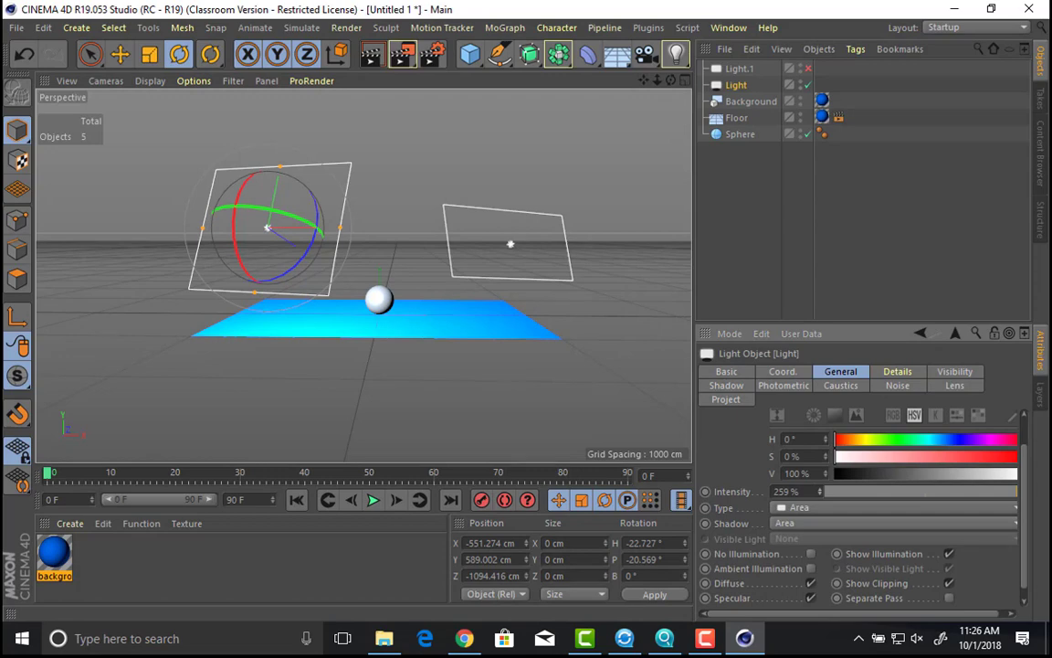
pyautogui.moveTo(821, 492); pyautogui.dragTo(821, 546)
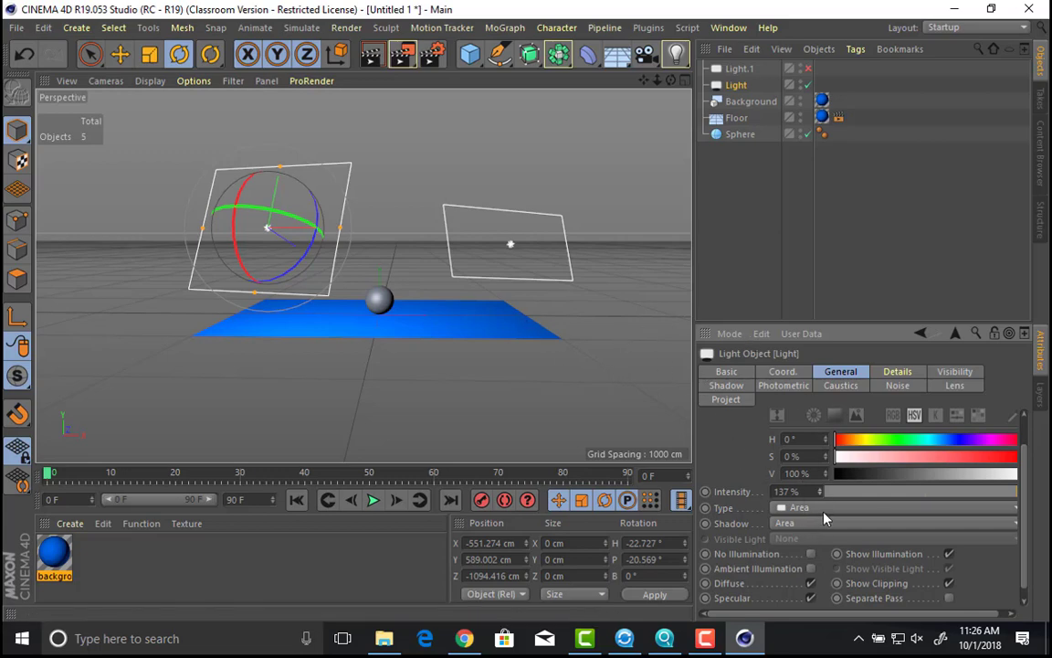
# Step: Set the original area light's falloff to Inverse Square (Physically Accurate)
pyautogui.scroll(-1, 717, 480)
pyautogui.click(897, 371)
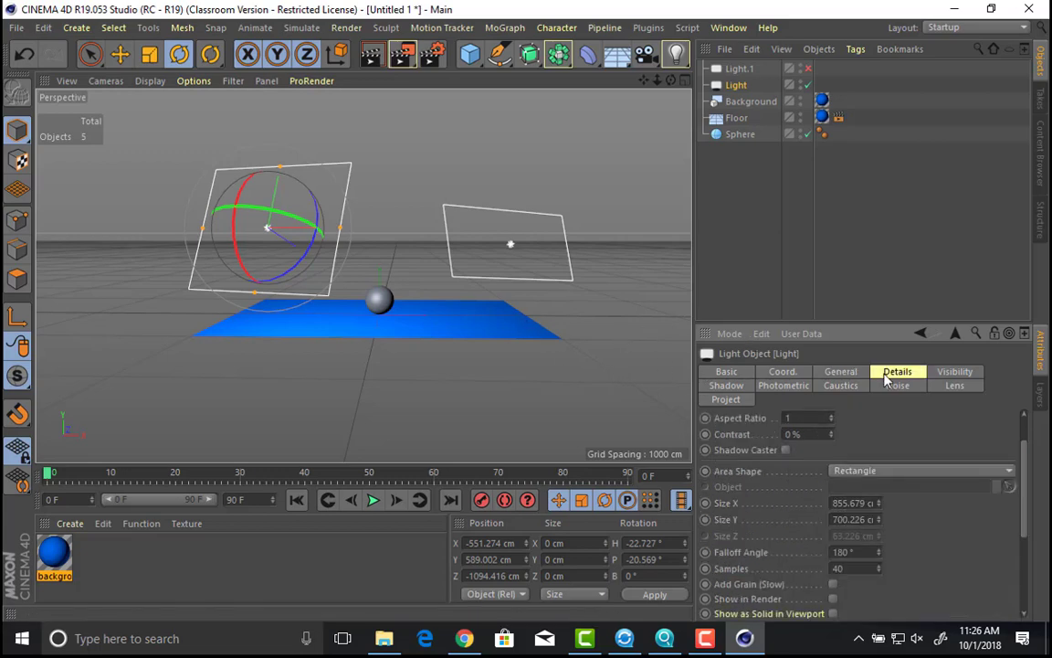
pyautogui.scroll(-5, 815, 541)
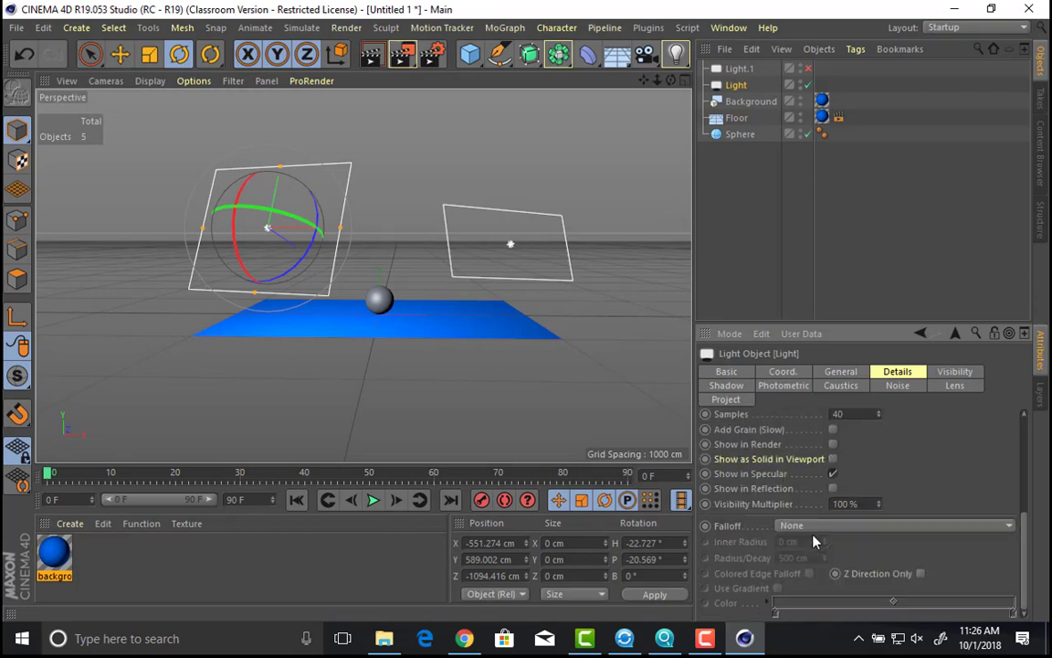
pyautogui.click(812, 526)
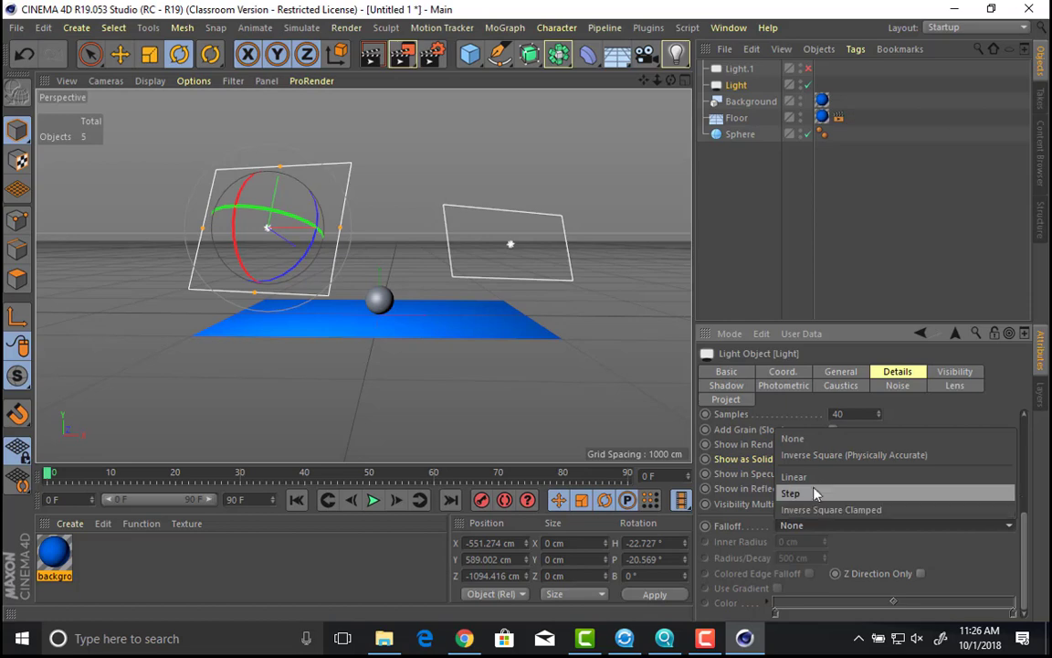
pyautogui.click(839, 459)
# Step: Render a closer view of the sphere with the new falloff, and narrow and move the Picture Viewer to uncover the light settings
pyautogui.keyDown('alt'); pyautogui.moveTo(418, 434); pyautogui.dragTo(672, 433, button='right'); pyautogui.keyUp('alt')
pyautogui.keyDown('alt'); pyautogui.moveTo(440, 451); pyautogui.dragTo(475, 364, button='middle'); pyautogui.keyUp('alt')
pyautogui.keyDown('alt'); pyautogui.moveTo(474, 363); pyautogui.dragTo(624, 421, button='right'); pyautogui.keyUp('alt')
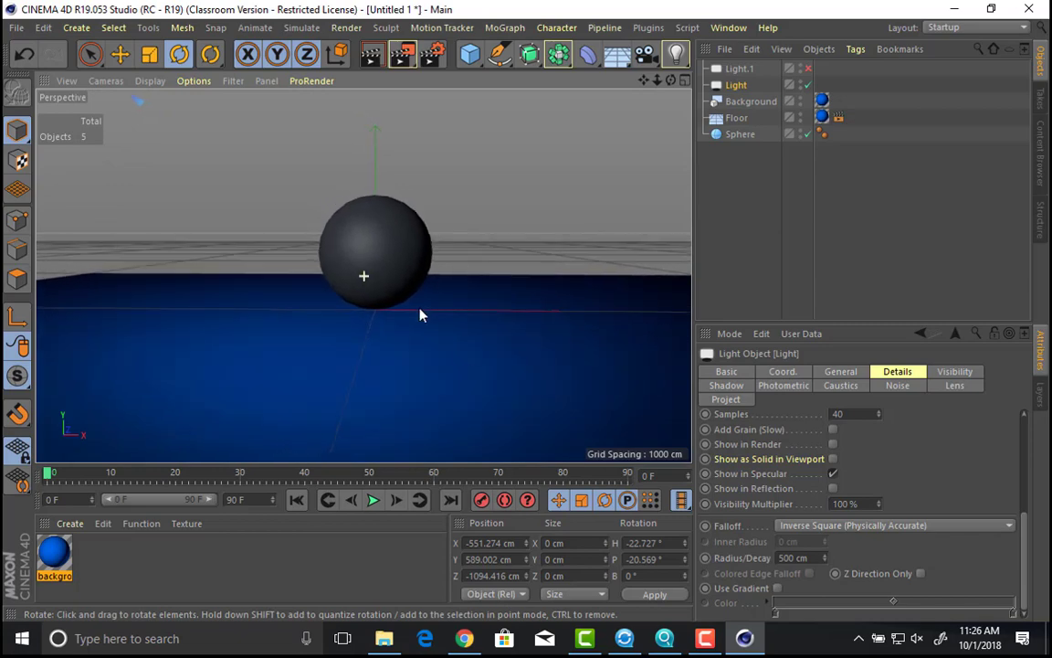
pyautogui.hotkey('shift', 'r')
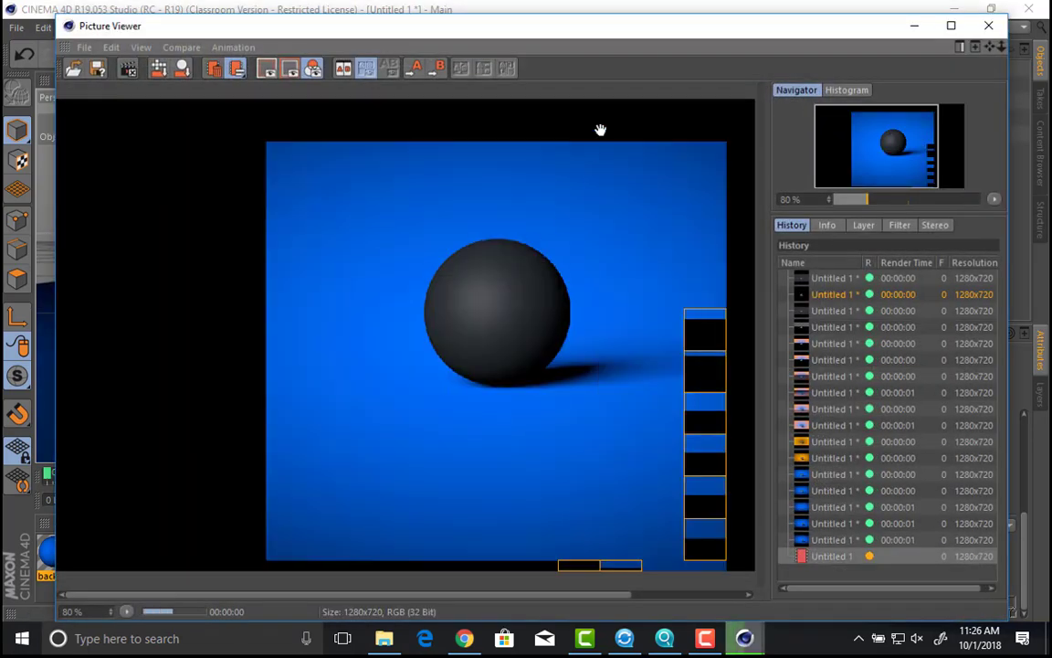
pyautogui.moveTo(715, 37); pyautogui.dragTo(489, 32)
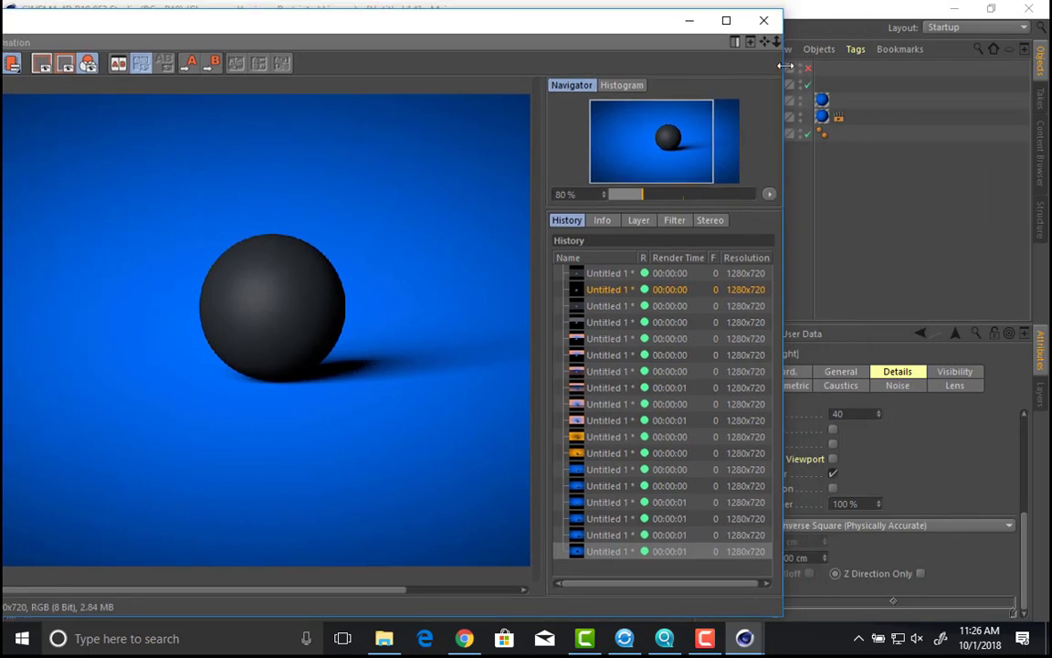
pyautogui.moveTo(782, 71); pyautogui.dragTo(517, 57)
pyautogui.moveTo(374, 20); pyautogui.dragTo(689, 31)
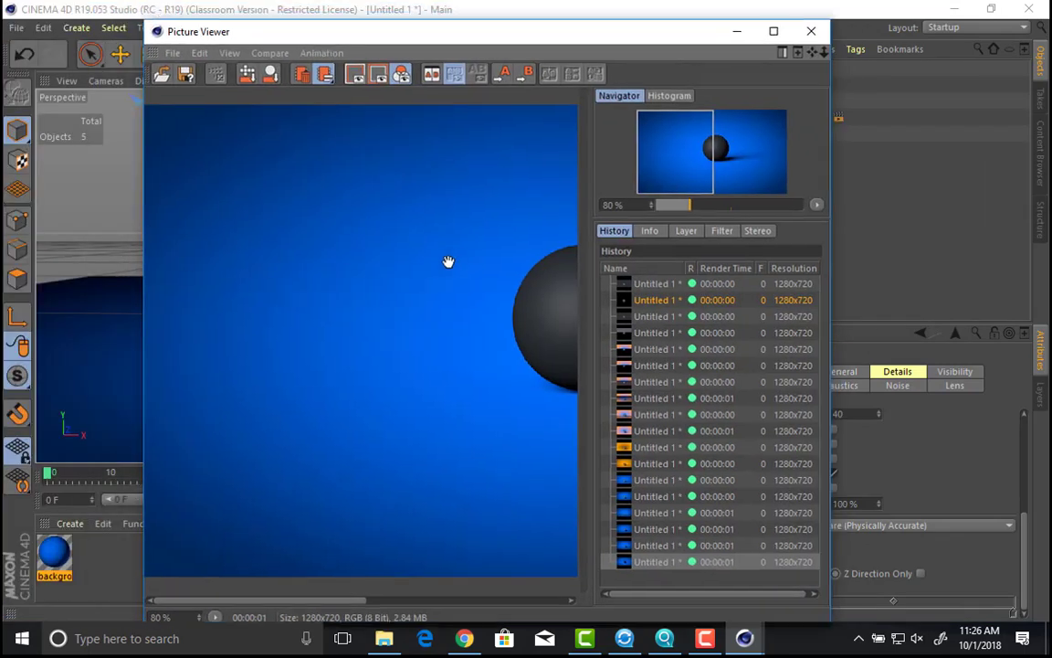
pyautogui.scroll(-3, 448, 262)
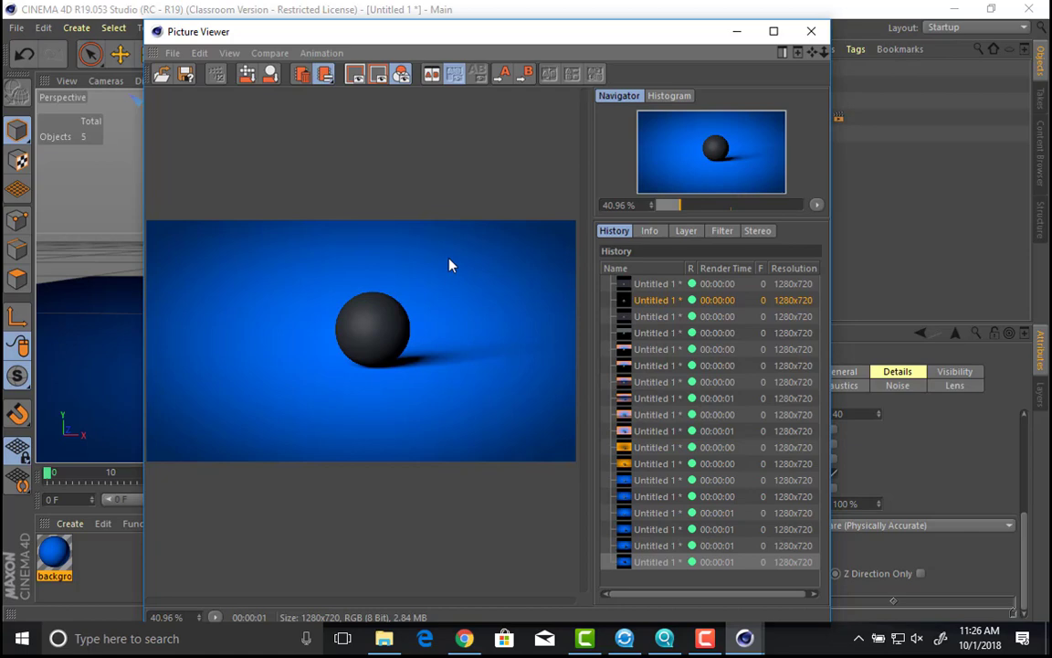
pyautogui.moveTo(547, 34); pyautogui.dragTo(395, 31)
# Step: Keep the Inverse Square falloff and test the original light at 556% and 449% intensity, rendering each setting
pyautogui.click(879, 526)
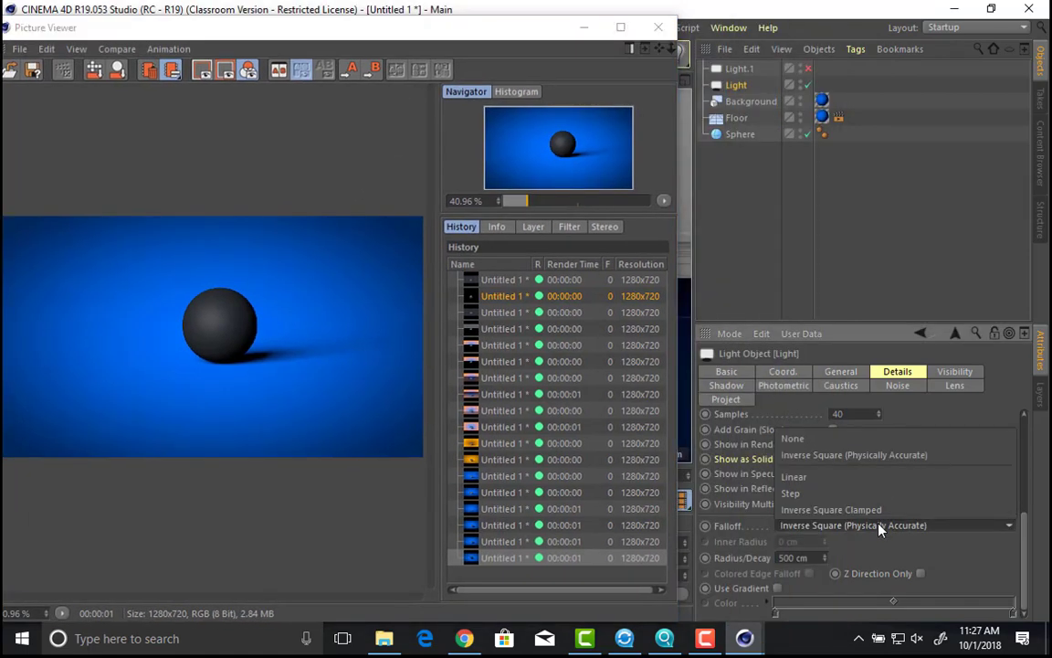
pyautogui.click(828, 454)
pyautogui.click(840, 370)
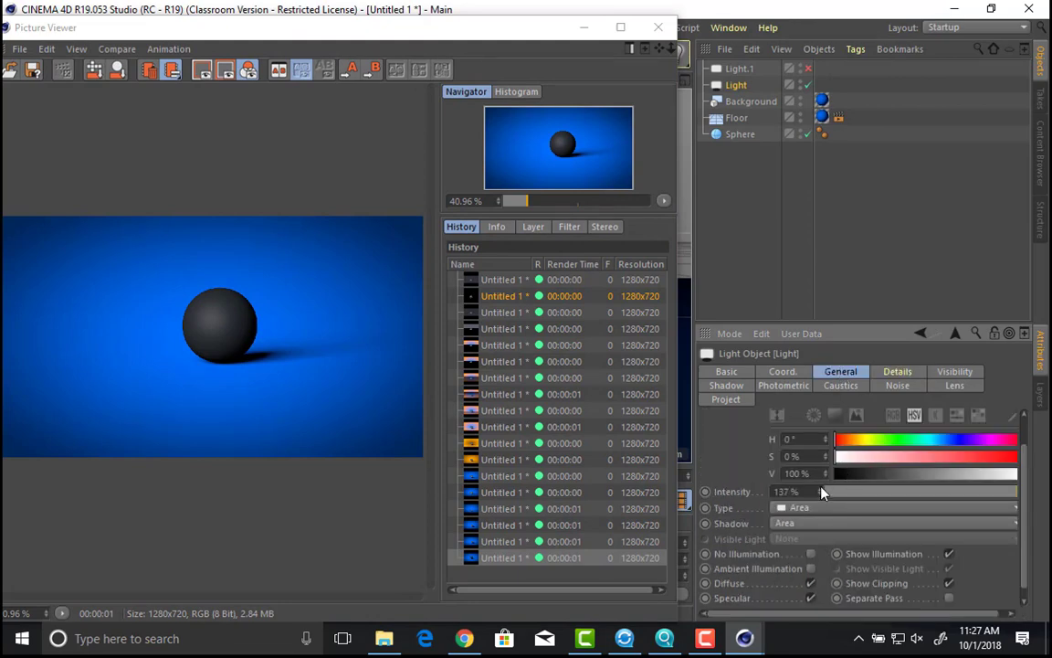
pyautogui.moveTo(818, 492); pyautogui.dragTo(677, 493)
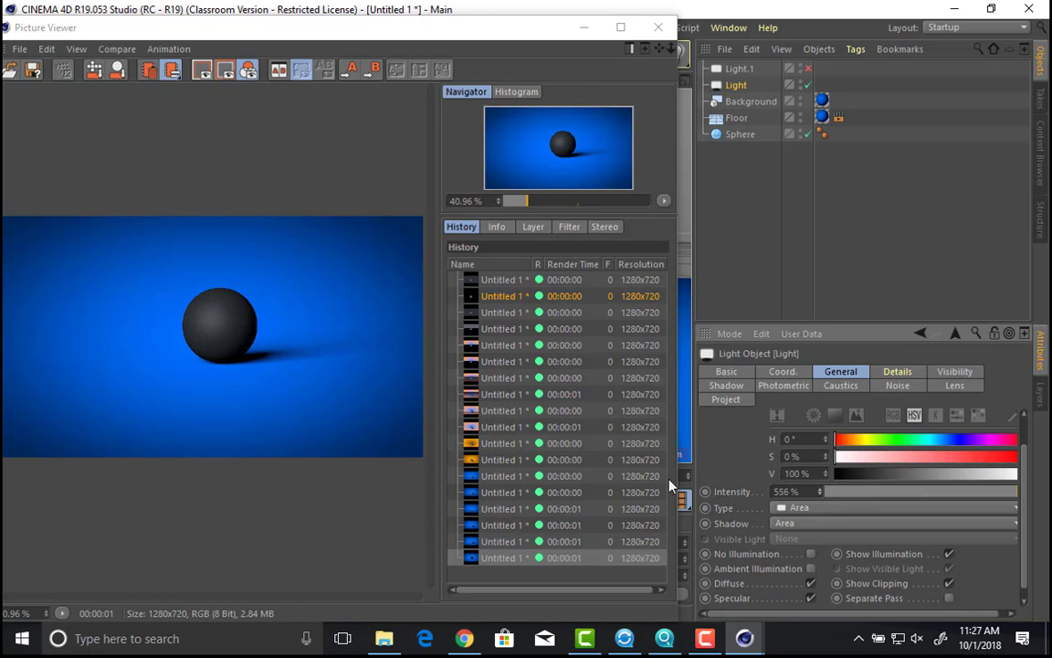
pyautogui.hotkey('shift', 'r')
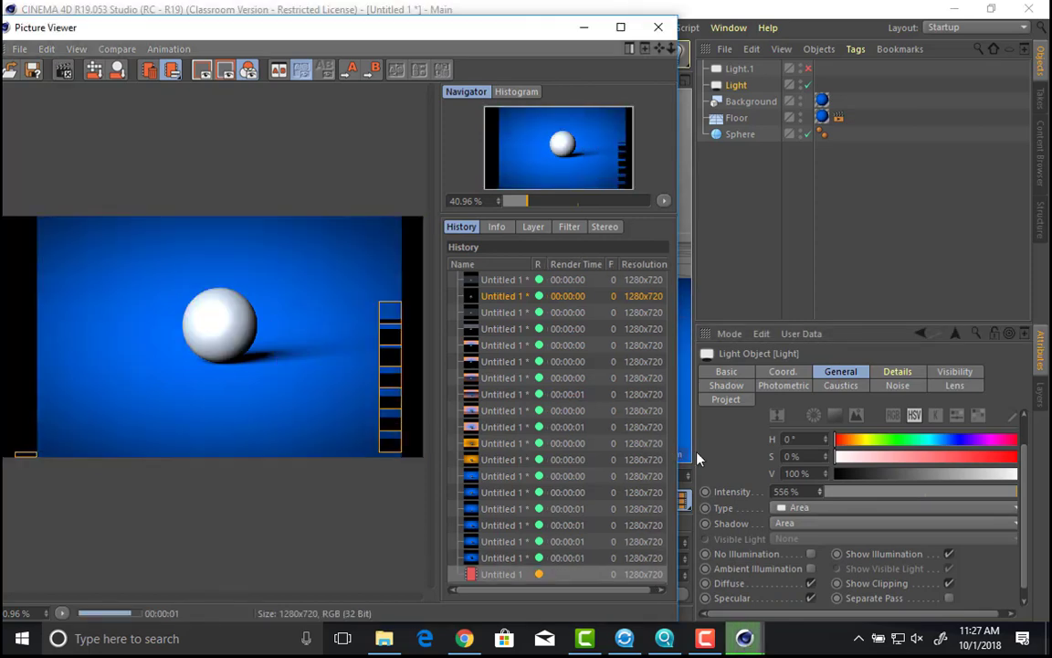
pyautogui.moveTo(820, 495); pyautogui.dragTo(820, 582)
pyautogui.hotkey('shift', 'r')
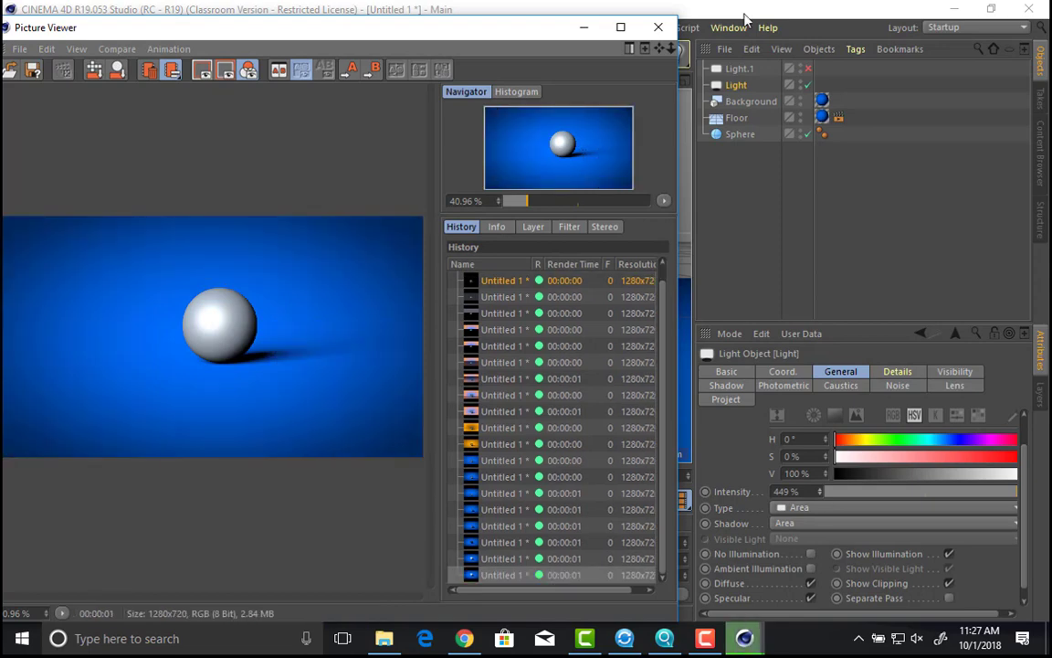
# Step: Enable the duplicate light and render the sphere with both lights on
pyautogui.click(808, 69)
pyautogui.click(808, 70)
pyautogui.hotkey('shift', 'r')
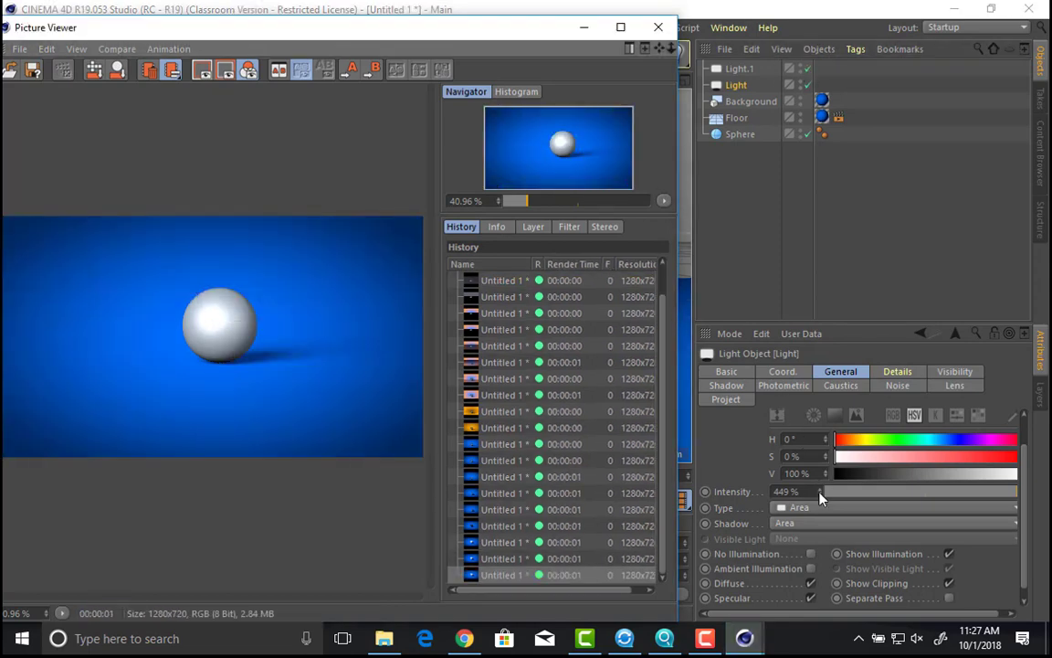
# Step: Lower the original area light's intensity to 378%, render the result, and close the Picture Viewer
pyautogui.moveTo(820, 495); pyautogui.dragTo(820, 555)
pyautogui.hotkey('shift', 'r')
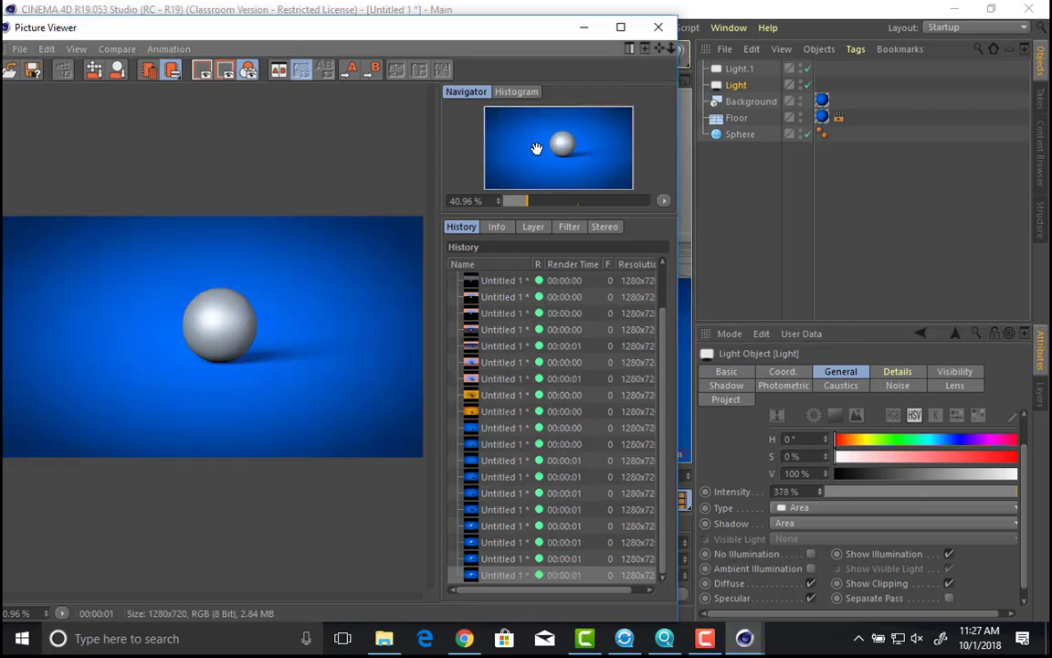
pyautogui.moveTo(431, 43); pyautogui.dragTo(637, 43)
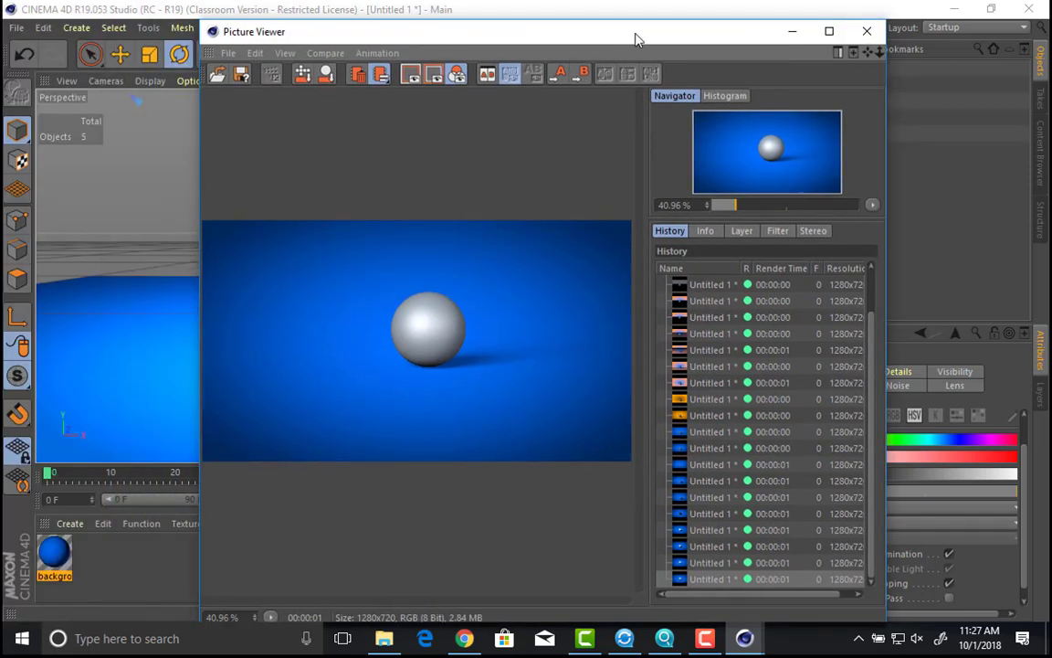
pyautogui.click(866, 32)
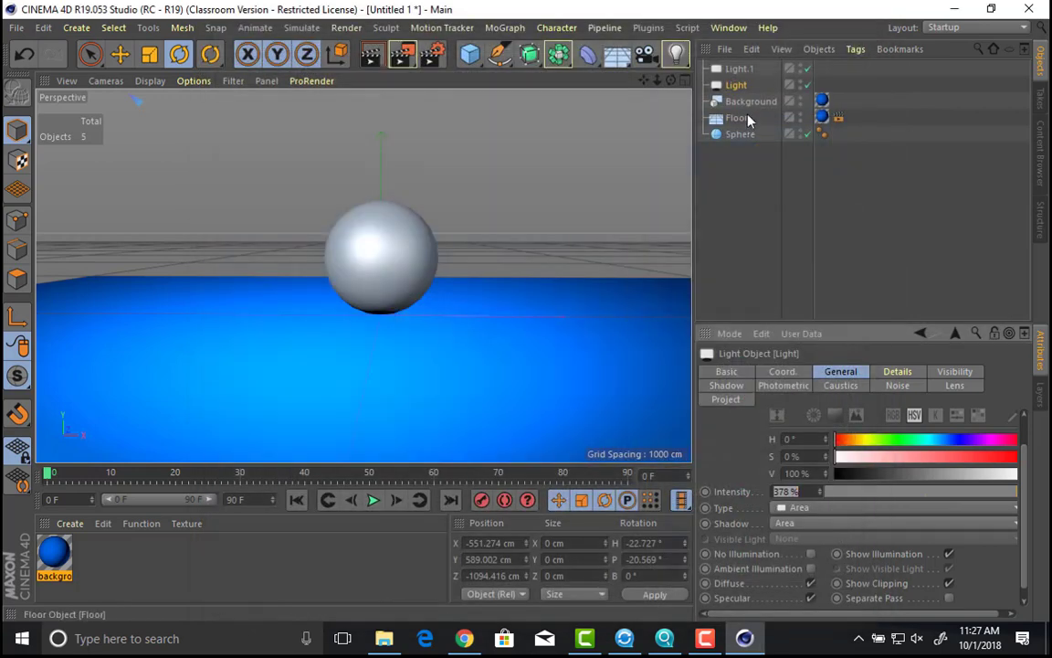
# Step: Delete the sphere and save the scene as Title_Startup_RenderSetup in the scenes folder
pyautogui.click(740, 135)
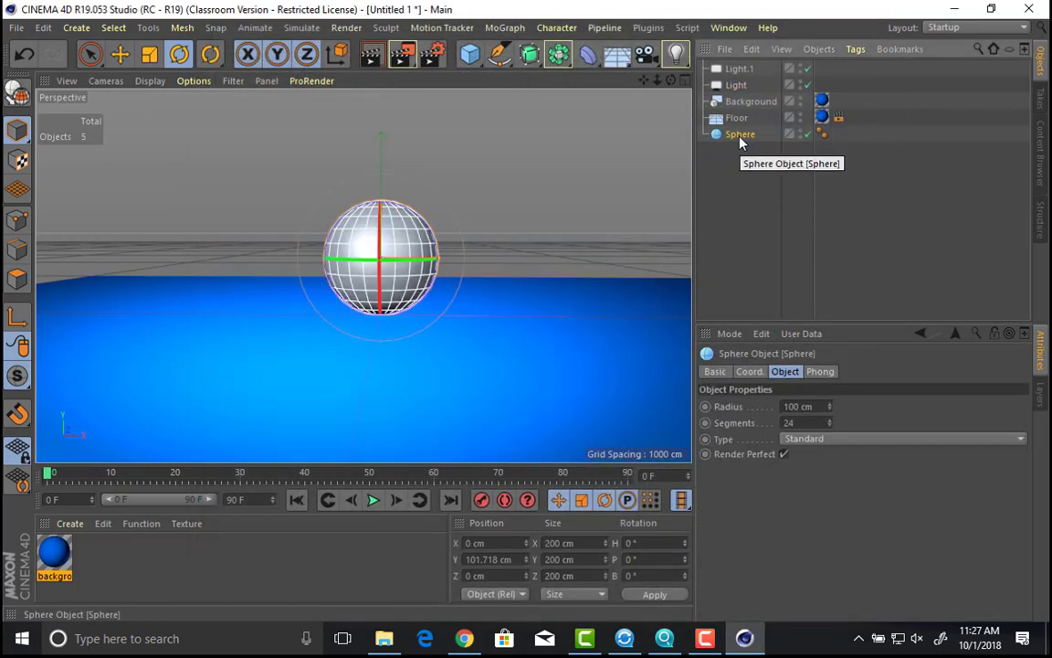
pyautogui.press('Delete')
pyautogui.hotkey('ctrl', 's')
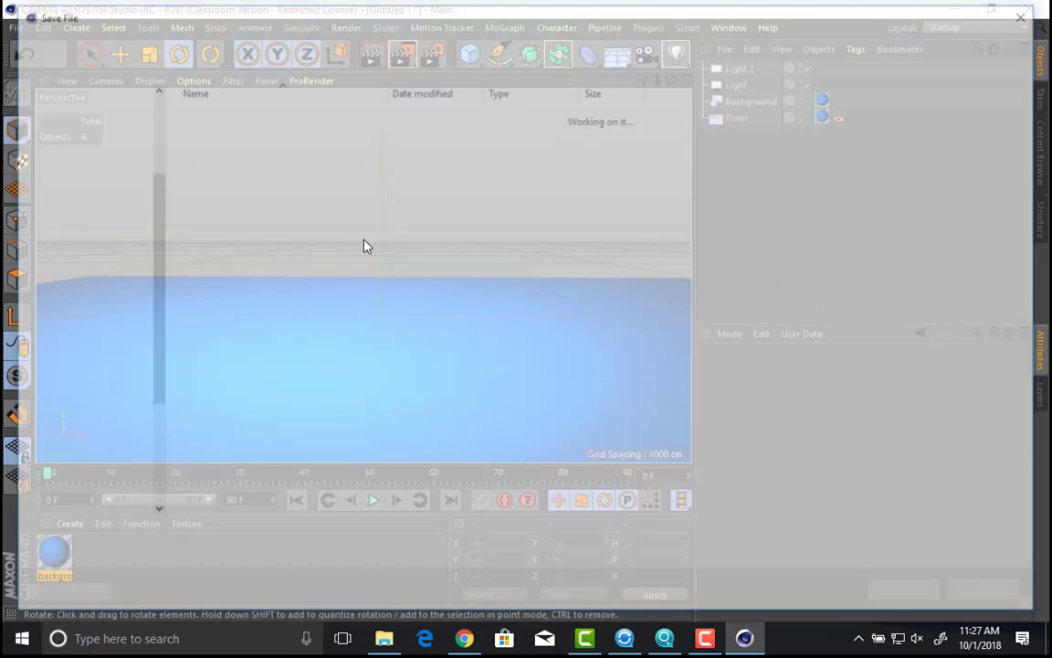
pyautogui.write('Title')
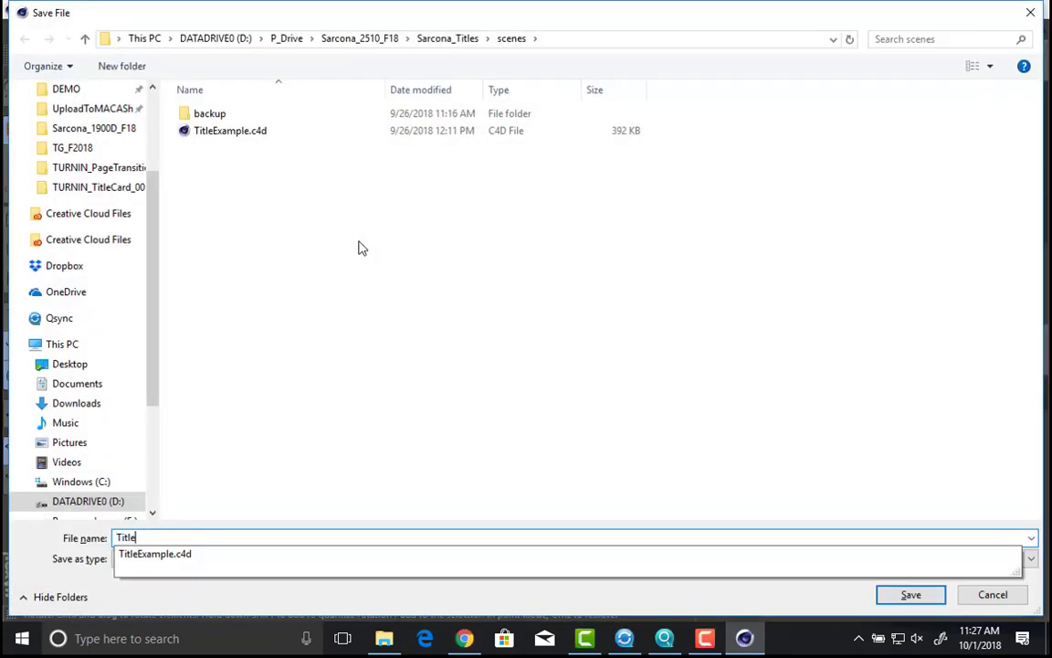
pyautogui.write('_Startu')
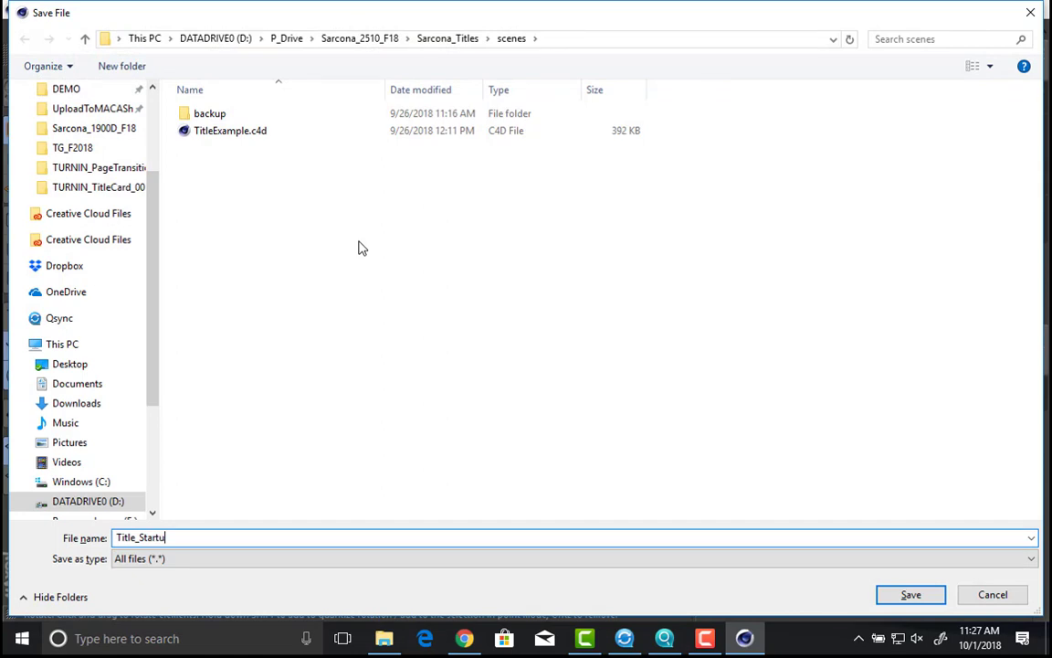
pyautogui.write('p_RenderSetup')
pyautogui.press('Return')
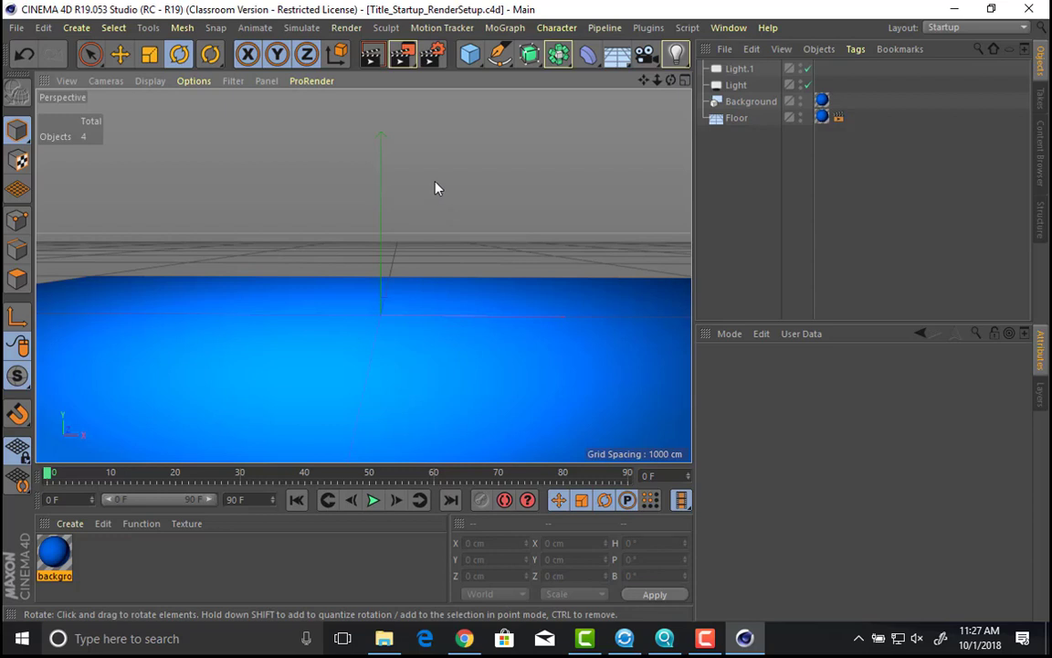
# Step: Add a Text spline object to the scene and frame it in the perspective view
pyautogui.keyDown('alt'); pyautogui.moveTo(476, 190); pyautogui.dragTo(448, 190); pyautogui.keyUp('alt')
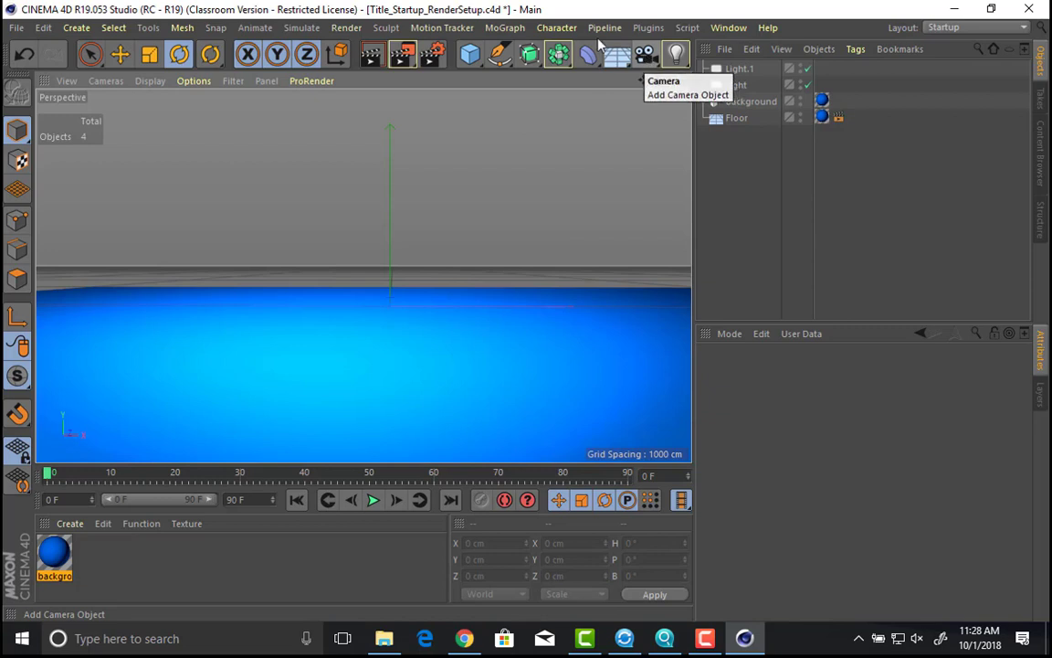
pyautogui.click(505, 28)
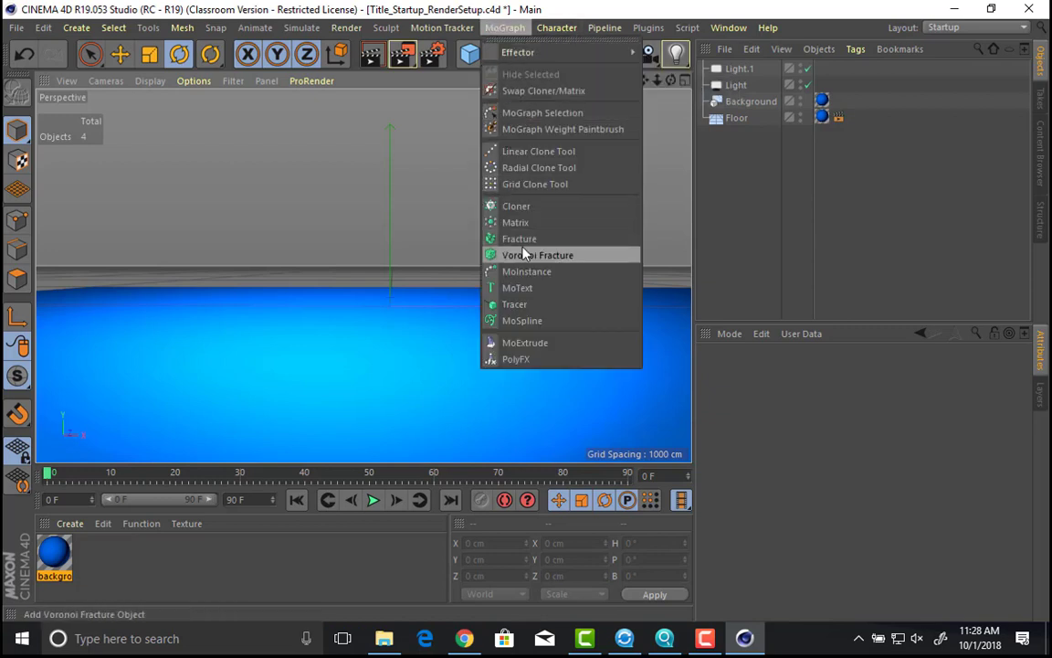
pyautogui.click(75, 27)
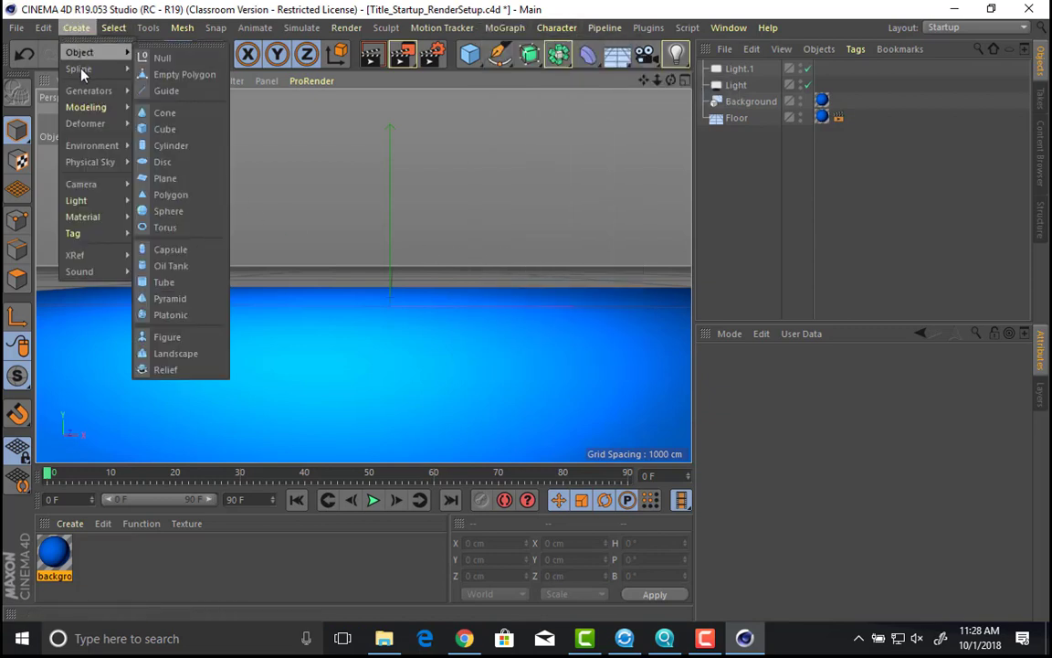
pyautogui.moveTo(80, 70)
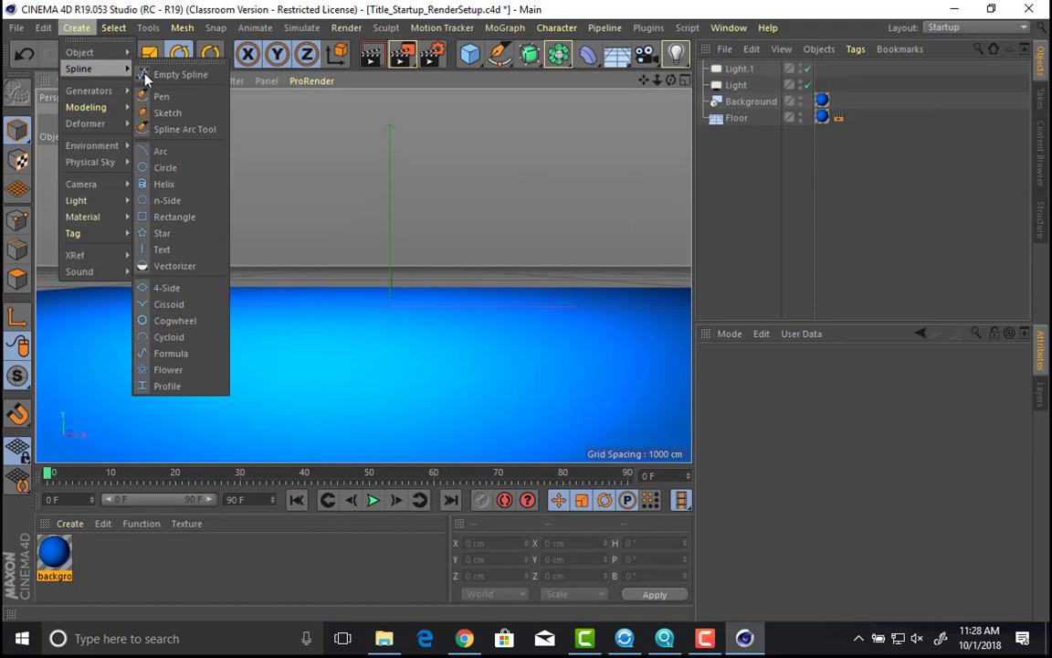
pyautogui.click(165, 255)
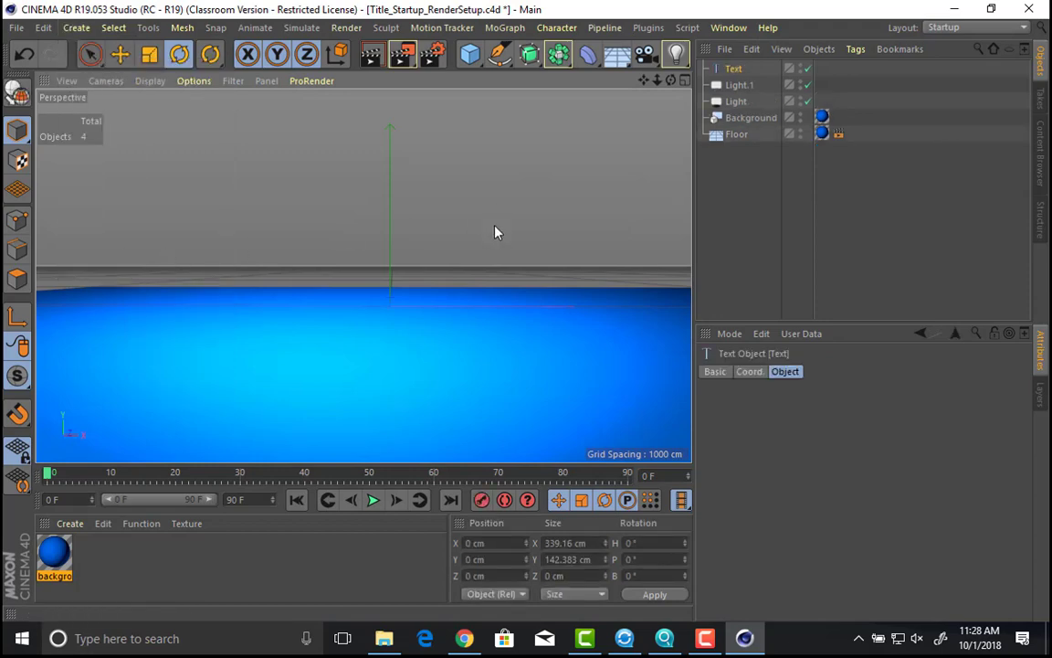
pyautogui.keyDown('alt'); pyautogui.moveTo(527, 252); pyautogui.dragTo(470, 325, button='middle'); pyautogui.keyUp('alt')
pyautogui.keyDown('alt'); pyautogui.moveTo(470, 325); pyautogui.dragTo(407, 325); pyautogui.keyUp('alt')
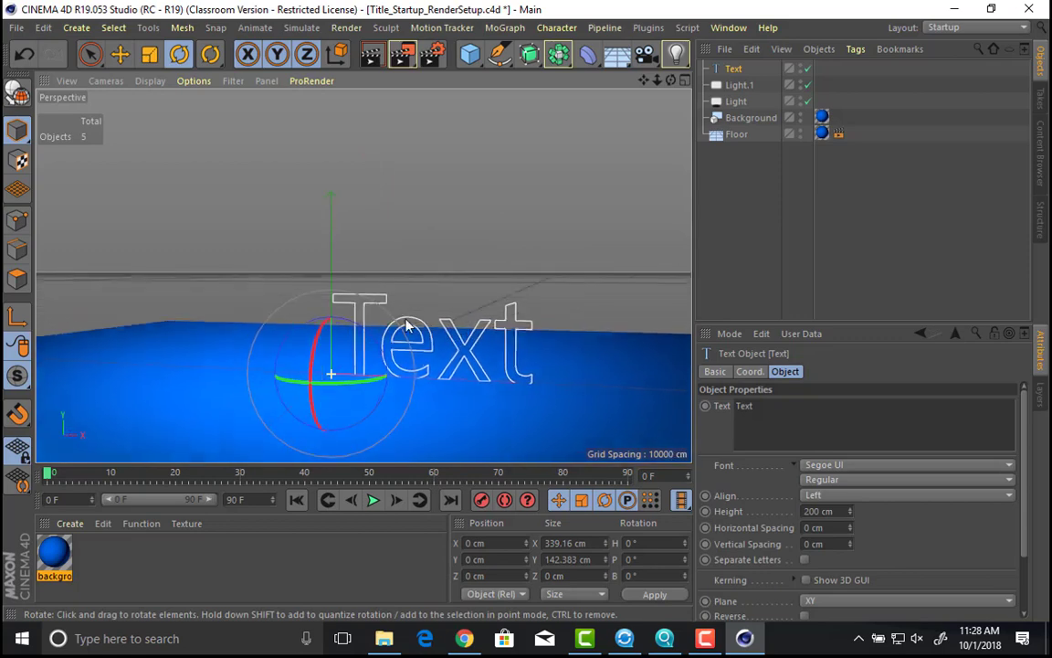
pyautogui.keyDown('alt'); pyautogui.moveTo(406, 325); pyautogui.dragTo(370, 266, button='middle'); pyautogui.keyUp('alt')
pyautogui.keyDown('alt'); pyautogui.moveTo(370, 263); pyautogui.dragTo(504, 288, button='right'); pyautogui.keyUp('alt')
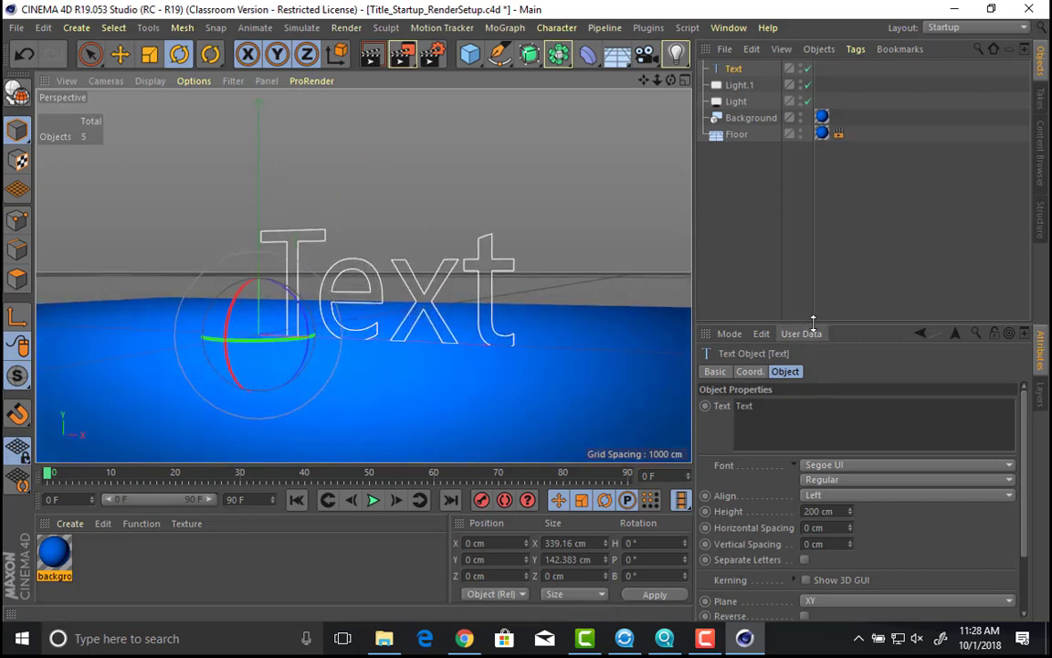
# Step: Enlarge the attributes area and change the text spline's wording to MACA, undoing the accidental deletion of the object
pyautogui.moveTo(813, 322); pyautogui.dragTo(813, 220)
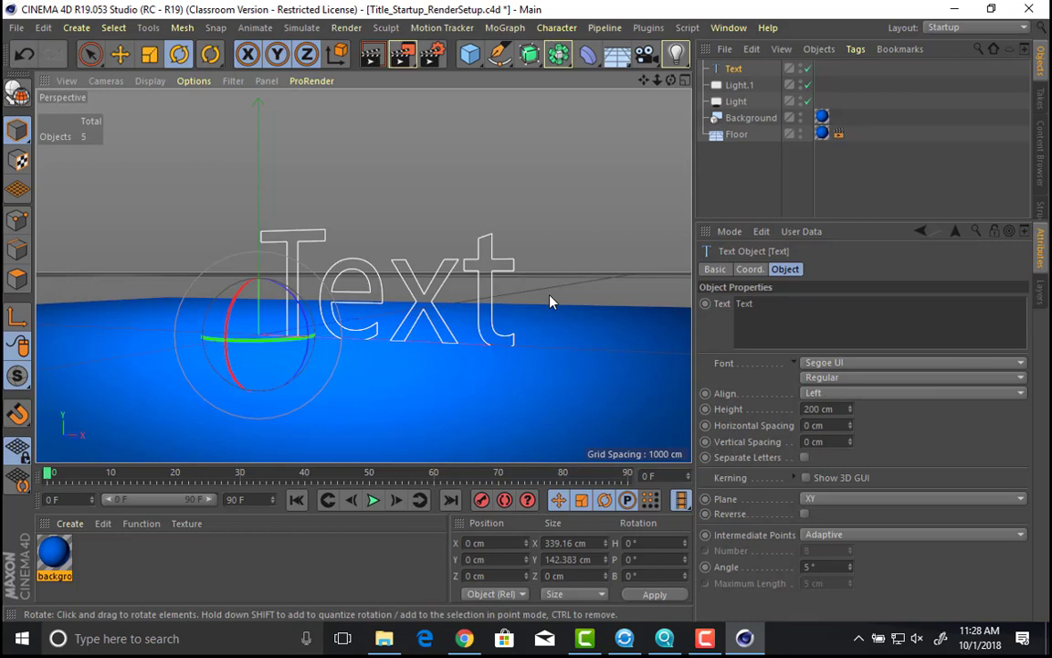
pyautogui.doubleClick(745, 303)
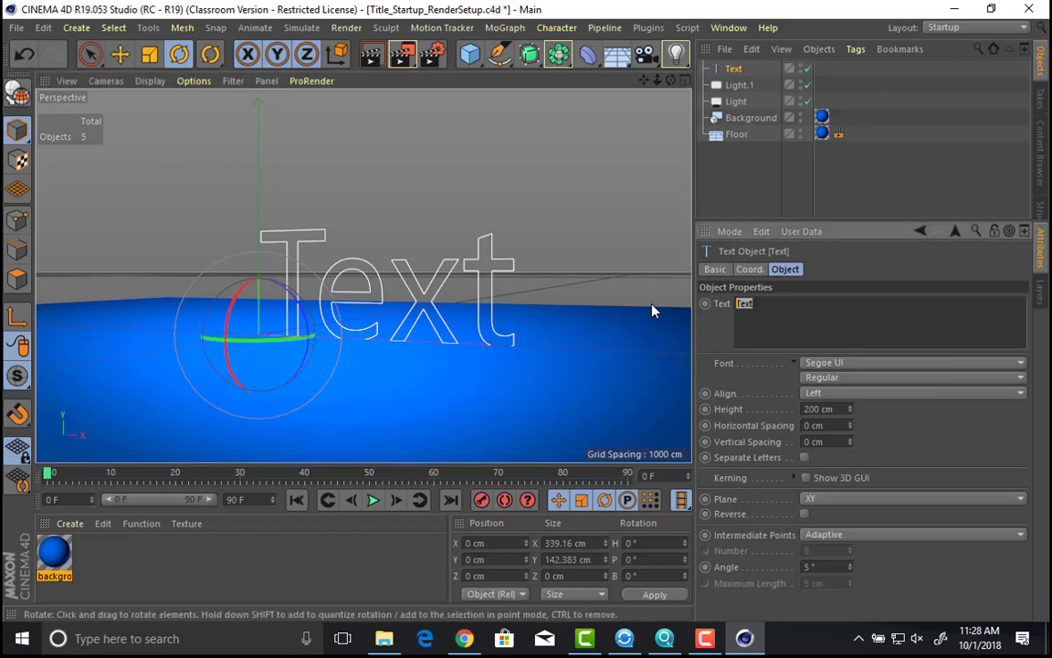
pyautogui.write('MACA')
pyautogui.press('Delete')
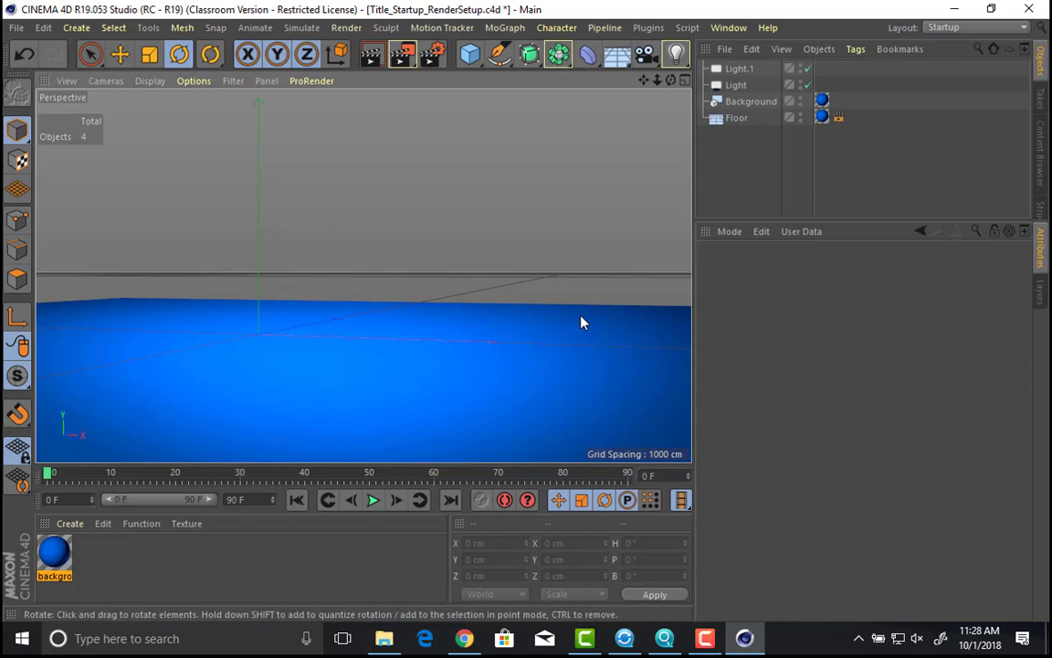
pyautogui.hotkey('ctrl', 'z')
pyautogui.keyDown('alt'); pyautogui.moveTo(536, 320); pyautogui.dragTo(422, 320, button='middle'); pyautogui.keyUp('alt')
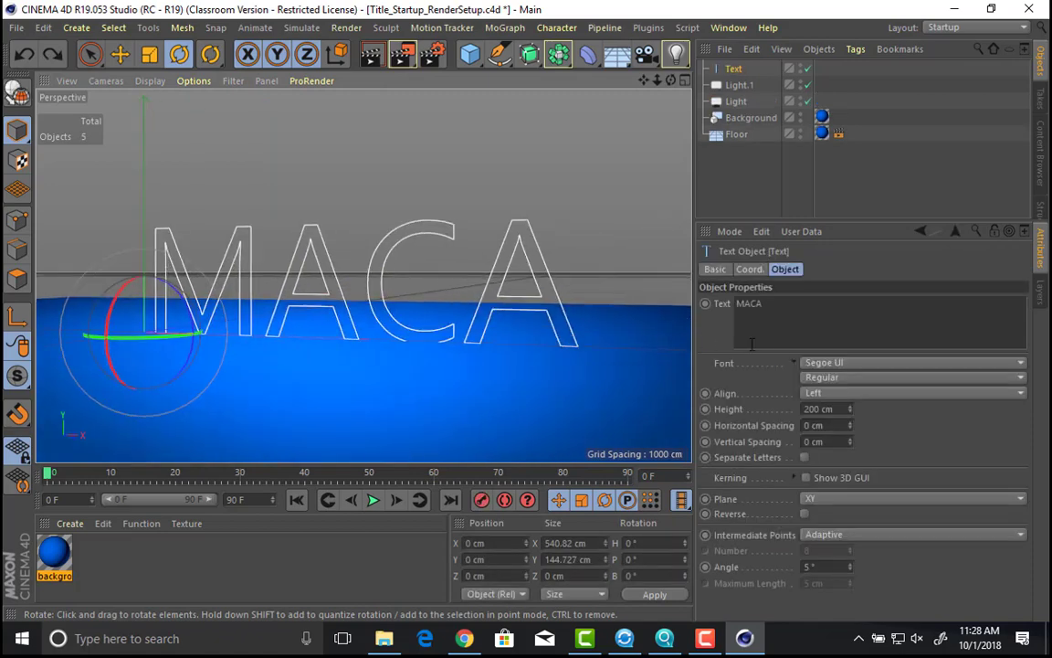
# Step: Set the MACA text's font to Segoe Script in the Bold style after trying Segoe UI Emoji
pyautogui.click(832, 364)
pyautogui.click(834, 408)
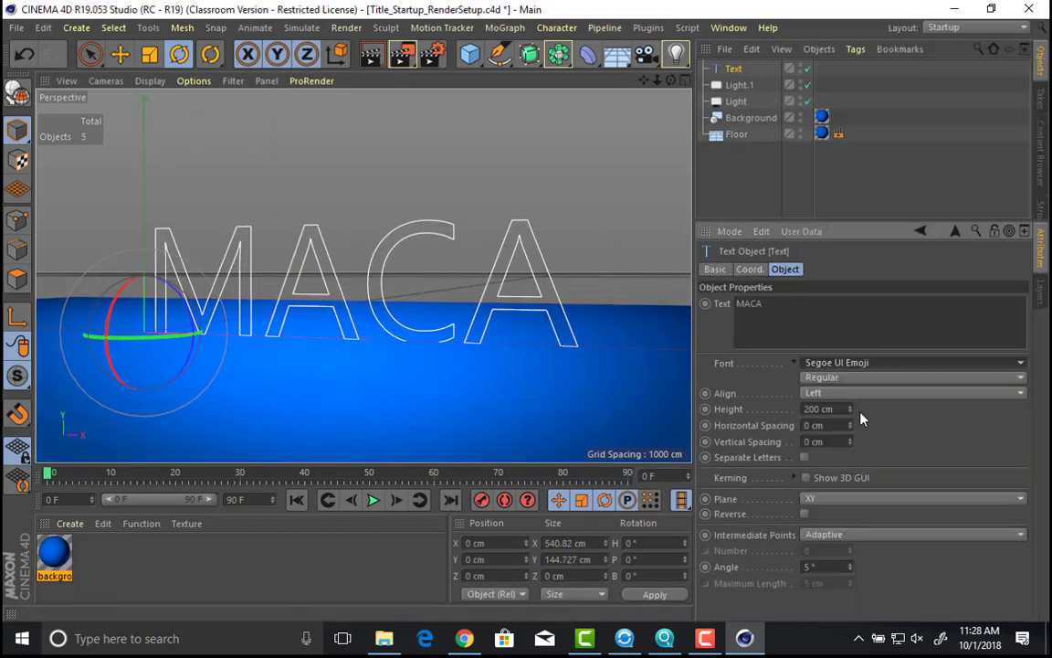
pyautogui.click(839, 364)
pyautogui.click(840, 304)
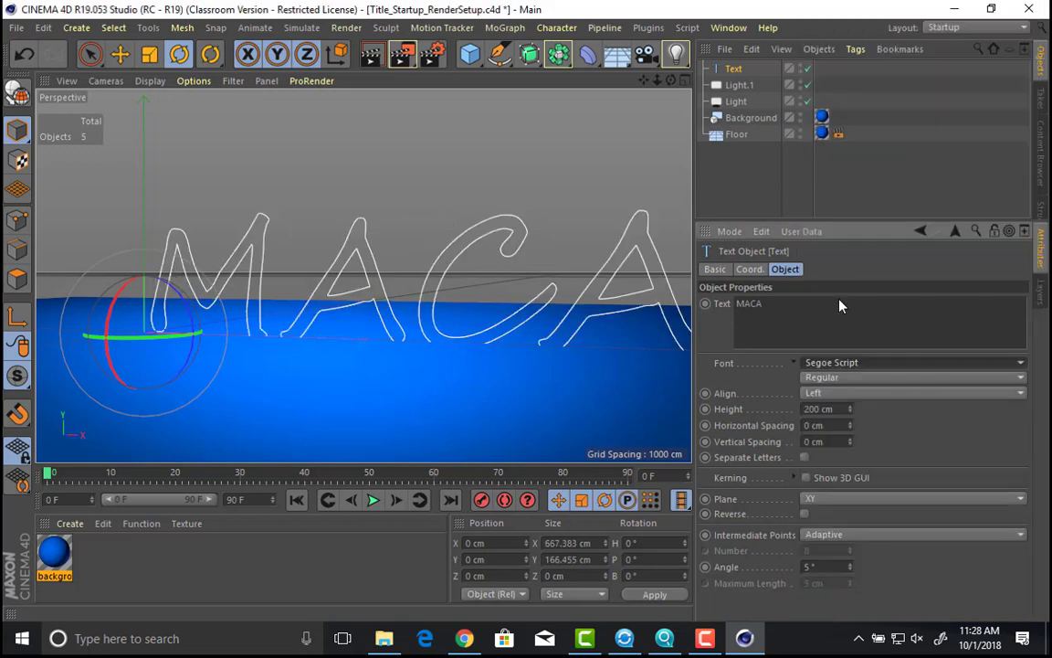
pyautogui.click(818, 378)
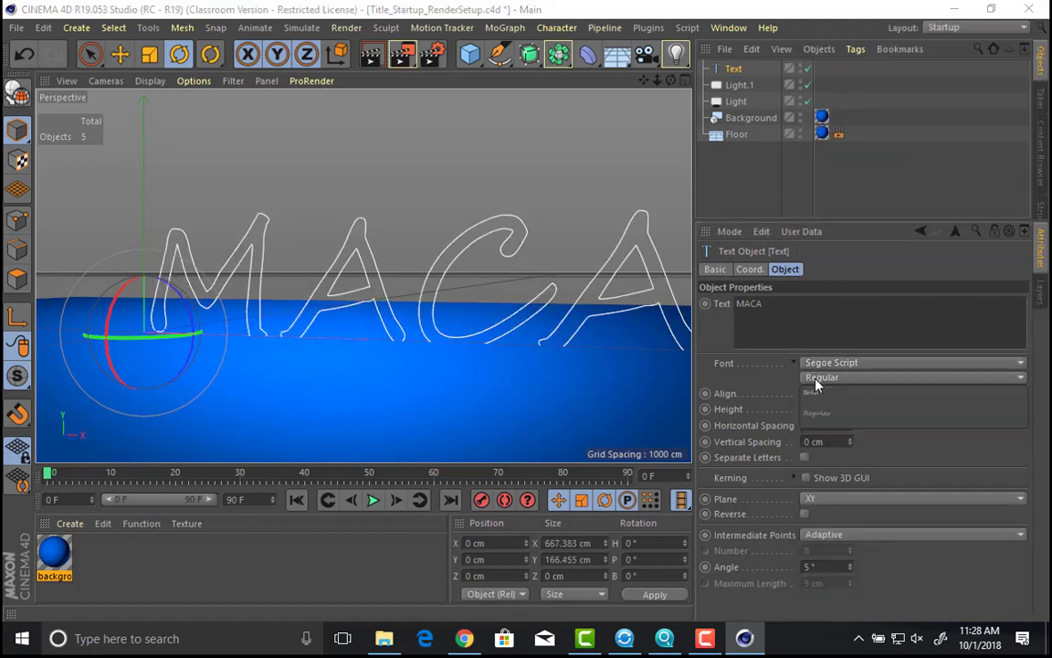
pyautogui.click(817, 392)
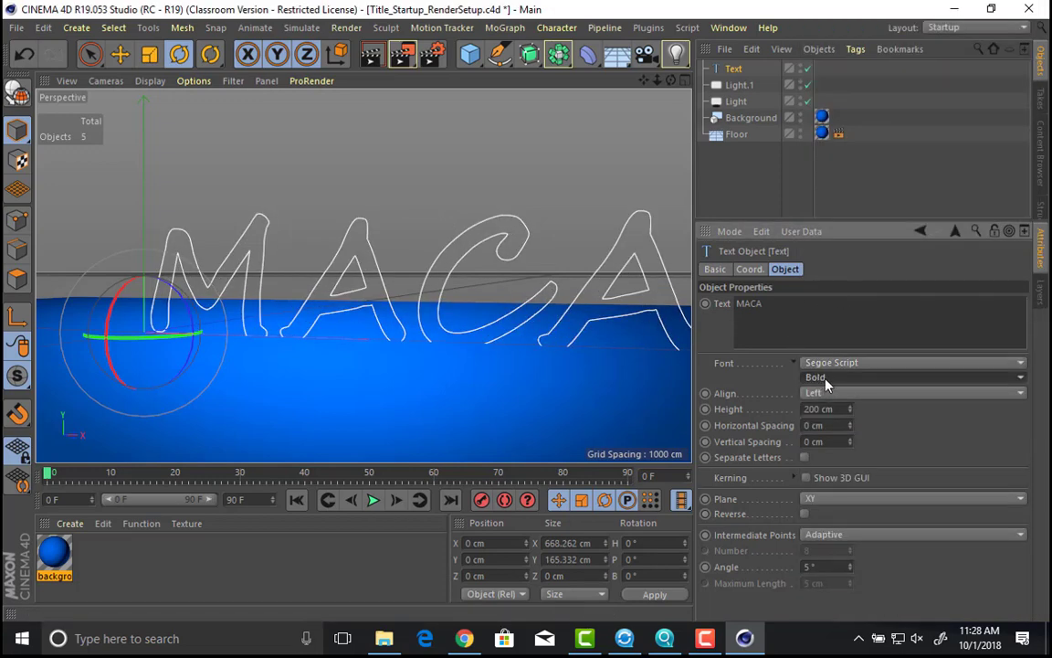
# Step: Set the MACA text's alignment to Middle and view it from the front
pyautogui.click(826, 393)
pyautogui.click(822, 382)
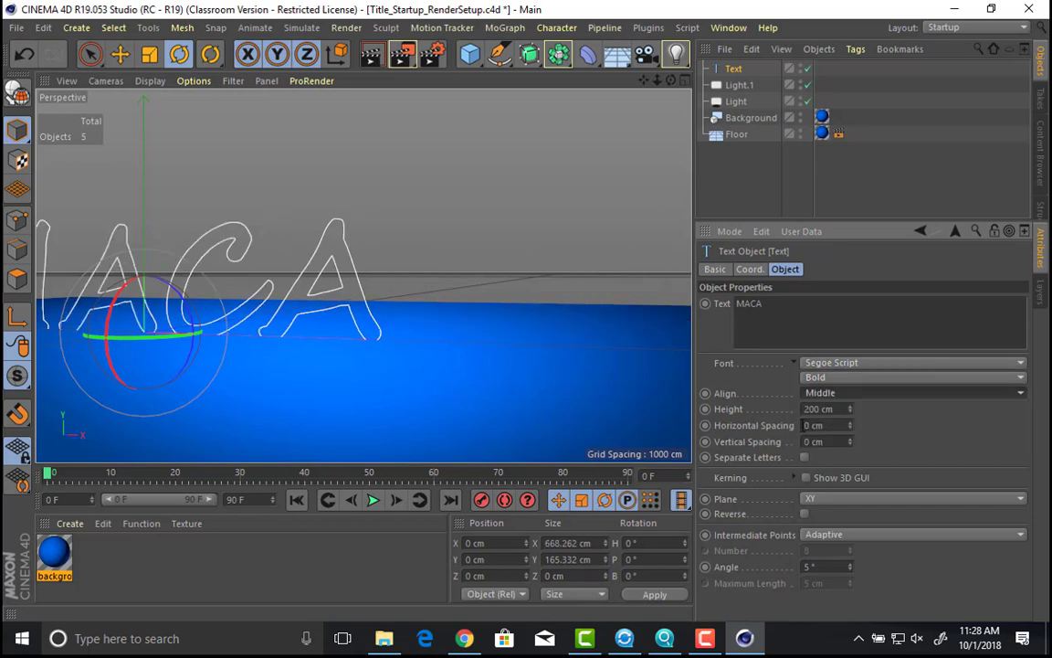
pyautogui.keyDown('alt'); pyautogui.moveTo(363, 275); pyautogui.dragTo(523, 312); pyautogui.keyUp('alt')
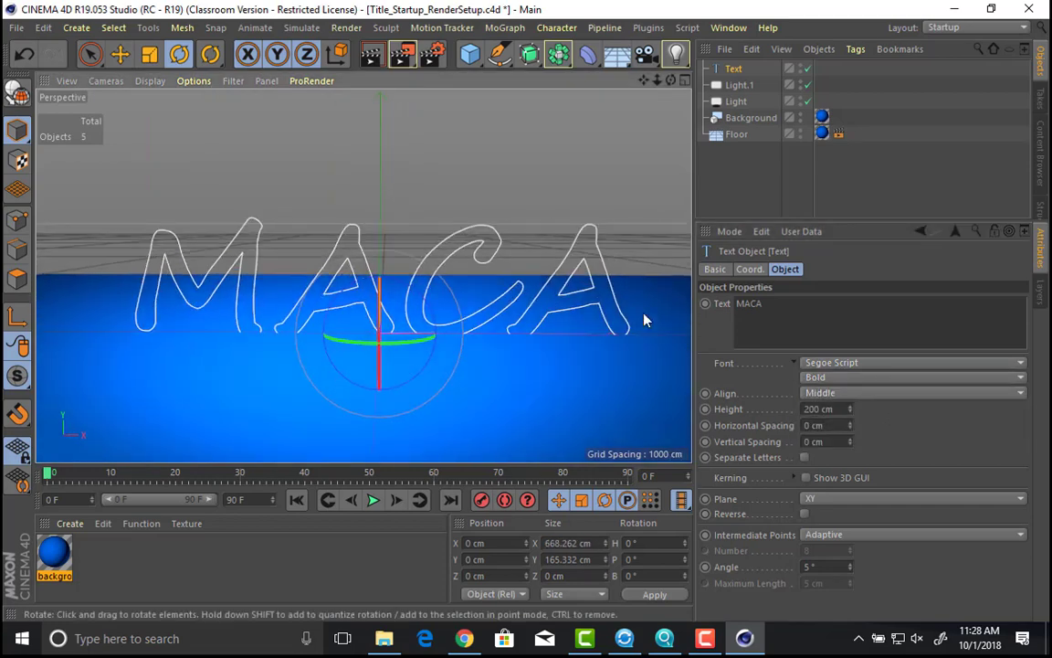
# Step: Review the kerning options, show the 3D kerning handles, and tighten the gaps before the first A and the C
pyautogui.click(797, 478)
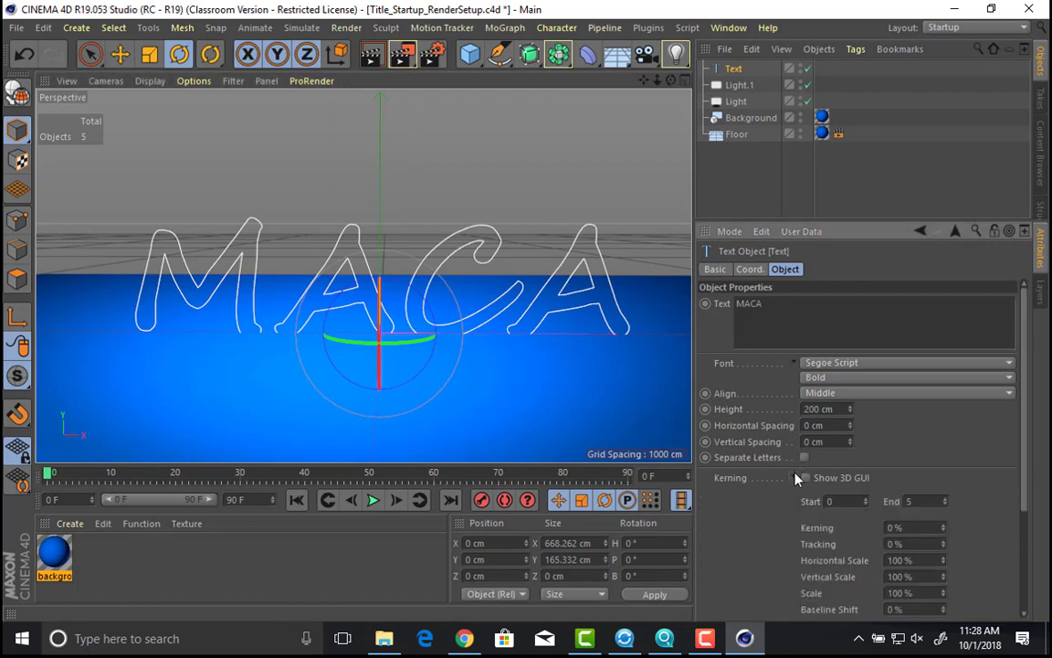
pyautogui.scroll(-3, 822, 431)
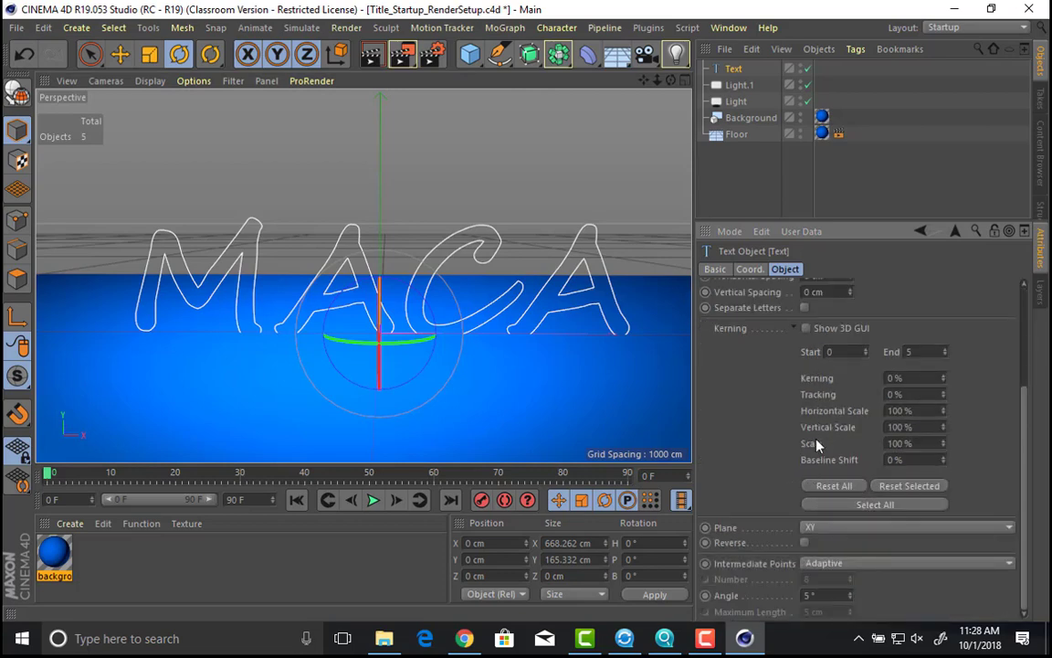
pyautogui.scroll(4, 808, 441)
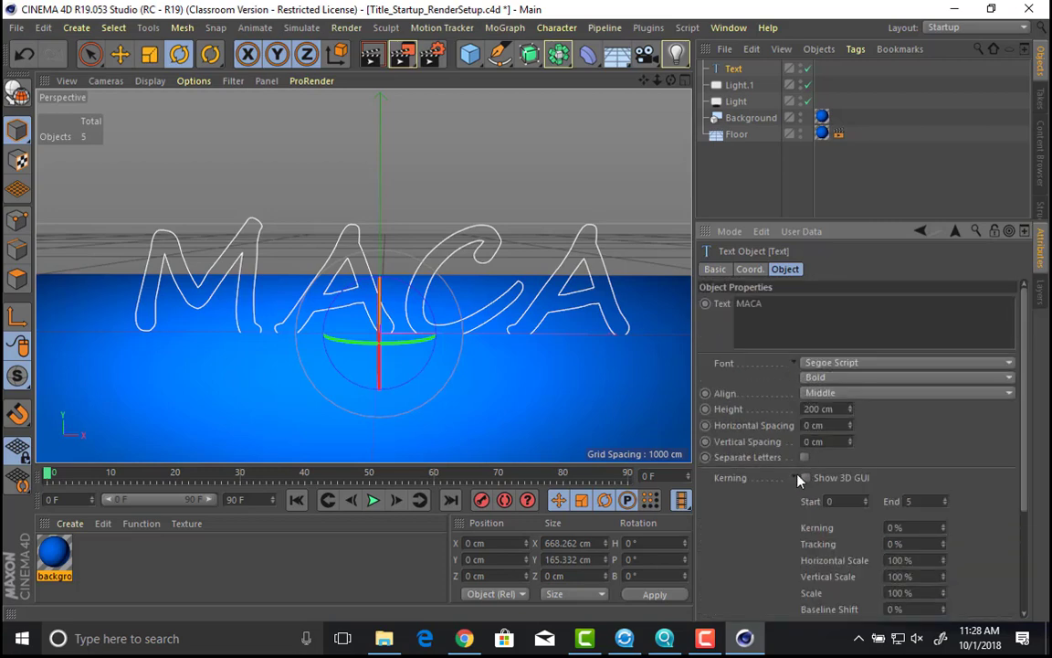
pyautogui.click(796, 478)
pyautogui.click(804, 478)
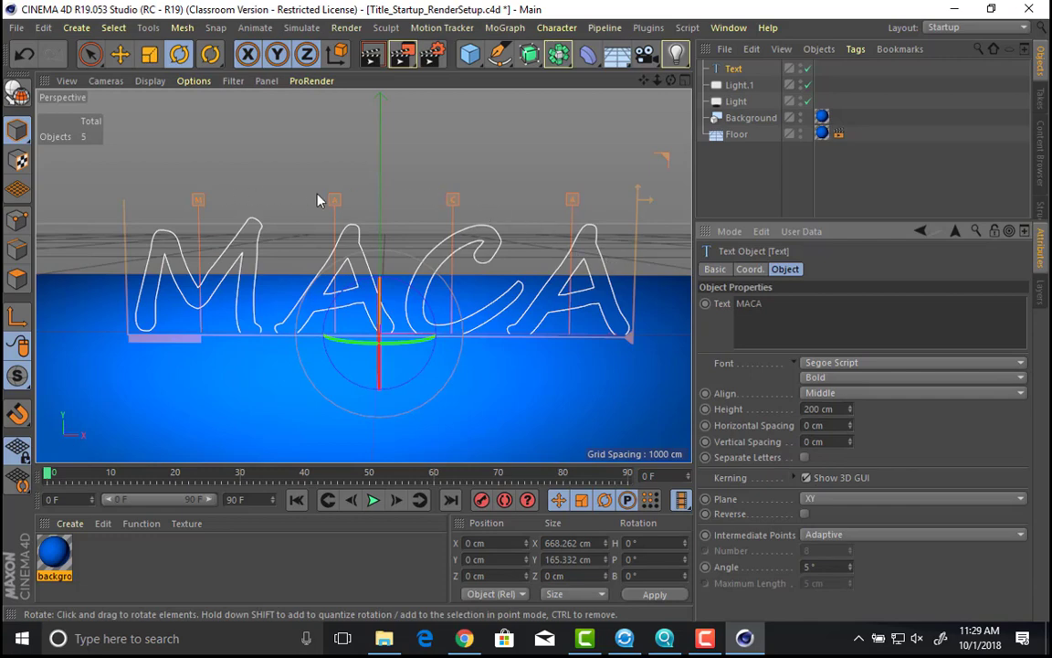
pyautogui.moveTo(337, 206); pyautogui.dragTo(332, 206)
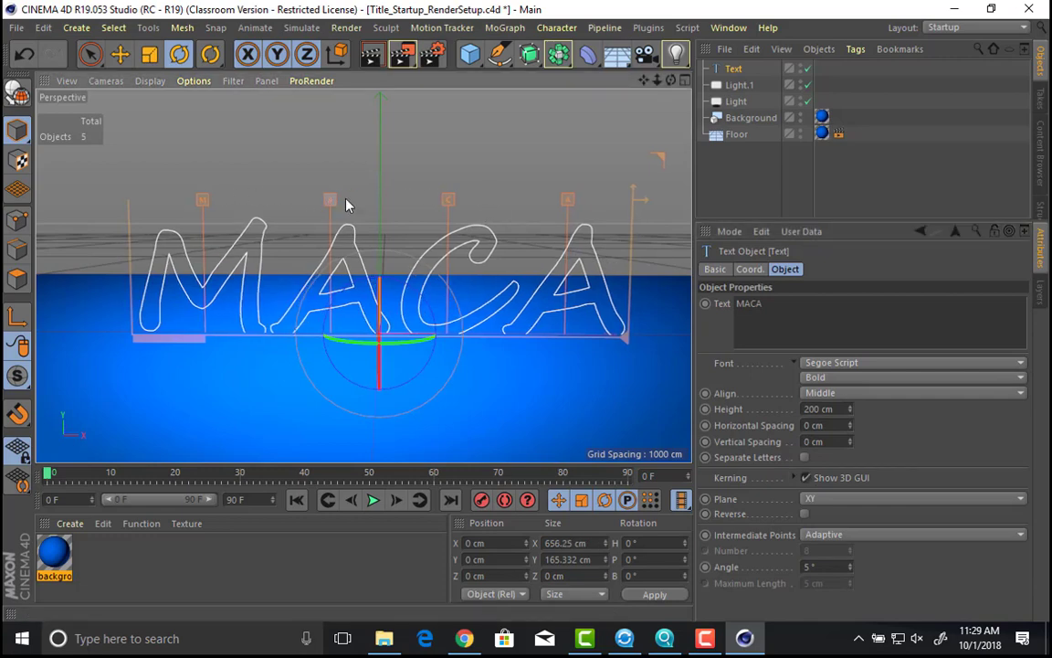
pyautogui.moveTo(447, 206); pyautogui.dragTo(436, 201)
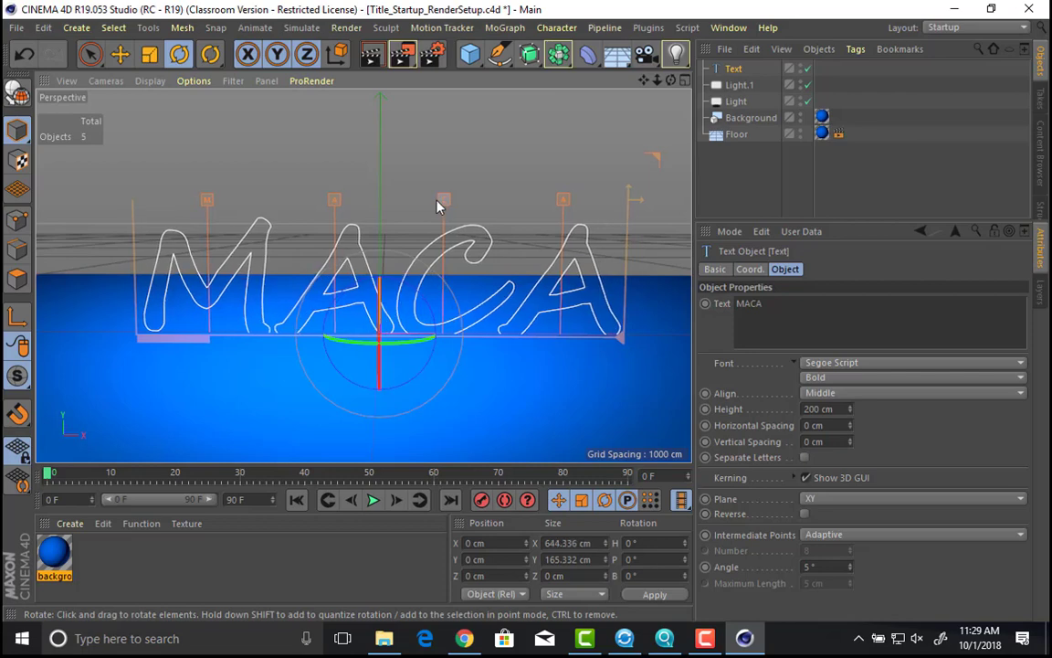
# Step: Tighten the kerning of the C and final A in the MACA text to an overall width of about 629 cm
pyautogui.moveTo(562, 203); pyautogui.dragTo(554, 206)
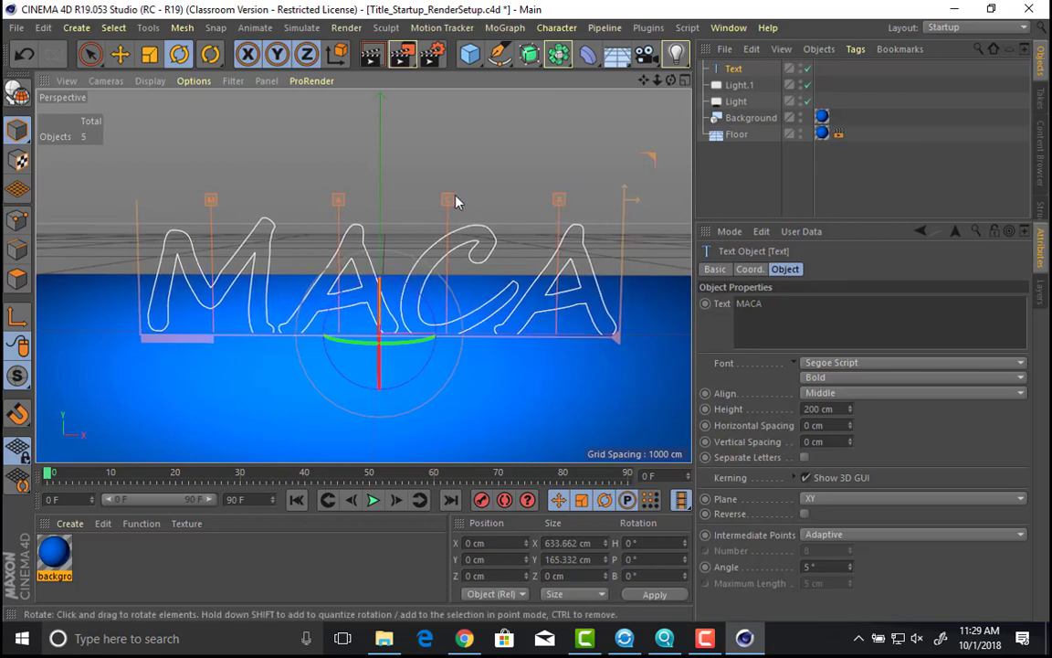
pyautogui.moveTo(453, 204); pyautogui.dragTo(480, 216)
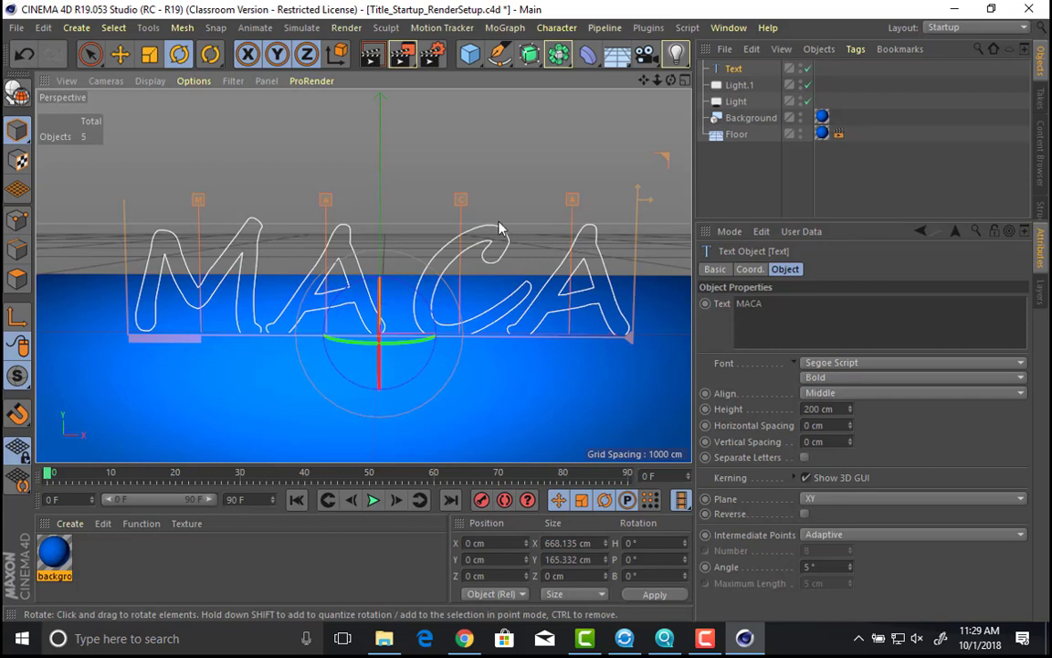
pyautogui.moveTo(463, 206); pyautogui.dragTo(435, 199)
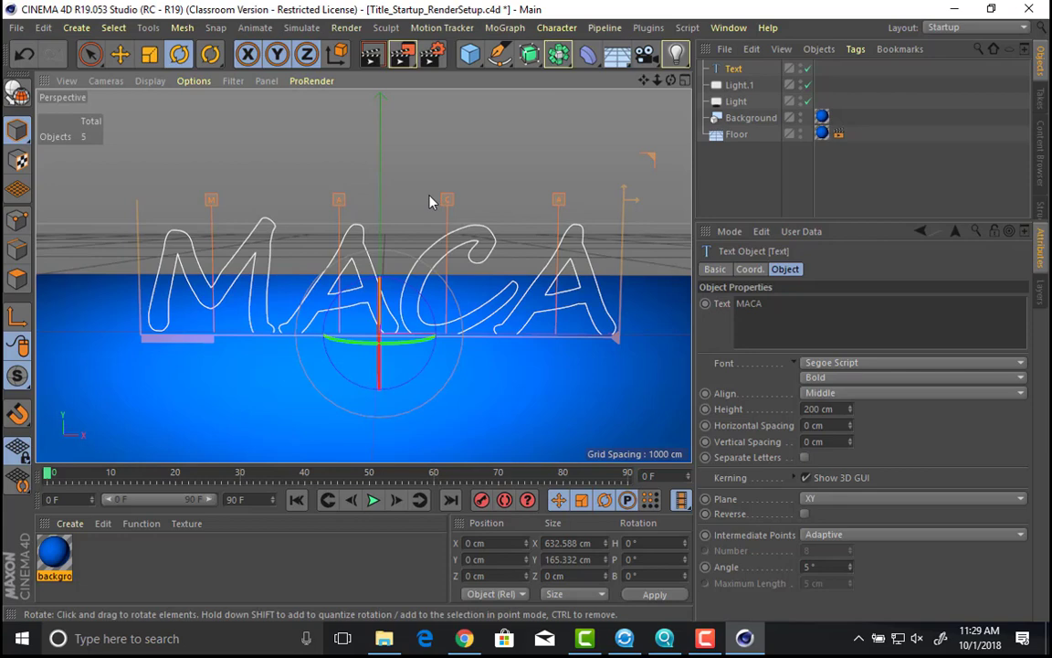
pyautogui.scroll(3, 264, 343)
pyautogui.scroll(2, 264, 344)
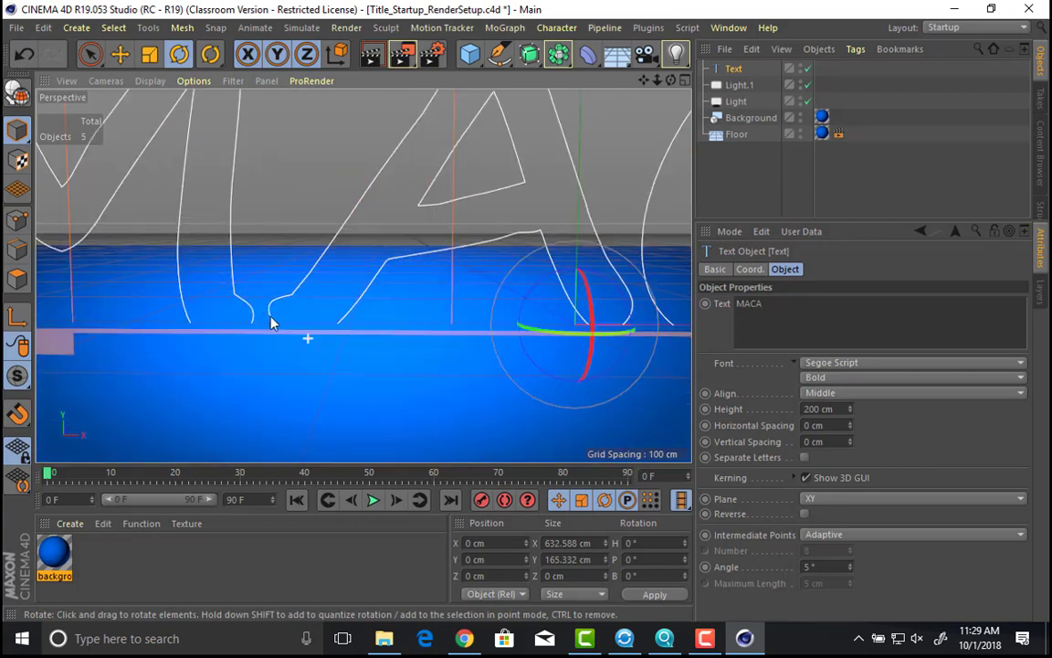
pyautogui.keyDown('alt'); pyautogui.moveTo(406, 254); pyautogui.dragTo(136, 286, button='middle'); pyautogui.keyUp('alt')
pyautogui.keyDown('alt'); pyautogui.moveTo(266, 310); pyautogui.dragTo(404, 293, button='middle'); pyautogui.keyUp('alt')
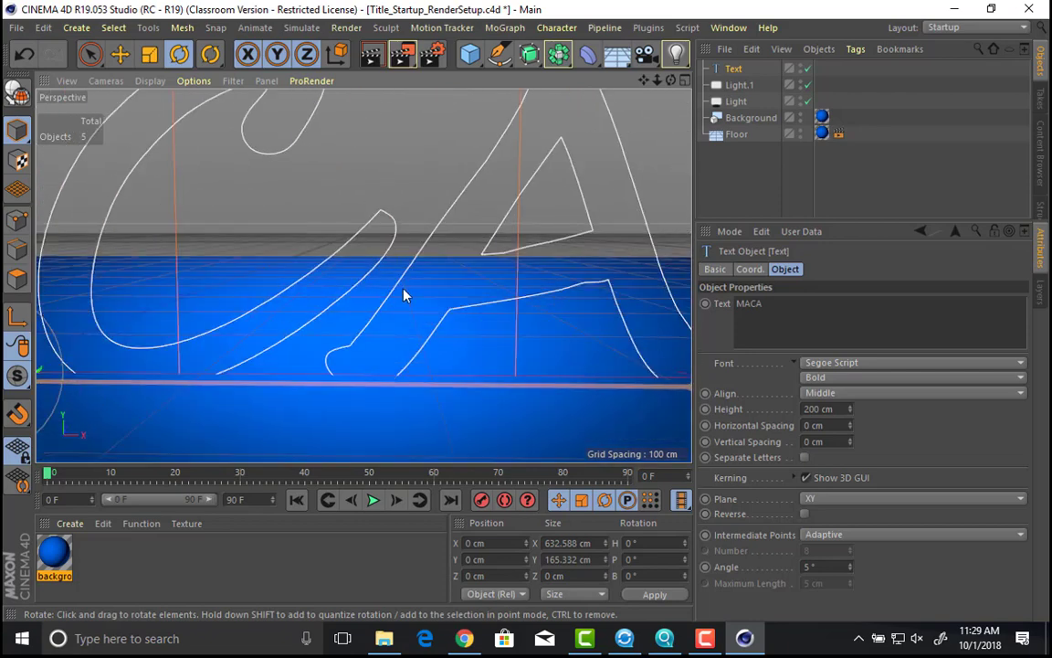
pyautogui.scroll(-3, 457, 260)
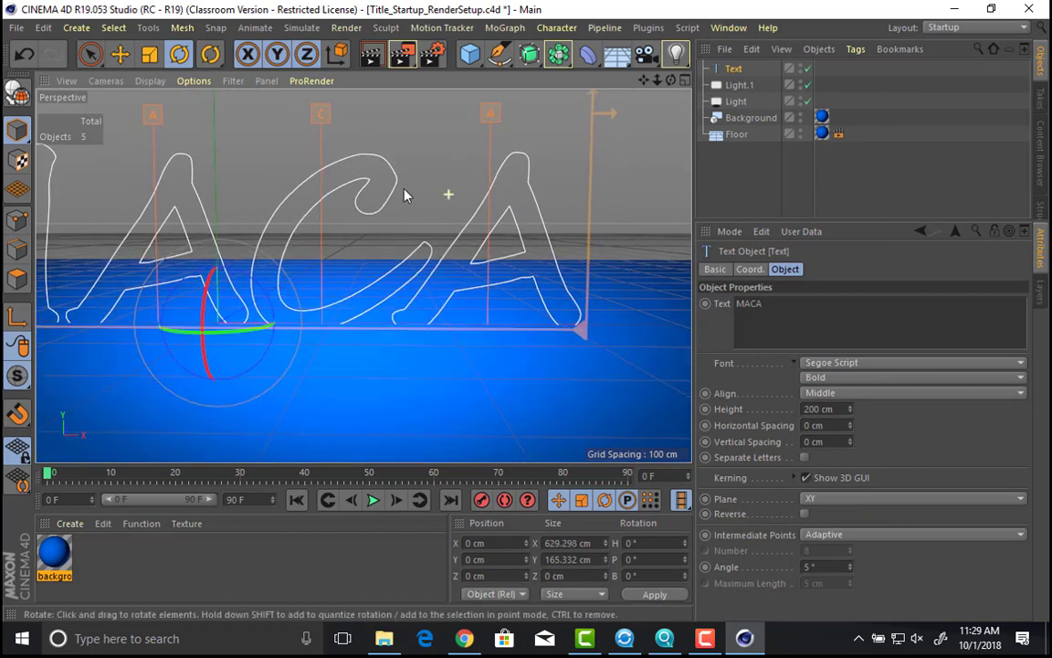
pyautogui.scroll(-3, 457, 228)
pyautogui.keyDown('alt'); pyautogui.moveTo(473, 240); pyautogui.dragTo(486, 244, button='middle'); pyautogui.keyUp('alt')
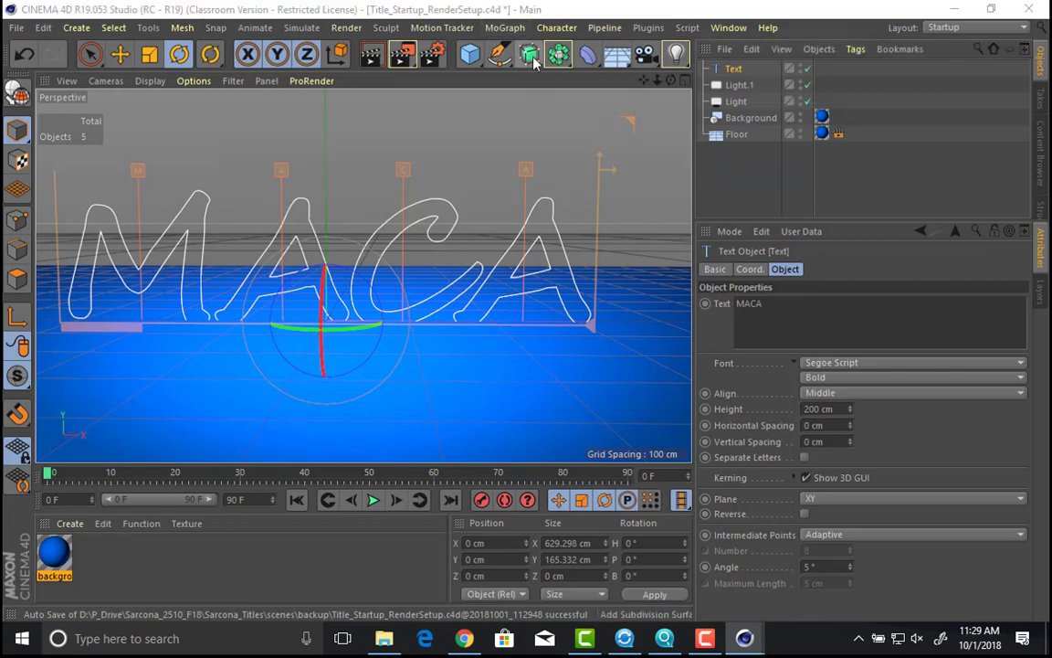
# Step: Test-render the plain text spline, and nest the Text object inside a new Extrude object
pyautogui.hotkey('shift', 'r')
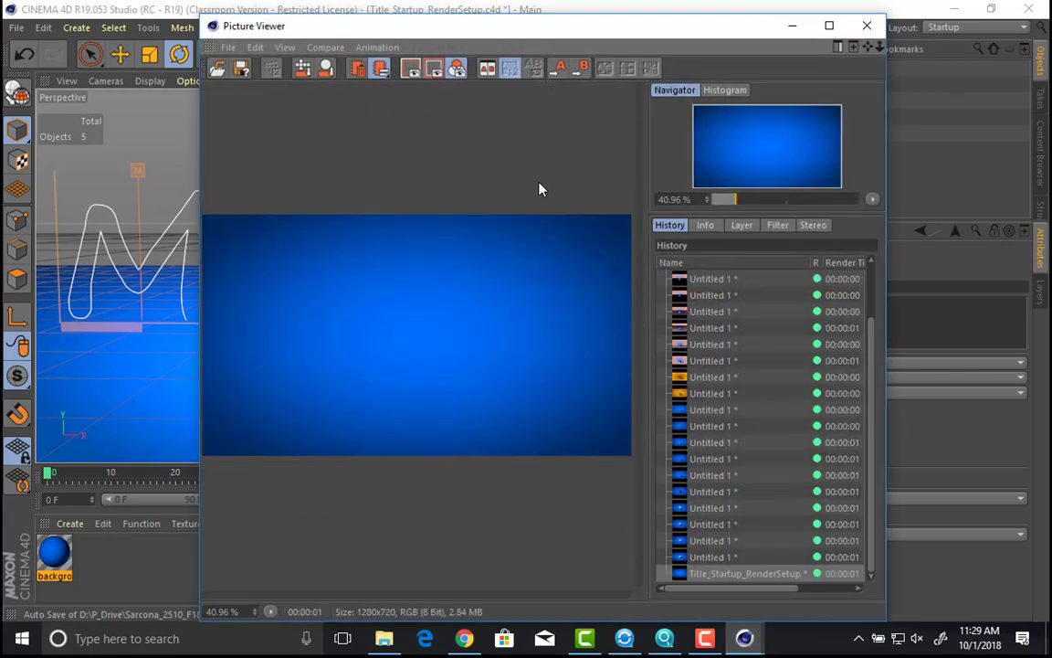
pyautogui.click(867, 26)
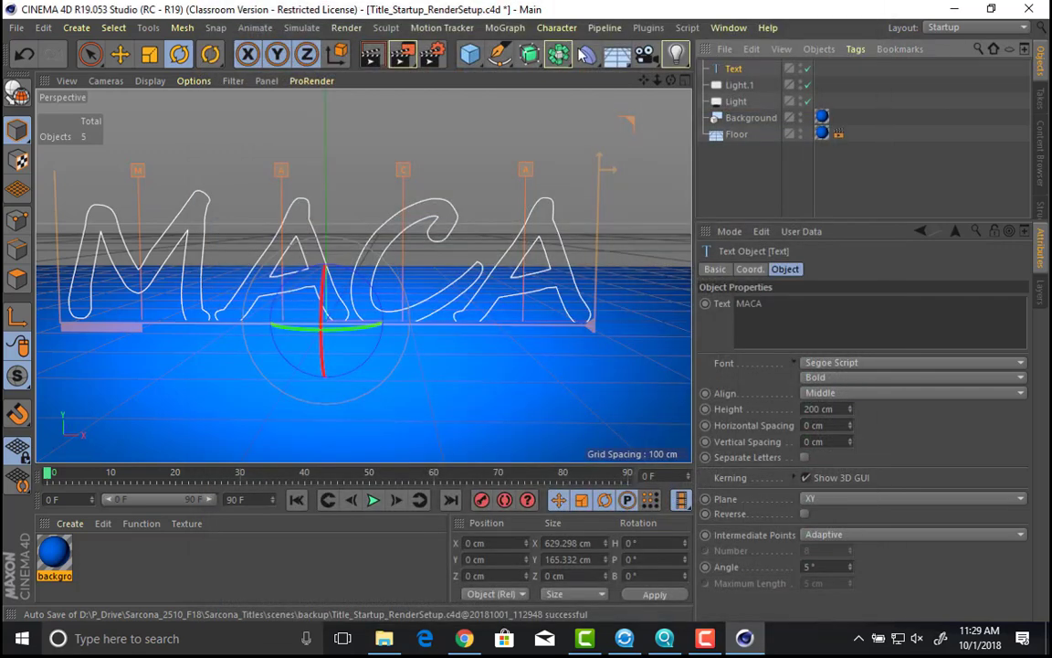
pyautogui.click(532, 55)
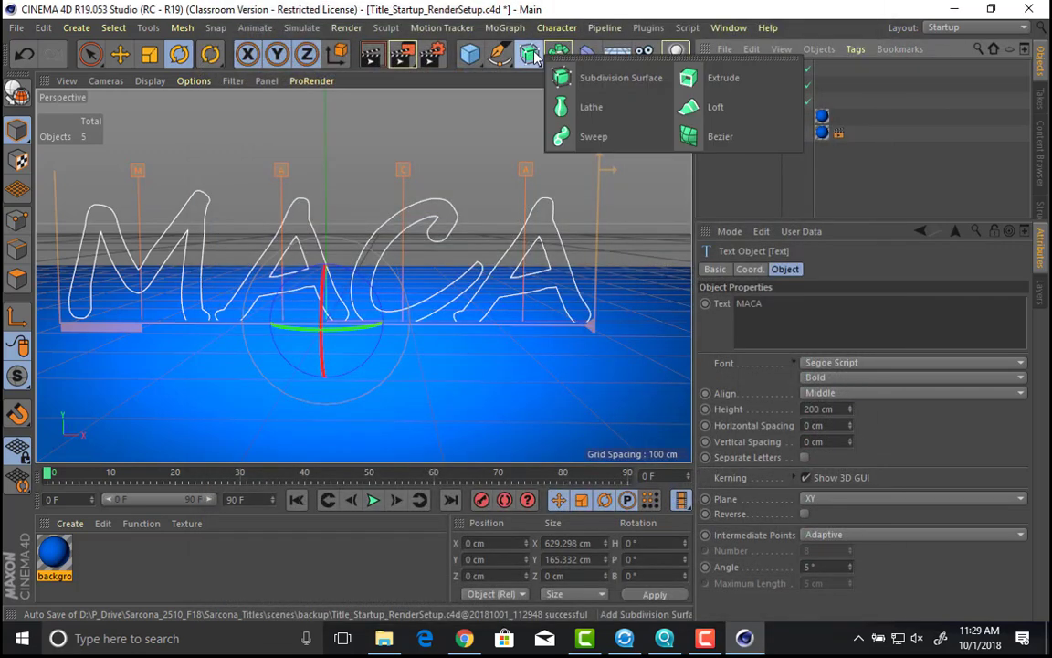
pyautogui.click(747, 87)
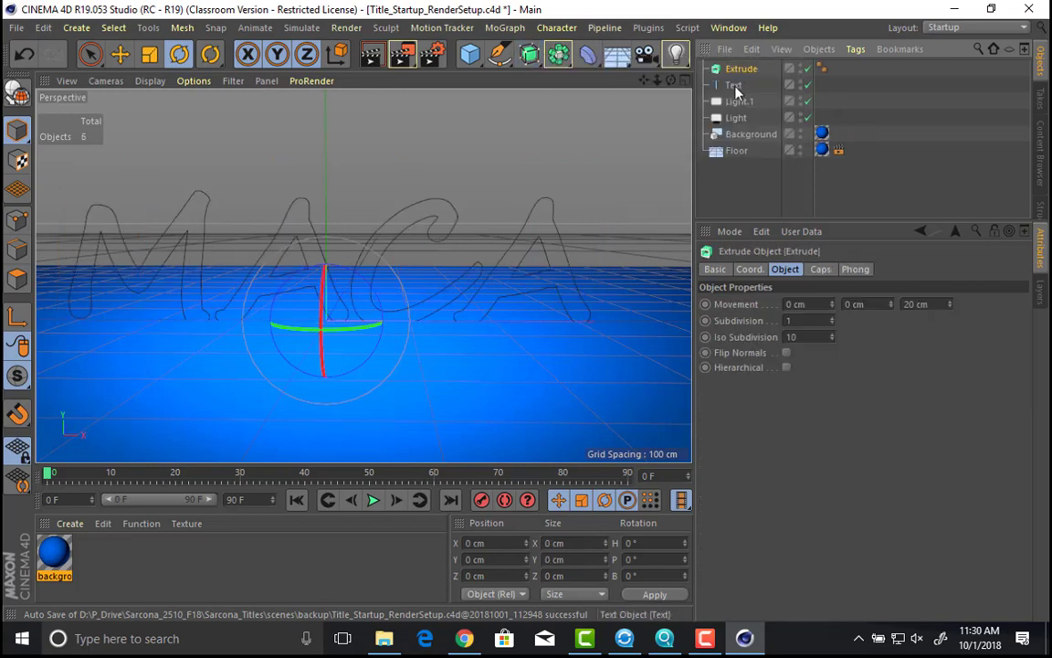
pyautogui.moveTo(733, 85); pyautogui.dragTo(744, 70)
# Step: Render the extruded MACA text from a slightly angled view and close the render preview
pyautogui.moveTo(528, 181)
pyautogui.keyDown('alt'); pyautogui.mouseDown()
pyautogui.moveTo(329, 182)
pyautogui.moveTo(529, 164)
pyautogui.mouseUp(); pyautogui.keyUp('alt')
pyautogui.hotkey('shift', 'r')
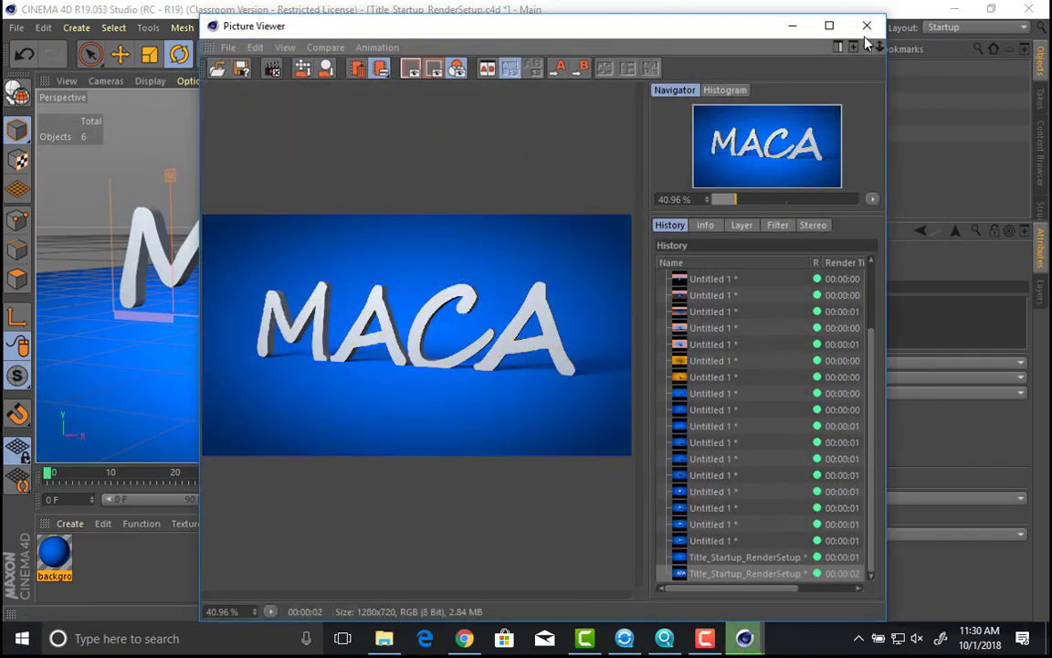
pyautogui.click(866, 29)
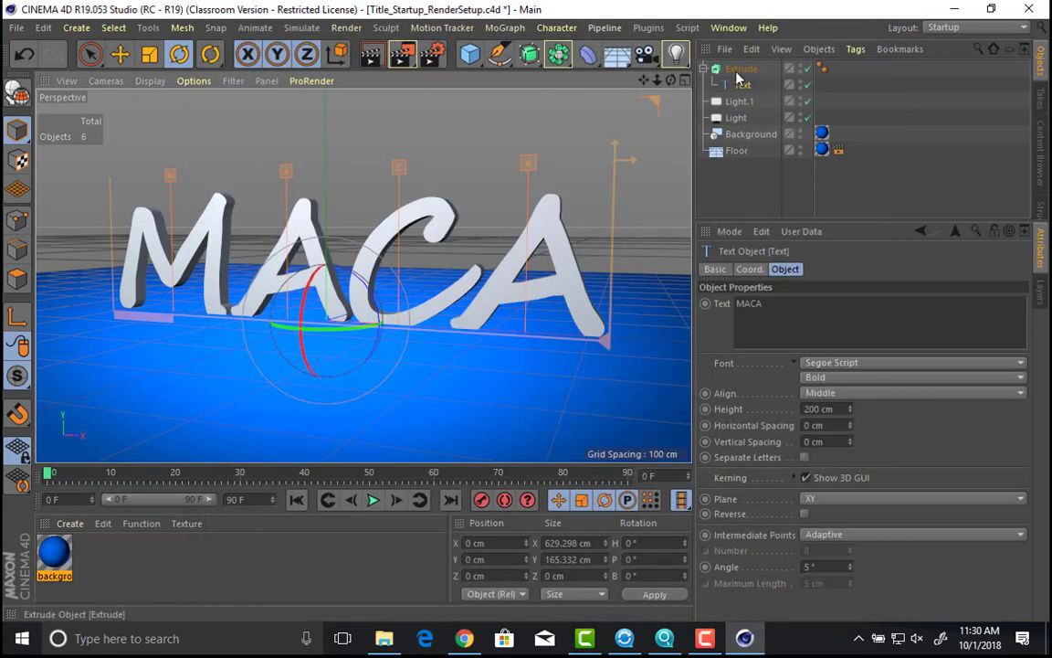
# Step: Display the viewport as shaded surfaces with polygon lines and inspect the sides of the extruded letters up close
pyautogui.click(741, 69)
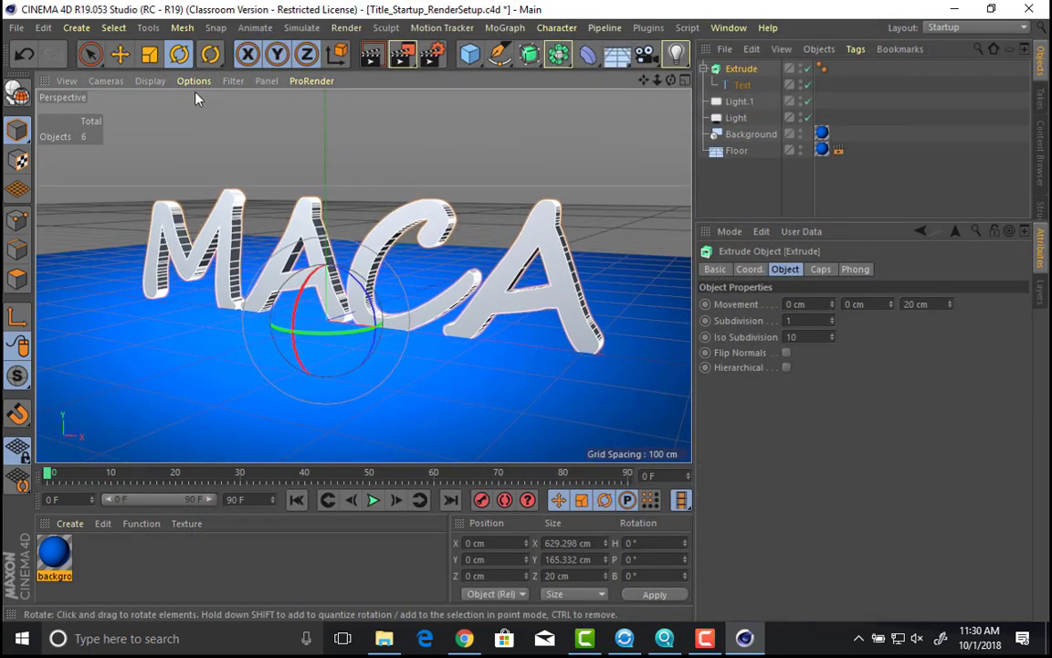
pyautogui.click(150, 80)
pyautogui.click(173, 119)
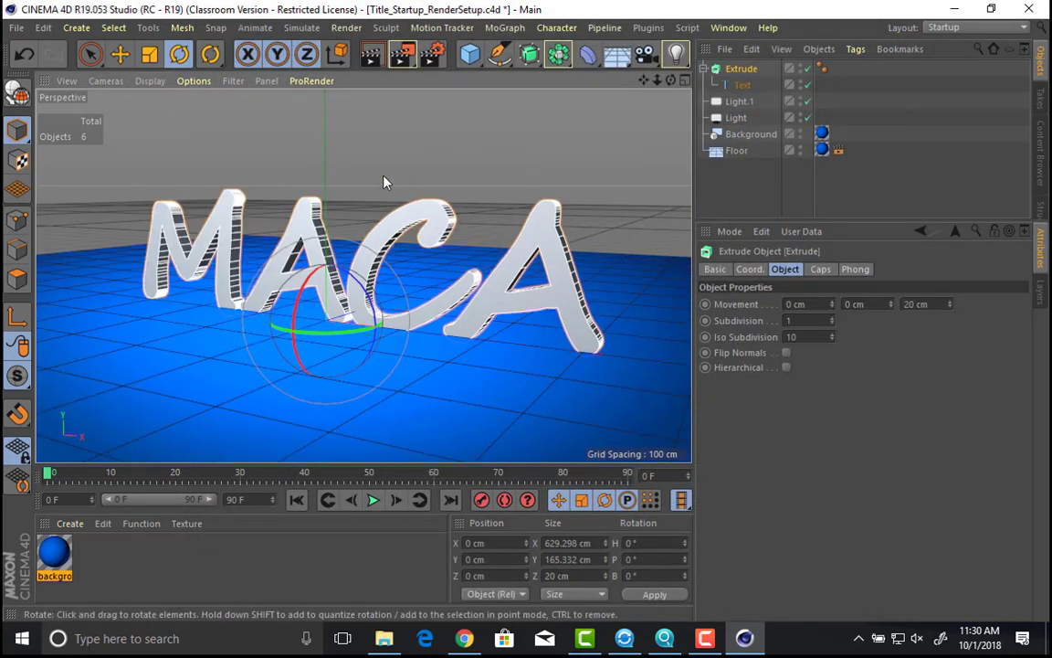
pyautogui.keyDown('alt'); pyautogui.moveTo(502, 224); pyautogui.dragTo(423, 219); pyautogui.keyUp('alt')
pyautogui.keyDown('alt'); pyautogui.moveTo(423, 218); pyautogui.dragTo(575, 242, button='right'); pyautogui.keyUp('alt')
pyautogui.keyDown('alt'); pyautogui.moveTo(465, 212); pyautogui.dragTo(404, 184, button='middle'); pyautogui.keyUp('alt')
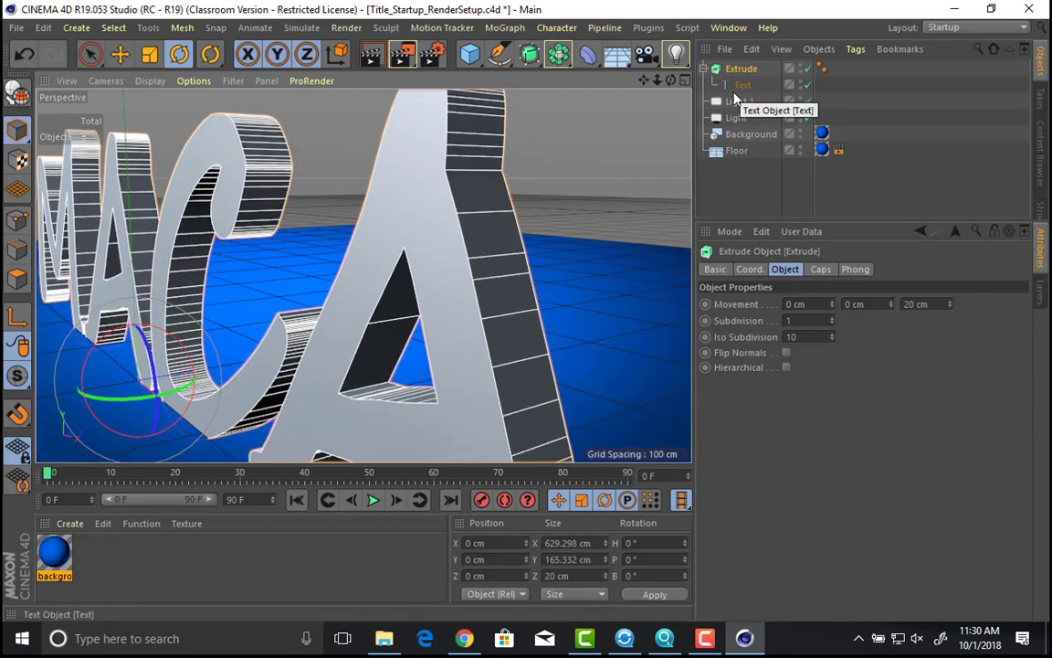
pyautogui.keyDown('alt'); pyautogui.moveTo(488, 207); pyautogui.dragTo(475, 267, button='middle'); pyautogui.keyUp('alt')
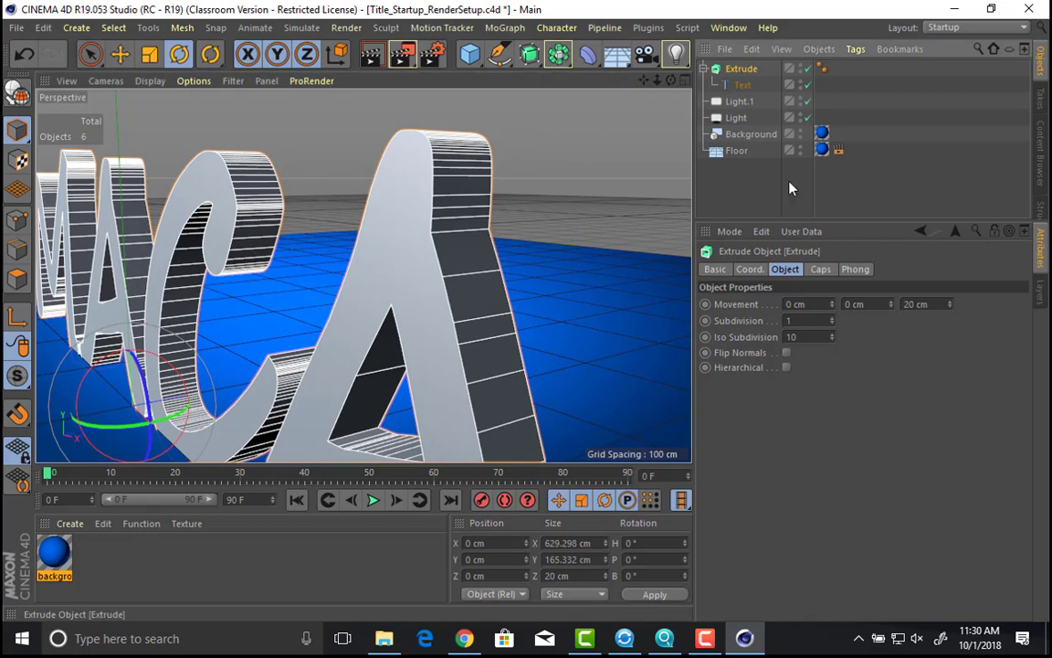
# Step: Set the Extrude object's Iso Subdivision to 22 and both its start and end caps to Fillet Cap
pyautogui.moveTo(832, 324)
pyautogui.mouseDown()
pyautogui.moveTo(837, 288)
pyautogui.moveTo(835, 324)
pyautogui.mouseUp()
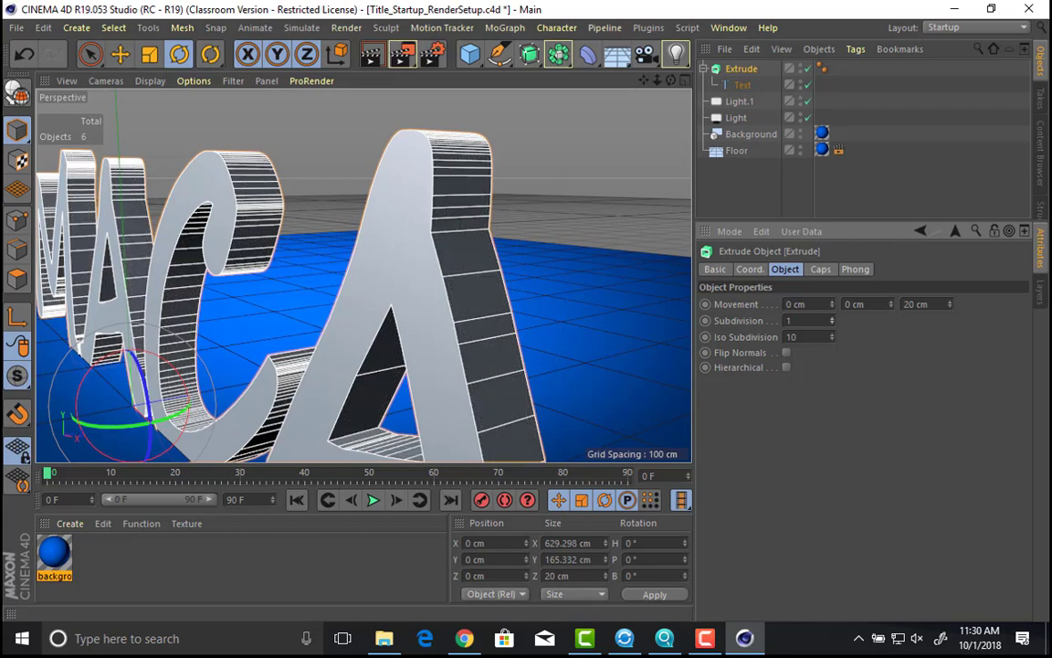
pyautogui.moveTo(832, 340); pyautogui.dragTo(832, 332)
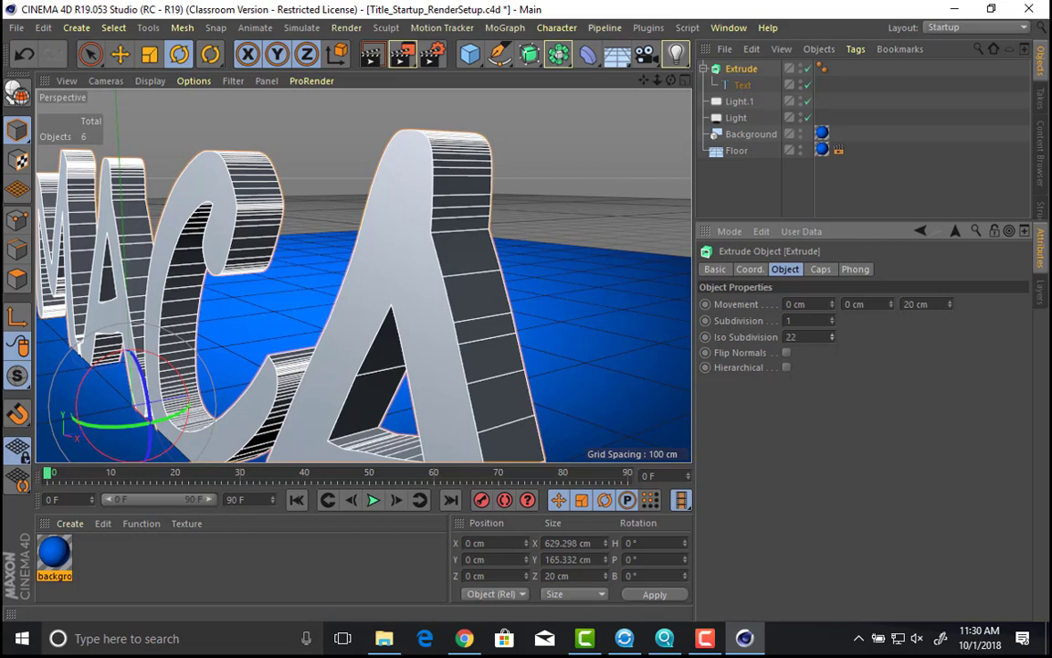
pyautogui.click(821, 268)
pyautogui.click(859, 305)
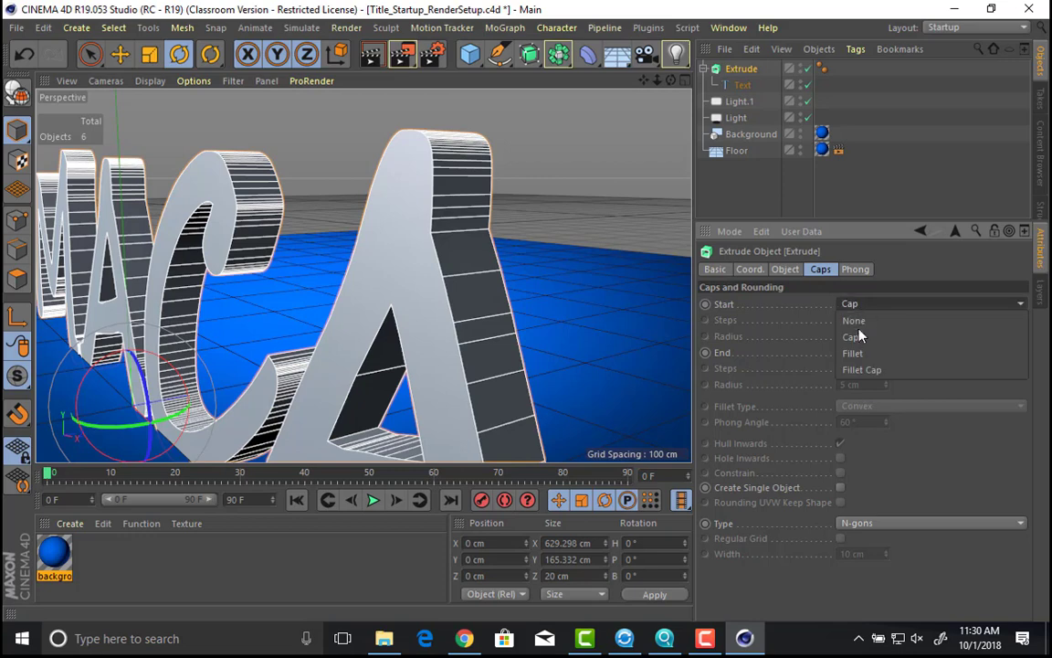
pyautogui.click(862, 370)
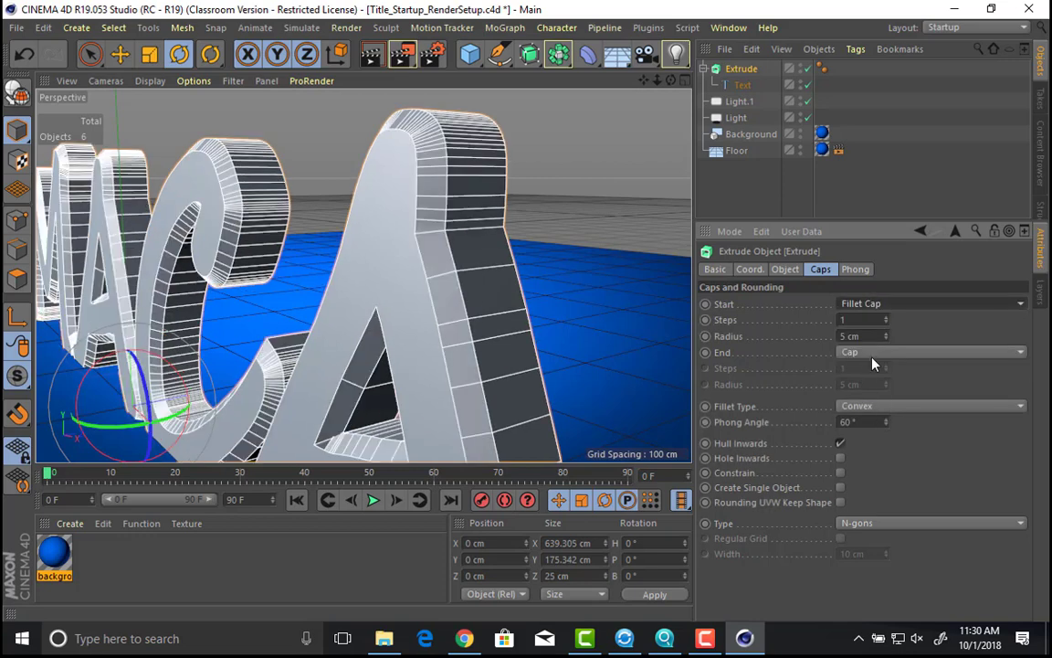
pyautogui.click(872, 353)
pyautogui.click(876, 416)
# Step: Set the fillet steps to 3 for both the start and end caps of the extruded text
pyautogui.click(888, 317)
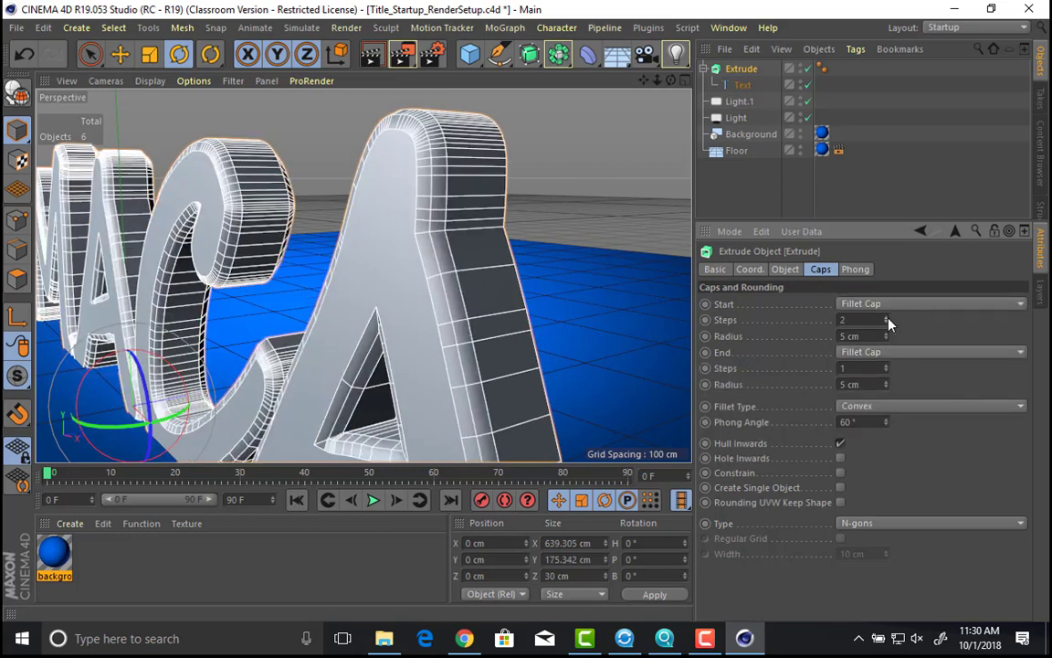
pyautogui.click(886, 317)
pyautogui.click(887, 365)
pyautogui.click(887, 364)
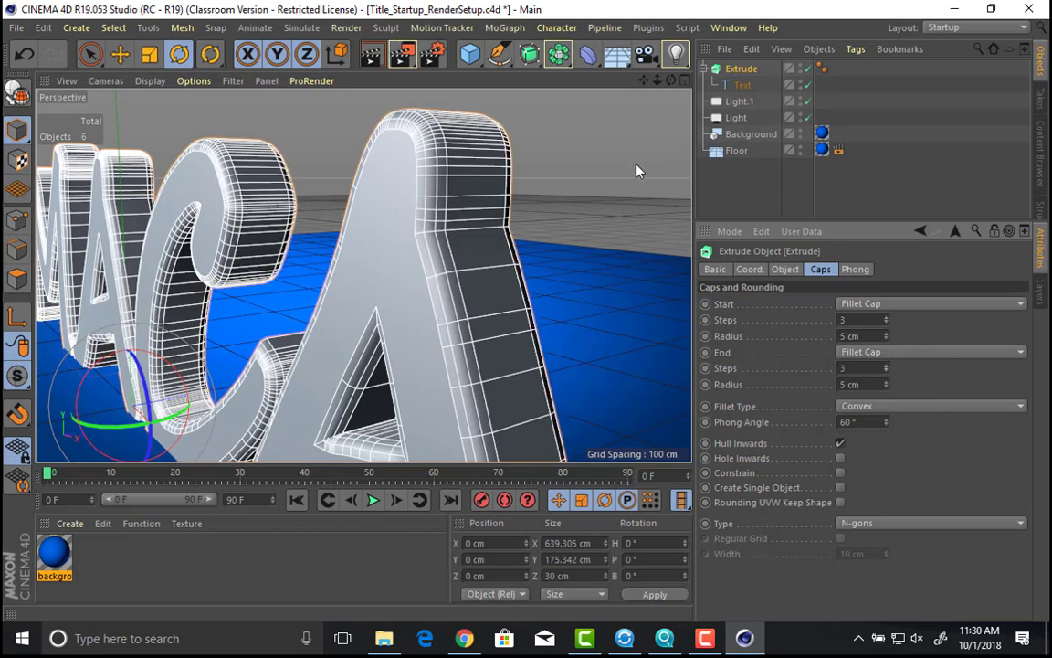
pyautogui.click(637, 165)
pyautogui.keyDown('alt'); pyautogui.moveTo(612, 167); pyautogui.dragTo(556, 170, button='right'); pyautogui.keyUp('alt')
pyautogui.keyDown('alt'); pyautogui.moveTo(557, 170); pyautogui.dragTo(481, 164); pyautogui.keyUp('alt')
# Step: Set the Text object's Intermediate Points to None and examine the polygon layout of the letters
pyautogui.click(742, 69)
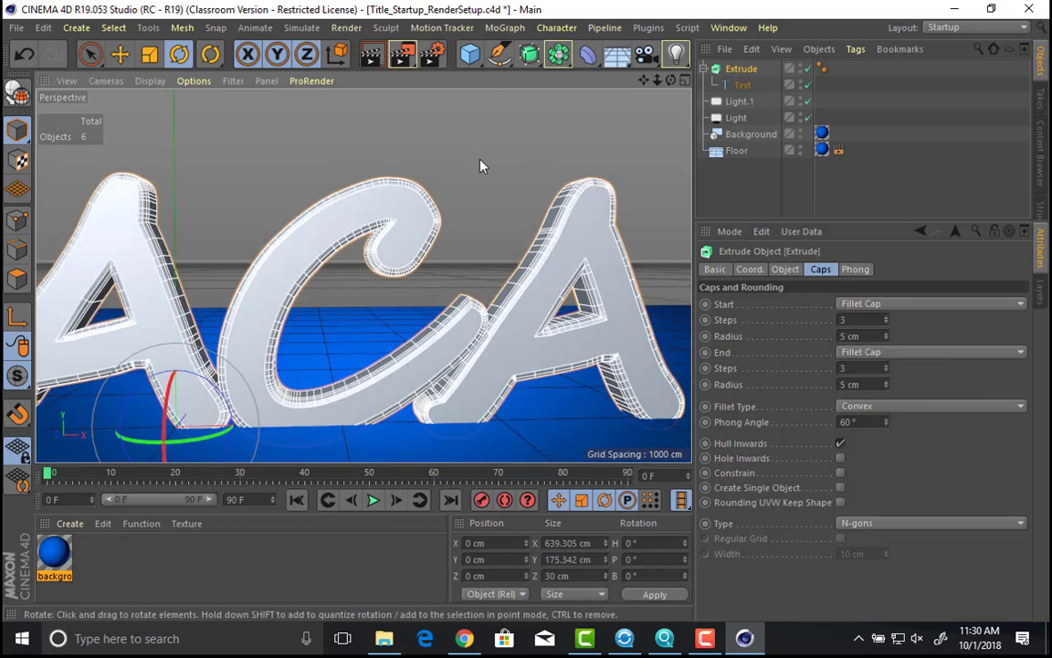
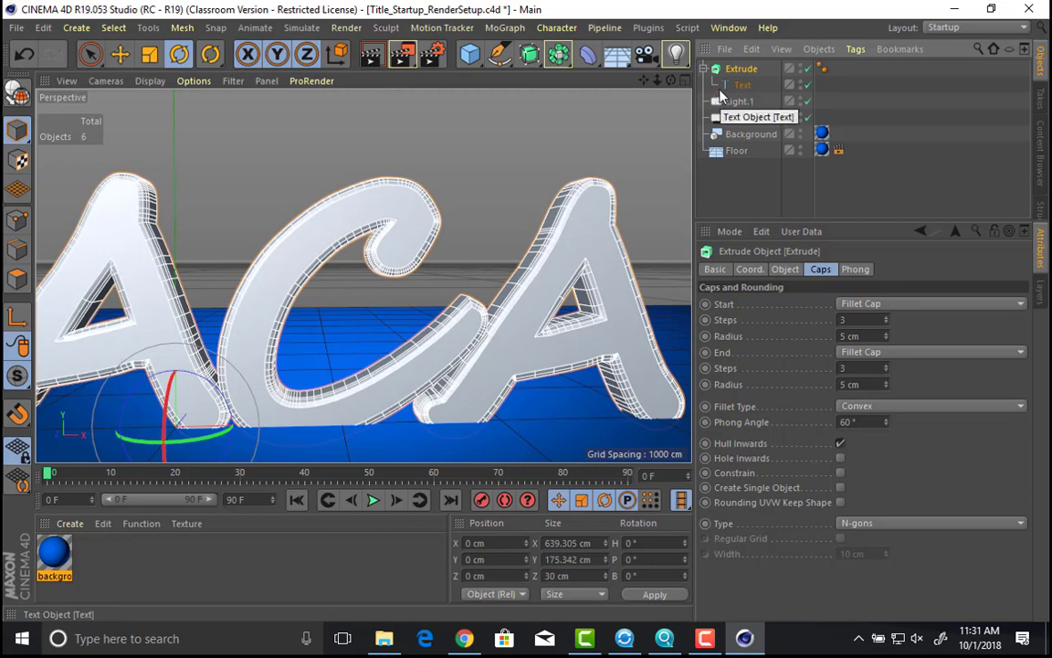
pyautogui.click(758, 90)
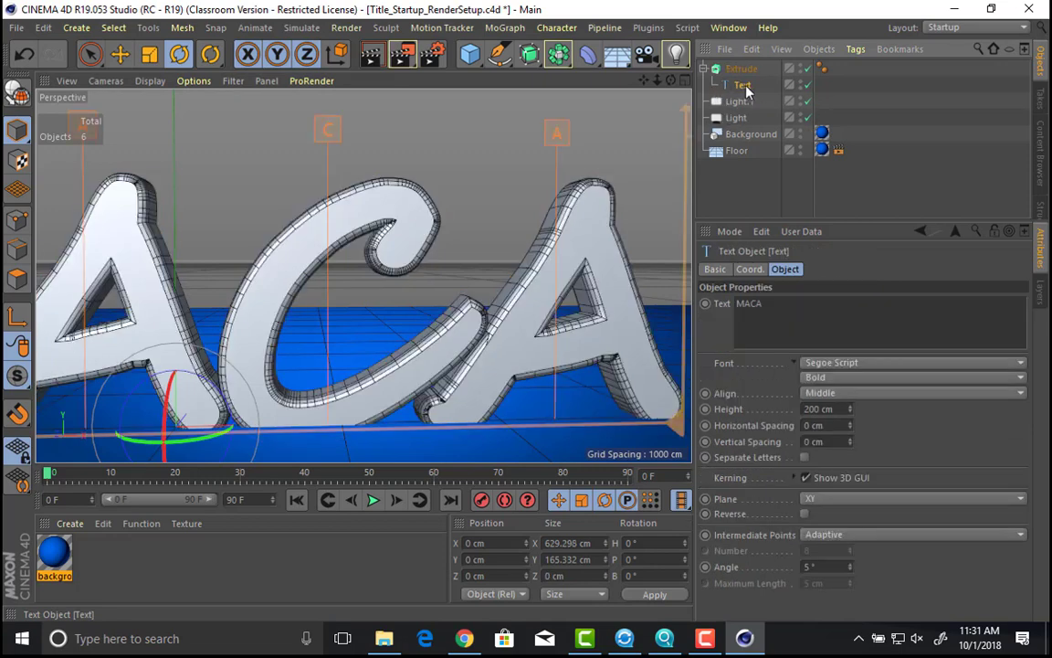
pyautogui.click(825, 537)
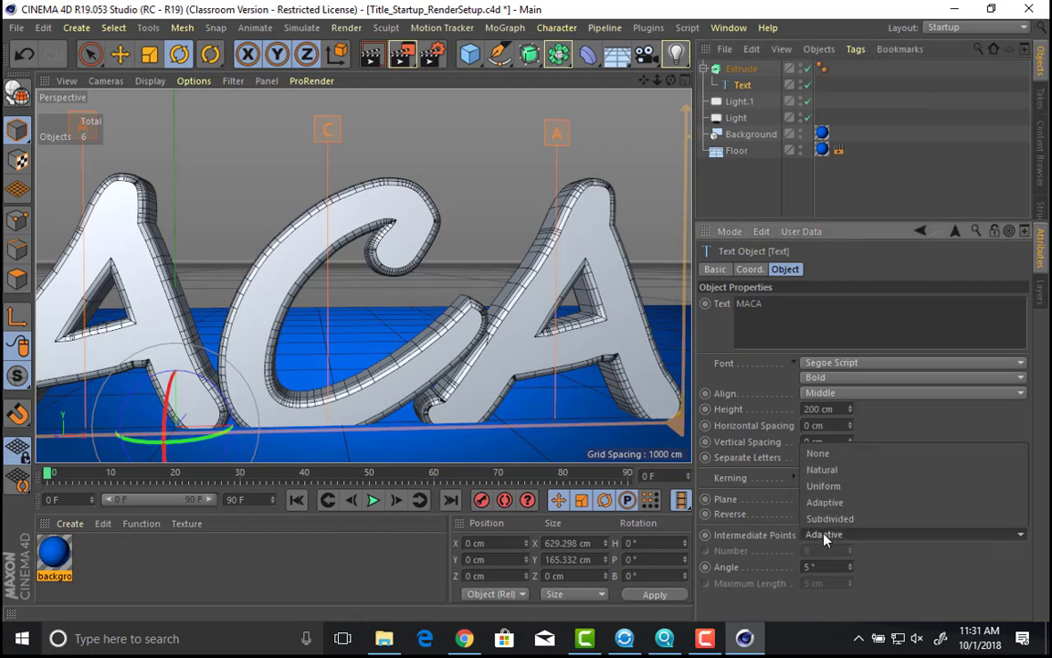
pyautogui.click(810, 454)
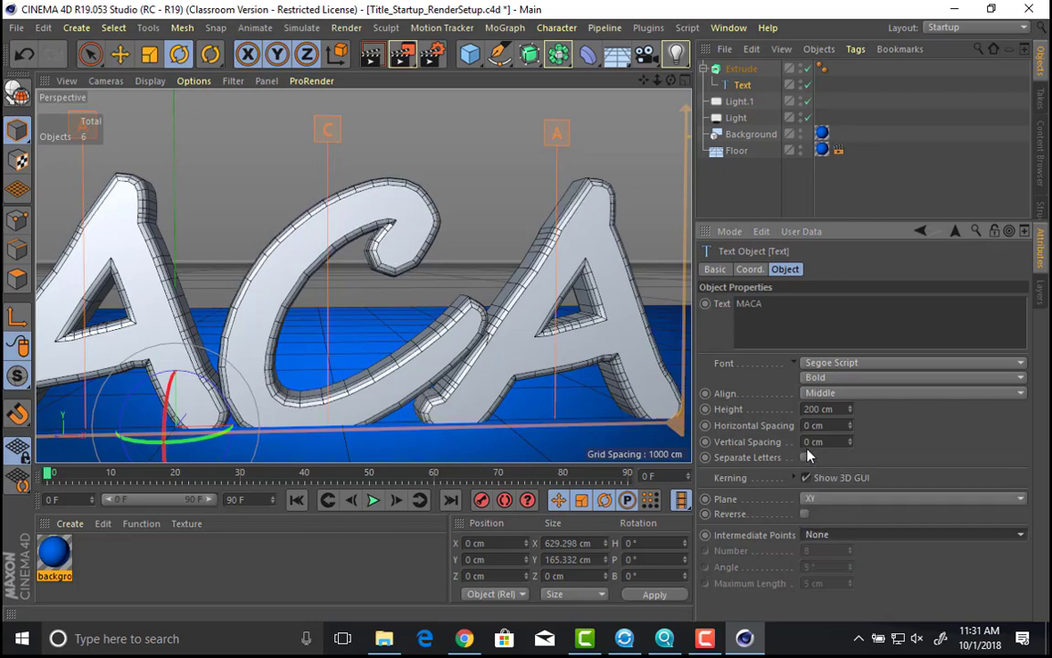
pyautogui.keyDown('alt'); pyautogui.moveTo(282, 283); pyautogui.dragTo(260, 285); pyautogui.keyUp('alt')
pyautogui.keyDown('alt'); pyautogui.moveTo(181, 277); pyautogui.dragTo(400, 293, button='middle'); pyautogui.keyUp('alt')
pyautogui.keyDown('alt'); pyautogui.moveTo(401, 292); pyautogui.dragTo(349, 274); pyautogui.keyUp('alt')
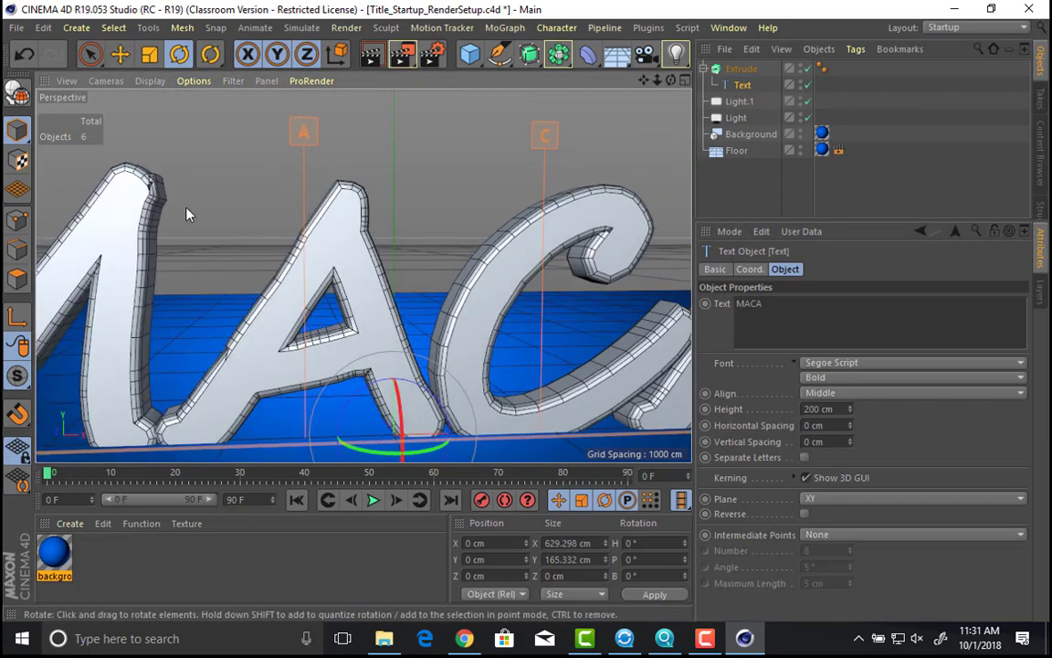
pyautogui.keyDown('alt'); pyautogui.moveTo(186, 211); pyautogui.dragTo(283, 165, button='middle'); pyautogui.keyUp('alt')
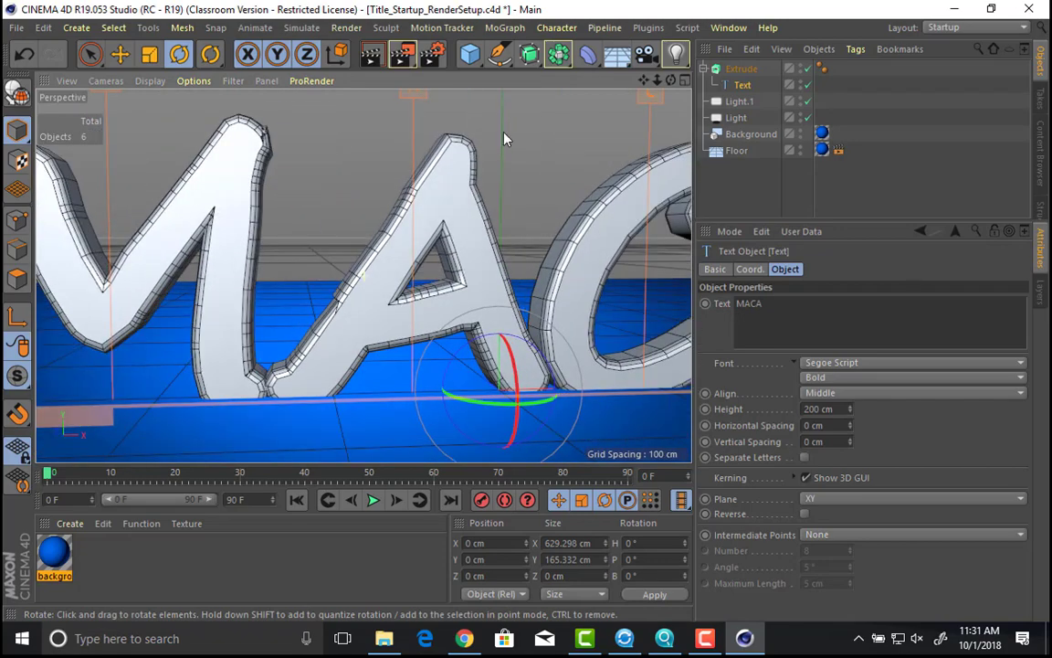
# Step: Disable the Extrude object and examine the bare text spline where the M and first A meet at the base
pyautogui.click(809, 68)
pyautogui.keyDown('alt'); pyautogui.moveTo(537, 133); pyautogui.dragTo(490, 106, button='middle'); pyautogui.keyUp('alt')
pyautogui.keyDown('alt'); pyautogui.moveTo(383, 197); pyautogui.dragTo(512, 206, button='right'); pyautogui.keyUp('alt')
pyautogui.keyDown('alt'); pyautogui.moveTo(369, 280); pyautogui.dragTo(490, 91, button='middle'); pyautogui.keyUp('alt')
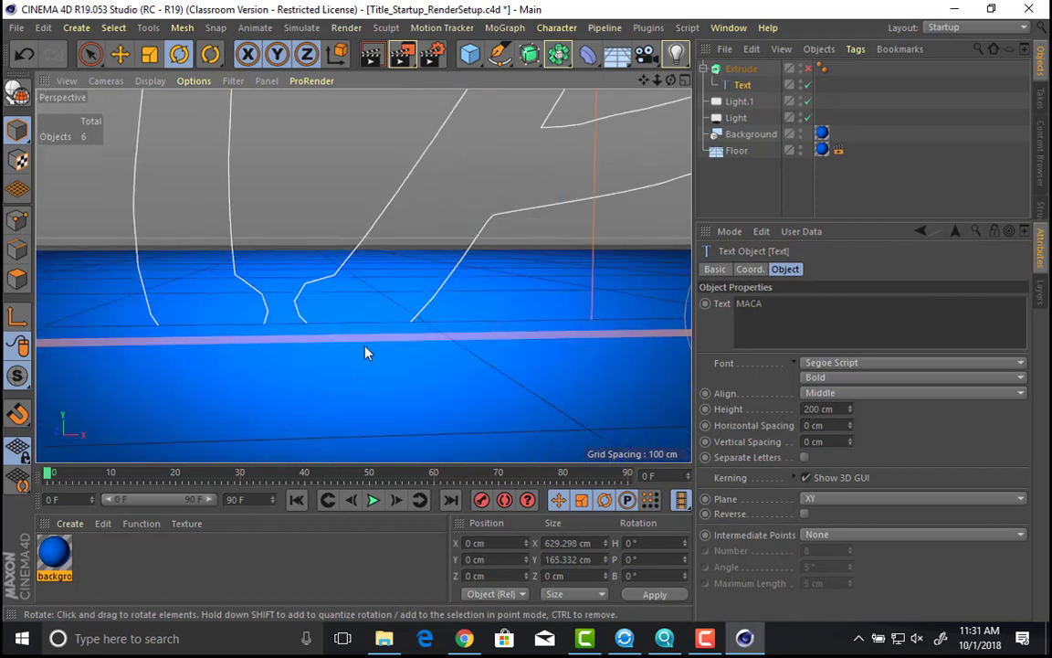
pyautogui.keyDown('alt'); pyautogui.moveTo(366, 347); pyautogui.dragTo(475, 299, button='middle'); pyautogui.keyUp('alt')
pyautogui.keyDown('alt'); pyautogui.moveTo(351, 344); pyautogui.dragTo(393, 283, button='right'); pyautogui.keyUp('alt')
pyautogui.keyDown('alt'); pyautogui.moveTo(541, 146); pyautogui.dragTo(474, 242, button='middle'); pyautogui.keyUp('alt')
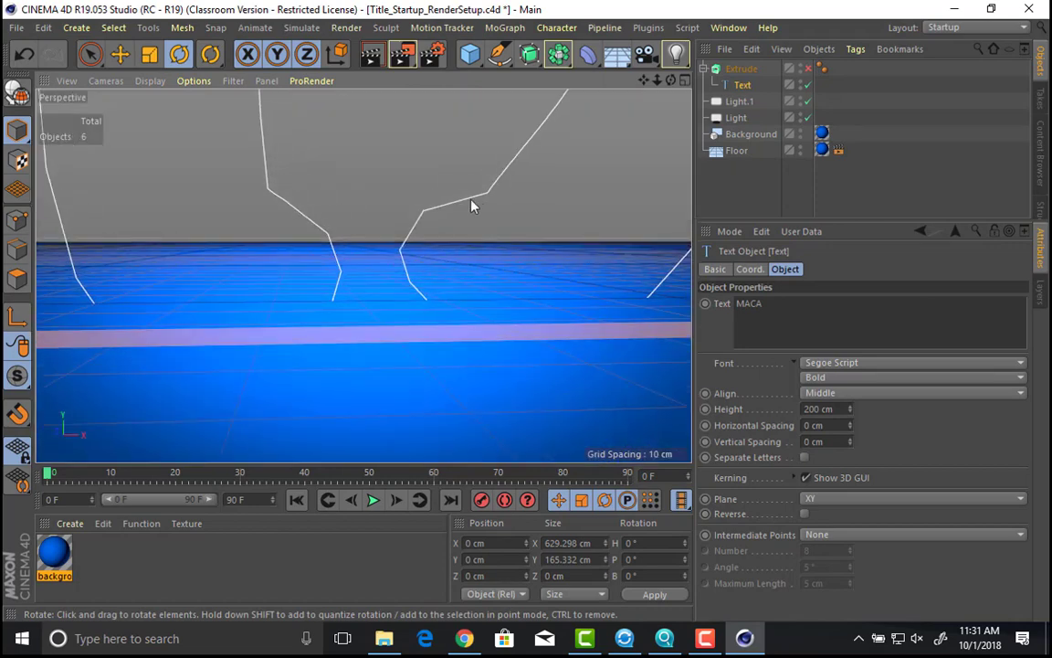
# Step: Set the Text object's Intermediate Points to Uniform and inspect the letter outlines
pyautogui.click(832, 537)
pyautogui.click(826, 483)
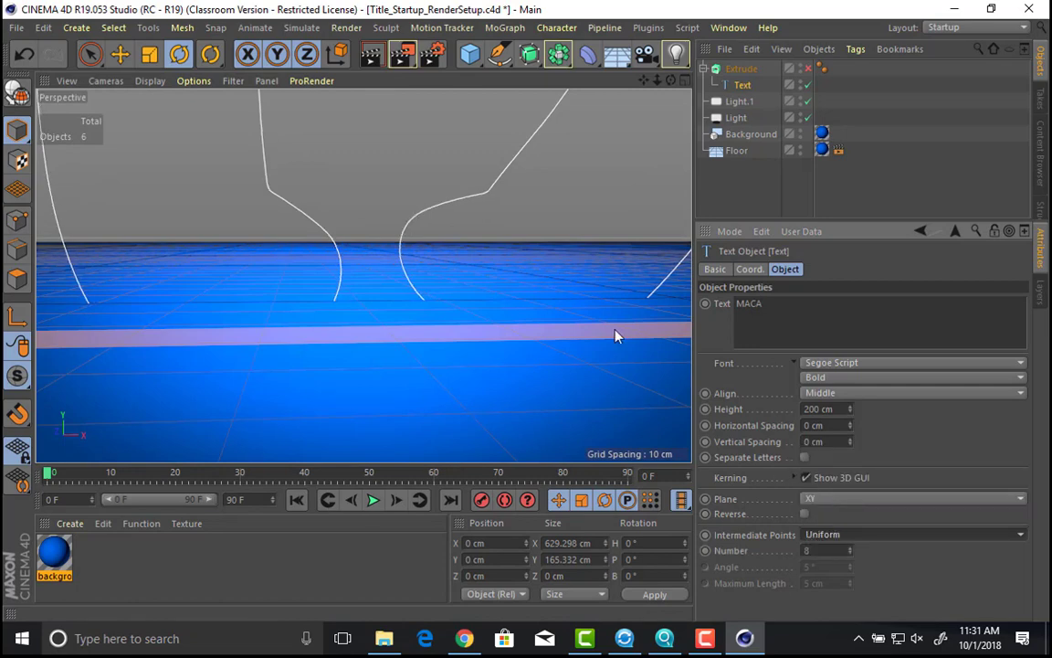
pyautogui.keyDown('alt'); pyautogui.moveTo(615, 331); pyautogui.dragTo(466, 312, button='right'); pyautogui.keyUp('alt')
pyautogui.keyDown('alt'); pyautogui.moveTo(370, 270); pyautogui.dragTo(146, 369, button='middle'); pyautogui.keyUp('alt')
pyautogui.keyDown('alt'); pyautogui.moveTo(420, 326); pyautogui.dragTo(407, 274, button='right'); pyautogui.keyUp('alt')
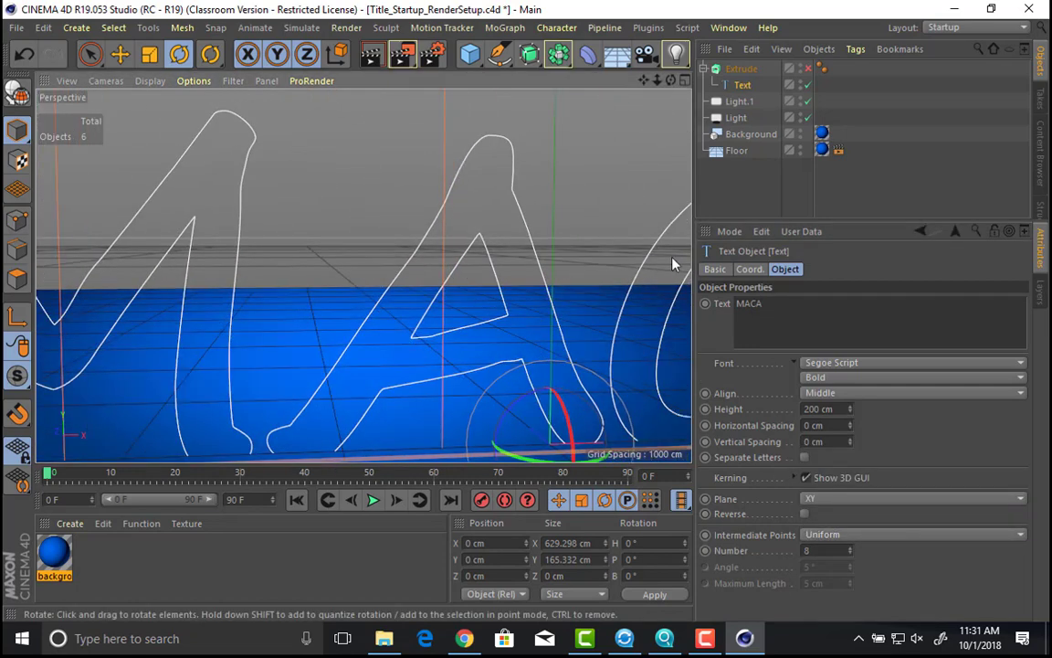
# Step: Set the Text object's Intermediate Points to Subdivided and re-enable the Extrude object
pyautogui.click(848, 541)
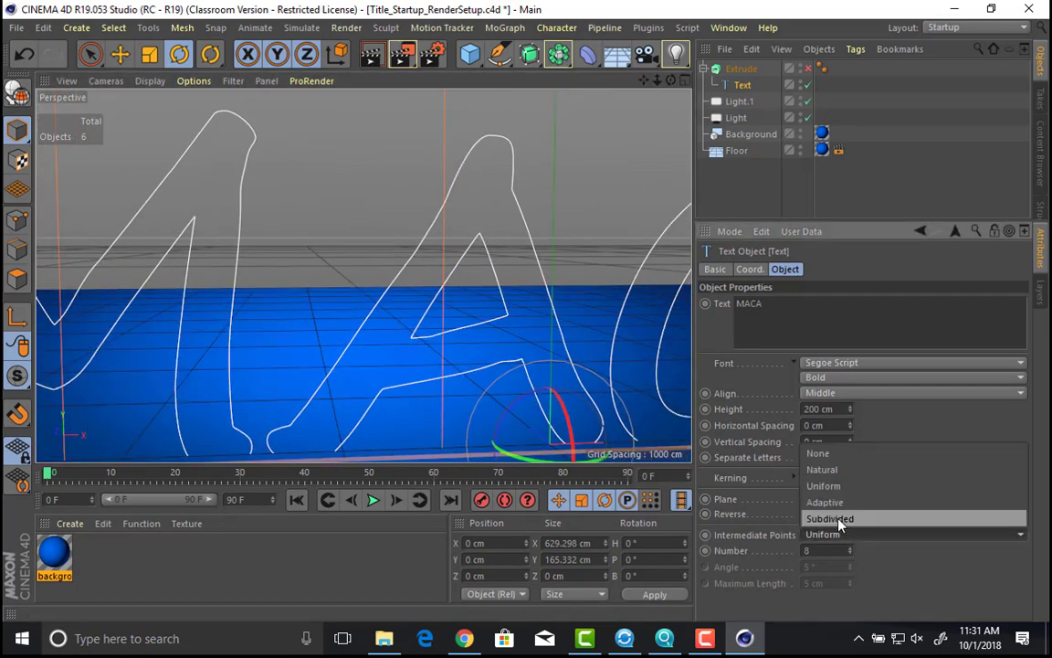
pyautogui.click(831, 523)
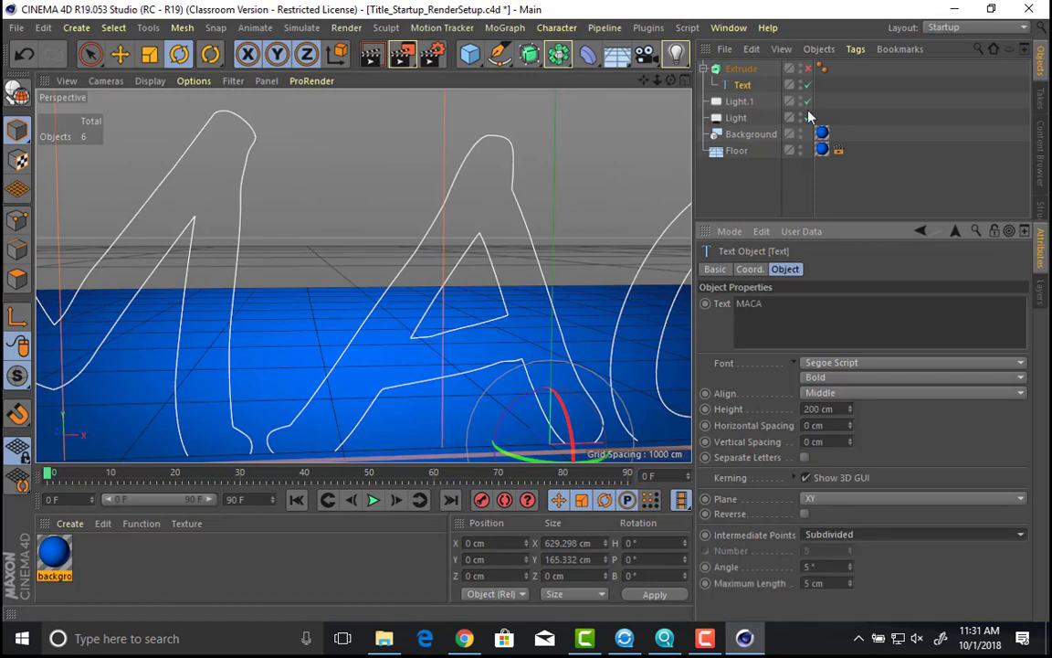
pyautogui.click(808, 68)
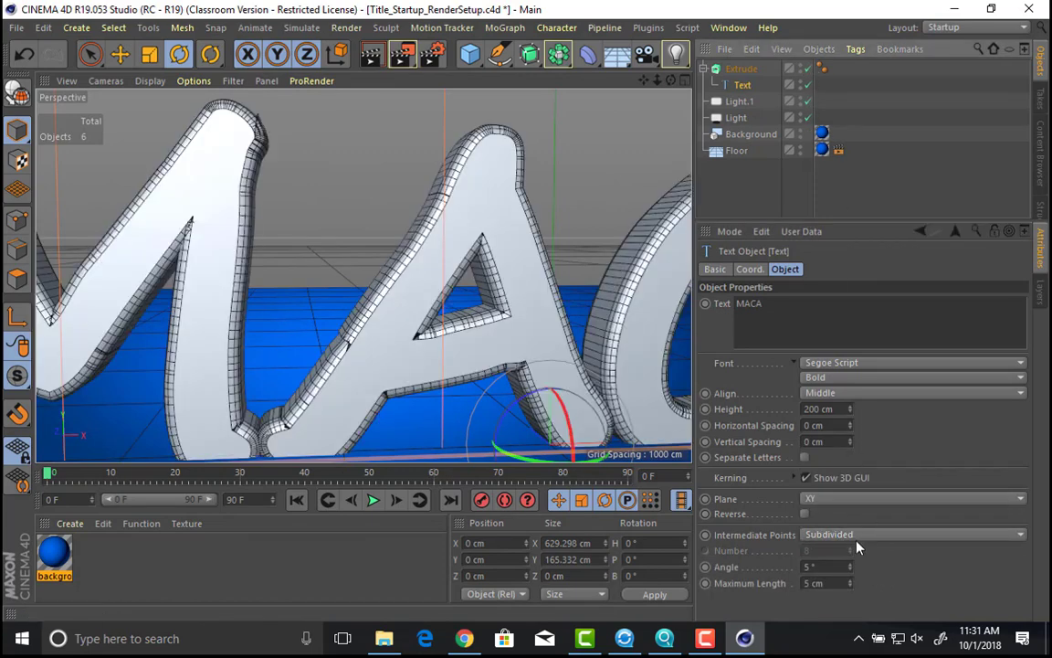
# Step: Try Natural as the Text object's Intermediate Points mode and examine the mesh on the extruded letters
pyautogui.click(856, 536)
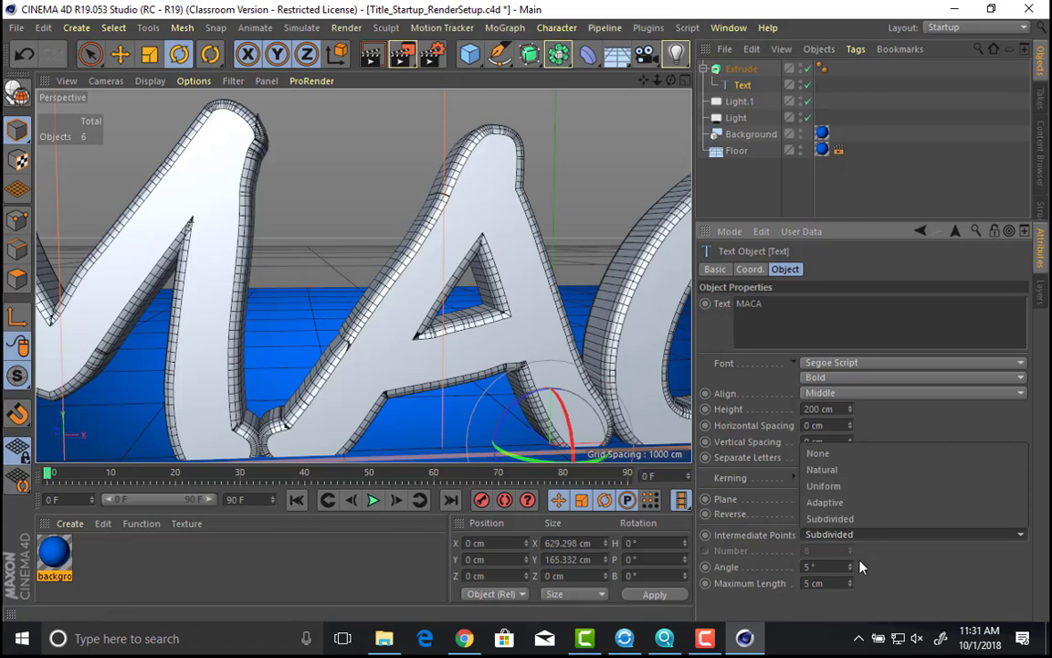
pyautogui.click(830, 472)
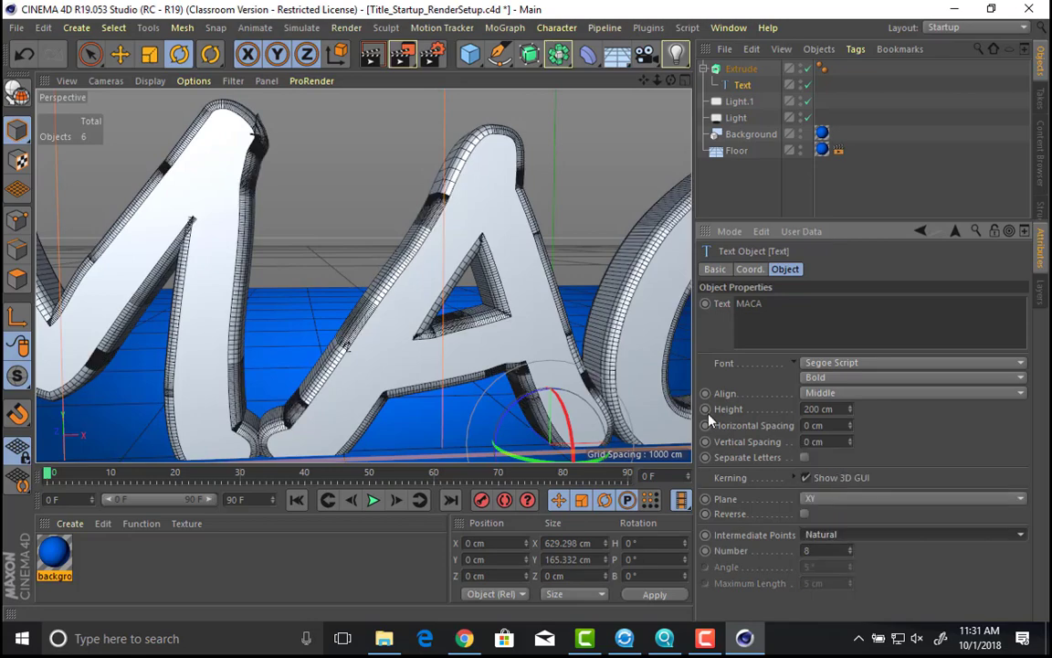
pyautogui.keyDown('alt'); pyautogui.moveTo(422, 230); pyautogui.dragTo(393, 231); pyautogui.keyUp('alt')
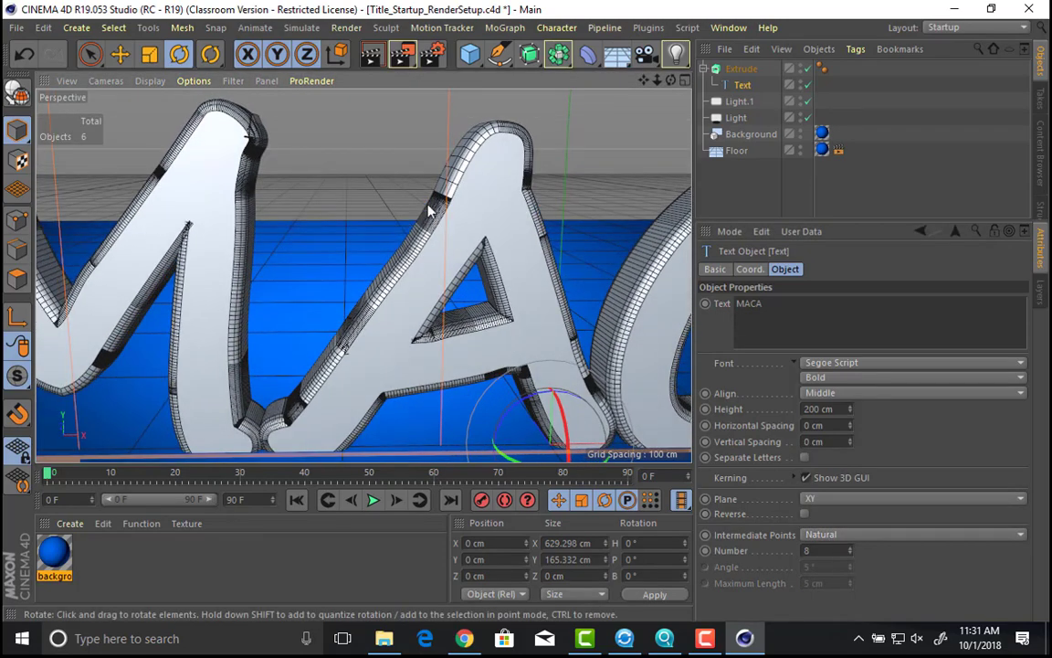
# Step: Raise the Number of natural intermediate points on the Text object to 16
pyautogui.click(849, 549)
pyautogui.click(850, 549)
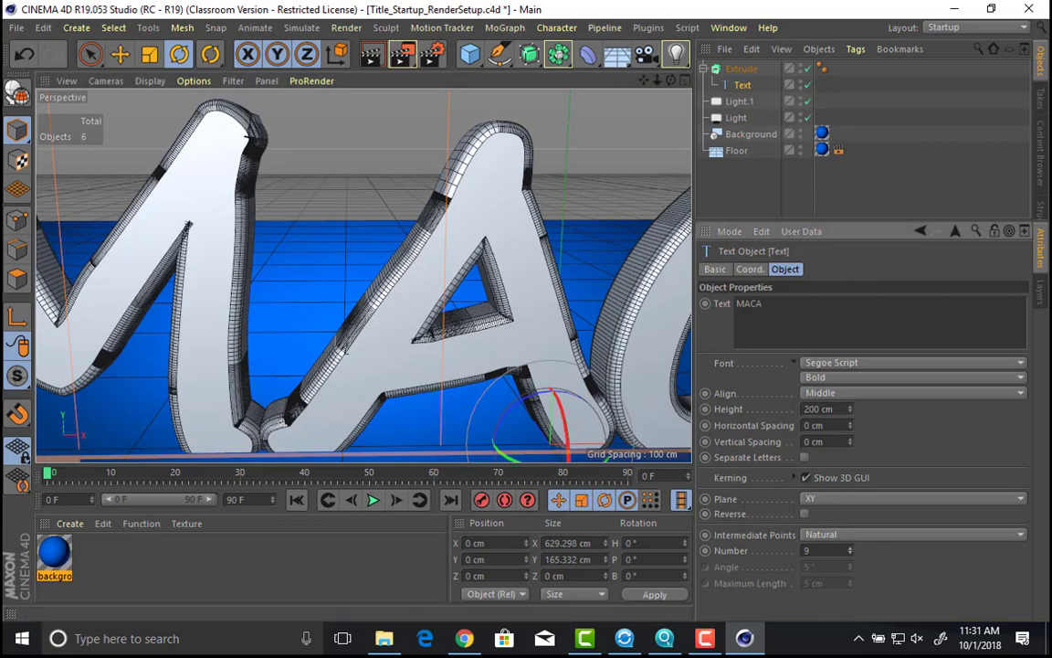
pyautogui.click(851, 549)
pyautogui.click(851, 549)
pyautogui.click(851, 549)
pyautogui.click(851, 549)
pyautogui.click(851, 549)
pyautogui.click(851, 549)
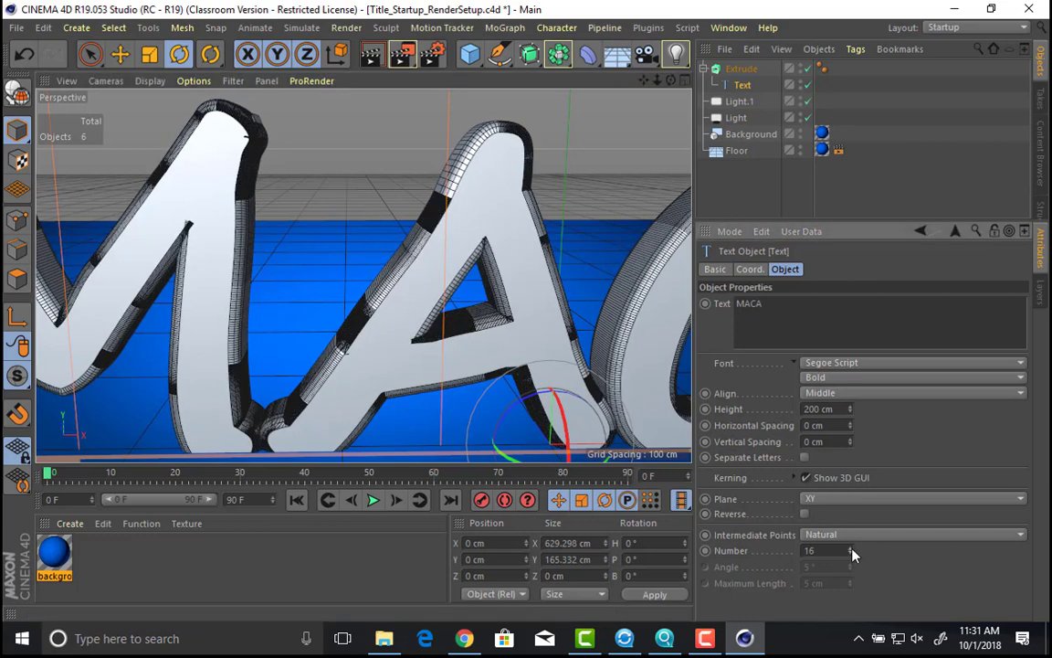
# Step: Reduce the Number of natural intermediate points to 10 and inspect the sides of the M and first A
pyautogui.click(850, 555)
pyautogui.click(851, 557)
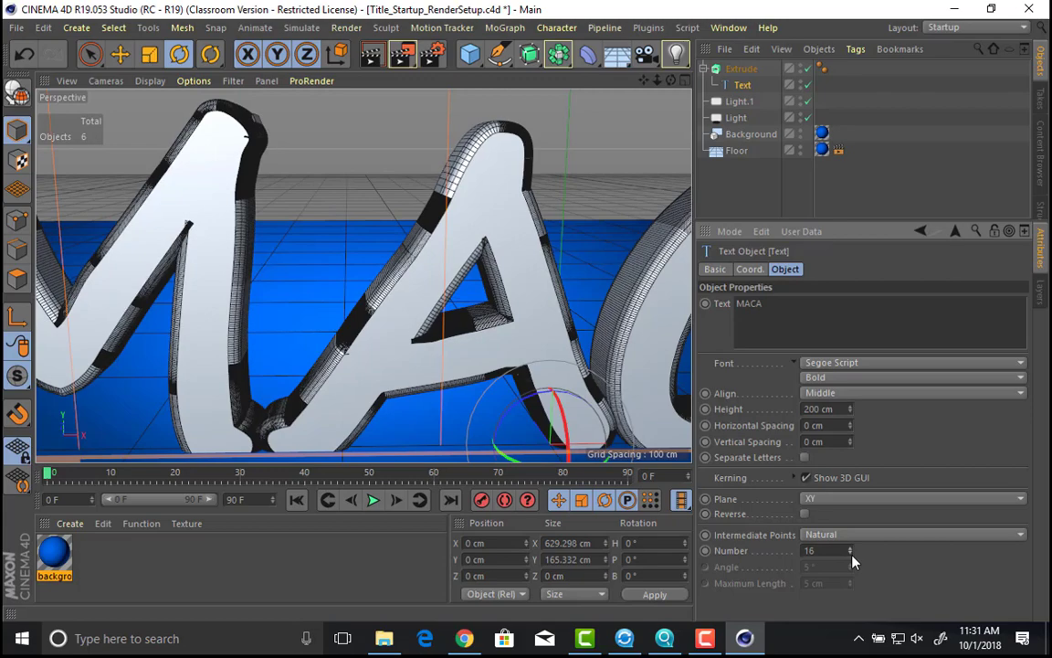
pyautogui.click(851, 559)
pyautogui.click(852, 556)
pyautogui.click(852, 555)
pyautogui.click(852, 556)
pyautogui.keyDown('alt'); pyautogui.moveTo(346, 199); pyautogui.dragTo(517, 238); pyautogui.keyUp('alt')
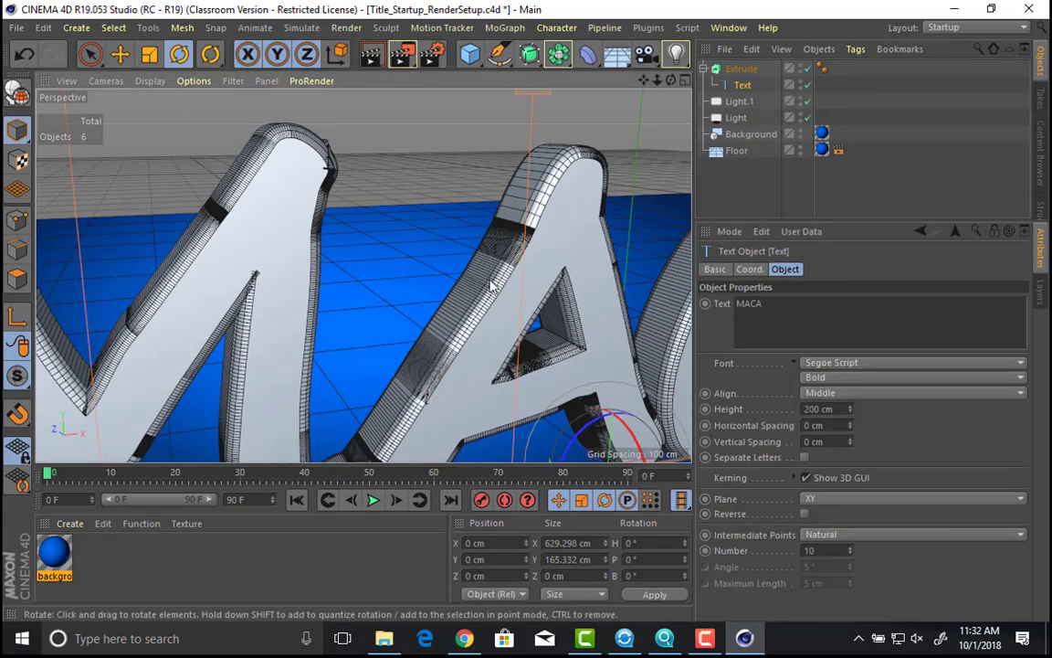
# Step: Try Adaptive as the Text object's Intermediate Points mode and check the polygon layout of the M and A
pyautogui.click(857, 537)
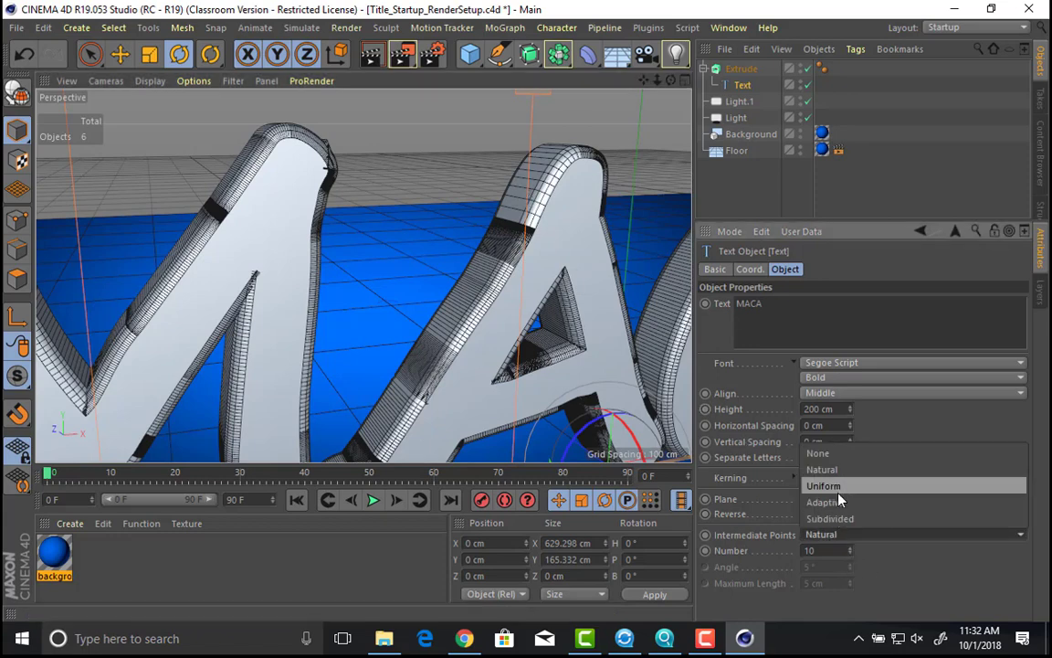
pyautogui.click(838, 504)
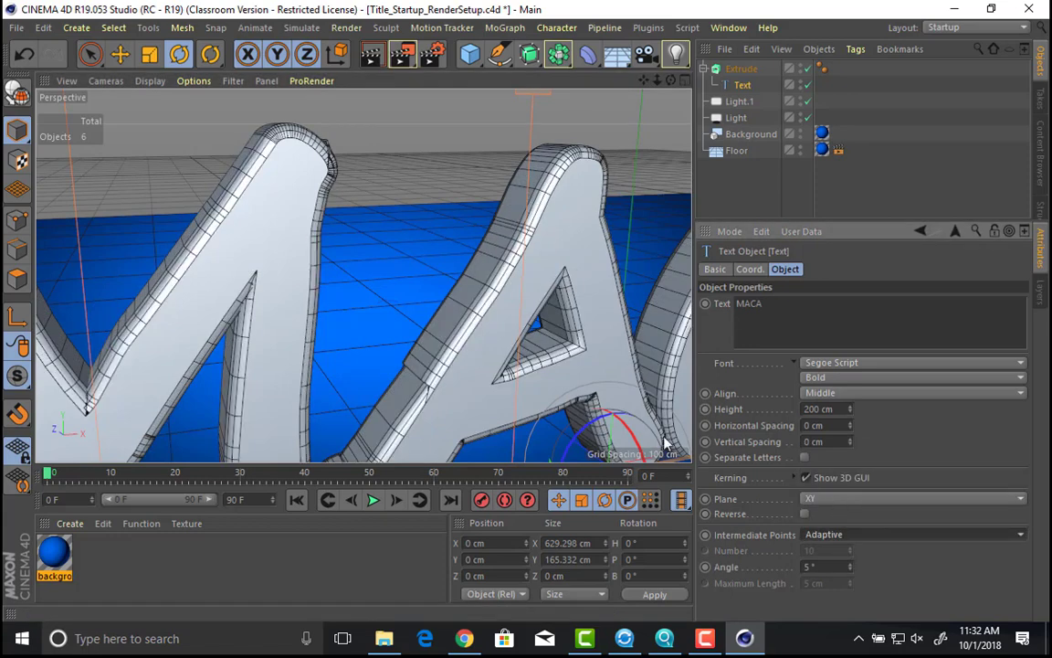
pyautogui.keyDown('alt'); pyautogui.moveTo(588, 381); pyautogui.dragTo(572, 350); pyautogui.keyUp('alt')
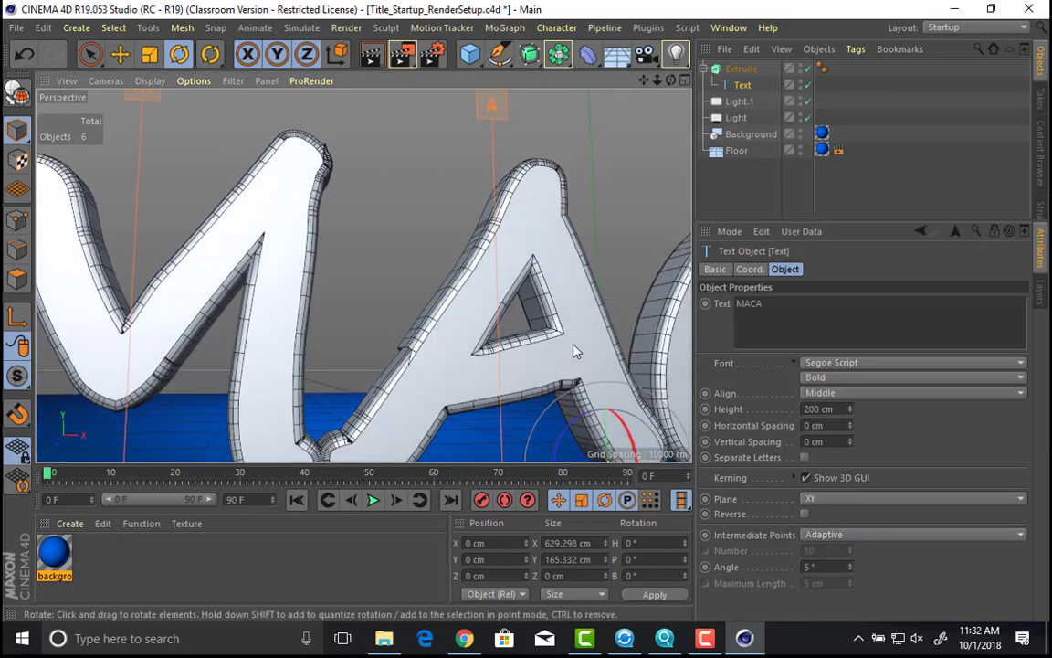
# Step: Switch the Text object's Intermediate Points to Uniform and inspect the rounded edges of the first A up close
pyautogui.click(839, 537)
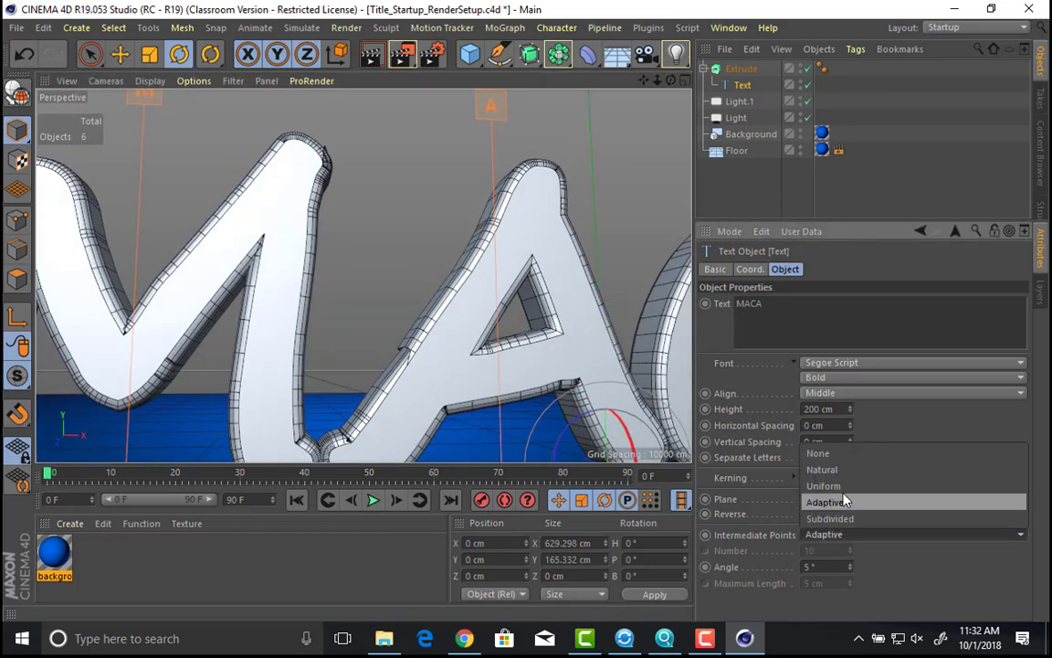
pyautogui.click(827, 486)
pyautogui.keyDown('alt'); pyautogui.moveTo(537, 330); pyautogui.dragTo(359, 349); pyautogui.keyUp('alt')
pyautogui.keyDown('alt'); pyautogui.moveTo(359, 345); pyautogui.dragTo(482, 349, button='right'); pyautogui.keyUp('alt')
pyautogui.keyDown('alt'); pyautogui.moveTo(485, 348); pyautogui.dragTo(370, 298); pyautogui.keyUp('alt')
pyautogui.keyDown('alt'); pyautogui.moveTo(463, 230); pyautogui.dragTo(499, 355); pyautogui.keyUp('alt')
pyautogui.keyDown('alt'); pyautogui.moveTo(499, 354); pyautogui.dragTo(504, 366, button='right'); pyautogui.keyUp('alt')
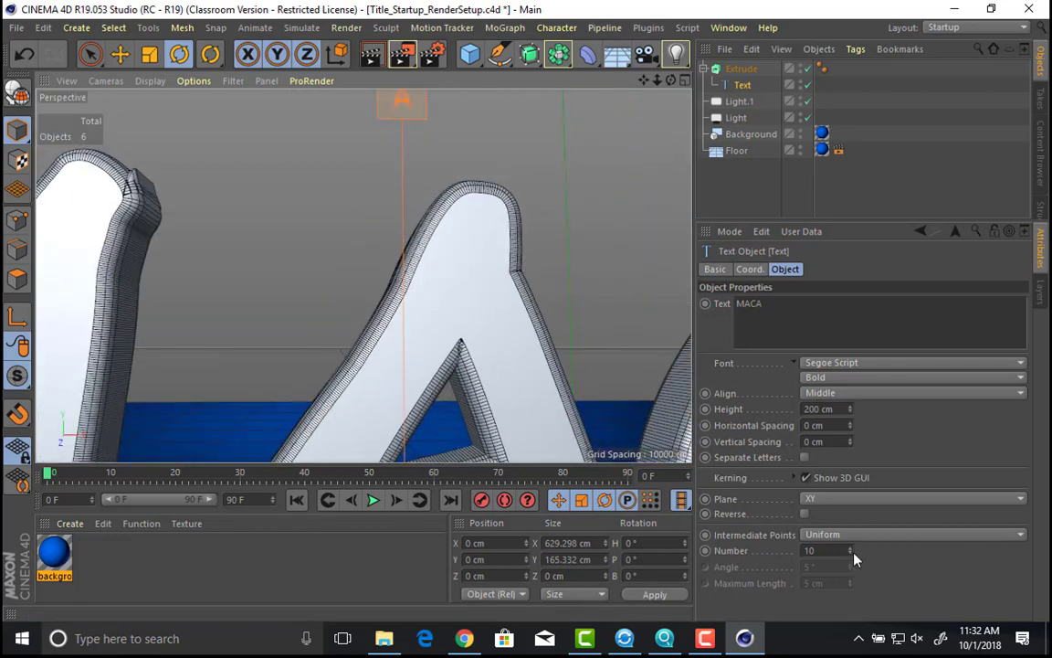
# Step: Reduce the Number of uniform intermediate points on the Text object to 0
pyautogui.click(851, 553)
pyautogui.click(852, 552)
pyautogui.click(852, 553)
pyautogui.click(851, 552)
pyautogui.click(852, 554)
pyautogui.click(852, 553)
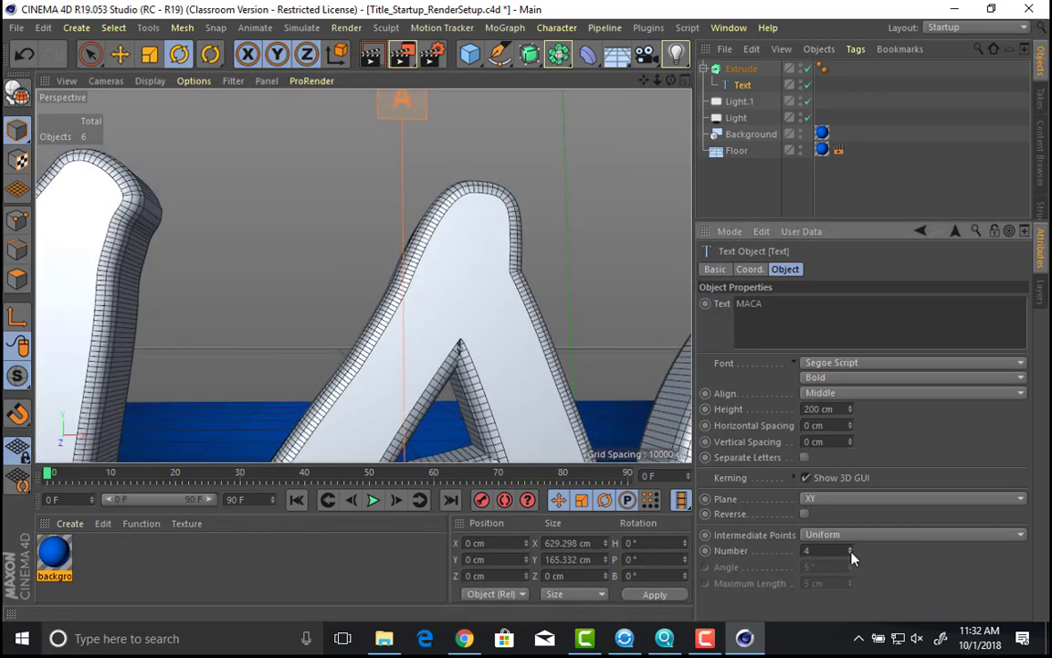
pyautogui.click(851, 554)
pyautogui.click(852, 554)
pyautogui.click(852, 553)
pyautogui.click(851, 553)
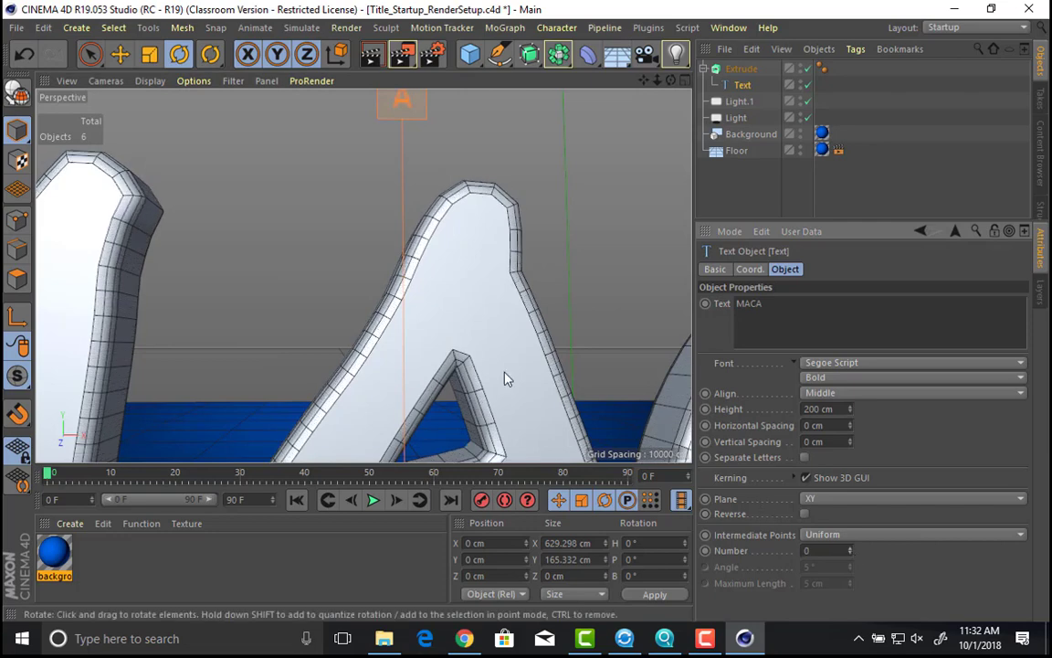
# Step: Examine the polygon edges around the upper end of the M's second peak up close
pyautogui.keyDown('alt'); pyautogui.moveTo(504, 373); pyautogui.dragTo(411, 323, button='right'); pyautogui.keyUp('alt')
pyautogui.keyDown('alt'); pyautogui.moveTo(484, 283); pyautogui.dragTo(538, 232, button='middle'); pyautogui.keyUp('alt')
pyautogui.keyDown('alt'); pyautogui.moveTo(475, 242); pyautogui.dragTo(533, 263, button='middle'); pyautogui.keyUp('alt')
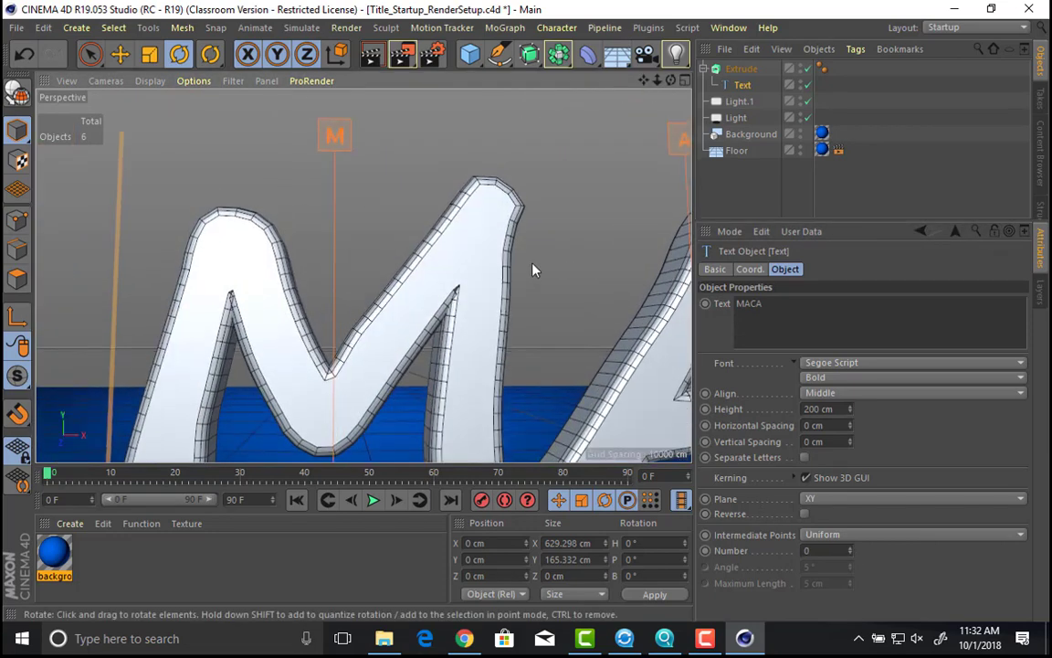
pyautogui.keyDown('alt'); pyautogui.moveTo(534, 263); pyautogui.dragTo(373, 294); pyautogui.keyUp('alt')
pyautogui.keyDown('alt'); pyautogui.moveTo(373, 295); pyautogui.dragTo(346, 316, button='middle'); pyautogui.keyUp('alt')
pyautogui.keyDown('alt'); pyautogui.moveTo(442, 314); pyautogui.dragTo(494, 221, button='right'); pyautogui.keyUp('alt')
pyautogui.keyDown('alt'); pyautogui.moveTo(519, 98); pyautogui.dragTo(479, 204, button='middle'); pyautogui.keyUp('alt')
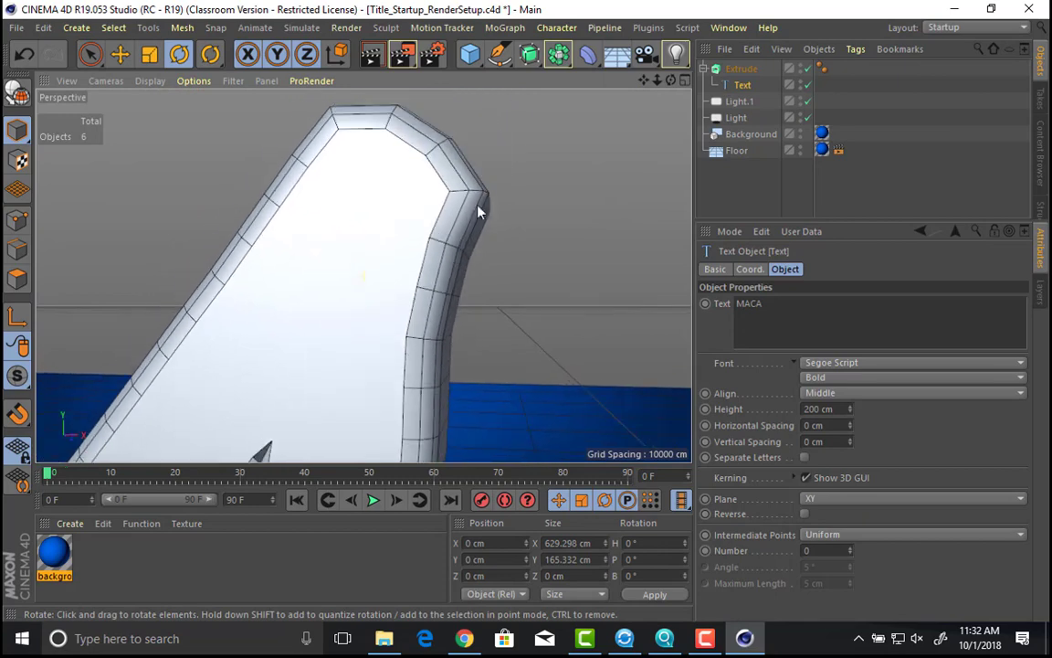
pyautogui.keyDown('alt'); pyautogui.moveTo(480, 204); pyautogui.dragTo(368, 178); pyautogui.keyUp('alt')
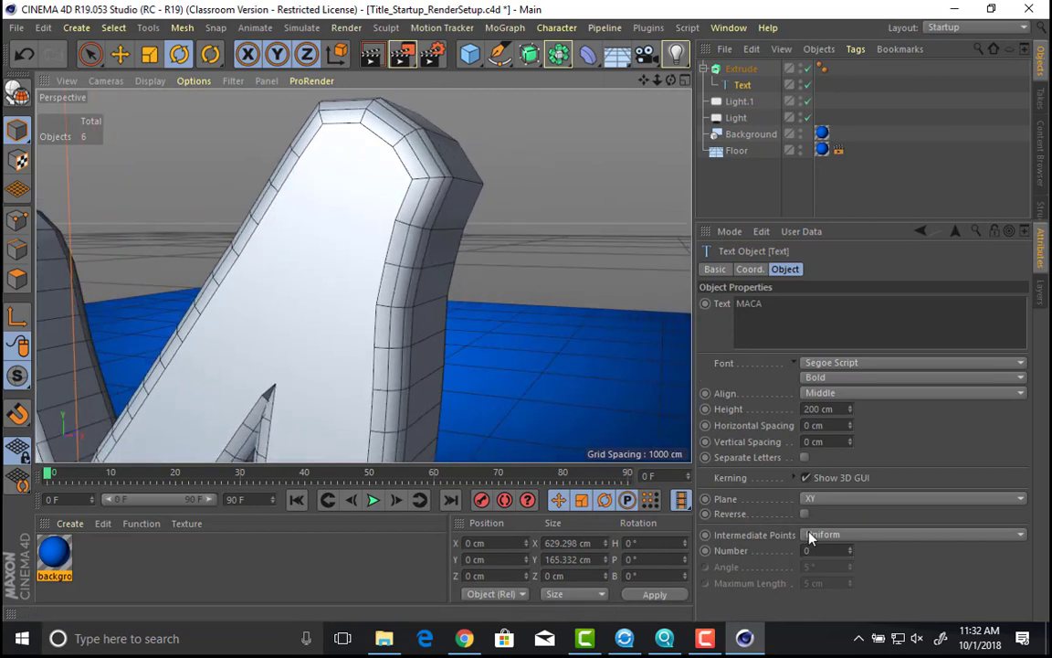
# Step: Set Intermediate Points to Adaptive again and inspect the curved tip of the M for mesh errors
pyautogui.click(812, 536)
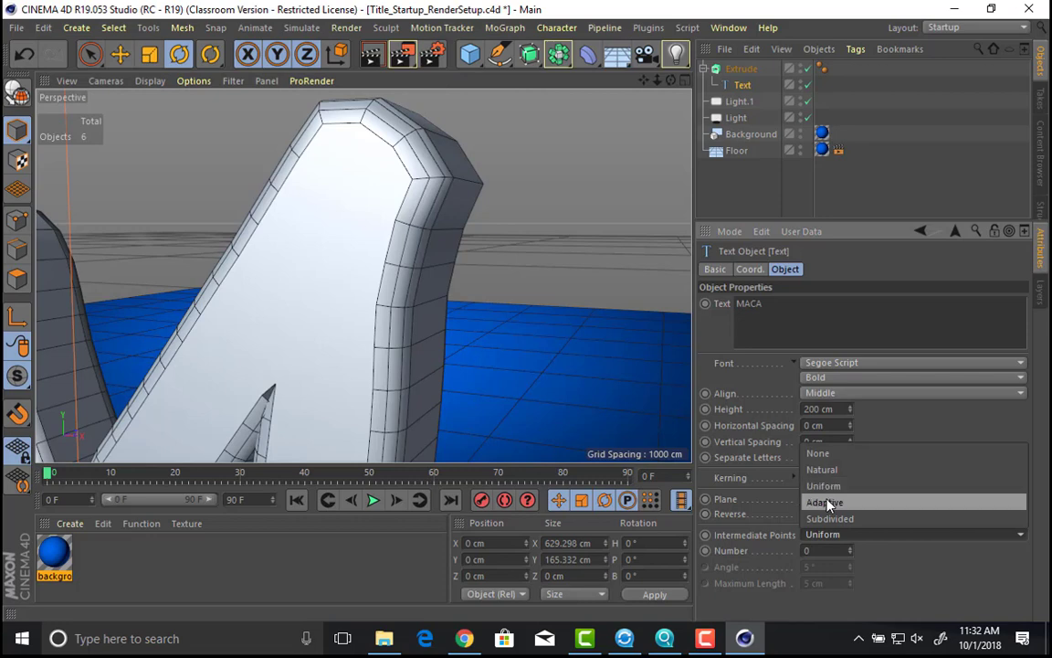
pyautogui.click(826, 503)
pyautogui.keyDown('alt'); pyautogui.moveTo(543, 231); pyautogui.dragTo(621, 321); pyautogui.keyUp('alt')
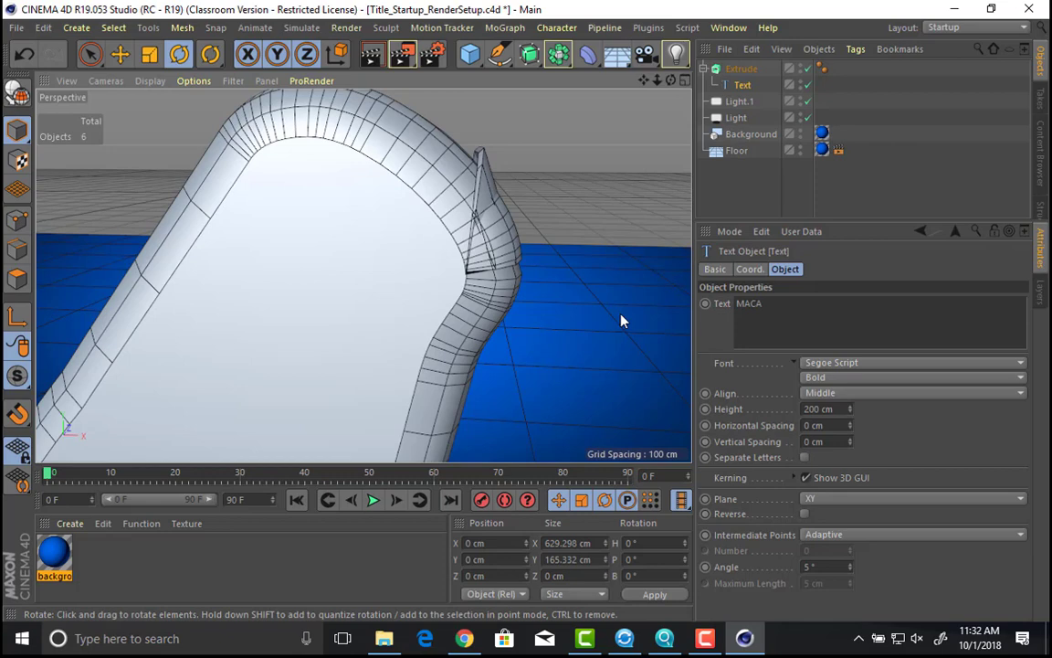
# Step: Set the Text object's Intermediate Points to Uniform with a Number of 4 and review the letters
pyautogui.click(842, 534)
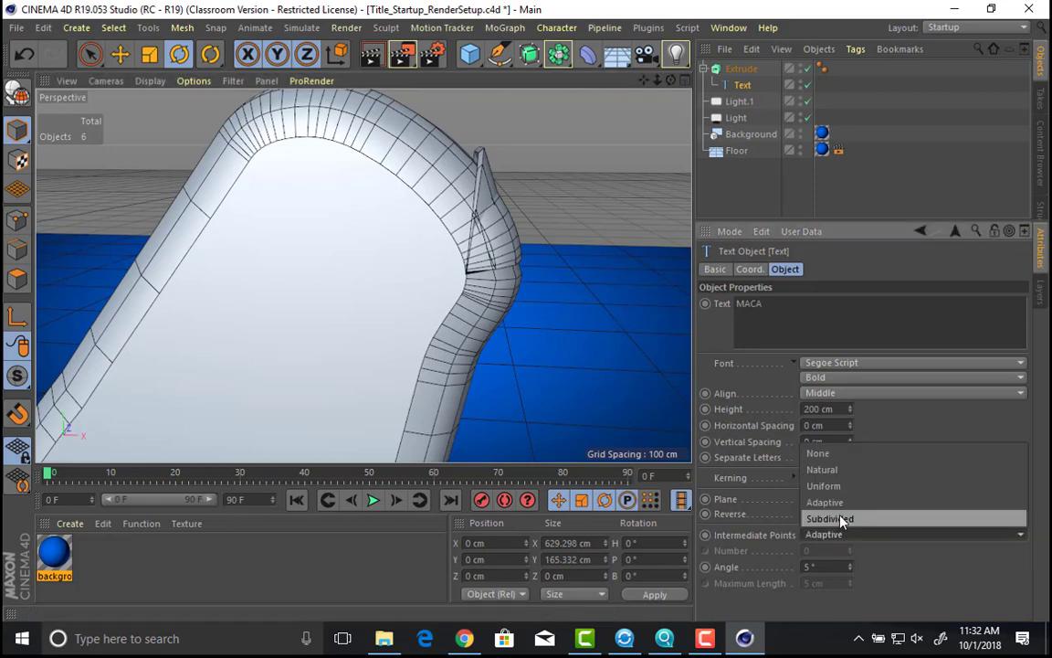
pyautogui.click(823, 485)
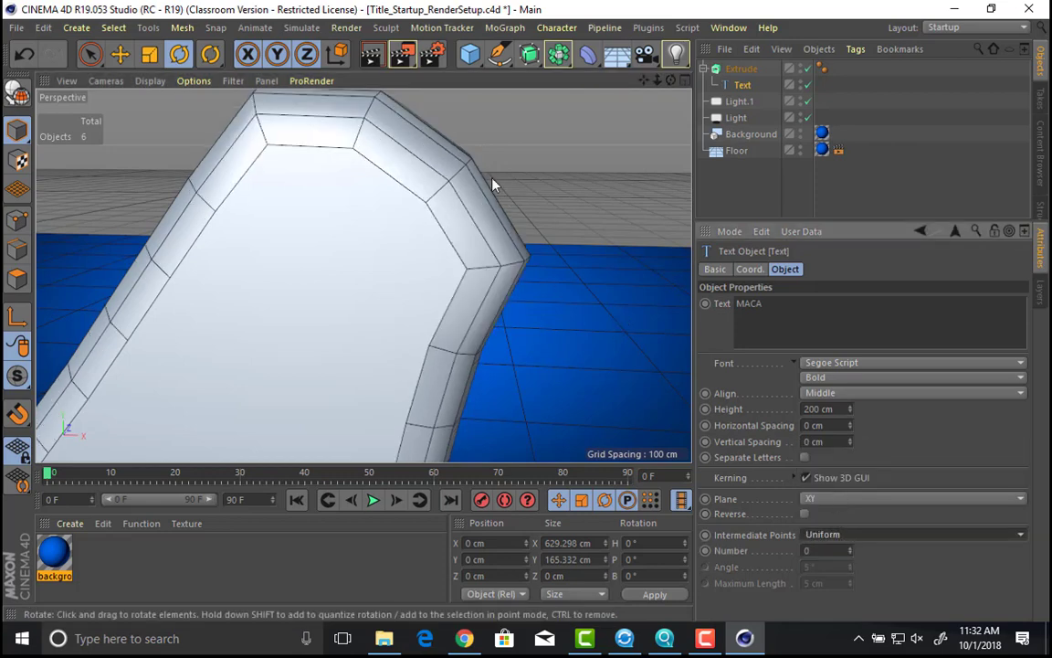
pyautogui.click(850, 551)
pyautogui.click(850, 551)
pyautogui.click(851, 552)
pyautogui.click(850, 552)
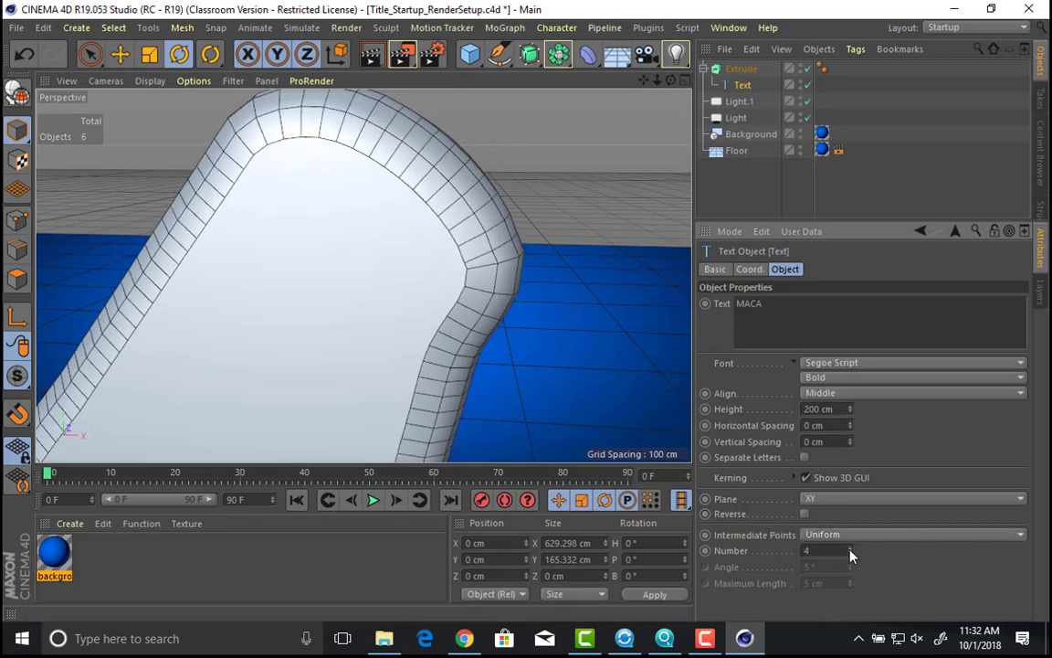
pyautogui.click(850, 551)
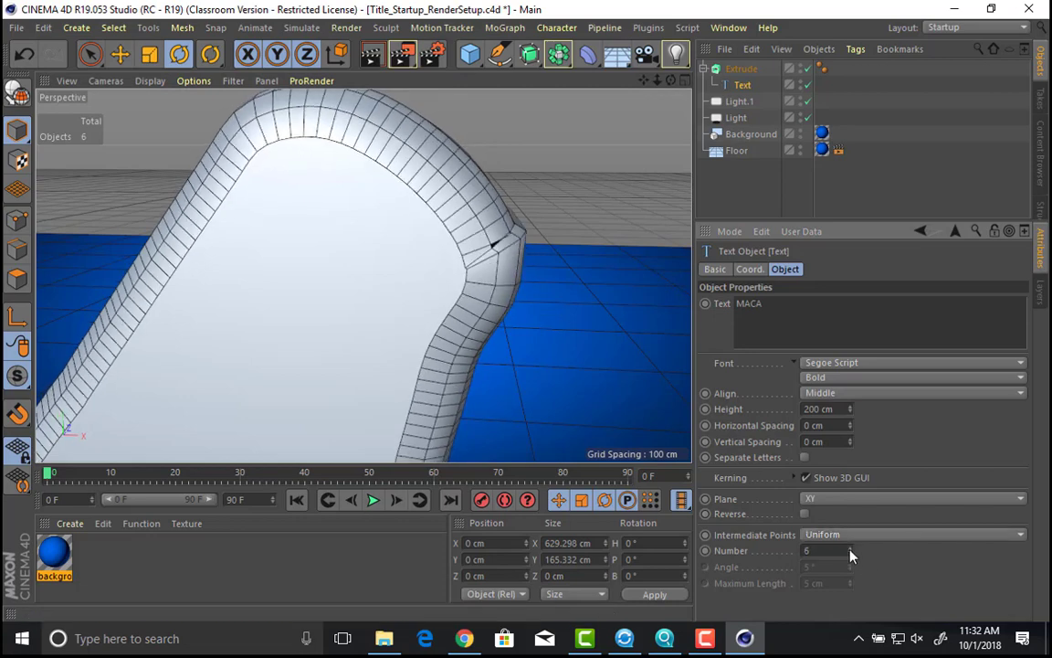
pyautogui.click(850, 554)
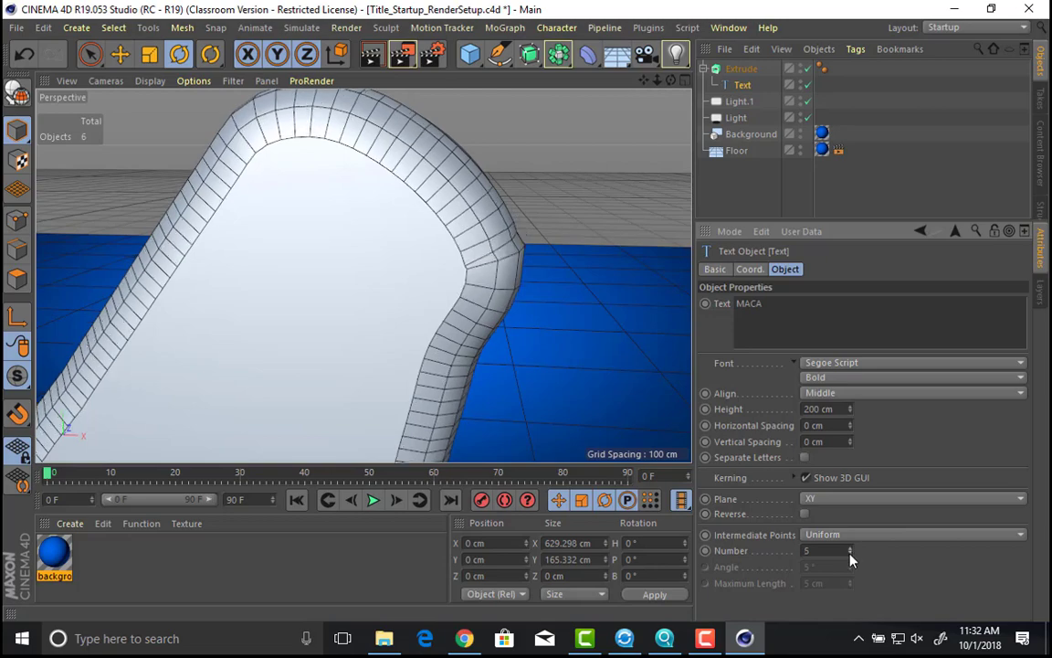
pyautogui.click(850, 554)
pyautogui.scroll(-10, 619, 352)
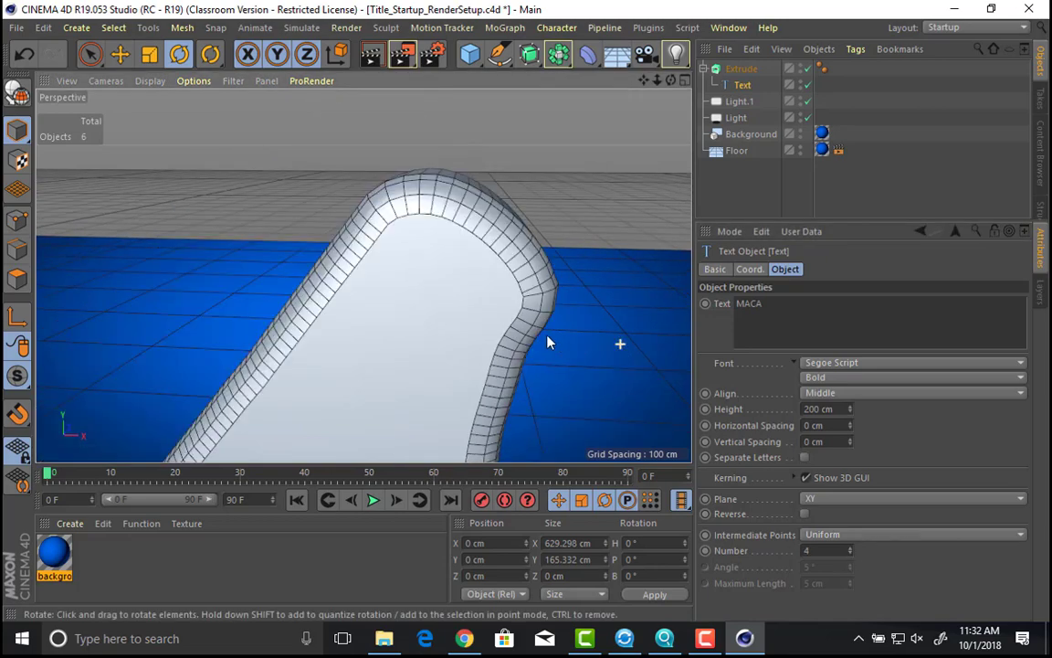
pyautogui.keyDown('alt'); pyautogui.moveTo(377, 240); pyautogui.dragTo(380, 206); pyautogui.keyUp('alt')
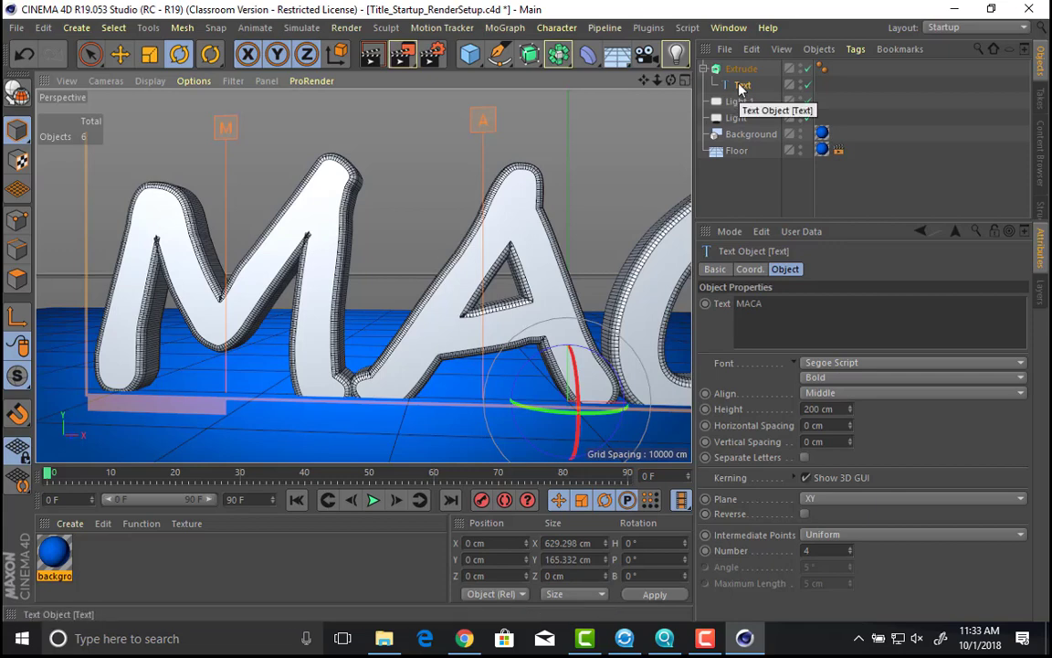
# Step: Delete the Text spline and its Extrude object from the scene
pyautogui.scroll(1, 834, 392)
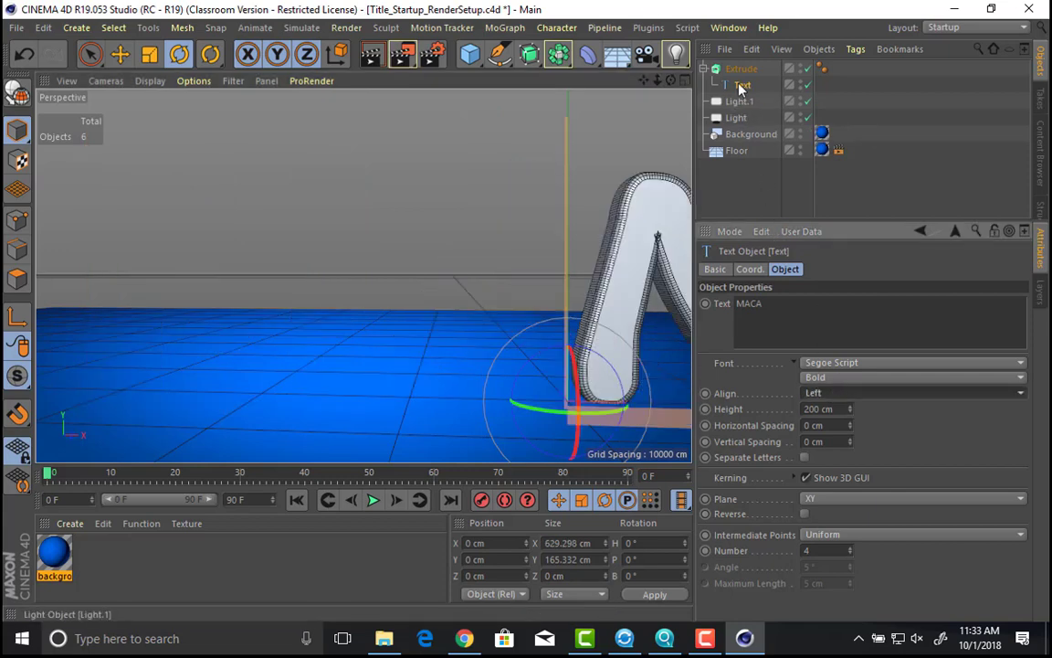
pyautogui.press('Delete')
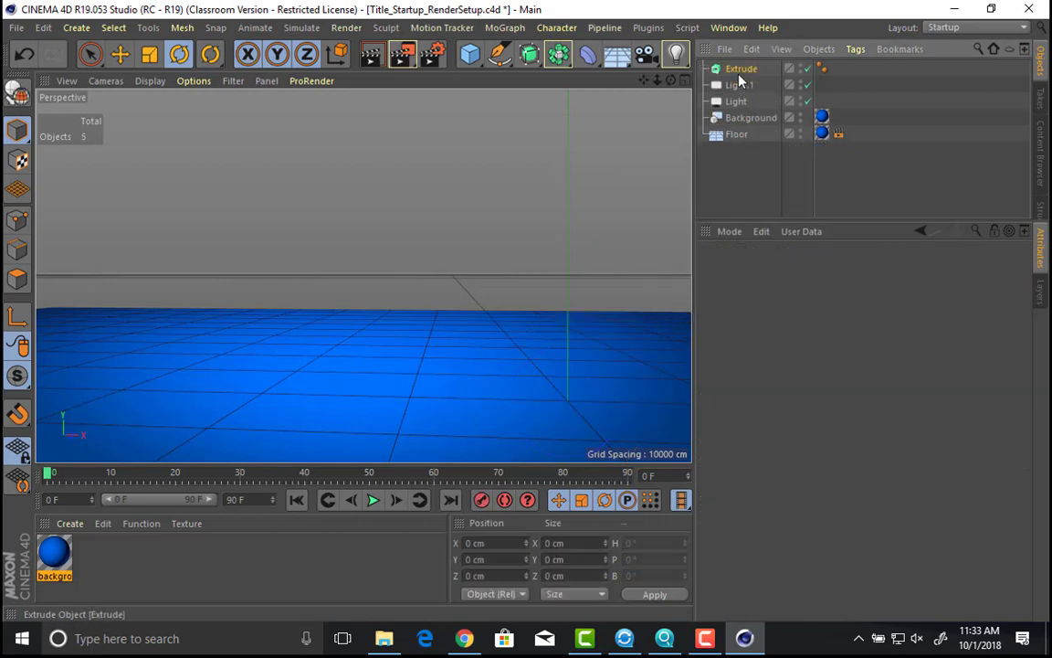
pyautogui.press('Delete')
pyautogui.click(503, 29)
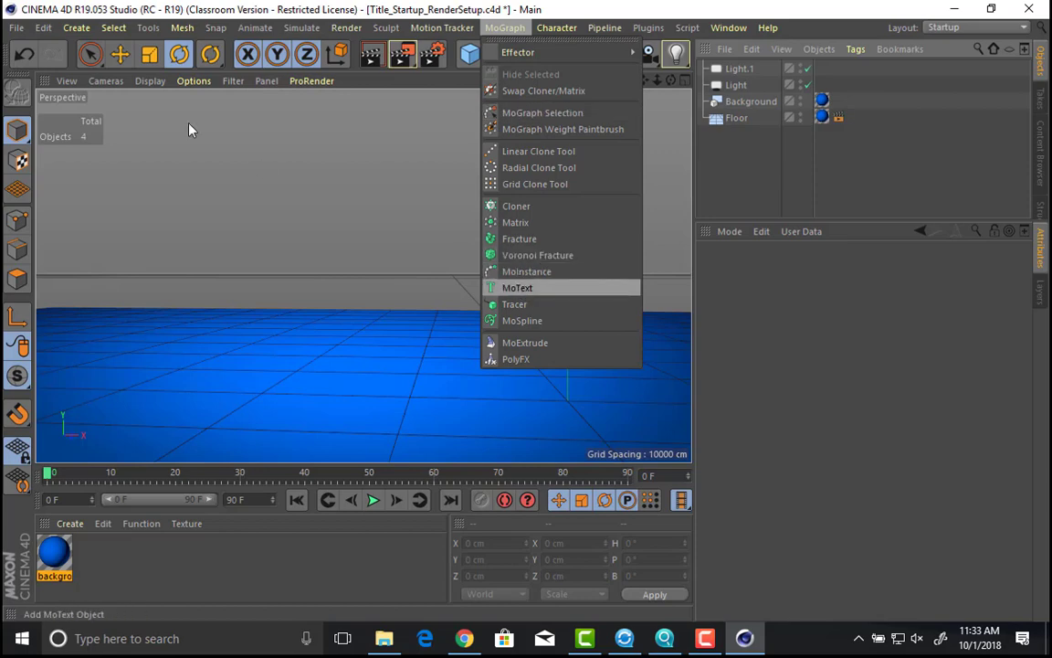
pyautogui.click(77, 28)
pyautogui.moveTo(87, 71)
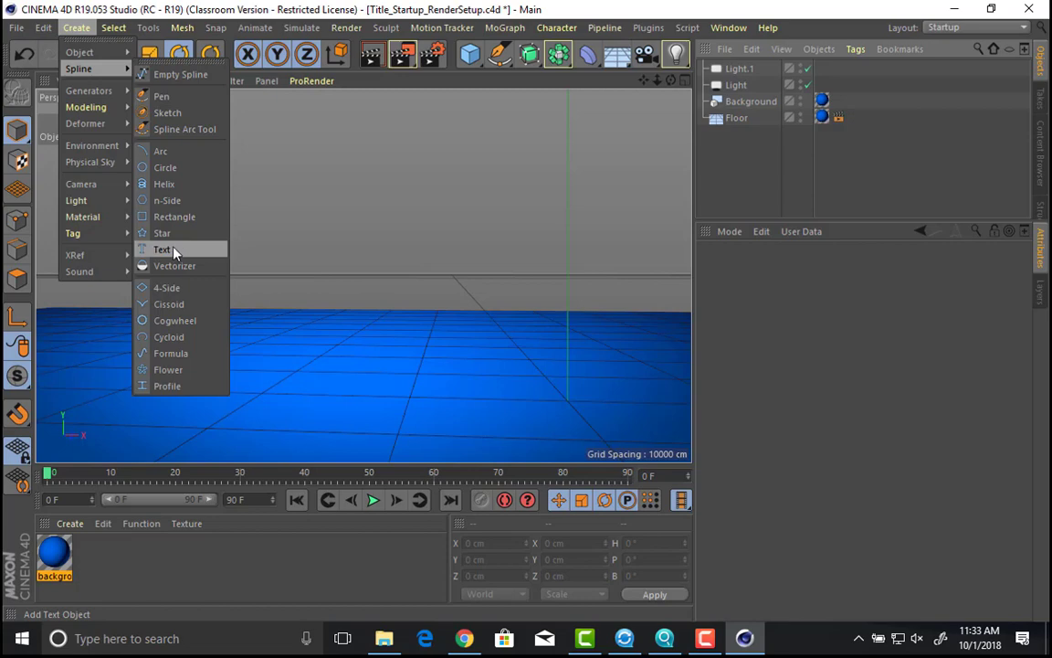
pyautogui.click(341, 169)
# Step: Add a MoGraph MoText object to the scene and bring its letters into view
pyautogui.click(505, 27)
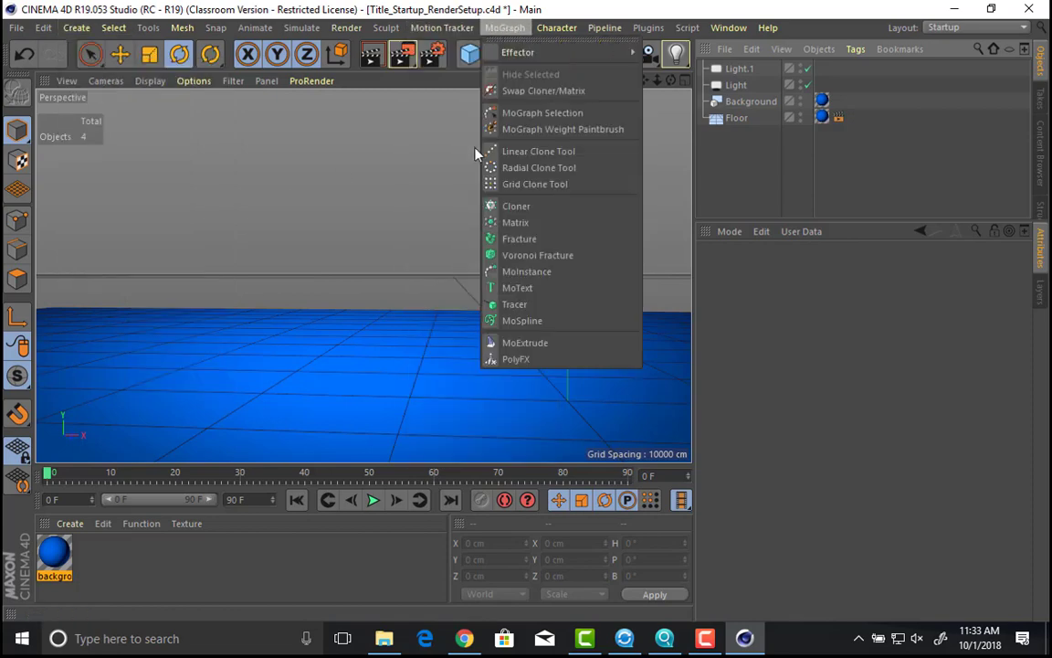
pyautogui.click(517, 288)
pyautogui.keyDown('alt'); pyautogui.moveTo(533, 267); pyautogui.dragTo(264, 251, button='middle'); pyautogui.keyUp('alt')
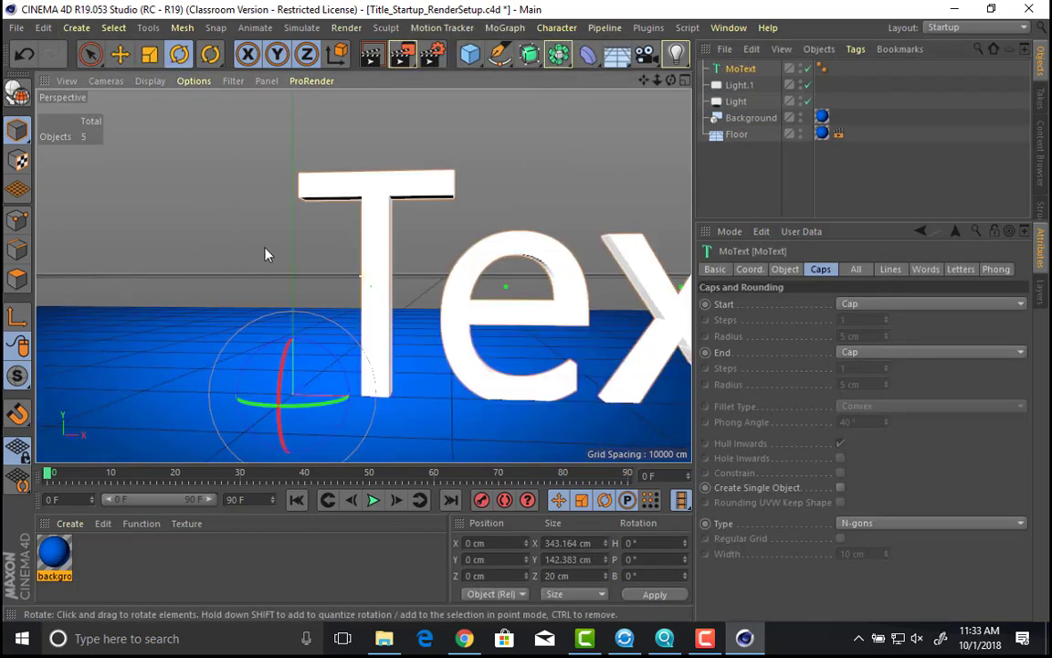
# Step: Set both the Start and End caps of the MoText object to Fillet Cap
pyautogui.scroll(-2, 259, 251)
pyautogui.keyDown('alt'); pyautogui.moveTo(458, 232); pyautogui.dragTo(377, 234, button='middle'); pyautogui.keyUp('alt')
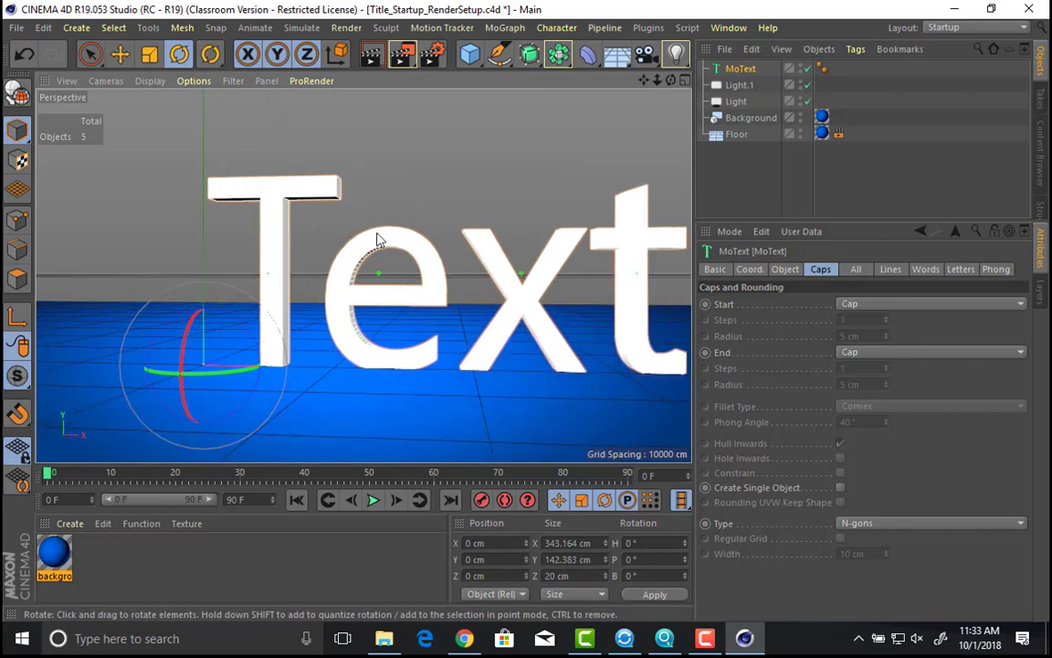
pyautogui.click(857, 305)
pyautogui.click(859, 370)
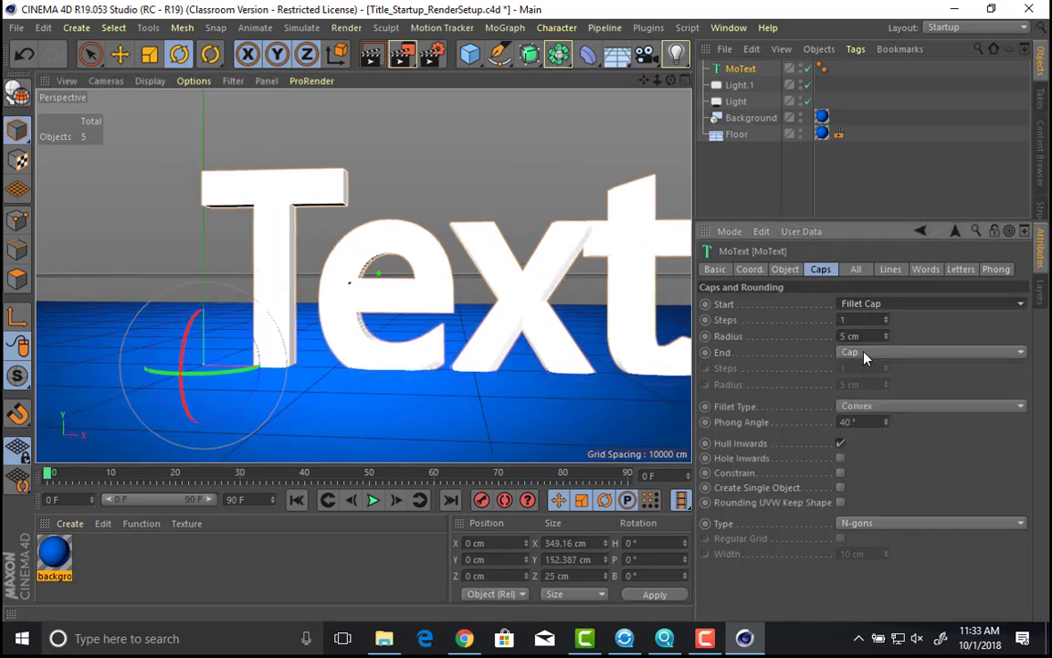
pyautogui.click(864, 352)
pyautogui.click(863, 418)
pyautogui.keyDown('alt'); pyautogui.moveTo(641, 313); pyautogui.dragTo(630, 264); pyautogui.keyUp('alt')
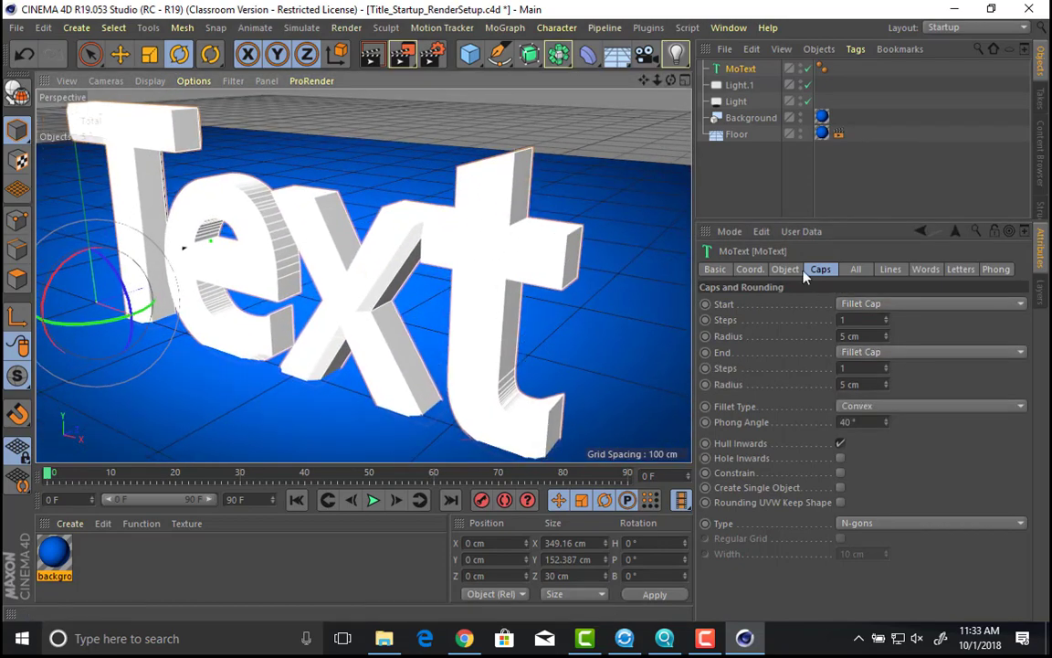
# Step: Try the 3D kerning handles on the MoText to move the last letter away from the x, and undo it
pyautogui.click(785, 269)
pyautogui.keyDown('alt'); pyautogui.moveTo(676, 292); pyautogui.dragTo(603, 311); pyautogui.keyUp('alt')
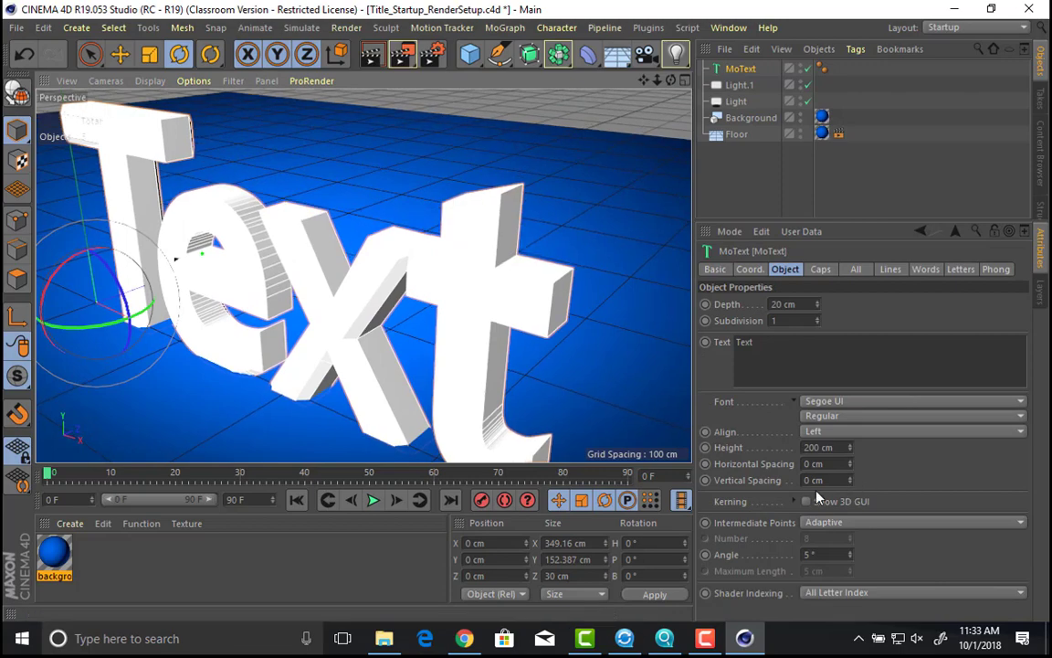
pyautogui.click(806, 502)
pyautogui.keyDown('alt'); pyautogui.moveTo(487, 325); pyautogui.dragTo(626, 155); pyautogui.keyUp('alt')
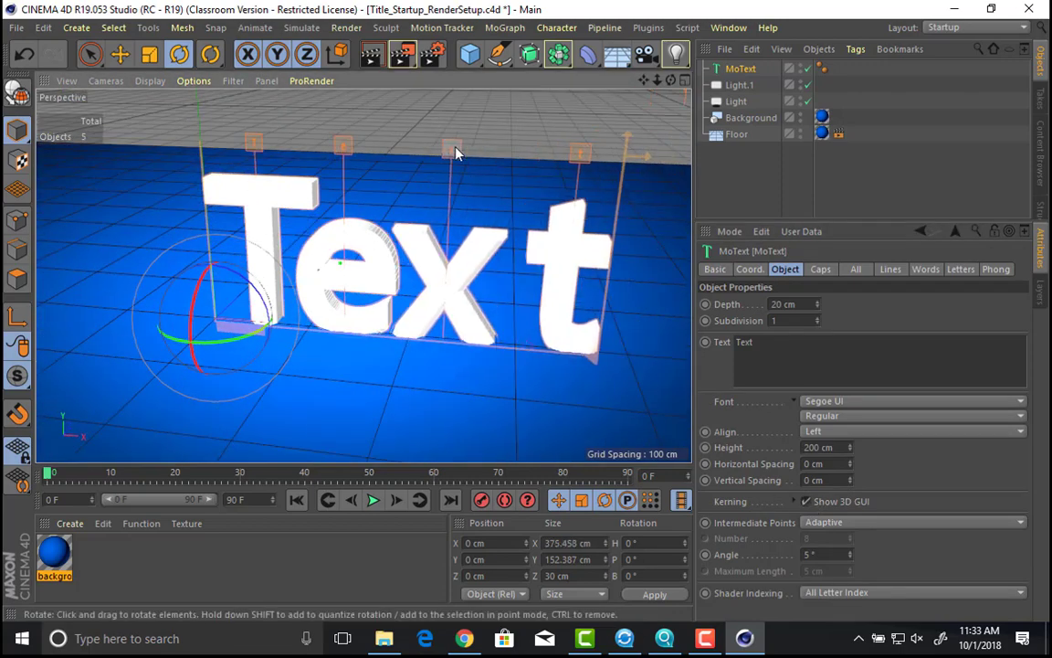
pyautogui.hotkey('ctrl', 'z')
pyautogui.hotkey('ctrl', 'z')
# Step: Replace the MoText wording with MACA on a single line and bring all four letters into view
pyautogui.doubleClick(745, 342)
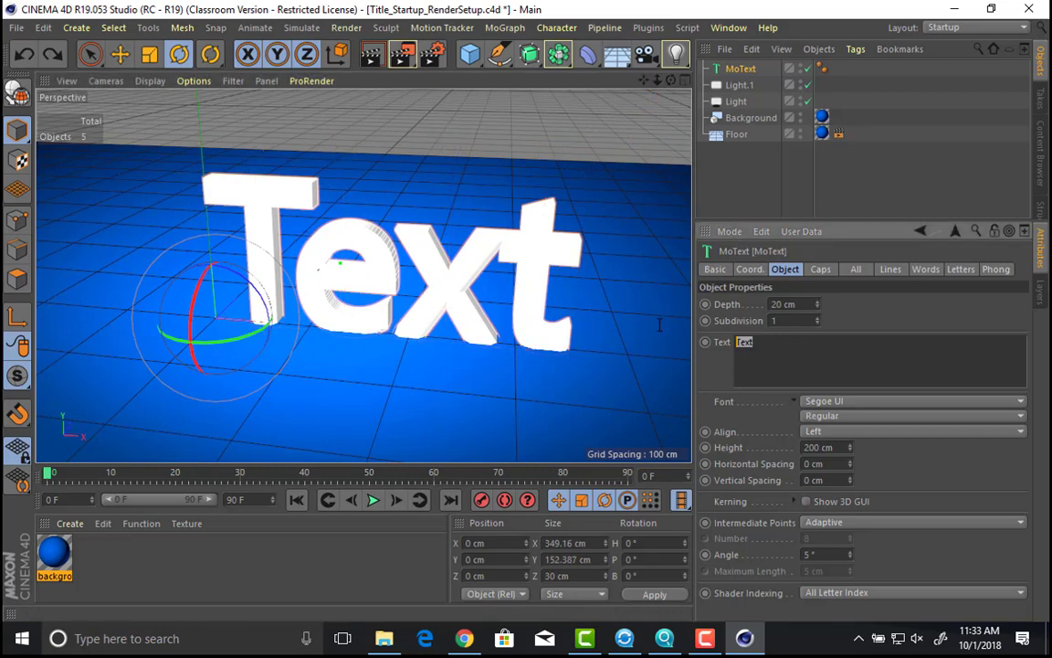
pyautogui.write('MACA')
pyautogui.press('Return')
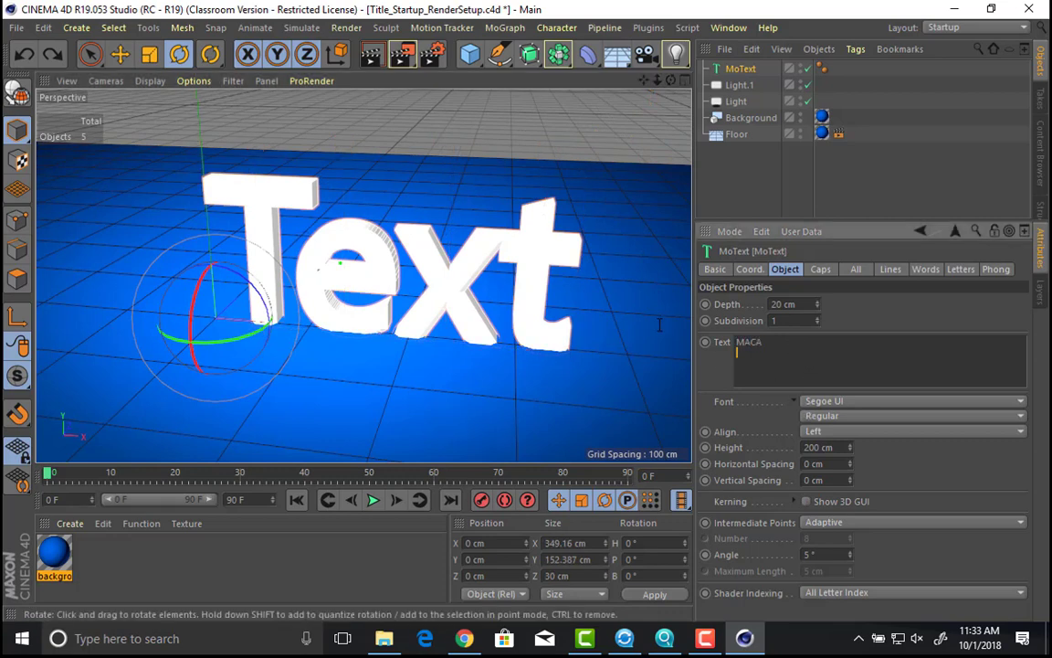
pyautogui.press('BackSpace')
pyautogui.keyDown('alt'); pyautogui.moveTo(484, 291); pyautogui.dragTo(478, 274); pyautogui.keyUp('alt')
pyautogui.keyDown('alt'); pyautogui.moveTo(479, 274); pyautogui.dragTo(347, 271, button='middle'); pyautogui.keyUp('alt')
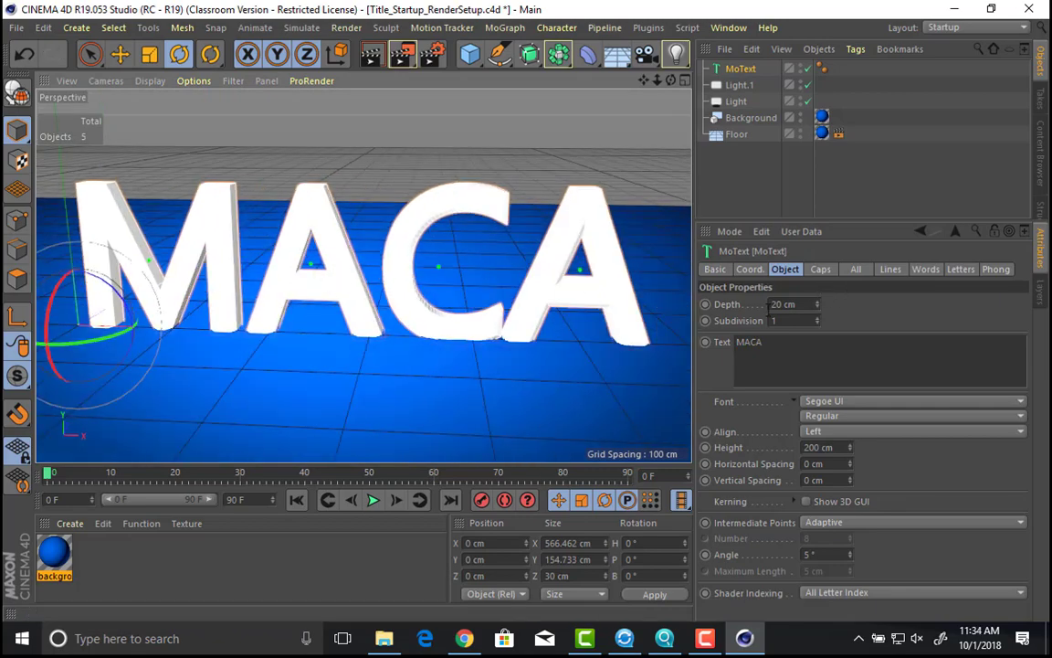
# Step: Try a different extrusion Depth on the MoText while viewing the letters from the side, and undo it
pyautogui.keyDown('alt'); pyautogui.moveTo(545, 227); pyautogui.dragTo(511, 196); pyautogui.keyUp('alt')
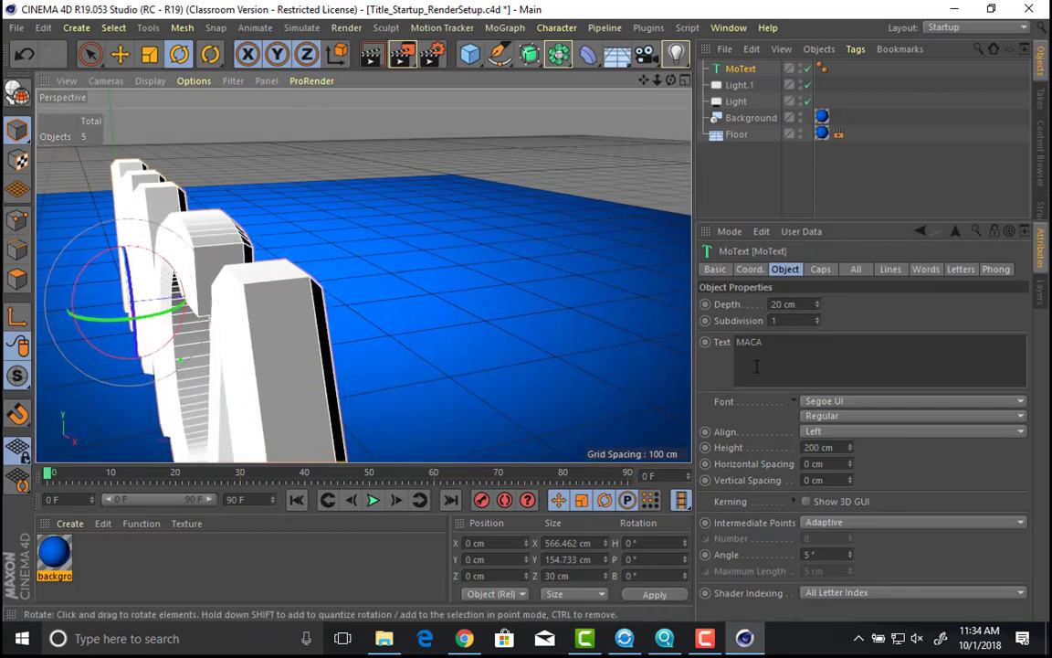
pyautogui.moveTo(818, 309); pyautogui.dragTo(875, 303)
pyautogui.hotkey('ctrl', 'z')
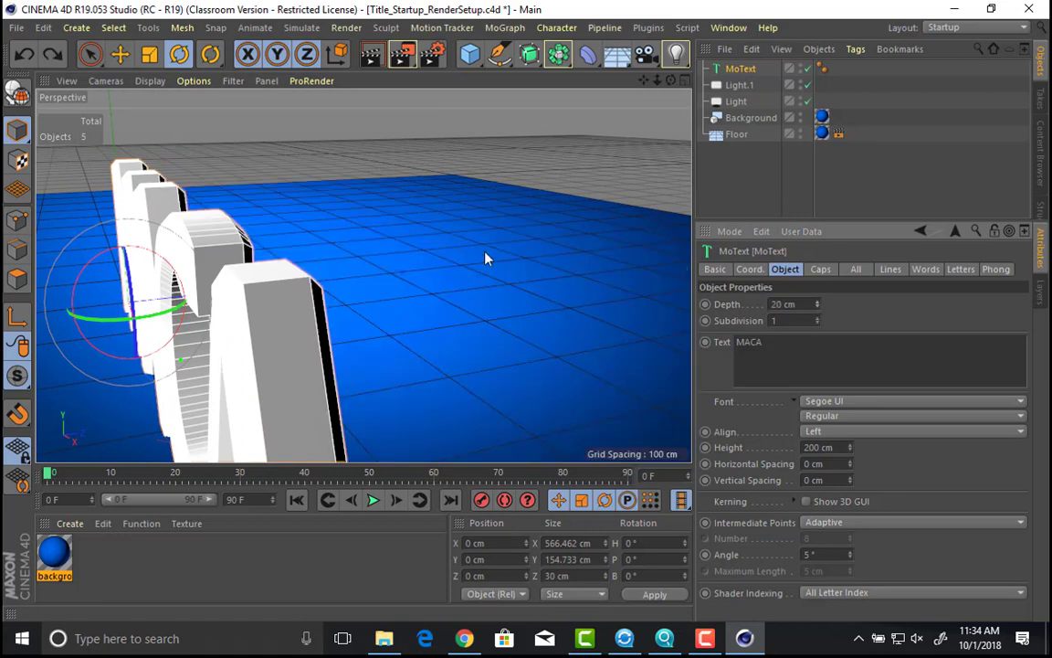
# Step: Set the MoText's Subdivision to 6
pyautogui.moveTo(817, 321)
pyautogui.mouseDown()
pyautogui.moveTo(846, 317)
pyautogui.moveTo(821, 320)
pyautogui.mouseUp()
pyautogui.hotkey('ctrl', 'z')
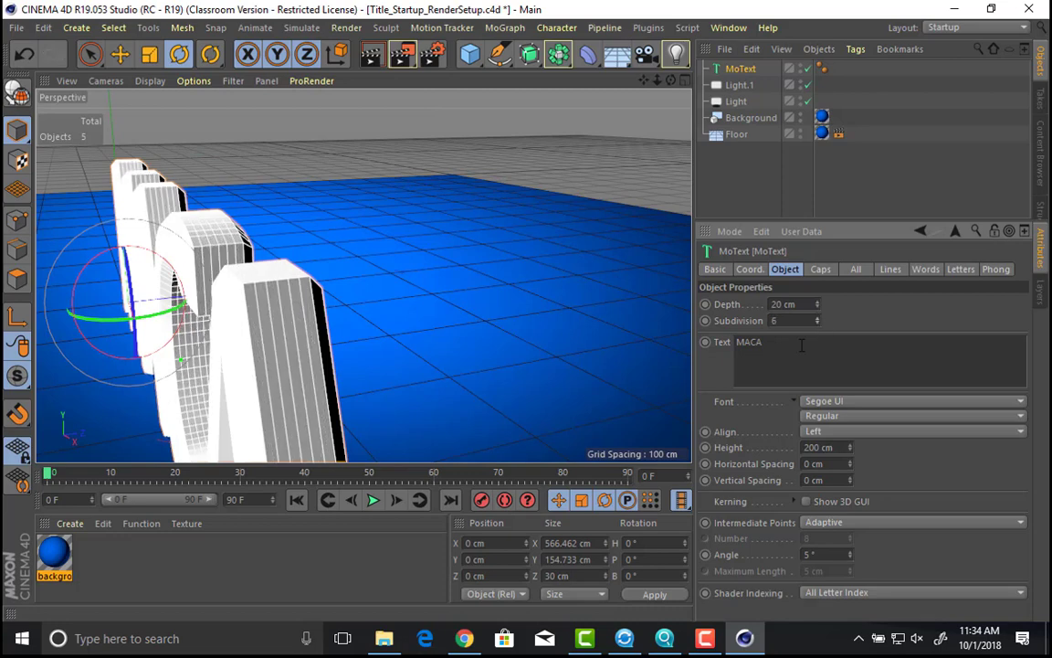
# Step: Try Natural and Adaptive as the MoText's Intermediate Points and compare the mesh along the letter sides
pyautogui.click(826, 522)
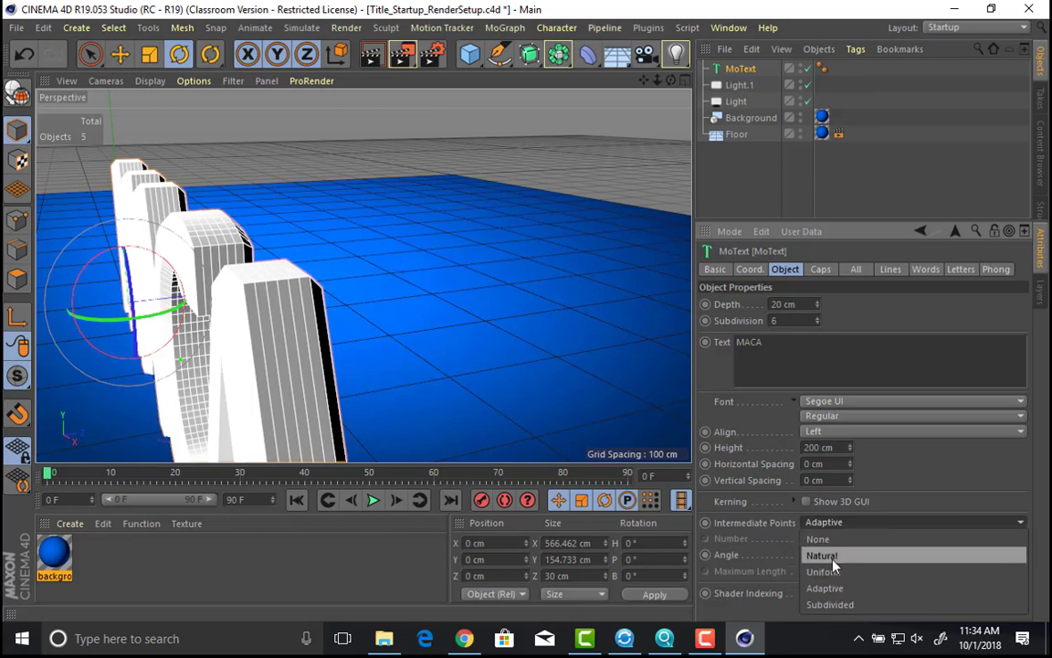
pyautogui.click(823, 555)
pyautogui.keyDown('alt'); pyautogui.moveTo(585, 276); pyautogui.dragTo(603, 296); pyautogui.keyUp('alt')
pyautogui.click(845, 525)
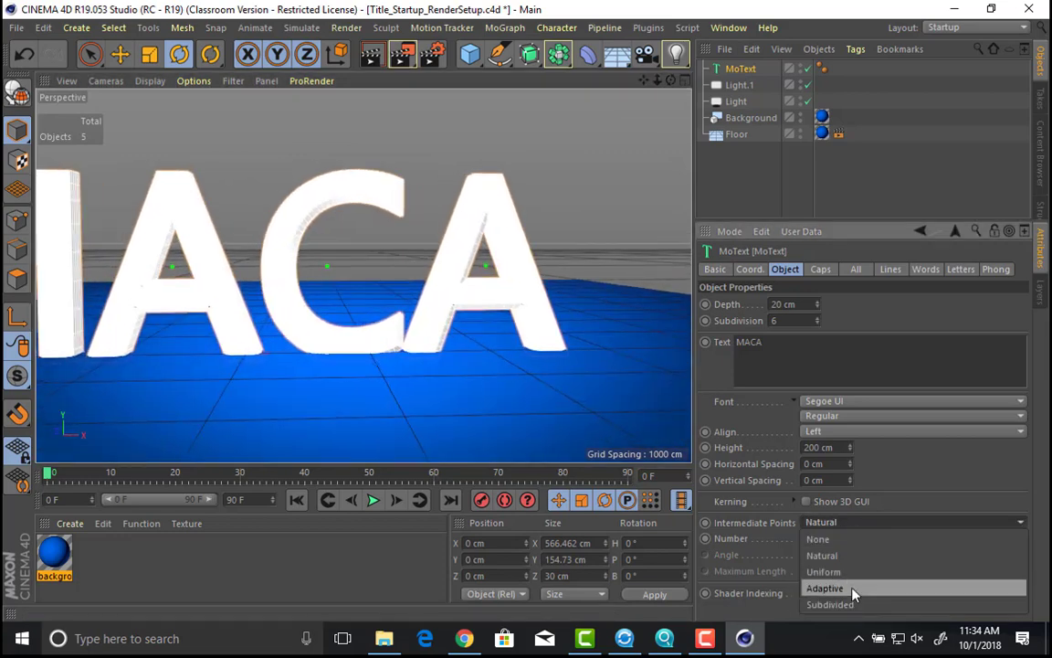
pyautogui.click(855, 588)
pyautogui.scroll(2, 534, 279)
pyautogui.scroll(2, 534, 278)
# Step: Set the MoText's Intermediate Points to Uniform and raise the Number to 34
pyautogui.click(815, 525)
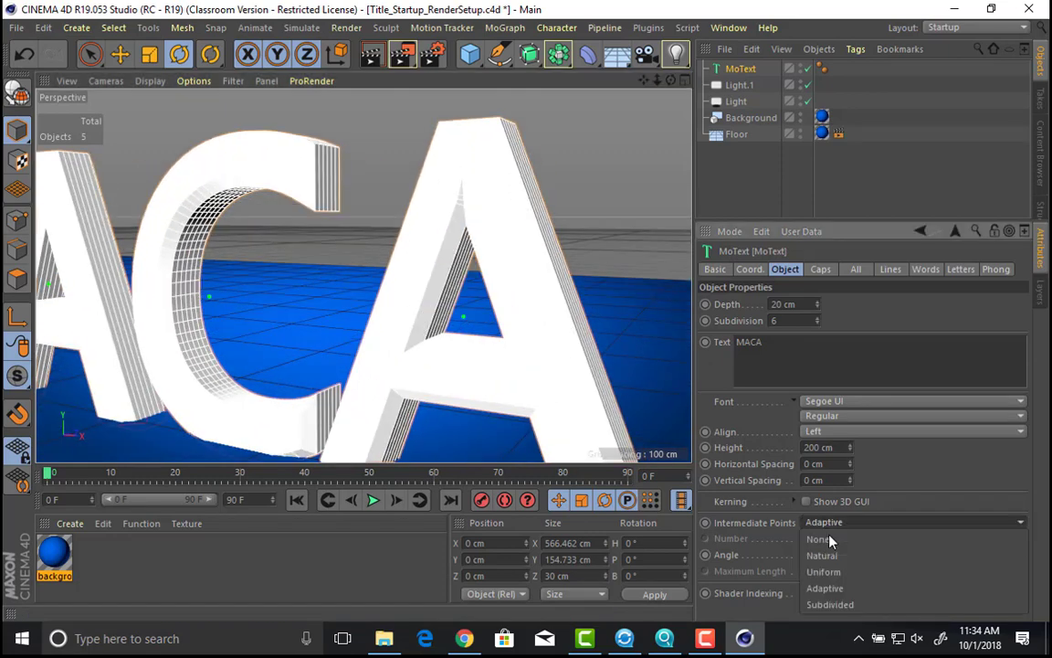
pyautogui.click(758, 568)
pyautogui.scroll(-5, 515, 296)
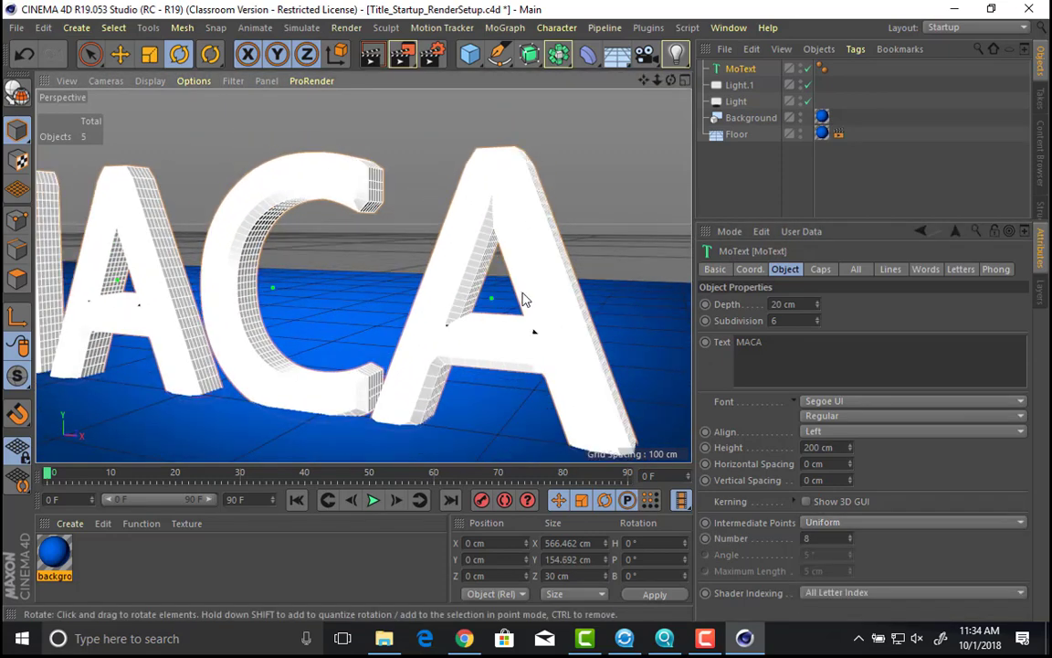
pyautogui.click(851, 536)
pyautogui.click(851, 536)
pyautogui.click(851, 537)
pyautogui.click(850, 537)
pyautogui.click(850, 537)
pyautogui.click(851, 536)
pyautogui.click(851, 536)
pyautogui.click(850, 536)
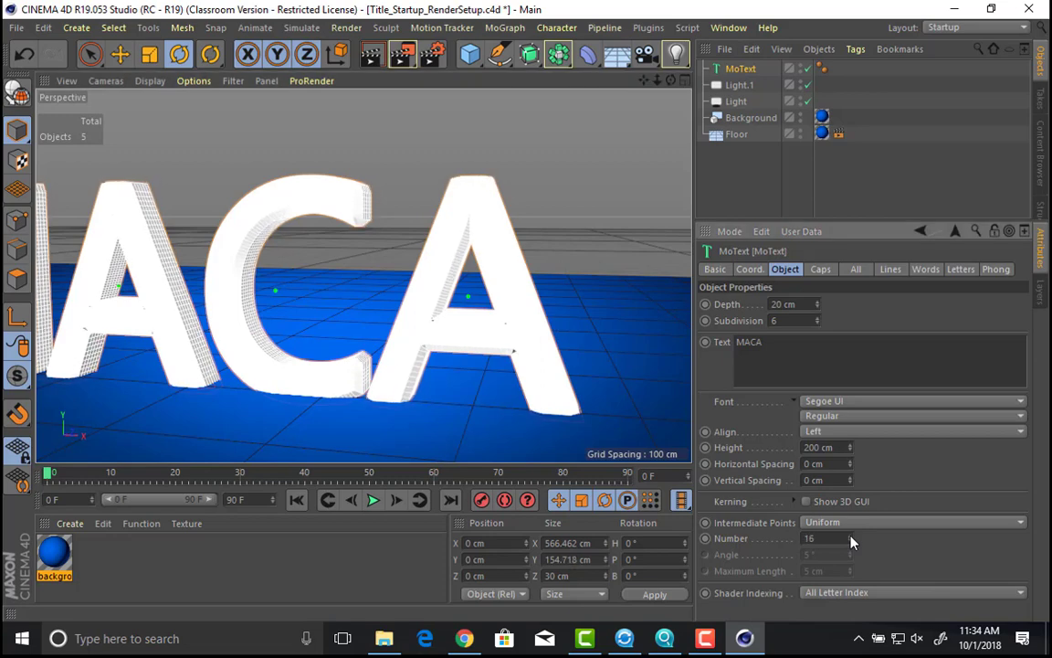
pyautogui.click(851, 538)
pyautogui.click(851, 538)
pyautogui.click(851, 538)
pyautogui.click(851, 538)
pyautogui.click(850, 538)
pyautogui.click(850, 538)
pyautogui.click(850, 538)
pyautogui.click(850, 538)
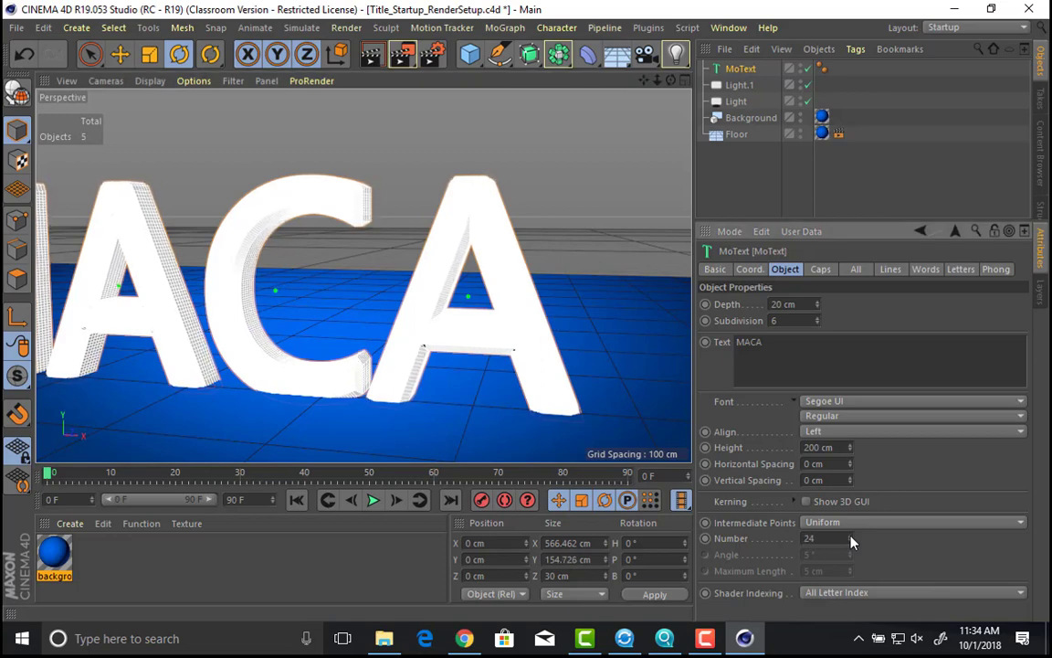
pyautogui.click(851, 538)
pyautogui.click(850, 538)
pyautogui.click(850, 538)
pyautogui.click(850, 538)
pyautogui.click(850, 538)
pyautogui.click(850, 538)
pyautogui.click(851, 539)
pyautogui.click(850, 538)
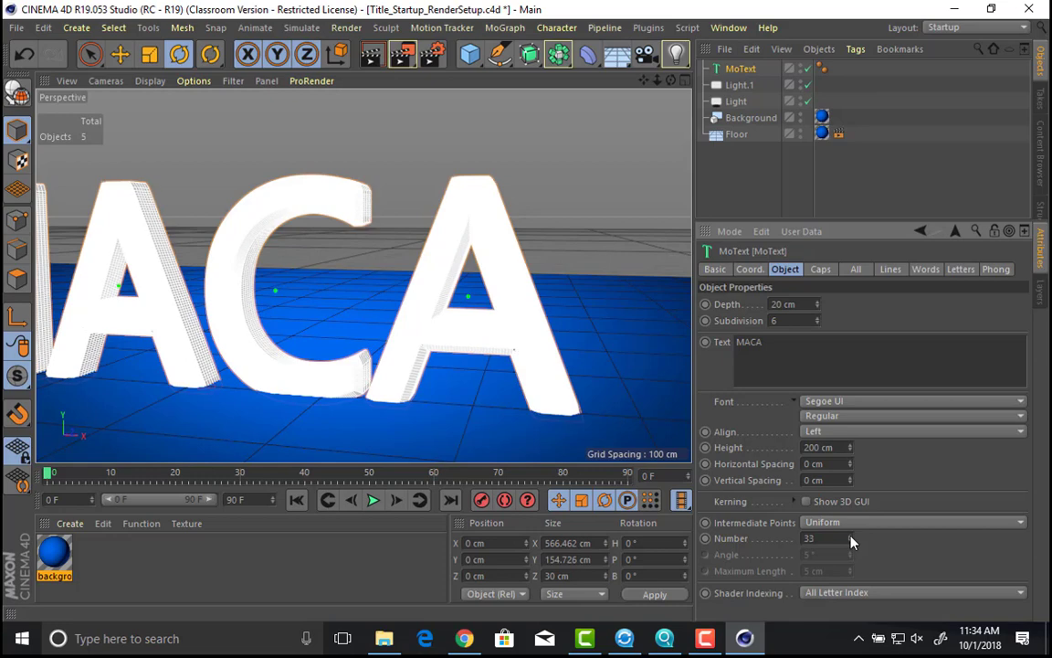
pyautogui.click(851, 538)
# Step: Check the corners under the last A's crossbar for mesh errors and set the Intermediate Points to Natural
pyautogui.keyDown('alt'); pyautogui.moveTo(588, 371); pyautogui.dragTo(490, 301); pyautogui.keyUp('alt')
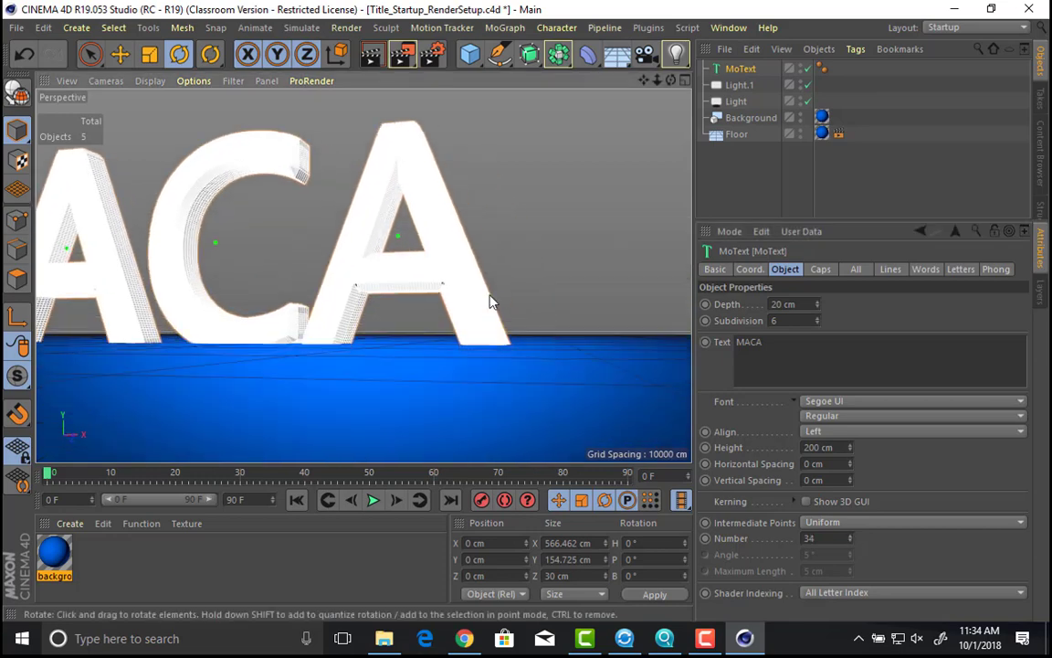
pyautogui.keyDown('alt'); pyautogui.moveTo(495, 294); pyautogui.dragTo(366, 277, button='right'); pyautogui.keyUp('alt')
pyautogui.keyDown('alt'); pyautogui.moveTo(364, 276); pyautogui.dragTo(573, 312, button='right'); pyautogui.keyUp('alt')
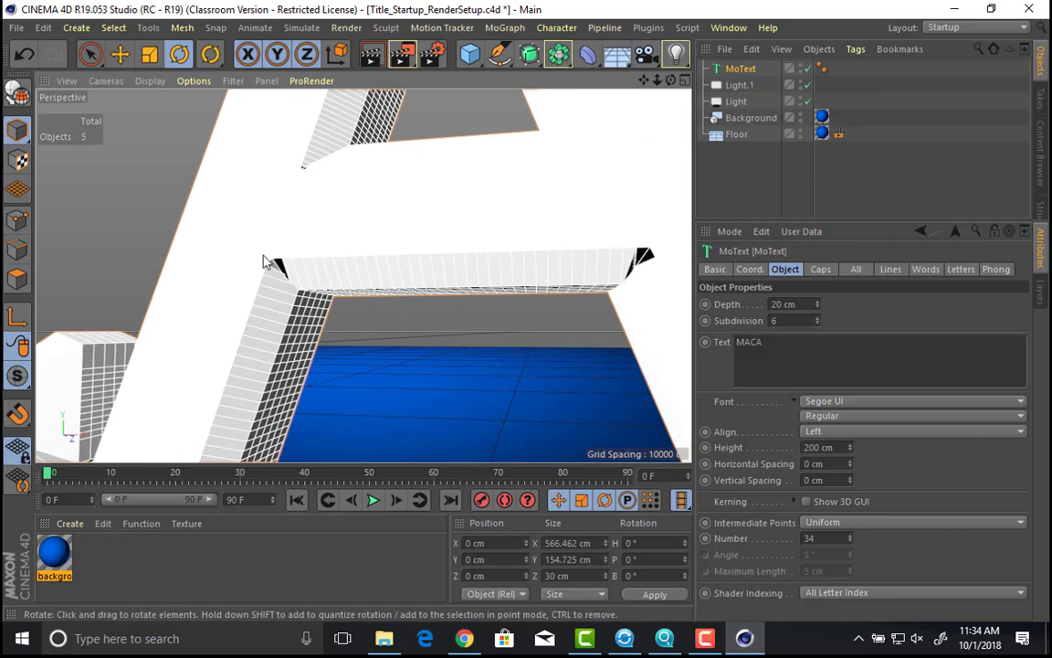
pyautogui.keyDown('alt'); pyautogui.moveTo(557, 257); pyautogui.dragTo(512, 258, button='right'); pyautogui.keyUp('alt')
pyautogui.keyDown('alt'); pyautogui.moveTo(512, 257); pyautogui.dragTo(518, 285); pyautogui.keyUp('alt')
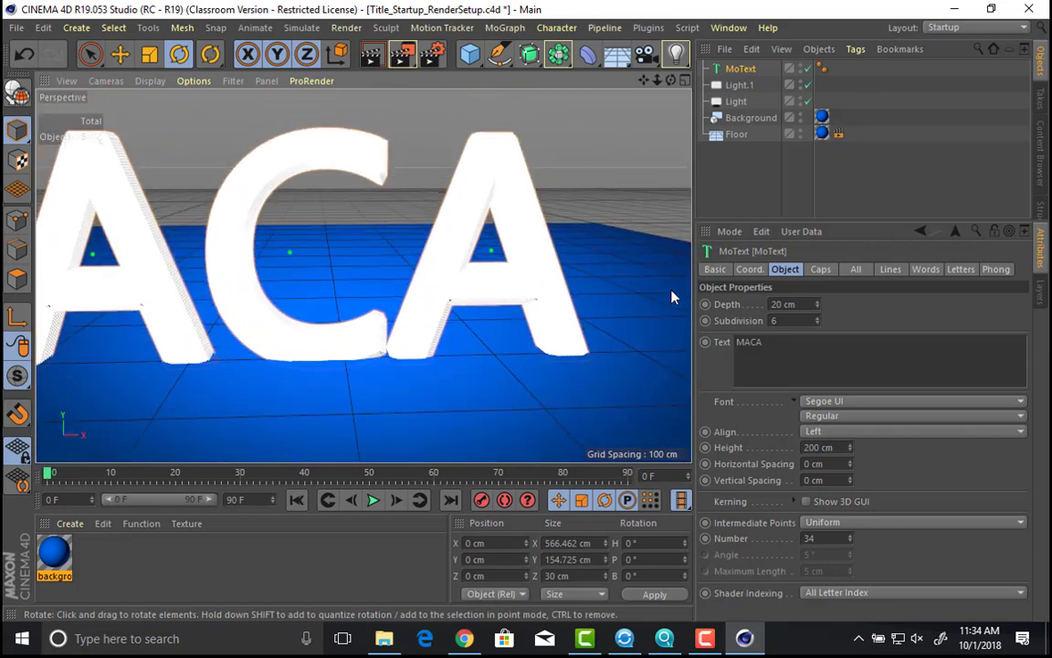
pyautogui.click(847, 527)
pyautogui.click(847, 554)
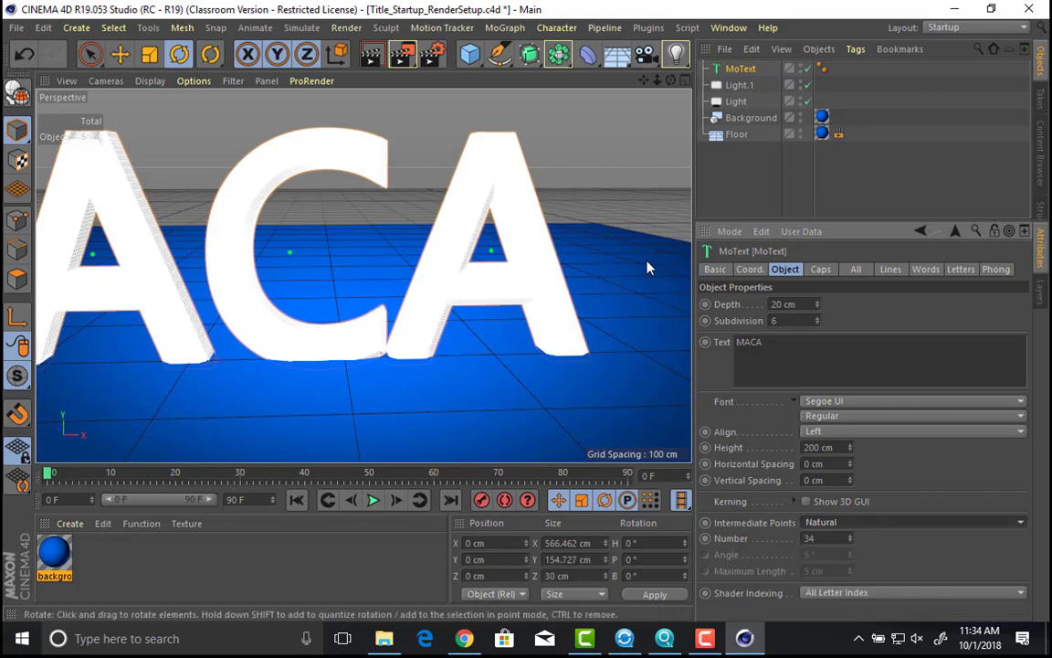
pyautogui.keyDown('alt'); pyautogui.moveTo(647, 268); pyautogui.dragTo(543, 216); pyautogui.keyUp('alt')
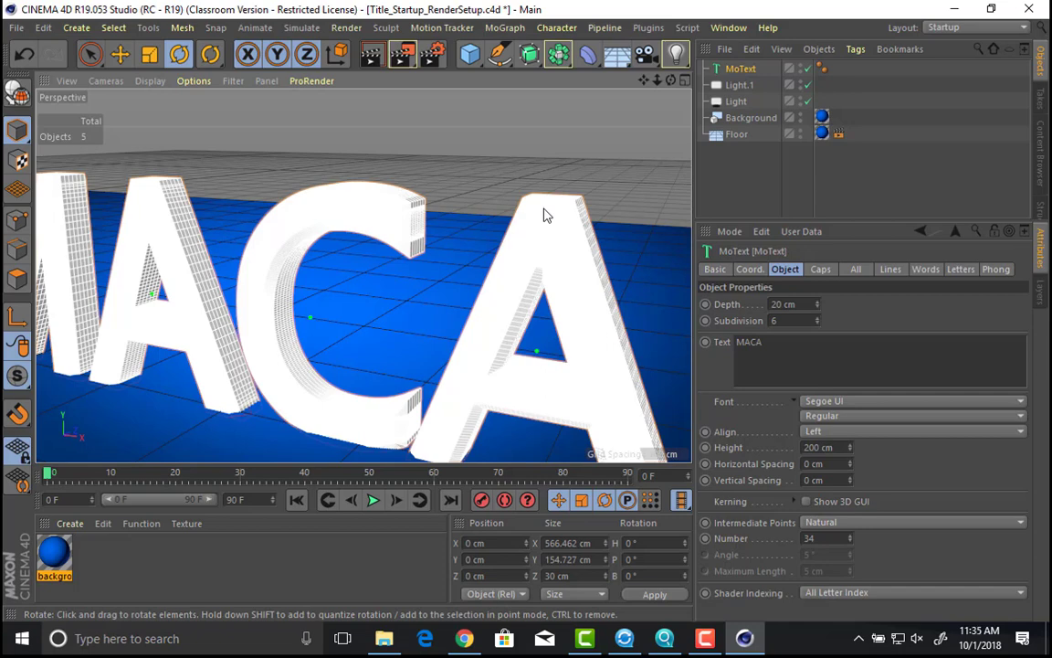
# Step: Set the fillet Steps of the MoText caps to 3 for Start and 4 for End
pyautogui.click(822, 271)
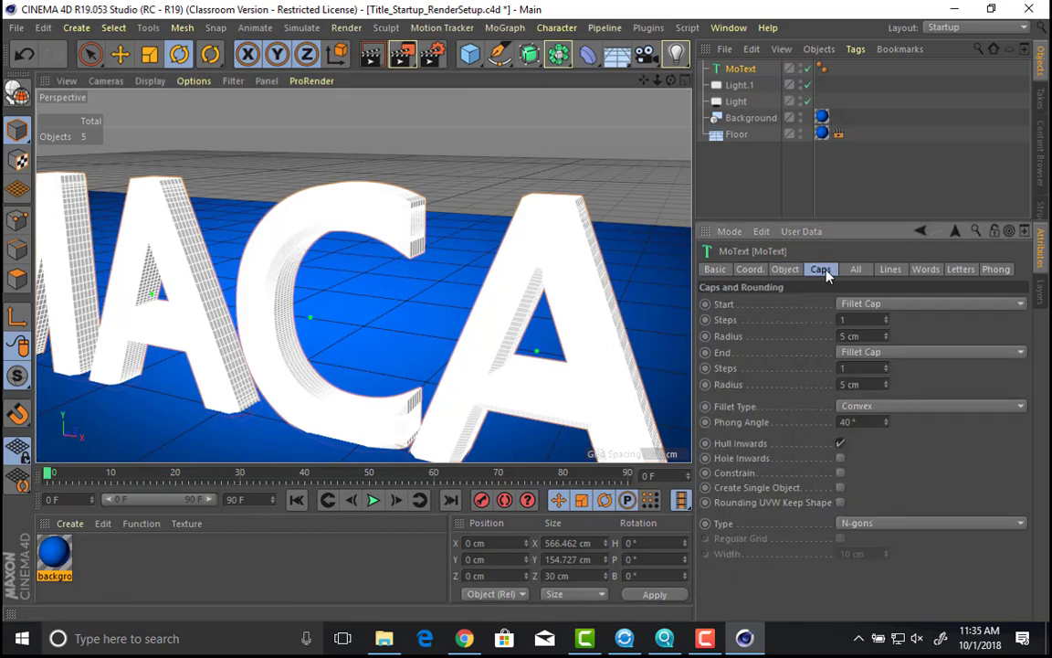
pyautogui.click(886, 317)
pyautogui.click(885, 317)
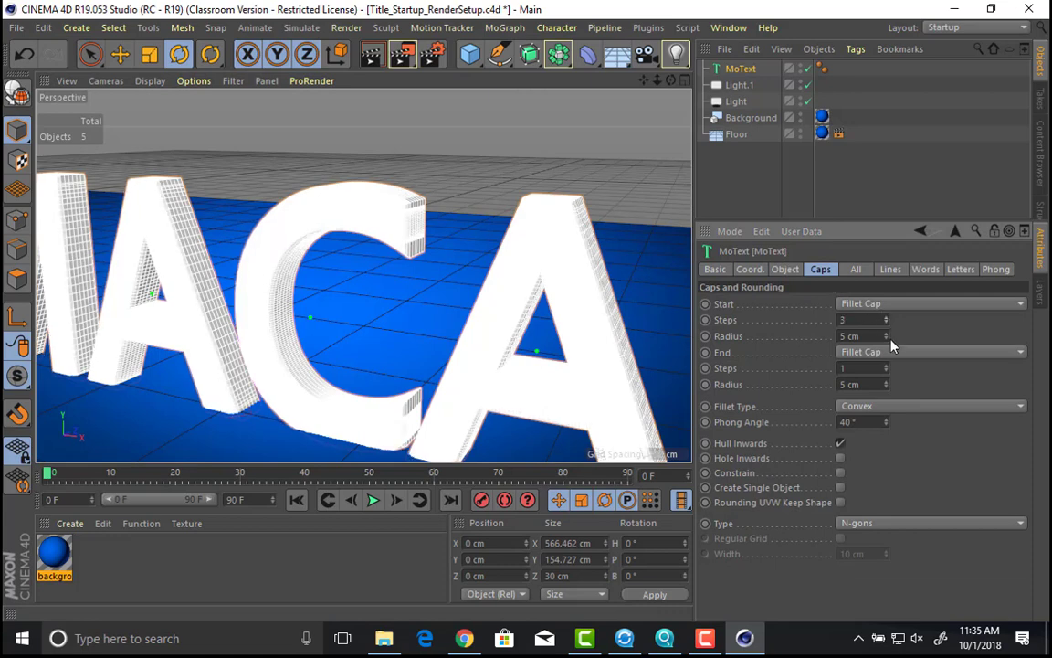
pyautogui.click(885, 366)
pyautogui.click(885, 365)
pyautogui.click(885, 365)
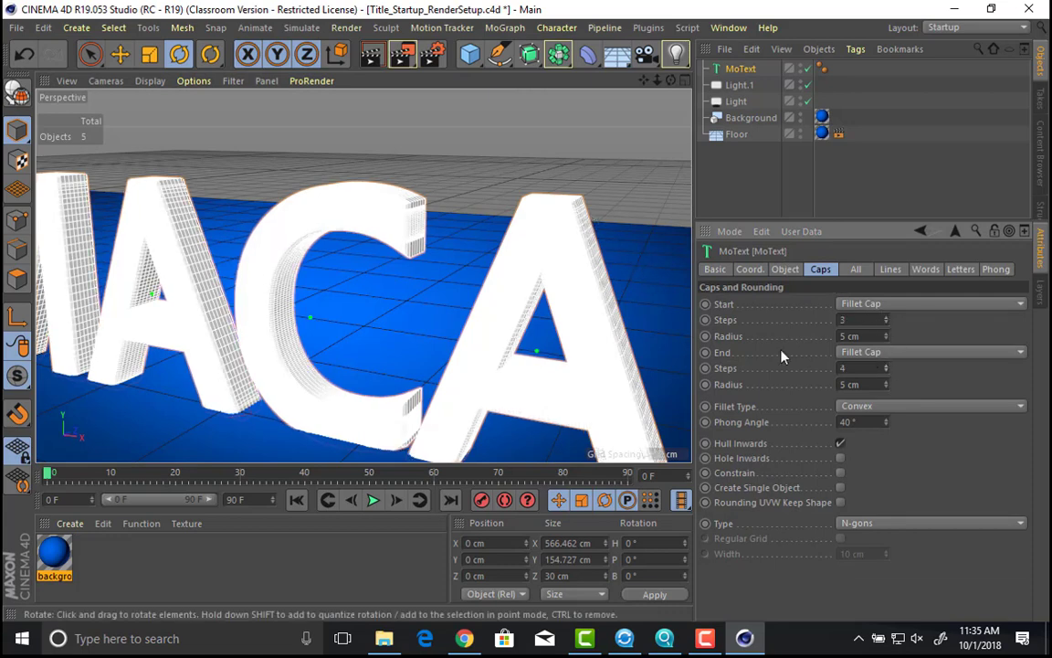
# Step: Change the Fillet Type of the MoText caps to Linear
pyautogui.scroll(4, 546, 337)
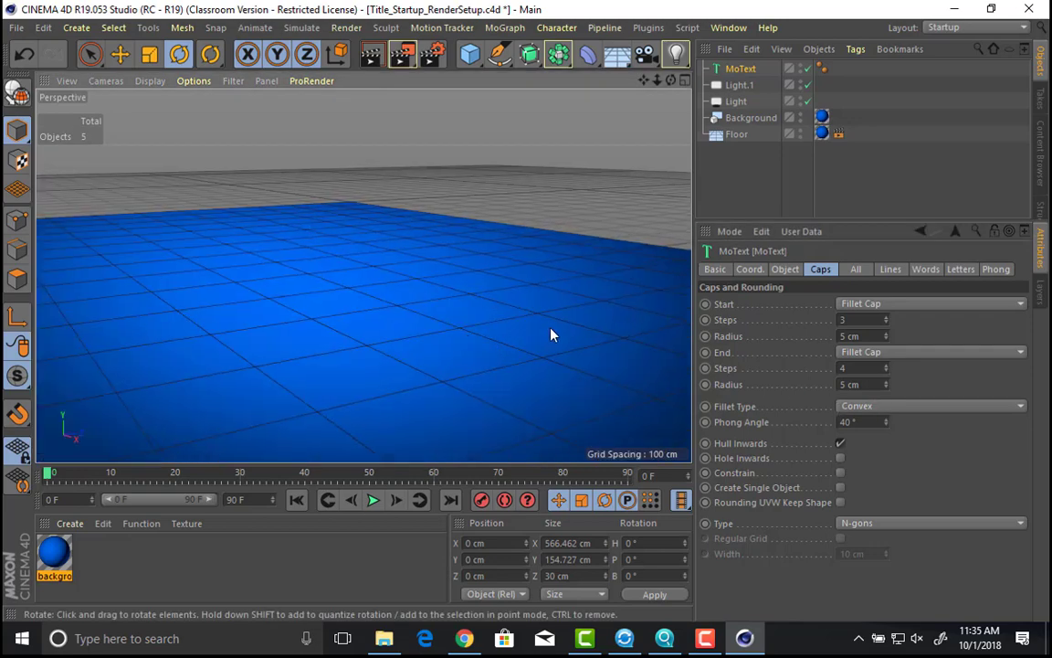
pyautogui.scroll(-4, 566, 329)
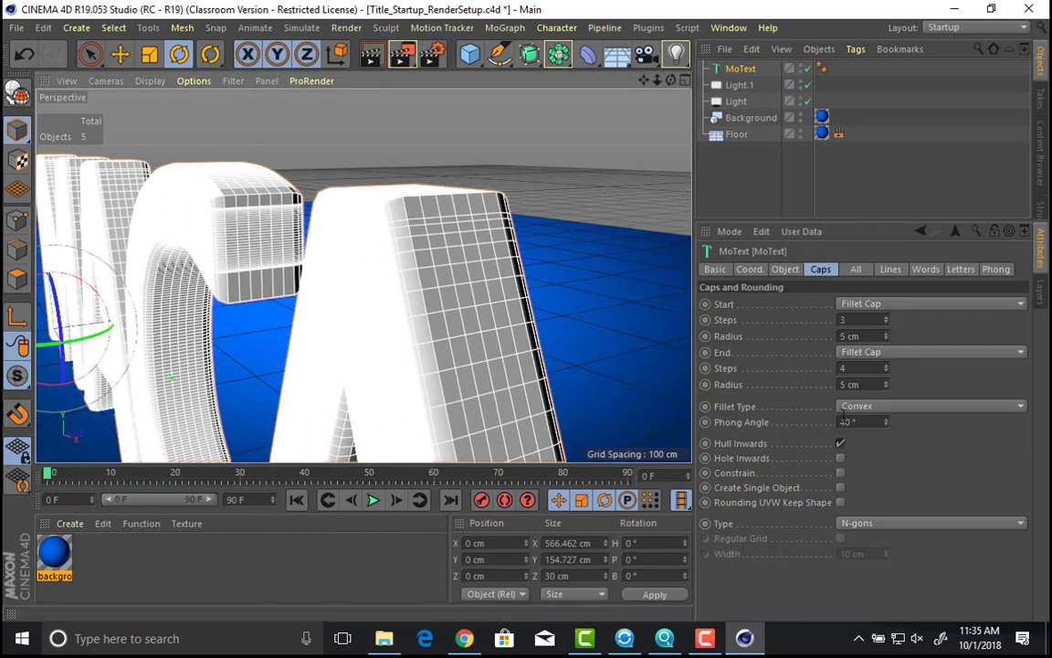
pyautogui.click(867, 407)
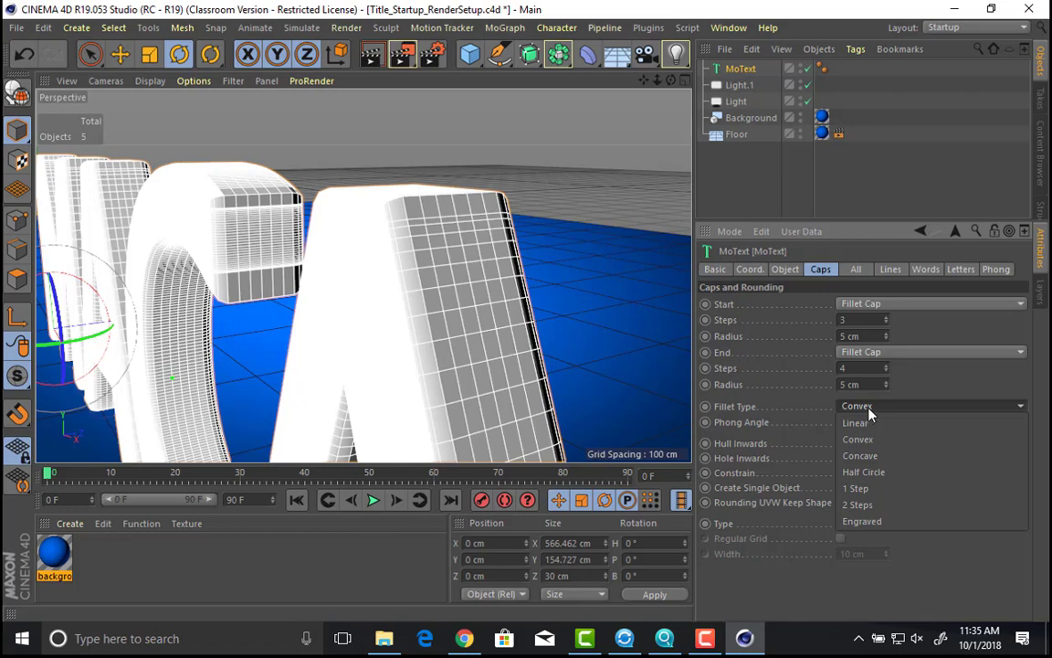
pyautogui.click(863, 423)
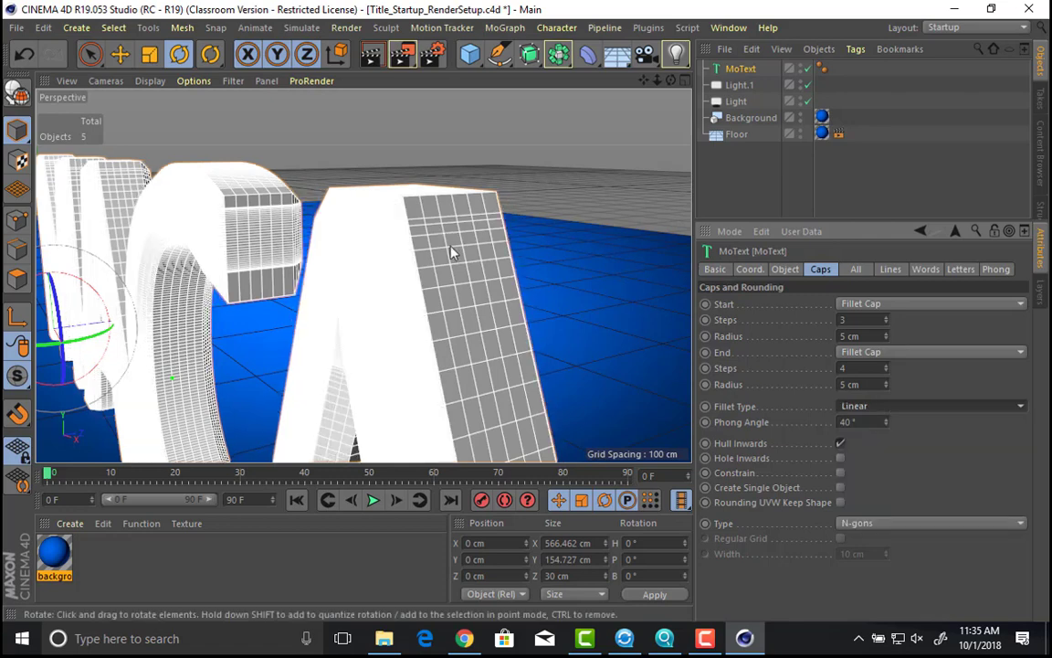
# Step: Create a new material and apply it to the MoText letters
pyautogui.doubleClick(164, 556)
pyautogui.moveTo(57, 555); pyautogui.dragTo(359, 324)
# Step: Set the new material's Default Specular Width to 9% and Falloff to -93%
pyautogui.doubleClick(55, 559)
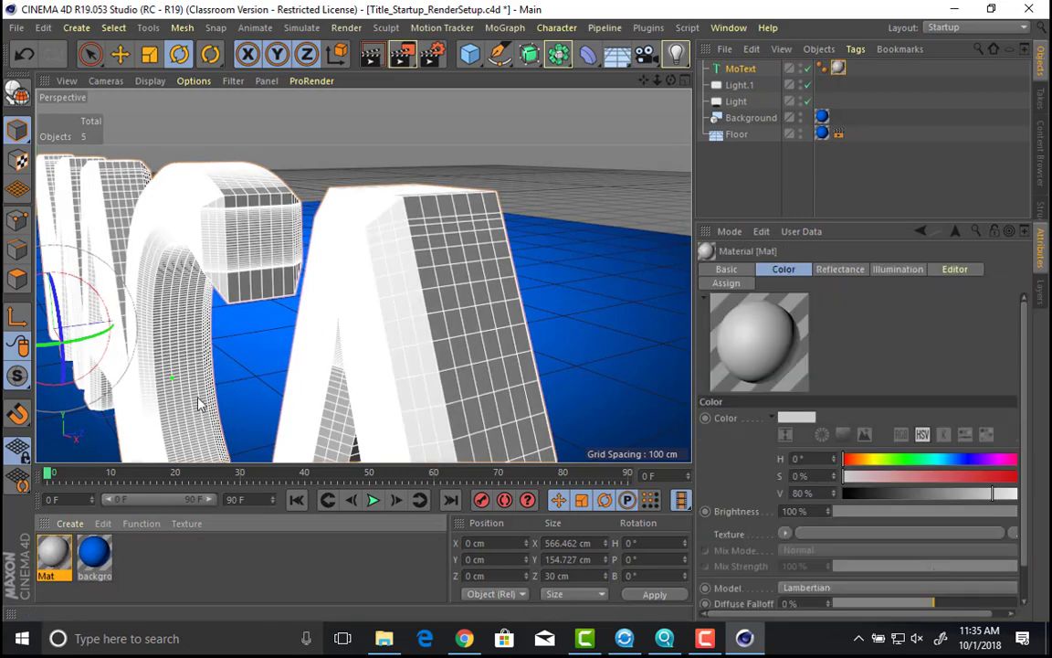
pyautogui.click(288, 316)
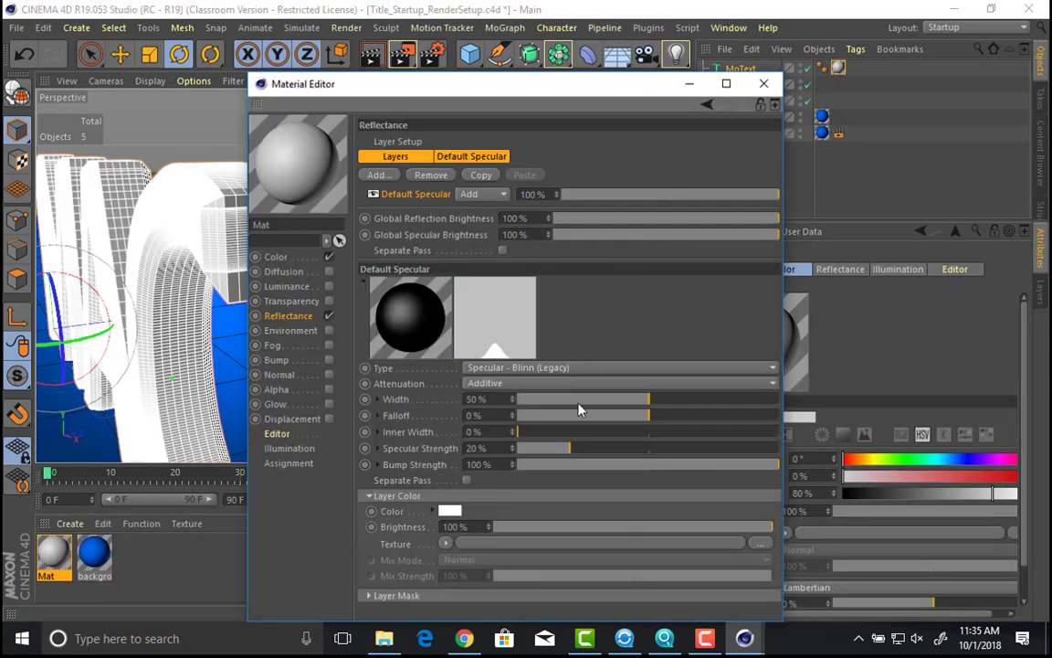
pyautogui.moveTo(566, 406); pyautogui.dragTo(526, 415)
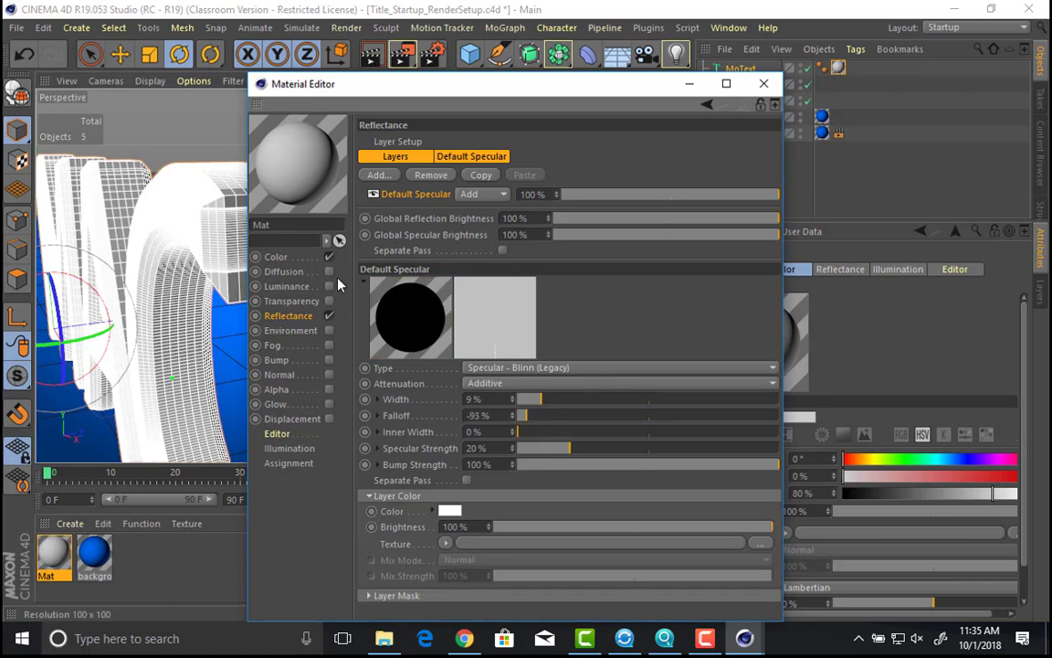
# Step: Set the new material's color to dark teal with H 185°, S 75% and V 32%, and close its editor
pyautogui.click(277, 256)
pyautogui.moveTo(601, 185); pyautogui.dragTo(592, 219)
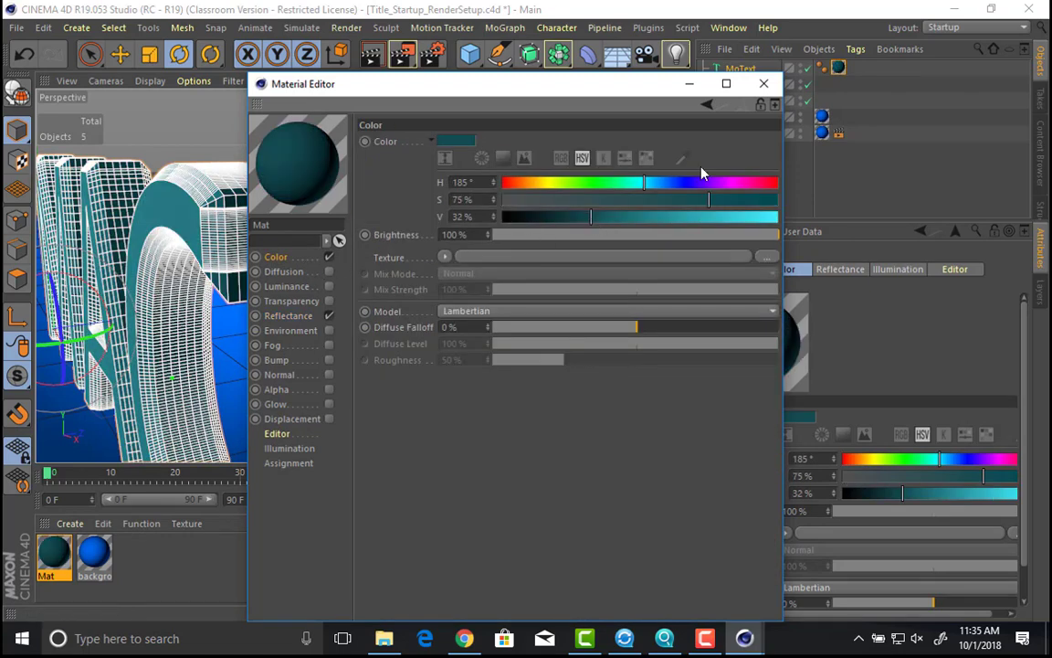
pyautogui.click(763, 83)
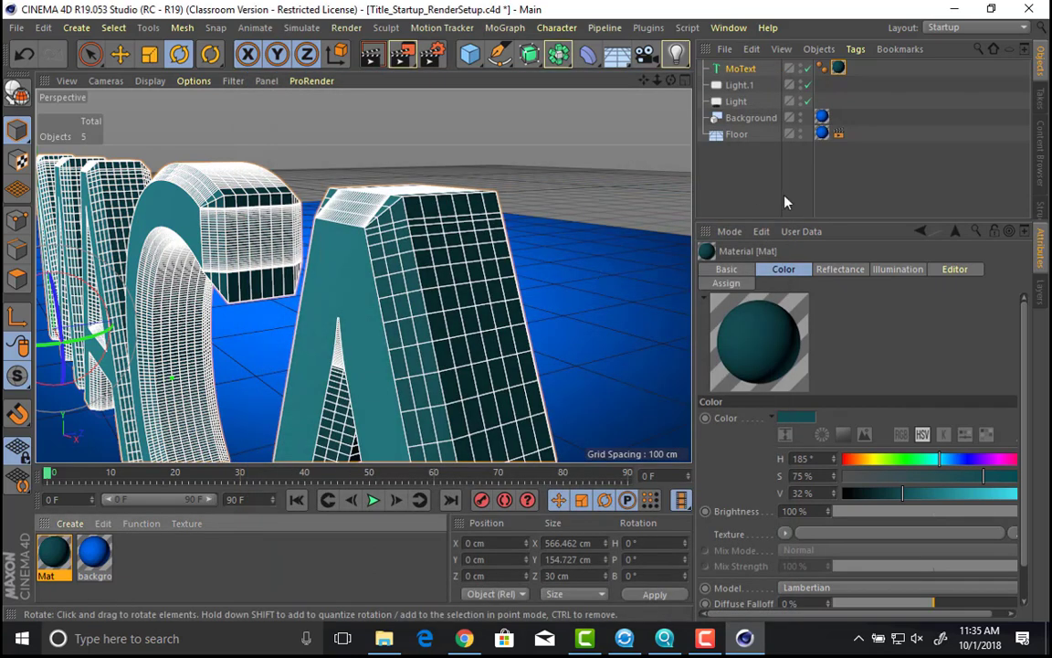
# Step: Try the Convex and Concave fillet types on the MoText caps
pyautogui.click(738, 69)
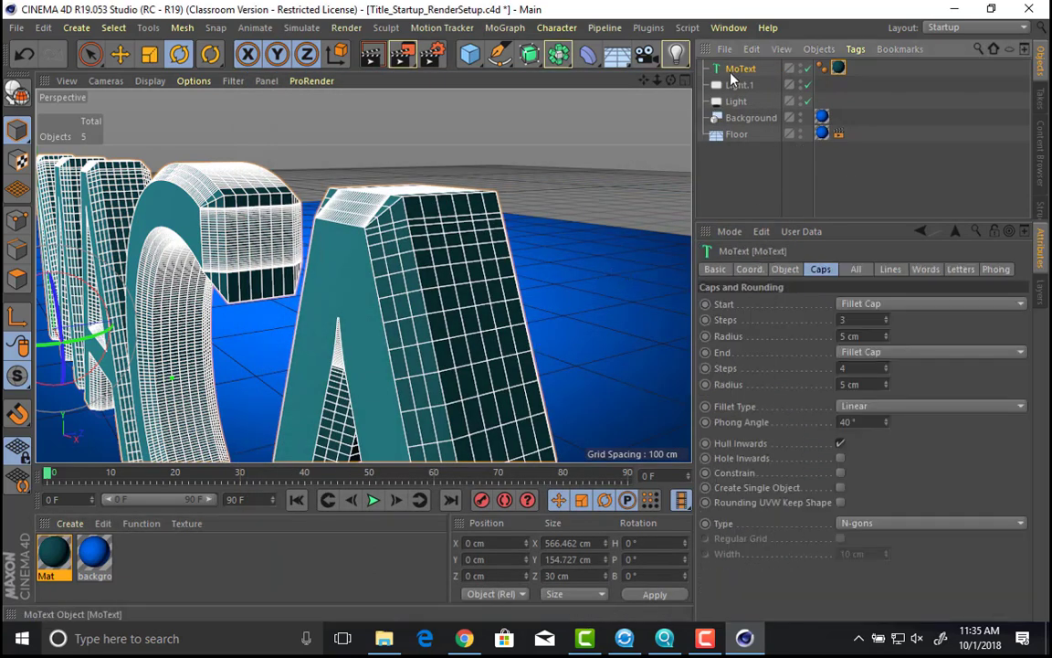
pyautogui.click(182, 82)
pyautogui.click(205, 123)
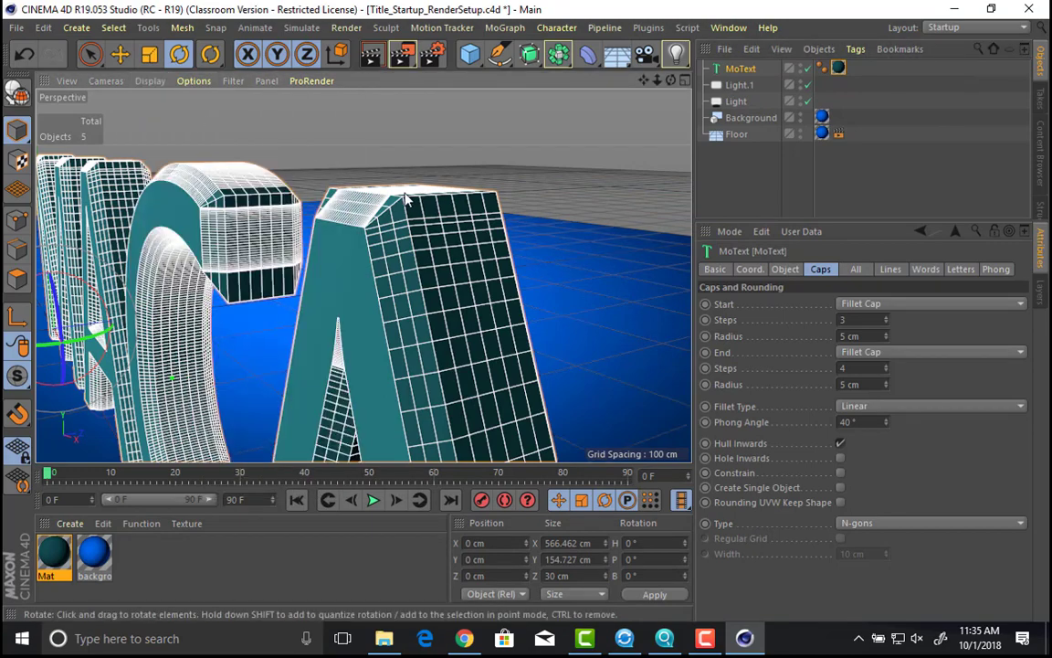
pyautogui.click(150, 84)
pyautogui.click(183, 122)
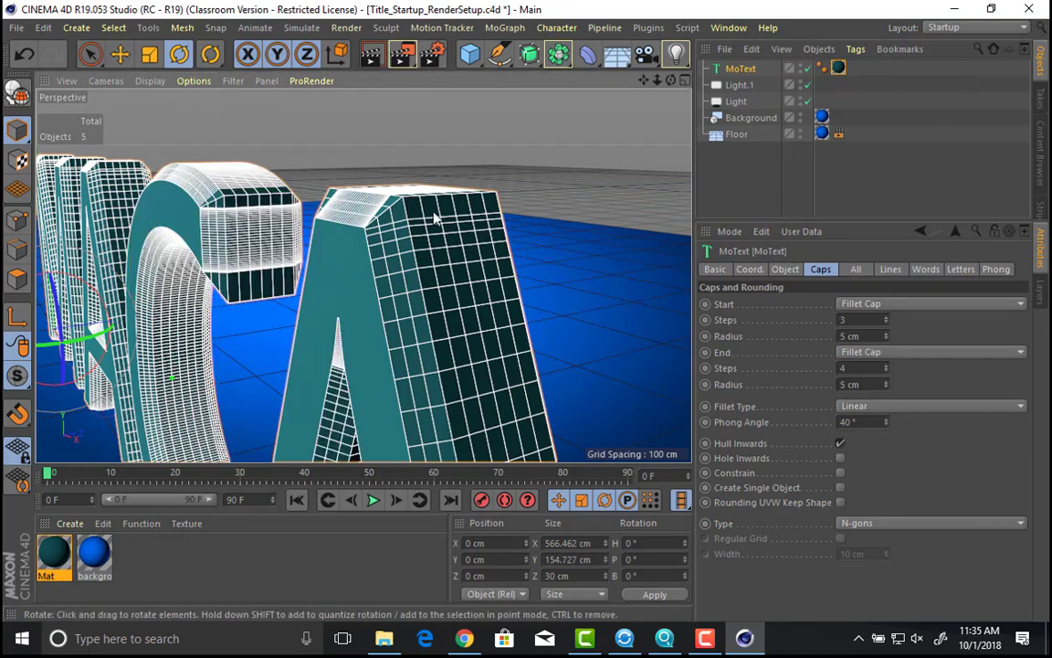
pyautogui.scroll(3, 437, 220)
pyautogui.click(855, 409)
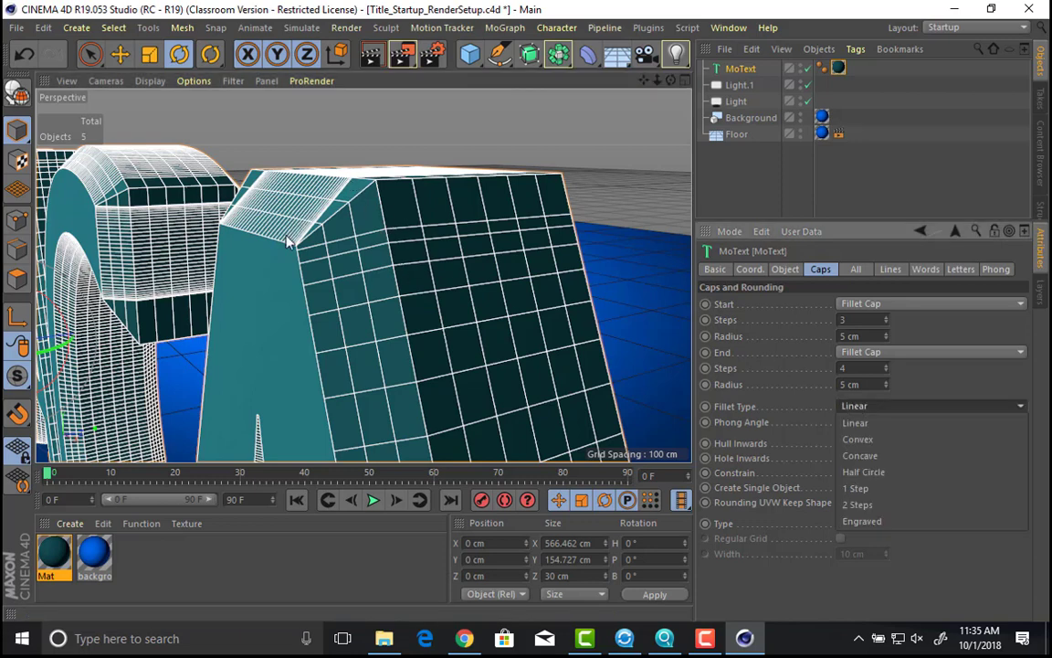
pyautogui.click(901, 423)
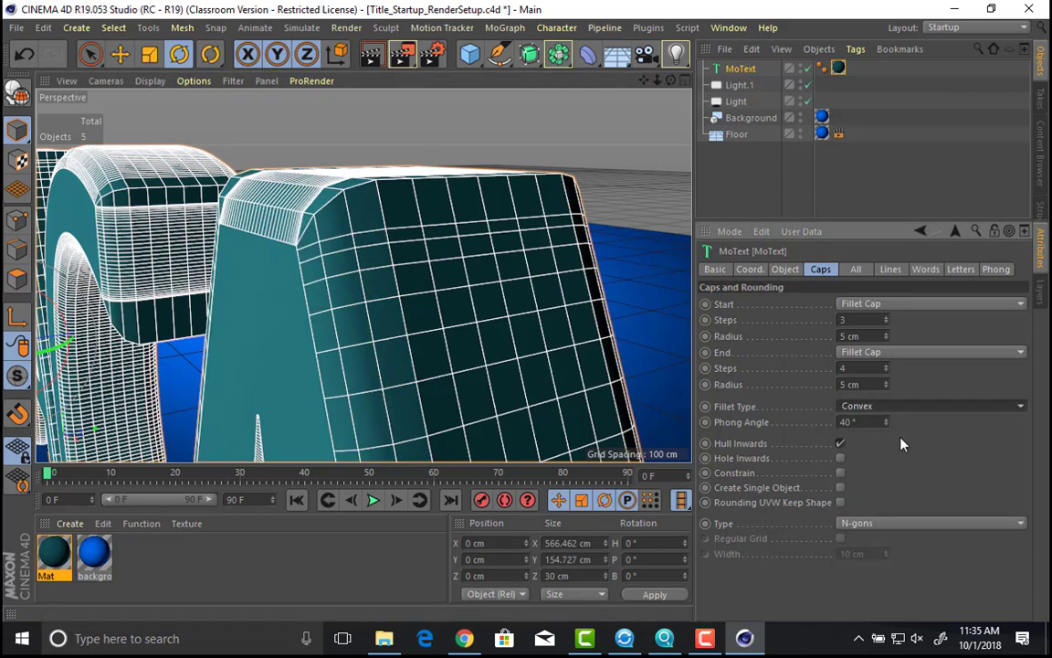
pyautogui.click(893, 412)
pyautogui.click(890, 460)
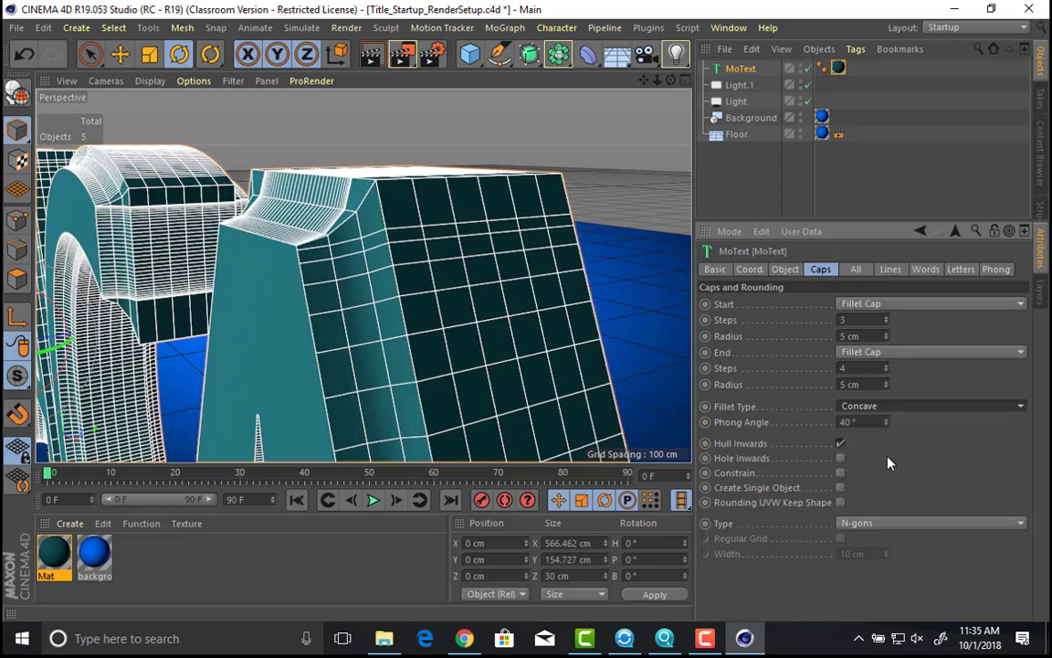
# Step: Set the Fillet Type of the MoText caps to Half Circle
pyautogui.click(891, 416)
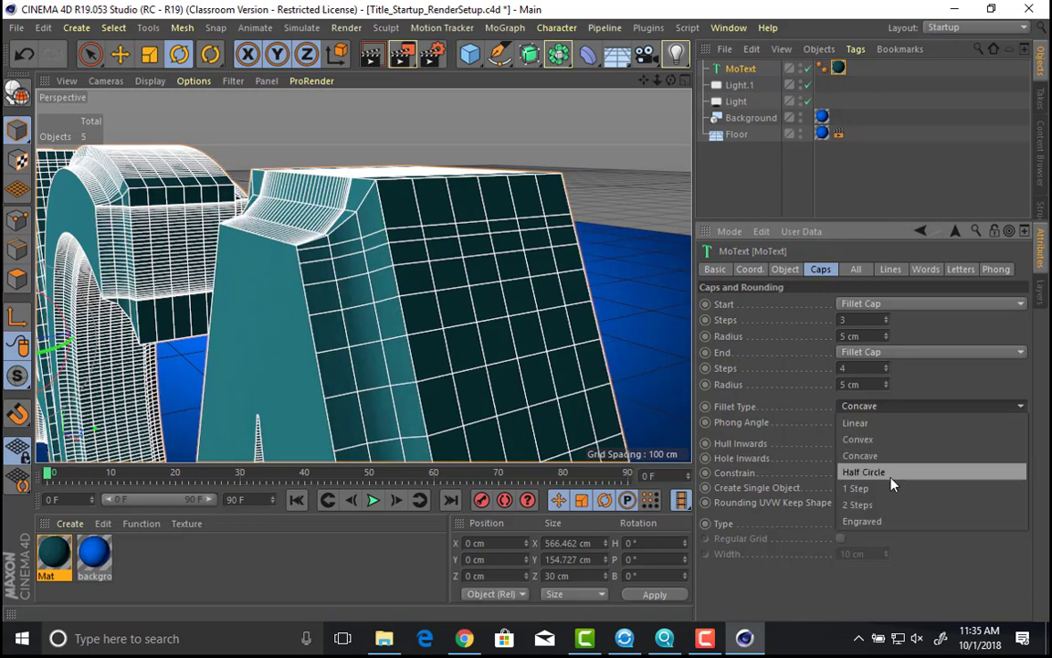
pyautogui.click(892, 469)
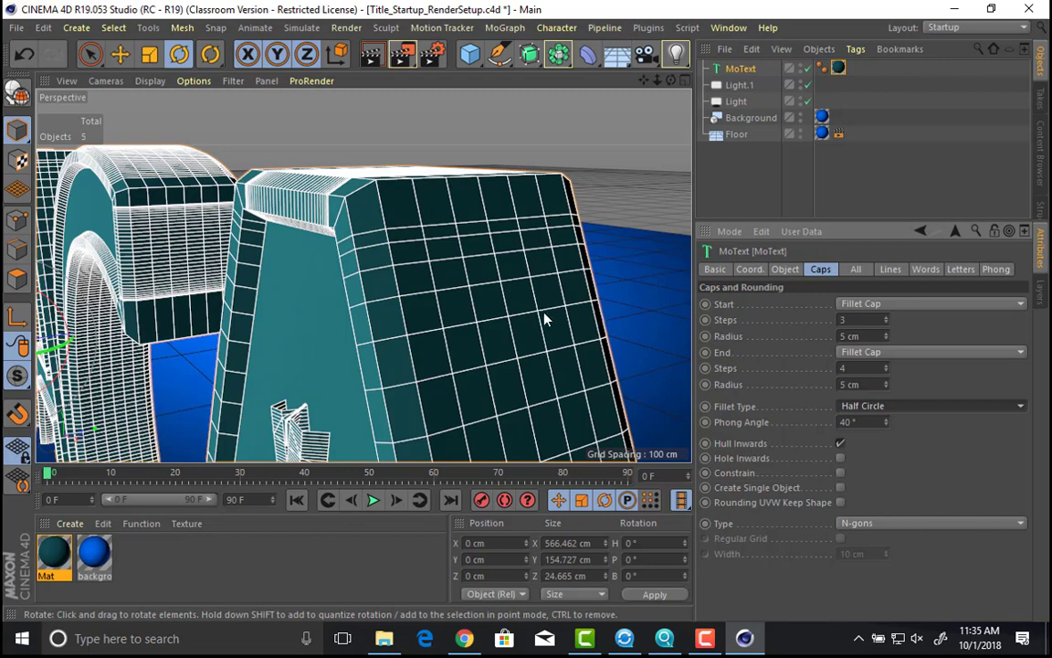
pyautogui.scroll(-5, 493, 311)
pyautogui.keyDown('alt'); pyautogui.moveTo(490, 311); pyautogui.dragTo(455, 248, button='middle'); pyautogui.keyUp('alt')
pyautogui.keyDown('alt'); pyautogui.moveTo(455, 248); pyautogui.dragTo(324, 242); pyautogui.keyUp('alt')
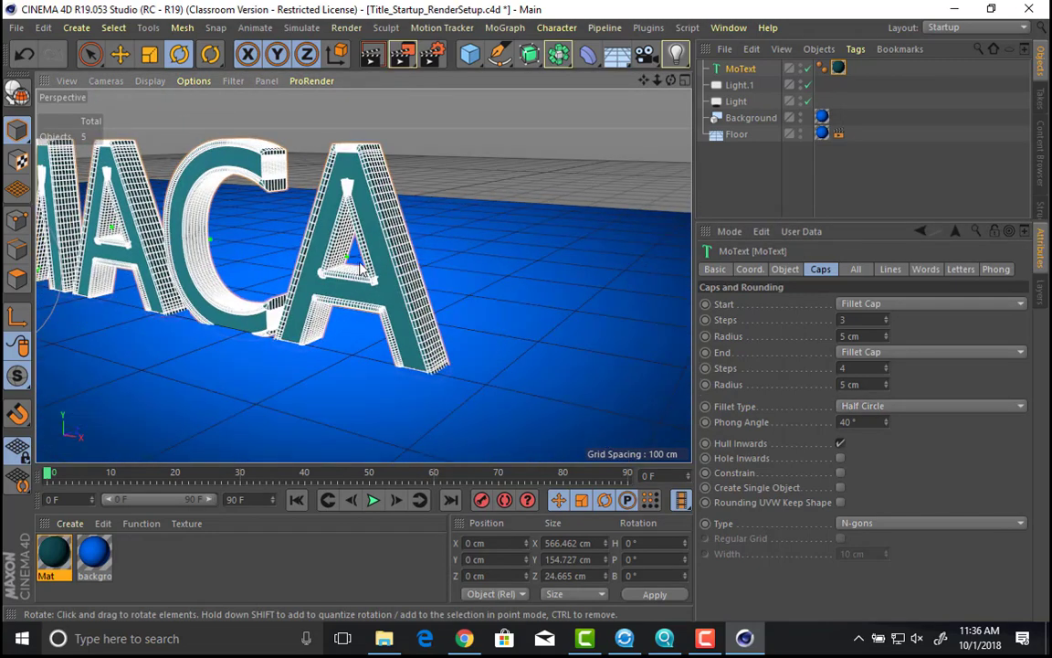
# Step: Enable Hole Inwards for the MoText caps and leave Constrain off
pyautogui.keyDown('alt'); pyautogui.moveTo(397, 169); pyautogui.dragTo(395, 256); pyautogui.keyUp('alt')
pyautogui.keyDown('alt'); pyautogui.moveTo(413, 248); pyautogui.dragTo(535, 246, button='right'); pyautogui.keyUp('alt')
pyautogui.keyDown('alt'); pyautogui.moveTo(398, 223); pyautogui.dragTo(457, 256, button='middle'); pyautogui.keyUp('alt')
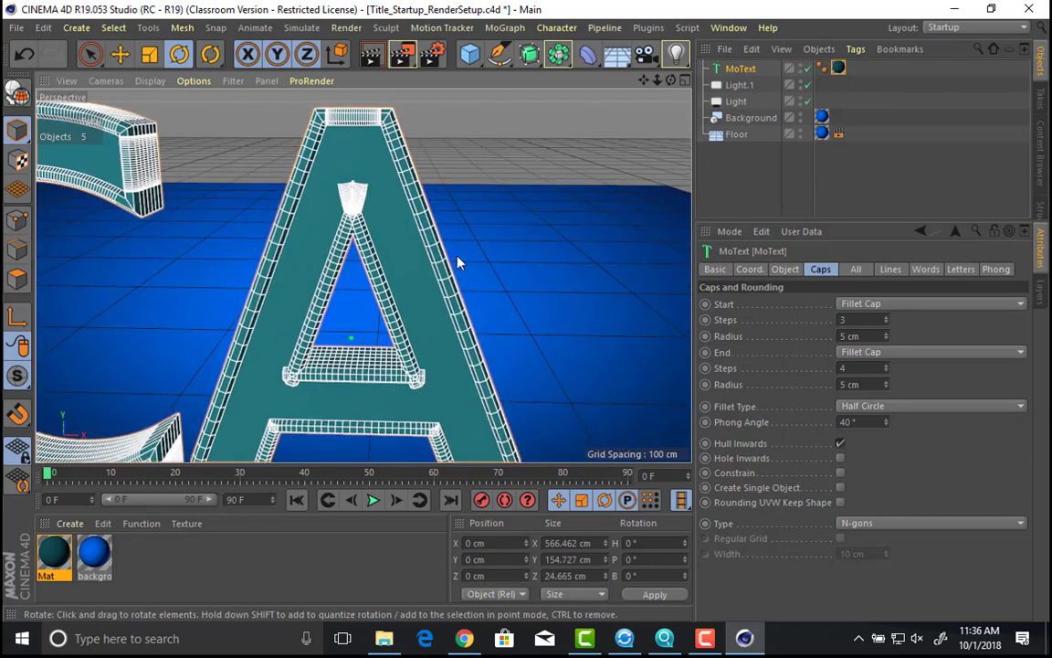
pyautogui.keyDown('alt'); pyautogui.moveTo(457, 255); pyautogui.dragTo(559, 254, button='right'); pyautogui.keyUp('alt')
pyautogui.keyDown('alt'); pyautogui.moveTo(381, 213); pyautogui.dragTo(455, 311, button='middle'); pyautogui.keyUp('alt')
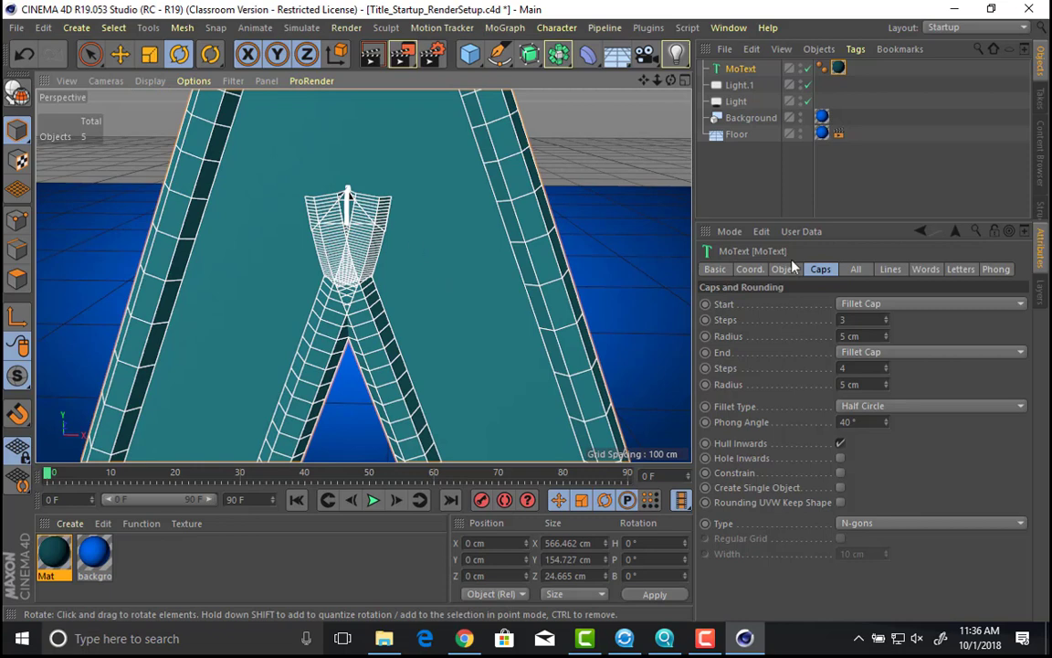
pyautogui.click(841, 459)
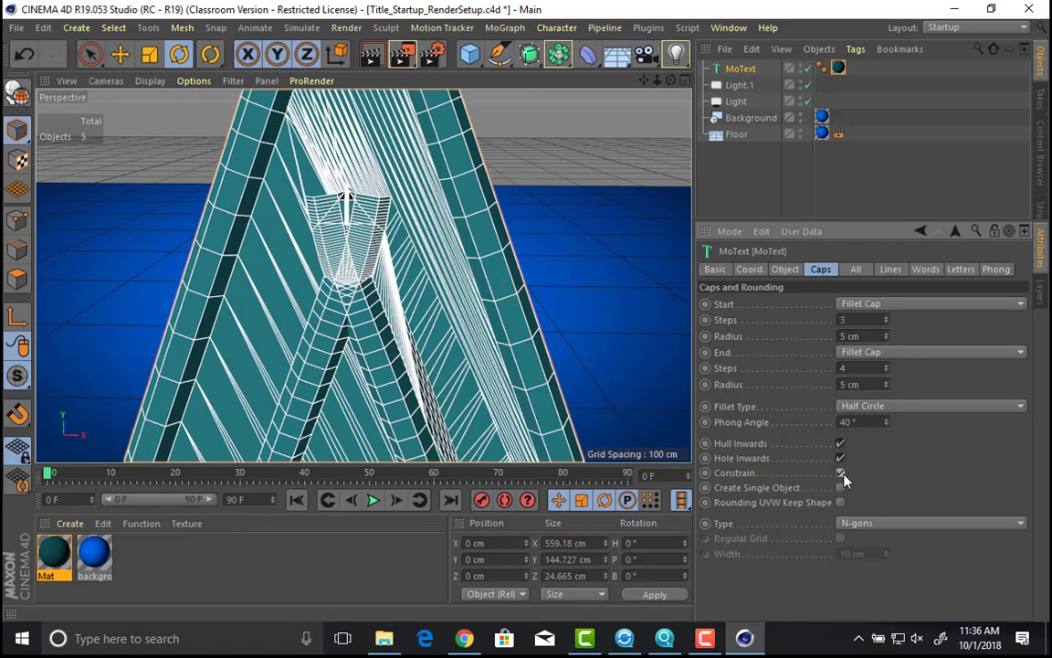
pyautogui.click(842, 474)
pyautogui.scroll(-8, 558, 377)
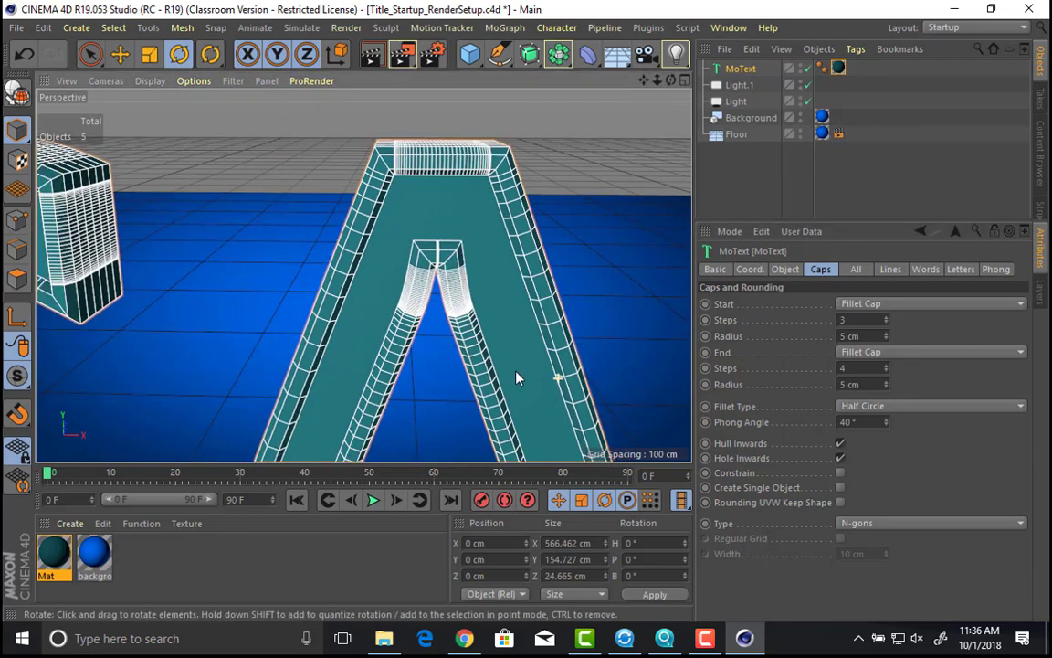
# Step: Examine the half-circle fillets and inner corners of the MACA letters from several angles
pyautogui.keyDown('alt'); pyautogui.moveTo(452, 142); pyautogui.dragTo(470, 178, button='middle'); pyautogui.keyUp('alt')
pyautogui.scroll(-2, 426, 174)
pyautogui.keyDown('alt'); pyautogui.moveTo(427, 174); pyautogui.dragTo(478, 211); pyautogui.keyUp('alt')
pyautogui.scroll(-6, 478, 206)
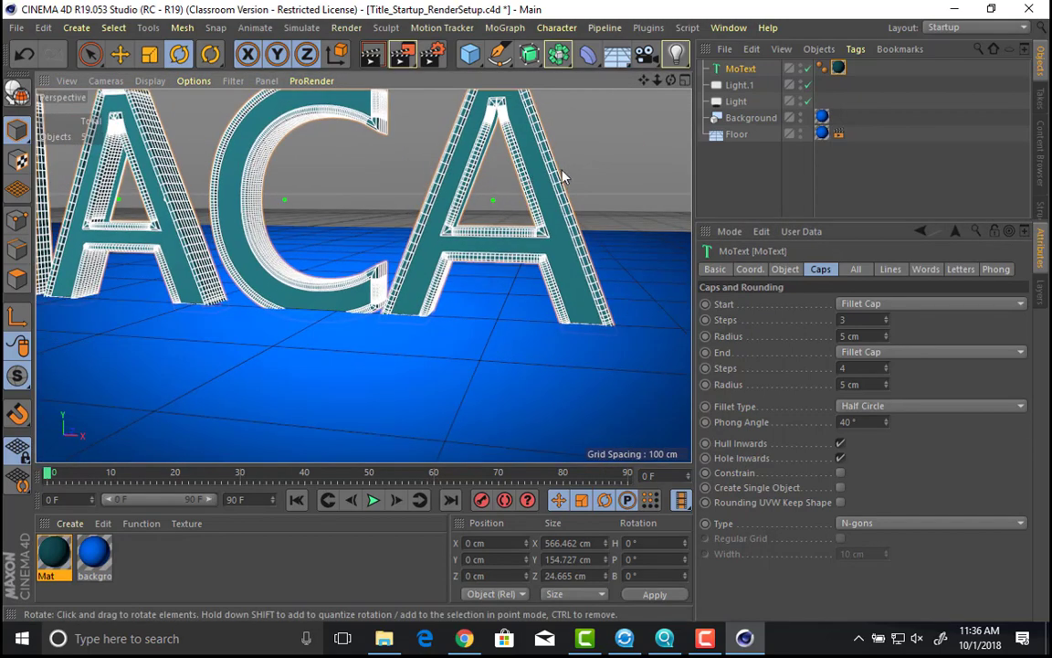
pyautogui.click(592, 165)
pyautogui.scroll(-6, 592, 162)
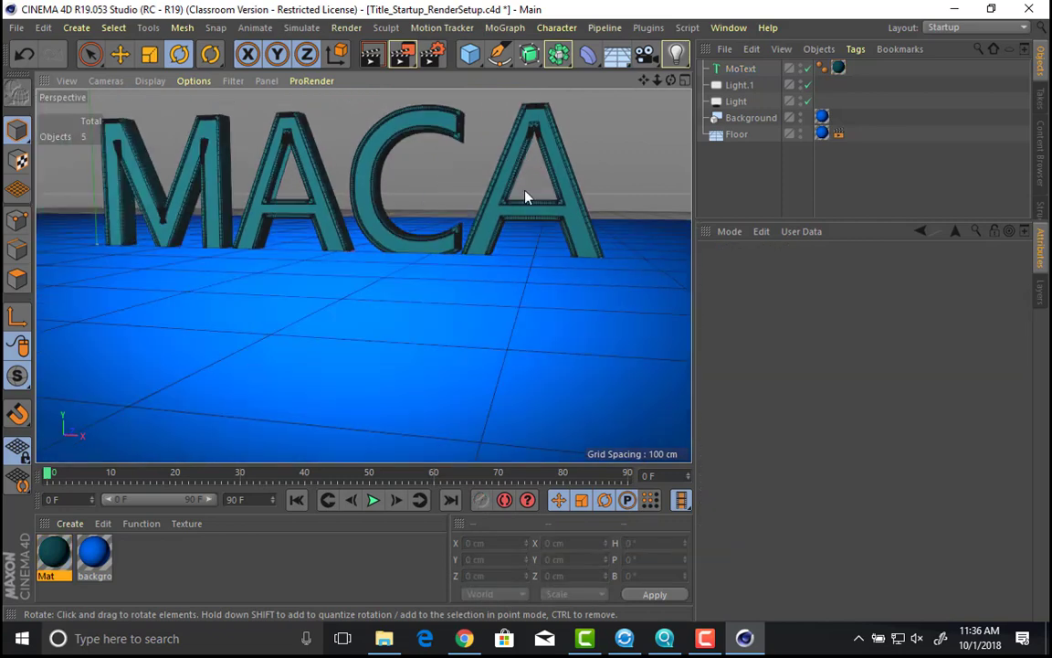
pyautogui.click(533, 207)
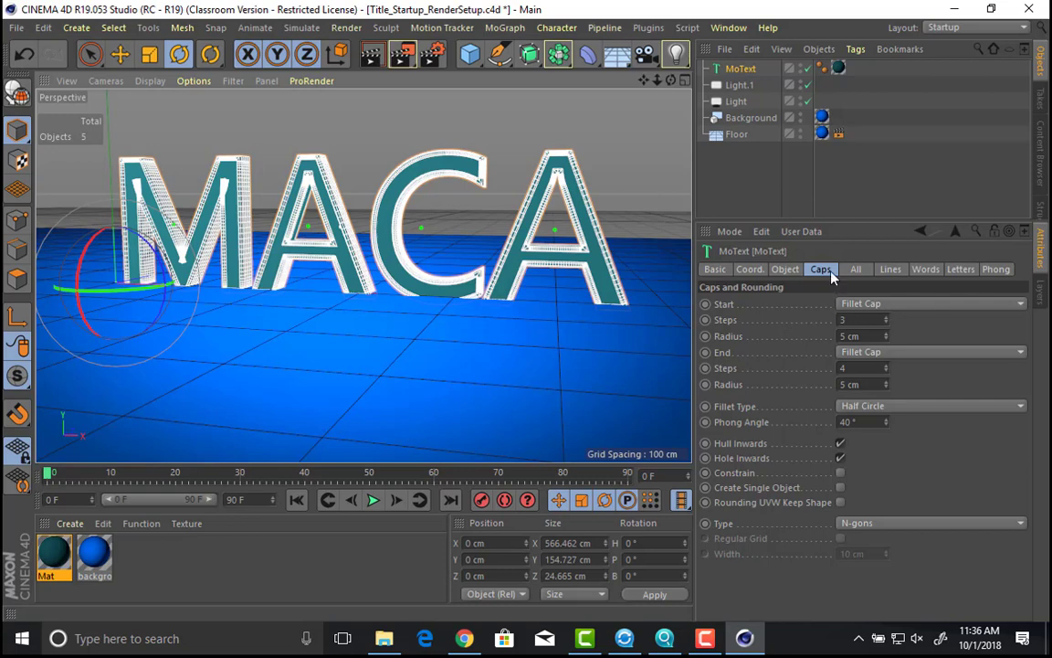
pyautogui.keyDown('alt'); pyautogui.moveTo(483, 261); pyautogui.dragTo(435, 277); pyautogui.keyUp('alt')
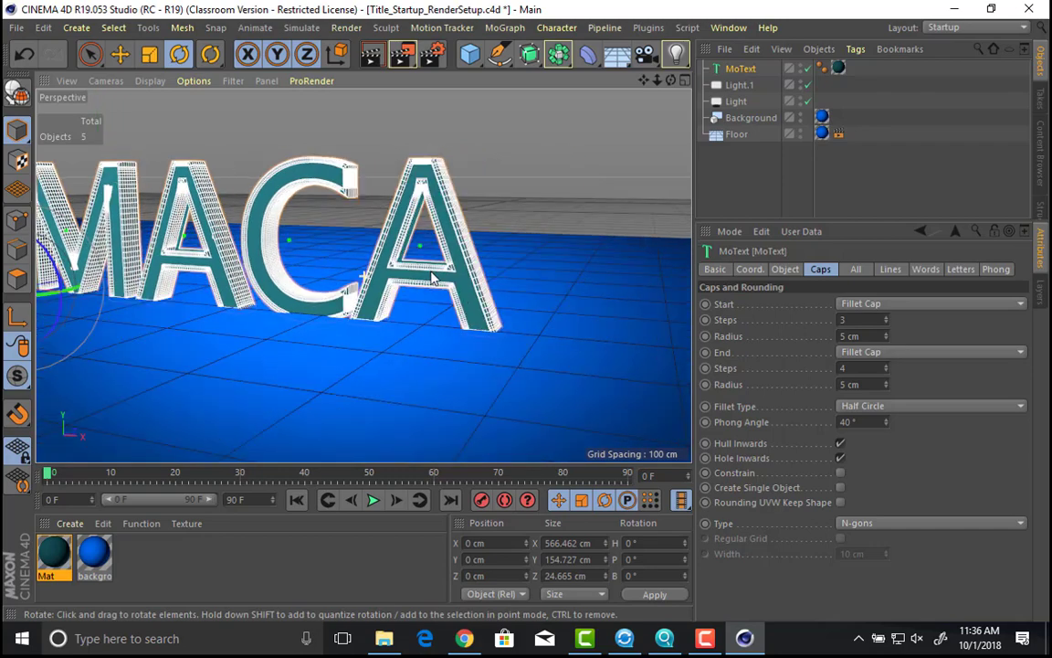
pyautogui.keyDown('alt'); pyautogui.moveTo(444, 270); pyautogui.dragTo(482, 242, button='right'); pyautogui.keyUp('alt')
# Step: Review the MoText's cap and object settings and its effector lists for All, Lines, Words and Letters
pyautogui.click(819, 270)
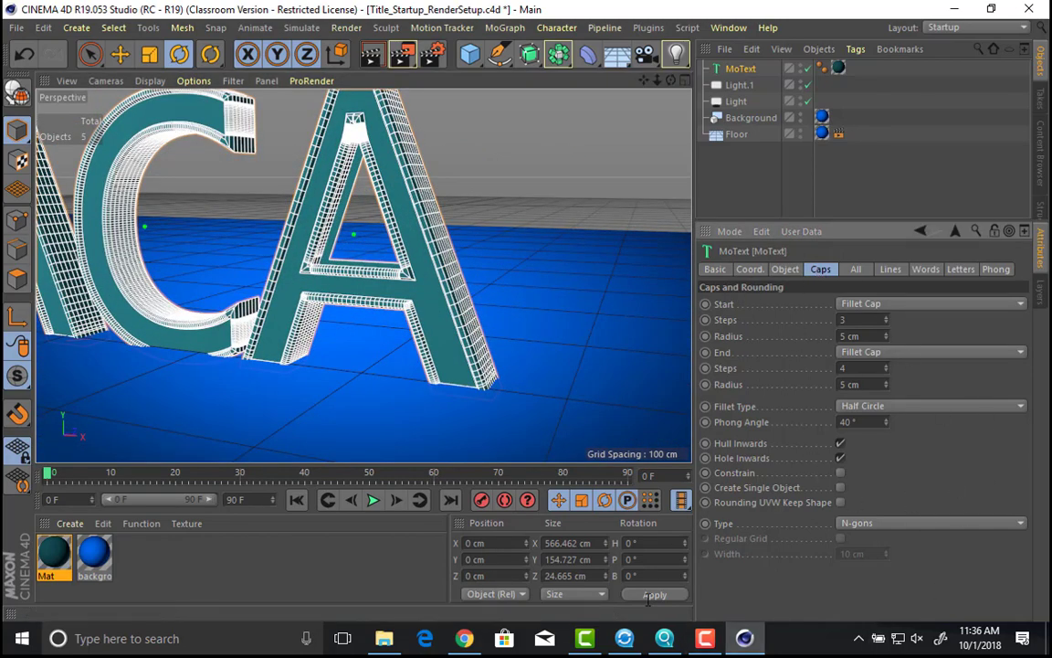
pyautogui.click(786, 271)
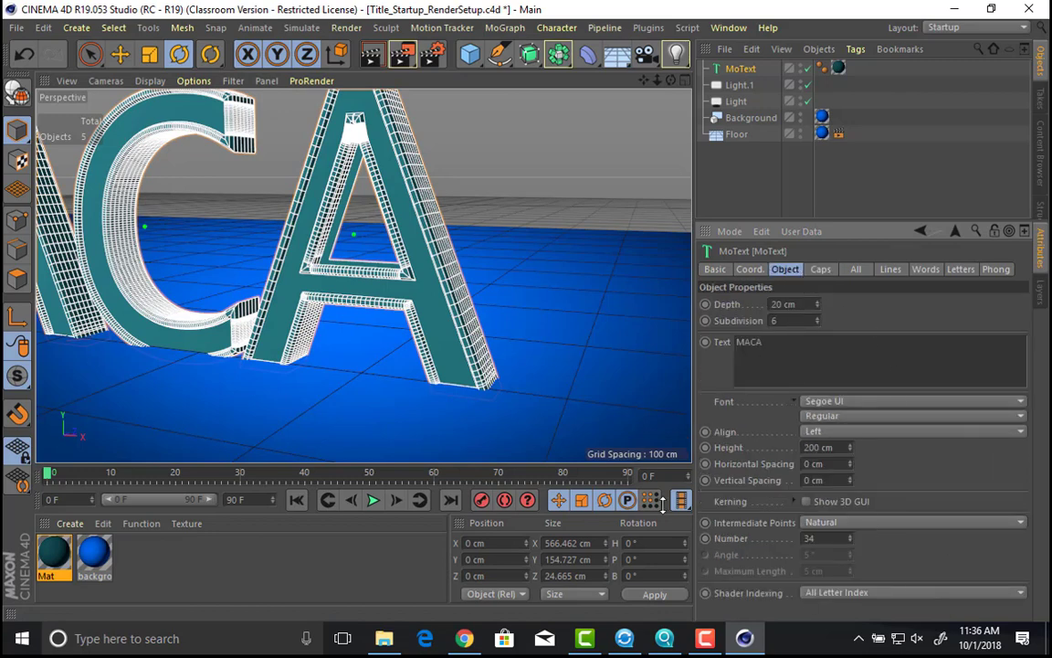
pyautogui.click(821, 272)
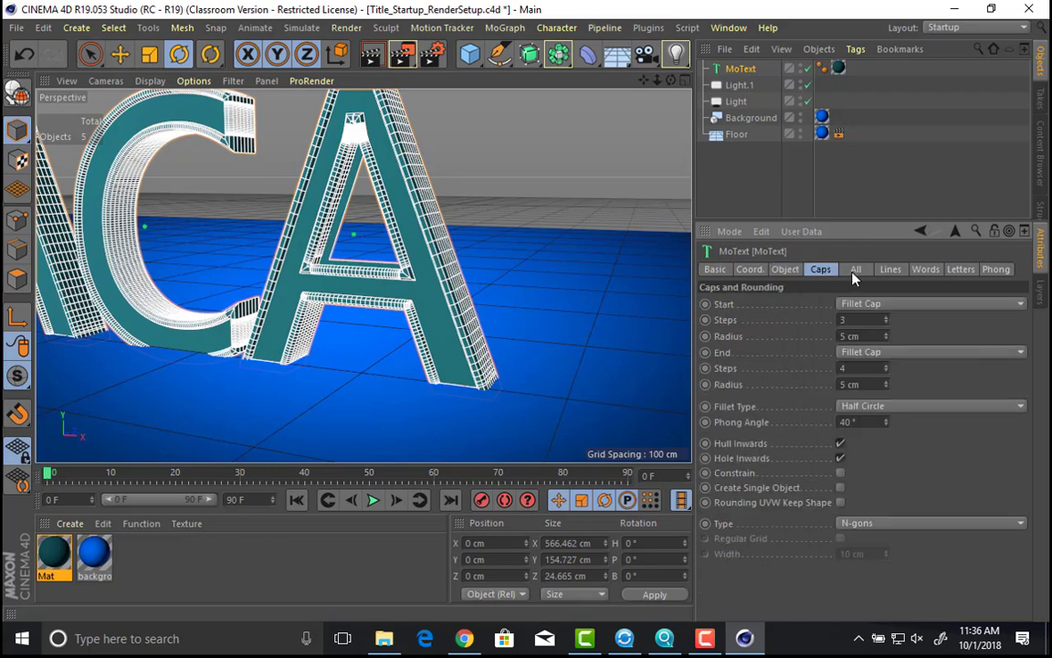
pyautogui.click(855, 271)
pyautogui.click(892, 272)
pyautogui.click(912, 272)
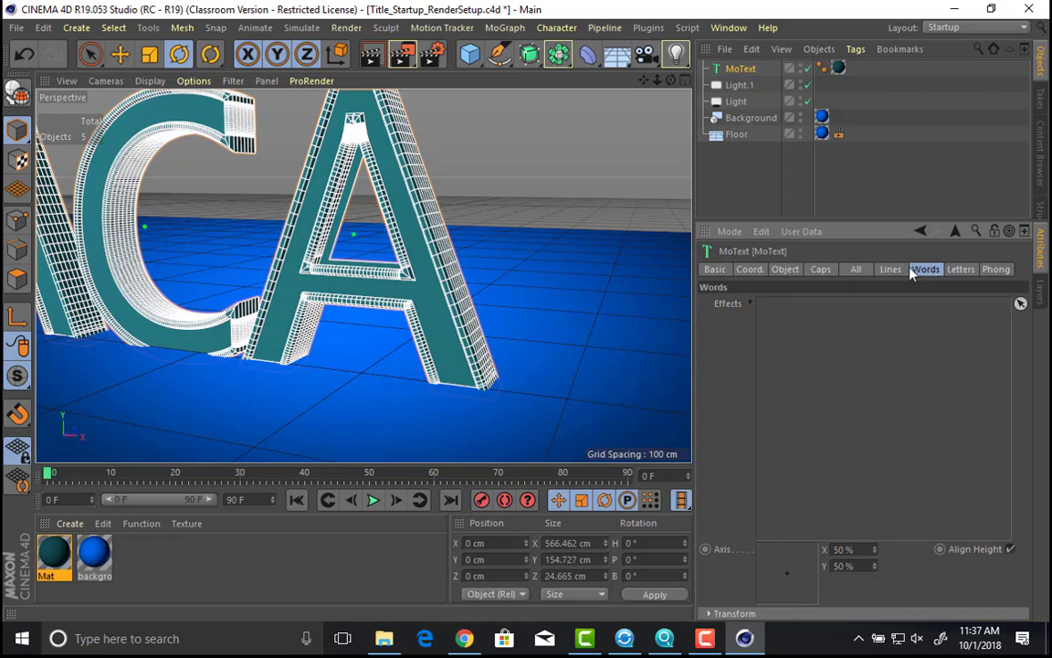
pyautogui.click(967, 272)
pyautogui.click(925, 271)
pyautogui.click(891, 271)
pyautogui.click(852, 272)
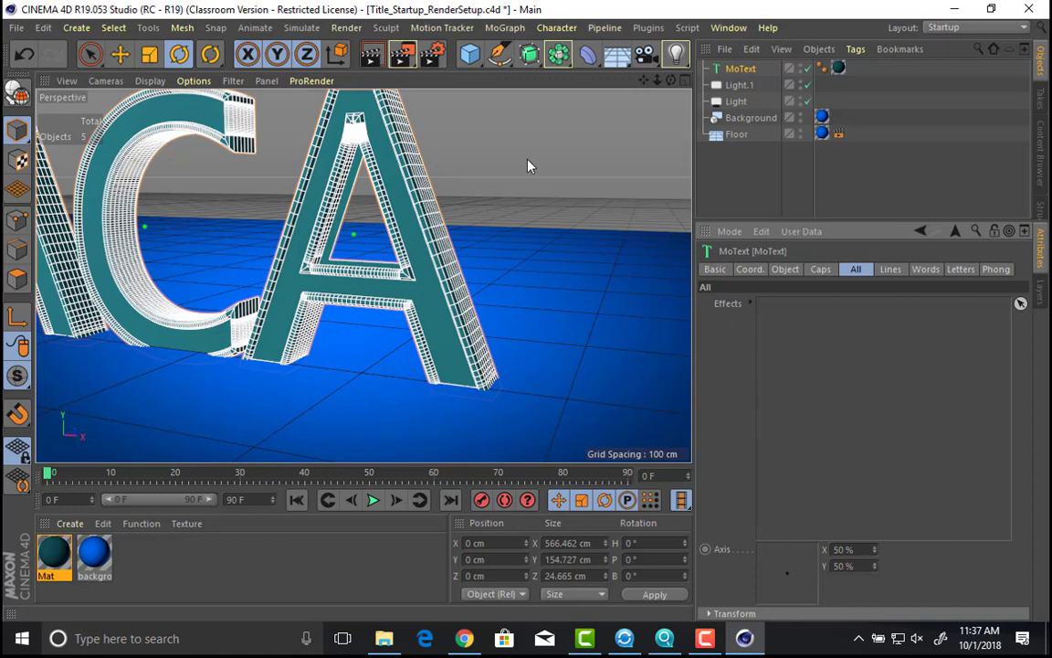
# Step: Add a MoGraph Plain effector to the MoText object
pyautogui.click(504, 28)
pyautogui.moveTo(585, 52)
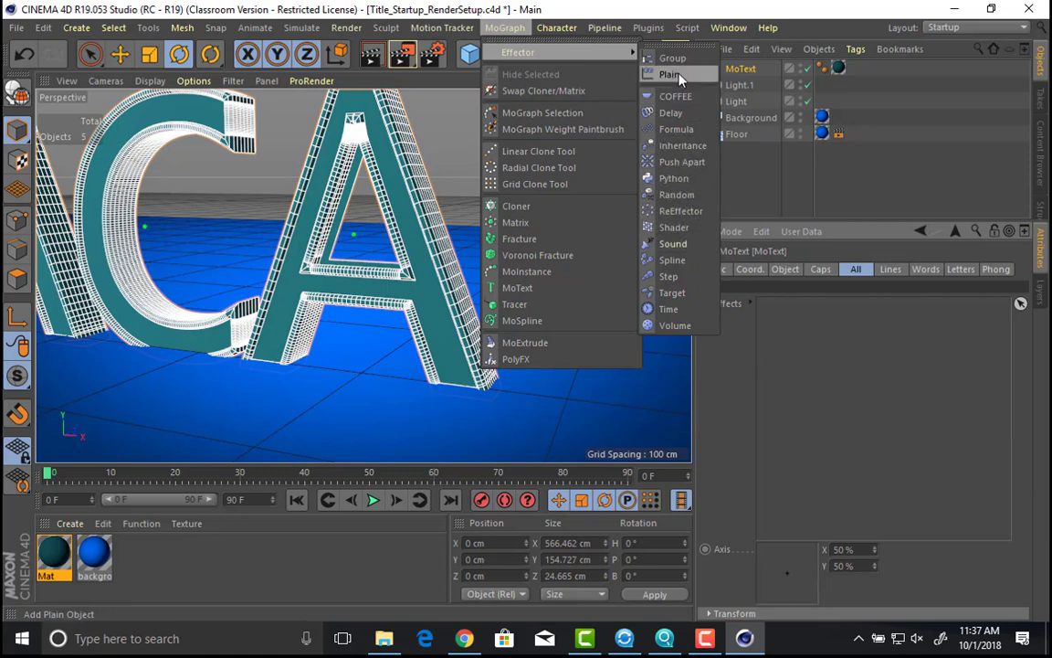
pyautogui.click(897, 460)
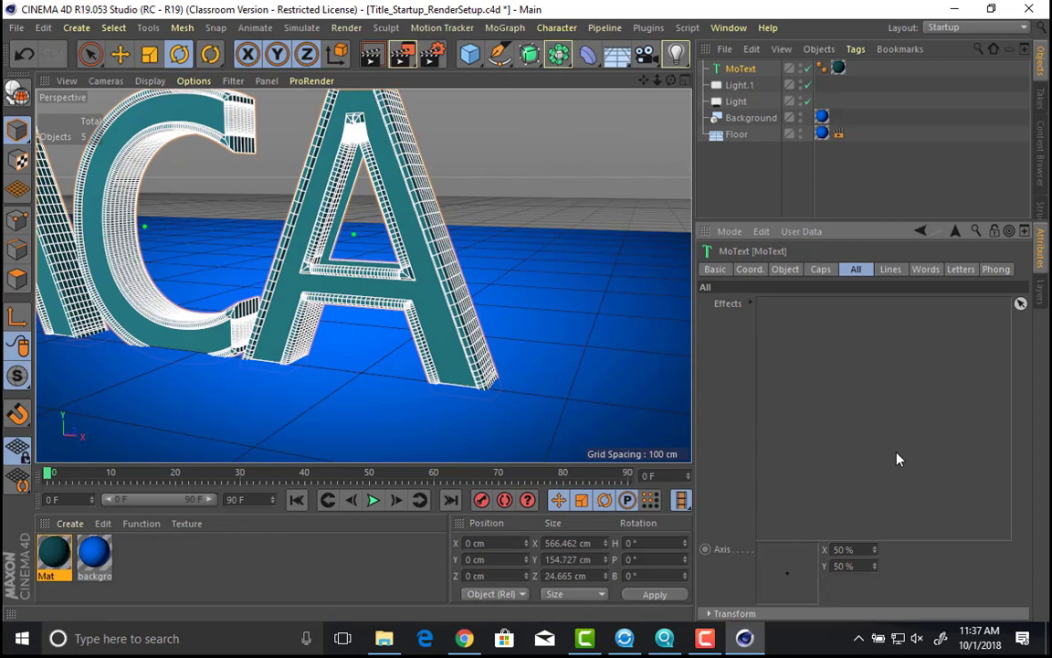
pyautogui.click(506, 27)
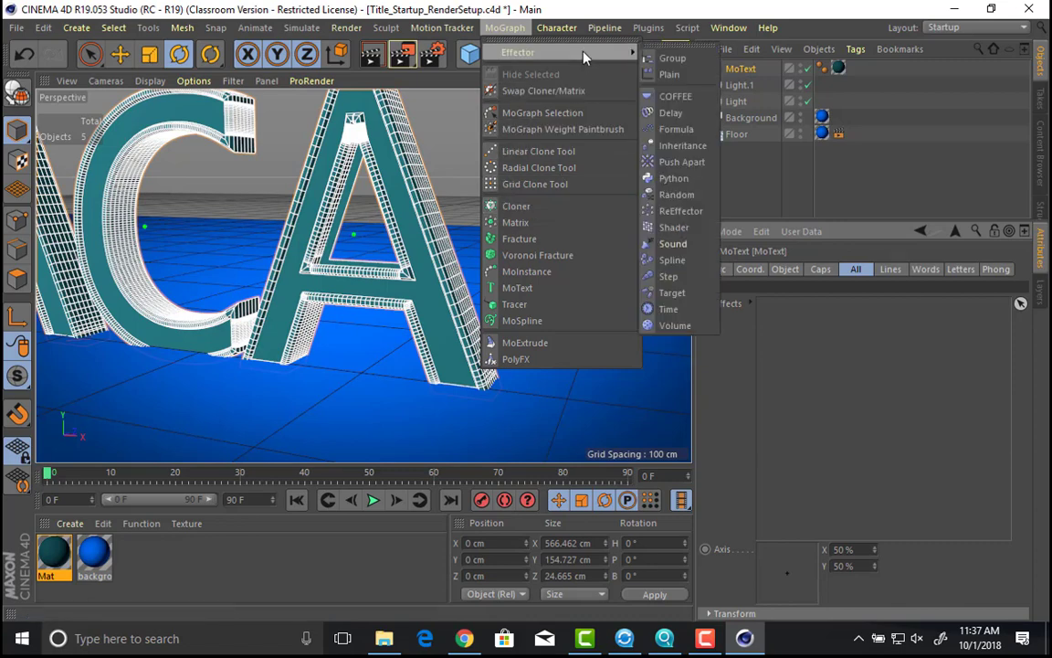
pyautogui.click(673, 80)
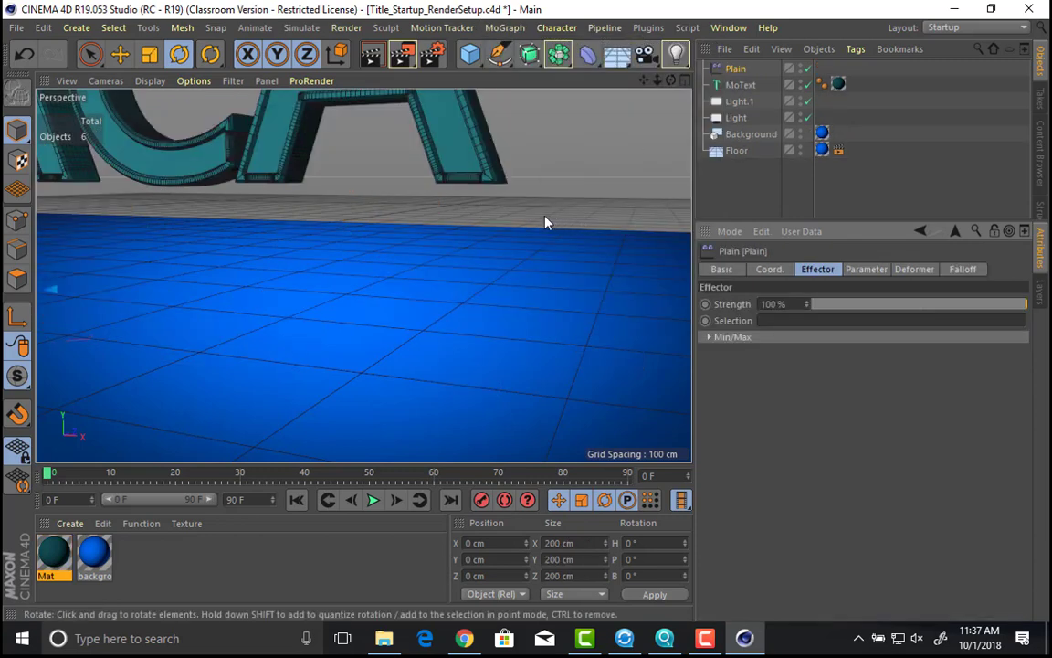
# Step: Check the Plain effector's position parameters and set its falloff shape to Box
pyautogui.scroll(-5, 545, 223)
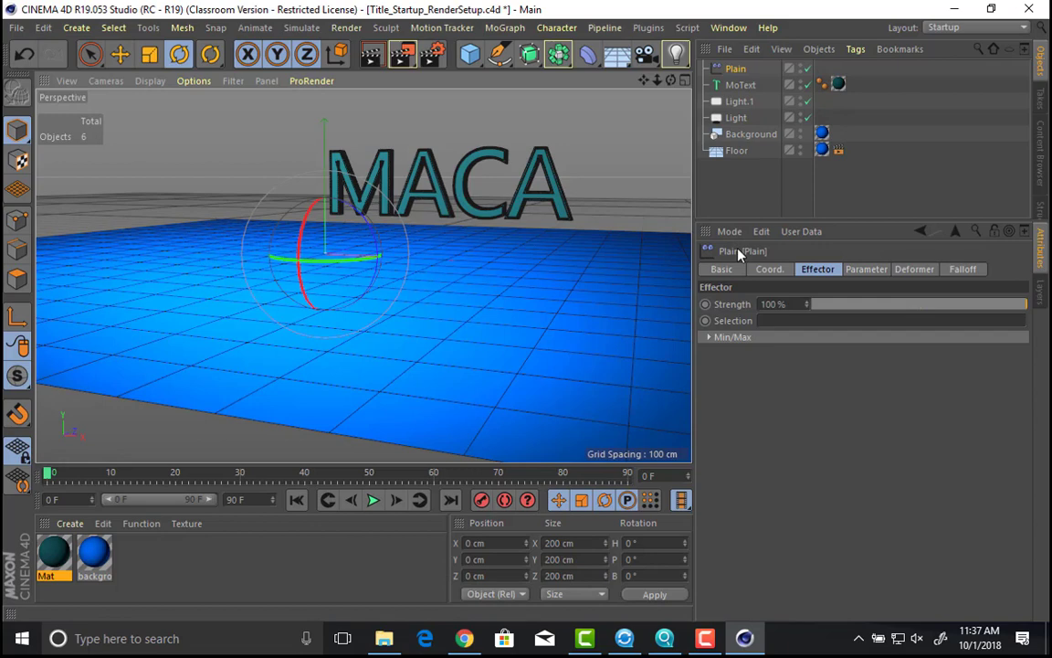
pyautogui.click(865, 269)
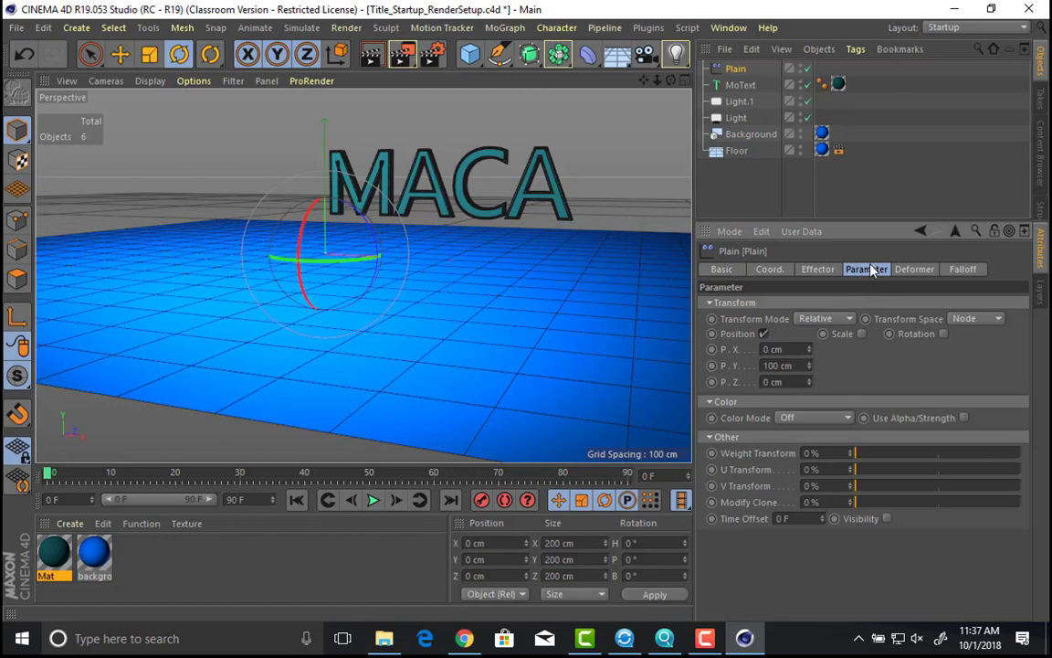
pyautogui.click(751, 366)
pyautogui.click(964, 269)
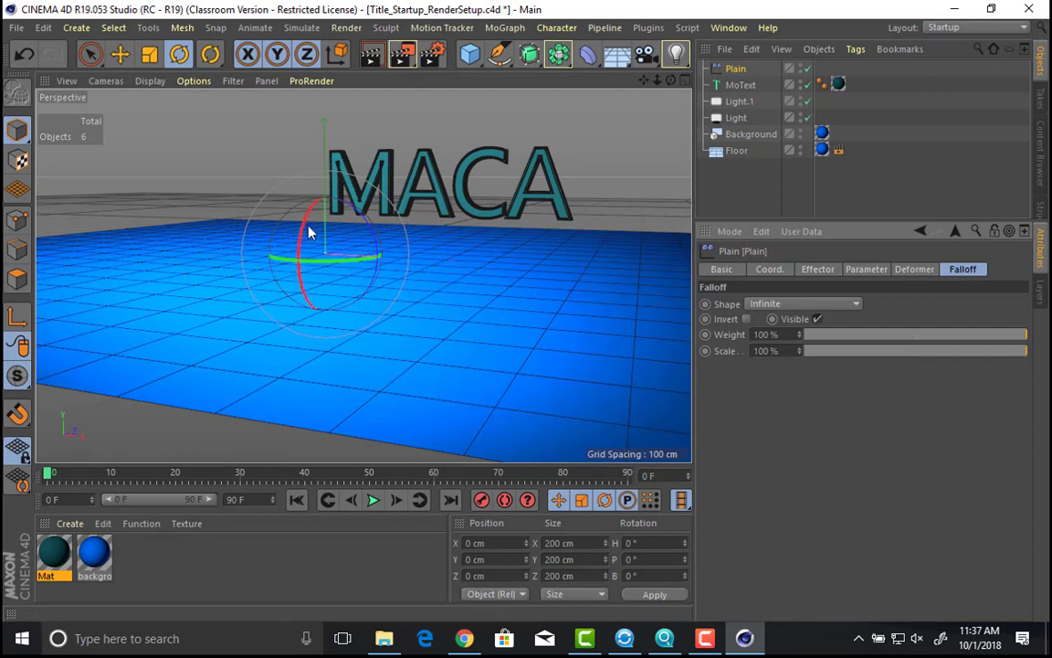
pyautogui.click(785, 304)
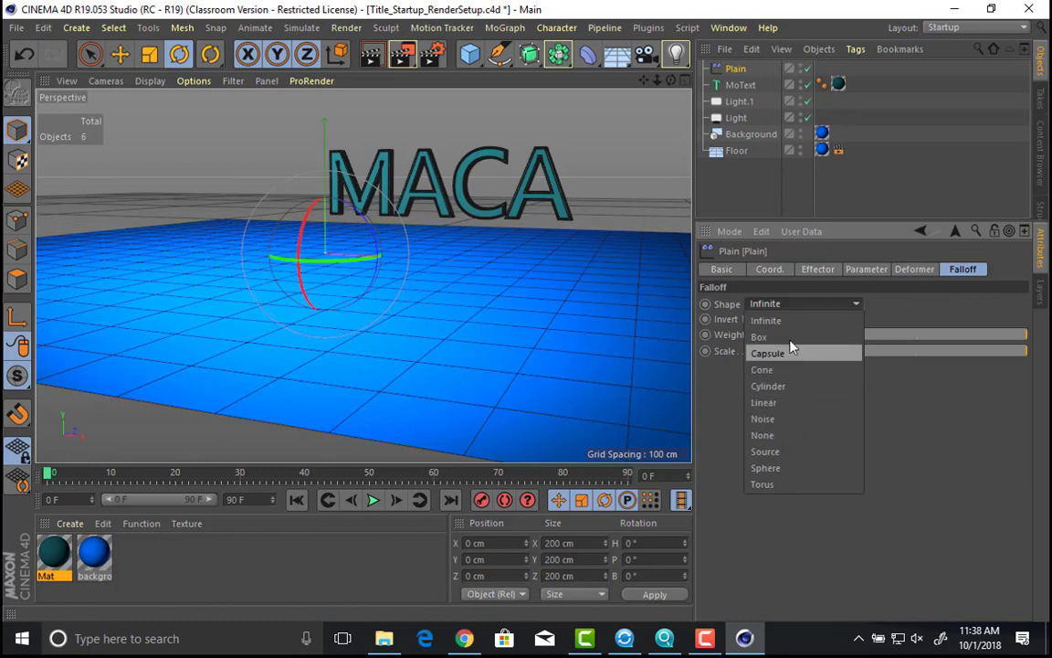
pyautogui.click(791, 342)
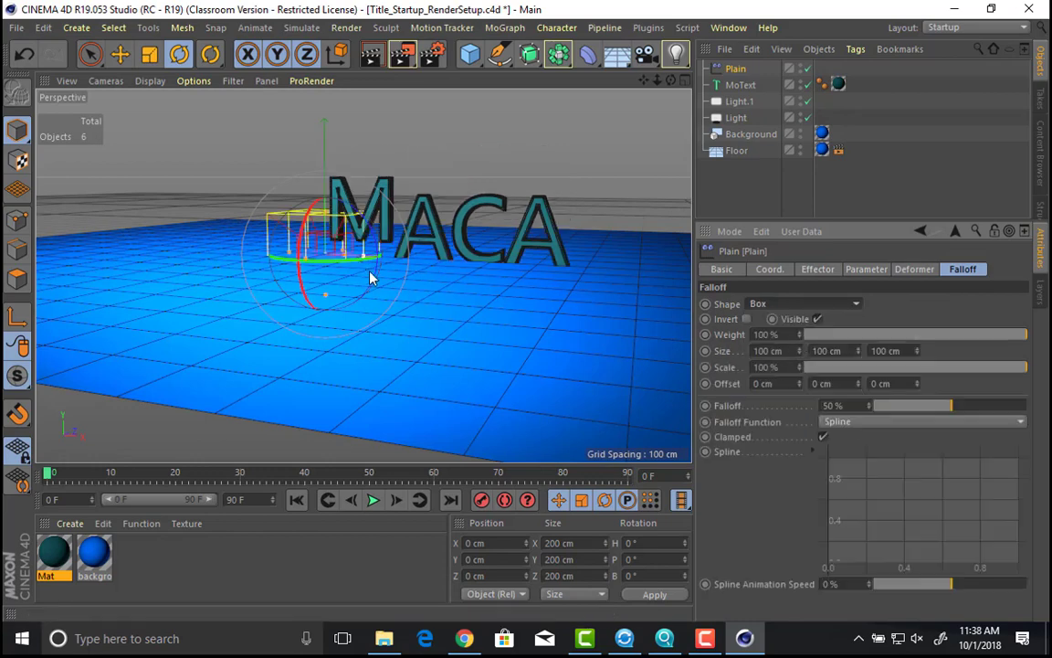
# Step: Widen the Plain effector's falloff box to about 490 cm along X and slide it through the letters to X about 204 cm
pyautogui.keyDown('alt'); pyautogui.moveTo(371, 277); pyautogui.dragTo(390, 295); pyautogui.keyUp('alt')
pyautogui.press('e')
pyautogui.keyDown('alt'); pyautogui.moveTo(343, 269); pyautogui.dragTo(423, 287, button='right'); pyautogui.keyUp('alt')
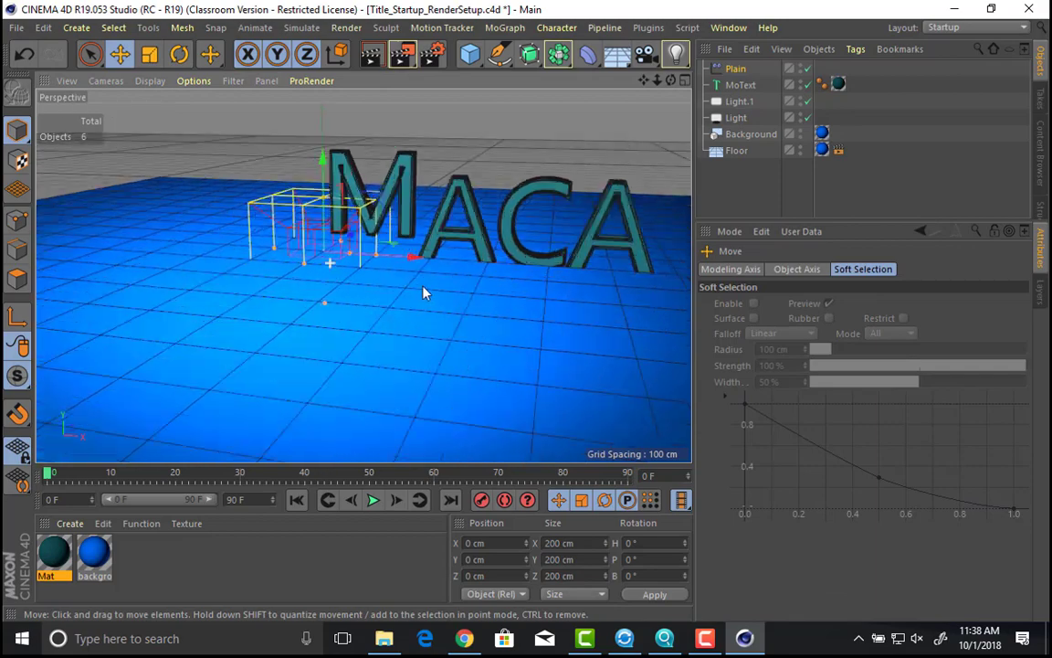
pyautogui.keyDown('alt'); pyautogui.moveTo(422, 287); pyautogui.dragTo(542, 258); pyautogui.keyUp('alt')
pyautogui.moveTo(414, 240); pyautogui.dragTo(311, 258)
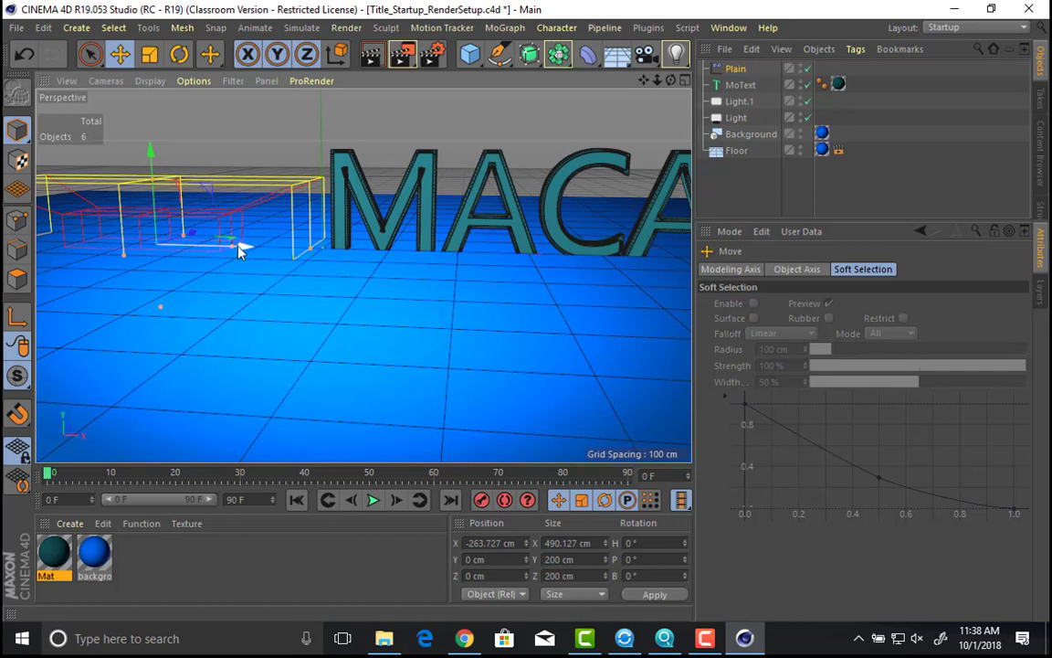
pyautogui.moveTo(243, 246); pyautogui.dragTo(552, 322)
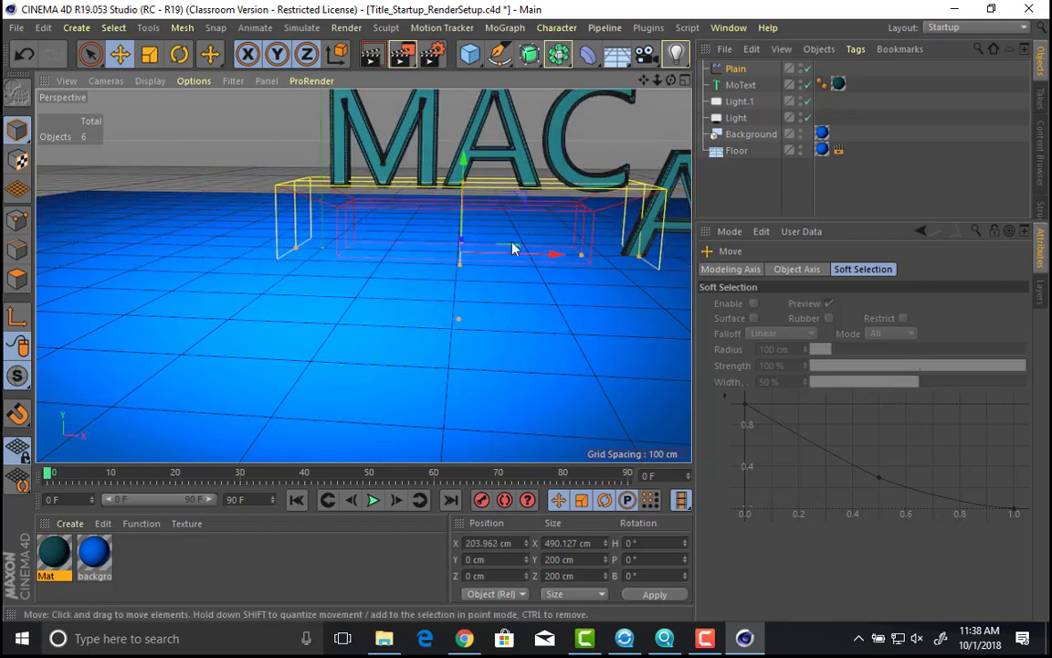
pyautogui.scroll(-3, 427, 266)
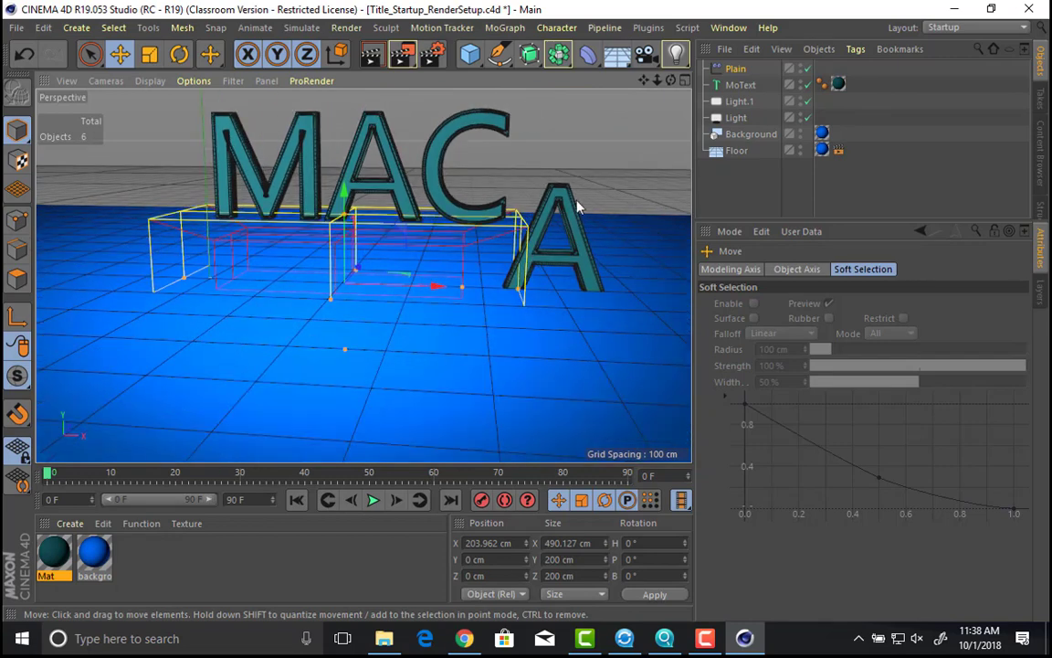
# Step: Enable uniform, absolute scaling of -1 on the Plain effector and slide its falloff box off the letters to X about -248 cm
pyautogui.click(736, 70)
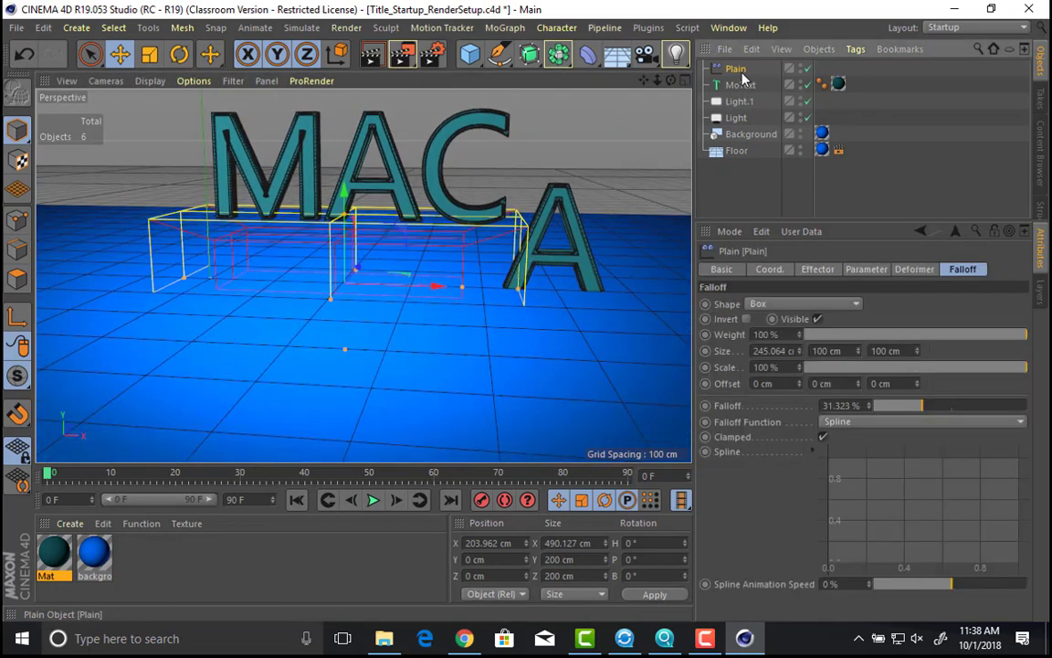
pyautogui.click(818, 272)
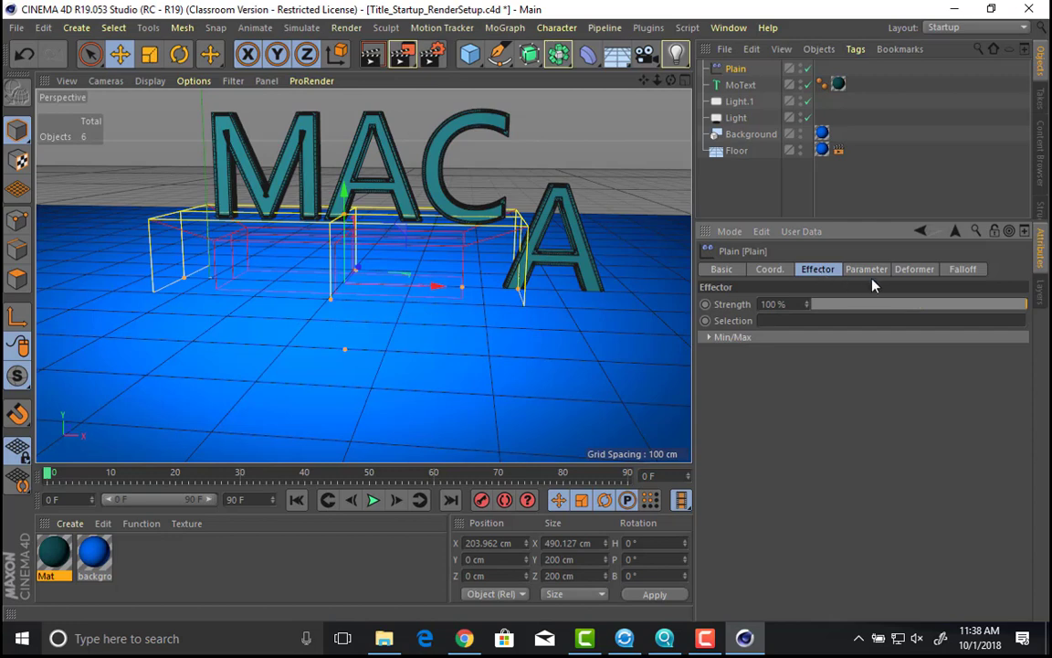
pyautogui.click(866, 270)
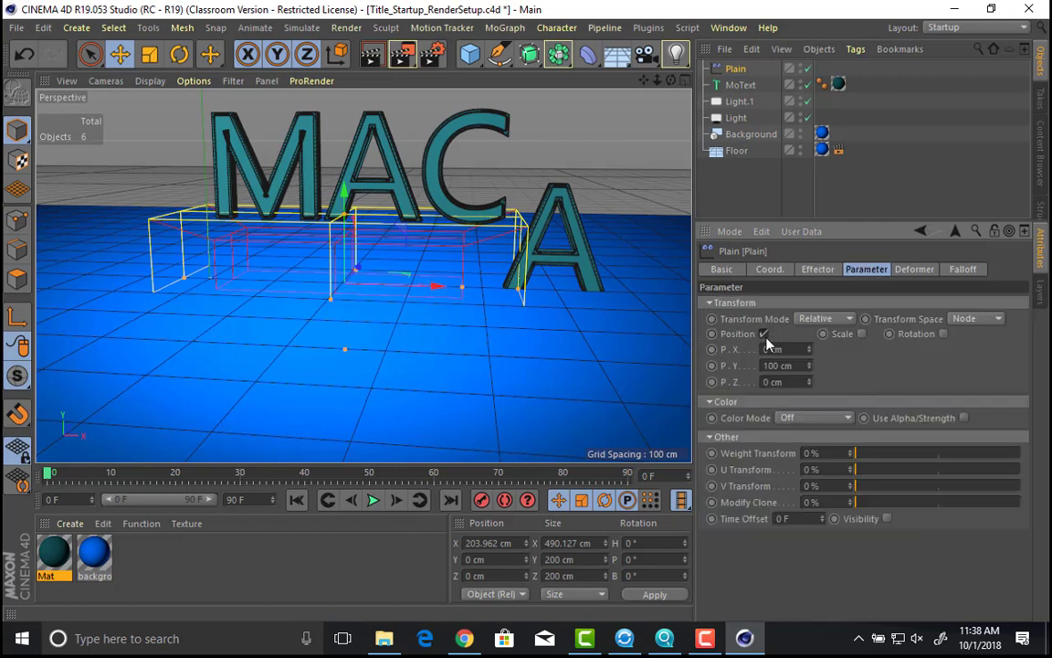
pyautogui.click(862, 334)
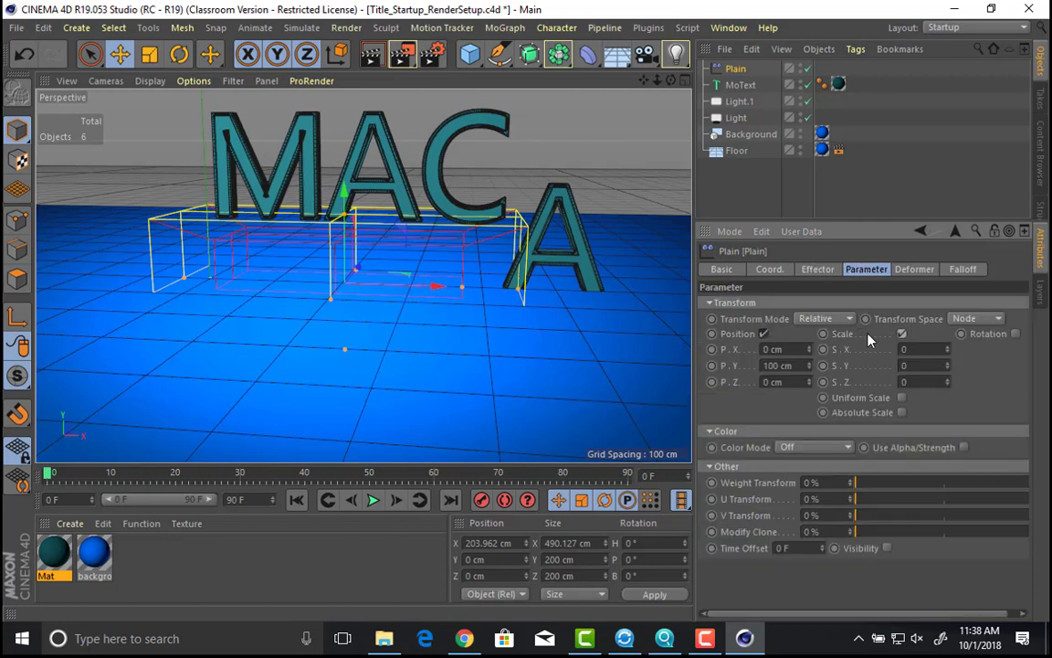
pyautogui.click(901, 398)
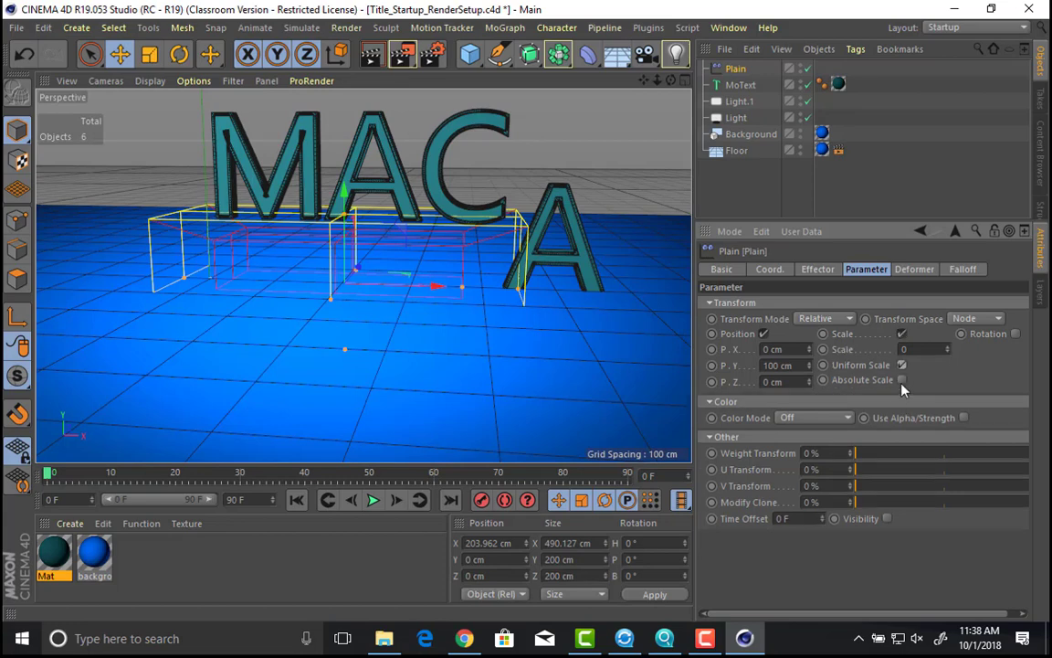
pyautogui.click(902, 380)
pyautogui.click(904, 349)
pyautogui.write('-1')
pyautogui.press('Return')
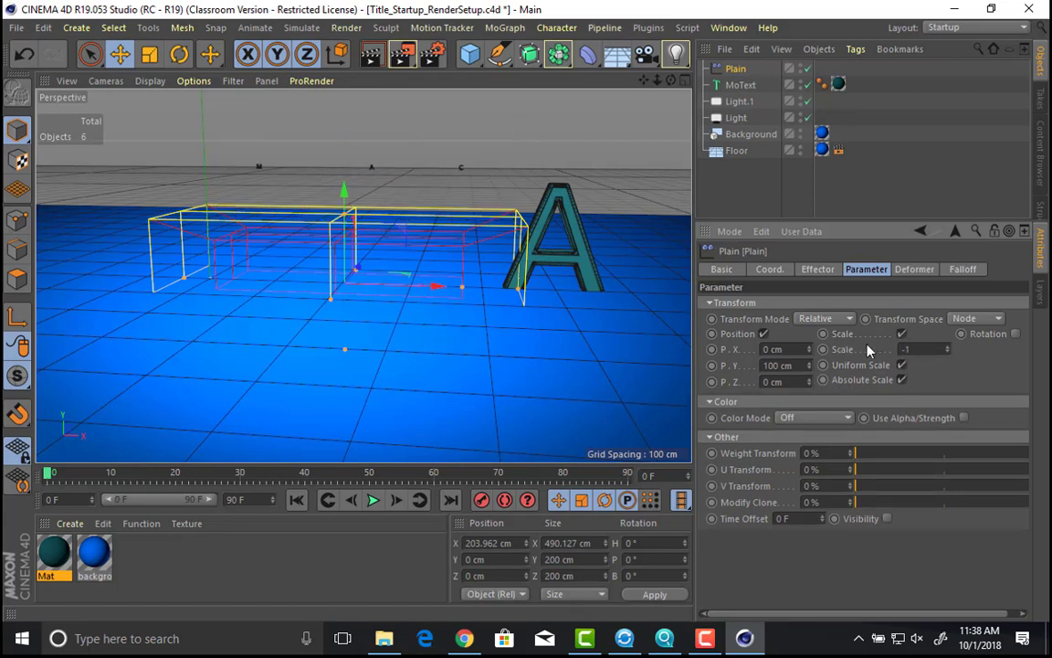
pyautogui.moveTo(444, 287); pyautogui.dragTo(124, 176)
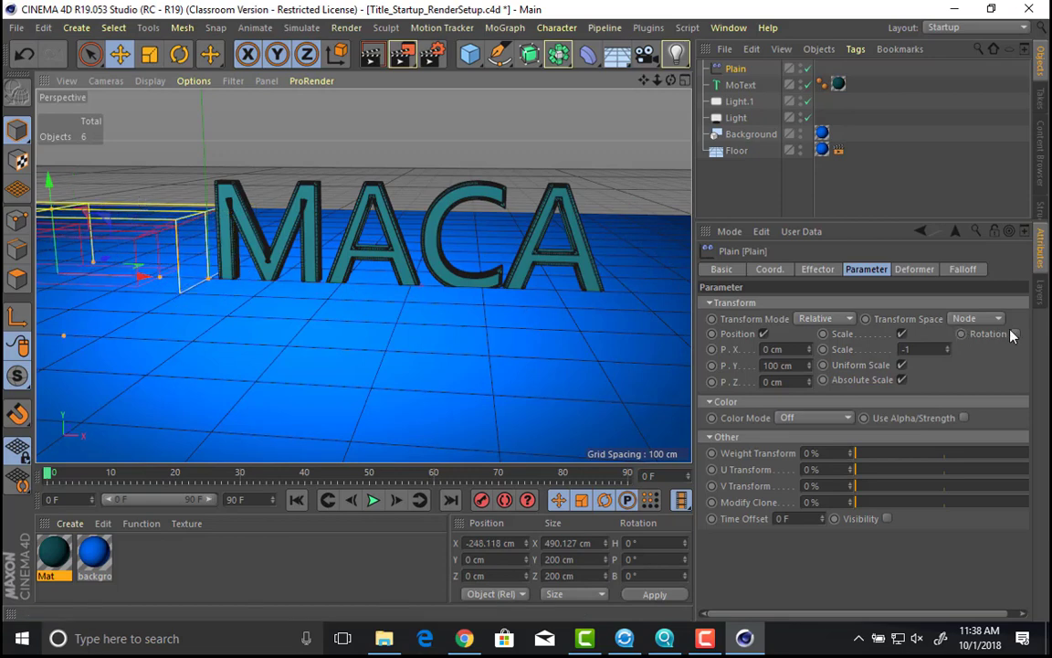
# Step: Enable rotation on the Plain effector with heading 127°, pitch 86° and bank 174°, and slide its falloff box to X about -251 cm
pyautogui.click(1015, 334)
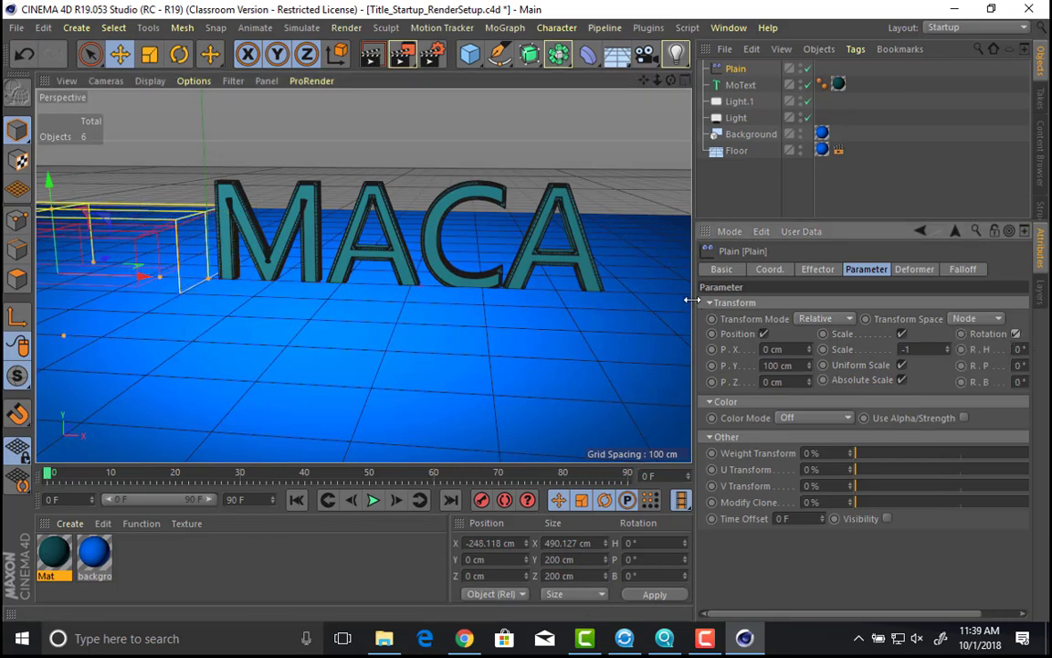
pyautogui.moveTo(692, 301); pyautogui.dragTo(586, 298)
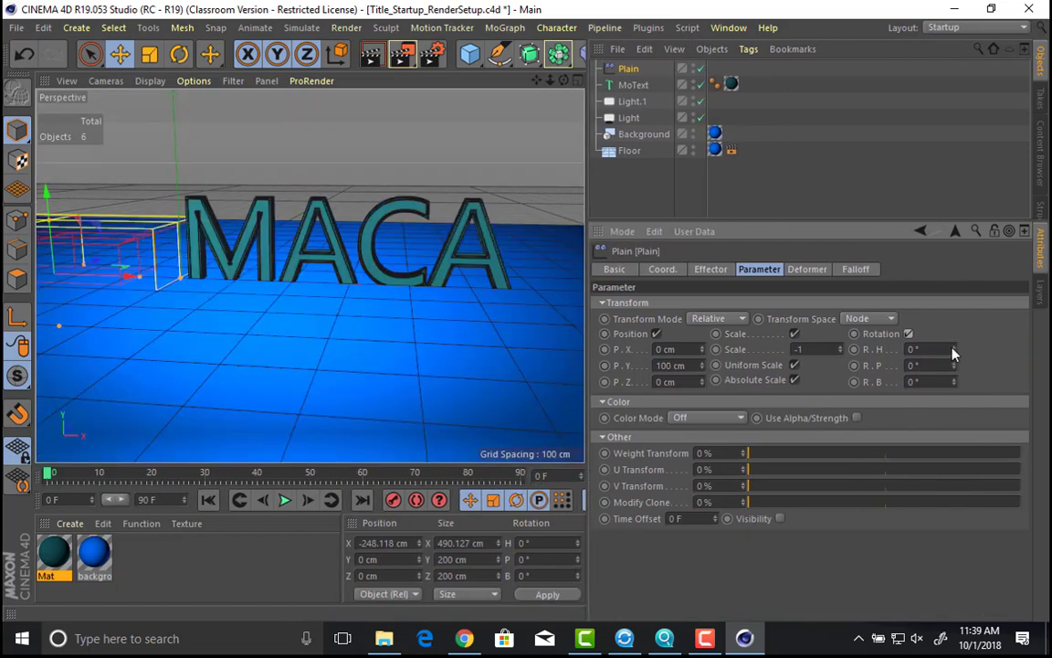
pyautogui.moveTo(953, 354); pyautogui.dragTo(996, 354)
pyautogui.moveTo(107, 276); pyautogui.dragTo(210, 284)
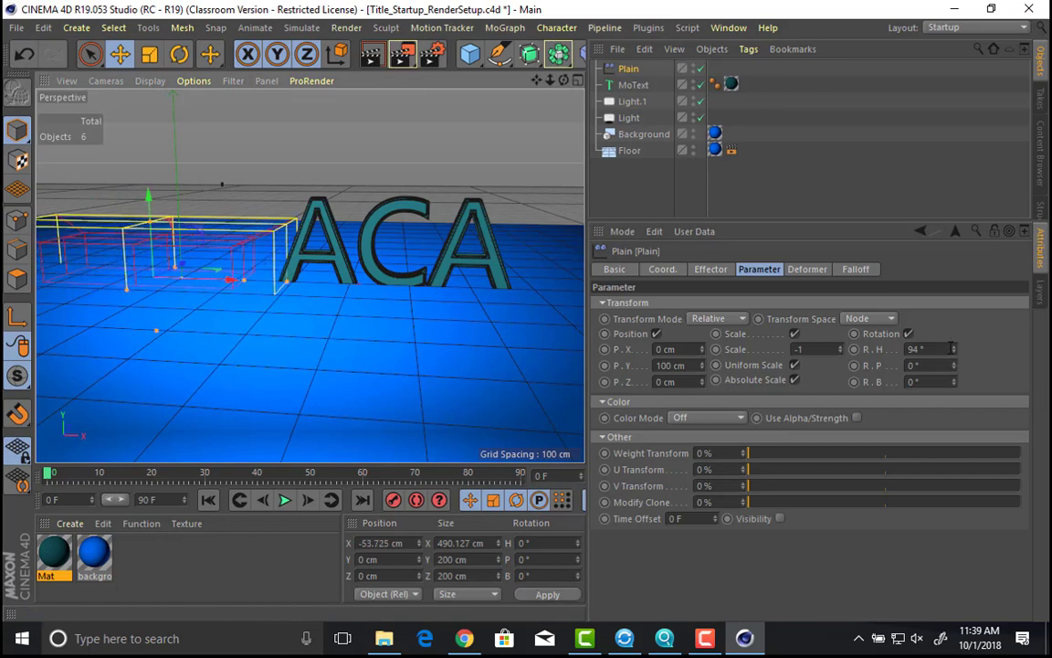
pyautogui.moveTo(954, 351); pyautogui.dragTo(1005, 380)
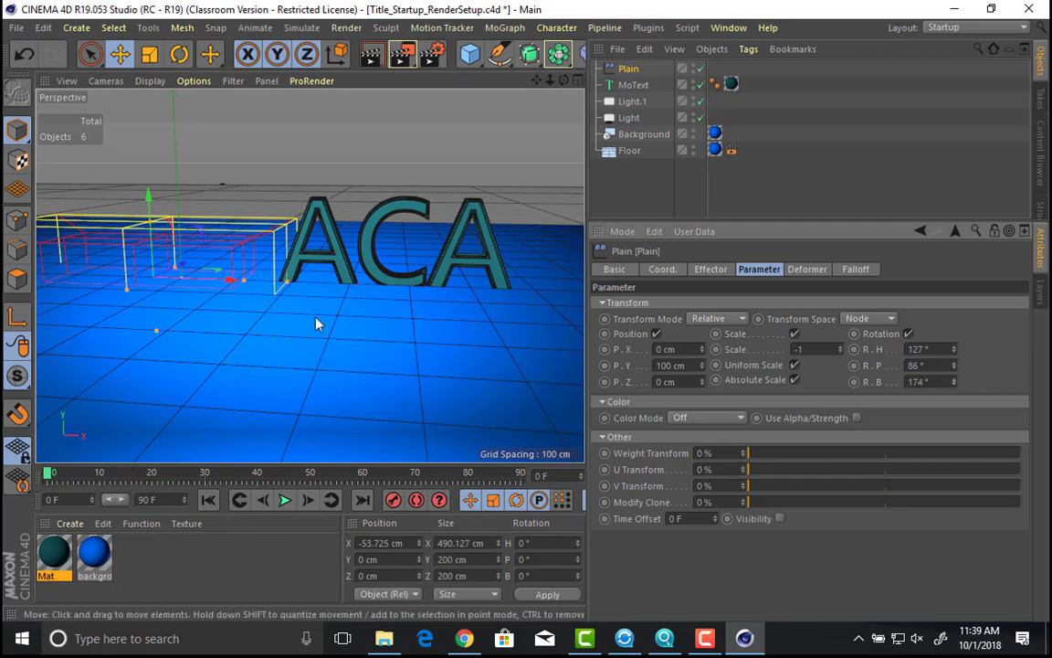
pyautogui.moveTo(227, 282); pyautogui.dragTo(227, 281)
pyautogui.moveTo(293, 298); pyautogui.dragTo(104, 240)
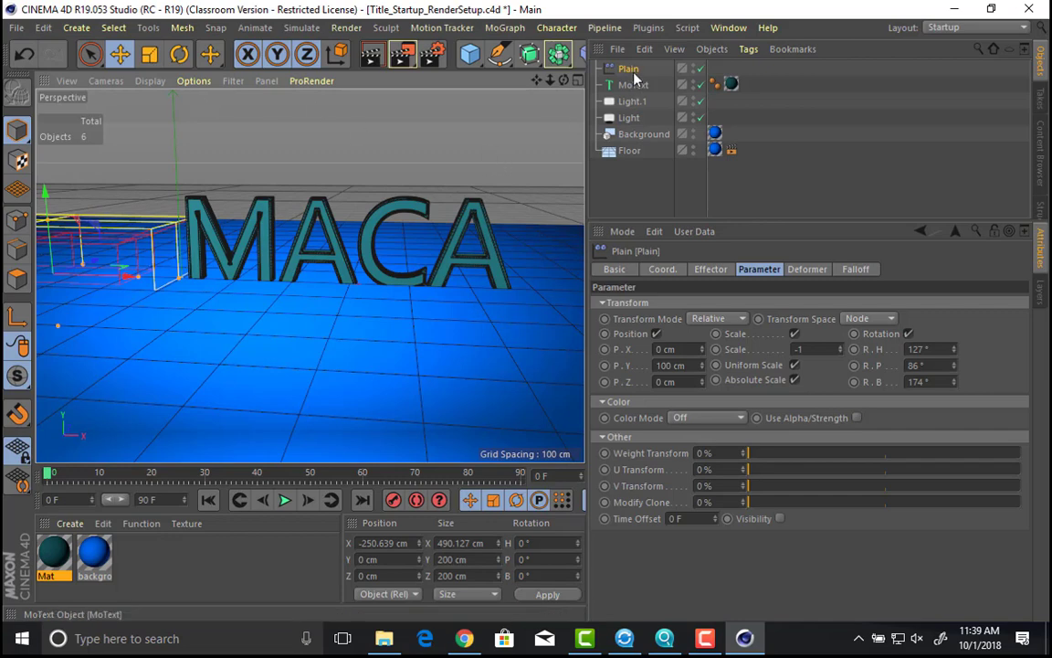
# Step: Change the Plain effector's falloff shape to Linear
pyautogui.click(856, 269)
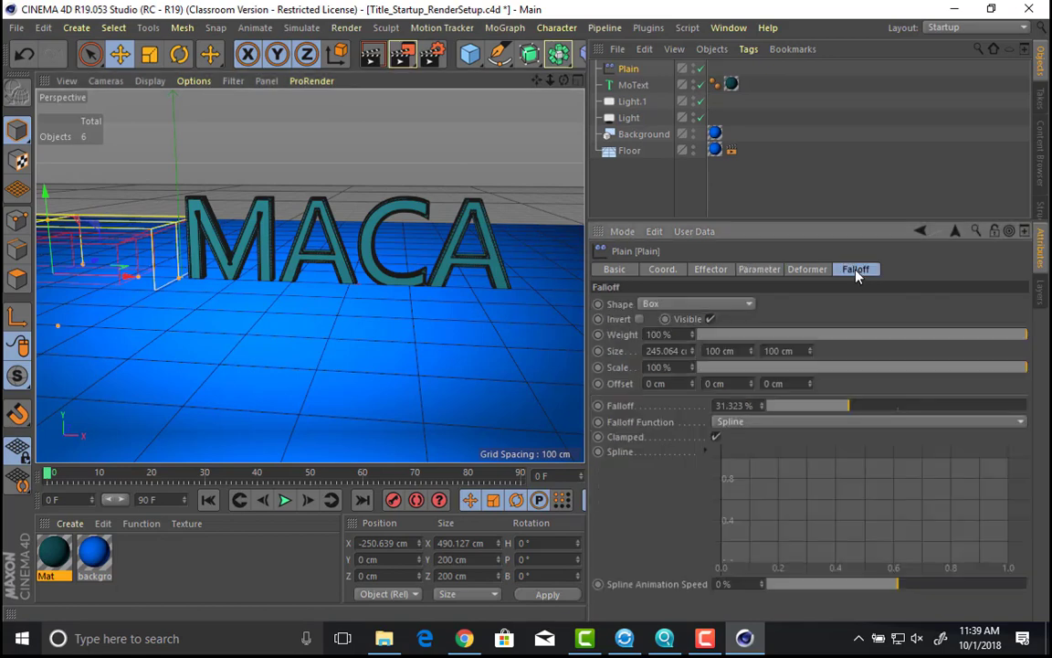
pyautogui.click(658, 305)
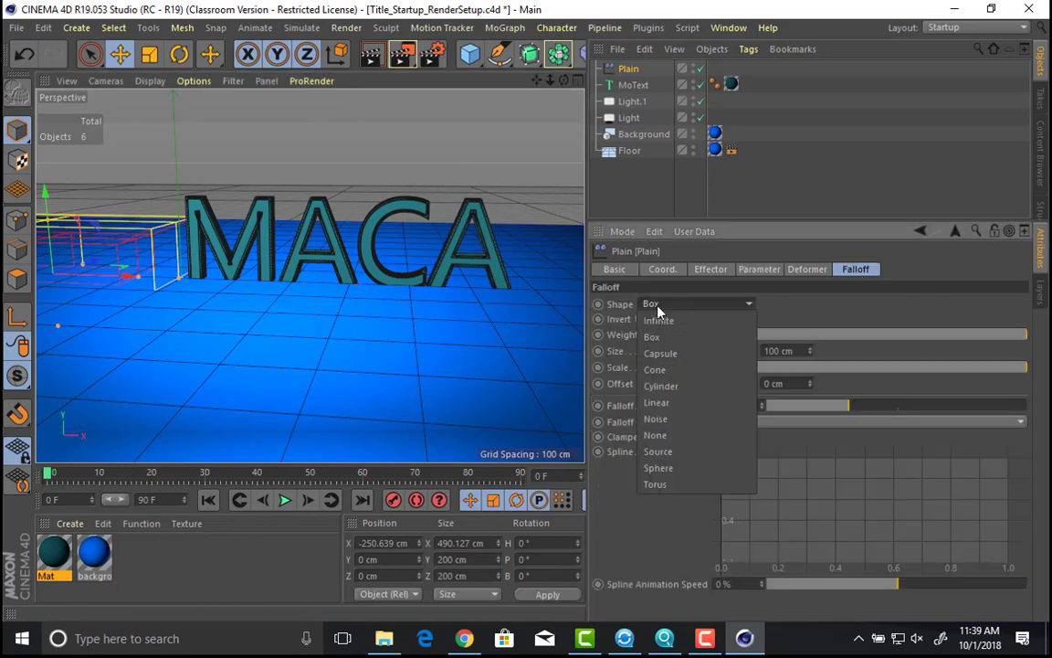
pyautogui.click(671, 403)
# Step: Raise the Plain effector to Y about 344 cm and rotate its heading to -90°
pyautogui.keyDown('alt'); pyautogui.moveTo(340, 216); pyautogui.dragTo(376, 271); pyautogui.keyUp('alt')
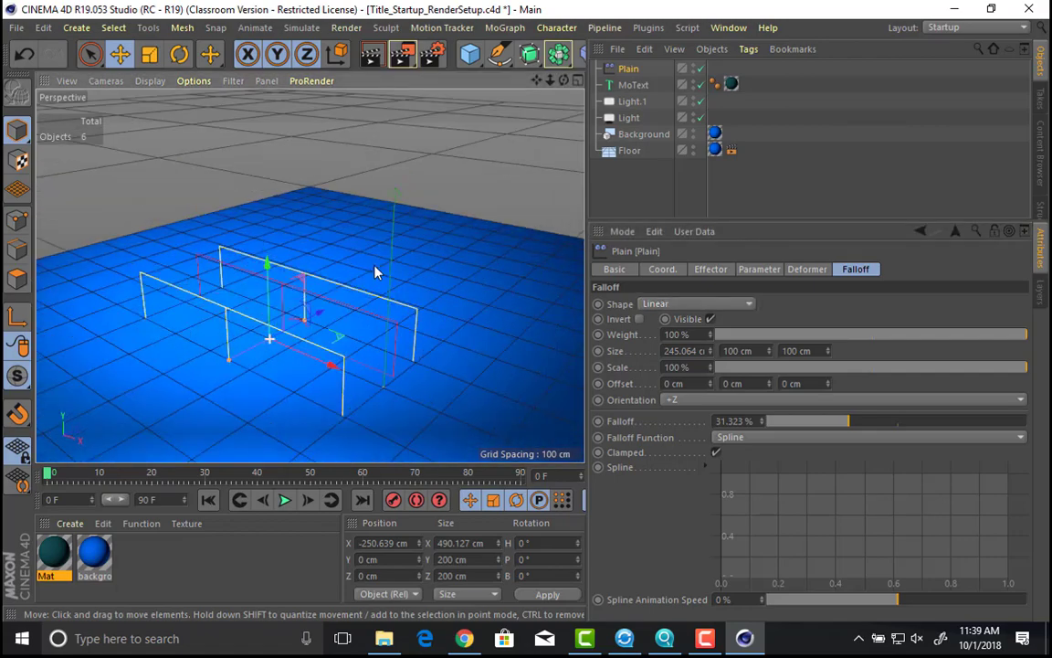
pyautogui.moveTo(266, 263); pyautogui.dragTo(265, 59)
pyautogui.keyDown('alt'); pyautogui.moveTo(263, 388); pyautogui.dragTo(303, 290); pyautogui.keyUp('alt')
pyautogui.press('r')
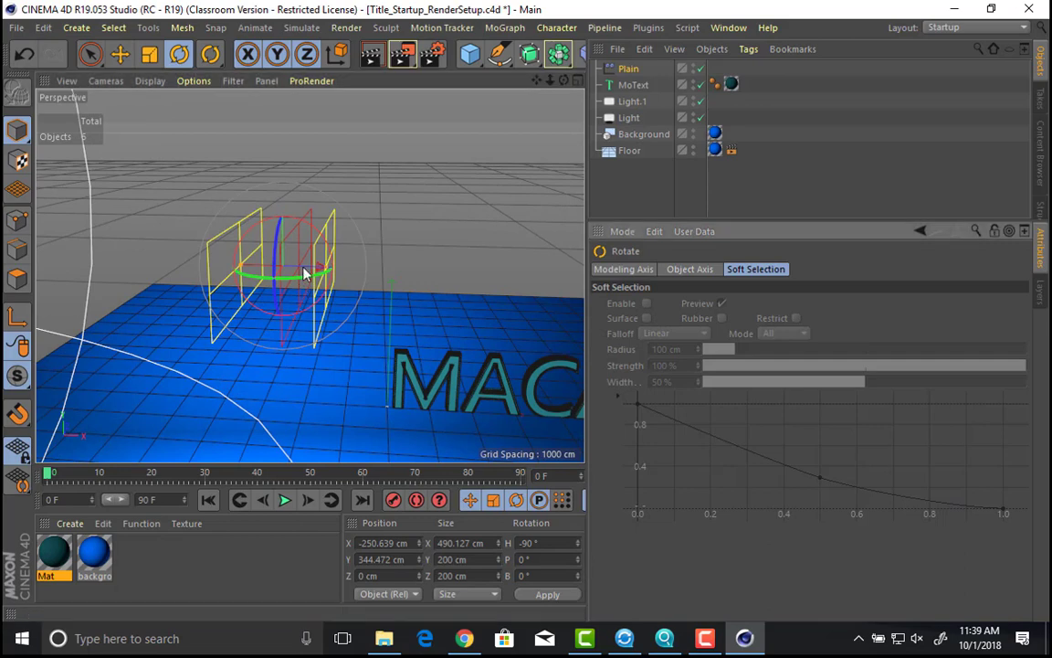
# Step: Lengthen the linear falloff to about 418 cm along Z and slide it across the letters and back to X about -260 cm
pyautogui.press('e')
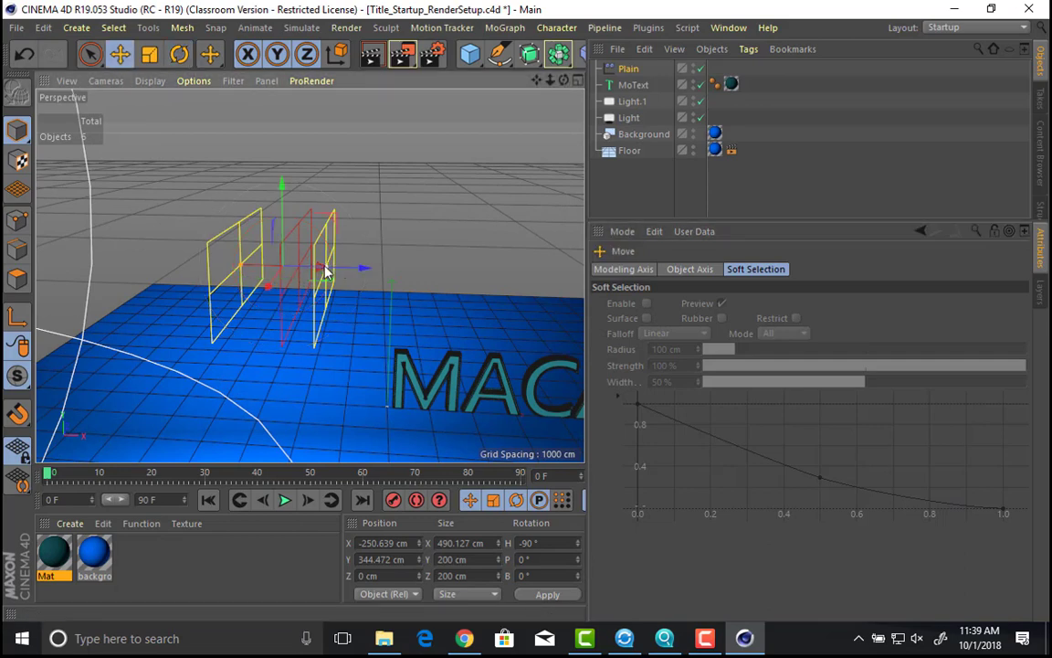
pyautogui.moveTo(327, 271); pyautogui.dragTo(411, 288)
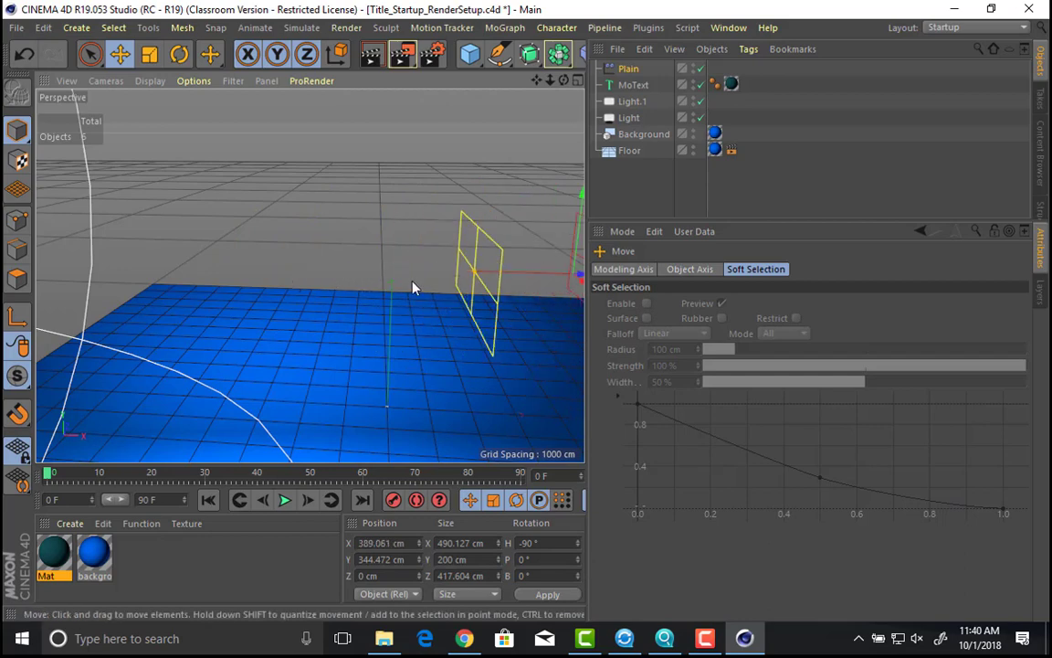
pyautogui.keyDown('alt'); pyautogui.moveTo(412, 287); pyautogui.dragTo(277, 229, button='middle'); pyautogui.keyUp('alt')
pyautogui.moveTo(389, 225); pyautogui.dragTo(82, 216)
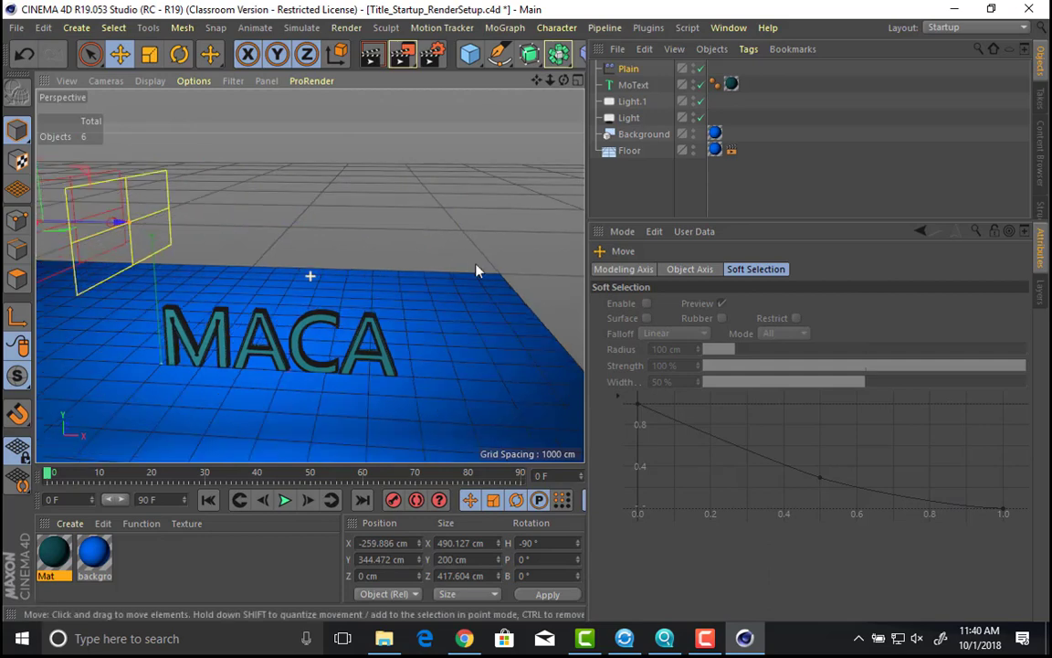
# Step: Turn the Plain effector around to heading 90° and bank -180°
pyautogui.keyDown('alt'); pyautogui.moveTo(475, 270); pyautogui.dragTo(415, 273); pyautogui.keyUp('alt')
pyautogui.press('r')
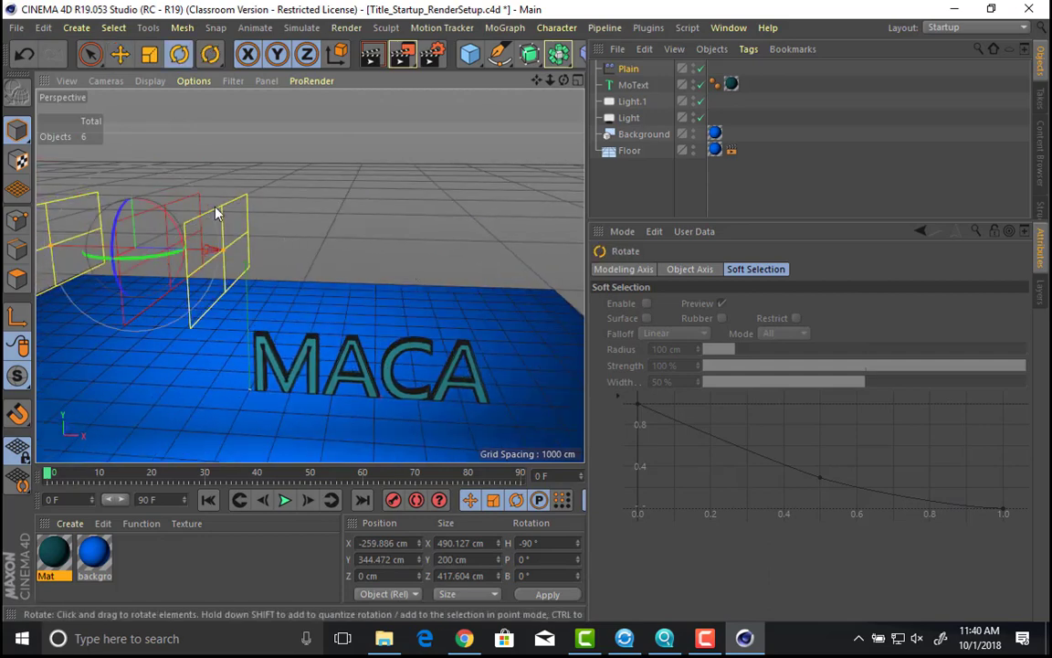
pyautogui.click(175, 232)
pyautogui.press('e')
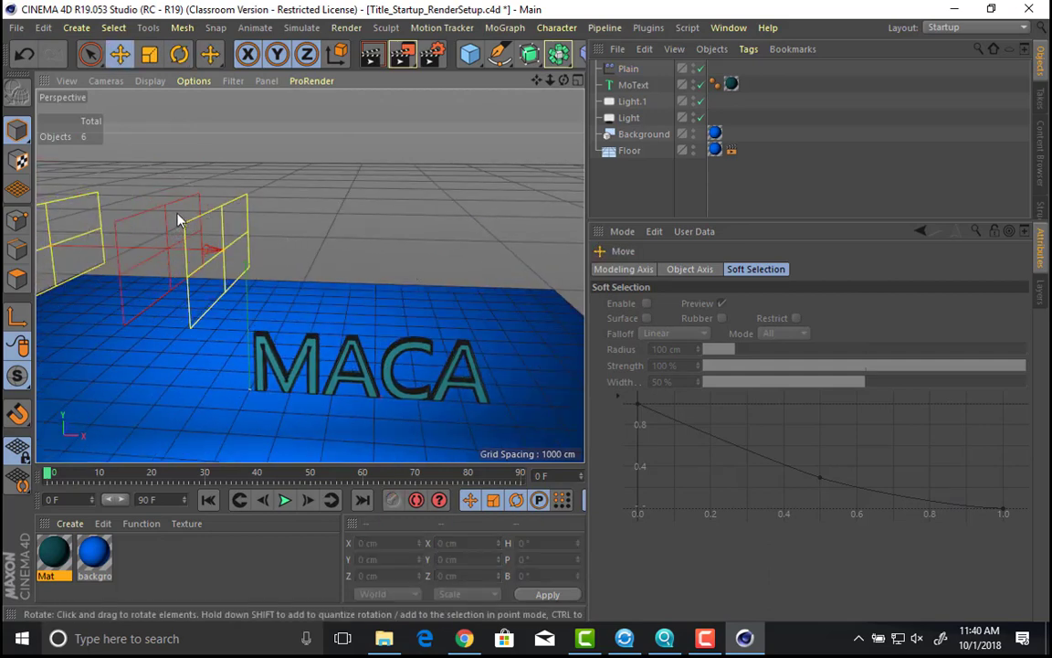
pyautogui.press('r')
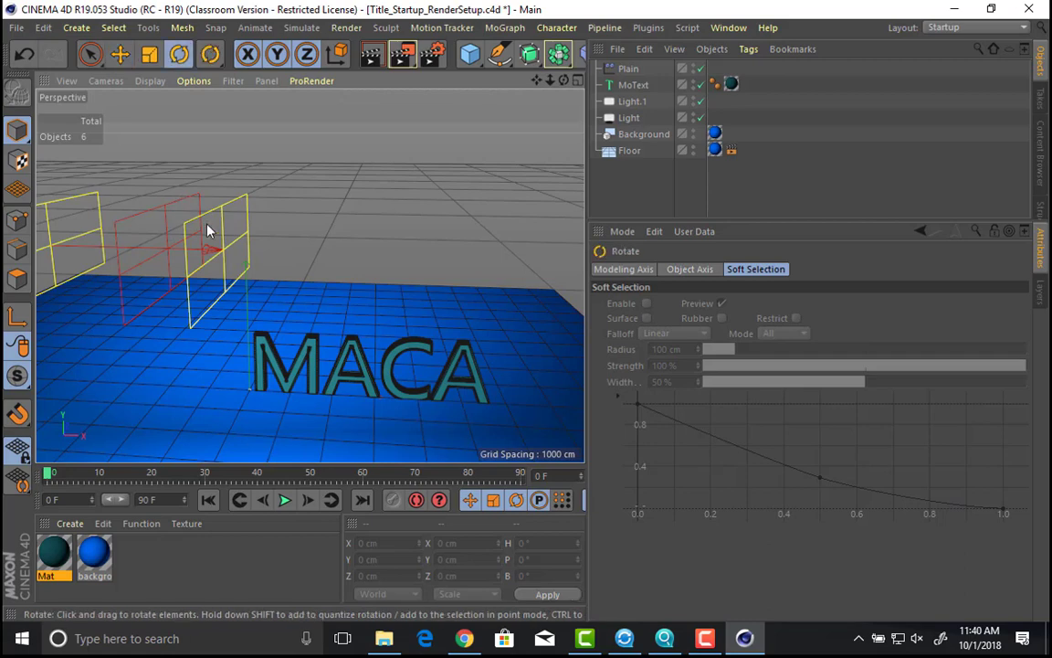
pyautogui.click(629, 70)
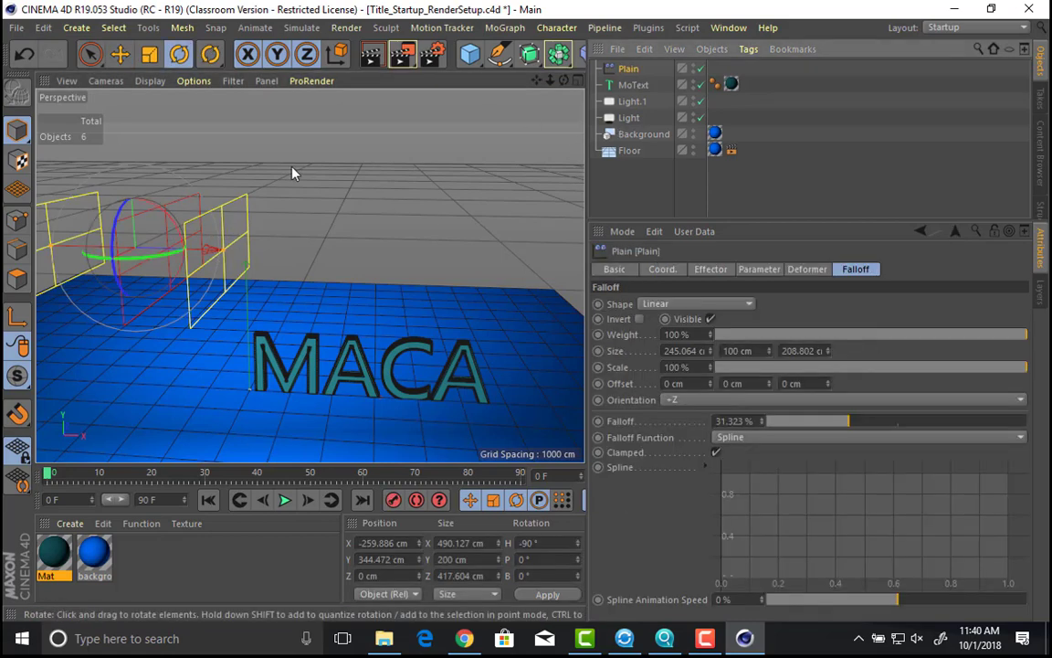
pyautogui.press('o')
pyautogui.moveTo(321, 228); pyautogui.dragTo(174, 342)
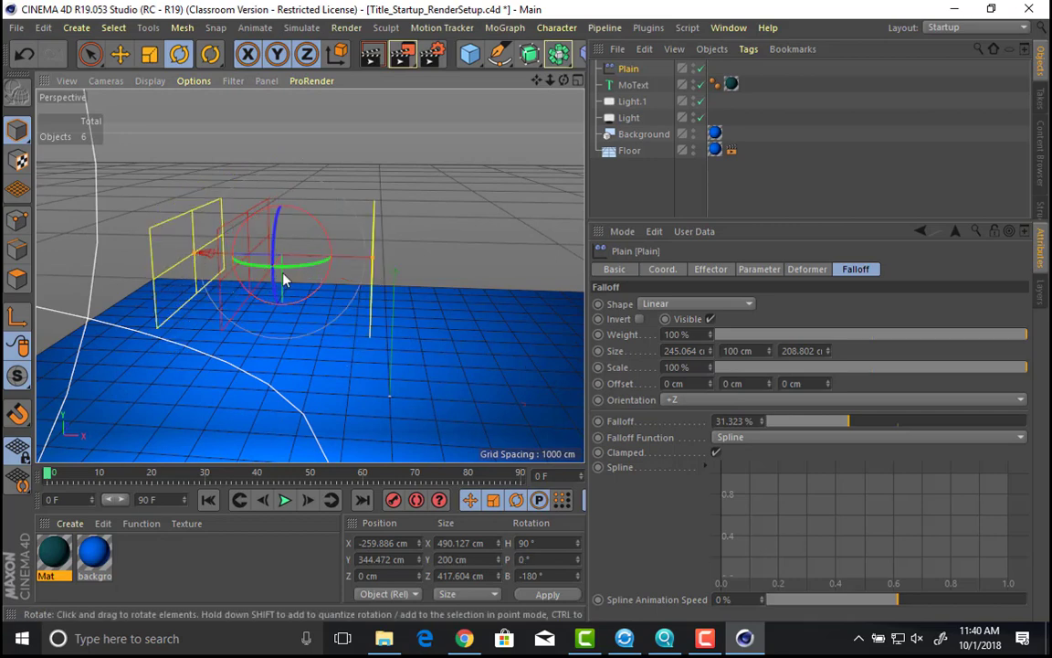
# Step: Slide the reversed linear falloff along X past the letters to about 774 cm
pyautogui.press('e')
pyautogui.keyDown('alt'); pyautogui.moveTo(398, 290); pyautogui.dragTo(426, 241); pyautogui.keyUp('alt')
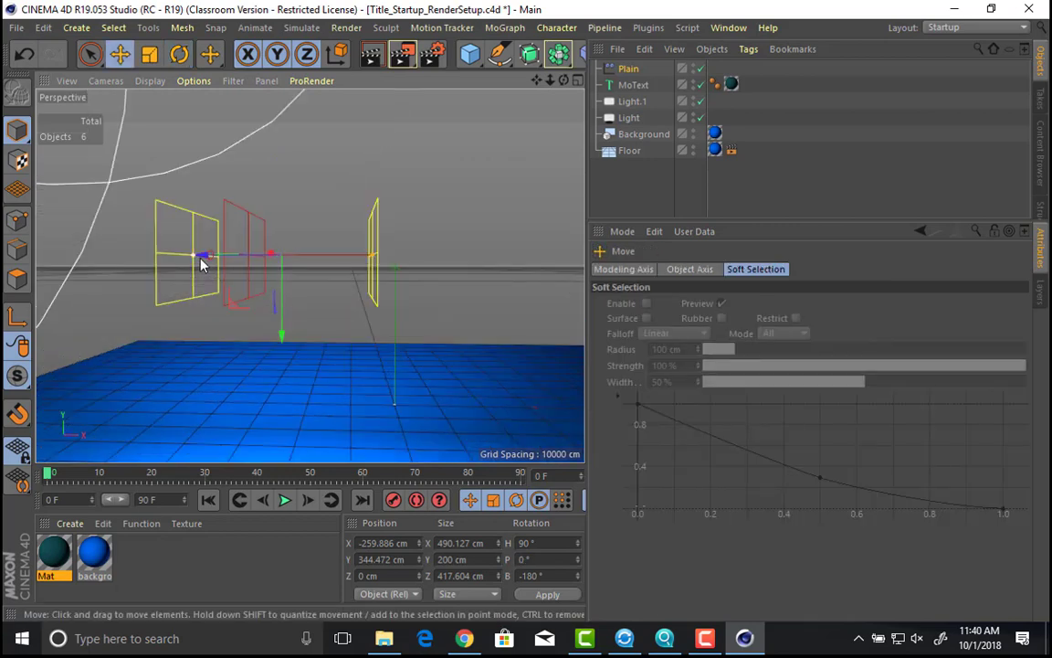
pyautogui.moveTo(230, 260); pyautogui.dragTo(414, 265)
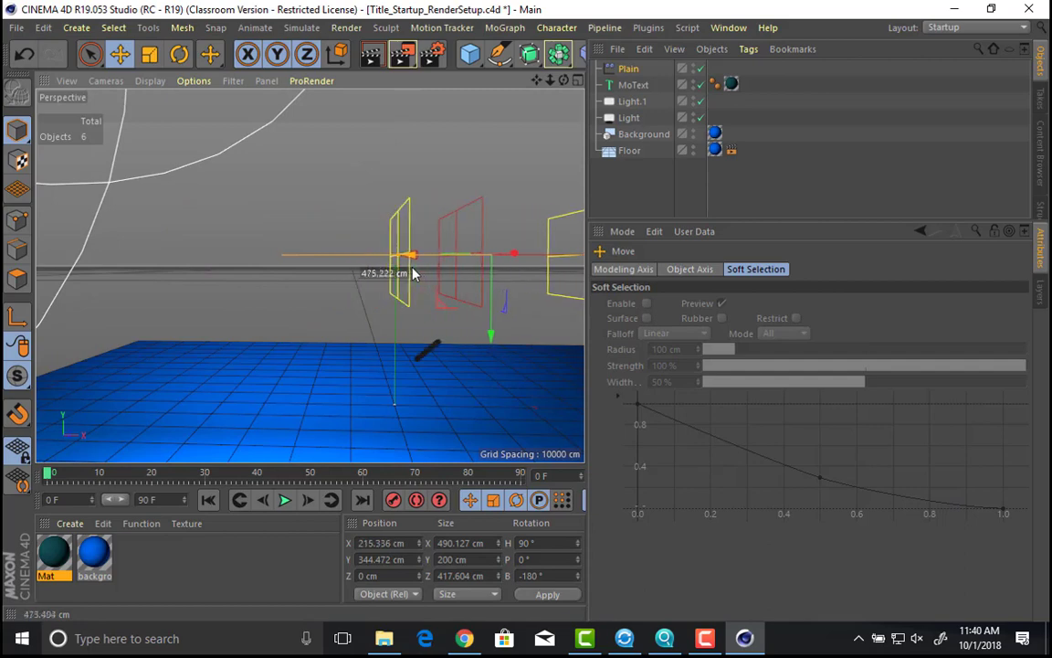
pyautogui.keyDown('alt'); pyautogui.moveTo(393, 258); pyautogui.dragTo(275, 237, button='middle'); pyautogui.keyUp('alt')
pyautogui.moveTo(309, 239); pyautogui.dragTo(533, 287)
pyautogui.scroll(8, 393, 233)
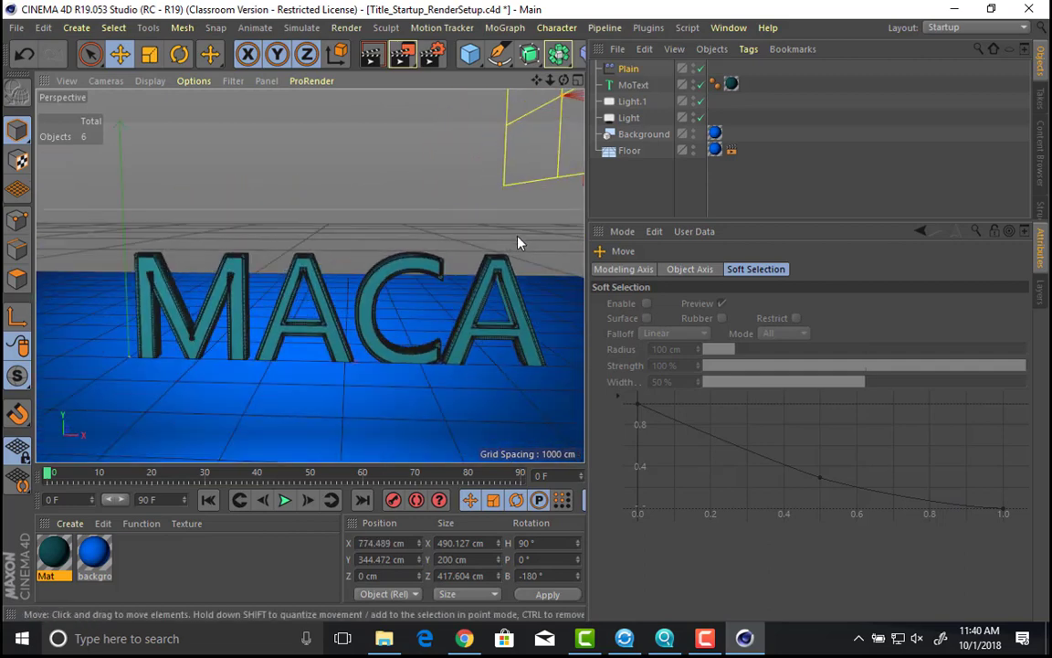
# Step: Set the Plain effector's Y position offset to 480 cm and sweep the falloff along X, leaving it at about 794 cm
pyautogui.click(627, 69)
pyautogui.click(751, 268)
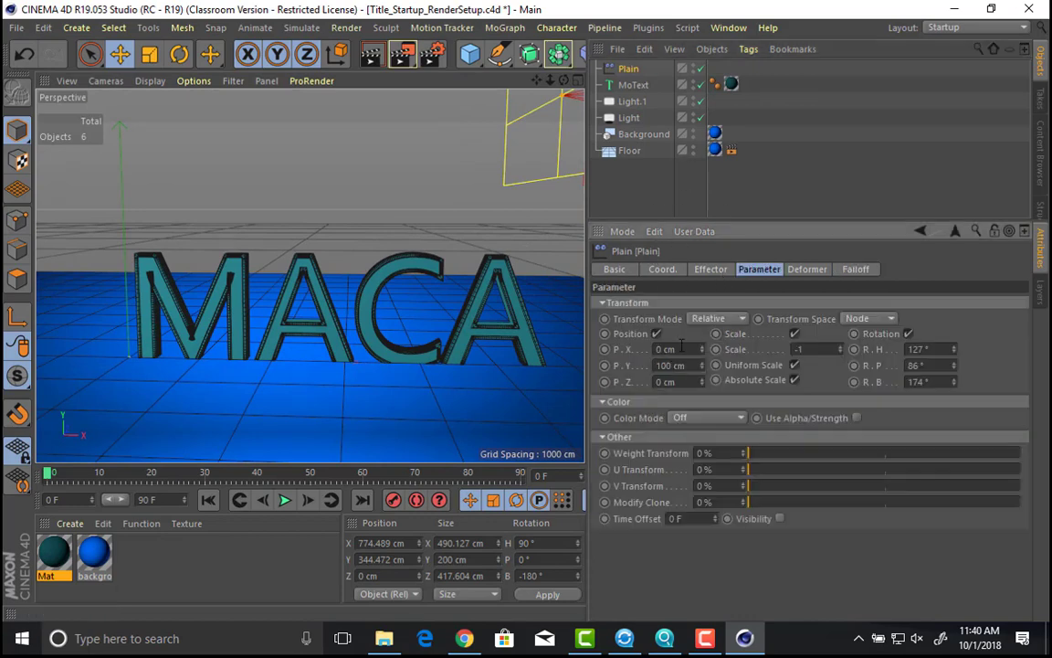
pyautogui.moveTo(702, 366); pyautogui.dragTo(703, 338)
pyautogui.scroll(-4, 487, 183)
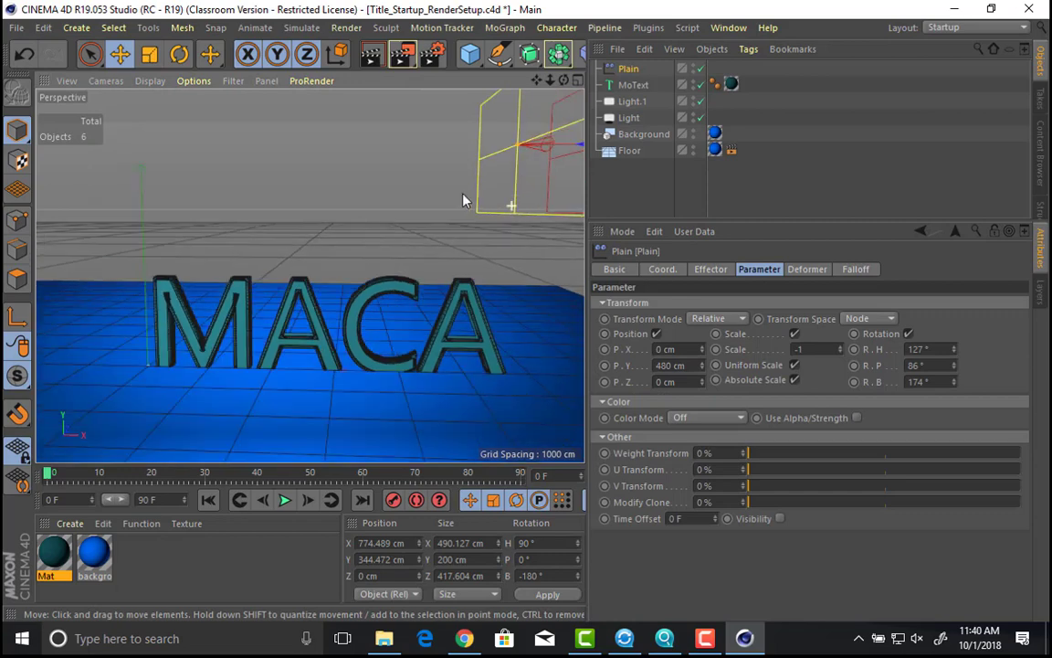
pyautogui.moveTo(572, 161); pyautogui.dragTo(559, 189)
pyautogui.keyDown('alt'); pyautogui.moveTo(551, 190); pyautogui.dragTo(456, 181, button='middle'); pyautogui.keyUp('alt')
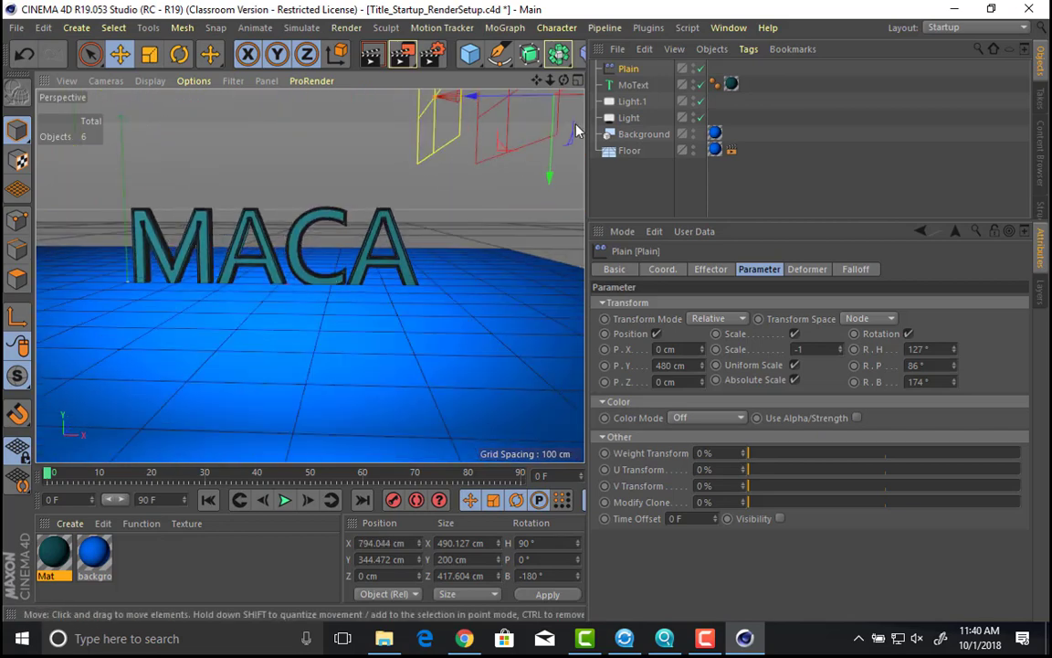
# Step: Try the Romantic, SansSerif and Scaramouche 3 fonts on the MACA MoText object
pyautogui.click(647, 88)
pyautogui.click(678, 269)
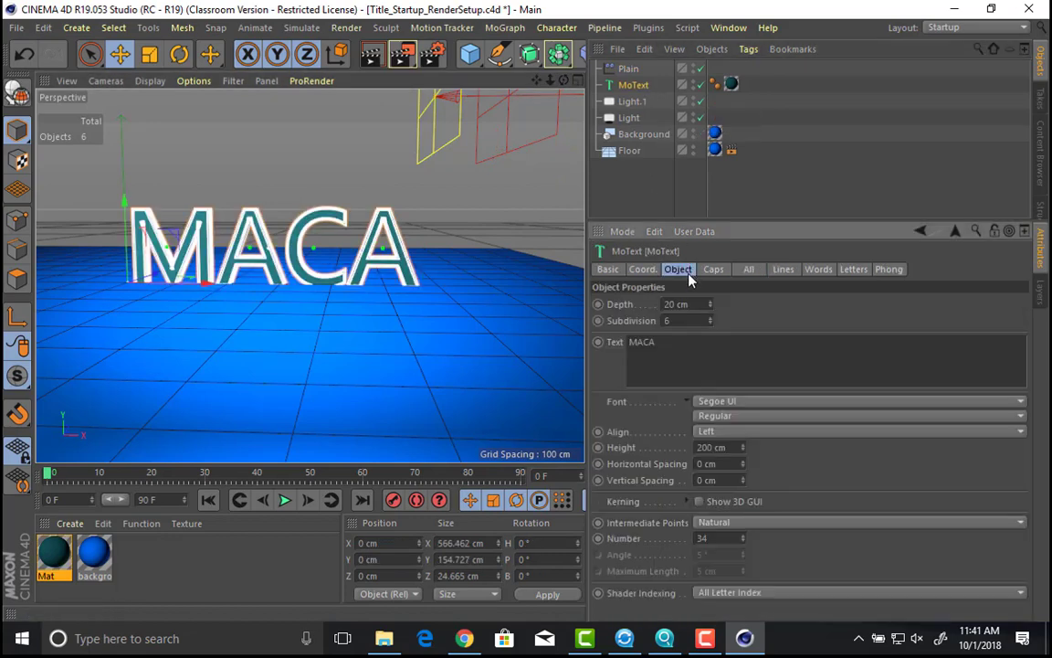
pyautogui.click(735, 404)
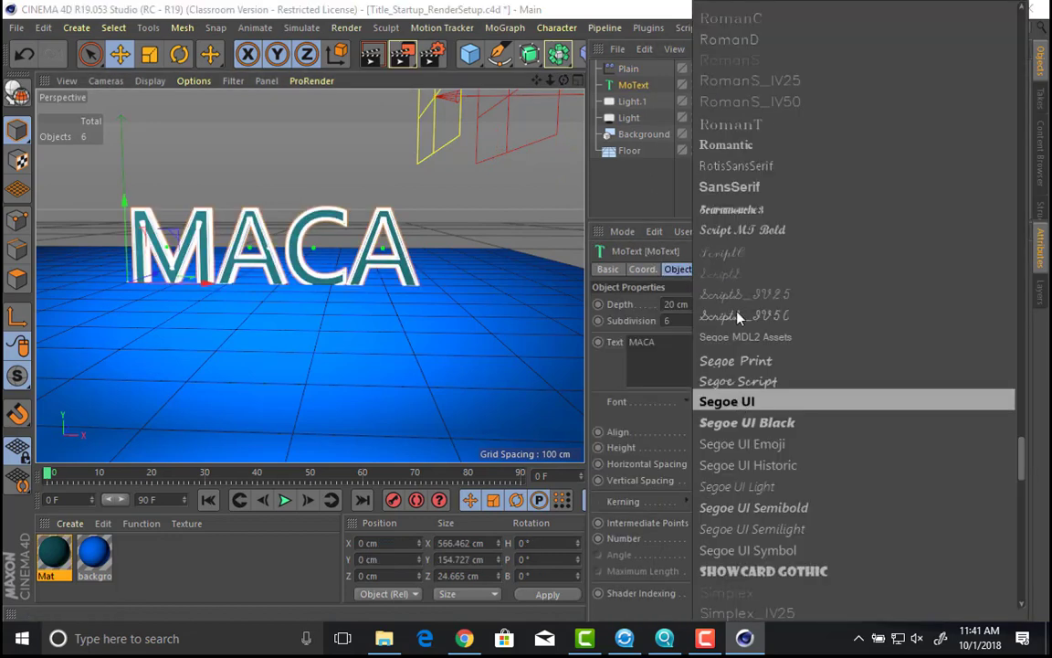
pyautogui.click(753, 145)
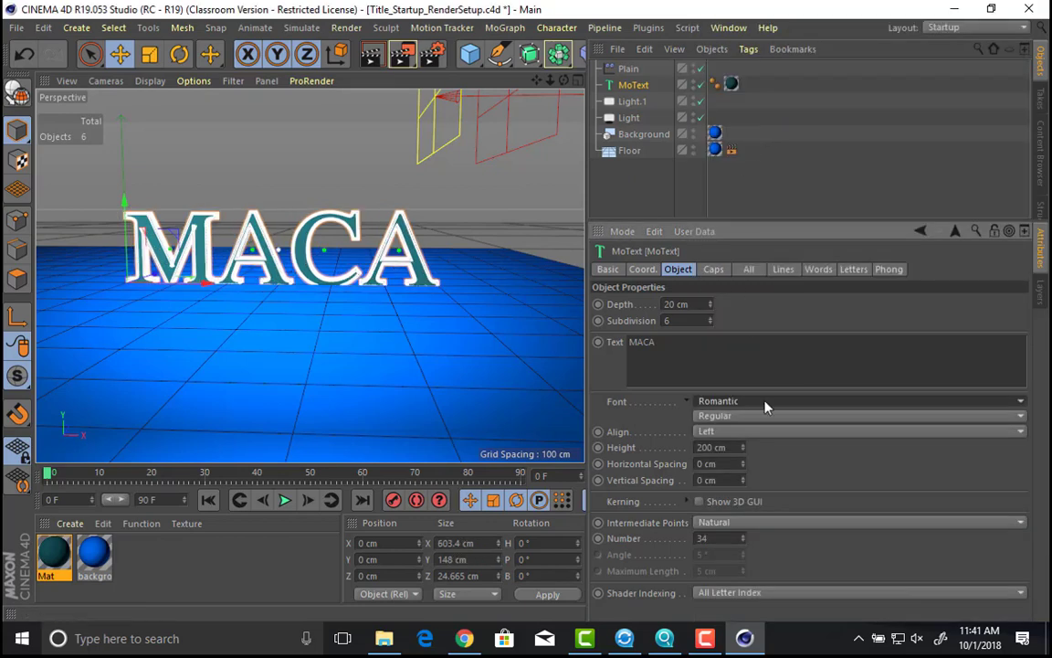
pyautogui.click(766, 402)
pyautogui.click(791, 448)
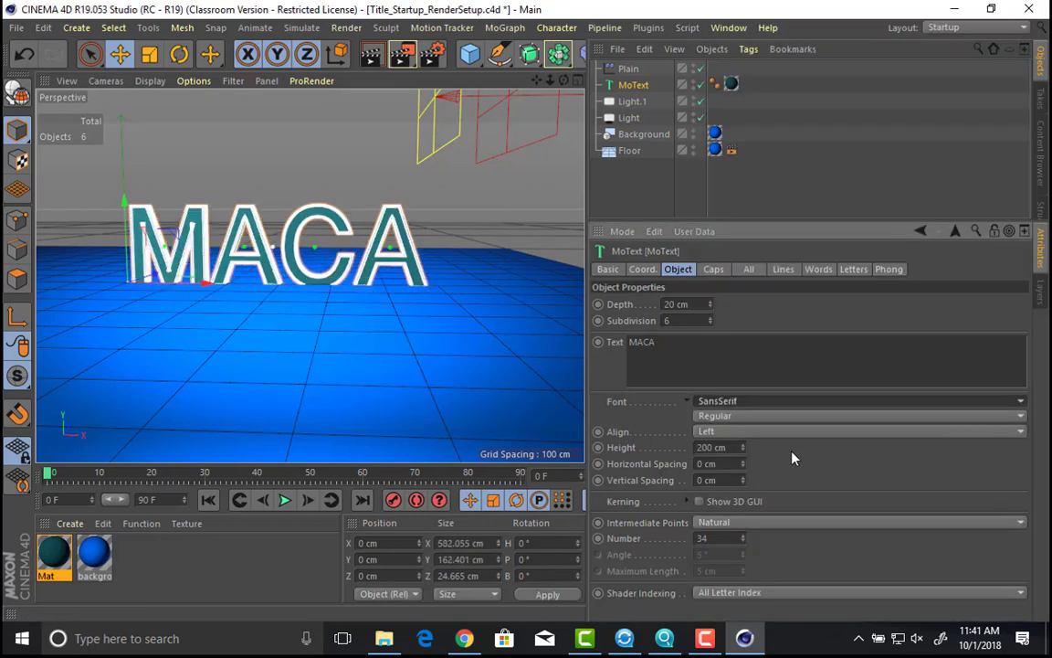
pyautogui.click(743, 405)
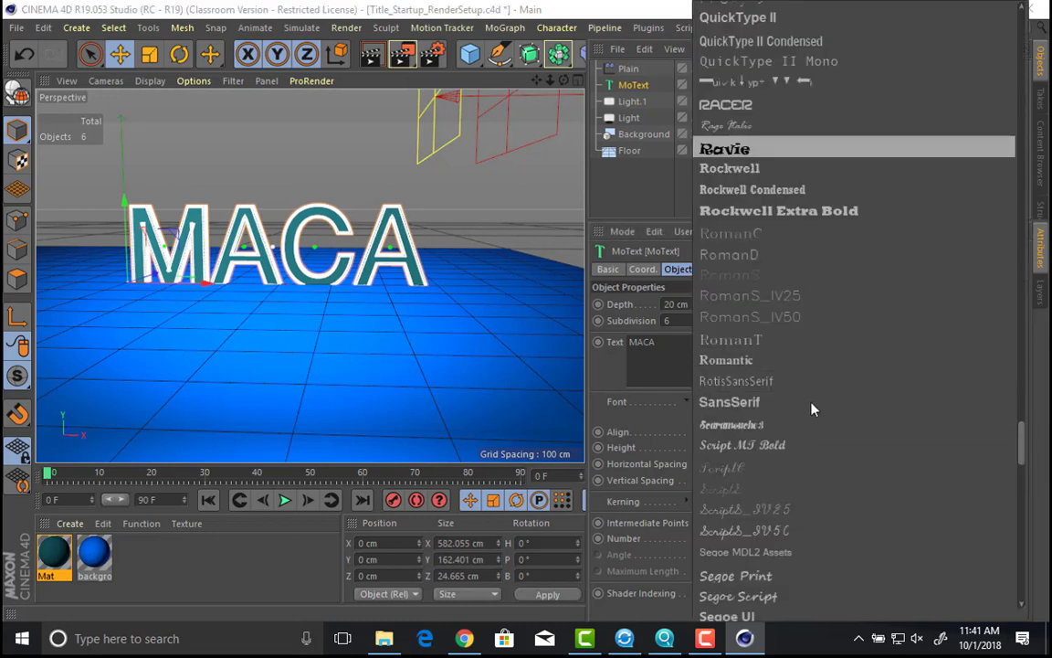
pyautogui.click(815, 424)
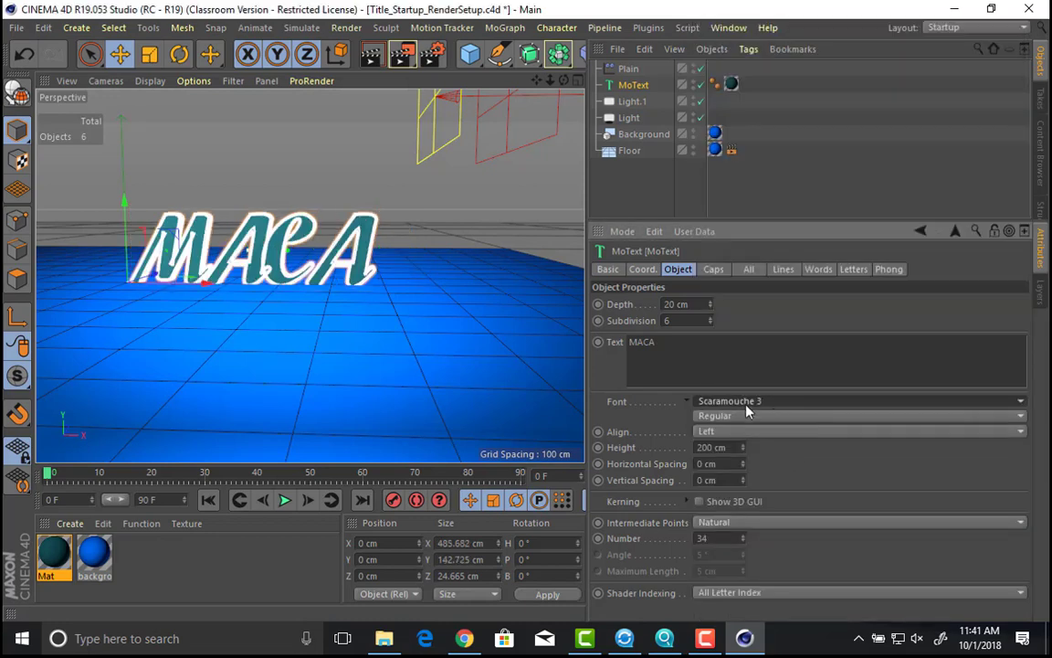
# Step: Slide the Plain effector's falloff farther from the letters along X to about 1005 cm
pyautogui.scroll(-3, 548, 150)
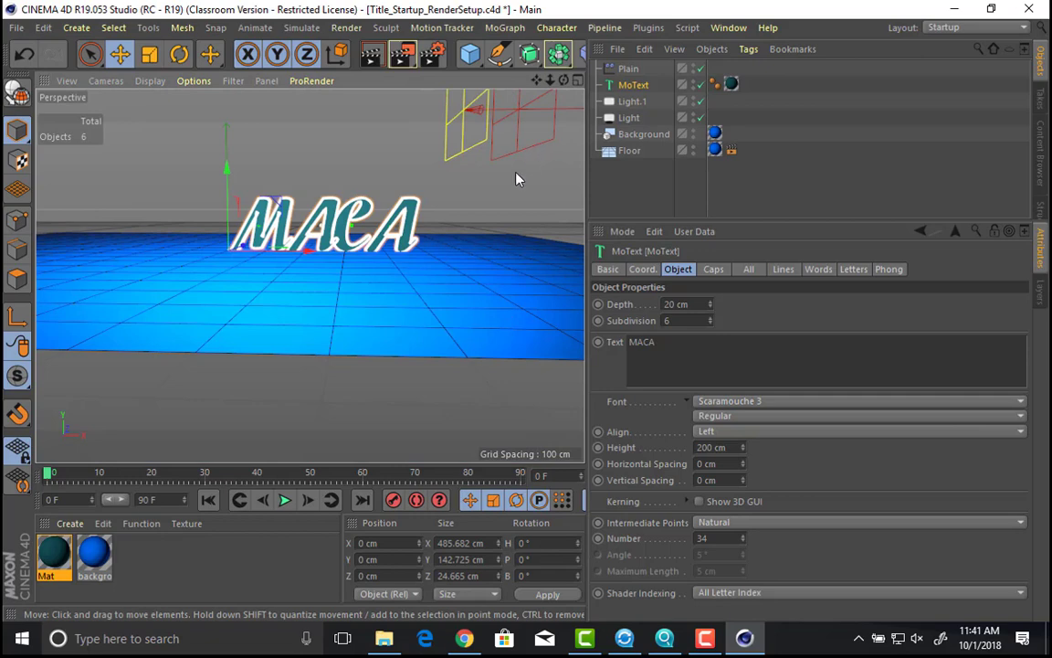
pyautogui.keyDown('alt'); pyautogui.moveTo(516, 172); pyautogui.dragTo(470, 215, button='middle'); pyautogui.keyUp('alt')
pyautogui.click(628, 68)
pyautogui.moveTo(474, 154); pyautogui.dragTo(548, 164)
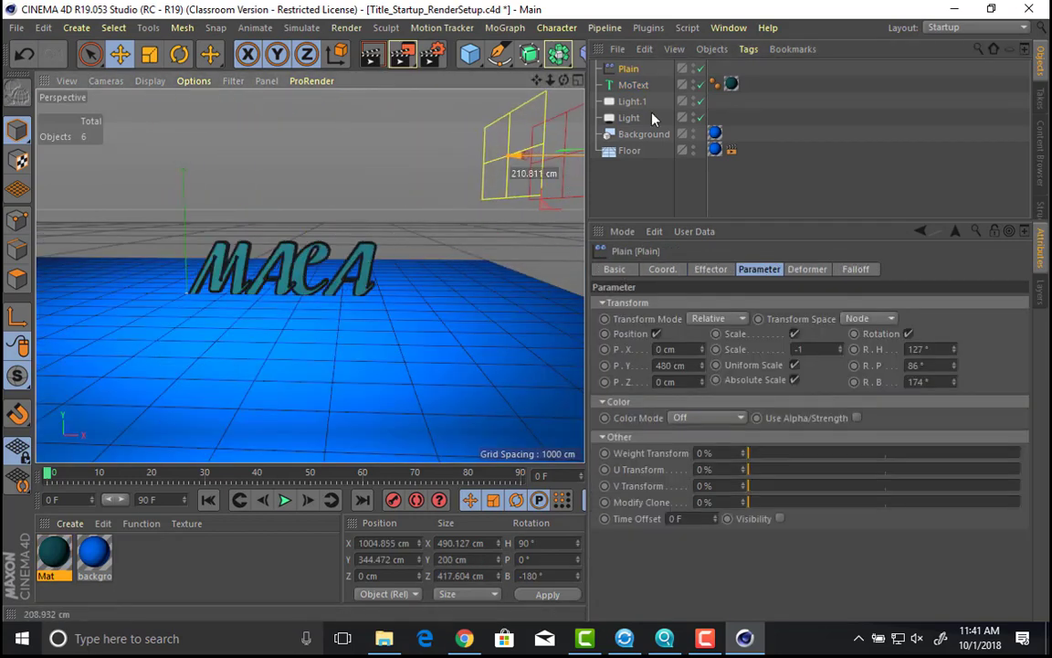
# Step: Change the MACA MoText font to Trebuchet MS
pyautogui.click(637, 85)
pyautogui.click(777, 403)
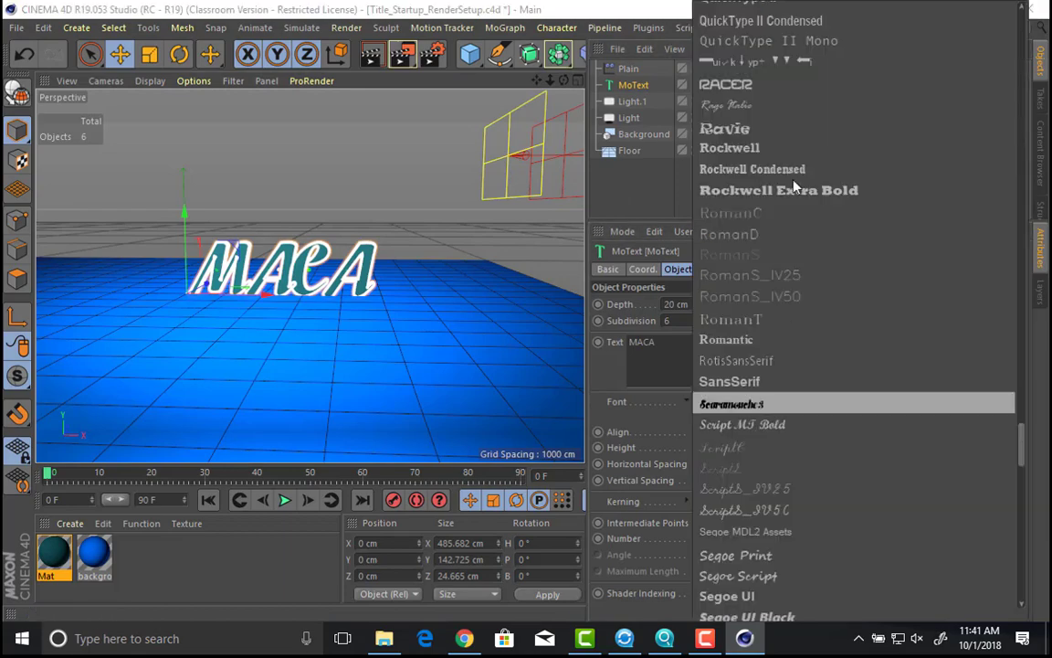
pyautogui.scroll(-15, 791, 417)
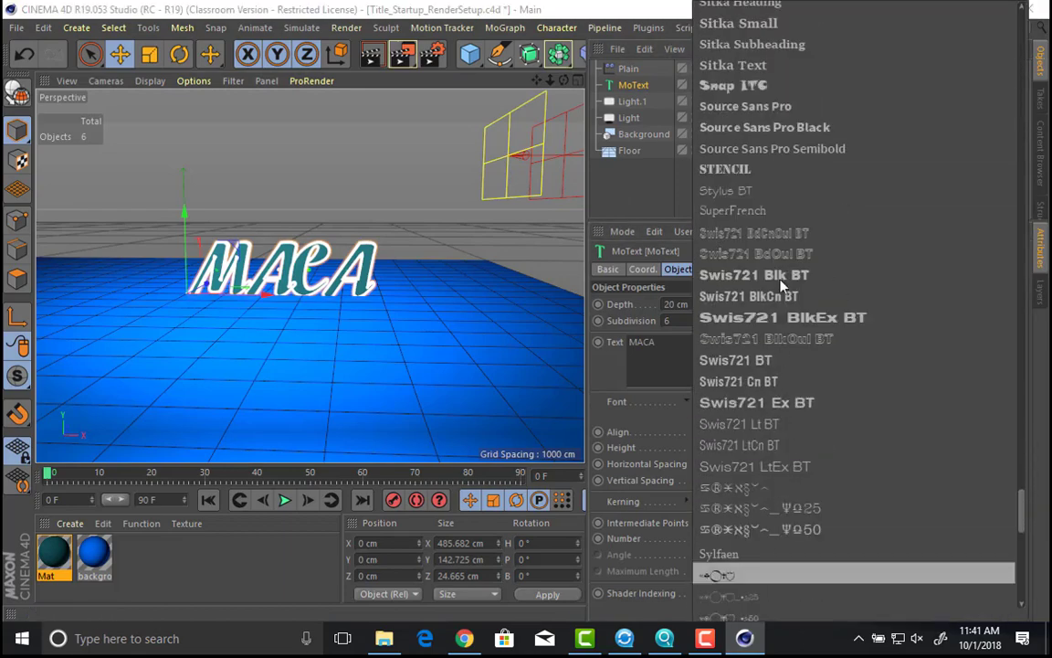
pyautogui.scroll(-10, 777, 274)
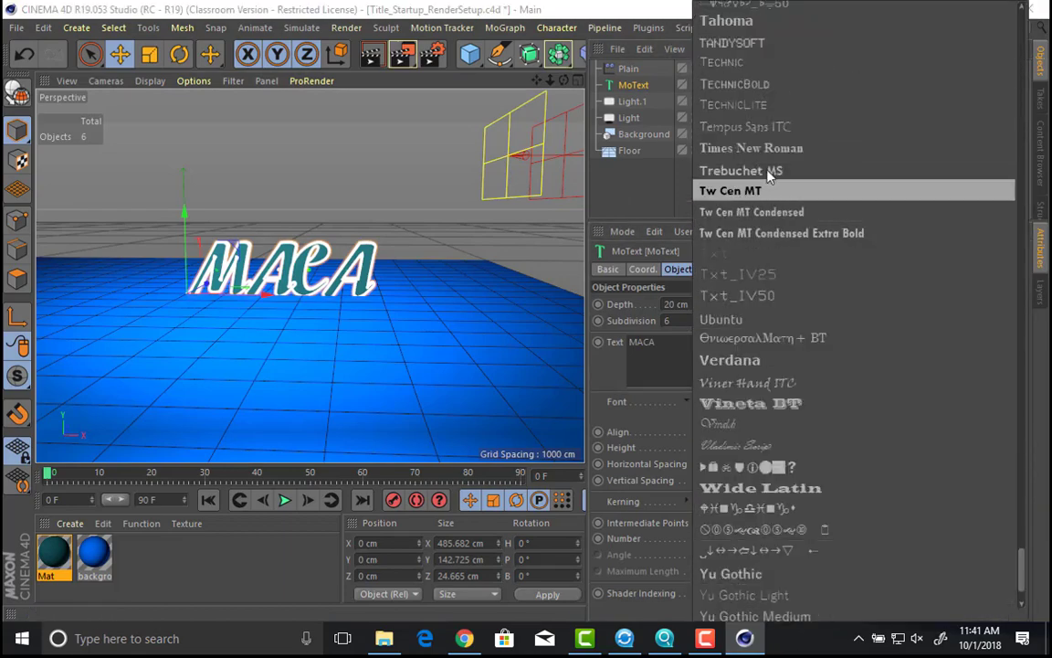
pyautogui.click(768, 171)
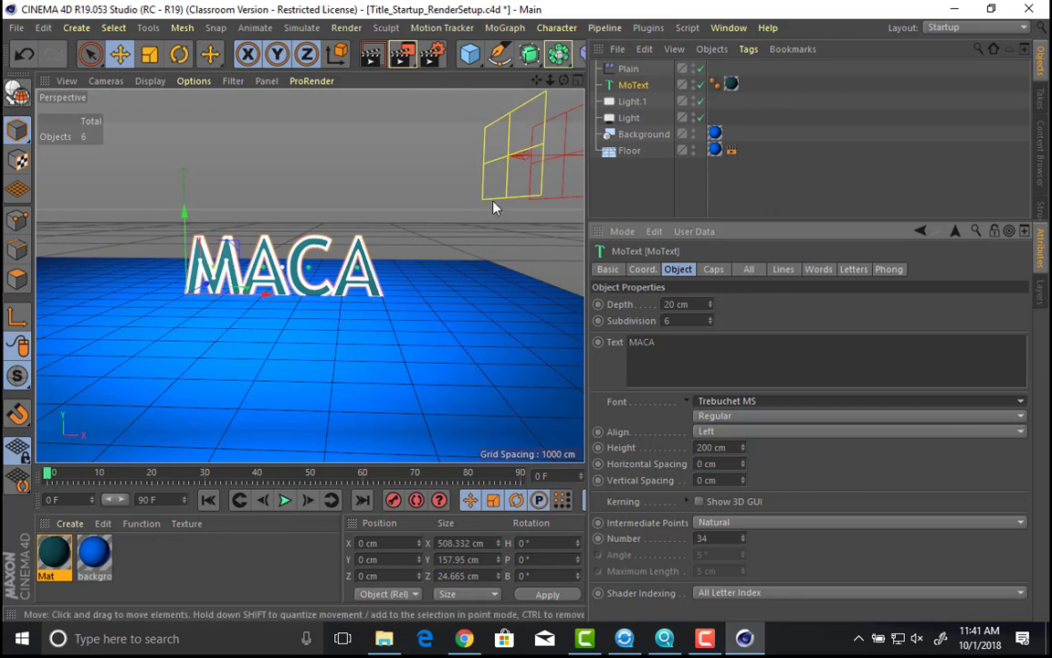
# Step: Move the Plain effector's falloff back along X to about 763 cm
pyautogui.keyDown('alt'); pyautogui.moveTo(494, 202); pyautogui.dragTo(453, 227, button='middle'); pyautogui.keyUp('alt')
pyautogui.click(480, 181)
pyautogui.click(634, 71)
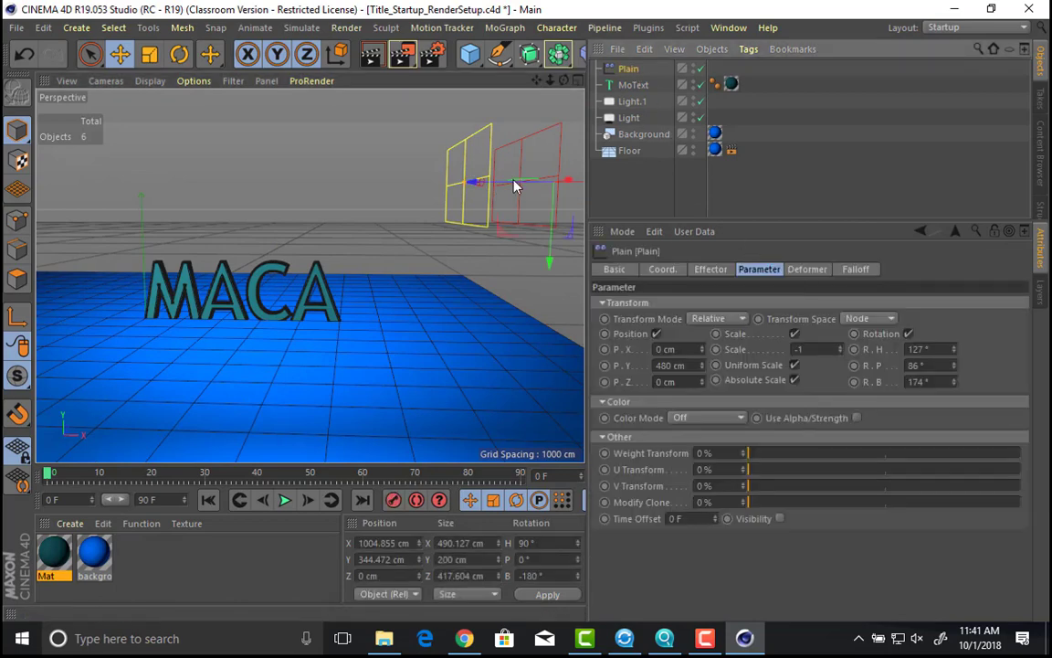
pyautogui.moveTo(513, 186); pyautogui.dragTo(425, 179)
# Step: Set the fillet type of the MoText caps to Convex
pyautogui.keyDown('alt'); pyautogui.moveTo(257, 258); pyautogui.dragTo(308, 211, button='middle'); pyautogui.keyUp('alt')
pyautogui.keyDown('alt'); pyautogui.moveTo(311, 209); pyautogui.dragTo(520, 245, button='right'); pyautogui.keyUp('alt')
pyautogui.keyDown('alt'); pyautogui.moveTo(479, 203); pyautogui.dragTo(585, 169, button='middle'); pyautogui.keyUp('alt')
pyautogui.keyDown('alt'); pyautogui.moveTo(228, 208); pyautogui.dragTo(324, 191, button='right'); pyautogui.keyUp('alt')
pyautogui.keyDown('alt'); pyautogui.moveTo(325, 191); pyautogui.dragTo(271, 223); pyautogui.keyUp('alt')
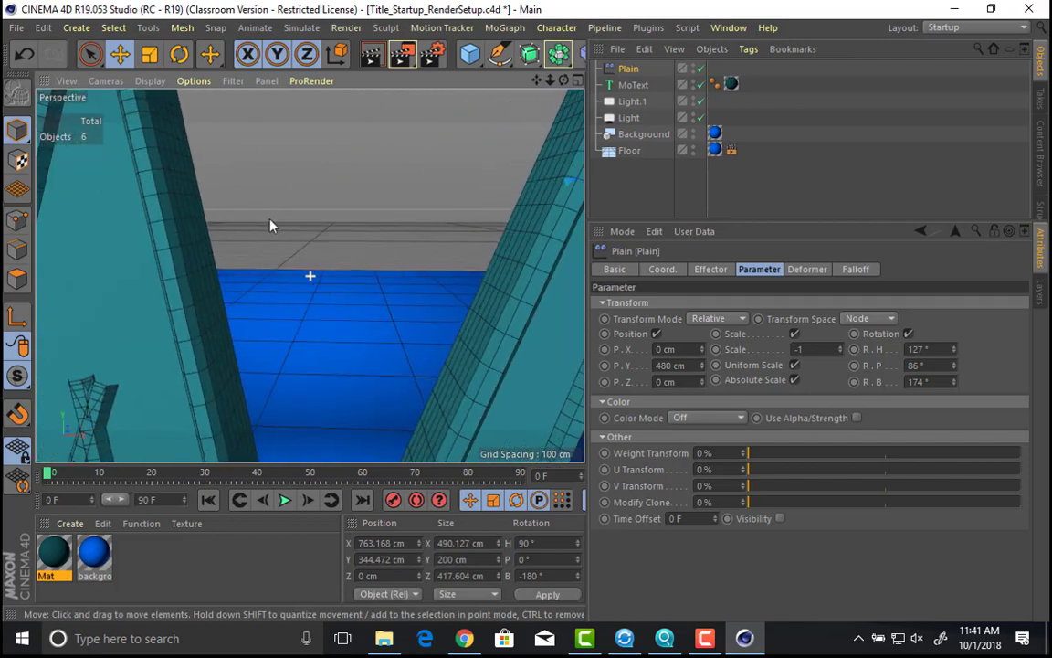
pyautogui.keyDown('alt'); pyautogui.moveTo(270, 225); pyautogui.dragTo(448, 164, button='middle'); pyautogui.keyUp('alt')
pyautogui.keyDown('alt'); pyautogui.moveTo(388, 293); pyautogui.dragTo(305, 314, button='right'); pyautogui.keyUp('alt')
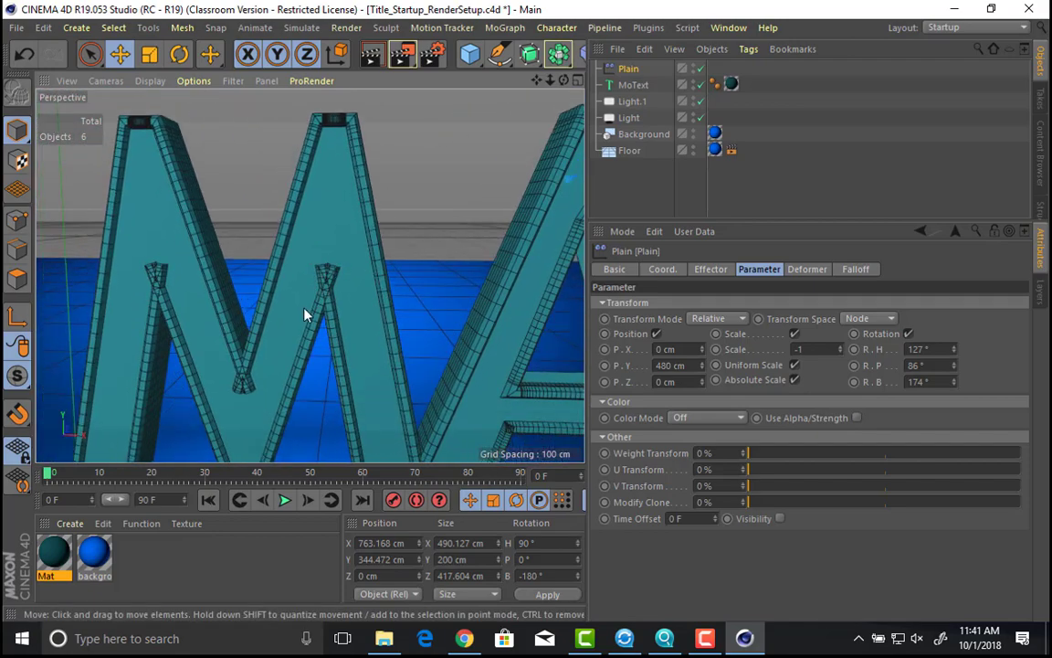
pyautogui.click(641, 87)
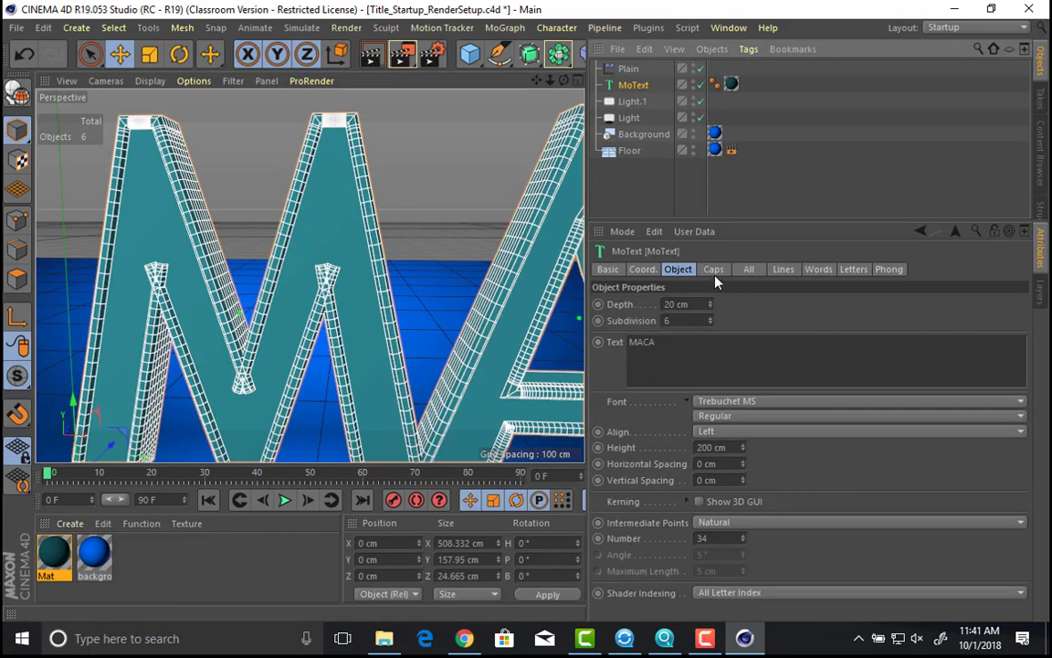
pyautogui.click(714, 271)
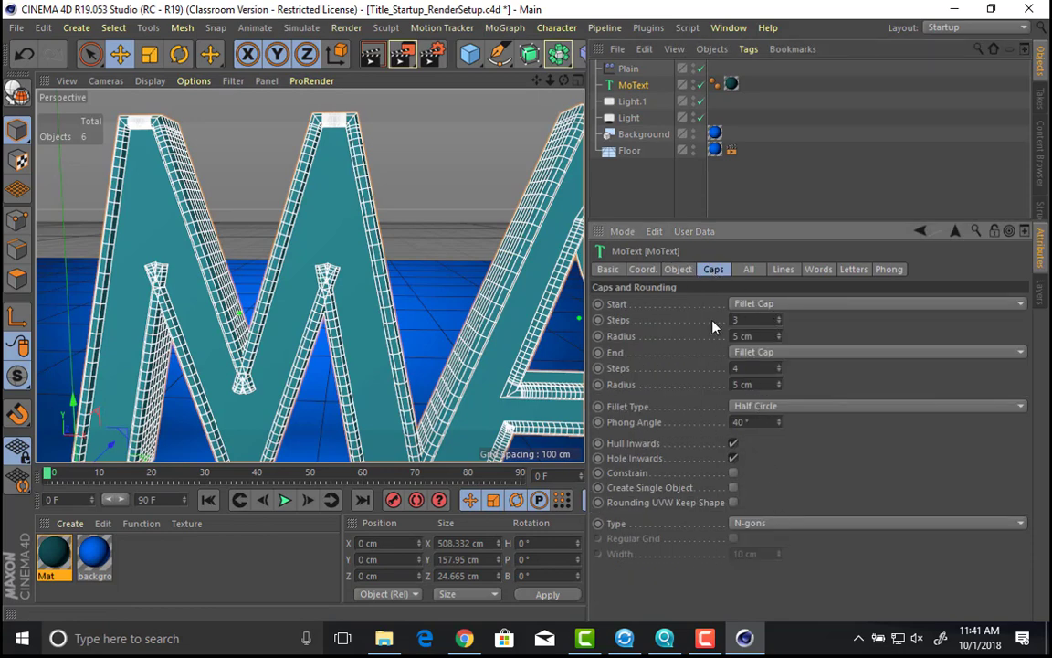
pyautogui.click(751, 305)
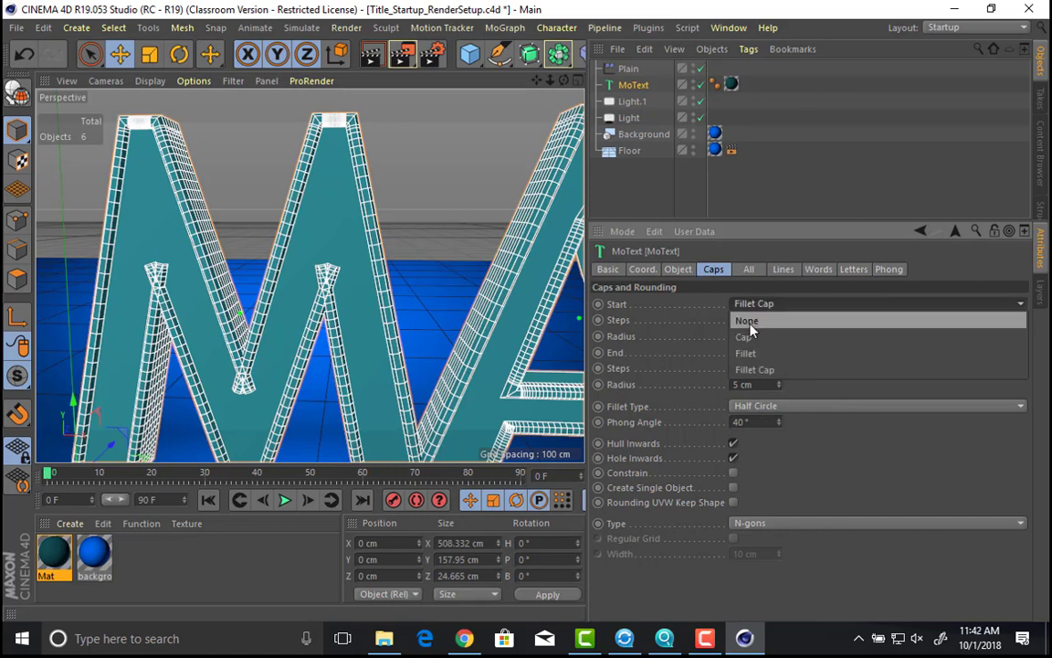
pyautogui.click(729, 355)
pyautogui.click(775, 407)
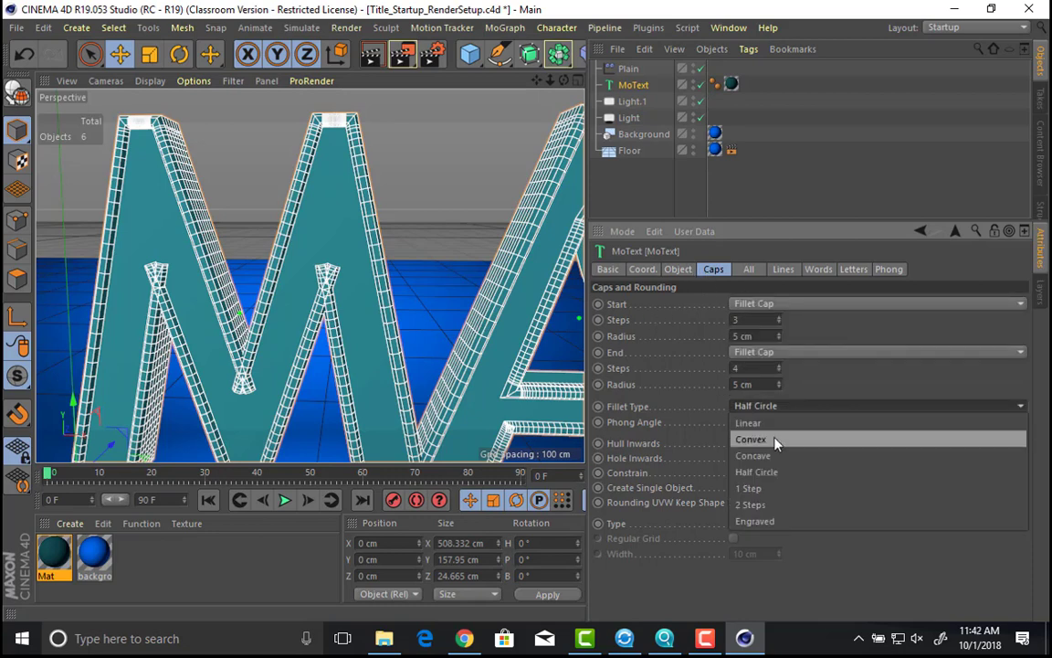
pyautogui.click(775, 443)
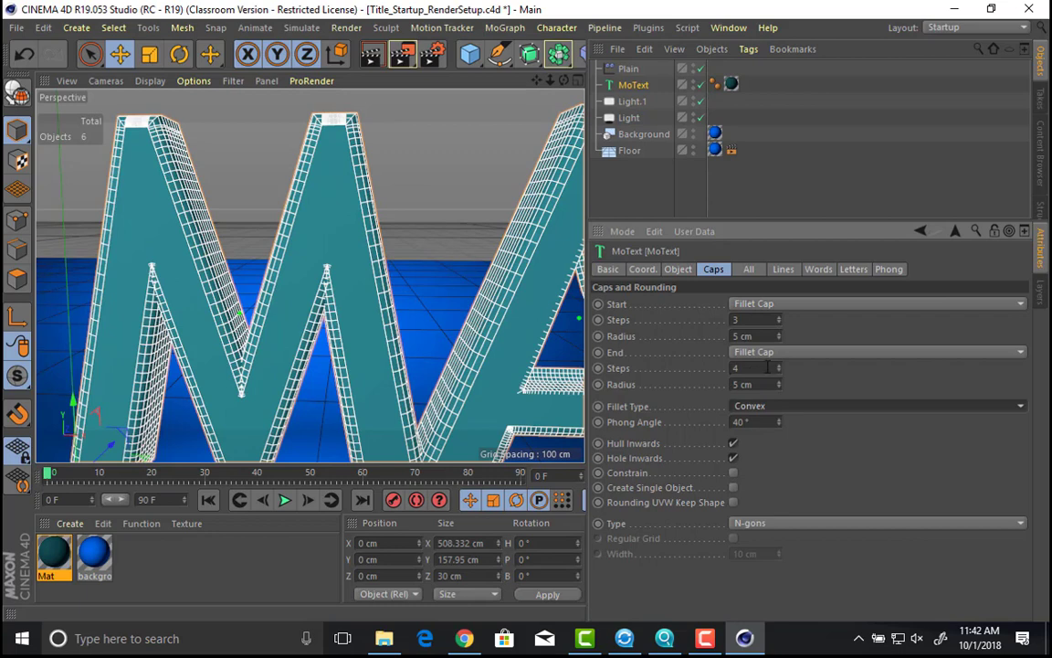
# Step: Reduce the MoText fillet radii to 2 cm for the end cap and 1 cm for the start cap
pyautogui.moveTo(777, 385); pyautogui.dragTo(784, 392)
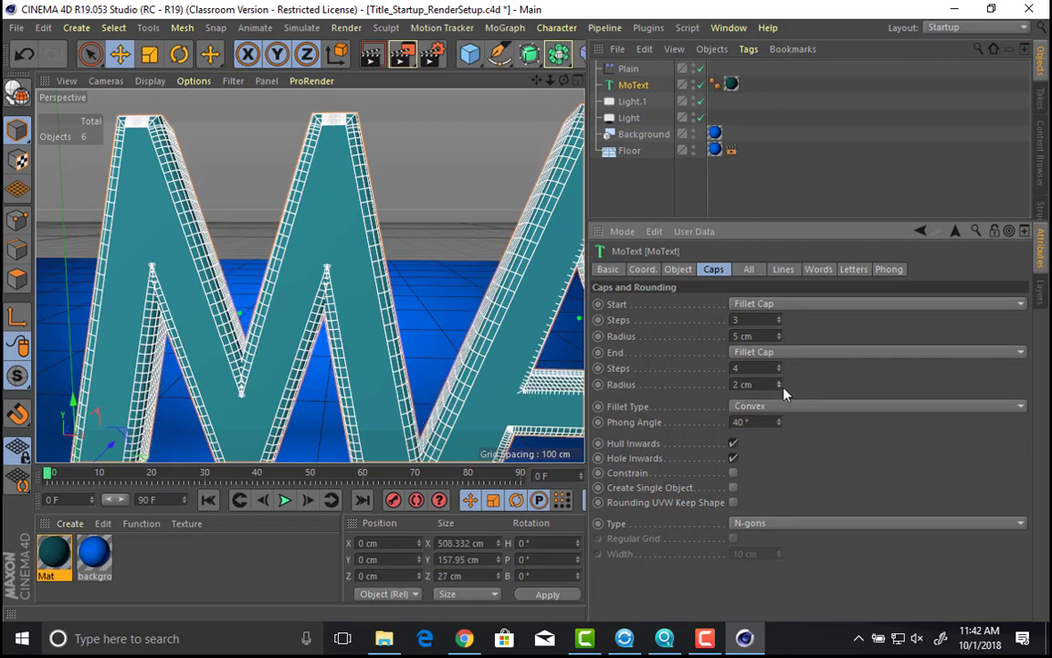
pyautogui.moveTo(782, 347); pyautogui.dragTo(782, 347)
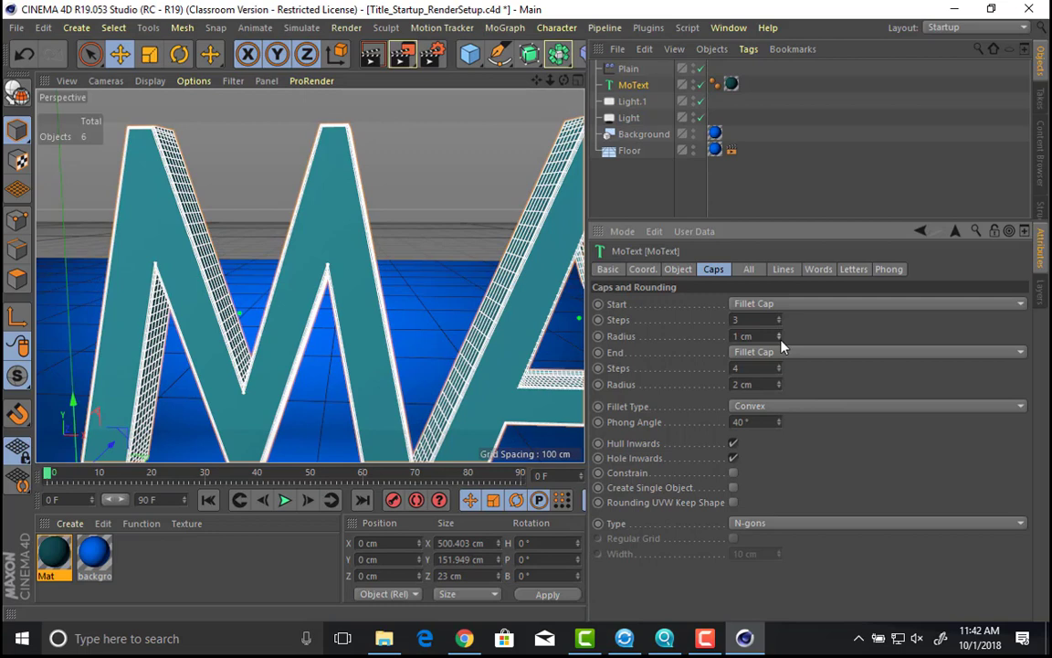
pyautogui.click(441, 211)
pyautogui.keyDown('alt'); pyautogui.moveTo(437, 208); pyautogui.dragTo(457, 169); pyautogui.keyUp('alt')
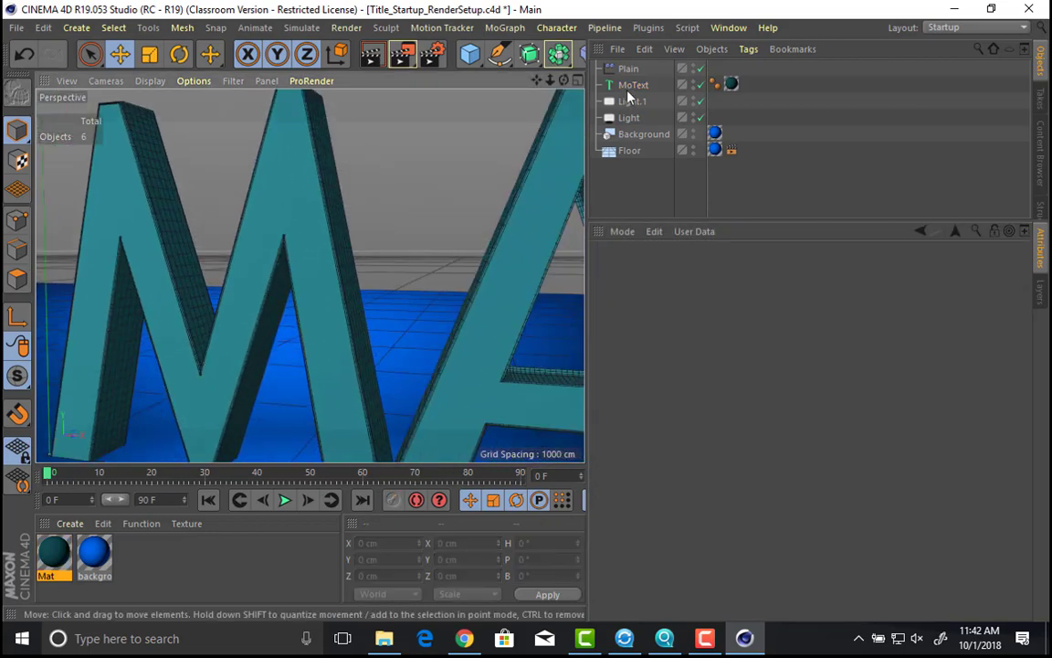
# Step: Try Constrain on the MoText caps, check the title in a Picture Viewer render, and turn the option off again
pyautogui.click(634, 84)
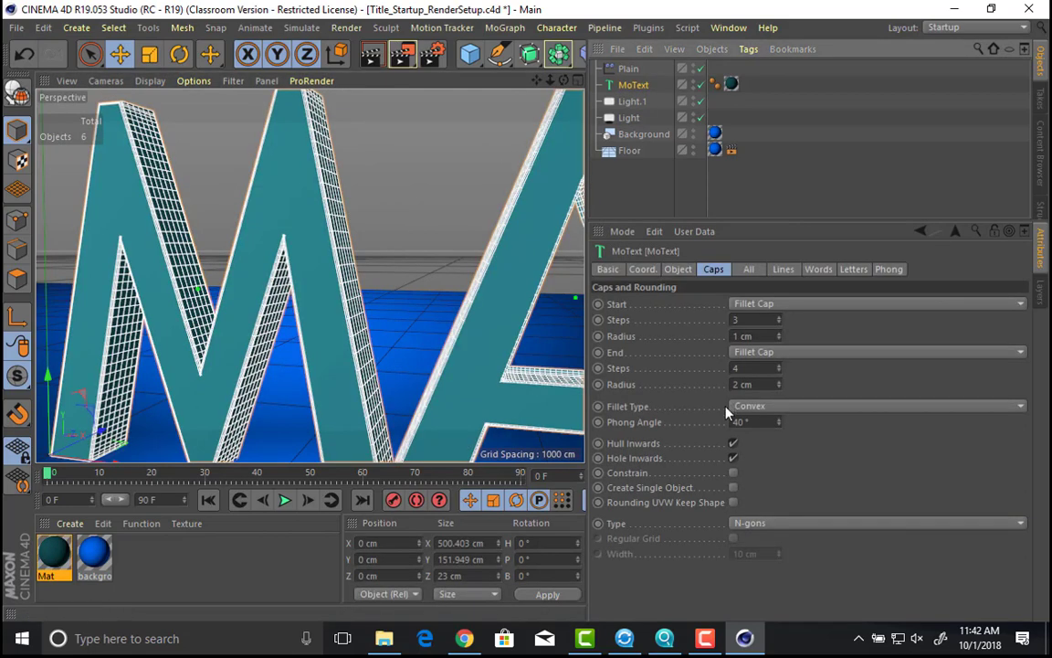
pyautogui.click(733, 474)
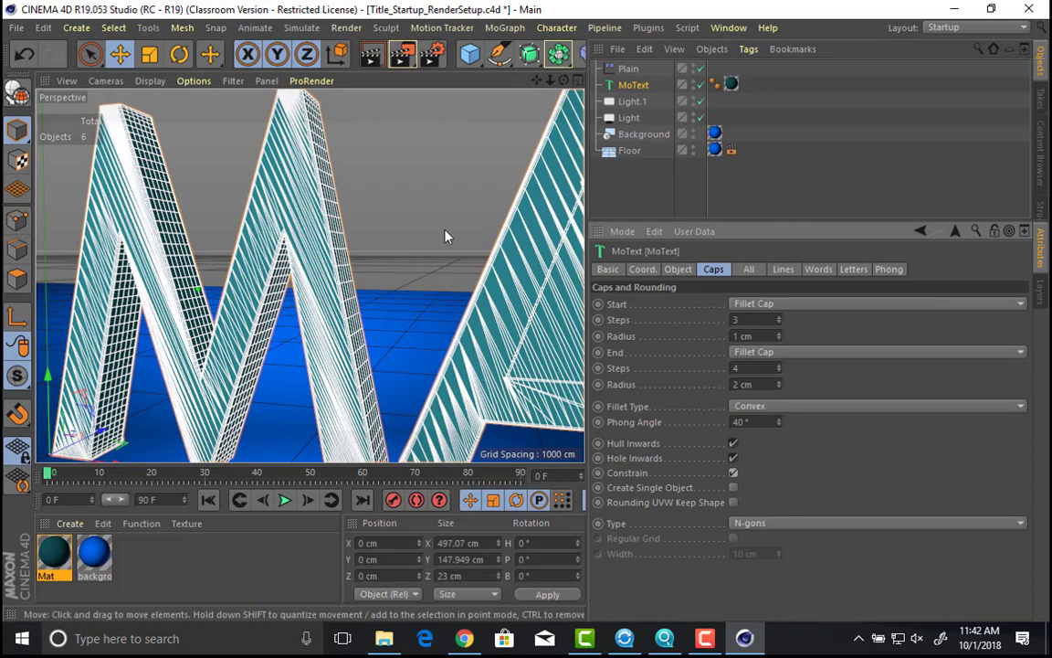
pyautogui.click(445, 238)
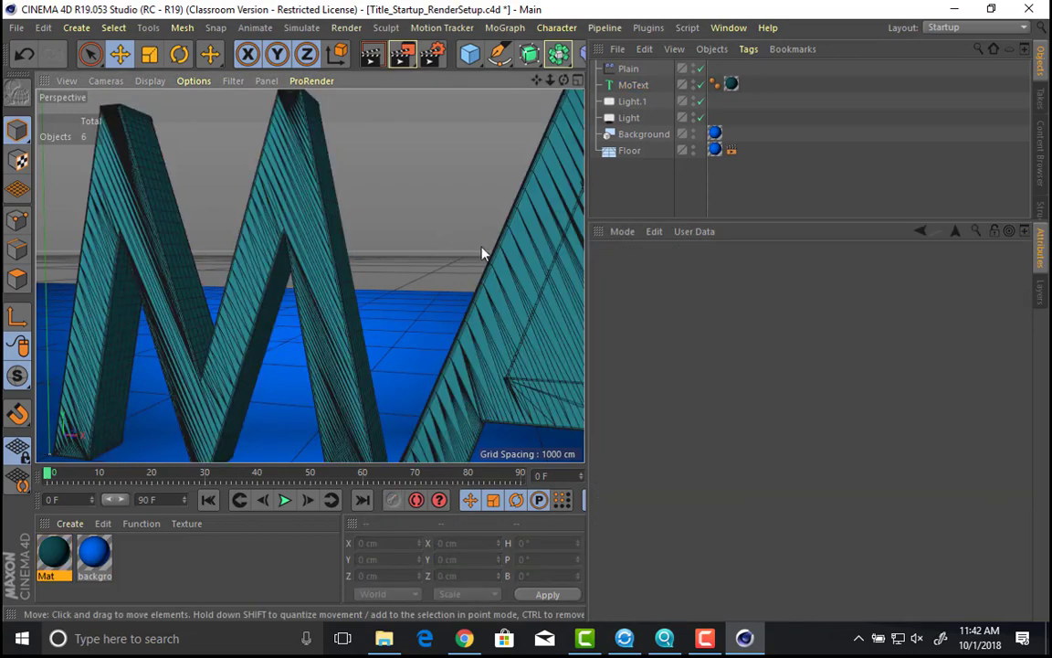
pyautogui.scroll(-2, 481, 252)
pyautogui.keyDown('alt'); pyautogui.moveTo(479, 247); pyautogui.dragTo(242, 232, button='middle'); pyautogui.keyUp('alt')
pyautogui.scroll(-5, 317, 265)
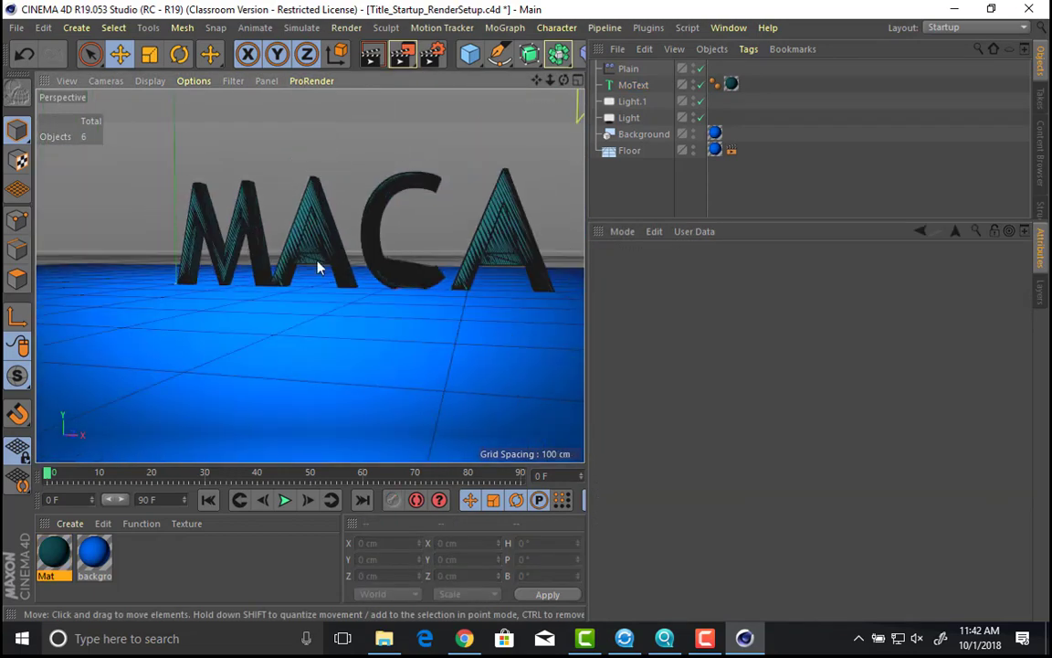
pyautogui.hotkey('shift', 'r')
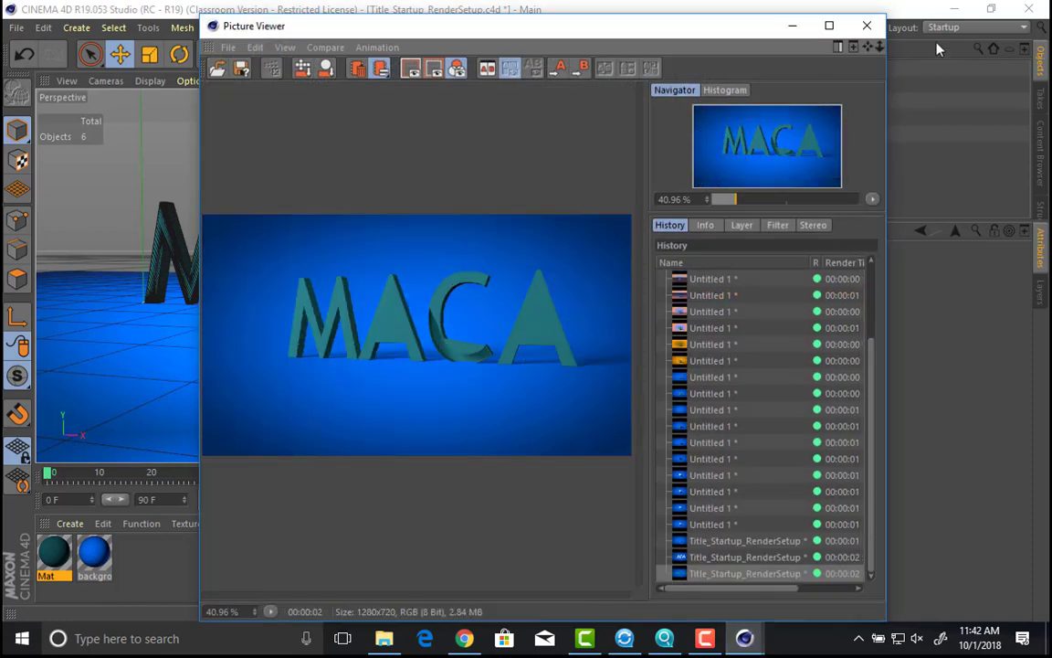
pyautogui.click(867, 25)
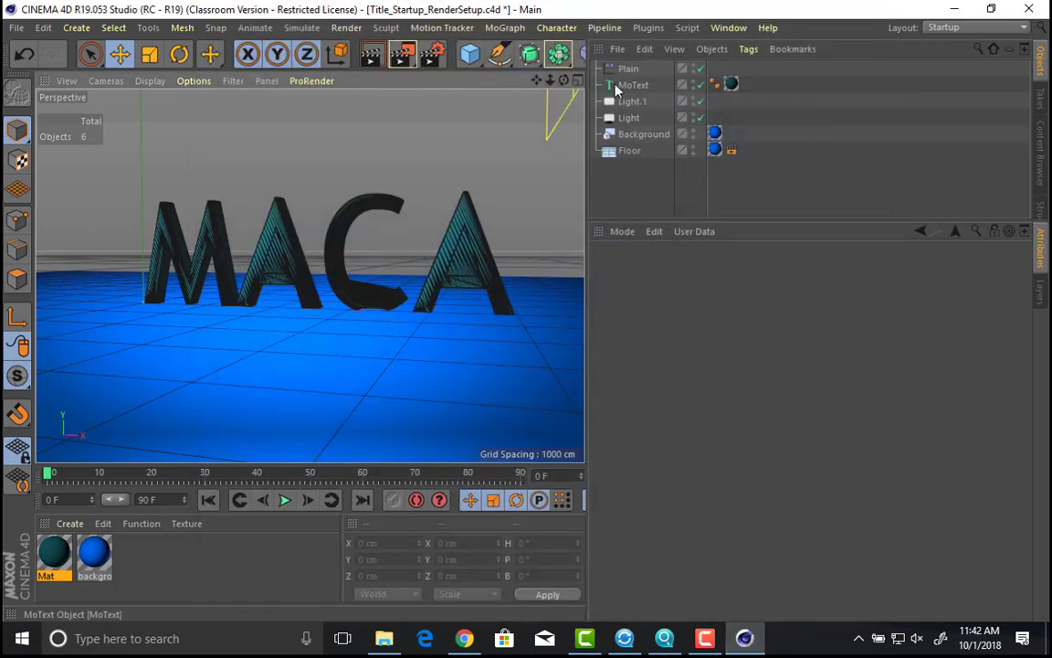
pyautogui.click(631, 85)
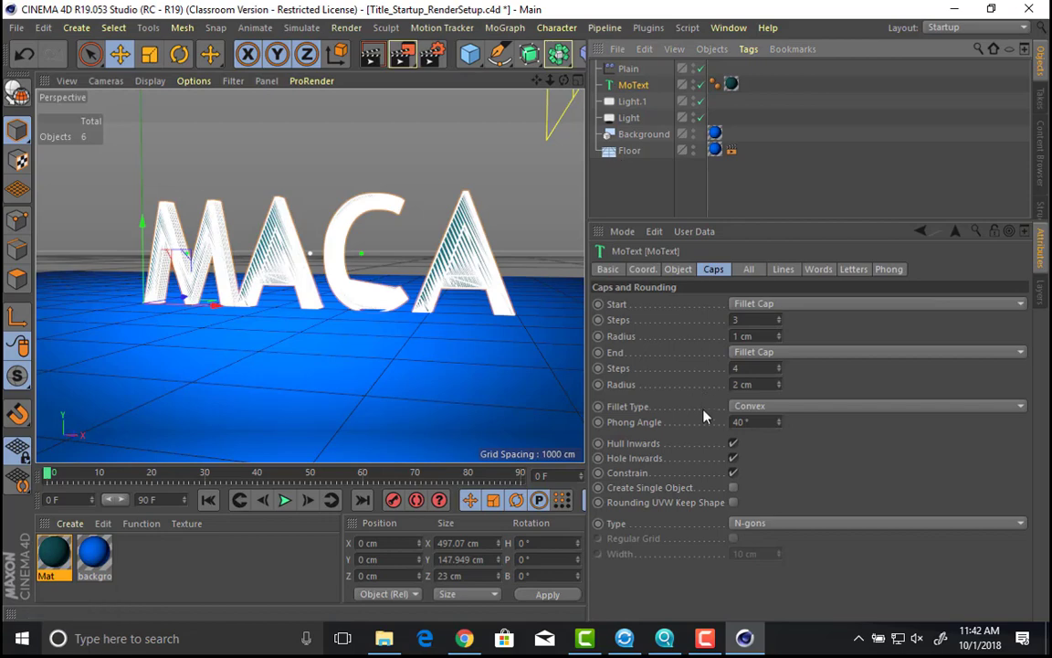
pyautogui.click(734, 472)
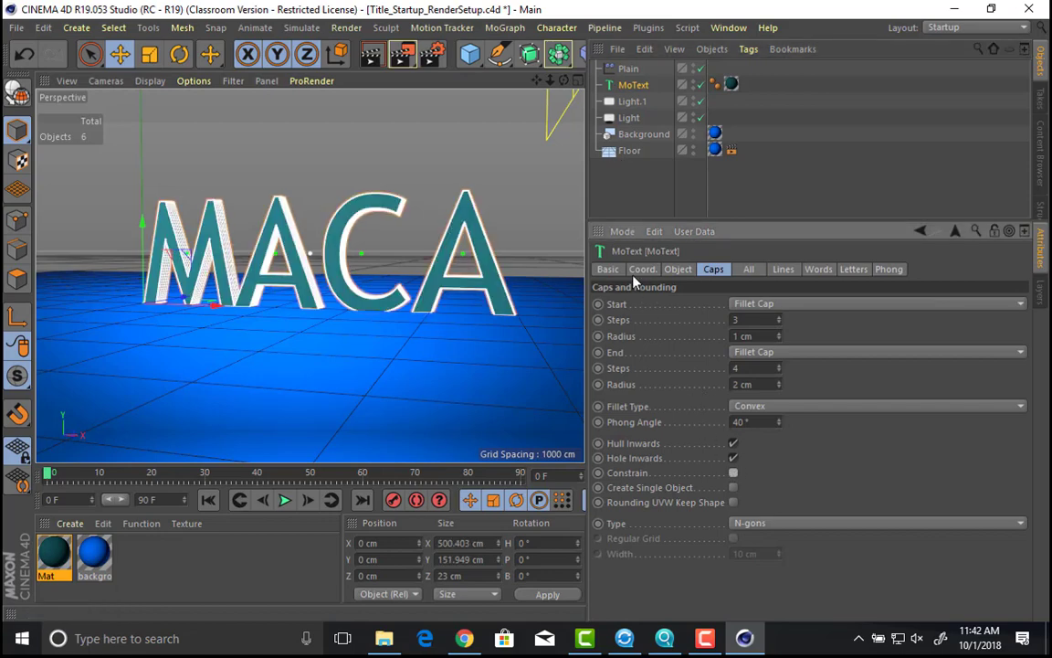
# Step: Set the MoText object's intermediate points to Adaptive and check the letter edges up close
pyautogui.click(690, 268)
pyautogui.scroll(6, 415, 326)
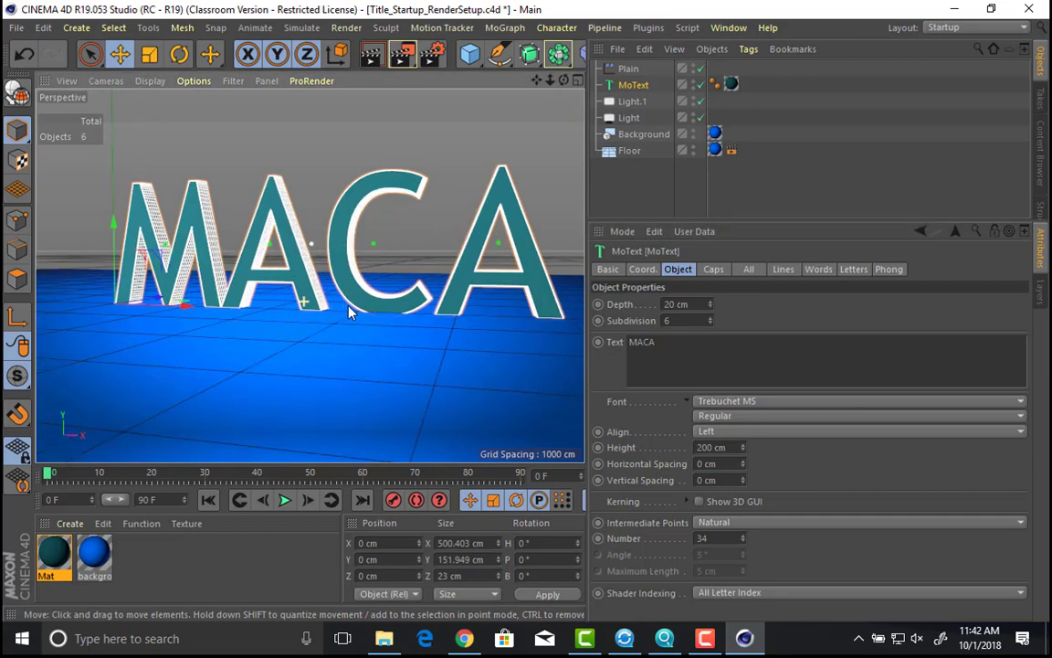
pyautogui.click(718, 521)
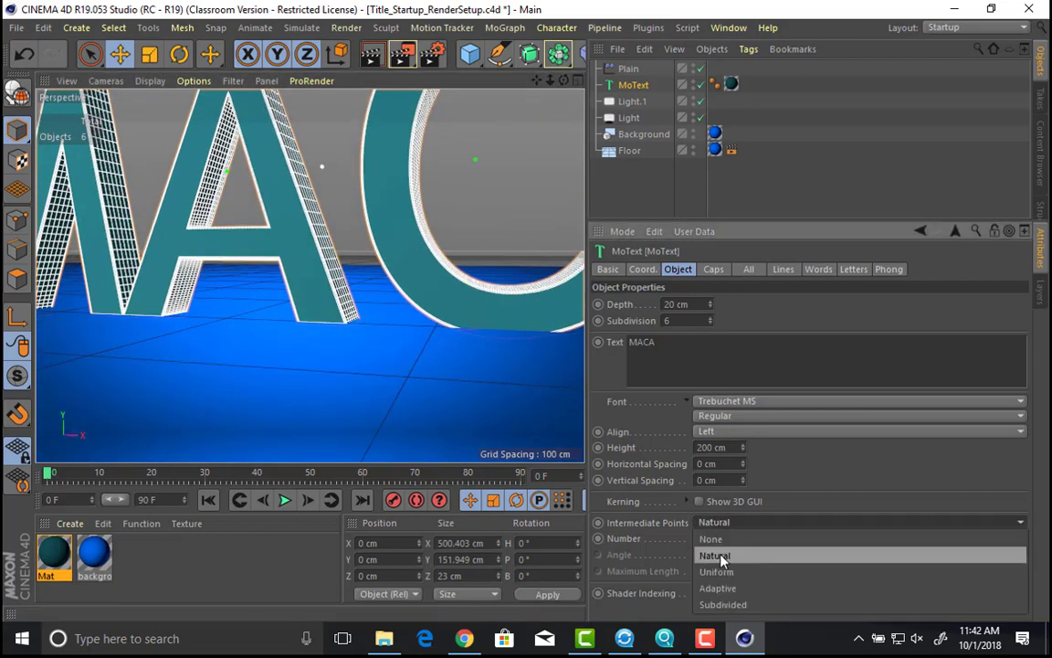
pyautogui.click(718, 588)
pyautogui.keyDown('alt'); pyautogui.moveTo(484, 395); pyautogui.dragTo(489, 331); pyautogui.keyUp('alt')
pyautogui.scroll(10, 428, 267)
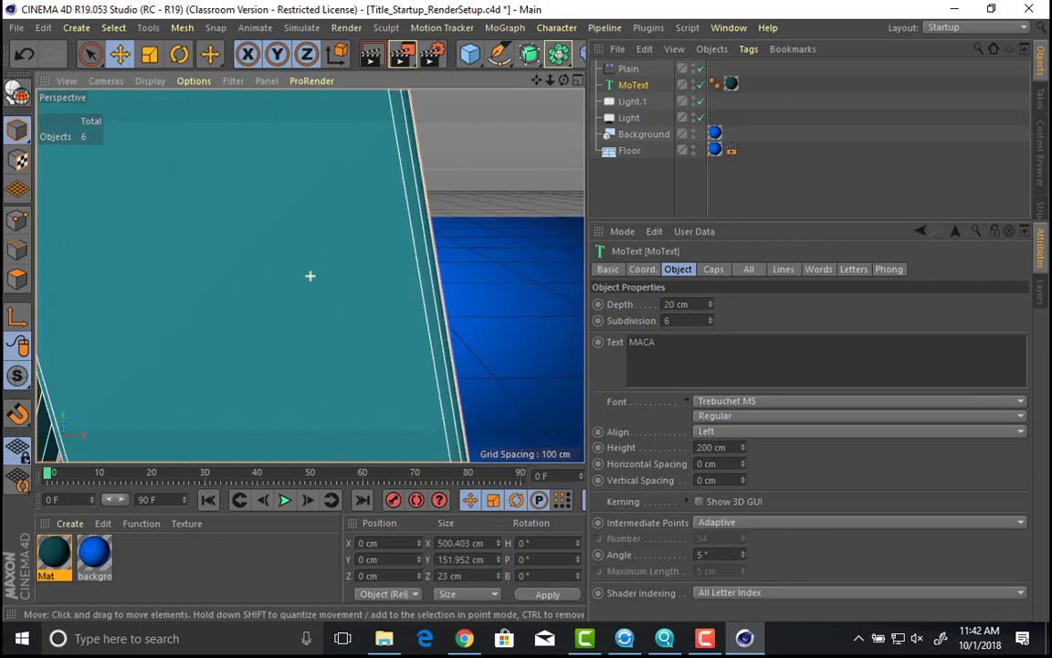
pyautogui.scroll(-5, 227, 254)
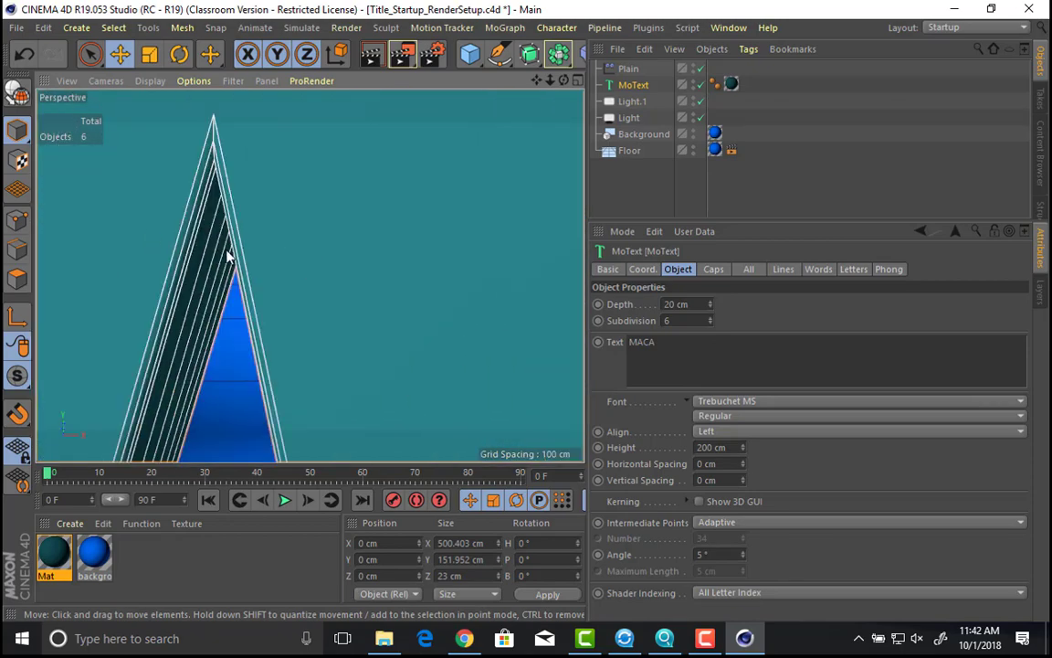
# Step: Try Natural intermediate points on the MoText object, compare the letter edges up close, and switch back to Adaptive
pyautogui.scroll(2, 278, 279)
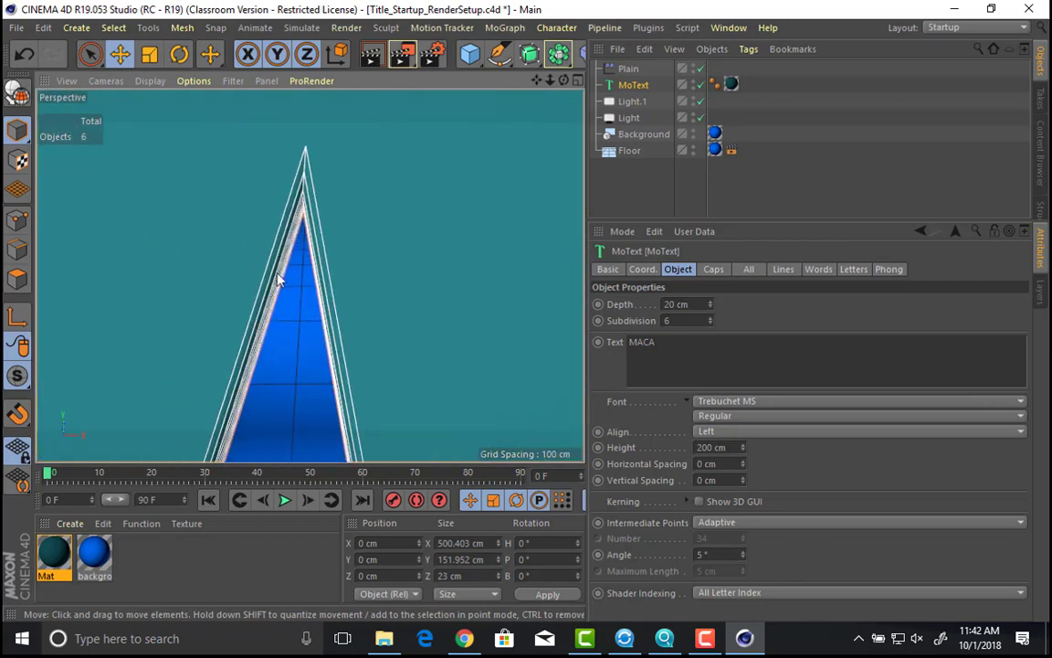
pyautogui.click(751, 523)
pyautogui.click(749, 557)
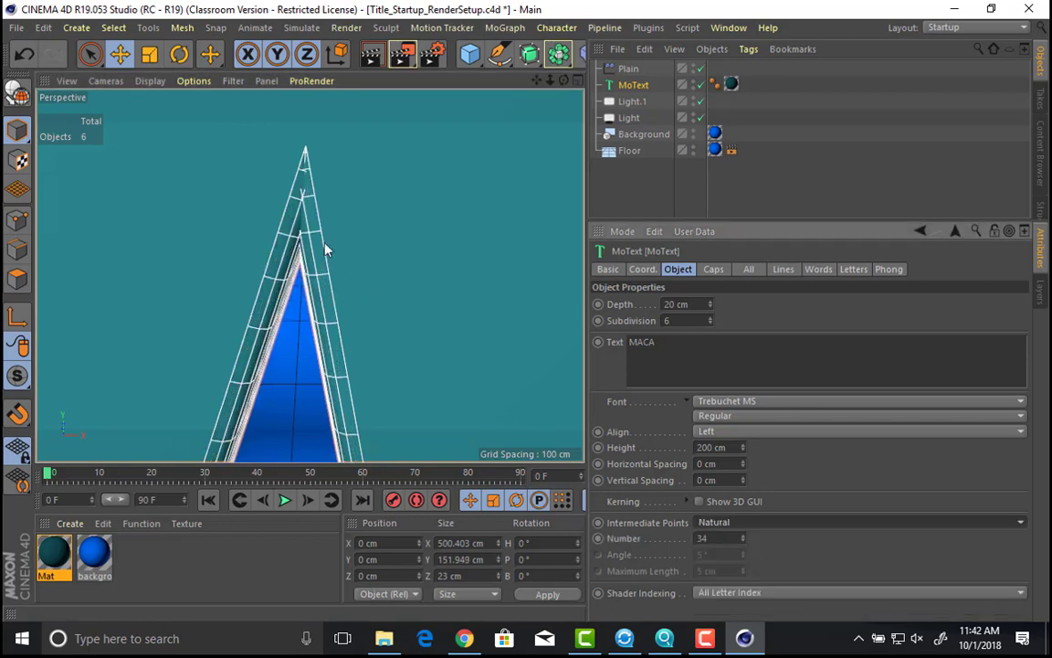
pyautogui.click(757, 525)
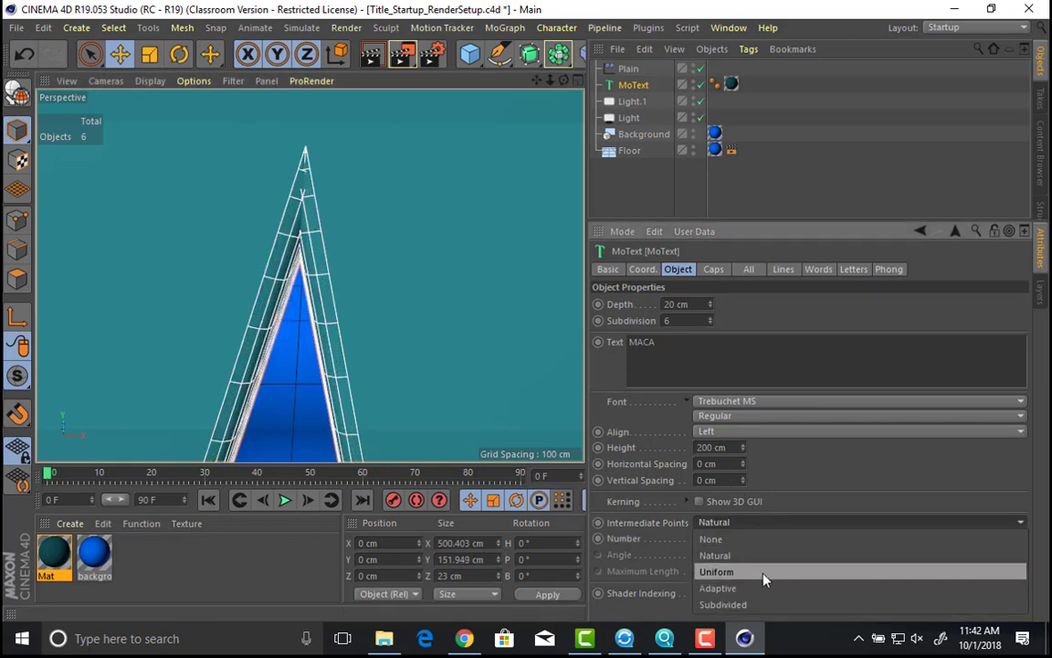
pyautogui.click(764, 588)
pyautogui.scroll(3, 461, 272)
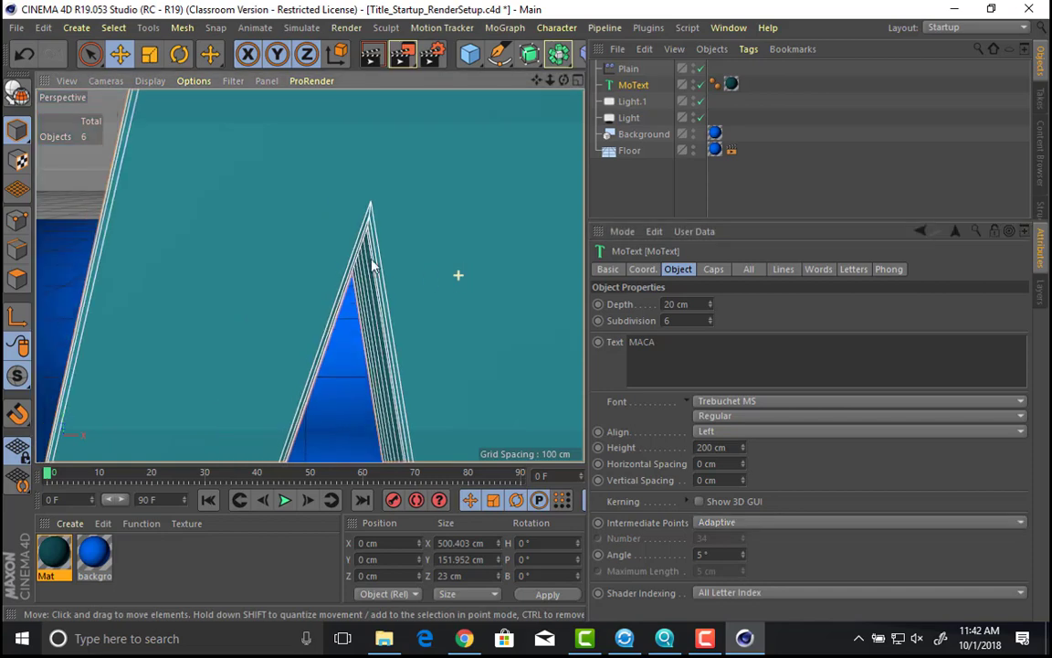
pyautogui.scroll(-5, 373, 264)
# Step: Increase the fillet radius of both the start and end caps of the MoText to 3 cm
pyautogui.click(713, 269)
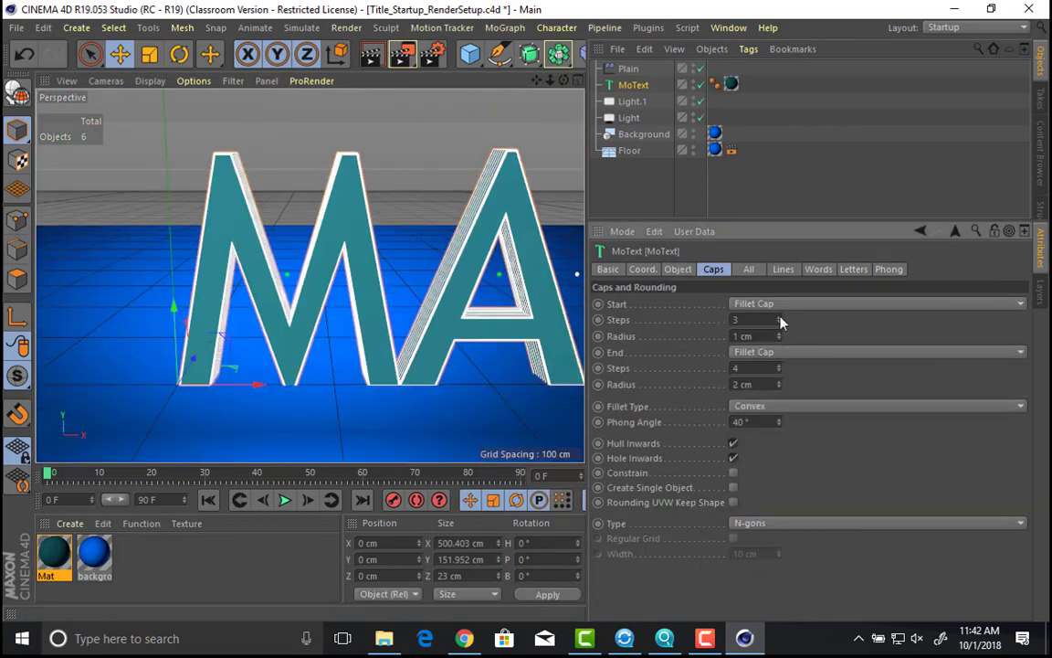
pyautogui.click(782, 334)
pyautogui.click(782, 335)
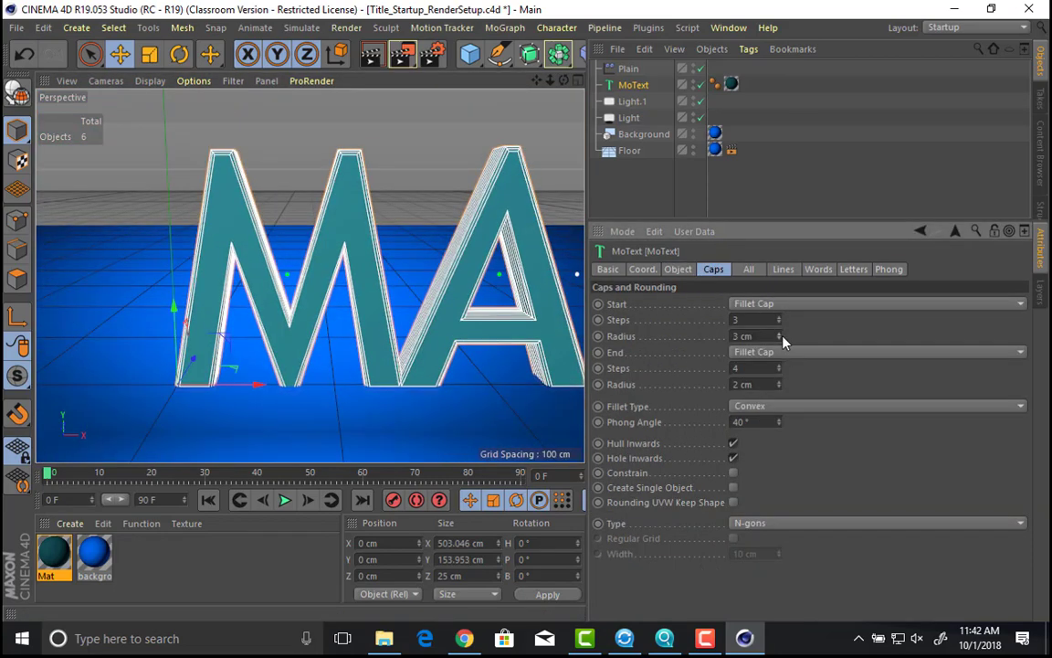
pyautogui.click(779, 382)
pyautogui.keyDown('alt'); pyautogui.moveTo(424, 322); pyautogui.dragTo(291, 329, button='middle'); pyautogui.keyUp('alt')
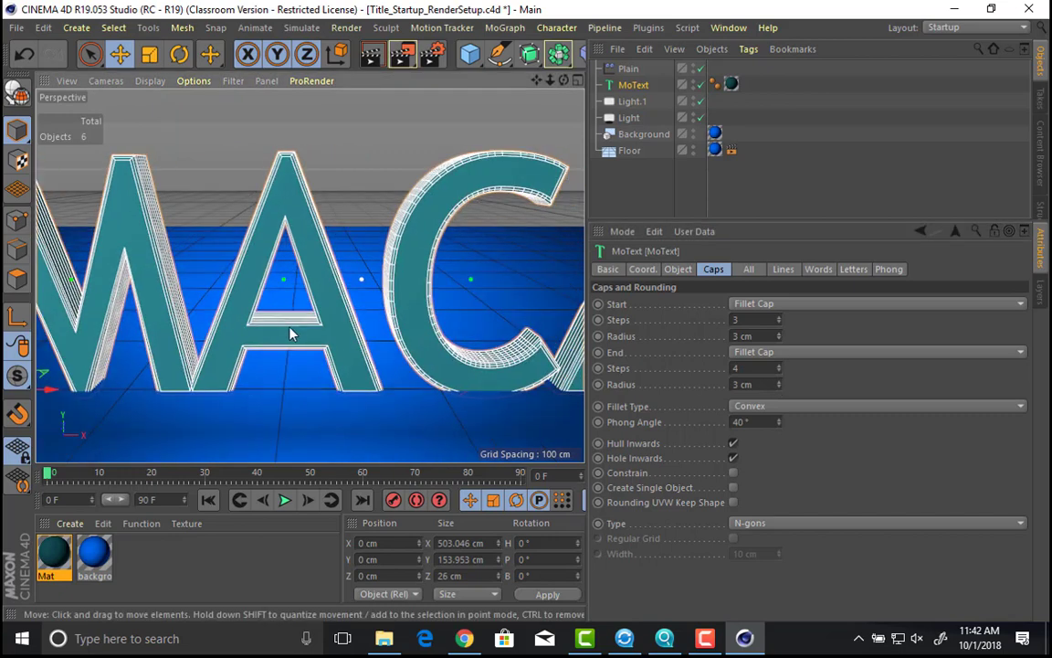
# Step: Raise the MoText title above the floor to a Y position of about 5.3 cm
pyautogui.scroll(-2, 274, 329)
pyautogui.keyDown('alt'); pyautogui.moveTo(218, 283); pyautogui.dragTo(340, 257, button='middle'); pyautogui.keyUp('alt')
pyautogui.keyDown('alt'); pyautogui.moveTo(340, 263); pyautogui.dragTo(211, 234); pyautogui.keyUp('alt')
pyautogui.keyDown('alt'); pyautogui.moveTo(327, 227); pyautogui.dragTo(306, 251); pyautogui.keyUp('alt')
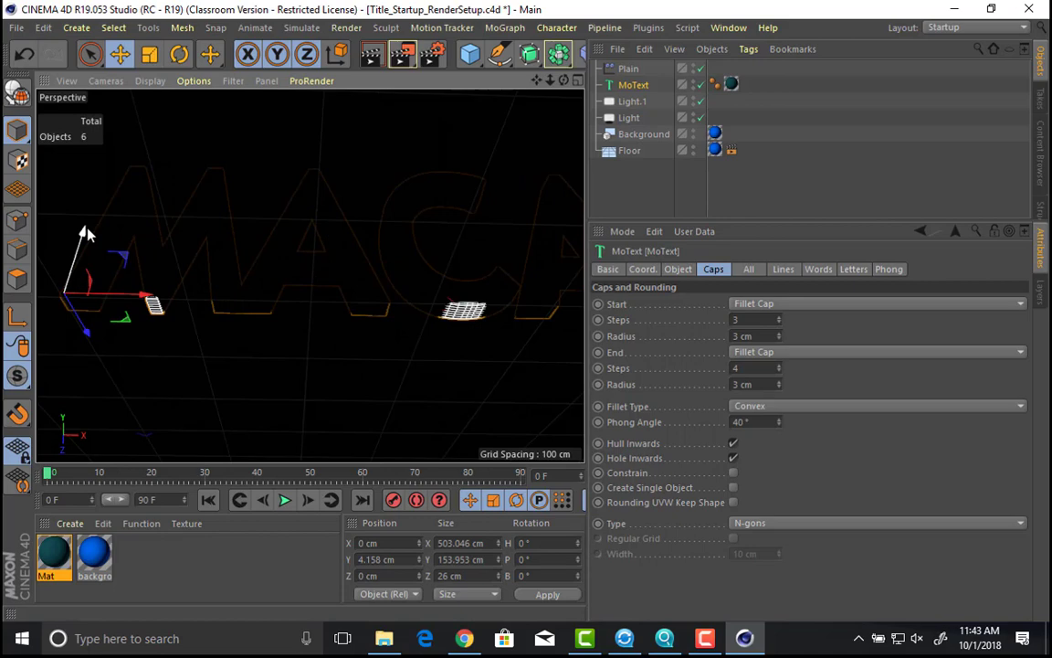
pyautogui.moveTo(85, 235); pyautogui.dragTo(90, 236)
pyautogui.keyDown('alt'); pyautogui.moveTo(254, 249); pyautogui.dragTo(287, 264); pyautogui.keyUp('alt')
pyautogui.keyDown('alt'); pyautogui.moveTo(286, 264); pyautogui.dragTo(294, 367, button='middle'); pyautogui.keyUp('alt')
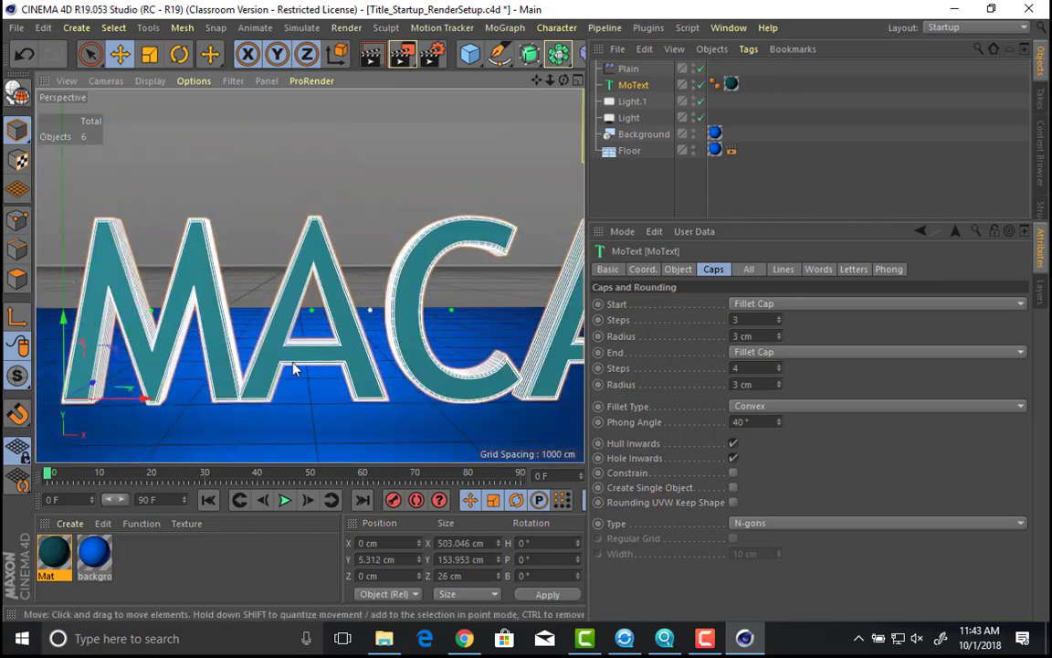
pyautogui.keyDown('alt'); pyautogui.moveTo(294, 368); pyautogui.dragTo(262, 342); pyautogui.keyUp('alt')
# Step: Check the raised title on the floor in a Picture Viewer render
pyautogui.scroll(-6, 229, 367)
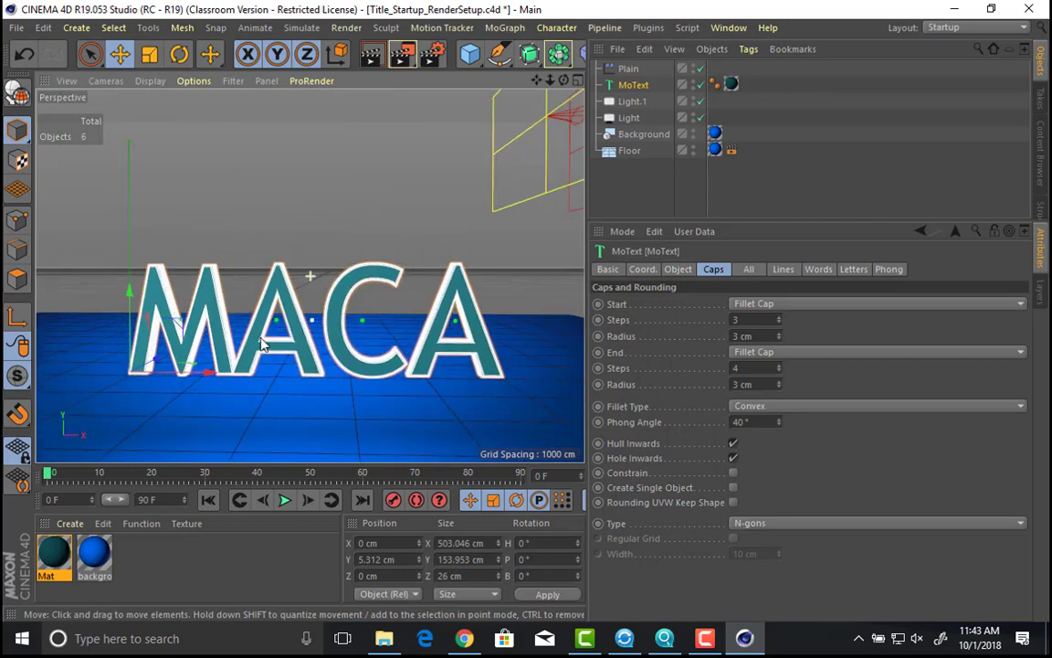
pyautogui.hotkey('shift', 'r')
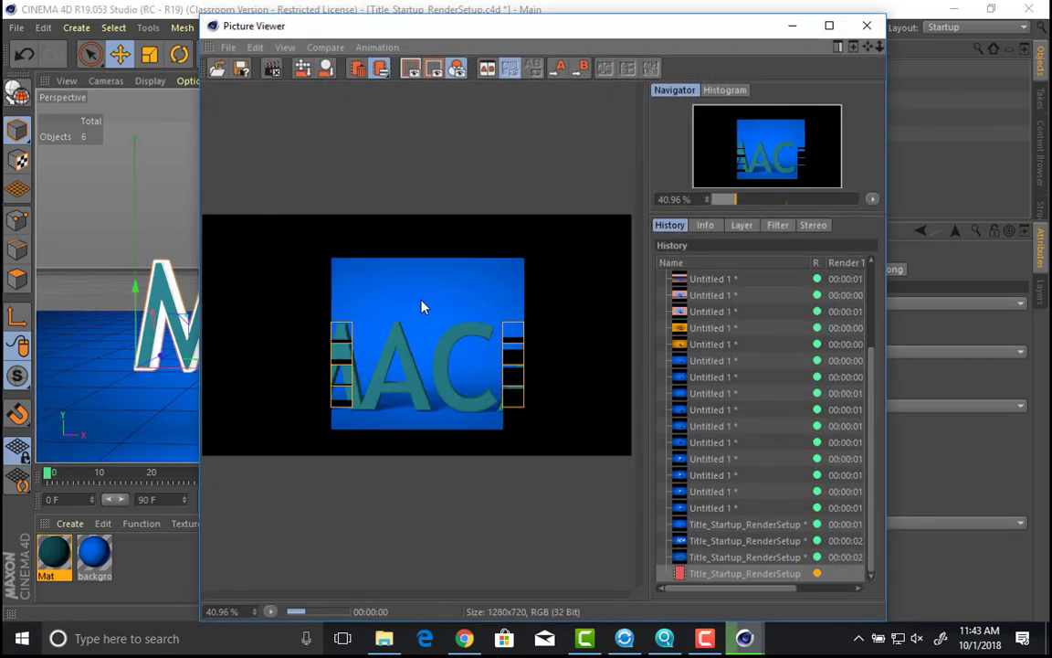
pyautogui.click(867, 27)
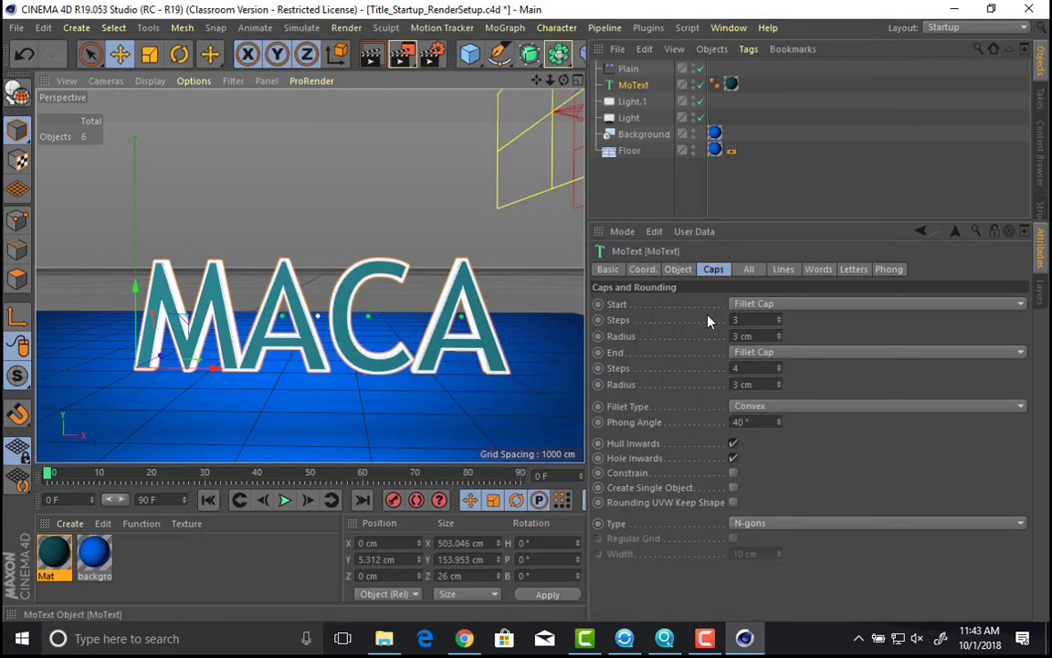
# Step: Set the MoText alignment to Middle and its font style to Bold, and frame the whole title in the view
pyautogui.click(678, 269)
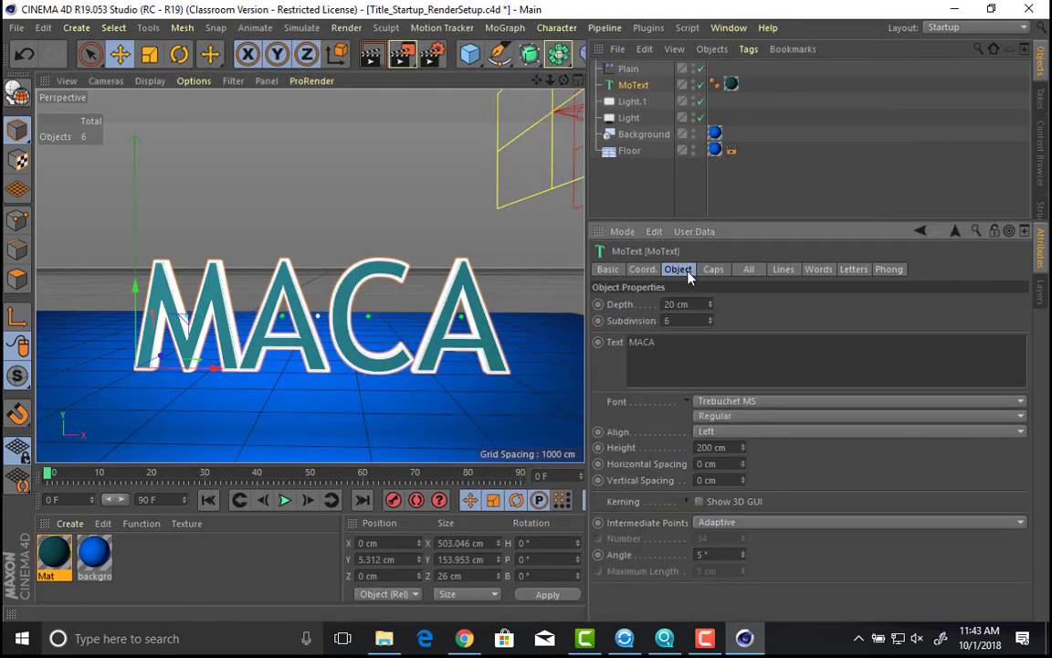
pyautogui.click(740, 430)
pyautogui.click(735, 464)
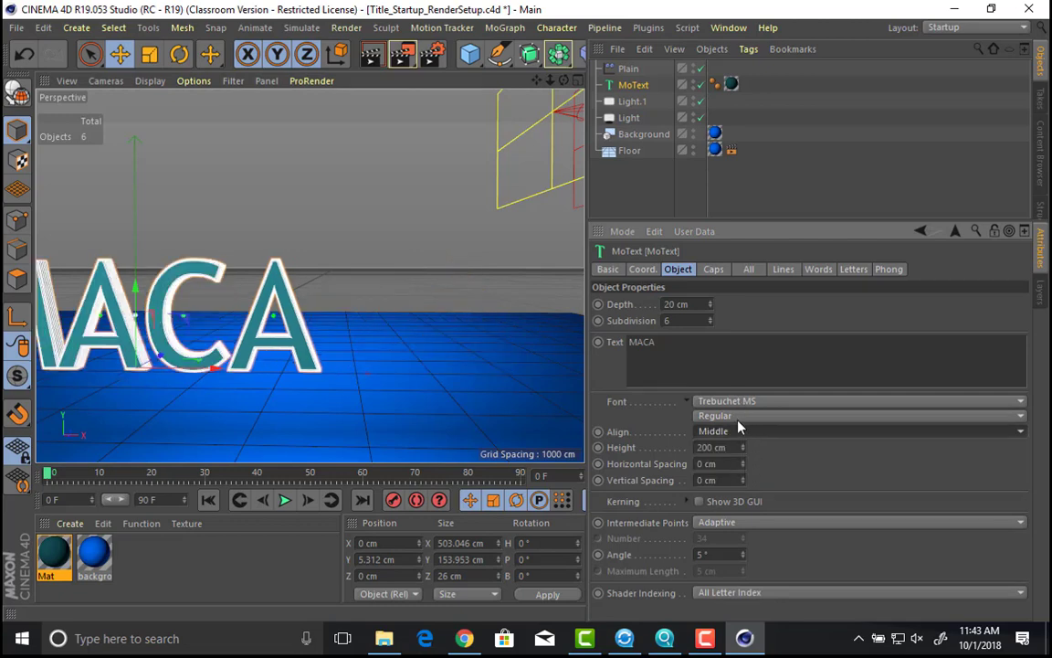
pyautogui.click(738, 418)
pyautogui.click(735, 430)
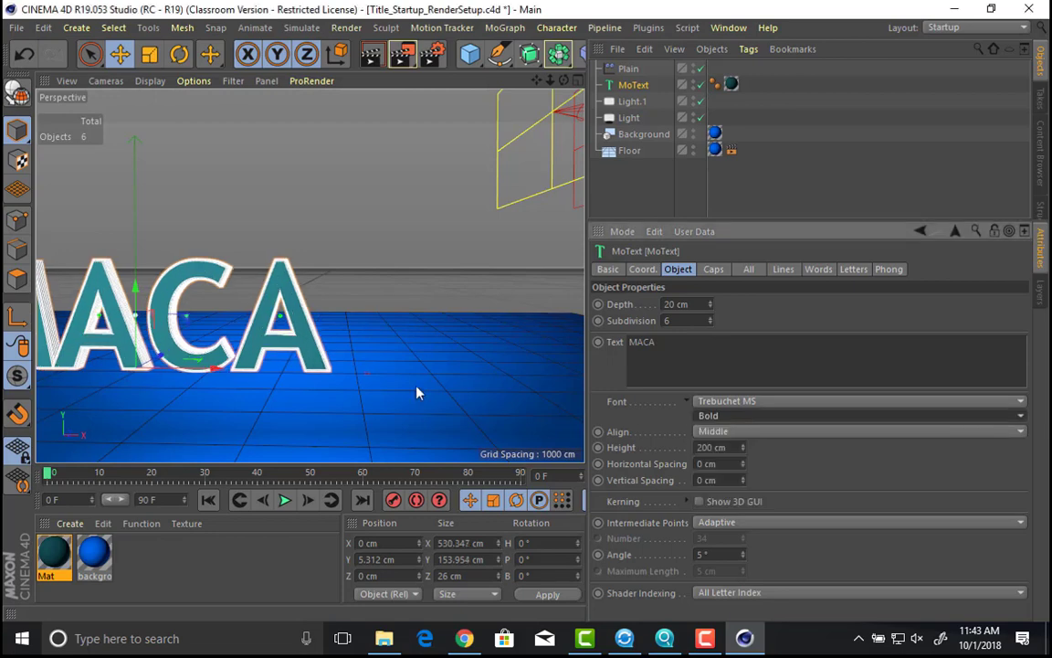
pyautogui.keyDown('alt'); pyautogui.moveTo(369, 347); pyautogui.dragTo(510, 357, button='middle'); pyautogui.keyUp('alt')
pyautogui.keyDown('alt'); pyautogui.moveTo(371, 320); pyautogui.dragTo(411, 350); pyautogui.keyUp('alt')
pyautogui.keyDown('alt'); pyautogui.moveTo(411, 350); pyautogui.dragTo(444, 341, button='middle'); pyautogui.keyUp('alt')
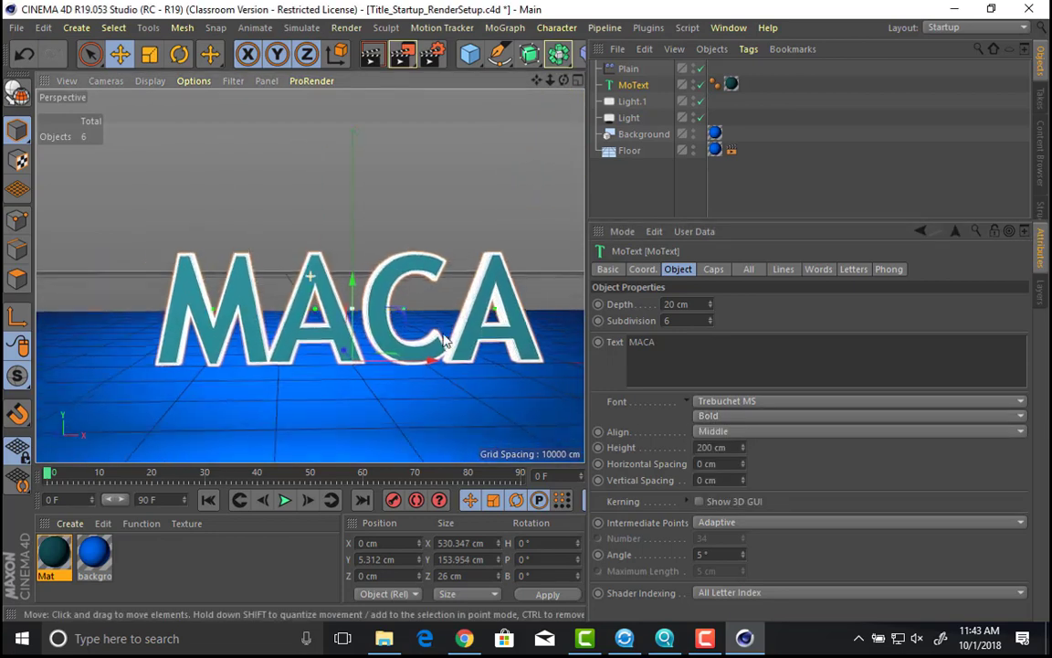
pyautogui.keyDown('alt'); pyautogui.moveTo(444, 340); pyautogui.dragTo(458, 345); pyautogui.keyUp('alt')
pyautogui.keyDown('alt'); pyautogui.moveTo(344, 362); pyautogui.dragTo(449, 343, button='right'); pyautogui.keyUp('alt')
pyautogui.keyDown('alt'); pyautogui.moveTo(450, 344); pyautogui.dragTo(383, 313); pyautogui.keyUp('alt')
pyautogui.moveTo(466, 316)
pyautogui.keyDown('alt'); pyautogui.mouseDown()
pyautogui.moveTo(383, 321)
pyautogui.moveTo(352, 309)
pyautogui.moveTo(475, 307)
pyautogui.moveTo(446, 311)
pyautogui.mouseUp(); pyautogui.keyUp('alt')
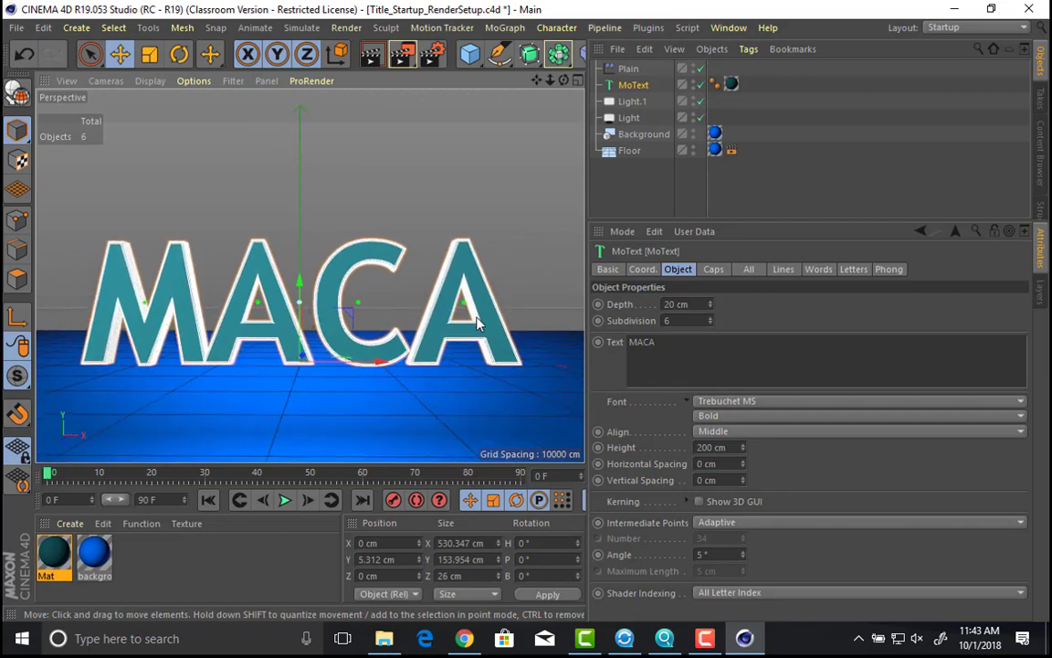
# Step: Show the 3D kerning handles on the MoText and adjust the spacing between its letters by hand
pyautogui.click(747, 506)
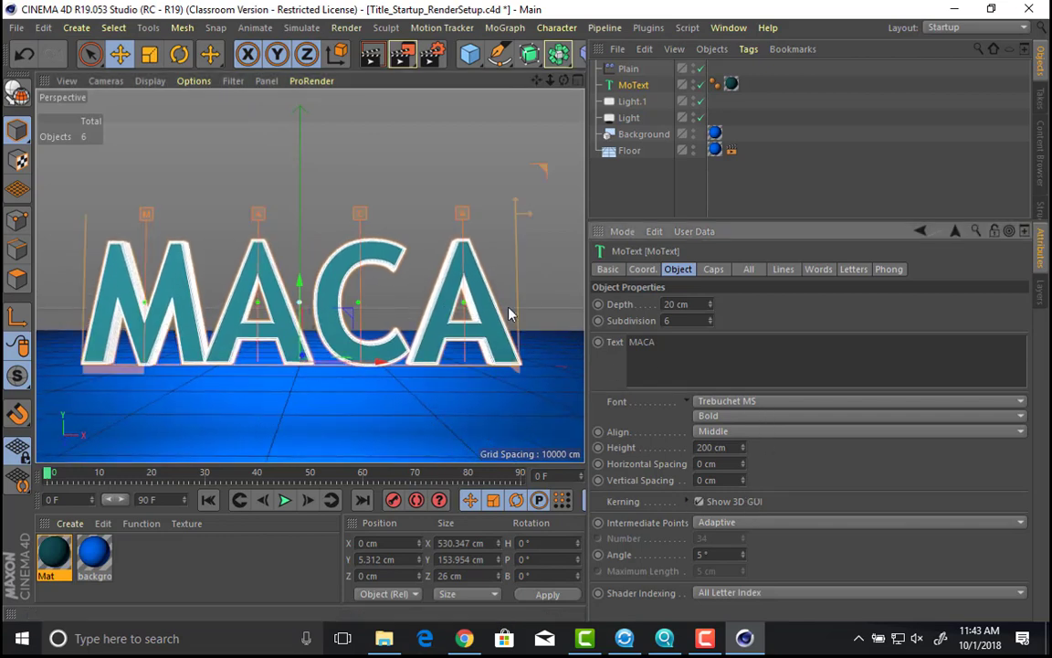
pyautogui.moveTo(360, 219); pyautogui.dragTo(348, 219)
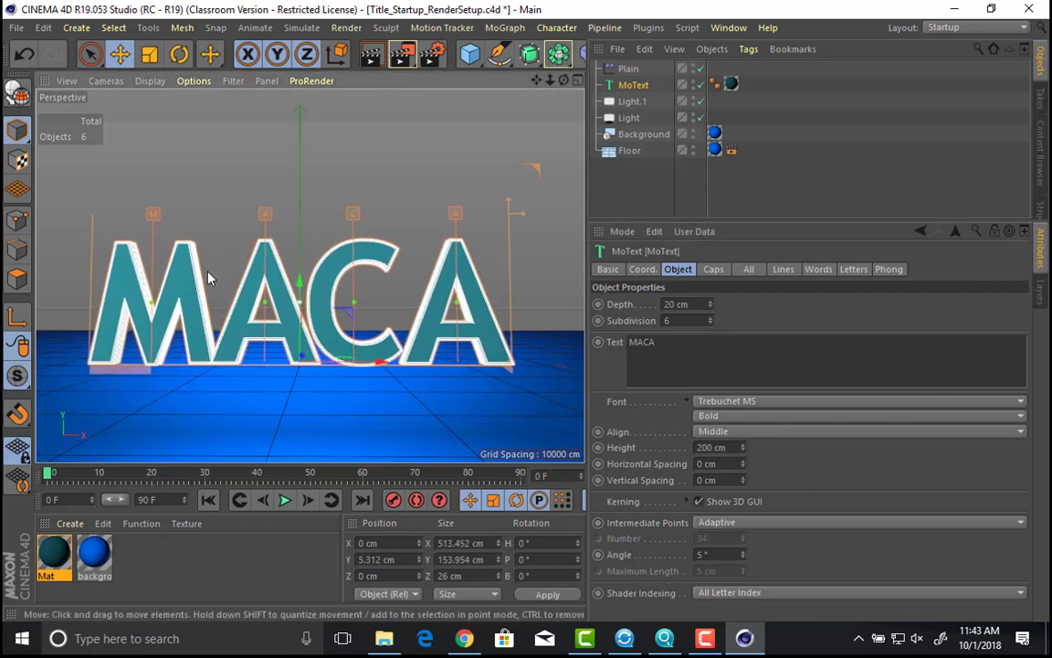
pyautogui.keyDown('alt'); pyautogui.moveTo(148, 205); pyautogui.dragTo(158, 214); pyautogui.keyUp('alt')
pyautogui.moveTo(264, 218); pyautogui.dragTo(413, 204)
pyautogui.keyDown('alt'); pyautogui.moveTo(307, 291); pyautogui.dragTo(361, 269); pyautogui.keyUp('alt')
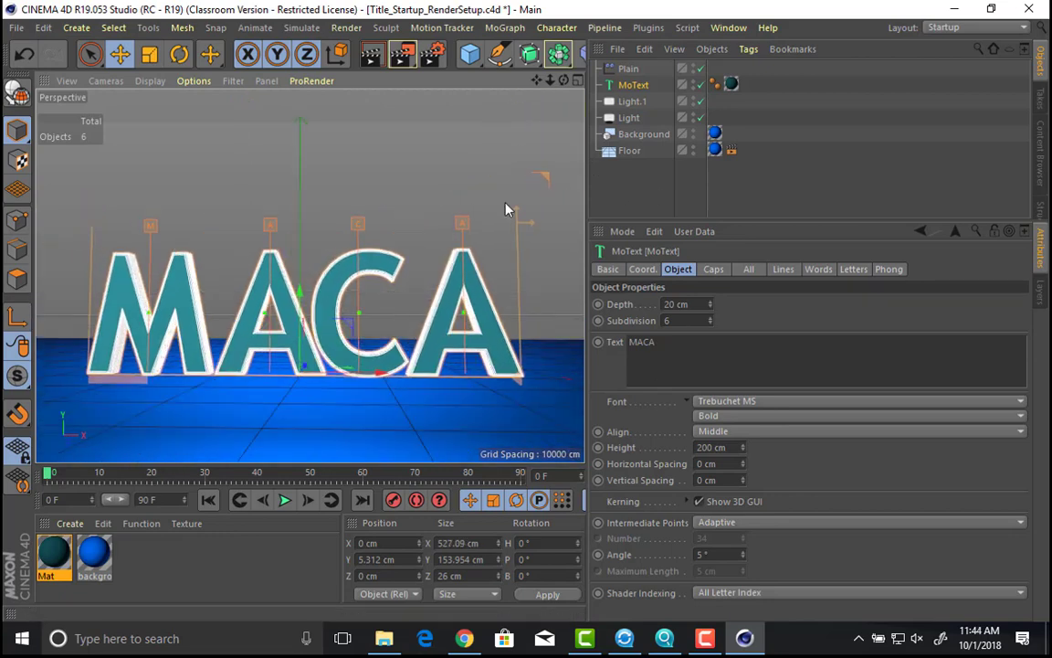
# Step: Render the title to the Picture Viewer and examine the bevels and spacing of each letter at 100% zoom
pyautogui.hotkey('shift', 'r')
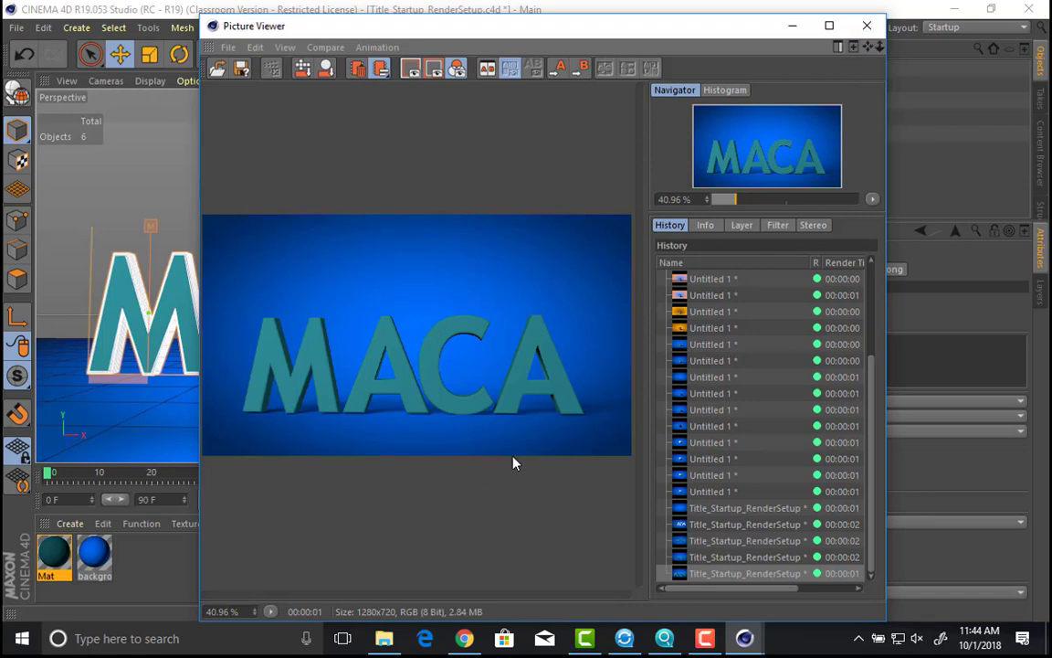
pyautogui.scroll(4, 512, 418)
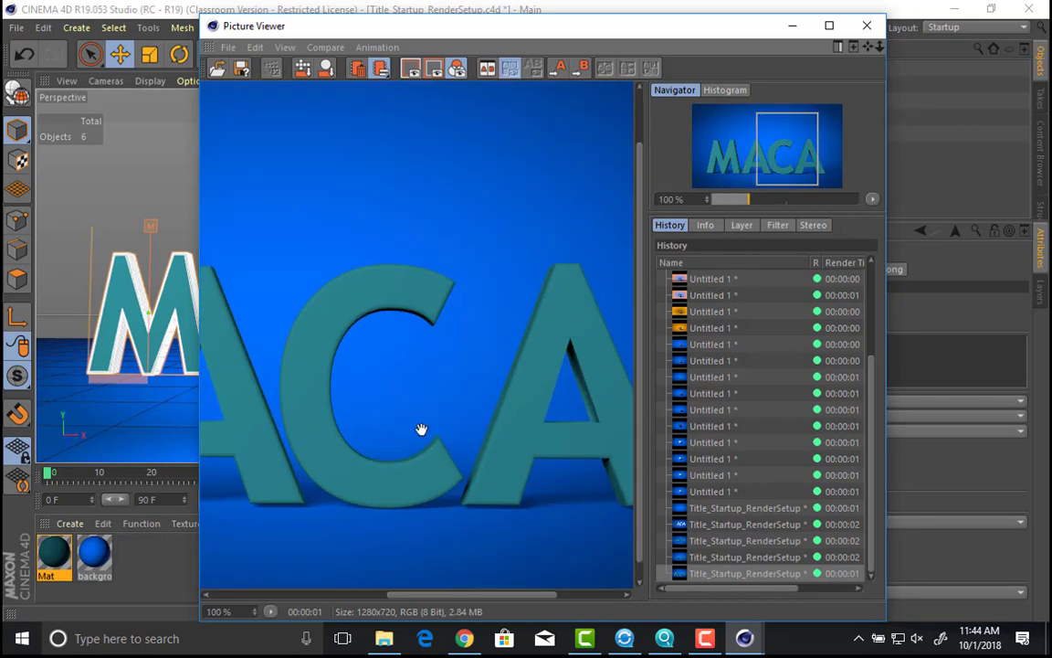
pyautogui.moveTo(487, 362); pyautogui.dragTo(477, 264)
pyautogui.moveTo(320, 279); pyautogui.dragTo(389, 263)
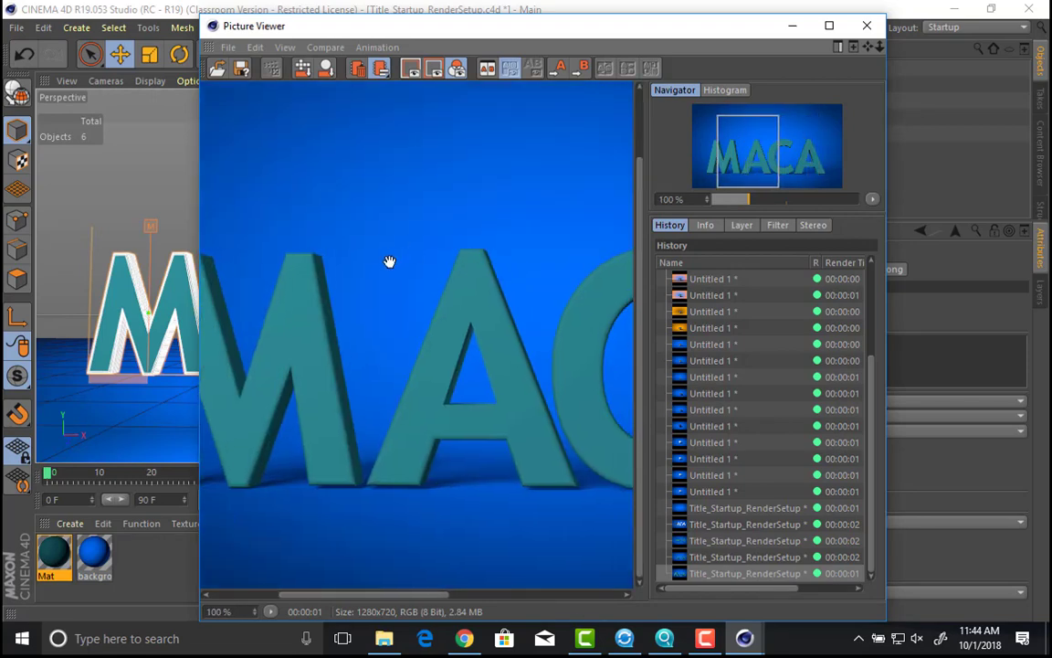
pyautogui.moveTo(297, 315); pyautogui.dragTo(345, 315)
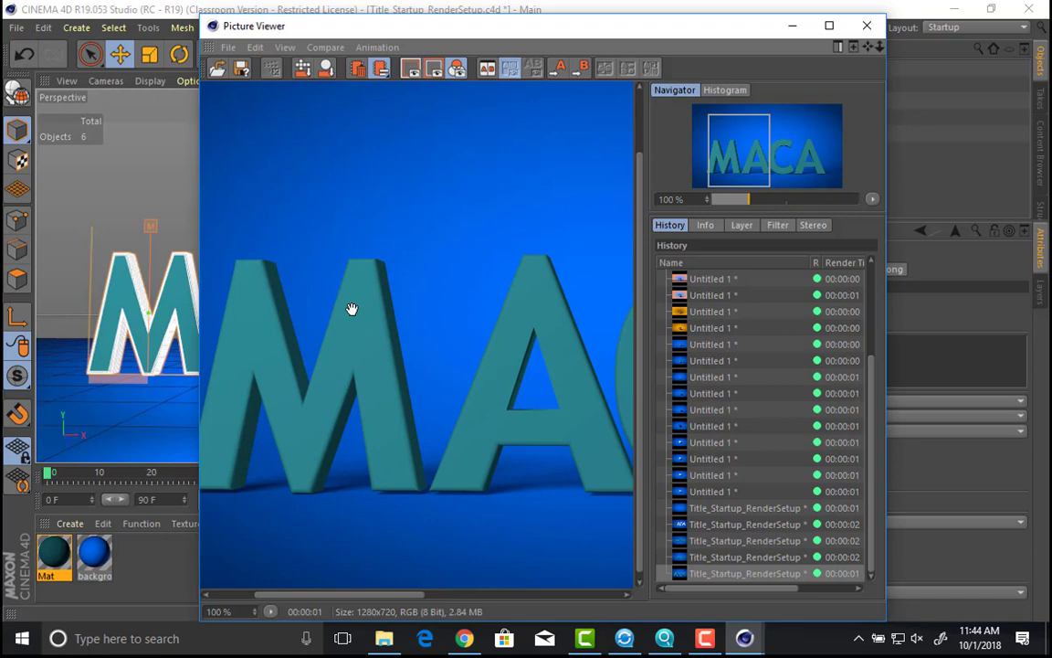
pyautogui.moveTo(457, 419); pyautogui.dragTo(359, 487)
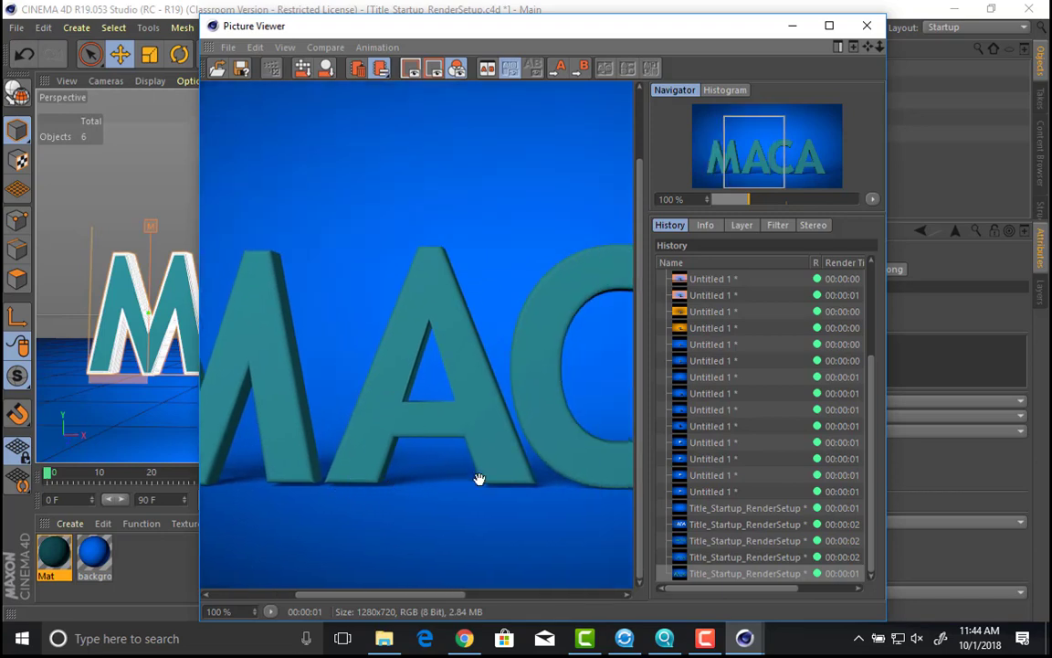
pyautogui.moveTo(479, 479); pyautogui.dragTo(435, 439)
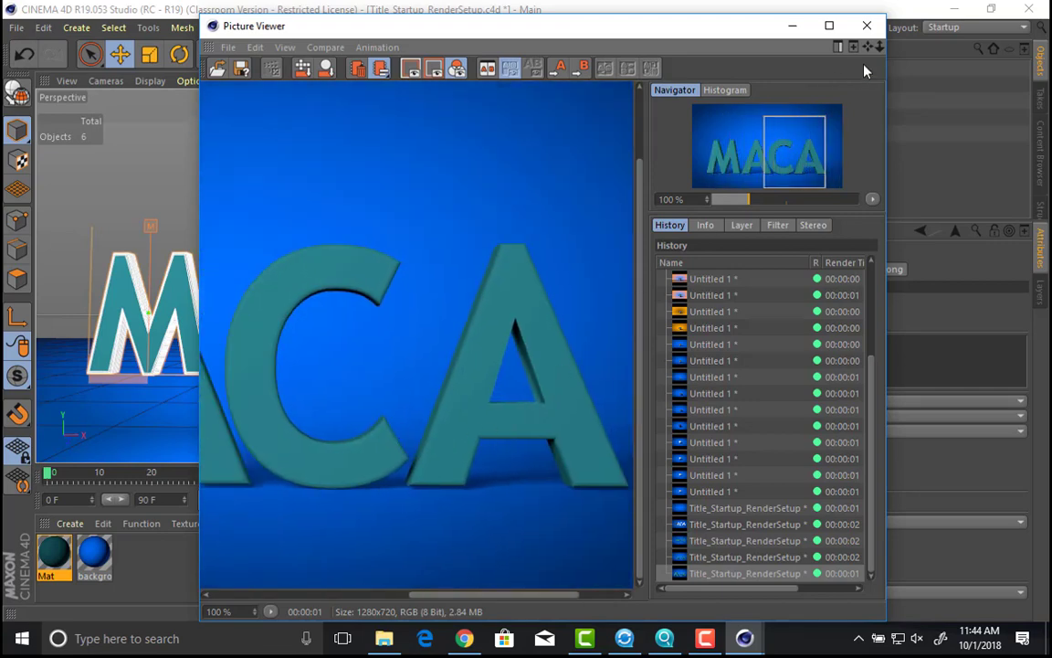
pyautogui.click(867, 25)
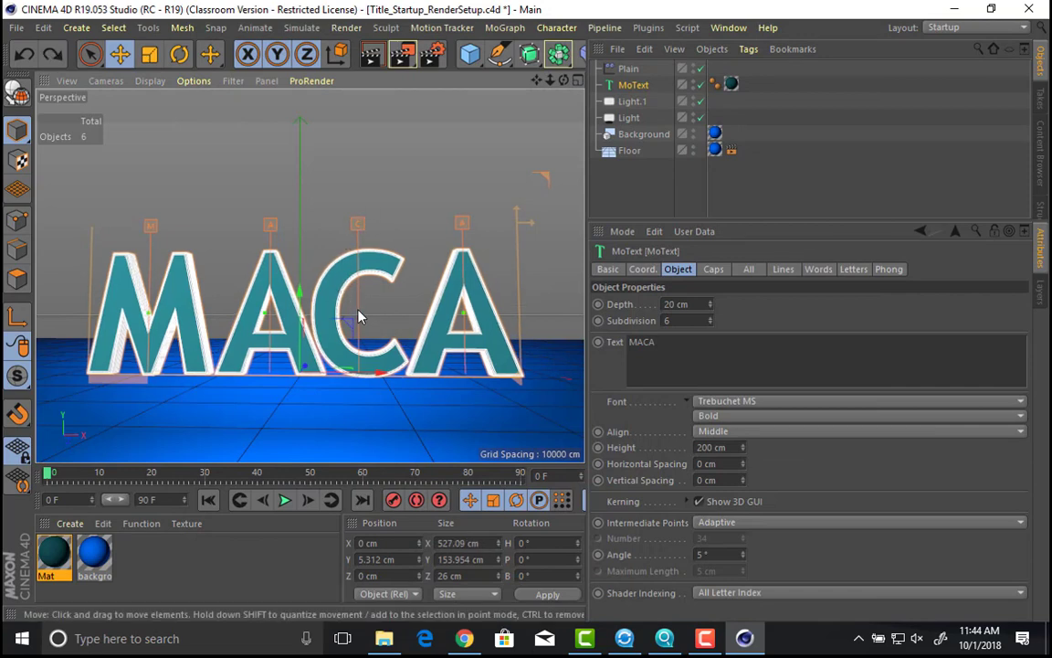
# Step: Try moving the title, expand the kerning settings, try a baseline shift on all letters, and undo both changes
pyautogui.moveTo(359, 313); pyautogui.dragTo(365, 274)
pyautogui.hotkey('ctrl', 'z')
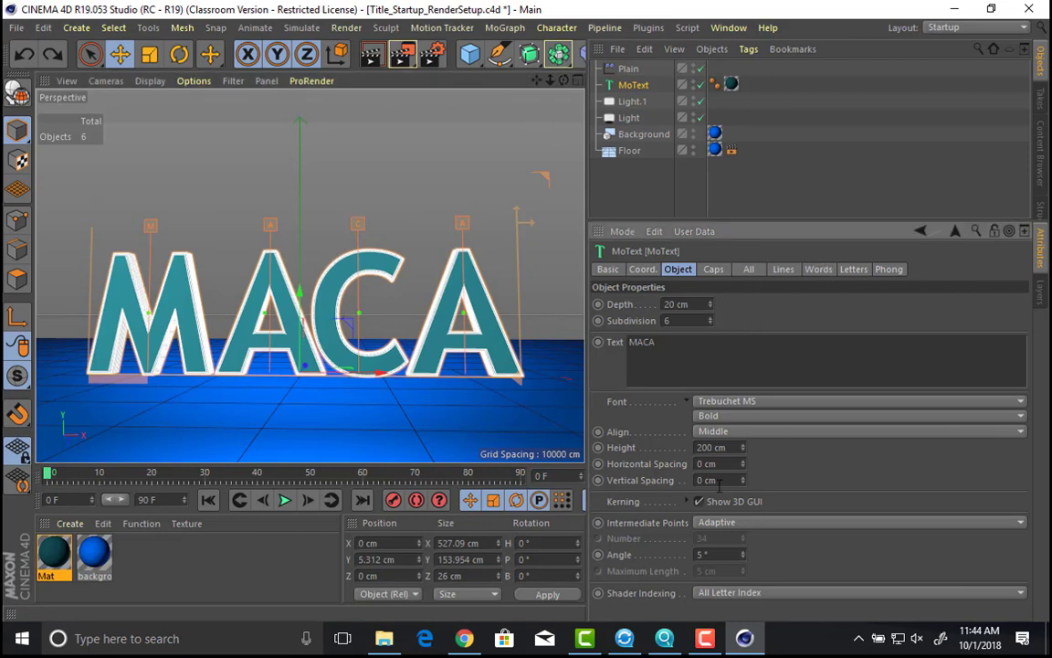
pyautogui.click(696, 502)
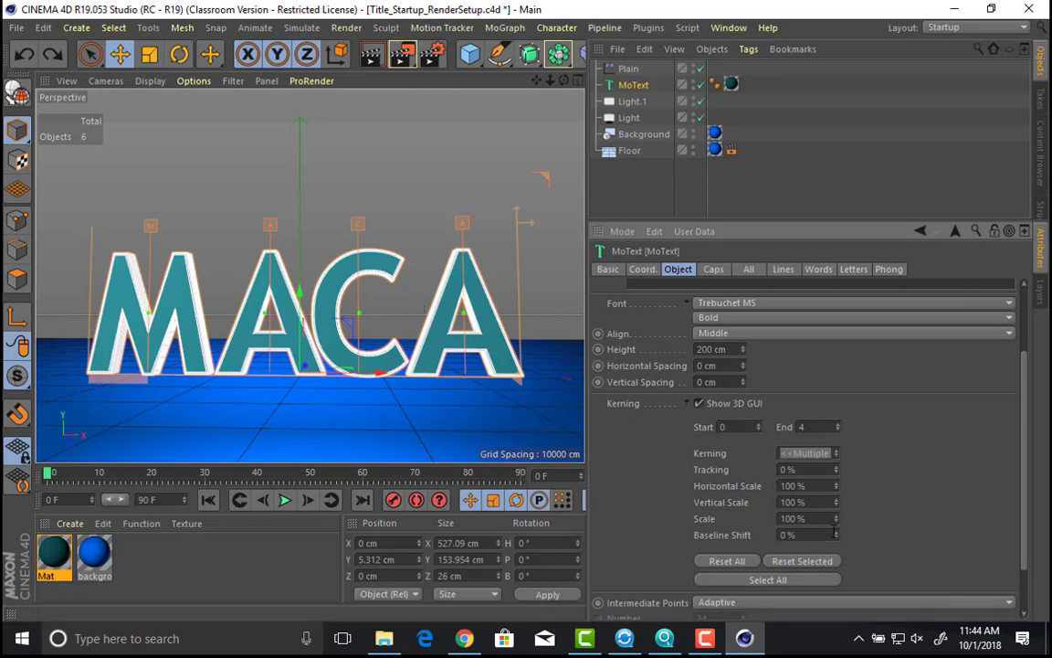
pyautogui.moveTo(837, 535); pyautogui.dragTo(836, 484)
pyautogui.hotkey('ctrl', 'z')
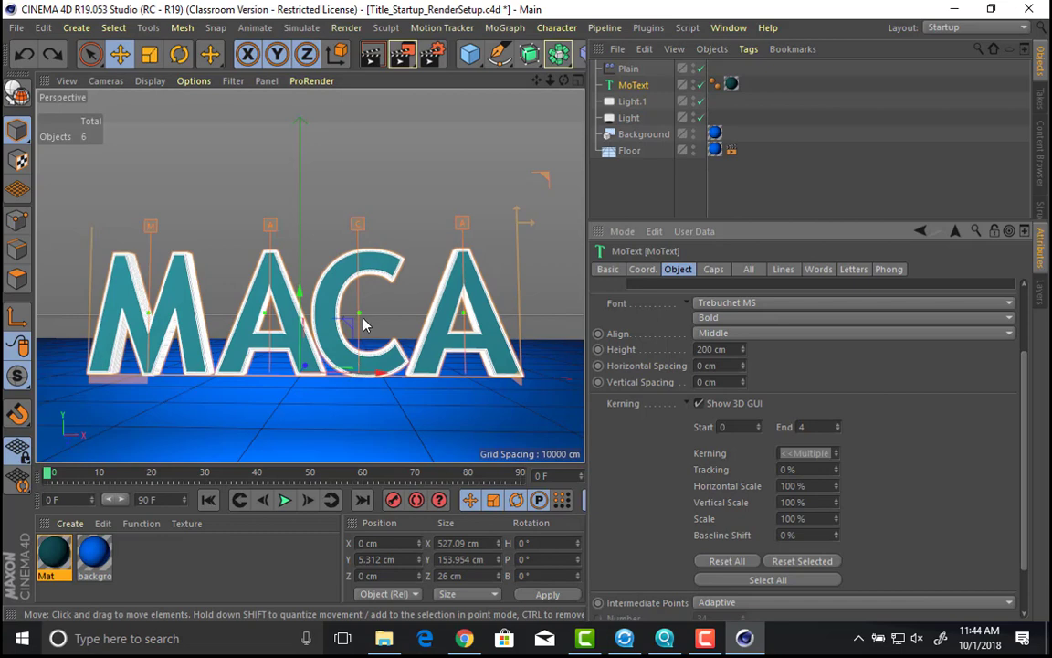
# Step: Set a 20% baseline shift on the letter C only, and lower the title to a Y position of about 3.3 cm
pyautogui.click(358, 224)
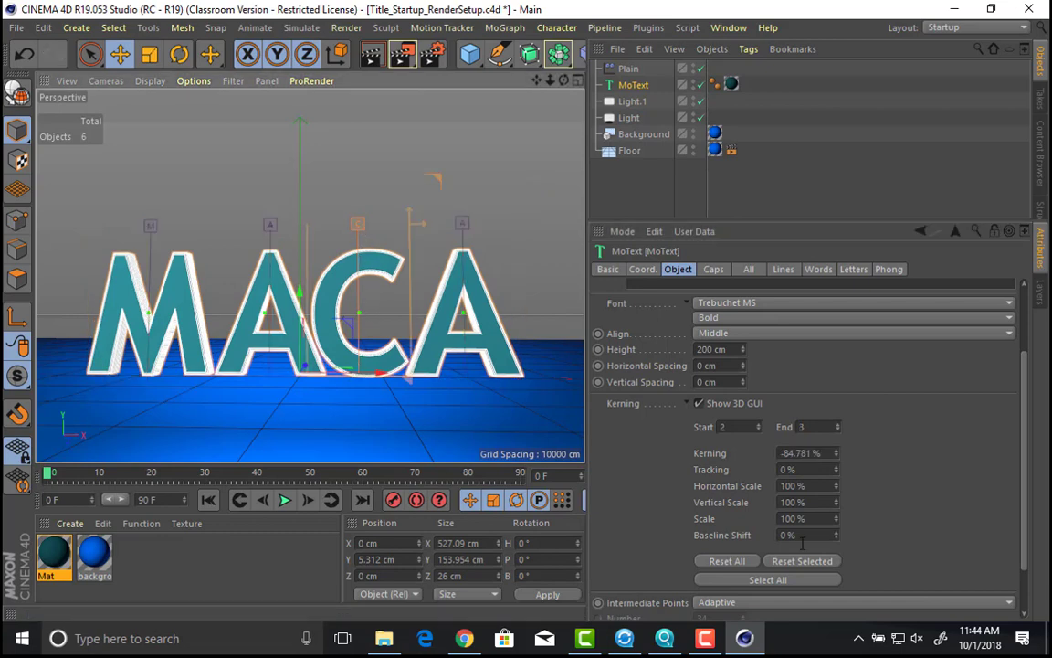
pyautogui.moveTo(837, 536)
pyautogui.mouseDown()
pyautogui.moveTo(837, 510)
pyautogui.moveTo(837, 528)
pyautogui.mouseUp()
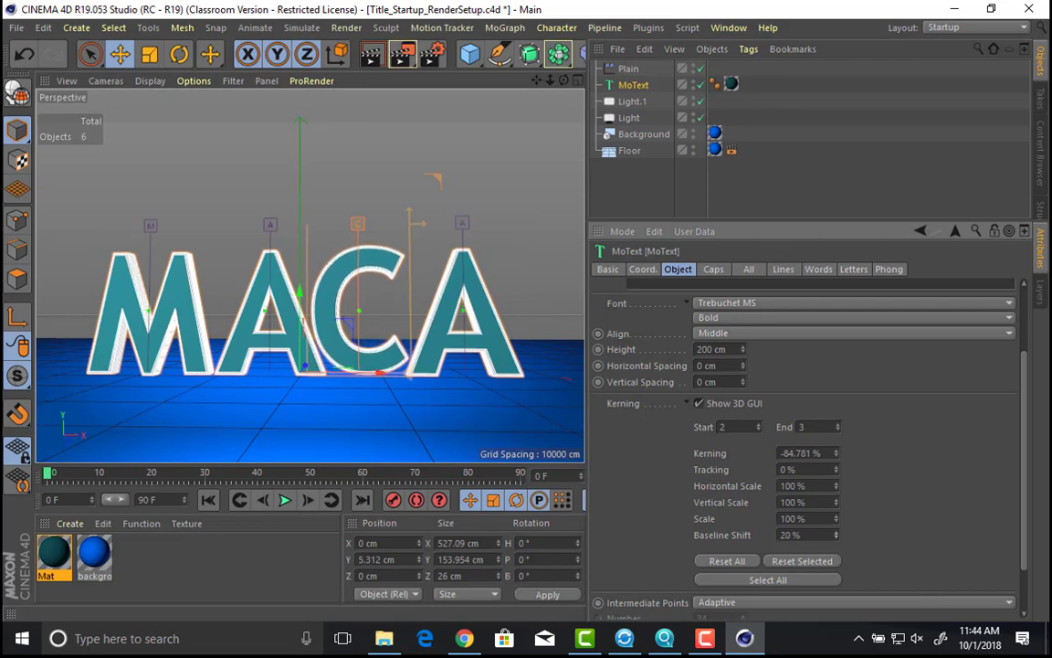
pyautogui.keyDown('alt'); pyautogui.moveTo(422, 355); pyautogui.dragTo(407, 335); pyautogui.keyUp('alt')
pyautogui.moveTo(305, 293); pyautogui.dragTo(277, 287)
pyautogui.keyDown('alt'); pyautogui.moveTo(382, 313); pyautogui.dragTo(348, 324); pyautogui.keyUp('alt')
# Step: Render the title to the Picture Viewer again and check how the letters meet the floor
pyautogui.hotkey('shift', 'r')
pyautogui.scroll(-2, 506, 370)
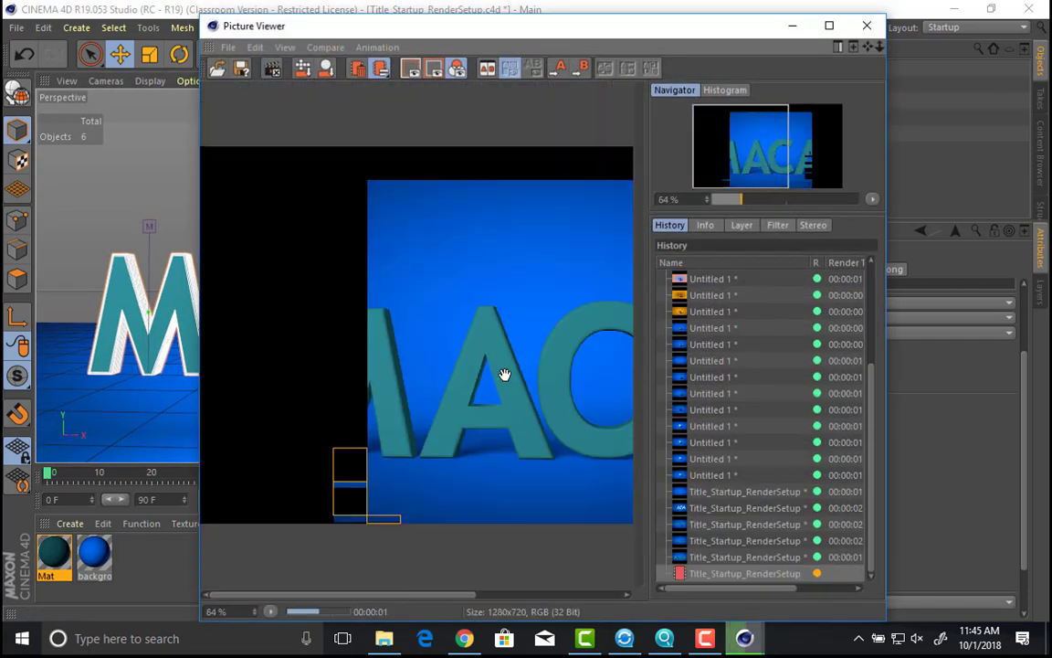
pyautogui.moveTo(514, 416); pyautogui.dragTo(457, 398)
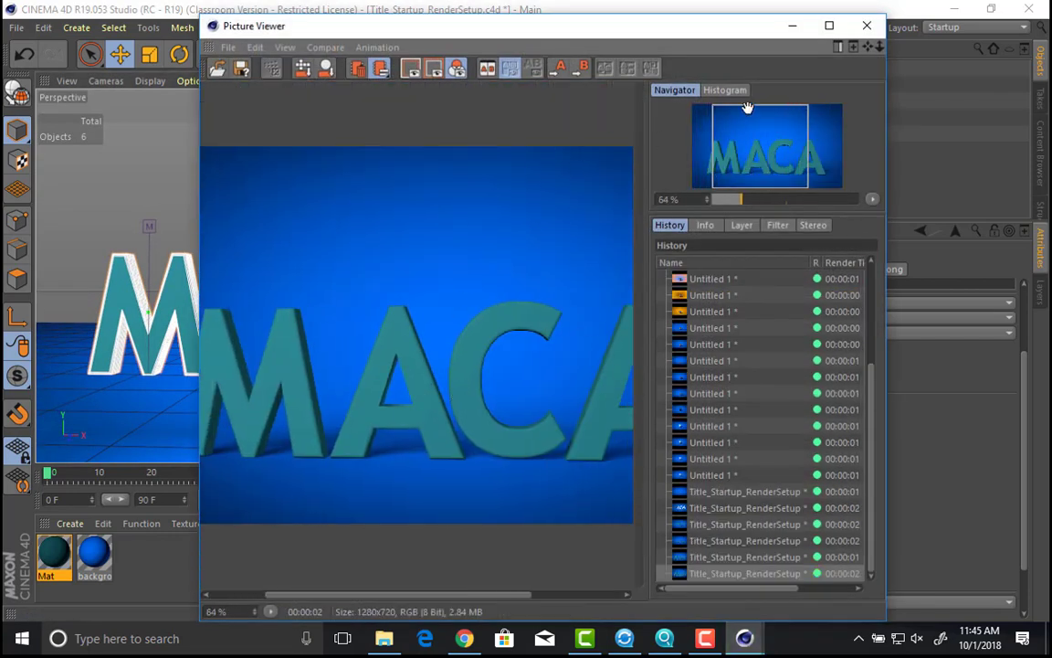
pyautogui.click(867, 26)
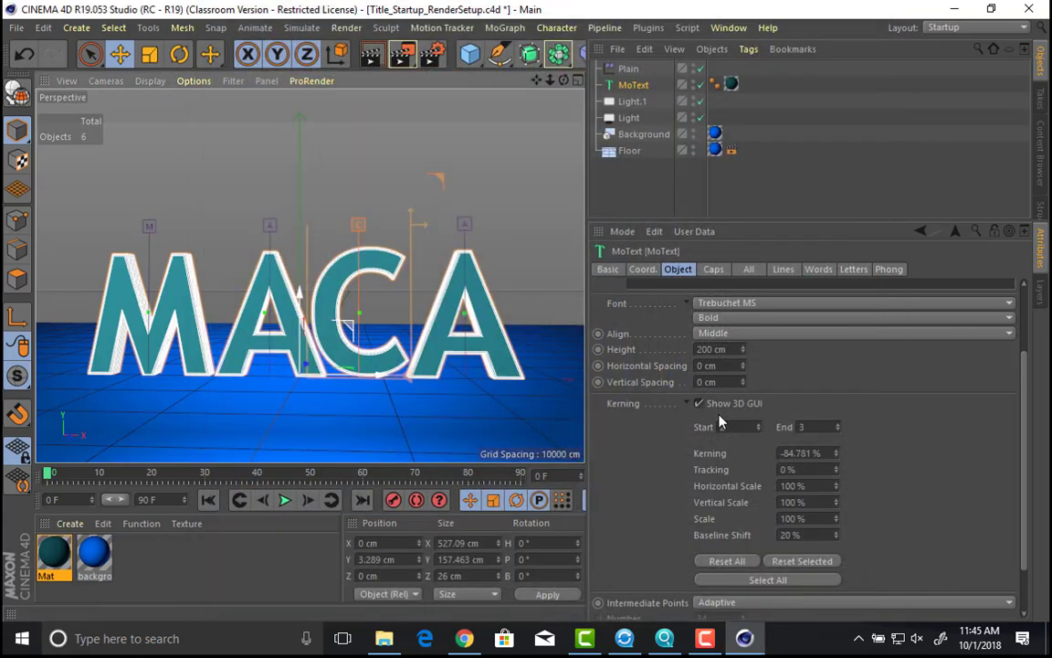
# Step: Set the letter C's baseline shift to 10% and render the title to the Picture Viewer to check it
pyautogui.moveTo(804, 536); pyautogui.dragTo(712, 521)
pyautogui.write('10')
pyautogui.press('Return')
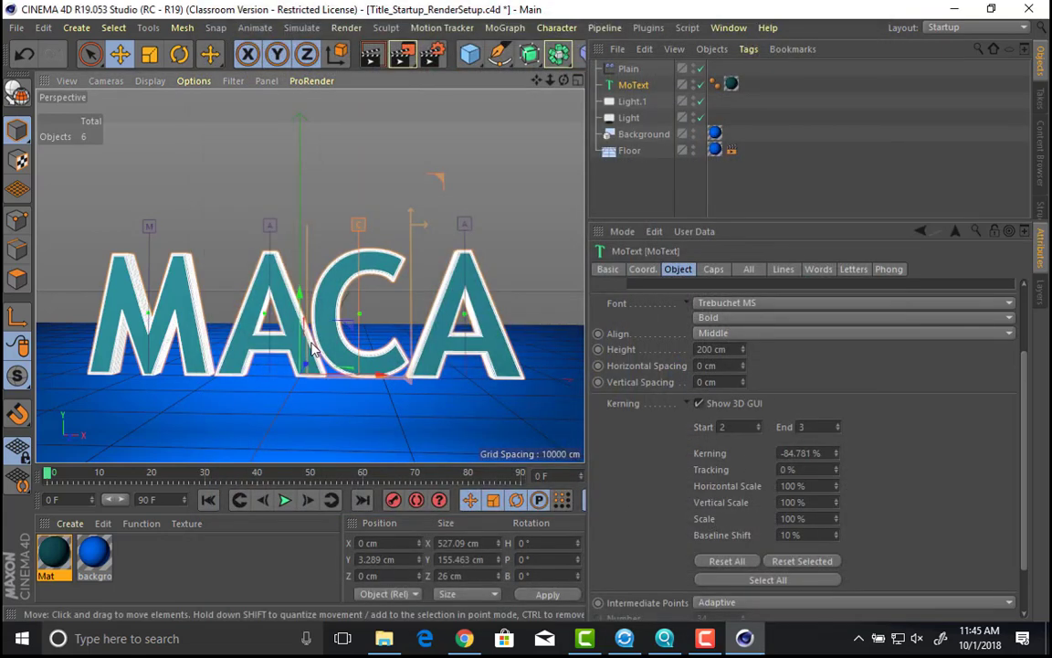
pyautogui.hotkey('shift', 'r')
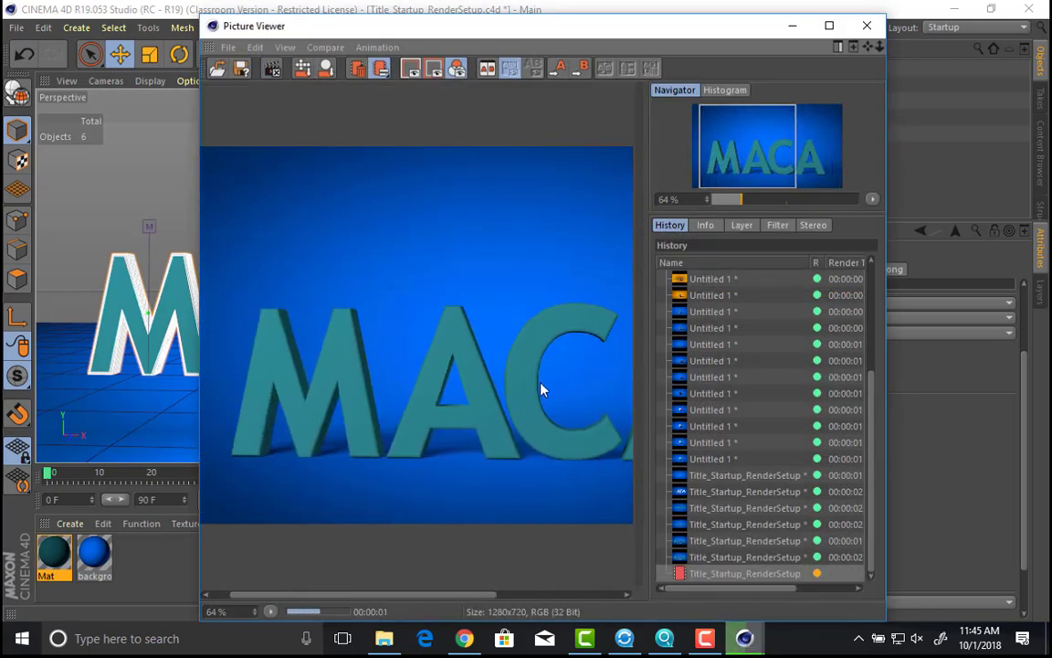
pyautogui.click(865, 29)
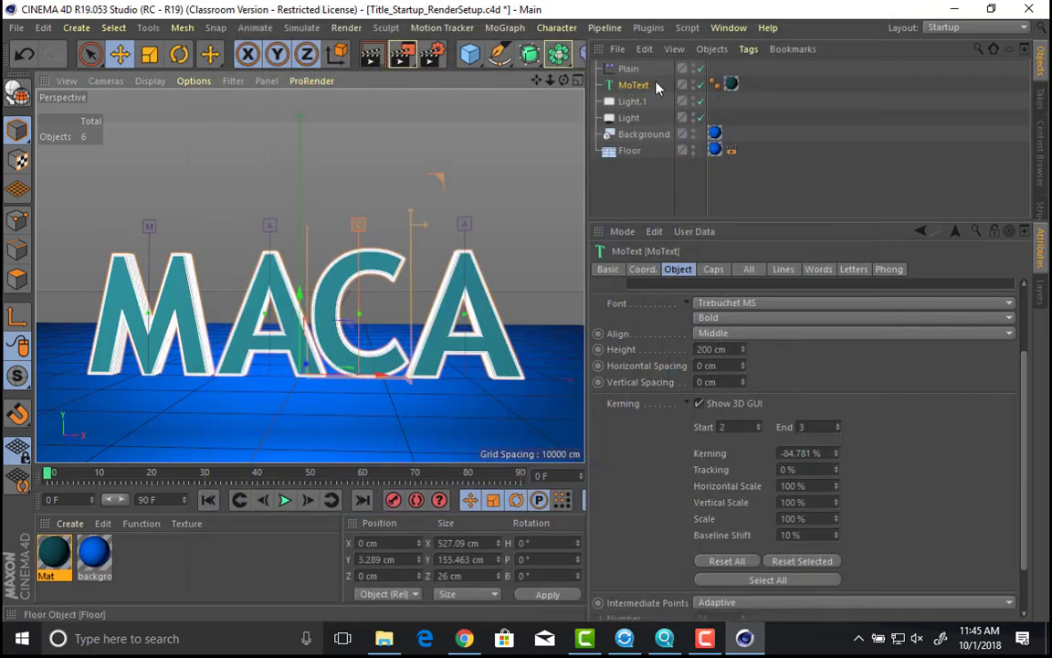
# Step: Move the Plain effector to the far side of the title, at about X -612 cm and Y 128 cm
pyautogui.click(630, 71)
pyautogui.scroll(-6, 471, 175)
pyautogui.keyDown('alt'); pyautogui.moveTo(378, 276); pyautogui.dragTo(382, 288, button='middle'); pyautogui.keyUp('alt')
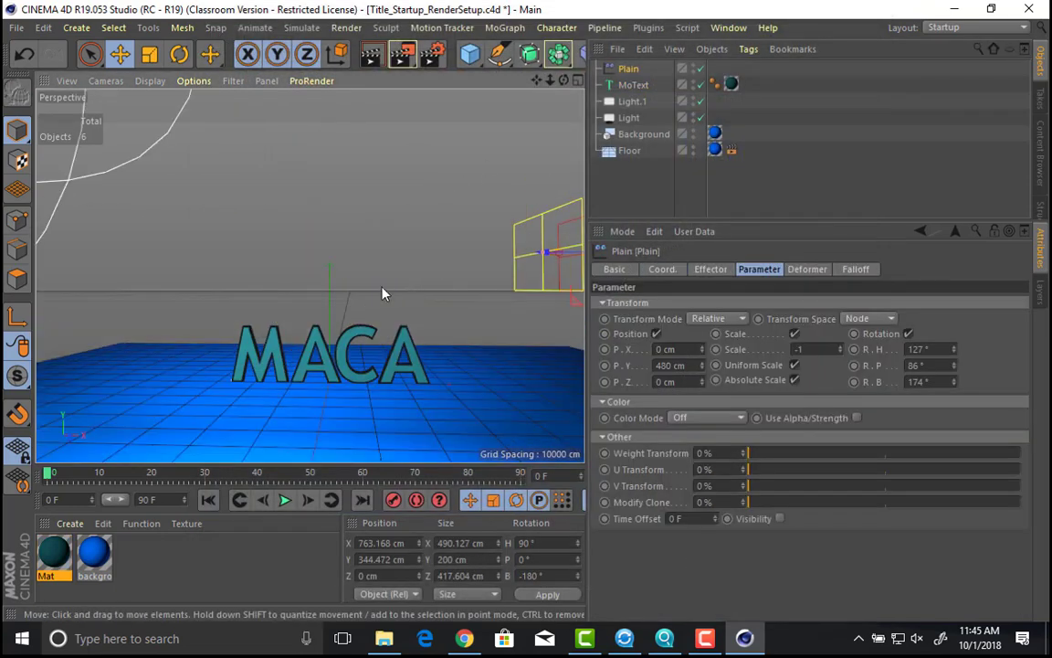
pyautogui.keyDown('alt'); pyautogui.moveTo(382, 288); pyautogui.dragTo(335, 297, button='right'); pyautogui.keyUp('alt')
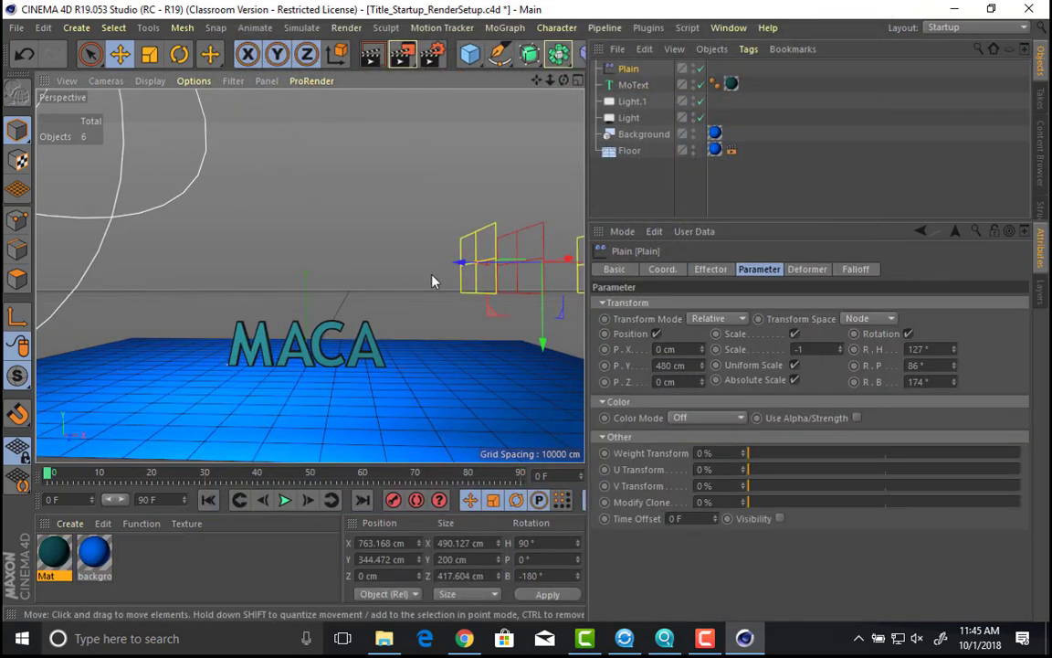
pyautogui.moveTo(460, 263); pyautogui.dragTo(44, 208)
pyautogui.moveTo(128, 339); pyautogui.dragTo(134, 362)
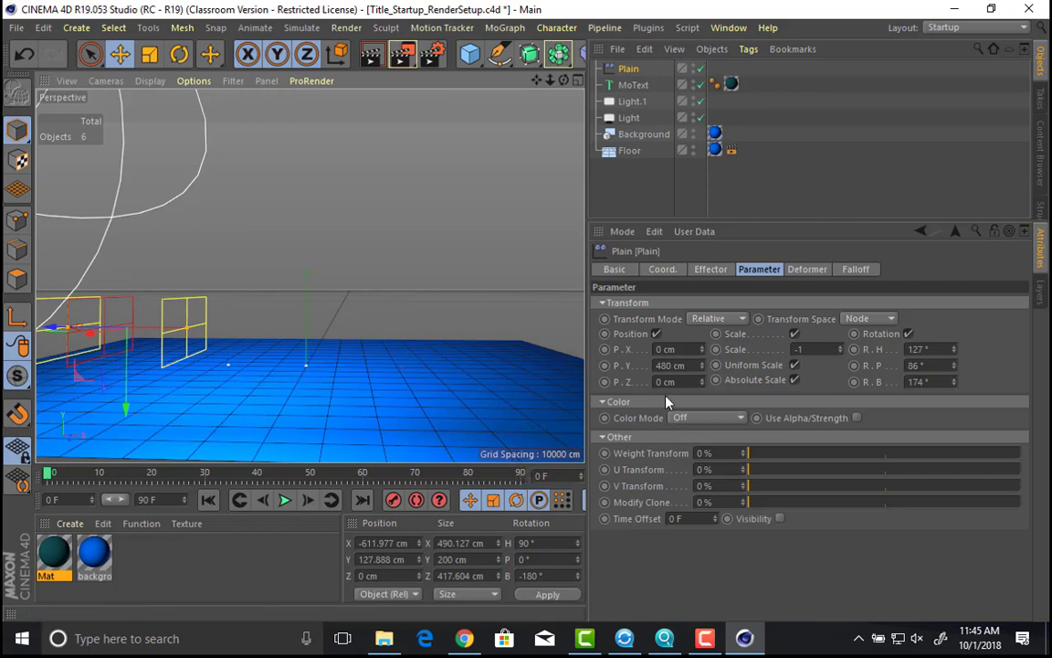
# Step: Try animating the effector with a keyframe on its transform parameter P.X at frame 0, moving it to about X 724 cm at frame 90, and playing back
pyautogui.click(605, 351)
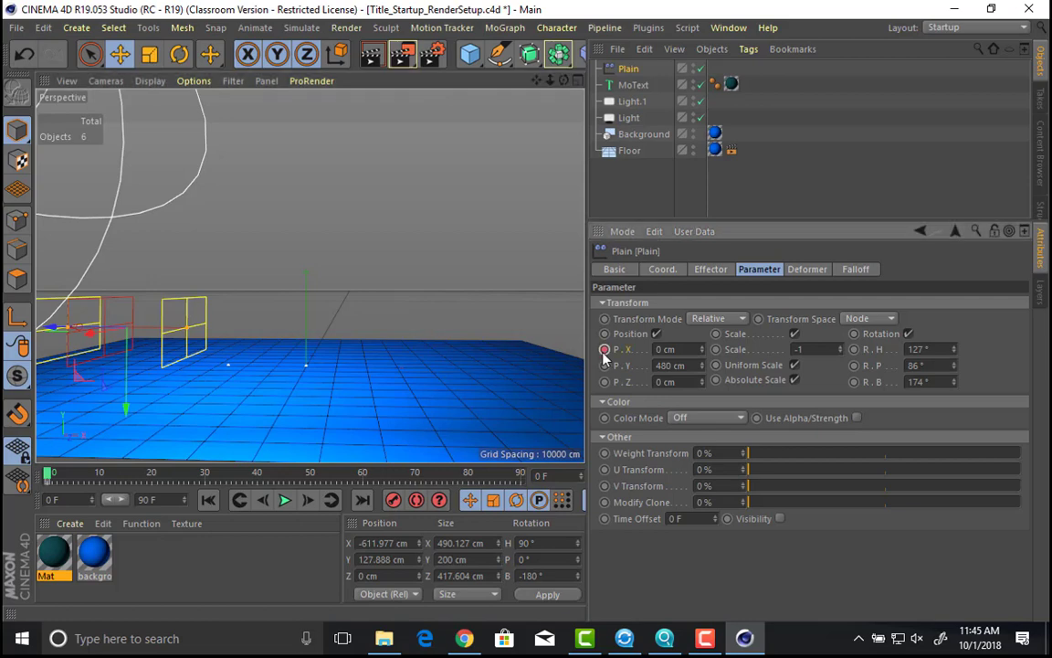
pyautogui.click(521, 474)
pyautogui.moveTo(80, 331); pyautogui.dragTo(507, 370)
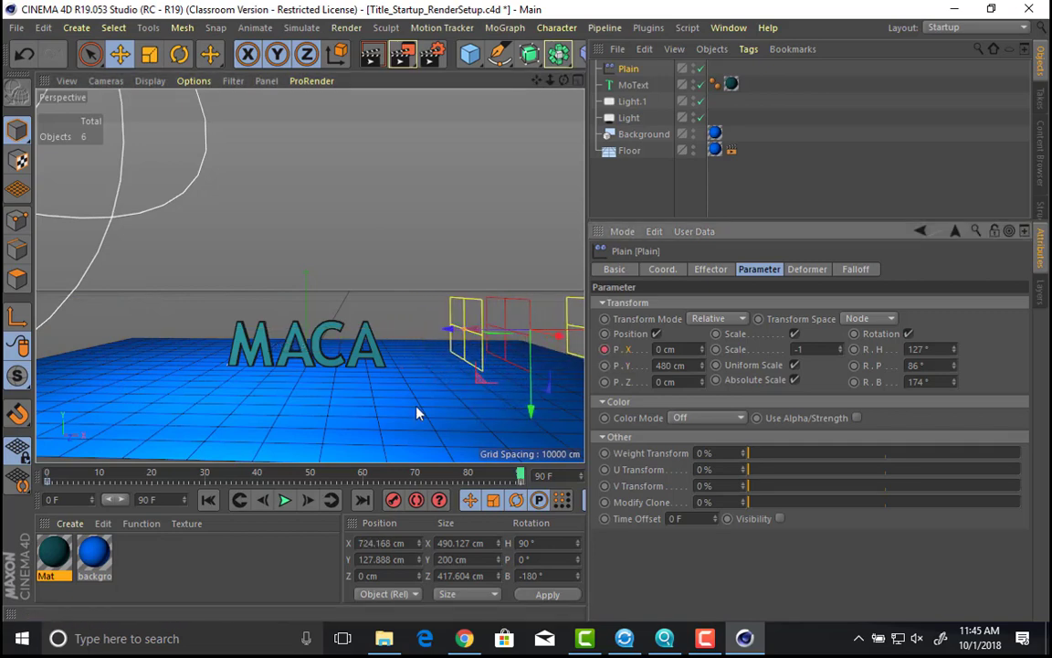
pyautogui.click(285, 500)
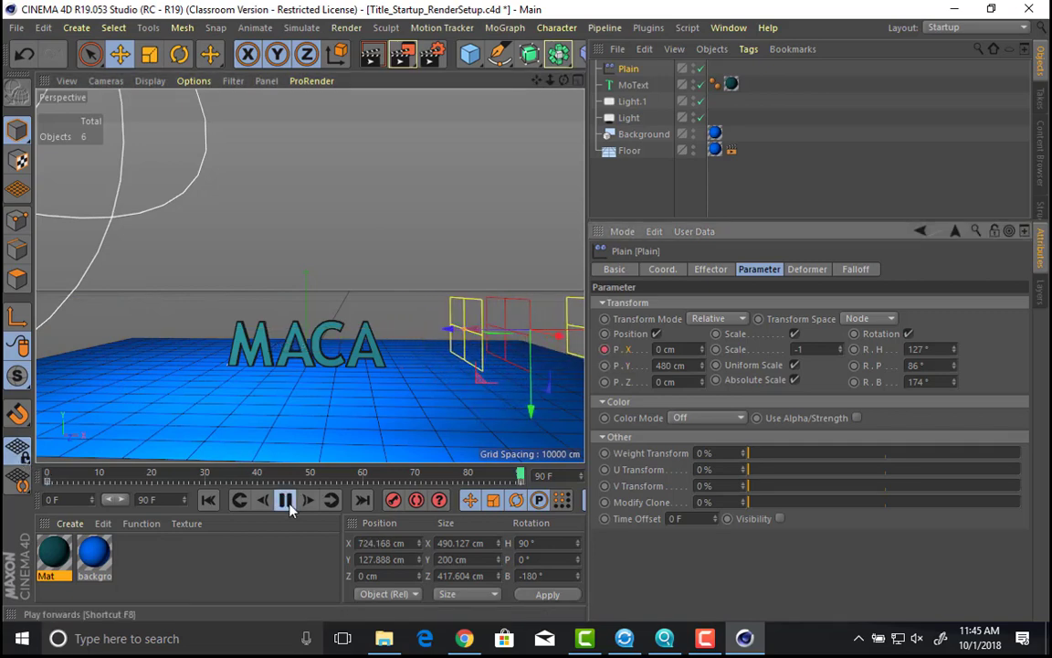
pyautogui.click(285, 500)
pyautogui.click(209, 499)
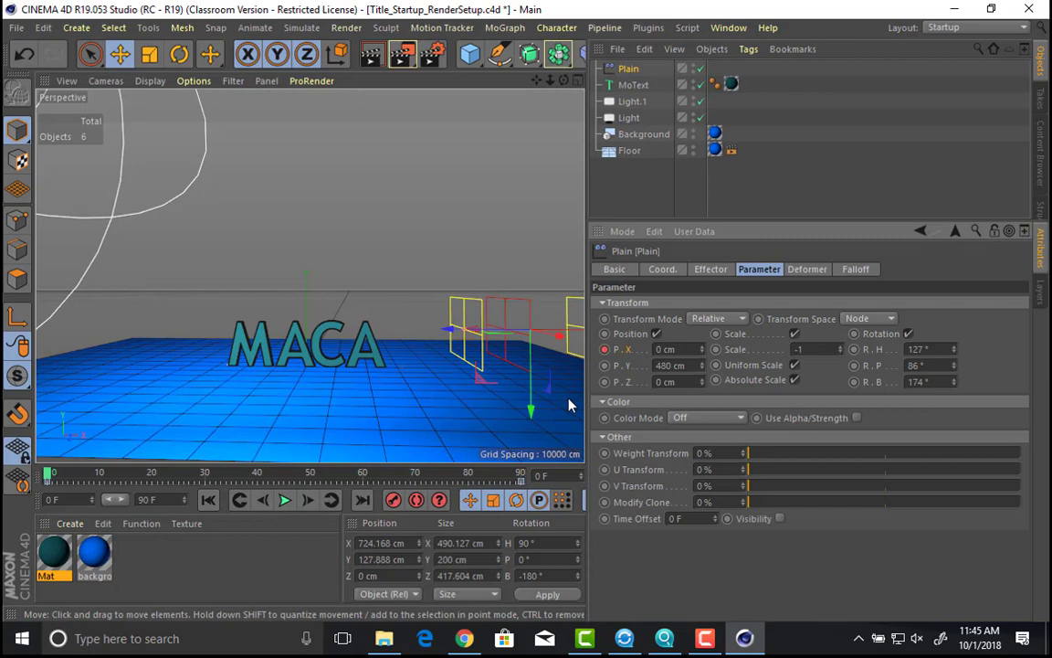
# Step: Move the Plain effector to about X -802 cm at frame 0 and show its coordinate settings
pyautogui.moveTo(451, 331); pyautogui.dragTo(102, 344)
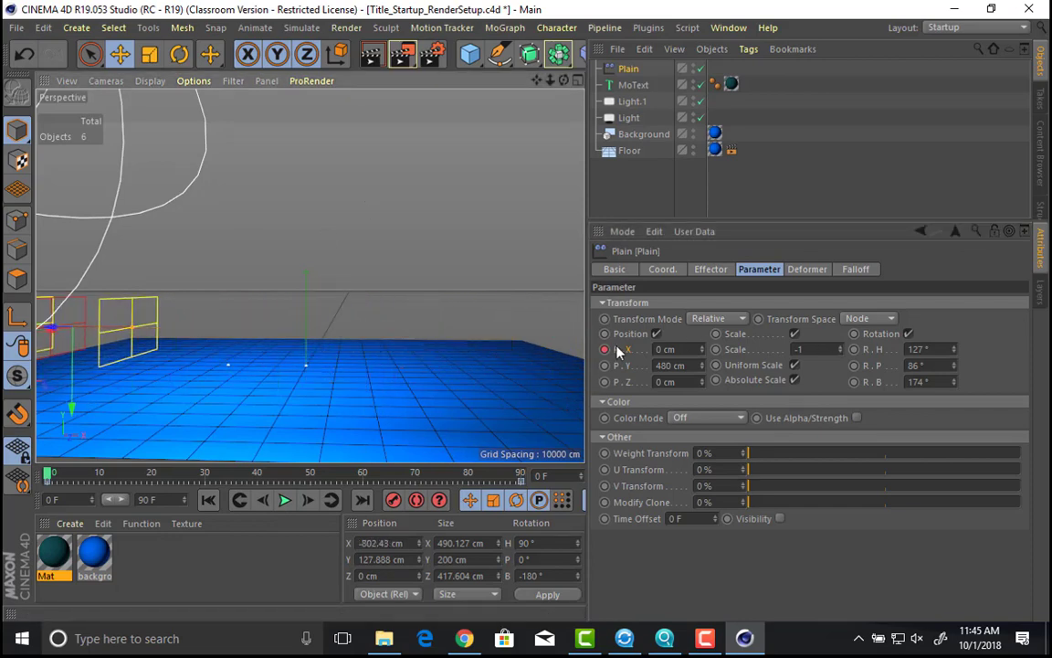
pyautogui.click(662, 268)
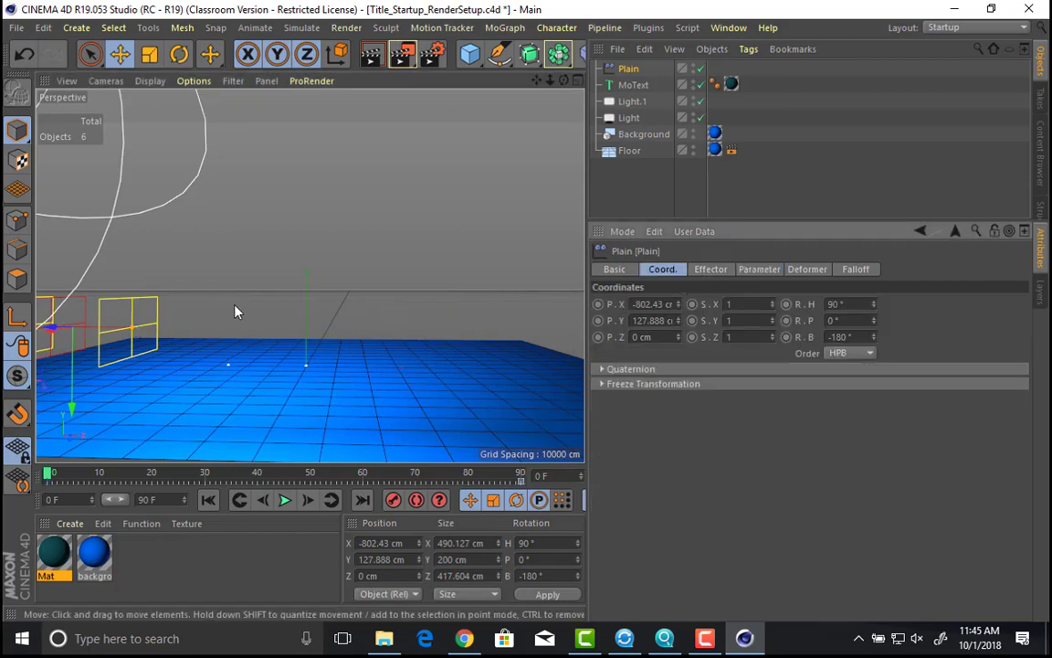
pyautogui.keyDown('alt'); pyautogui.moveTo(235, 306); pyautogui.dragTo(266, 335); pyautogui.keyUp('alt')
pyautogui.click(599, 337)
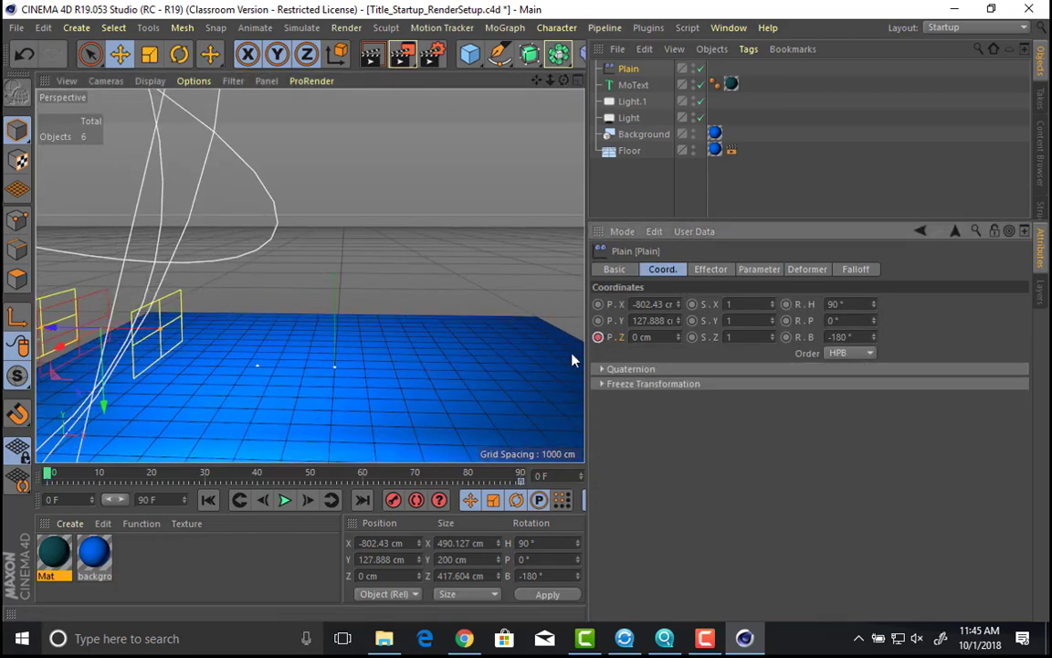
pyautogui.moveTo(61, 330); pyautogui.dragTo(147, 337)
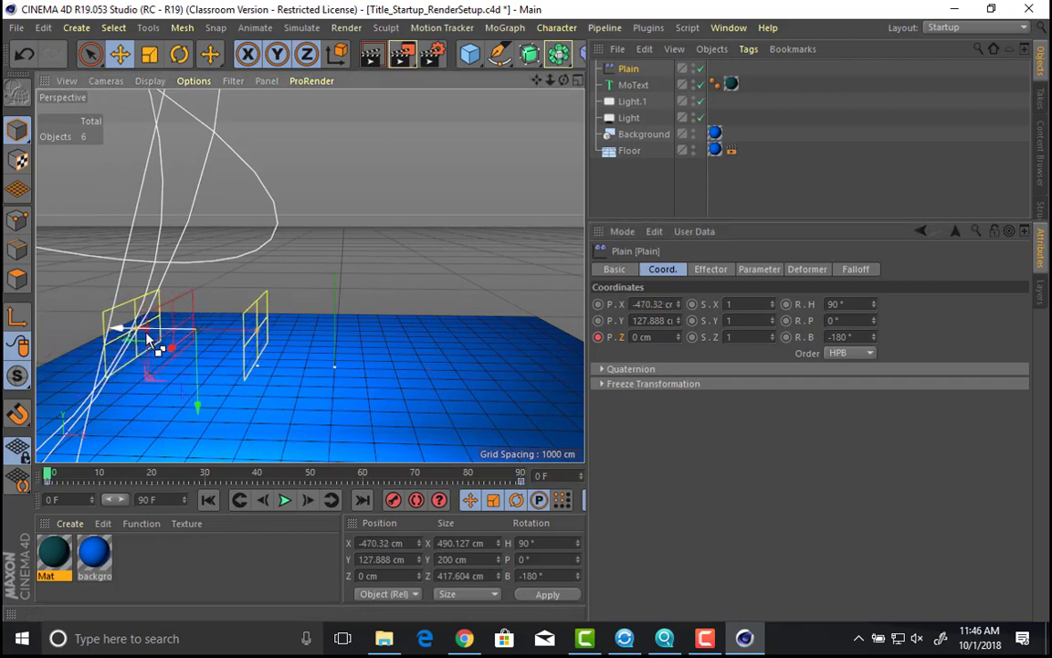
pyautogui.hotkey('ctrl', 'z')
# Step: Keyframe the Plain effector's X position at frame 0 and again at frame 90 after moving it to about X 737 cm
pyautogui.click(598, 304)
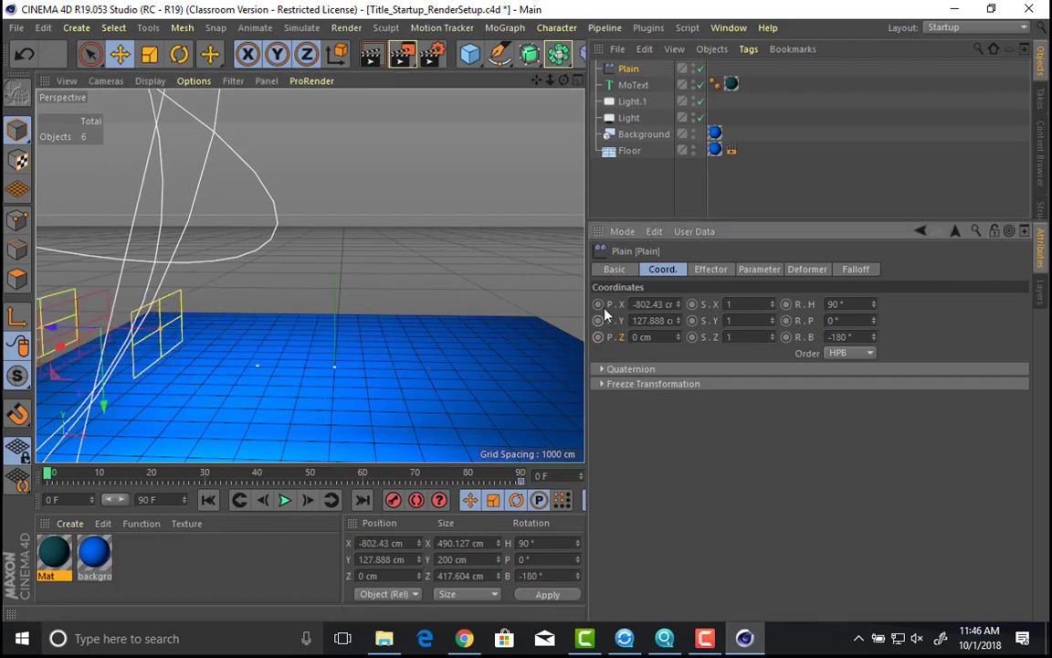
pyautogui.moveTo(254, 471); pyautogui.dragTo(521, 472)
pyautogui.moveTo(55, 331); pyautogui.dragTo(527, 343)
pyautogui.click(599, 305)
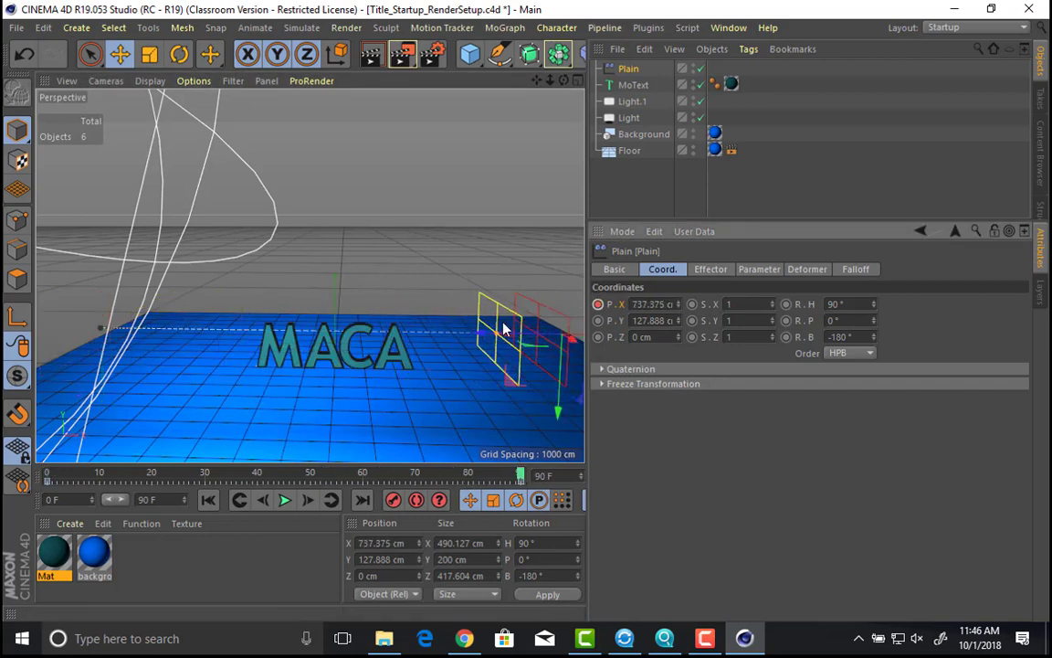
# Step: Play back and scrub the animation to examine at which frames the letters appear as the effector passes them
pyautogui.keyDown('alt'); pyautogui.moveTo(503, 329); pyautogui.dragTo(449, 332, button='middle'); pyautogui.keyUp('alt')
pyautogui.click(285, 500)
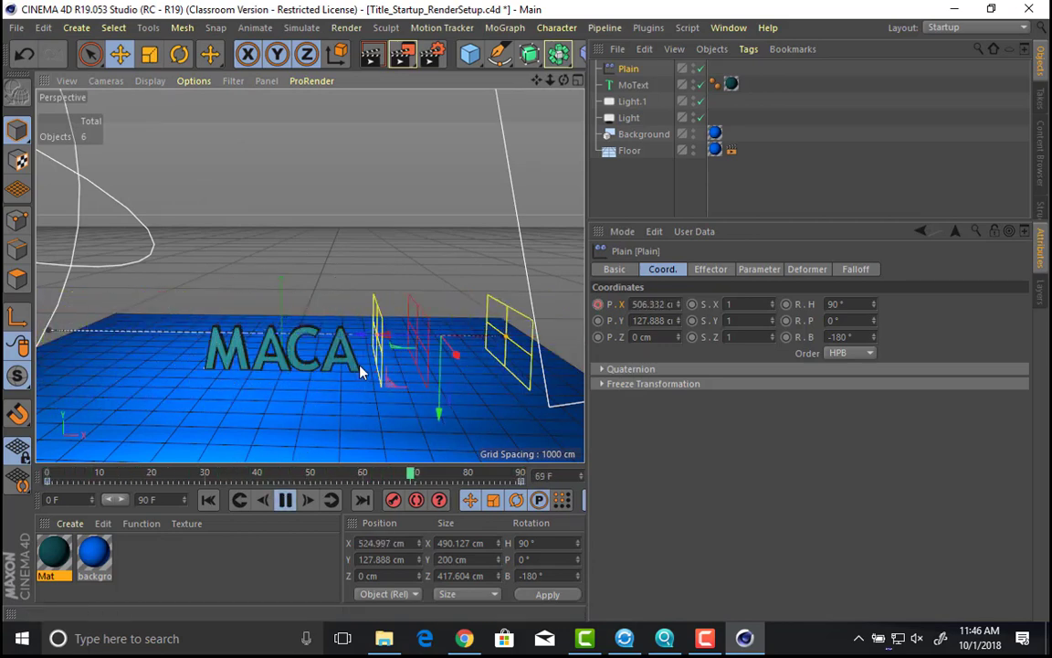
pyautogui.keyDown('alt'); pyautogui.moveTo(296, 311); pyautogui.dragTo(339, 290); pyautogui.keyUp('alt')
pyautogui.scroll(3, 338, 293)
pyautogui.keyDown('alt'); pyautogui.moveTo(338, 322); pyautogui.dragTo(366, 260, button='middle'); pyautogui.keyUp('alt')
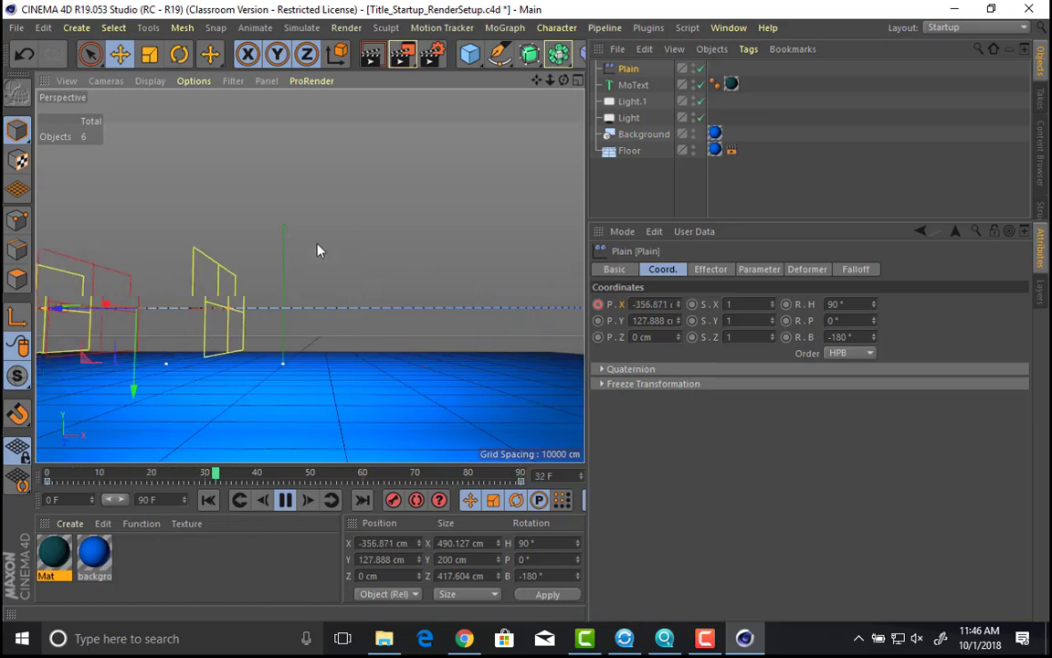
pyautogui.click(285, 500)
pyautogui.moveTo(128, 474); pyautogui.dragTo(233, 483)
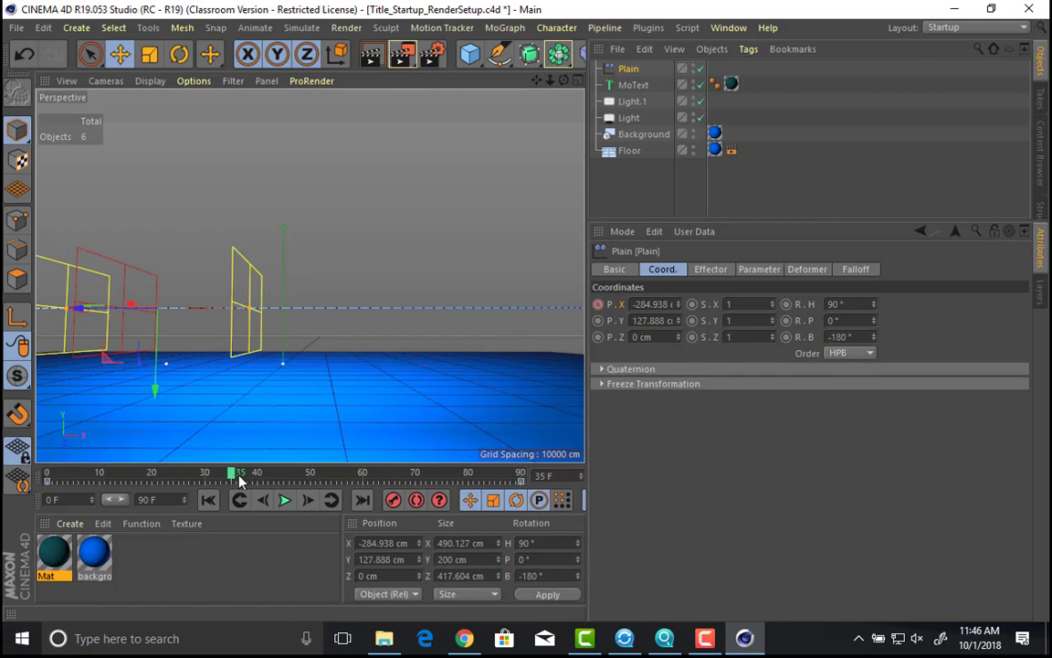
pyautogui.moveTo(239, 481); pyautogui.dragTo(264, 484)
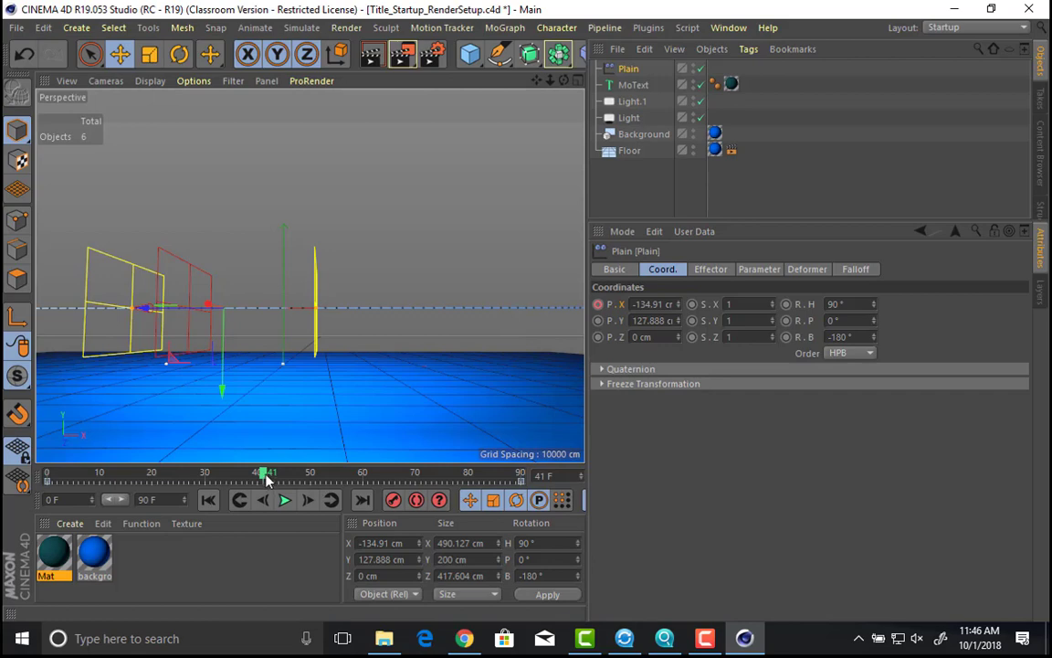
pyautogui.moveTo(267, 482); pyautogui.dragTo(388, 484)
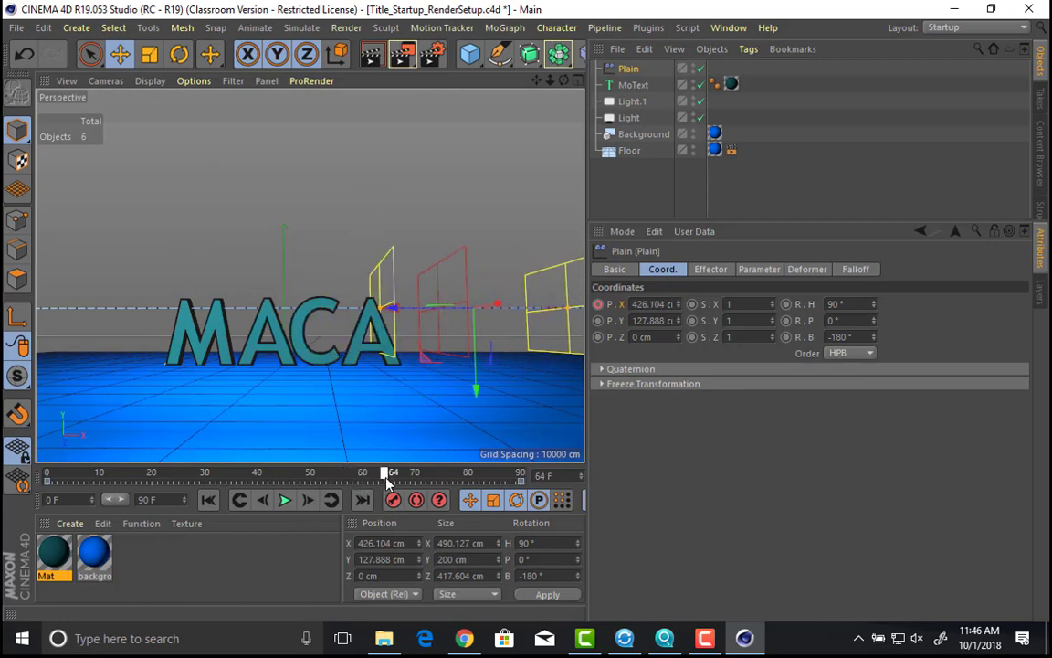
pyautogui.moveTo(387, 482); pyautogui.dragTo(265, 472)
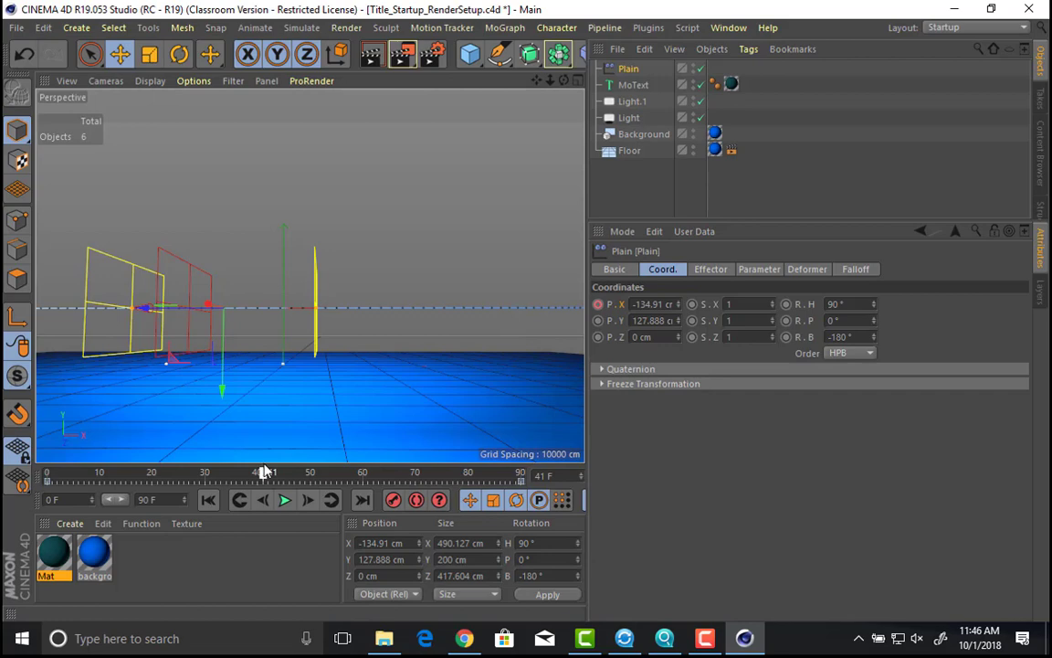
pyautogui.moveTo(263, 472); pyautogui.dragTo(47, 472)
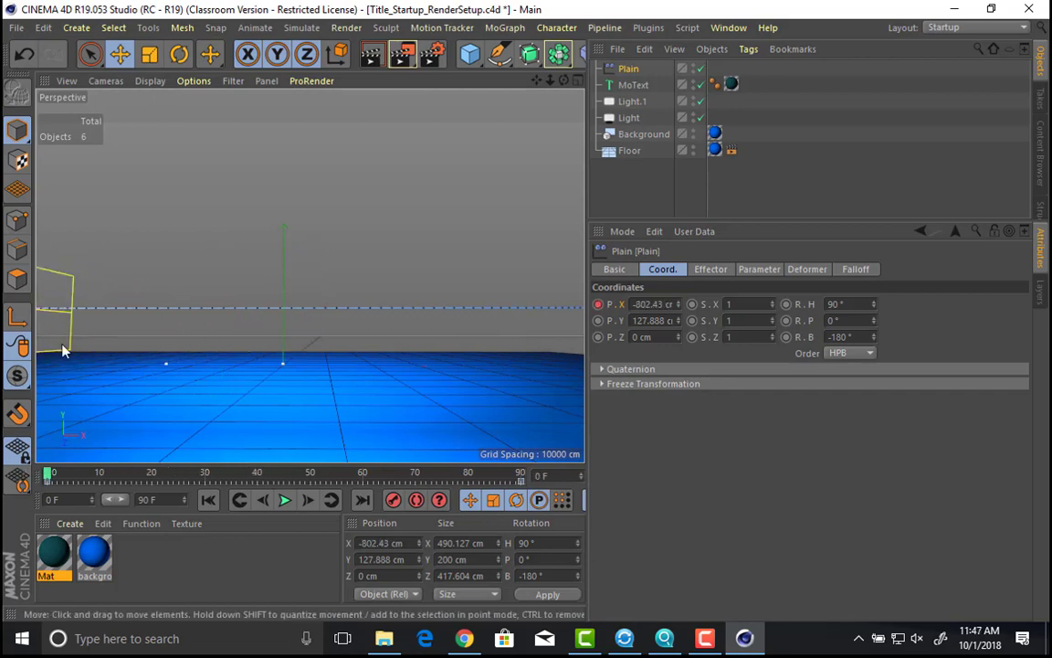
# Step: Move the Plain effector closer to the title at frame 0, to about X -148 cm, and update its X position keyframe
pyautogui.scroll(-3, 98, 370)
pyautogui.keyDown('alt'); pyautogui.moveTo(66, 336); pyautogui.dragTo(143, 370, button='middle'); pyautogui.keyUp('alt')
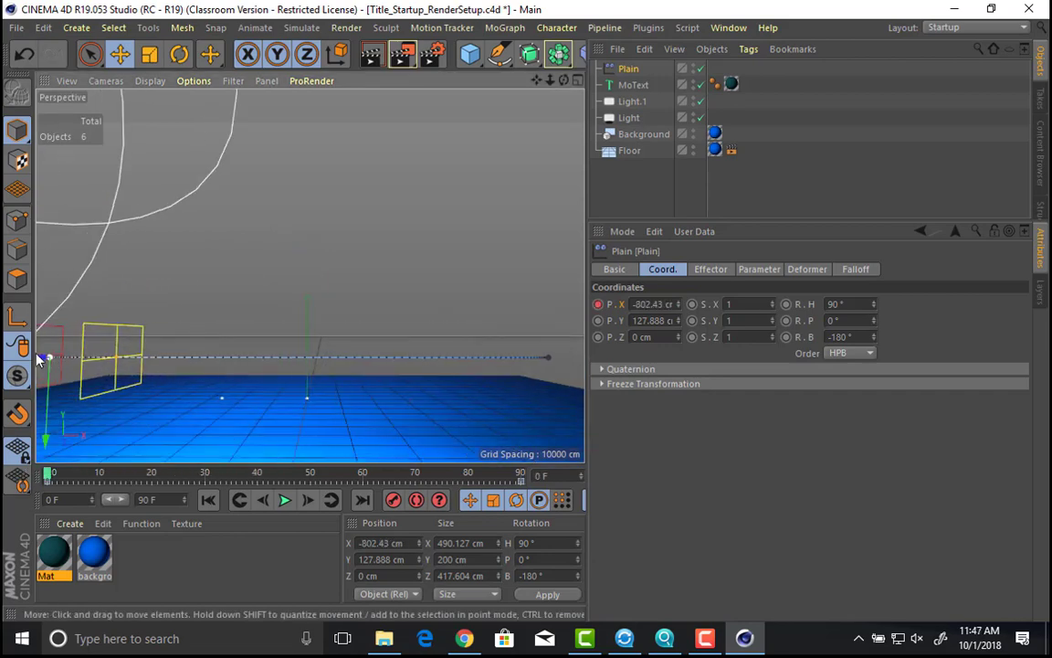
pyautogui.keyDown('alt'); pyautogui.moveTo(71, 345); pyautogui.dragTo(69, 462); pyautogui.keyUp('alt')
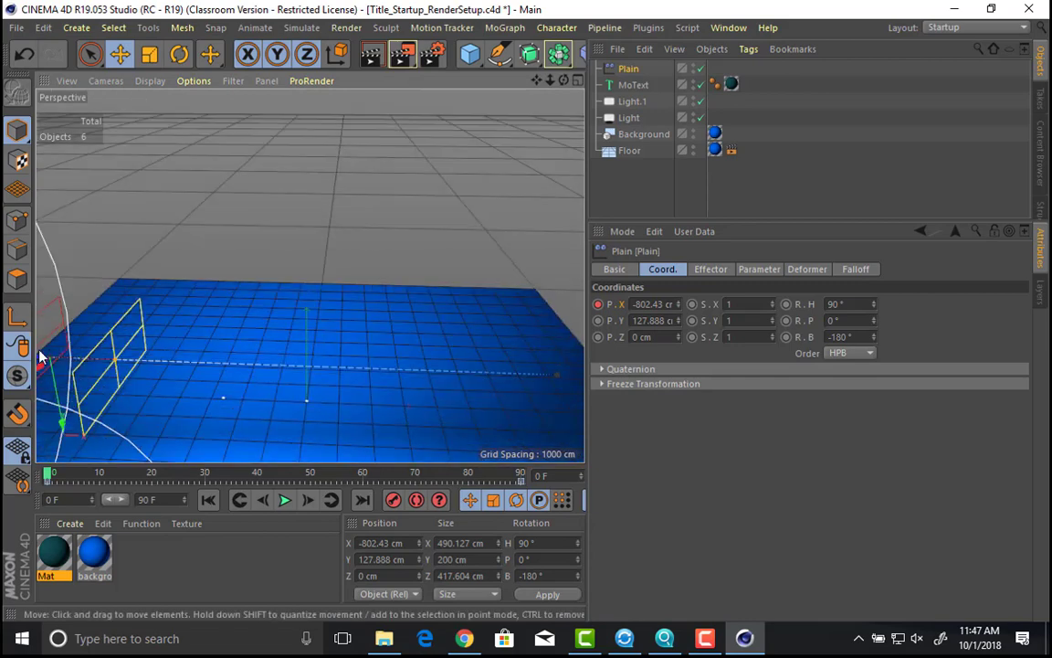
pyautogui.moveTo(49, 360); pyautogui.dragTo(248, 378)
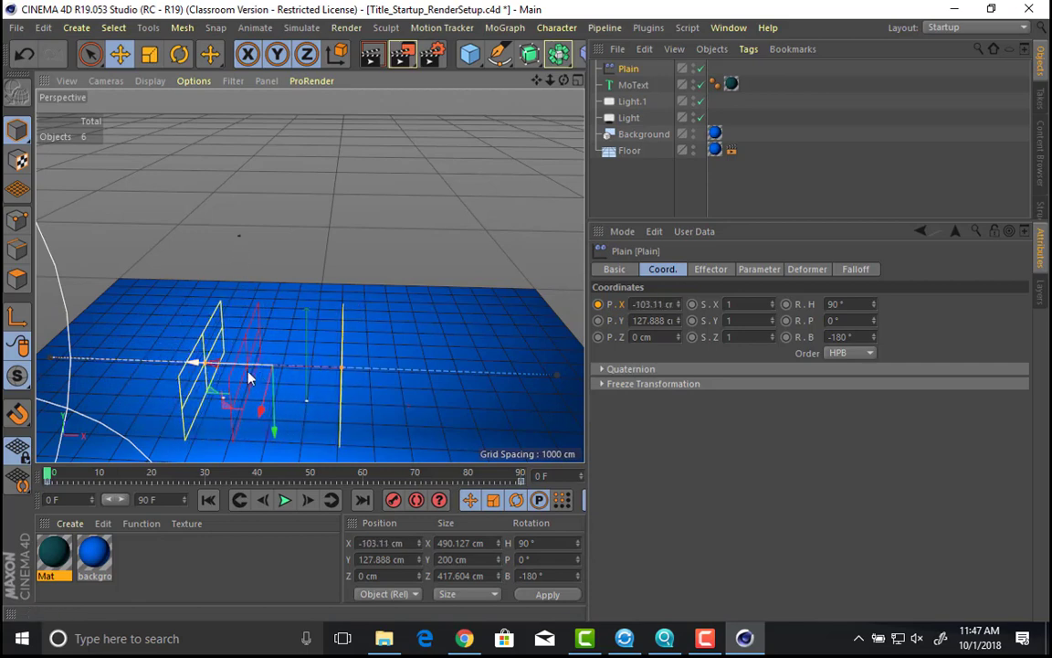
pyautogui.keyDown('alt'); pyautogui.moveTo(245, 336); pyautogui.dragTo(254, 307); pyautogui.keyUp('alt')
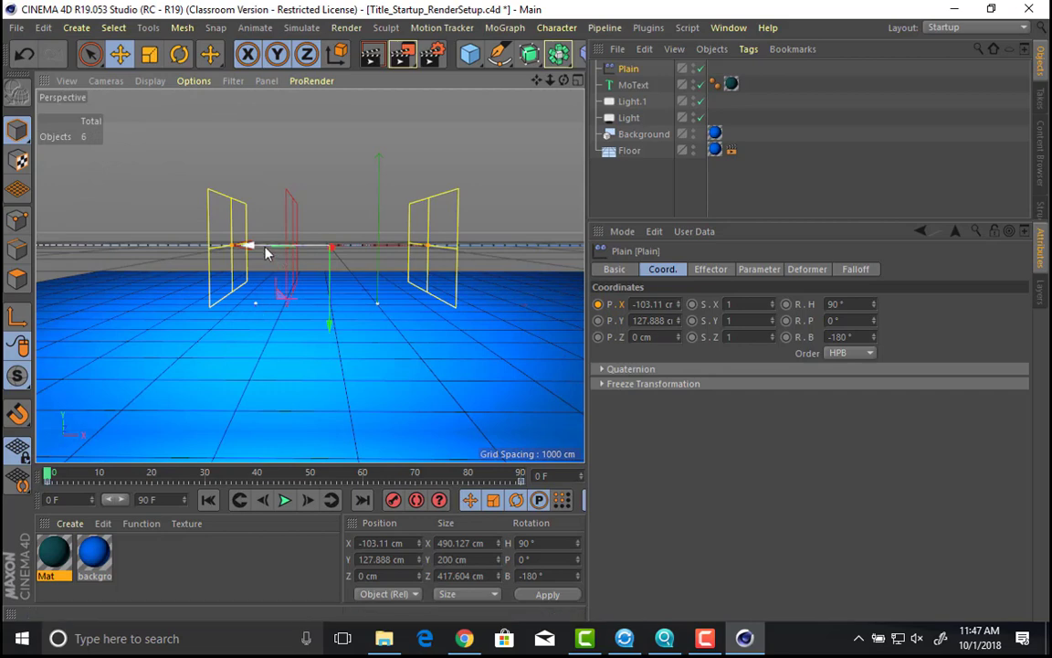
pyautogui.moveTo(274, 250); pyautogui.dragTo(245, 250)
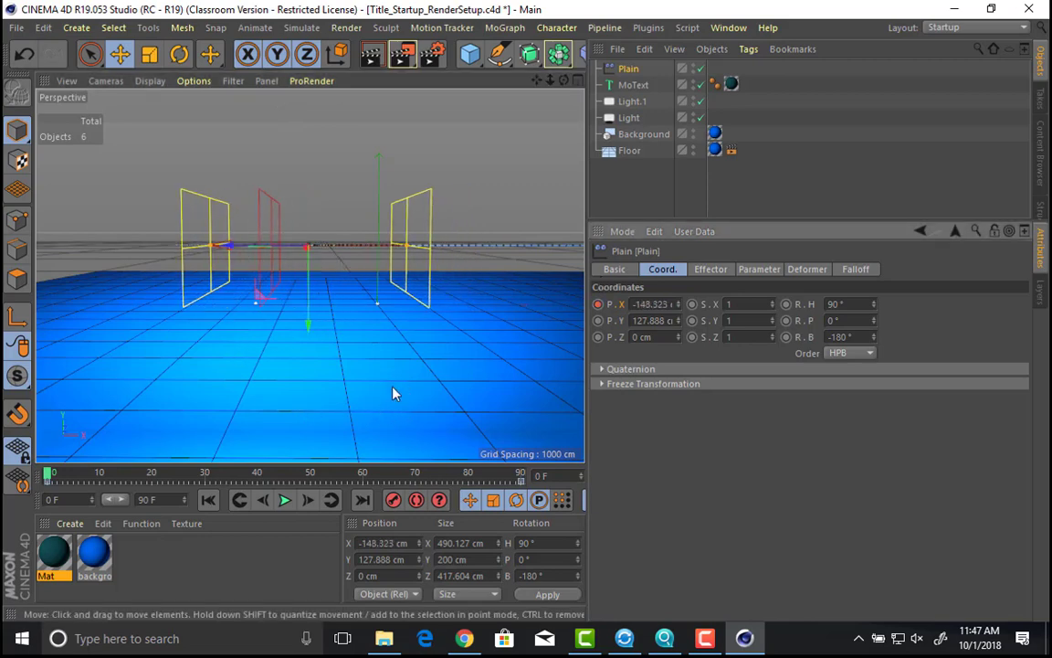
# Step: Go to frame 90 and bring the Plain effector's end position into view
pyautogui.moveTo(305, 476); pyautogui.dragTo(542, 491)
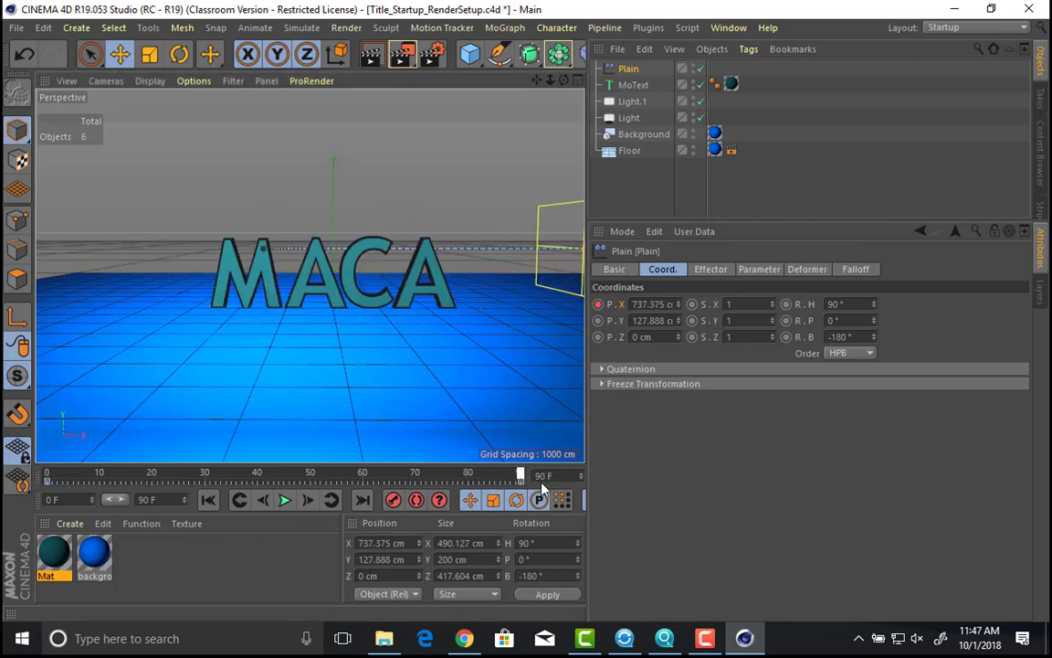
pyautogui.keyDown('alt'); pyautogui.moveTo(493, 341); pyautogui.dragTo(409, 356, button='middle'); pyautogui.keyUp('alt')
pyautogui.keyDown('alt'); pyautogui.moveTo(437, 317); pyautogui.dragTo(376, 338, button='middle'); pyautogui.keyUp('alt')
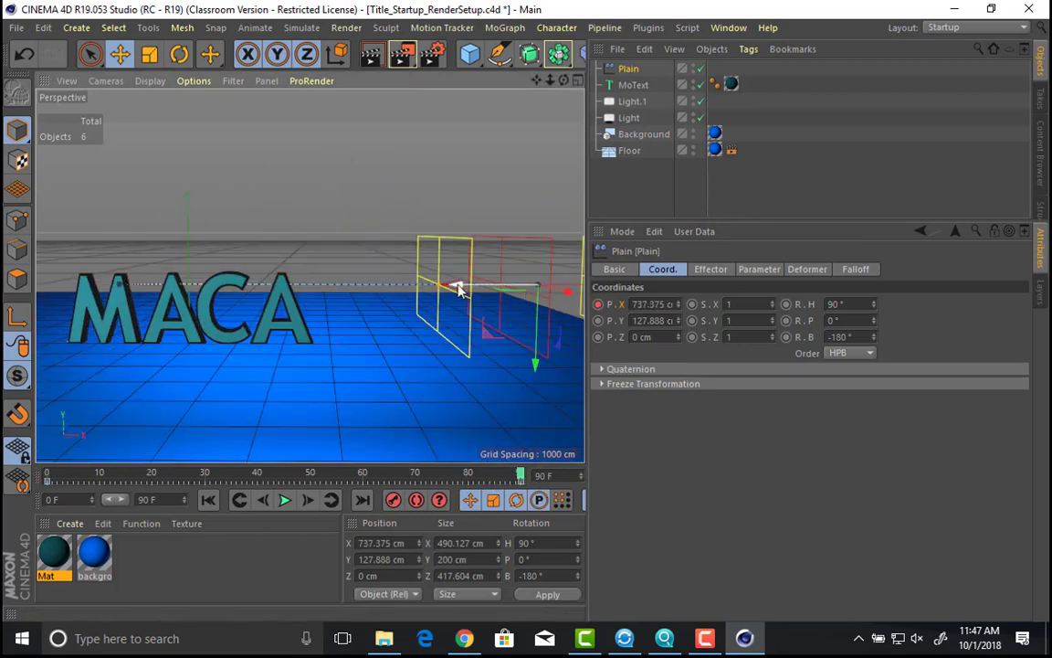
# Step: At frame 90, move the Plain effector to about 452 cm on X, just past the text, and record its X position keyframe
pyautogui.moveTo(460, 288); pyautogui.dragTo(348, 305)
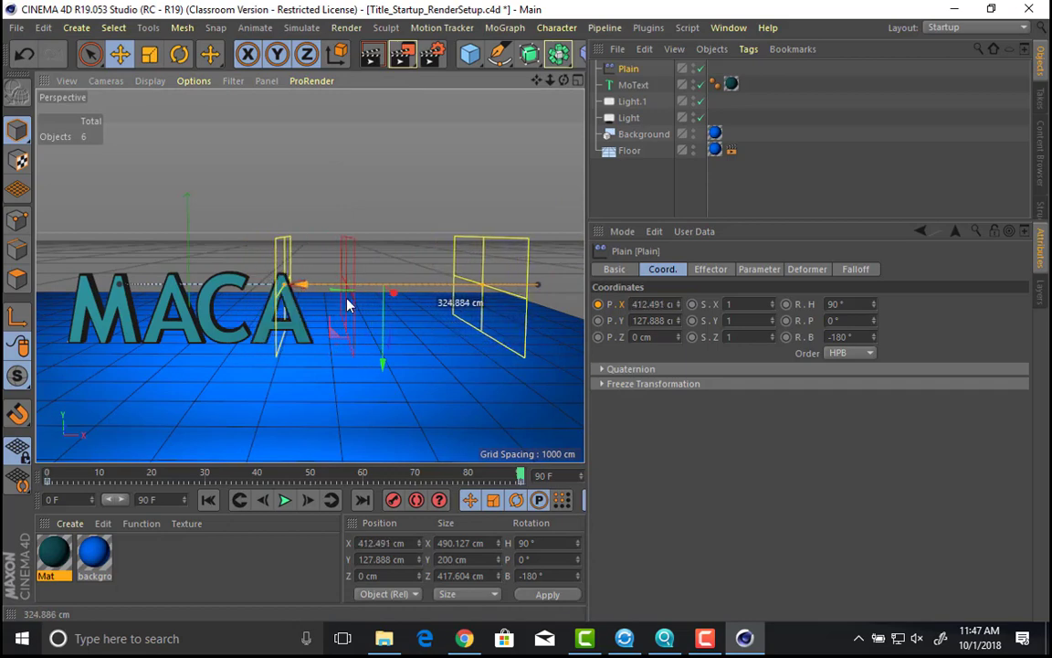
pyautogui.moveTo(347, 305); pyautogui.dragTo(376, 307)
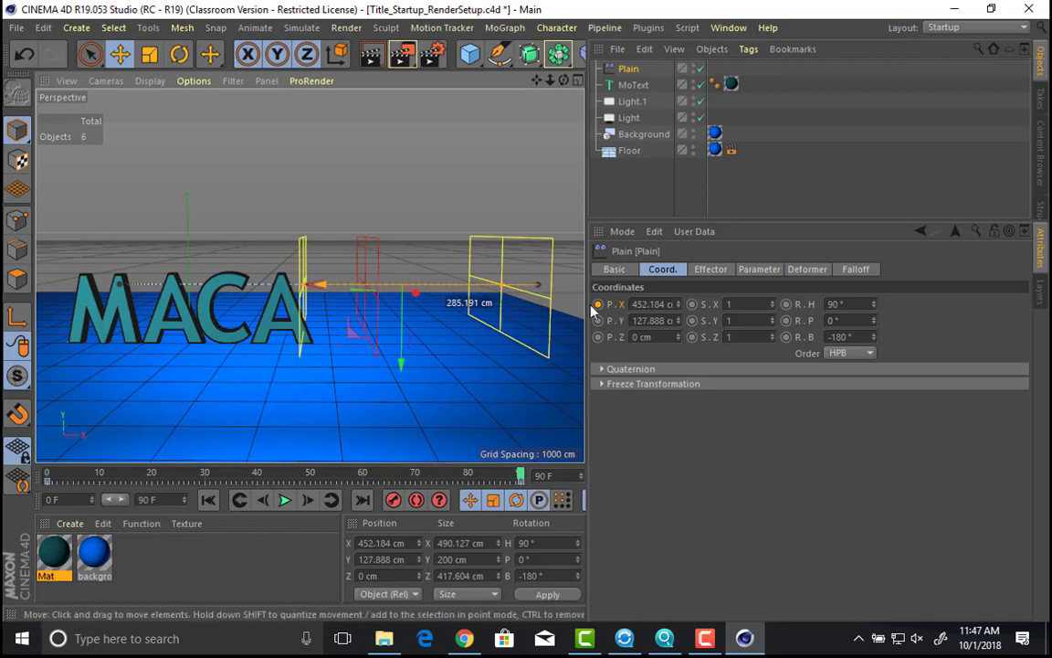
pyautogui.click(599, 307)
# Step: Play the text animation from frame 0 to check how the effector reveals the MACA letters
pyautogui.keyDown('alt'); pyautogui.moveTo(304, 308); pyautogui.dragTo(305, 285); pyautogui.keyUp('alt')
pyautogui.keyDown('alt'); pyautogui.moveTo(305, 285); pyautogui.dragTo(464, 298, button='middle'); pyautogui.keyUp('alt')
pyautogui.scroll(3, 441, 301)
pyautogui.keyDown('alt'); pyautogui.moveTo(440, 304); pyautogui.dragTo(473, 298); pyautogui.keyUp('alt')
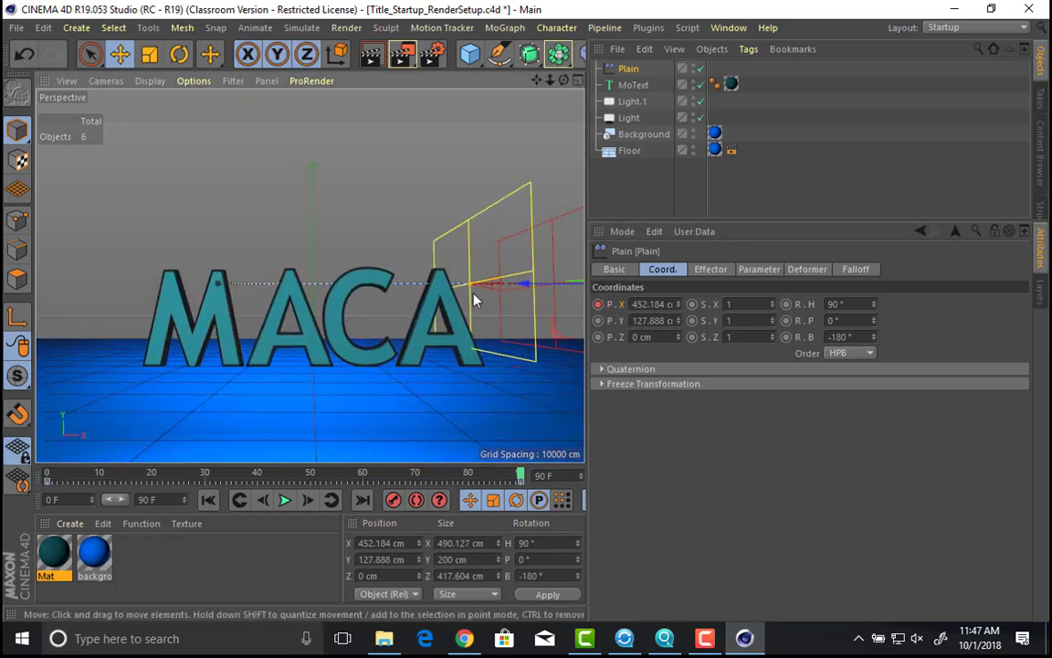
pyautogui.click(215, 497)
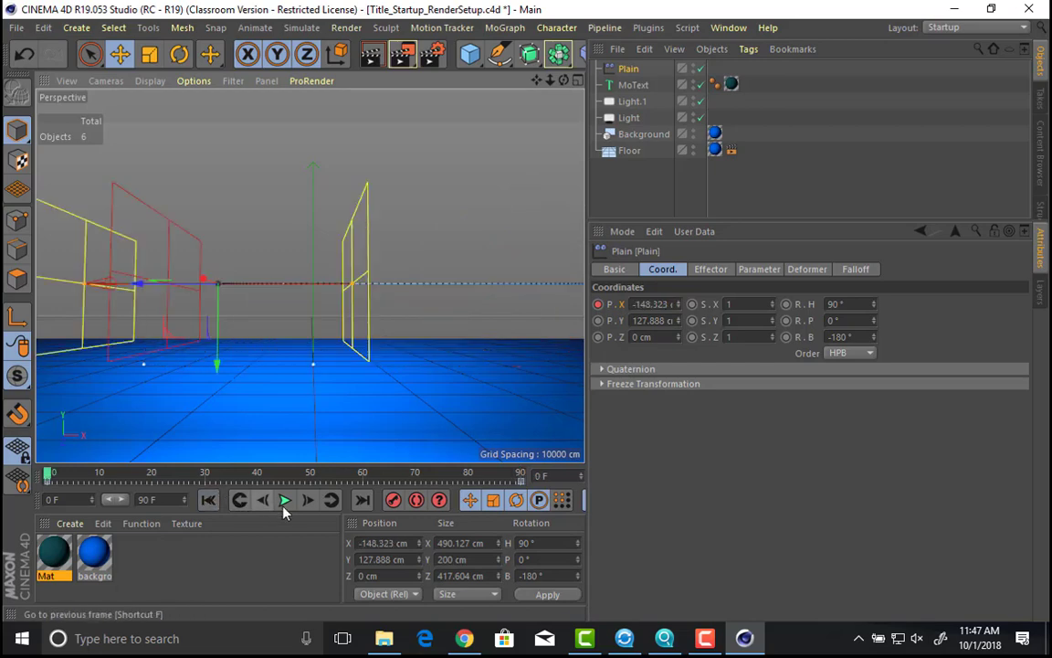
pyautogui.click(284, 507)
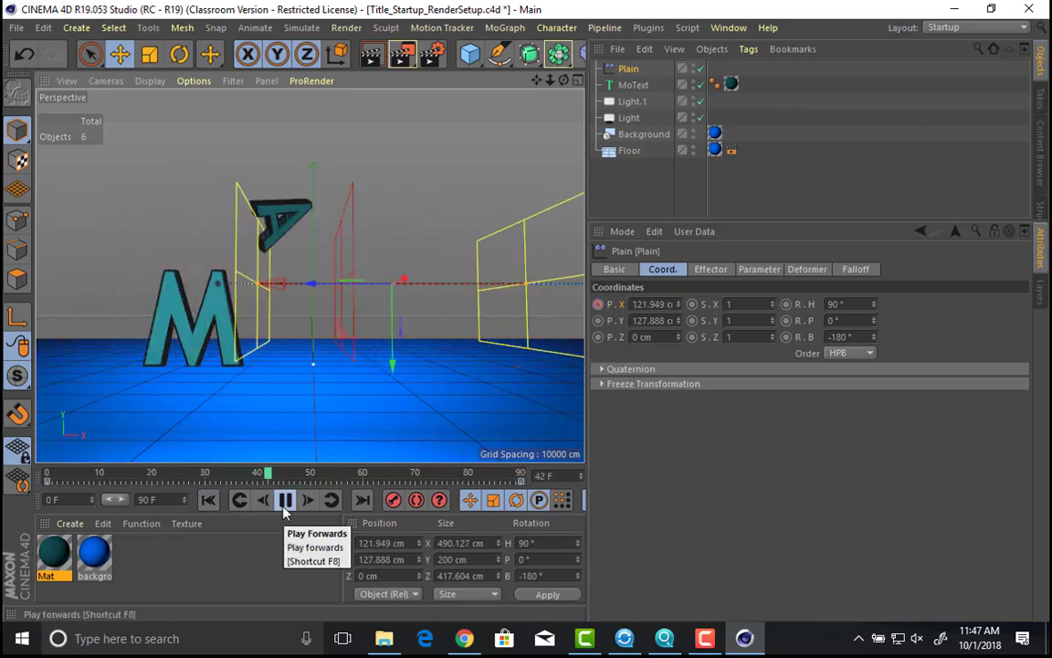
pyautogui.click(283, 505)
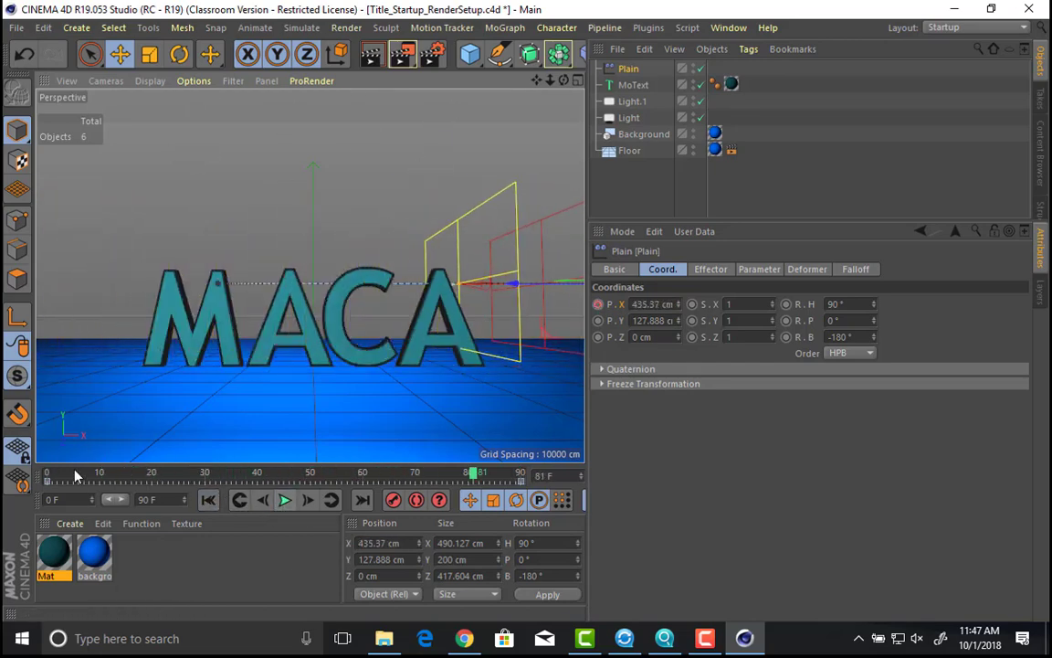
# Step: At frame 0, move the Plain effector to about -76 cm on X and record its X position keyframe
pyautogui.click(50, 477)
pyautogui.moveTo(51, 477)
pyautogui.mouseDown()
pyautogui.moveTo(160, 494)
pyautogui.moveTo(47, 482)
pyautogui.mouseUp()
pyautogui.moveTo(141, 286); pyautogui.dragTo(188, 294)
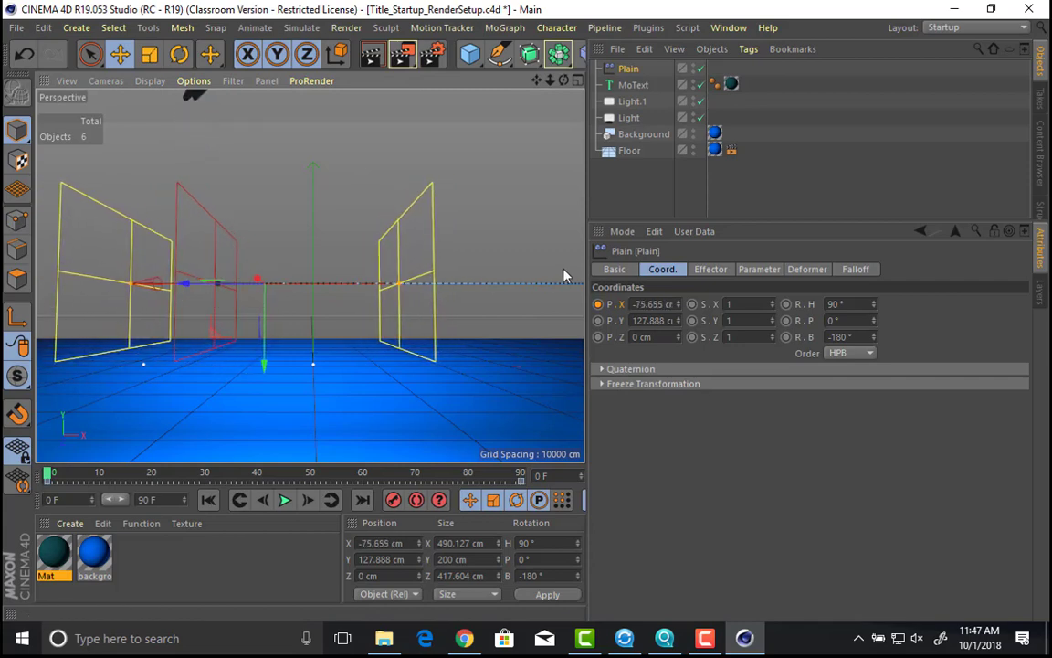
# Step: Replay the animation from the start to review the timing of the letters with the adjusted effector start
pyautogui.click(286, 500)
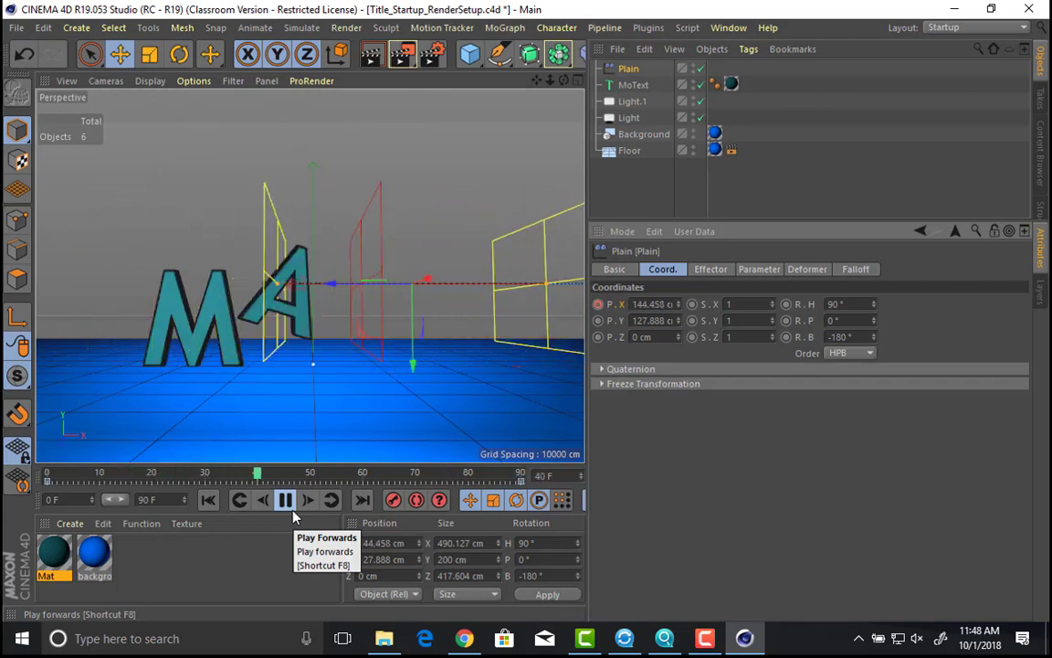
pyautogui.click(289, 507)
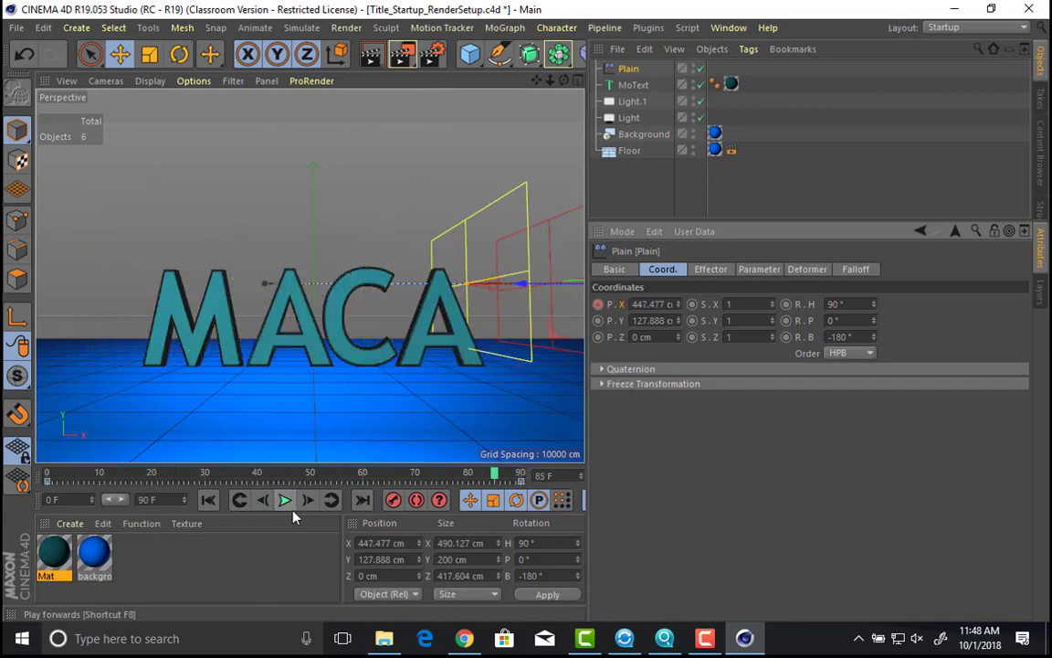
pyautogui.click(208, 500)
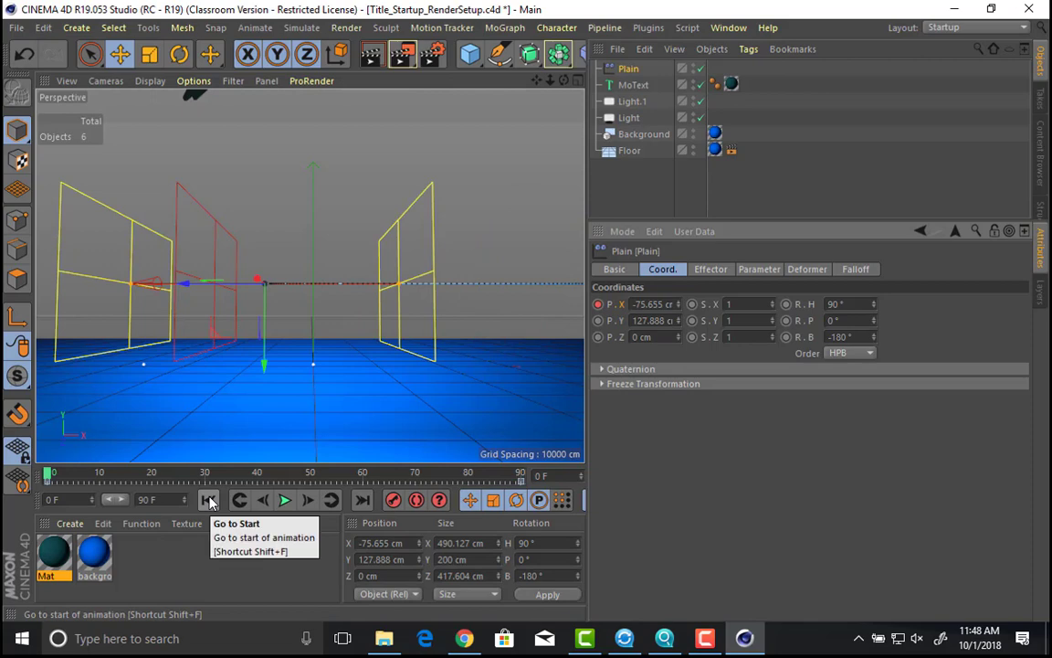
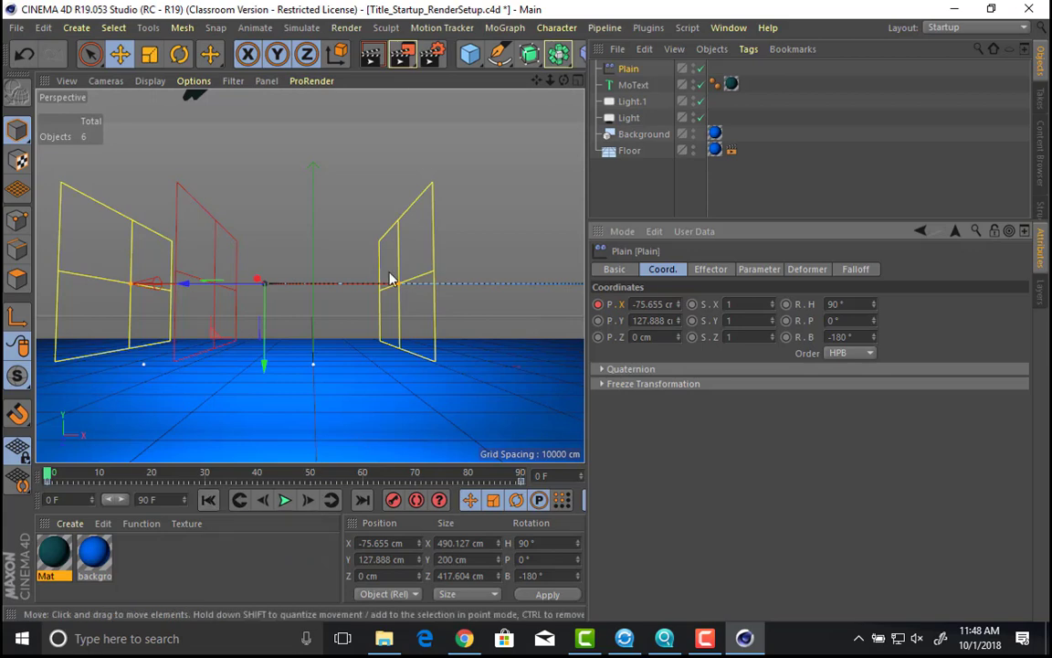
pyautogui.click(284, 500)
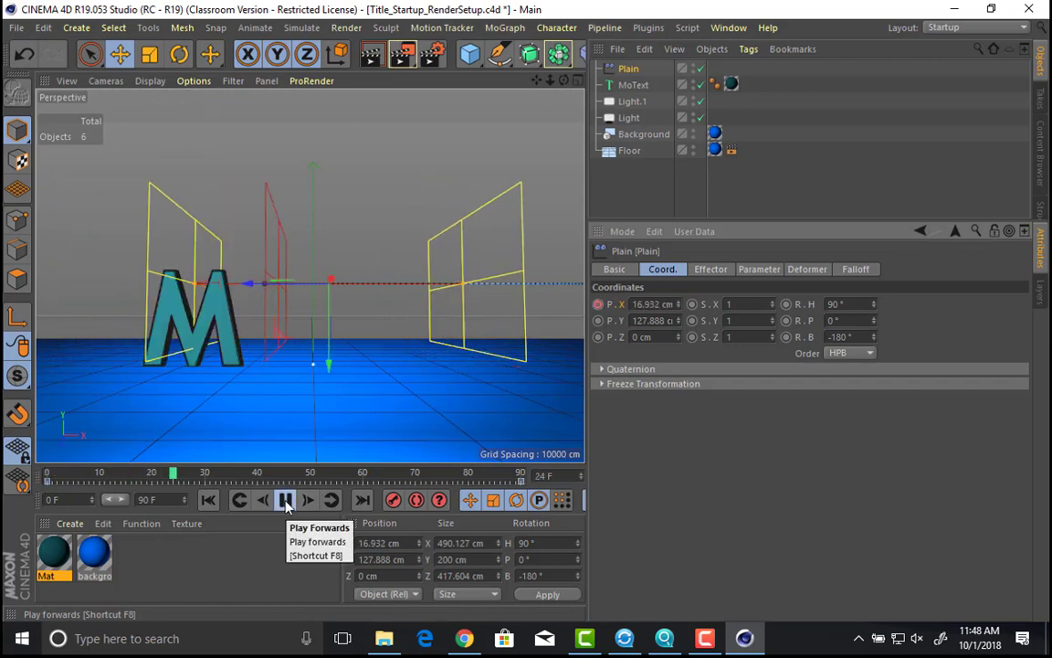
pyautogui.click(284, 500)
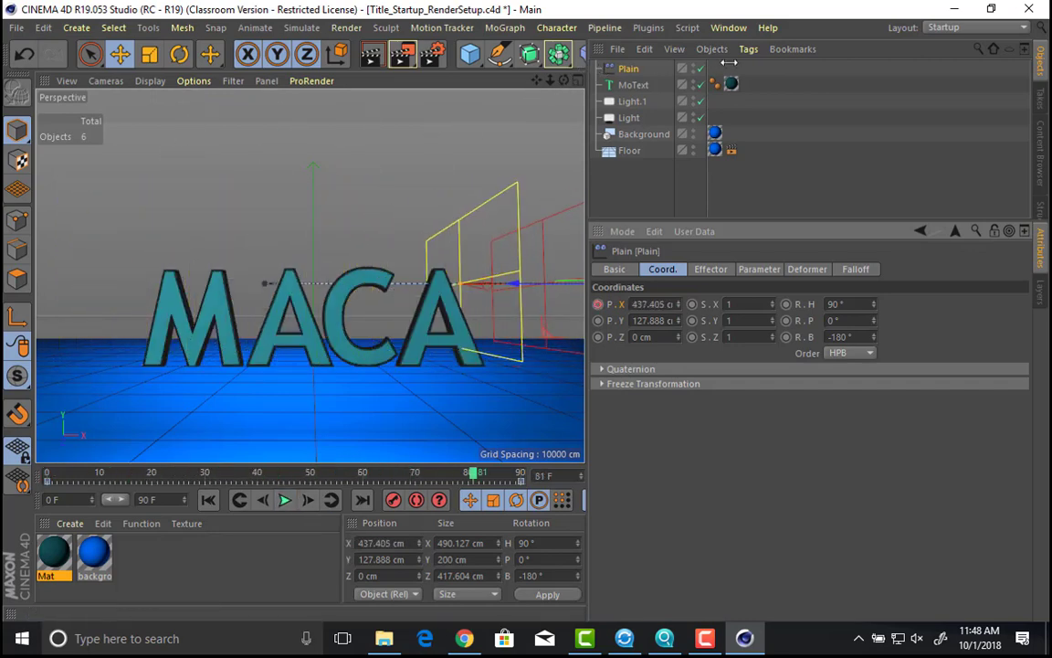
# Step: Group the Plain effector and MoText under a null and name it TextAnimator_01
pyautogui.moveTo(591, 69); pyautogui.dragTo(742, 69)
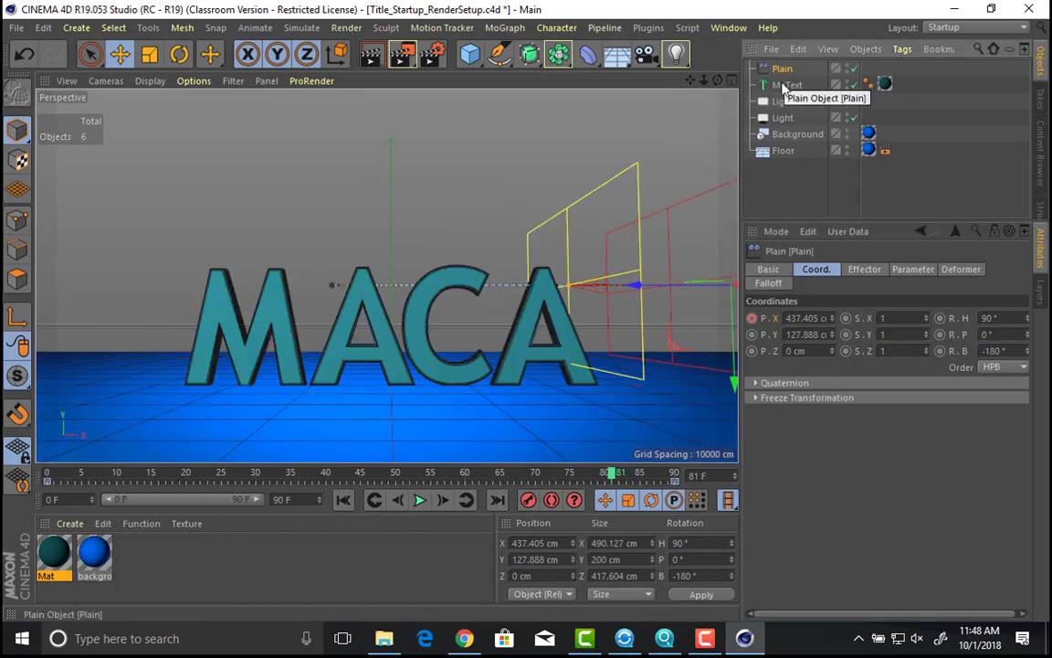
pyautogui.keyDown('ctrl'); pyautogui.click(784, 85); pyautogui.keyUp('ctrl')
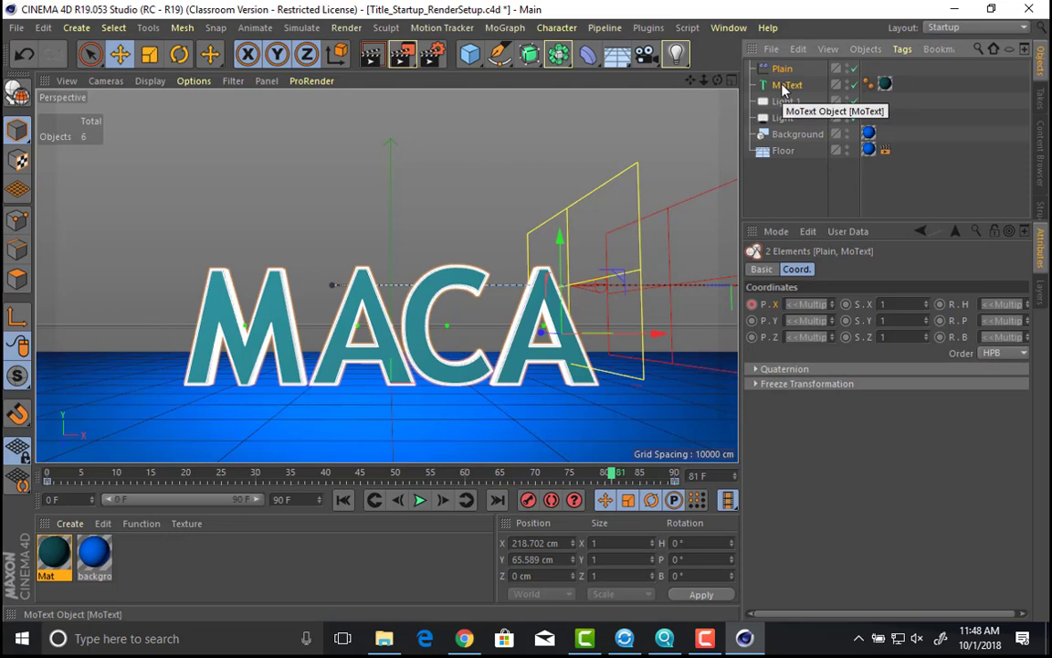
pyautogui.hotkey('alt', 'g')
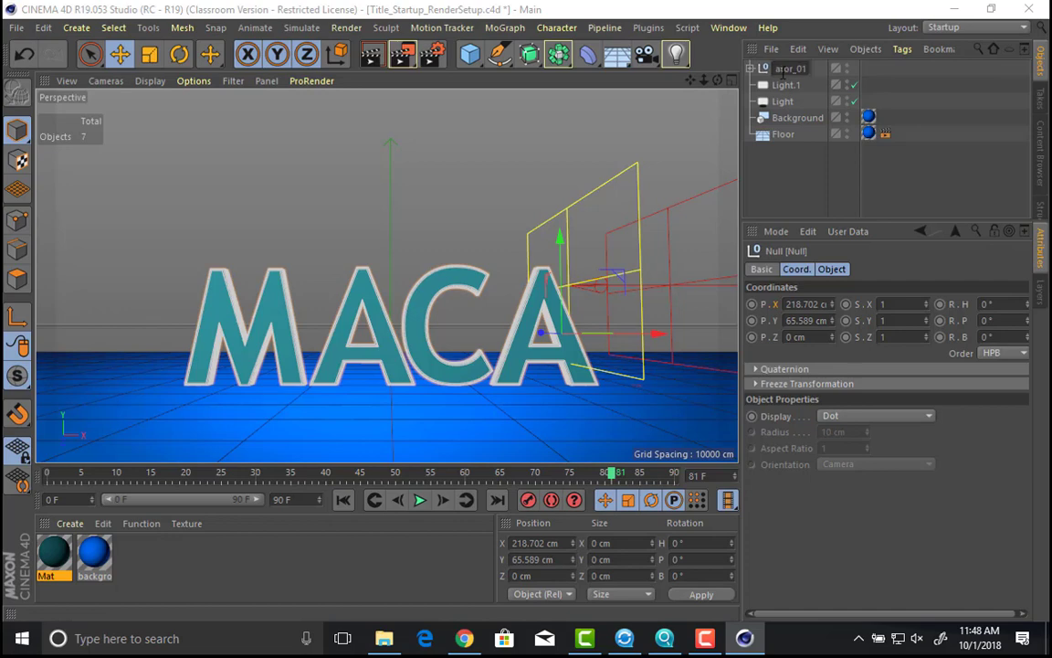
pyautogui.press('Return')
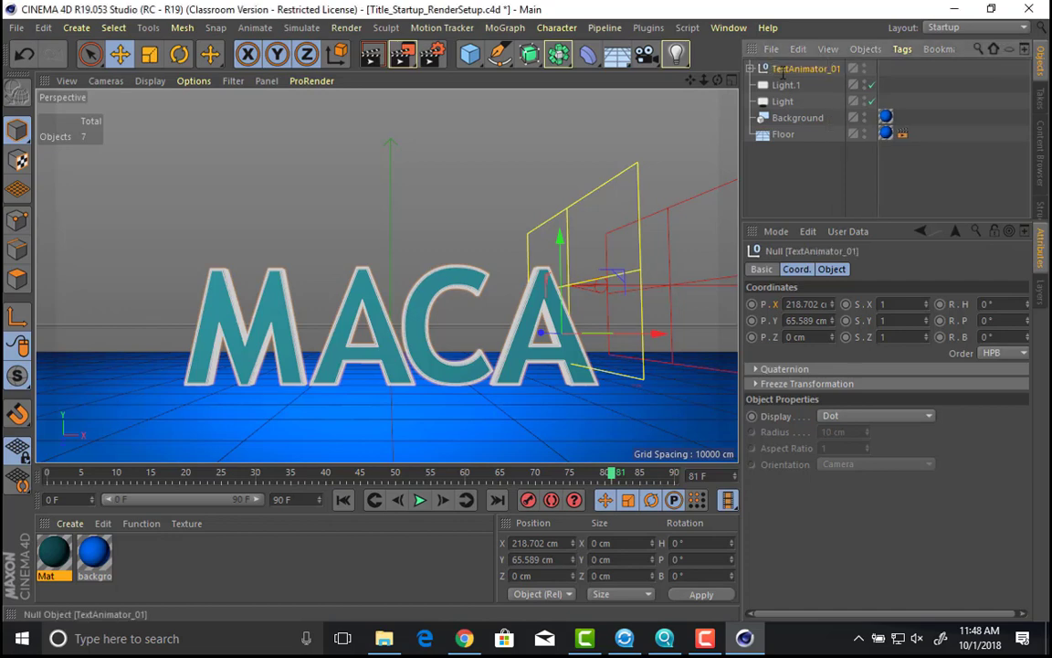
# Step: Add a camera to the scene and look through it in the viewport
pyautogui.click(646, 56)
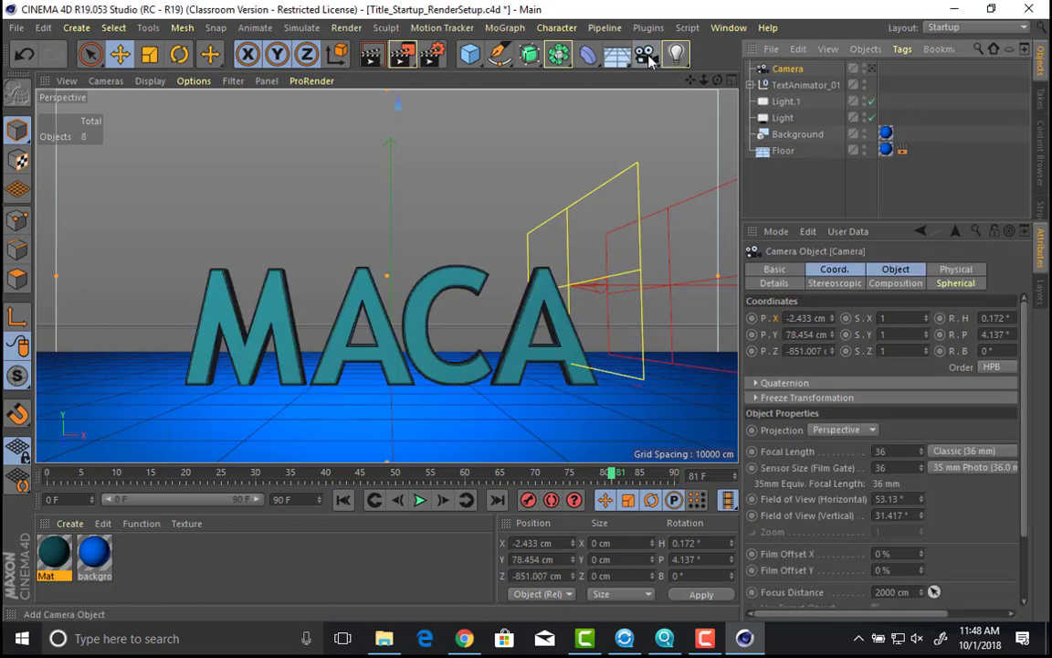
pyautogui.click(872, 69)
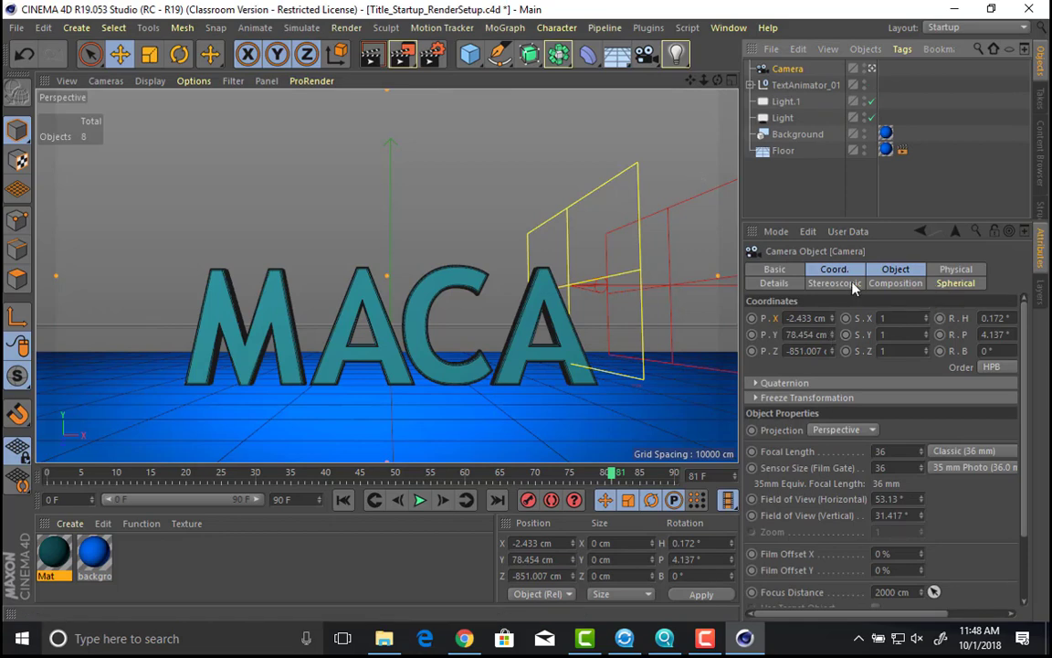
# Step: Set the camera's focal length to 80 mm
pyautogui.moveTo(750, 282); pyautogui.dragTo(655, 251)
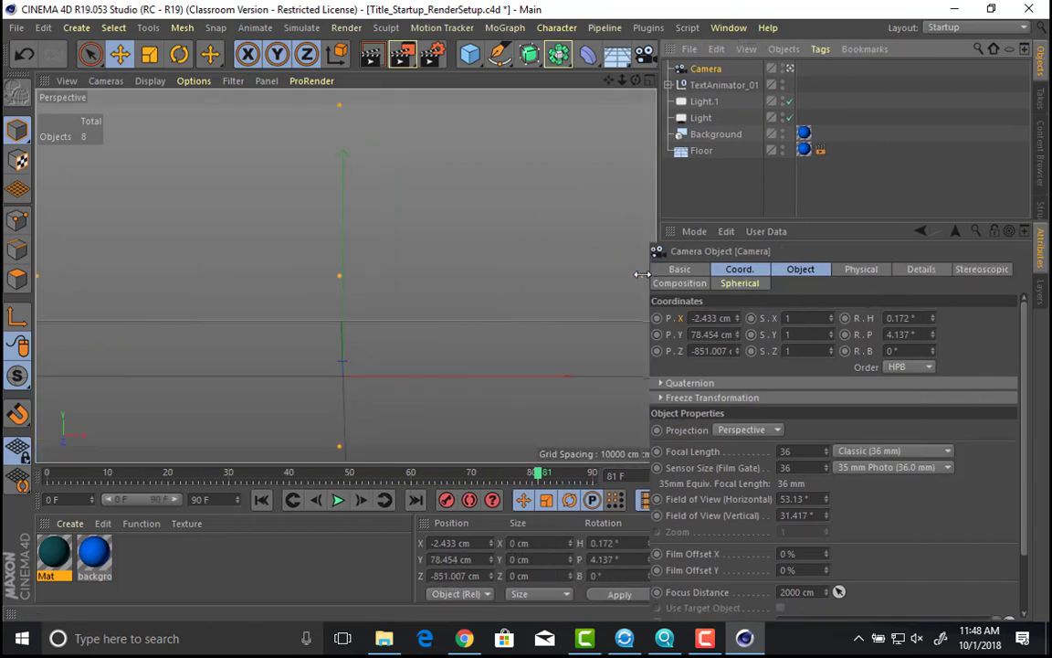
pyautogui.click(854, 273)
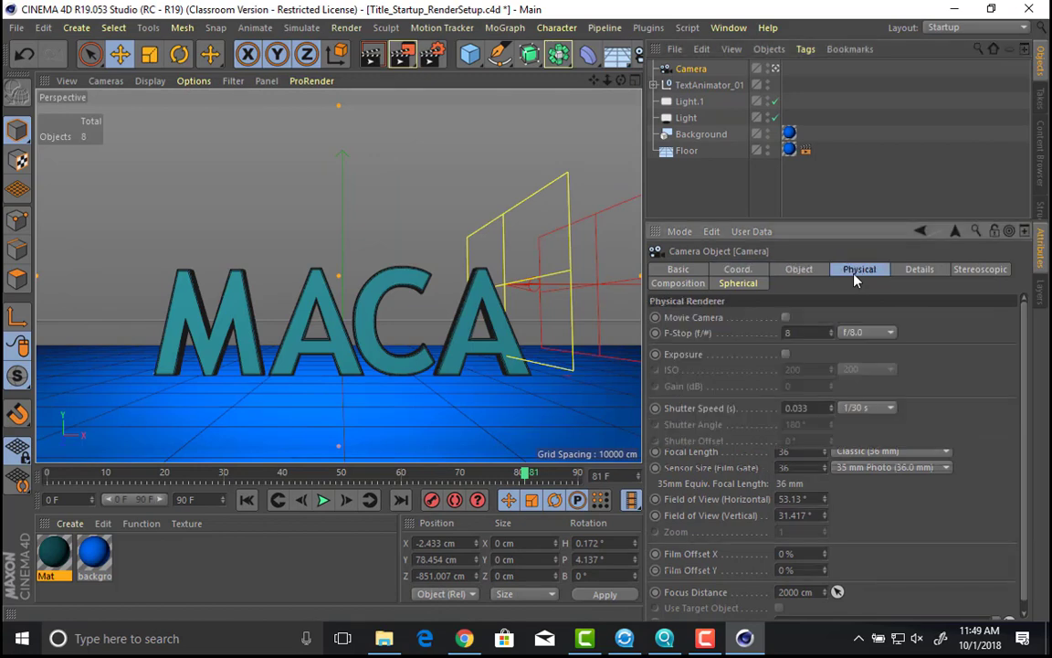
pyautogui.click(823, 271)
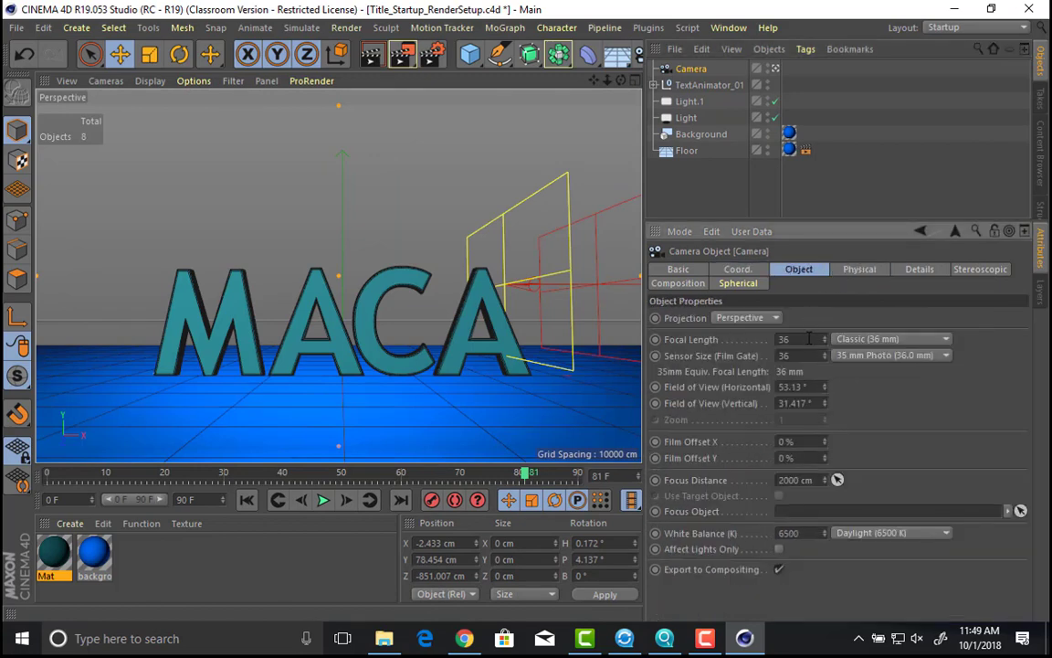
pyautogui.write('80')
pyautogui.press('Return')
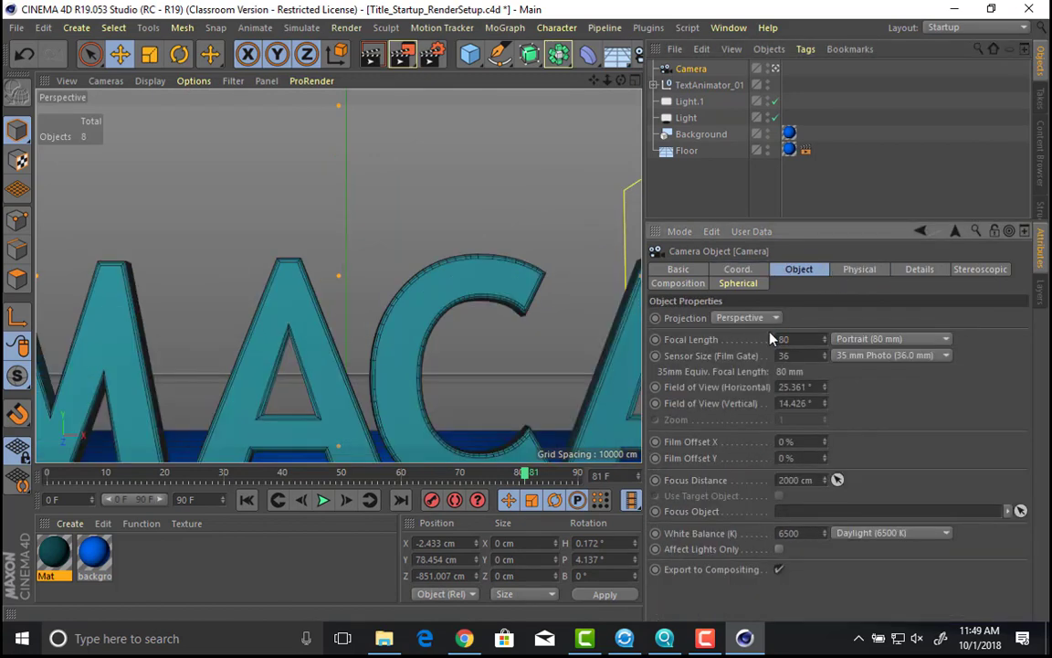
# Step: Pull the camera back and reframe it so the whole MACA text fits in the view
pyautogui.keyDown('alt'); pyautogui.moveTo(498, 345); pyautogui.dragTo(586, 257, button='middle'); pyautogui.keyUp('alt')
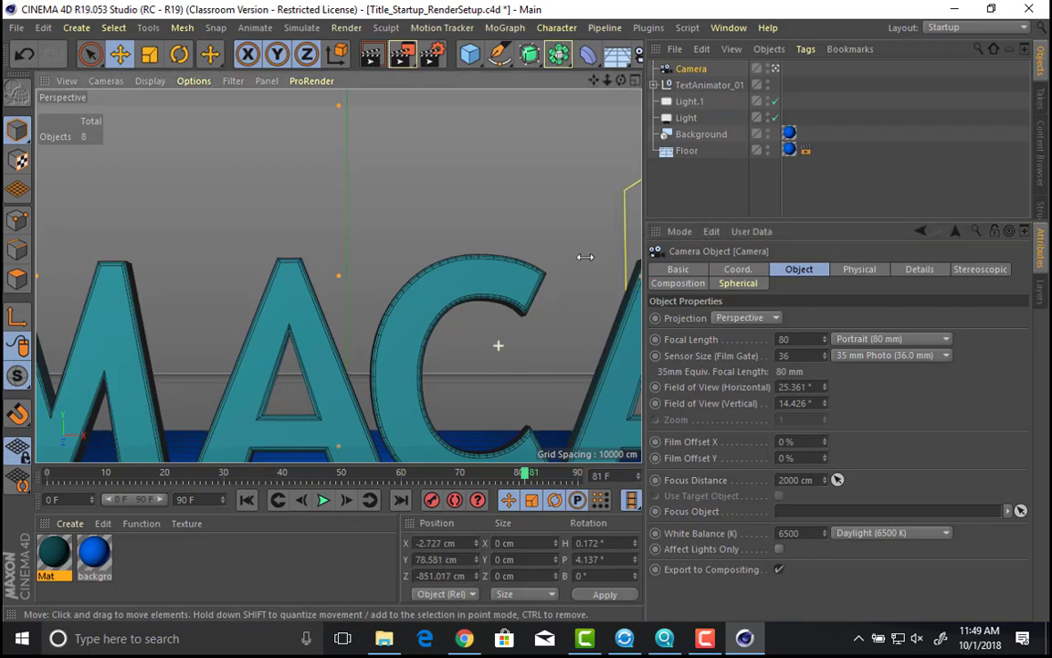
pyautogui.click(563, 151)
pyautogui.keyDown('alt'); pyautogui.moveTo(555, 284); pyautogui.dragTo(397, 290, button='right'); pyautogui.keyUp('alt')
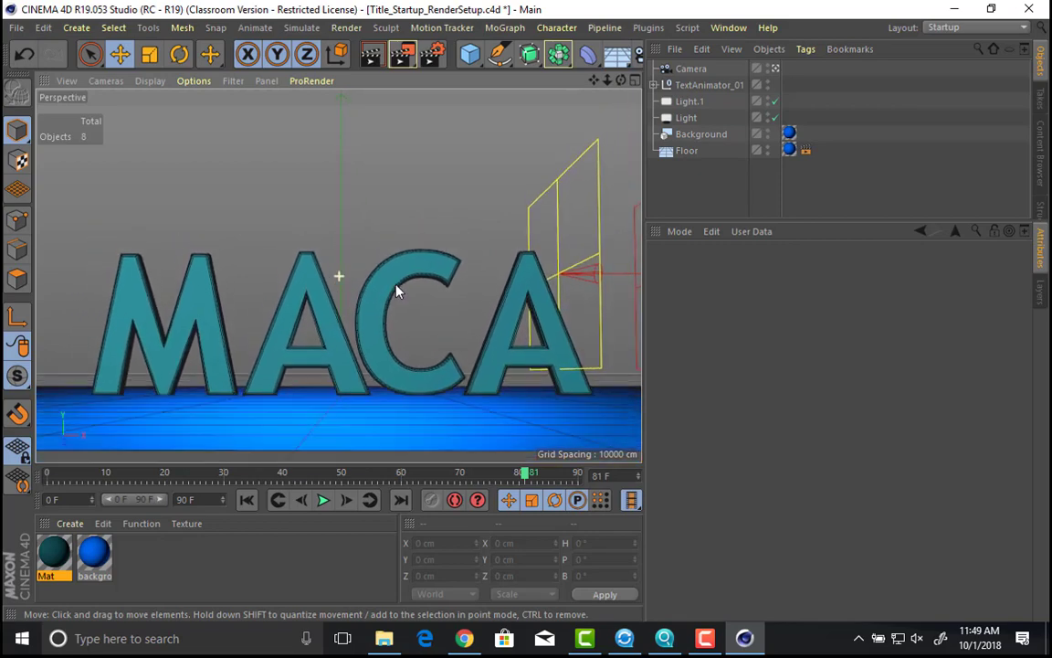
# Step: Scrub the timeline to frame 0 and on to frame 90 to check the camera framing, and widen the viewport
pyautogui.click(94, 474)
pyautogui.click(88, 474)
pyautogui.moveTo(242, 483); pyautogui.dragTo(48, 475)
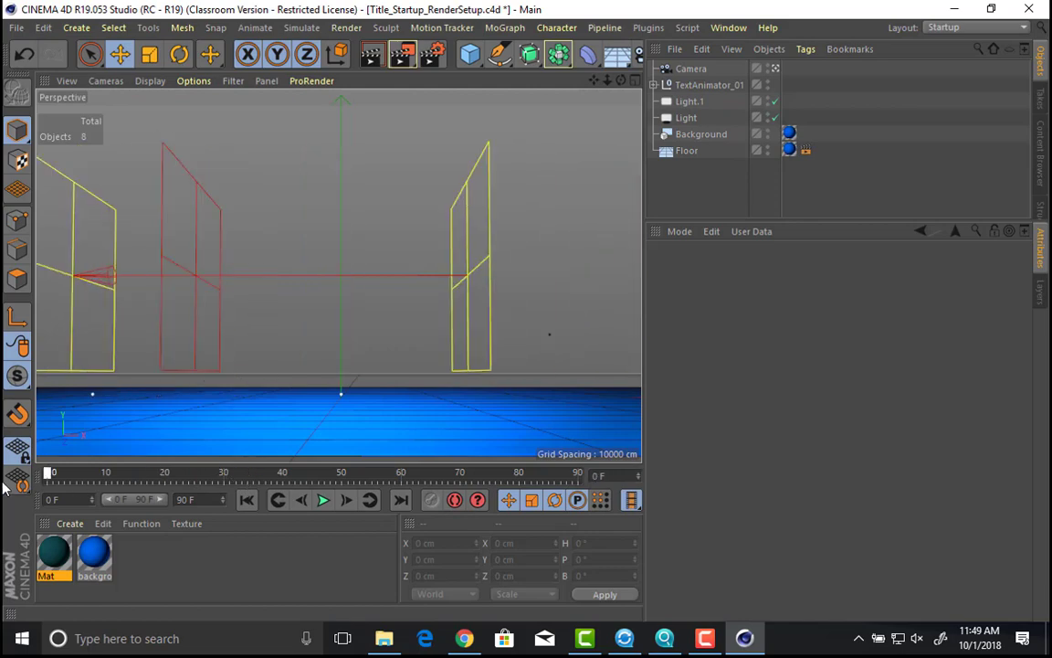
pyautogui.moveTo(518, 475); pyautogui.dragTo(585, 479)
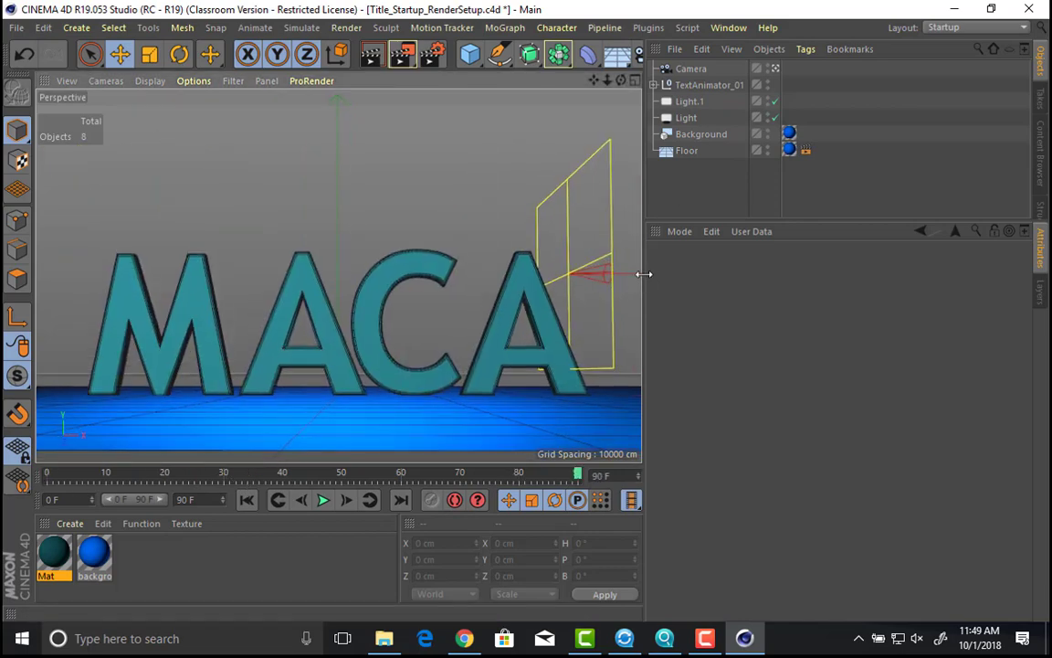
pyautogui.moveTo(644, 274); pyautogui.dragTo(704, 272)
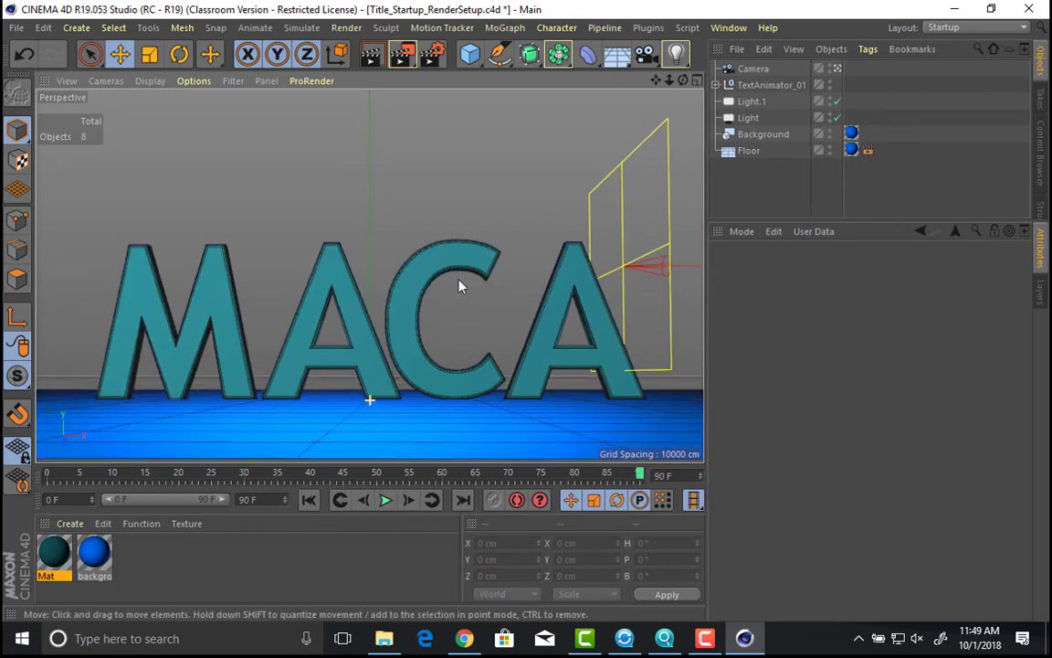
# Step: Render frame 90 through the camera to the Picture Viewer and move its window aside to uncover the viewport
pyautogui.click(755, 71)
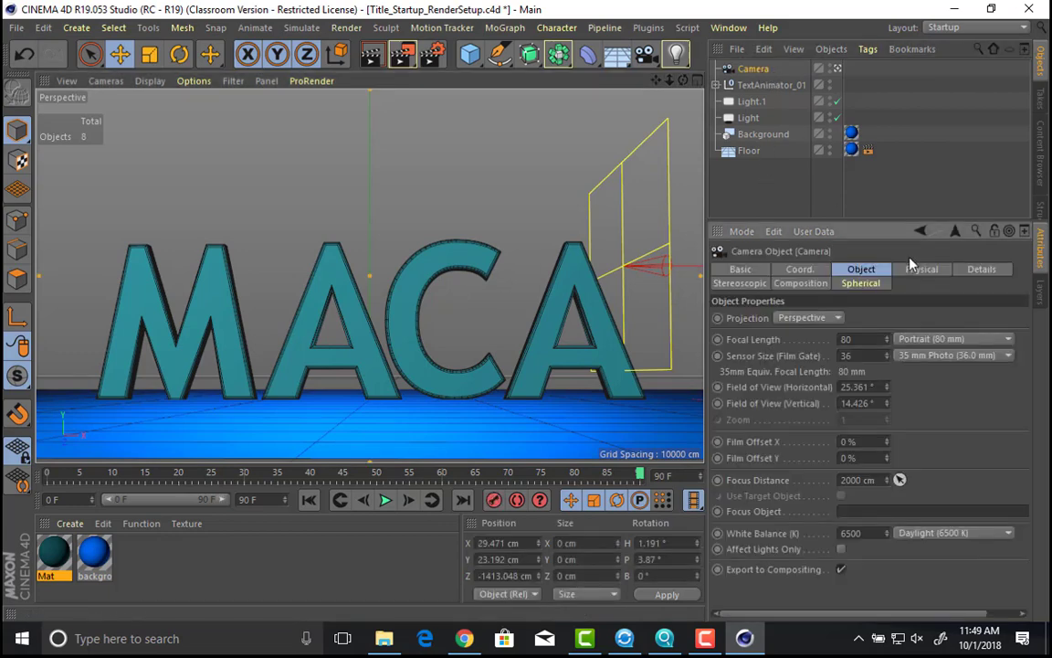
pyautogui.hotkey('shift', 'r')
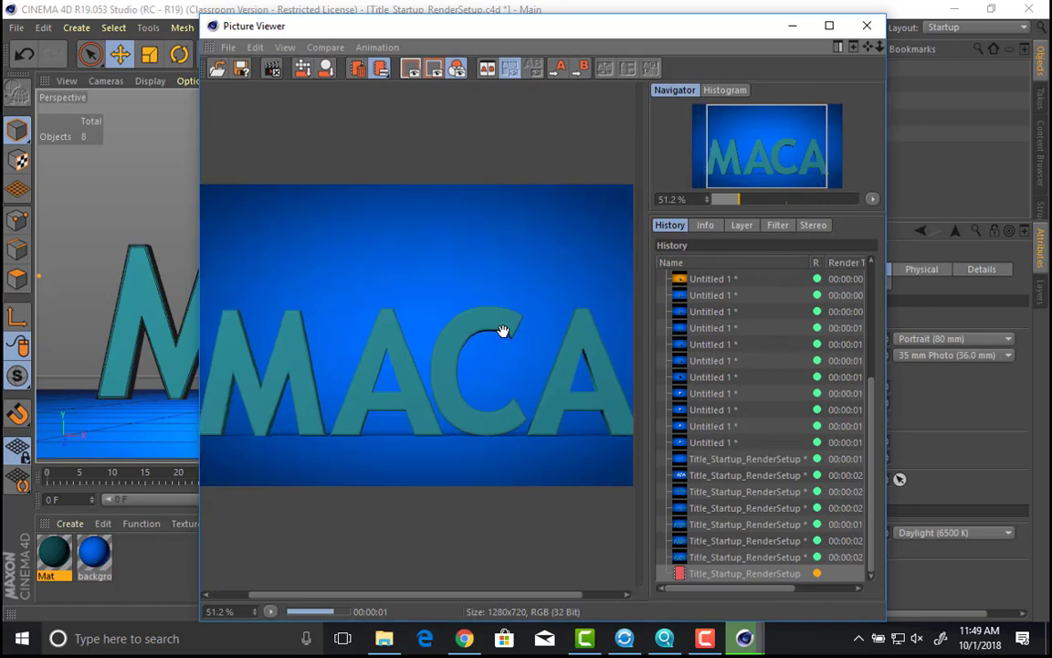
pyautogui.scroll(-1, 489, 312)
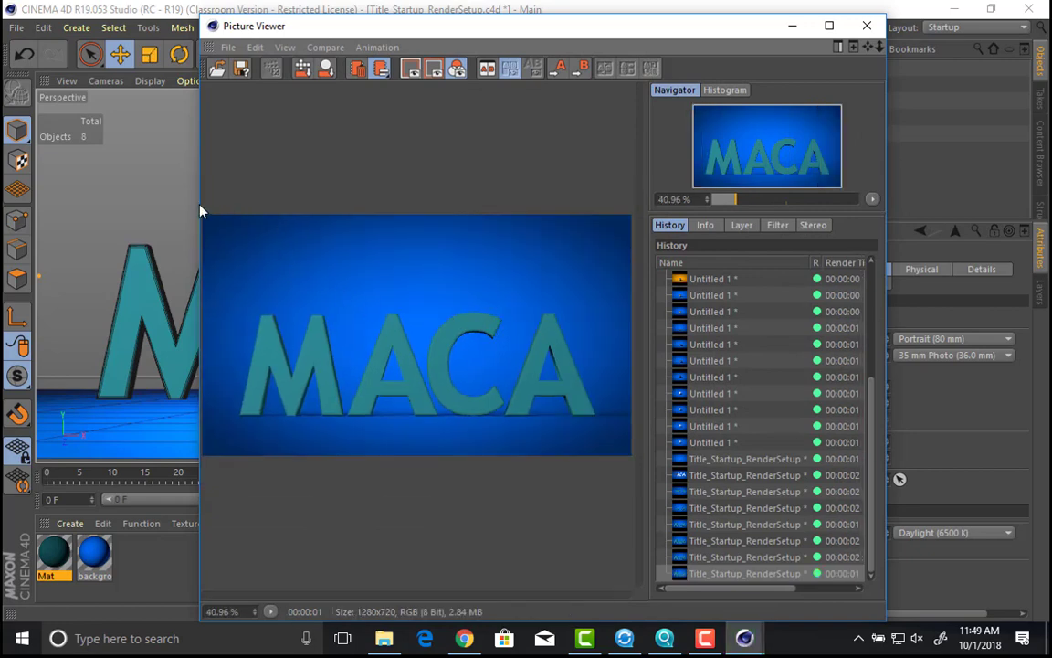
pyautogui.moveTo(201, 211); pyautogui.dragTo(103, 210)
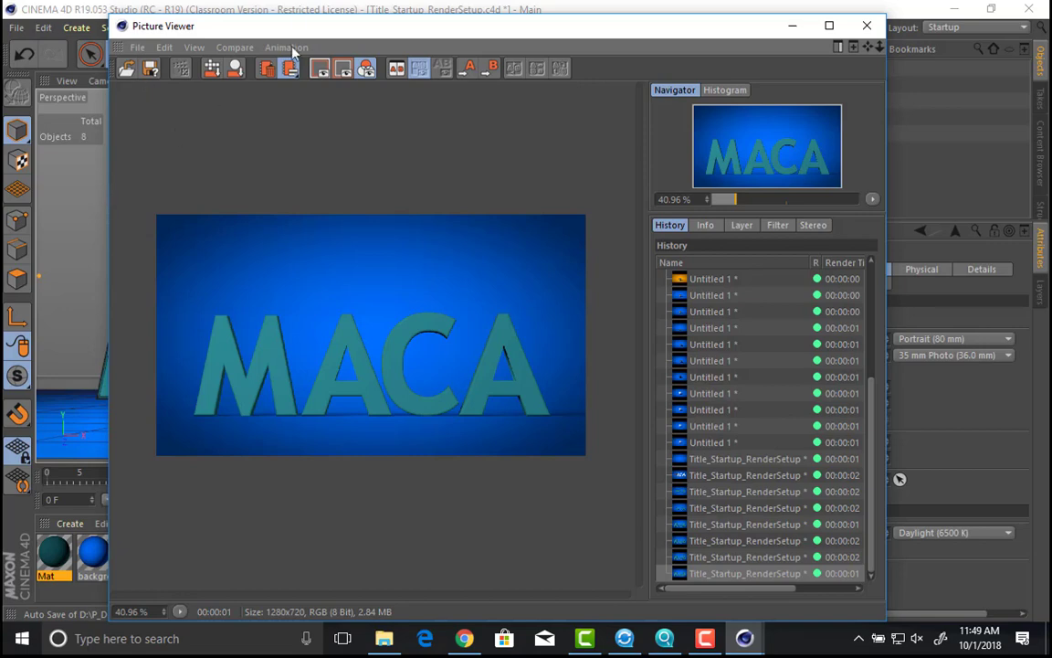
pyautogui.moveTo(299, 28); pyautogui.dragTo(487, 32)
pyautogui.moveTo(567, 33); pyautogui.dragTo(723, 38)
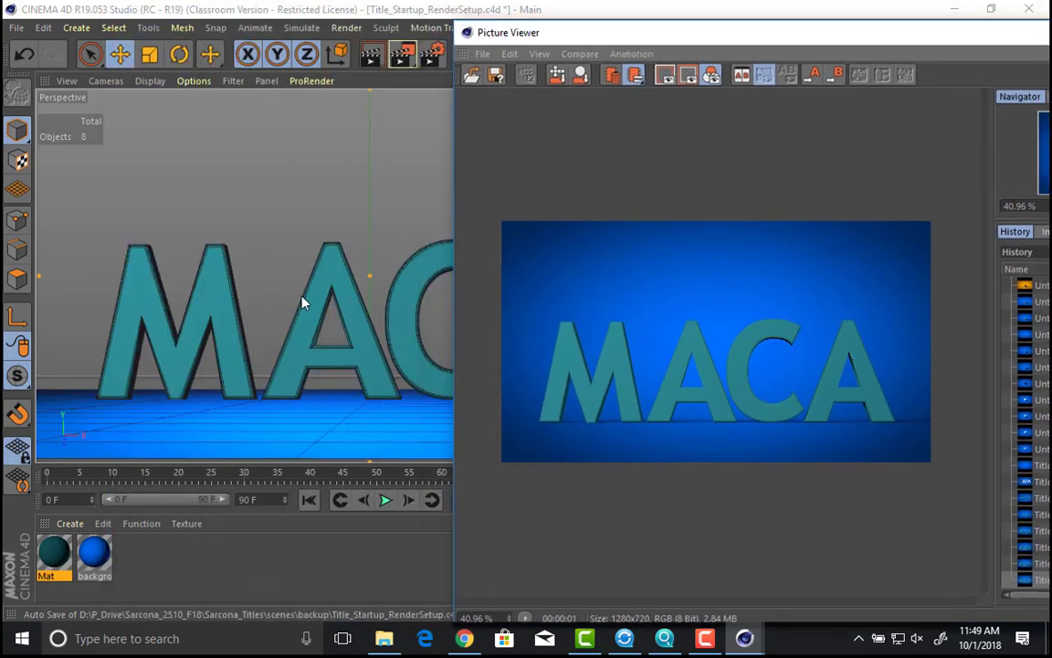
# Step: Orbit the camera to show more of the floor in front of the text and render the frame to the Picture Viewer again
pyautogui.keyDown('alt'); pyautogui.moveTo(304, 302); pyautogui.dragTo(322, 384); pyautogui.keyUp('alt')
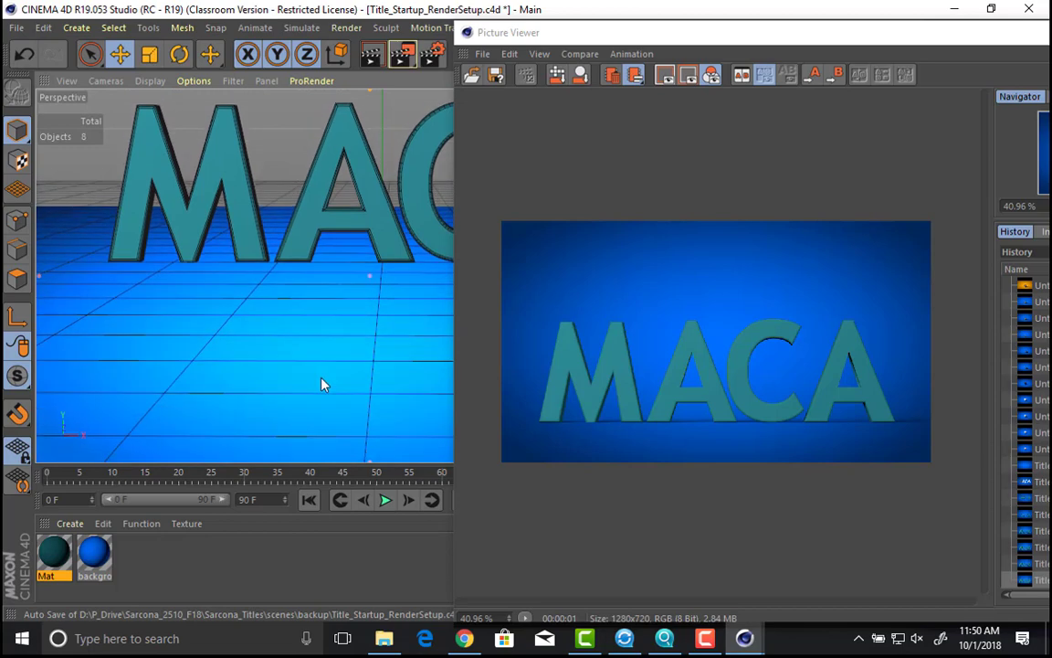
pyautogui.hotkey('shift', 'r')
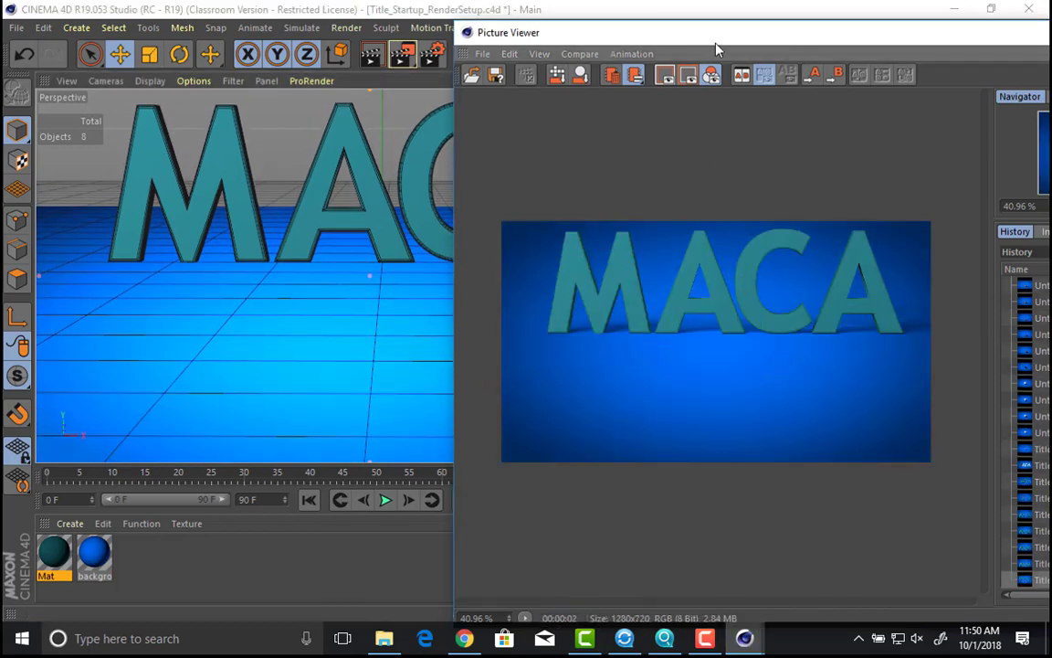
# Step: Orbit and pan the camera so the MACA text sits lower in the frame, and render it to the Picture Viewer
pyautogui.moveTo(717, 47); pyautogui.dragTo(358, 35)
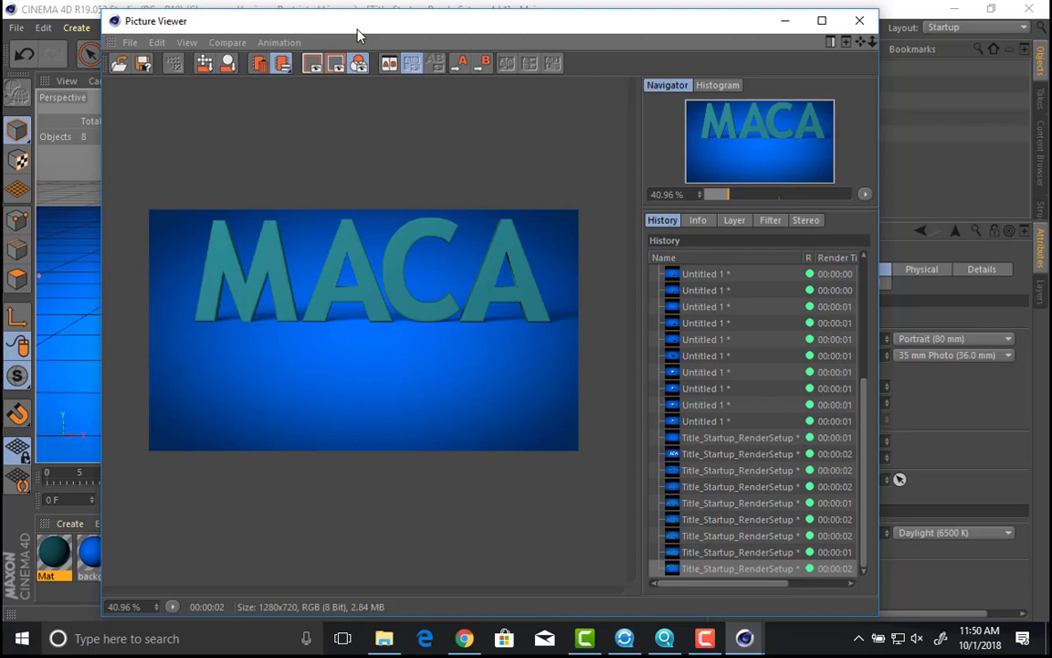
pyautogui.click(860, 20)
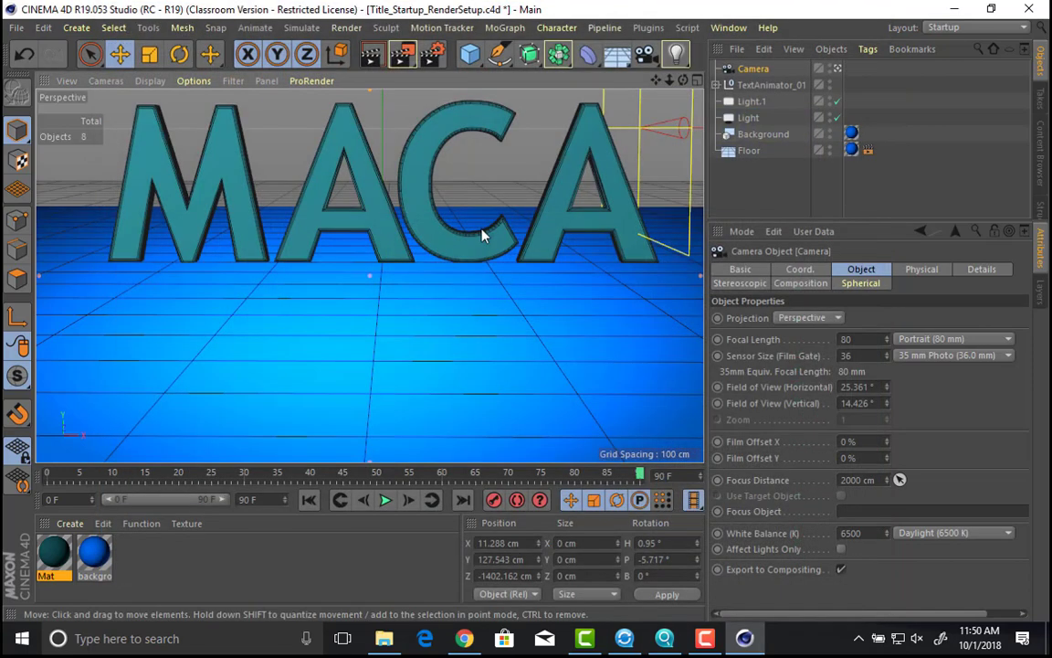
pyautogui.moveTo(482, 226)
pyautogui.keyDown('alt'); pyautogui.mouseDown()
pyautogui.moveTo(500, 220)
pyautogui.moveTo(494, 235)
pyautogui.mouseUp(); pyautogui.keyUp('alt')
pyautogui.keyDown('alt'); pyautogui.moveTo(493, 235); pyautogui.dragTo(485, 243, button='middle'); pyautogui.keyUp('alt')
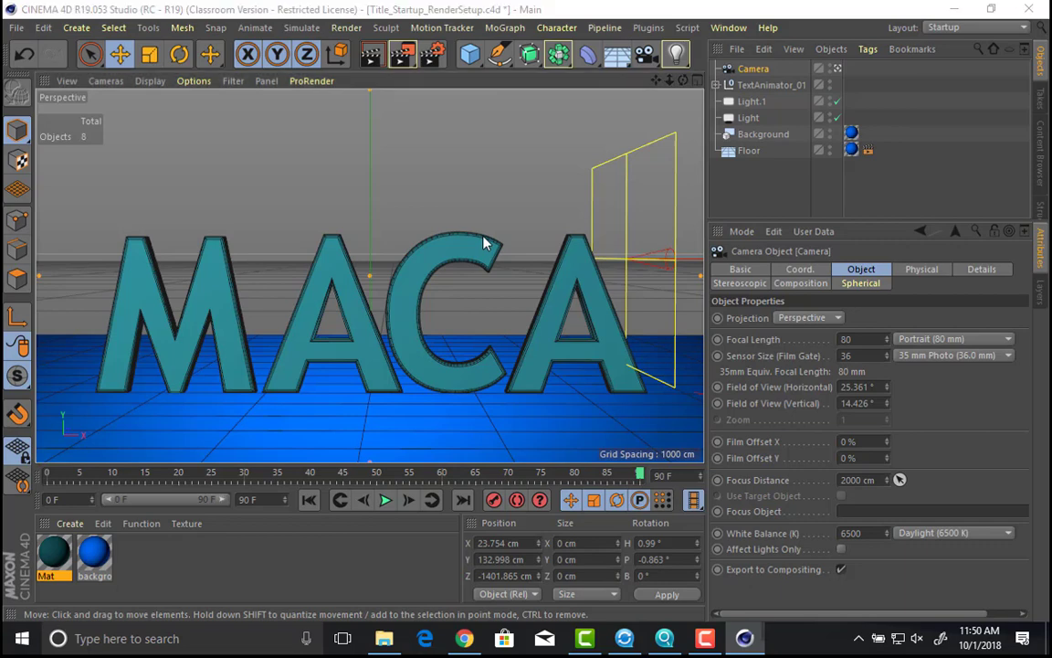
pyautogui.hotkey('shift', 'r')
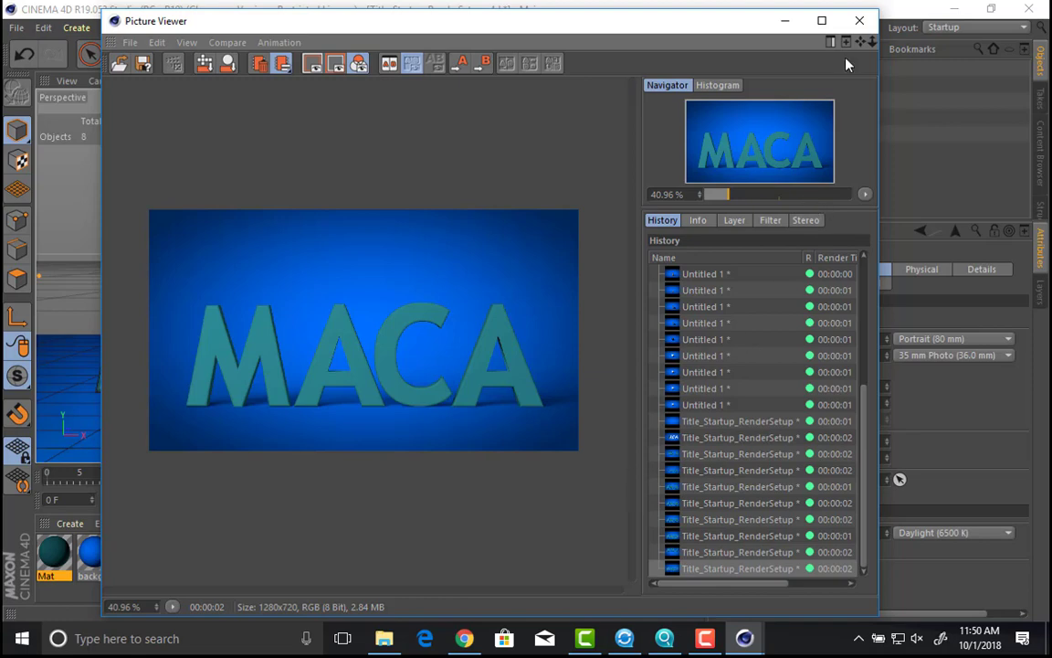
pyautogui.click(868, 27)
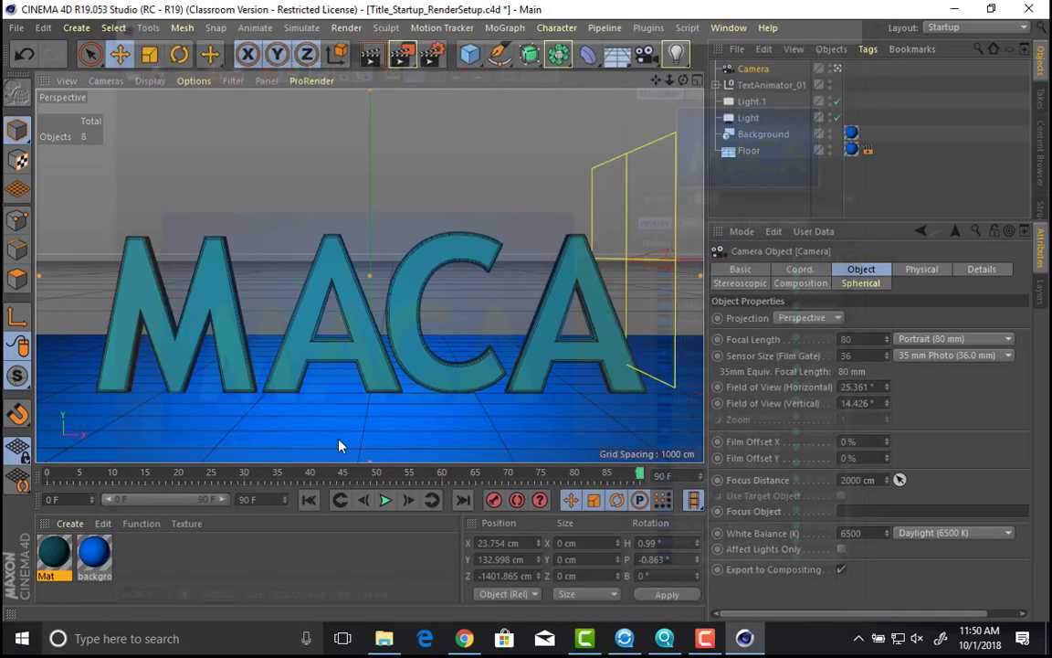
# Step: Lighten the first knot of the backgroundMat color gradient to a softer blue with 61% saturation
pyautogui.click(62, 552)
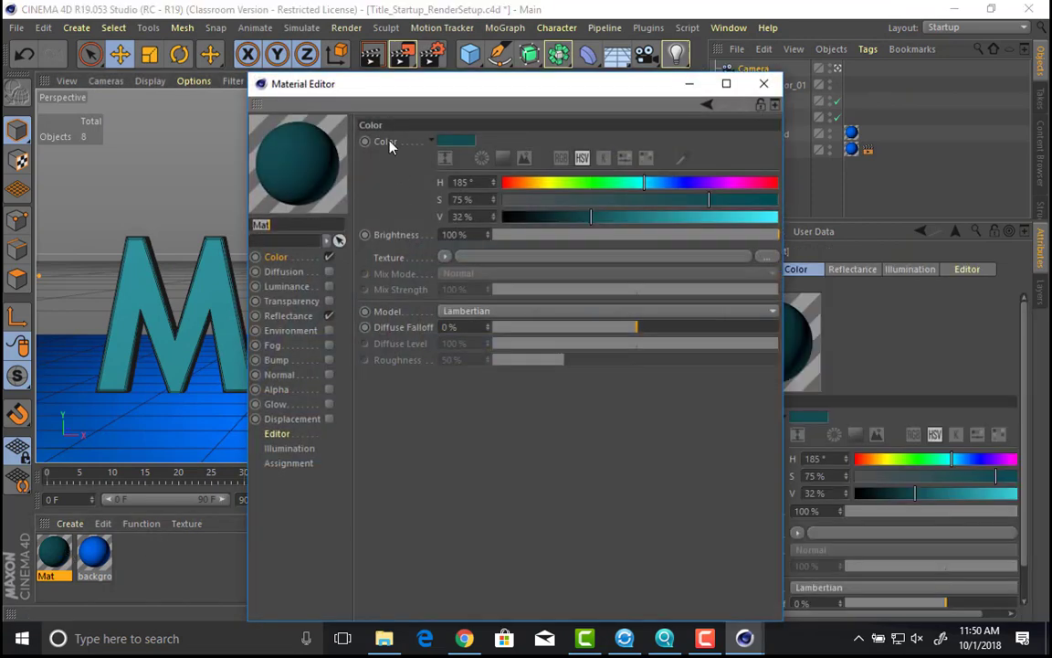
pyautogui.moveTo(418, 90); pyautogui.dragTo(277, 80)
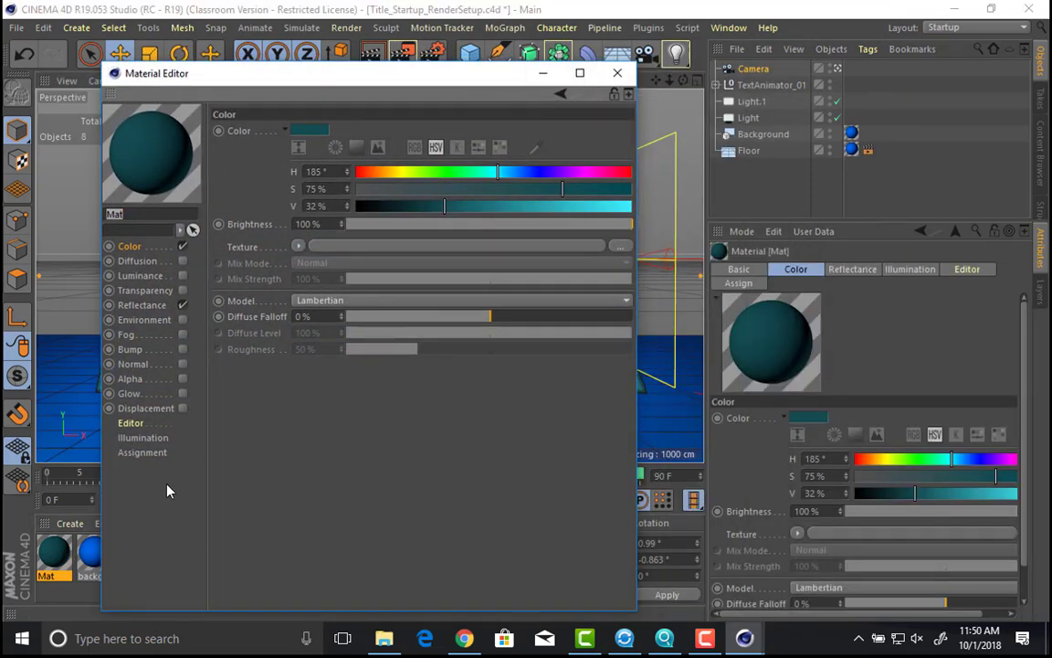
pyautogui.click(89, 551)
pyautogui.click(437, 254)
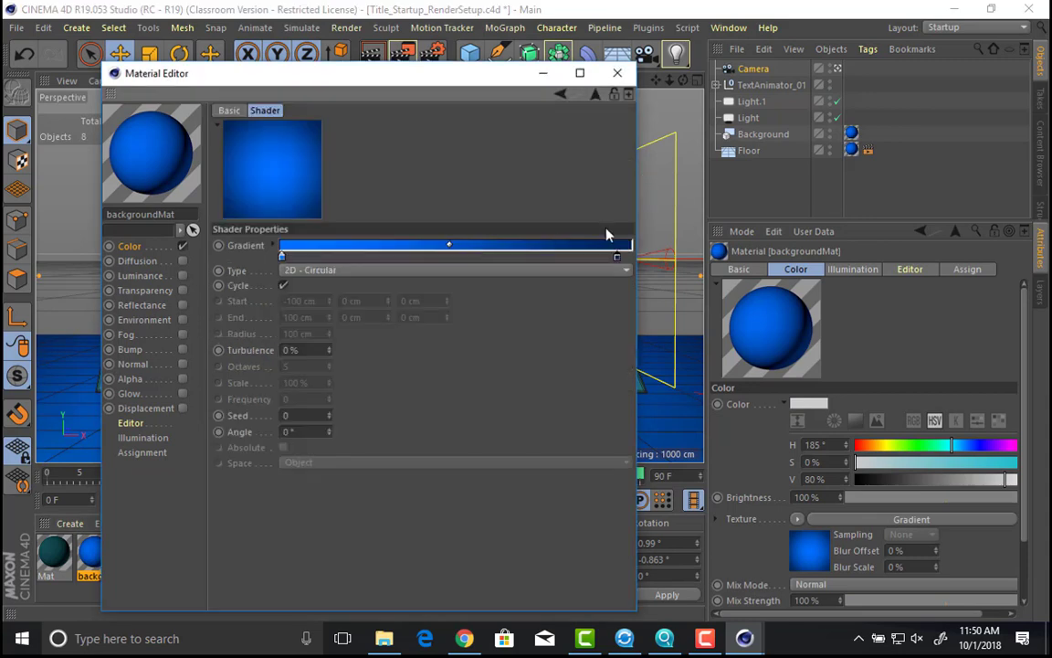
pyautogui.doubleClick(283, 258)
pyautogui.moveTo(310, 268); pyautogui.dragTo(332, 272)
pyautogui.press('Return')
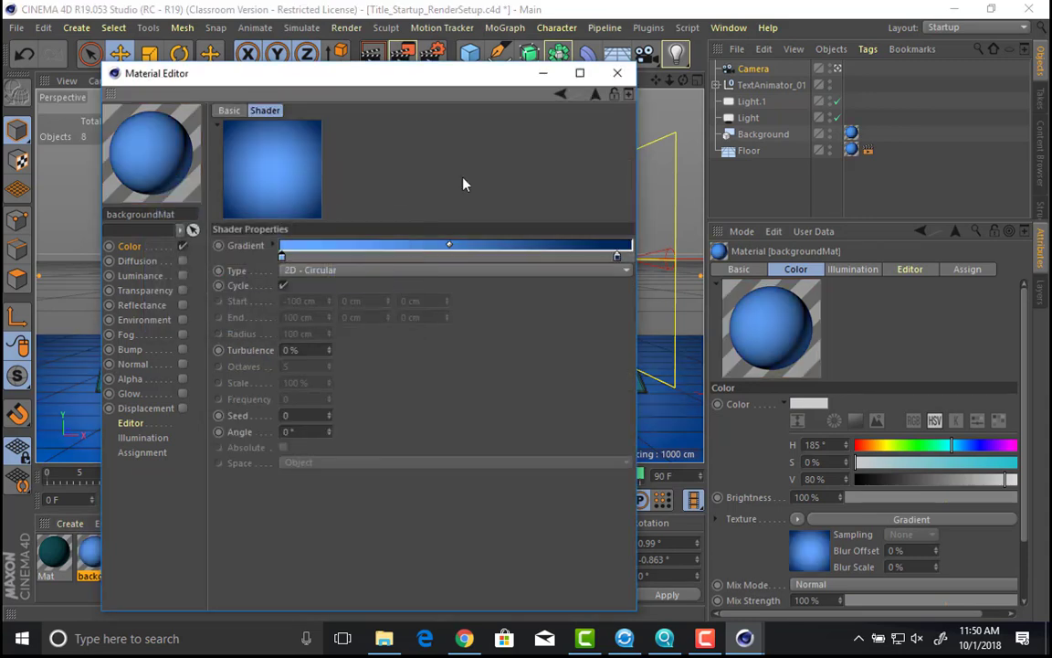
# Step: Recolor the Mat text material to bright orange with a hue of 34° and a value of 100%
pyautogui.moveTo(420, 77); pyautogui.dragTo(711, 165)
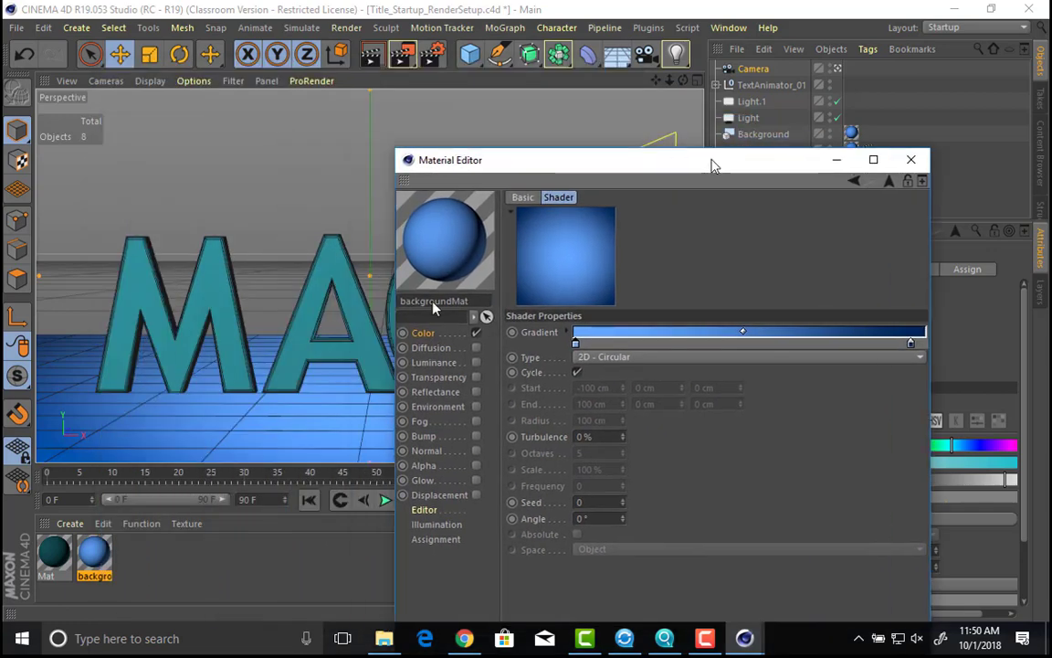
pyautogui.click(54, 552)
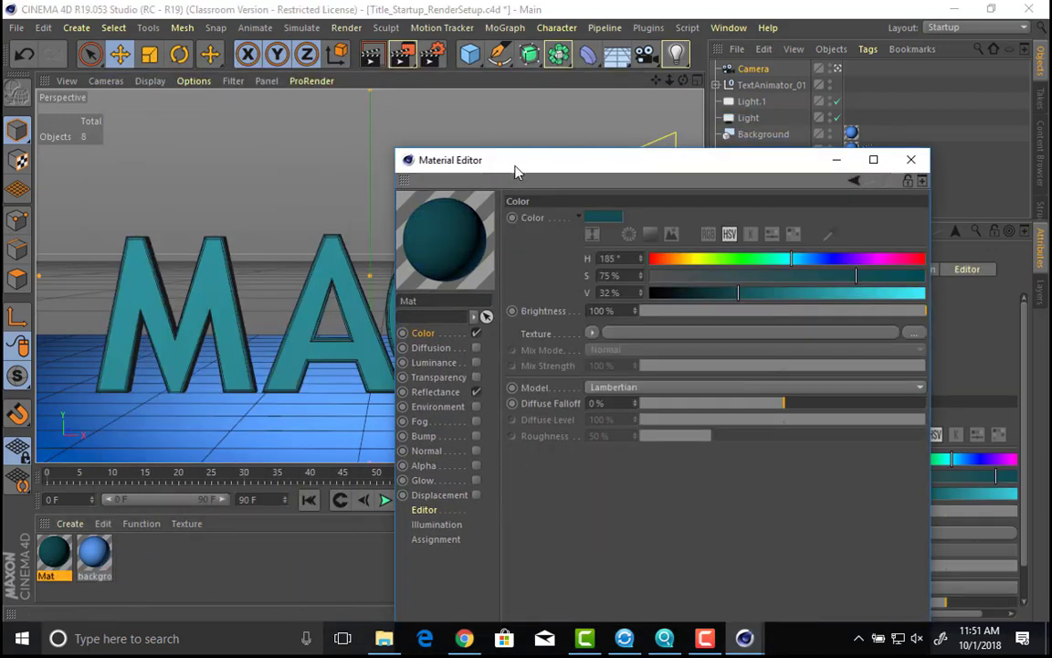
pyautogui.moveTo(517, 166); pyautogui.dragTo(451, 93)
pyautogui.click(590, 193)
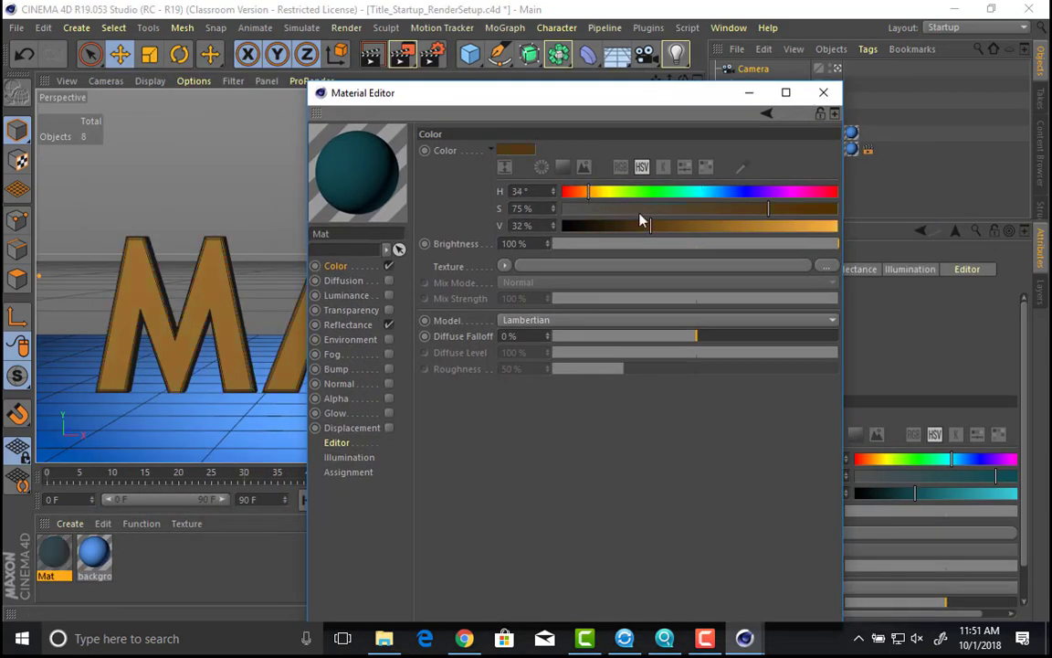
pyautogui.moveTo(647, 226); pyautogui.dragTo(837, 226)
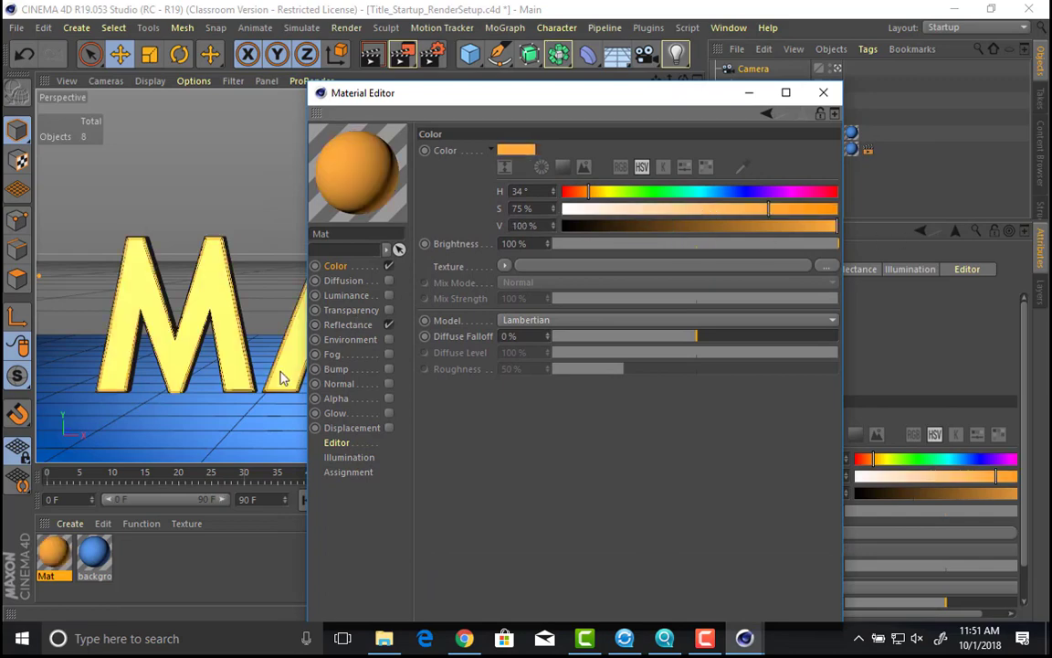
# Step: Check the HSV values of the first knot color in the backgroundMat gradient
pyautogui.click(94, 551)
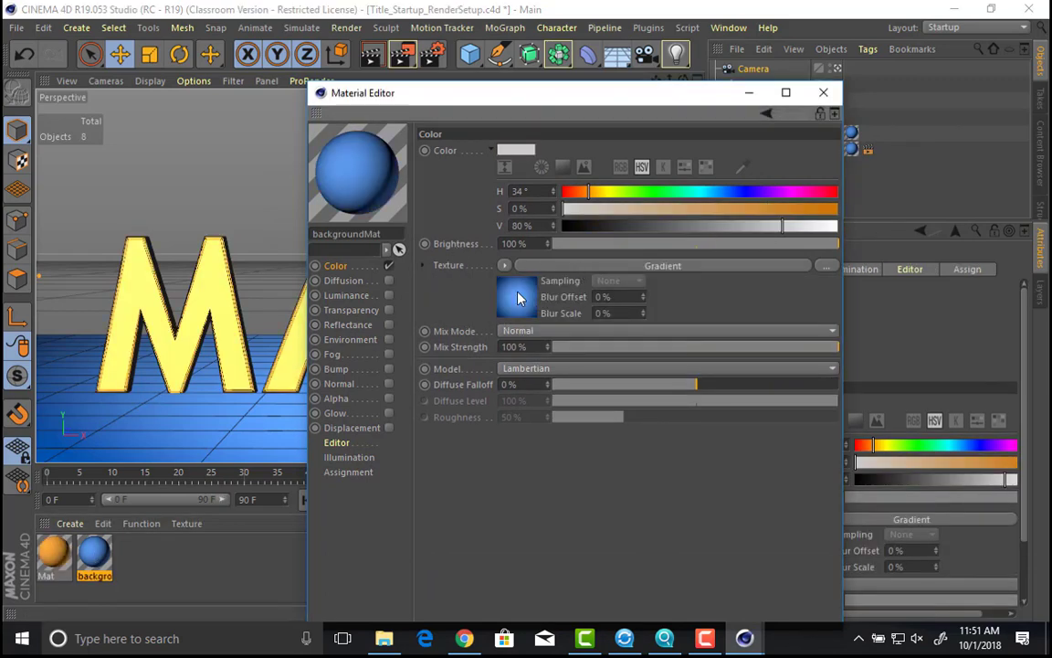
pyautogui.click(551, 265)
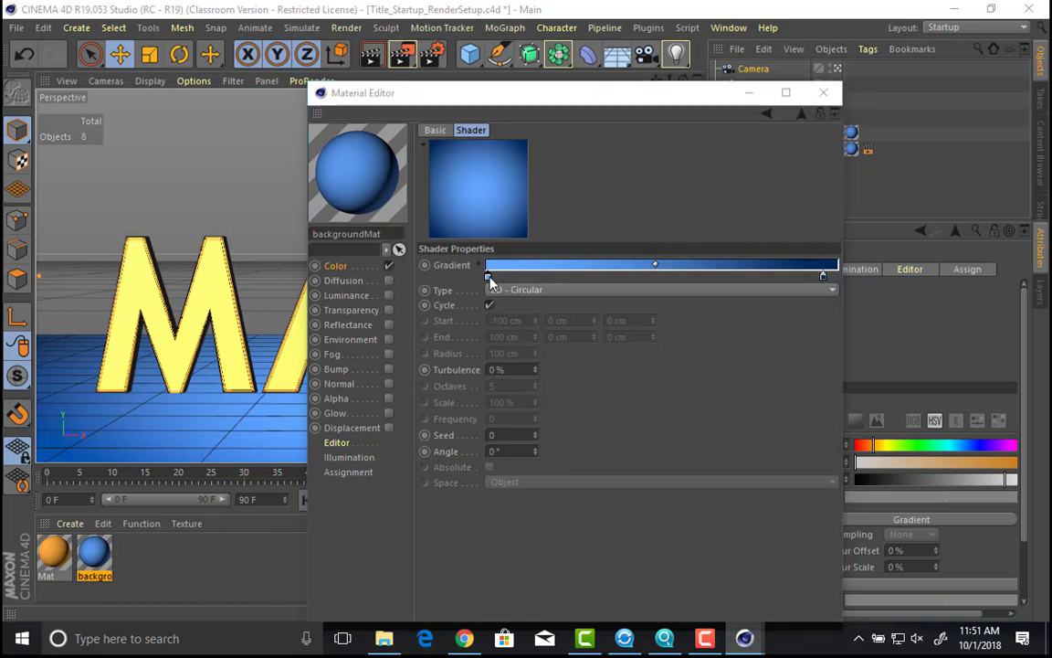
pyautogui.doubleClick(491, 275)
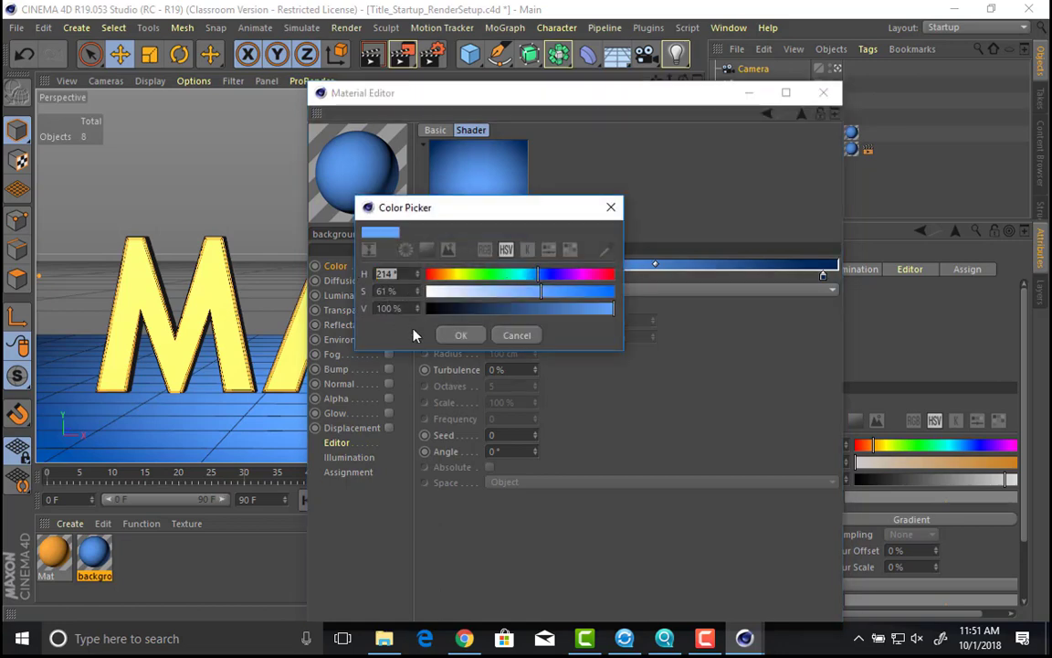
pyautogui.click(464, 335)
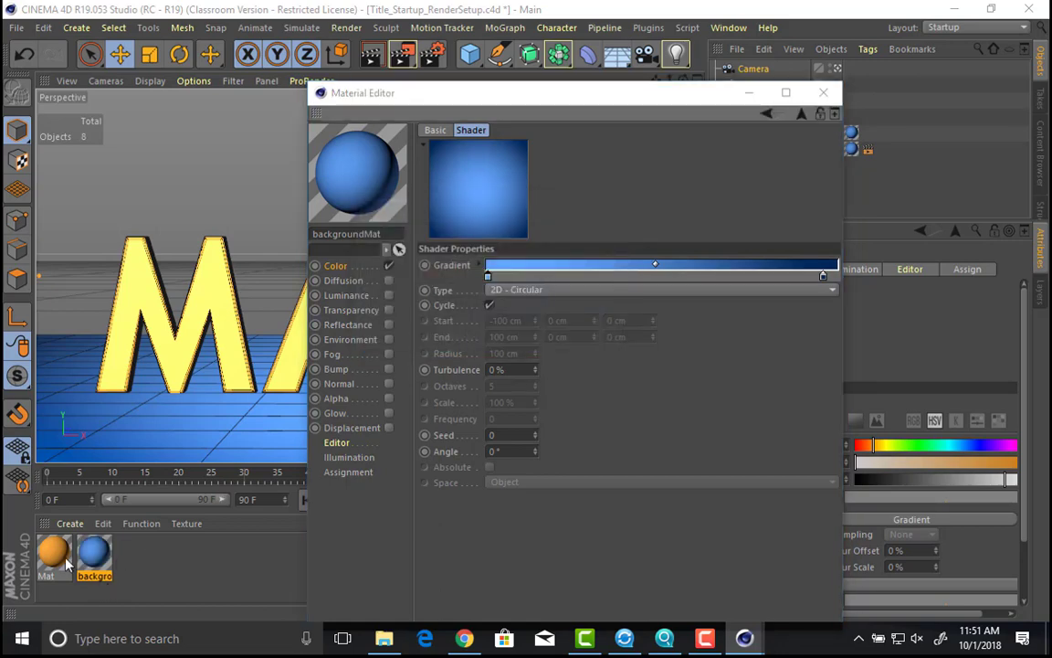
# Step: Try the background blue as the Mat material's color with hue 214°, saturation 61% and value 100%
pyautogui.click(54, 551)
pyautogui.click(528, 152)
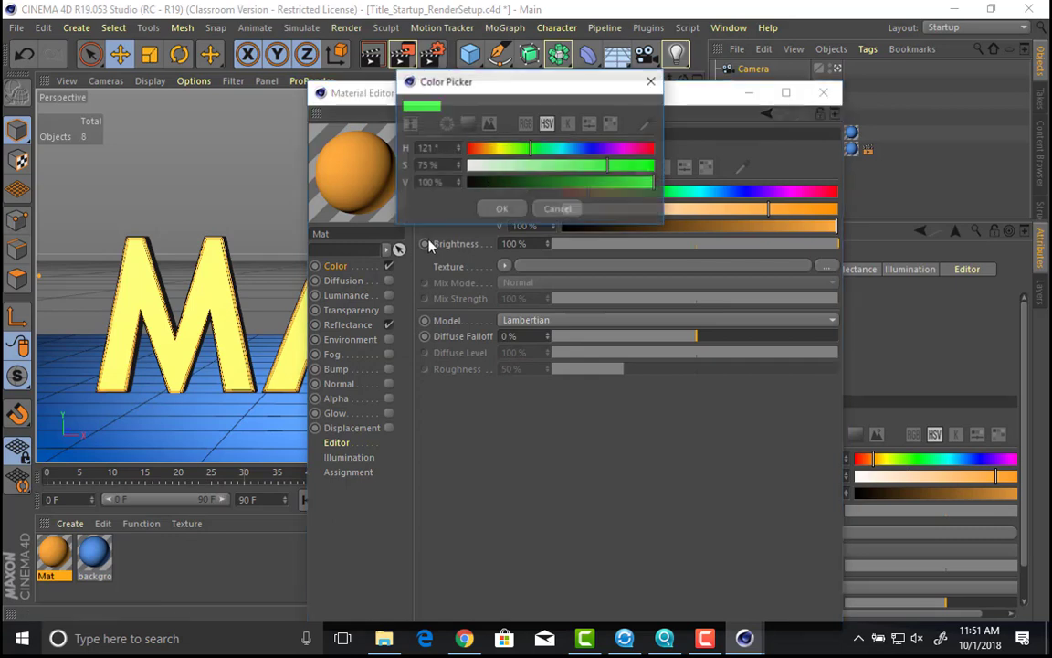
pyautogui.write('214')
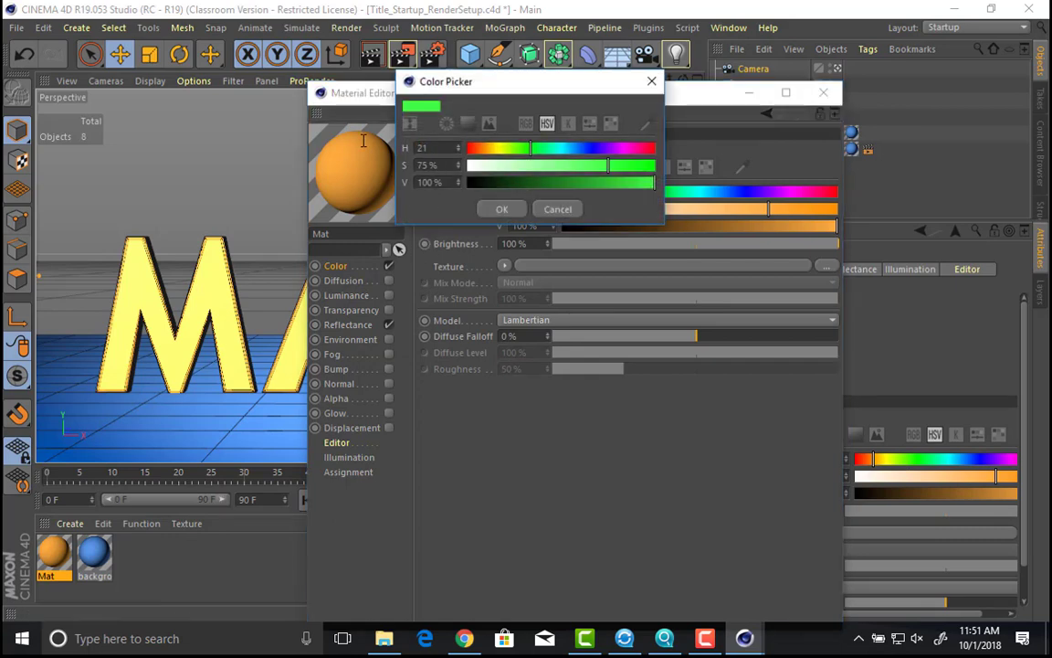
pyautogui.press('Tab')
pyautogui.write('61')
pyautogui.press('Tab')
pyautogui.write('100')
pyautogui.press('Tab')
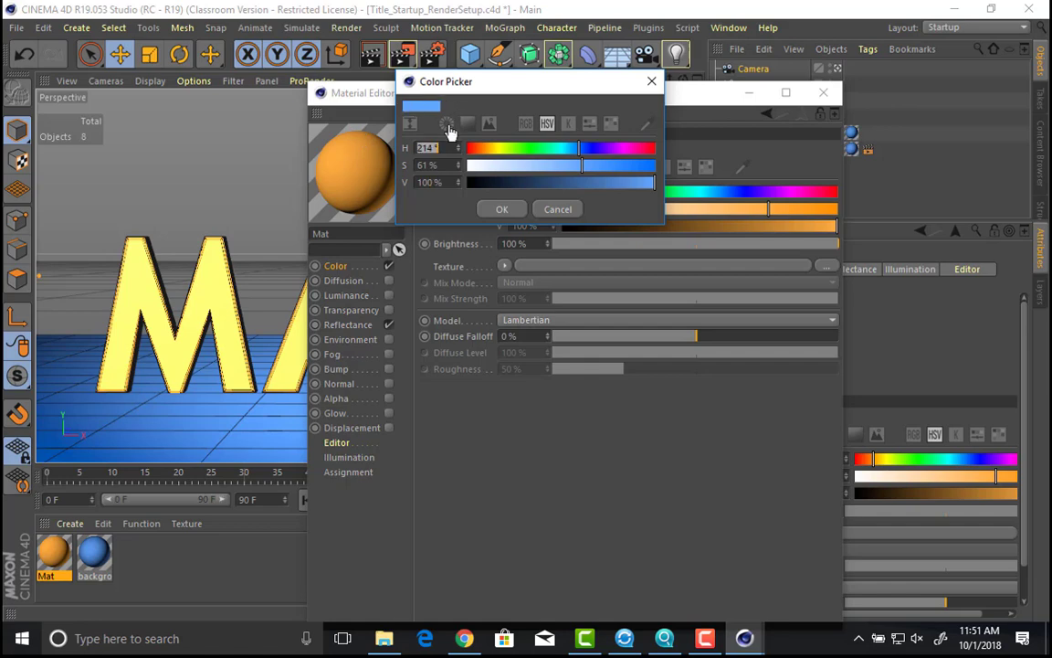
# Step: Set the Mat material's color to hue 34° and raise its saturation to 99%
pyautogui.moveTo(442, 149); pyautogui.dragTo(373, 151)
pyautogui.write('34')
pyautogui.press('Tab')
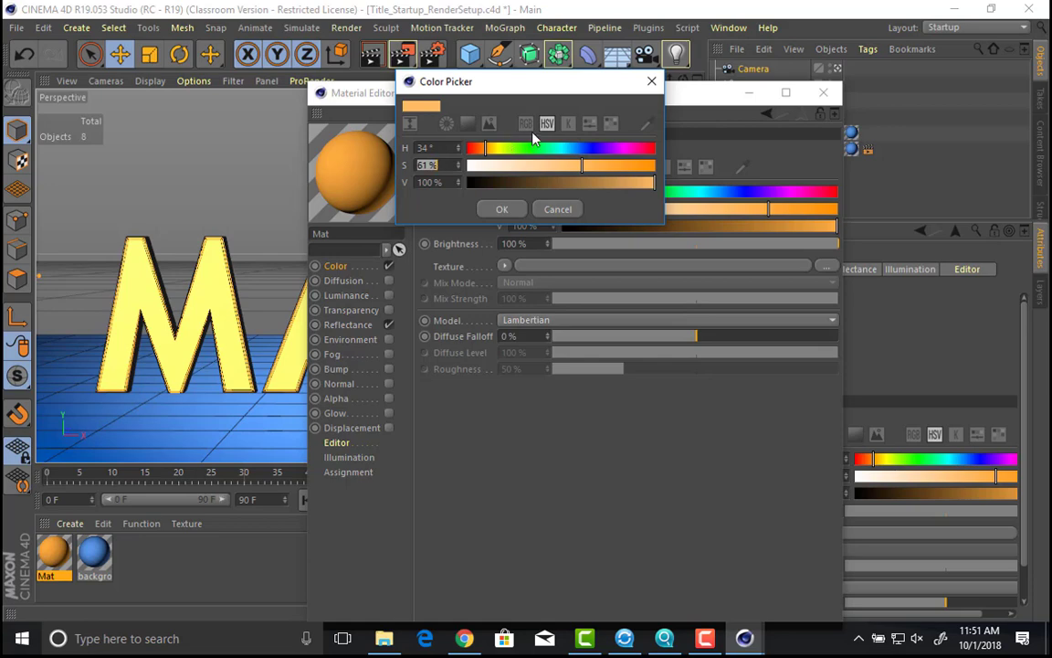
pyautogui.click(619, 166)
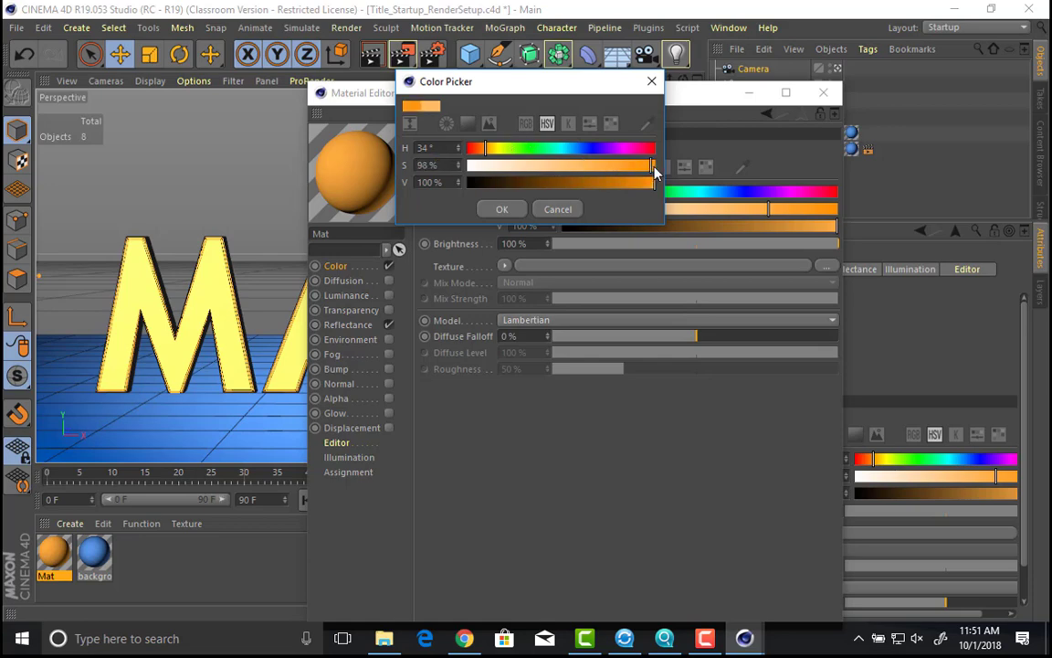
pyautogui.click(647, 170)
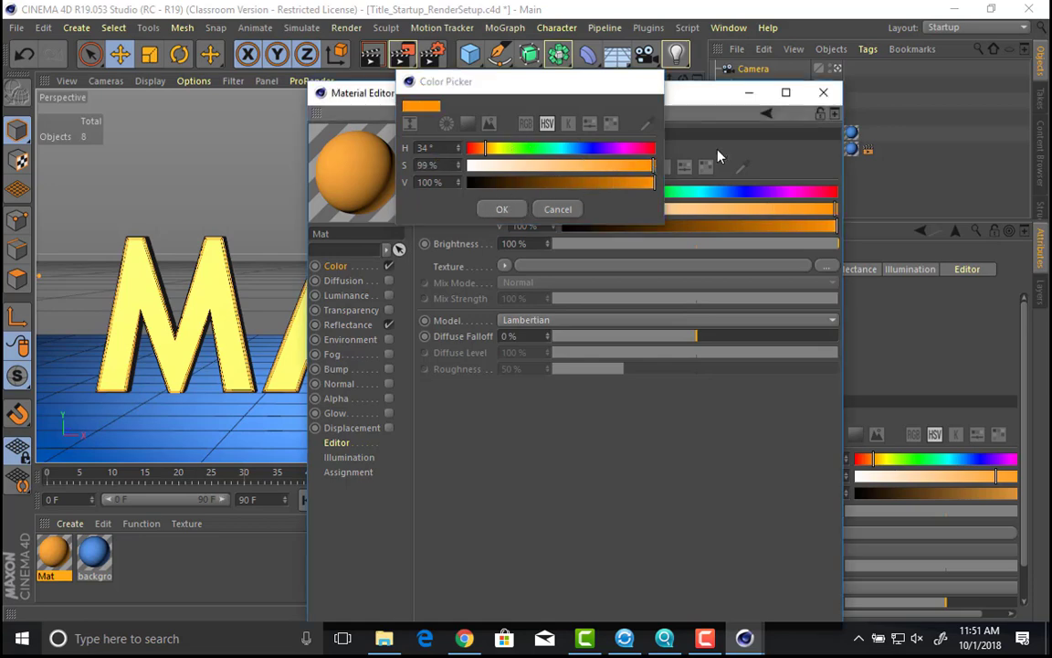
pyautogui.click(502, 210)
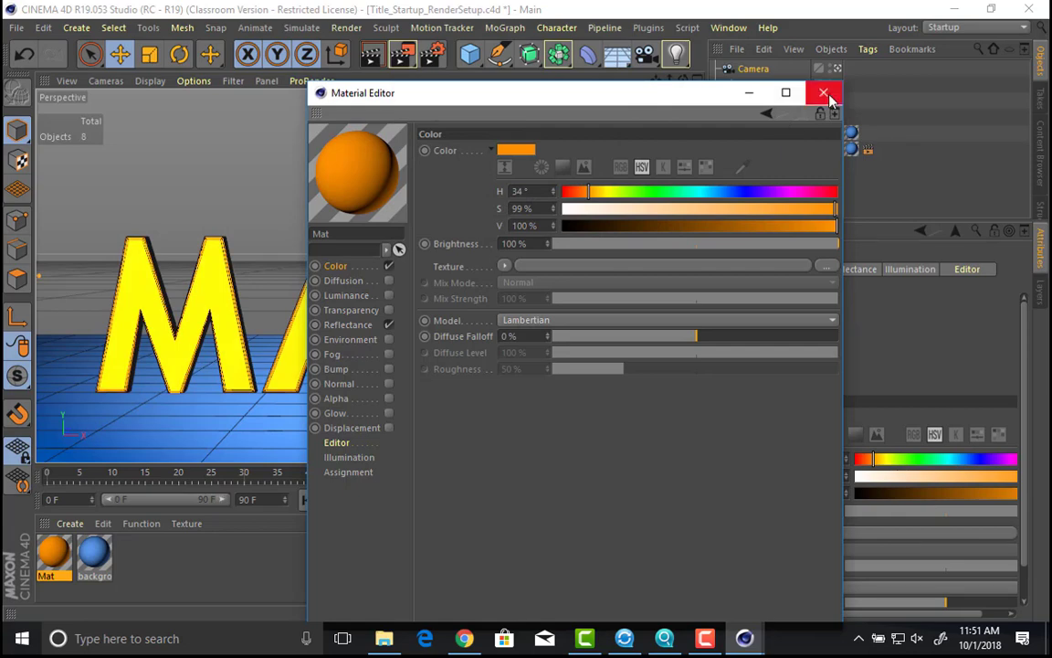
# Step: Render the recolored frame to the Picture Viewer and move its window down to uncover the viewport
pyautogui.click(824, 92)
pyautogui.hotkey('shift', 'r')
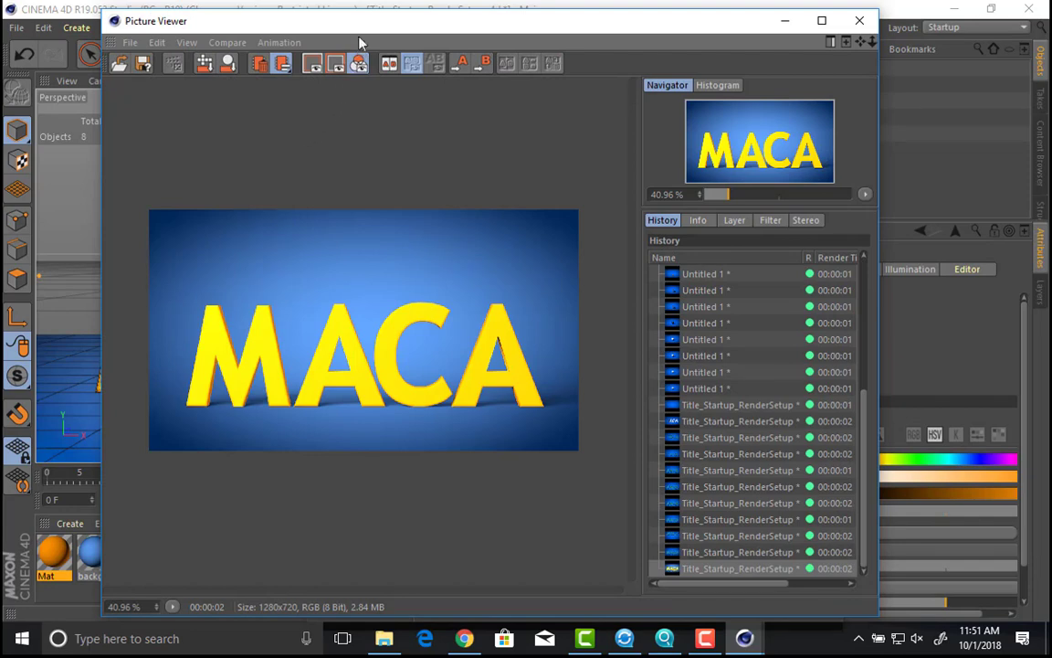
pyautogui.moveTo(361, 20); pyautogui.dragTo(457, 388)
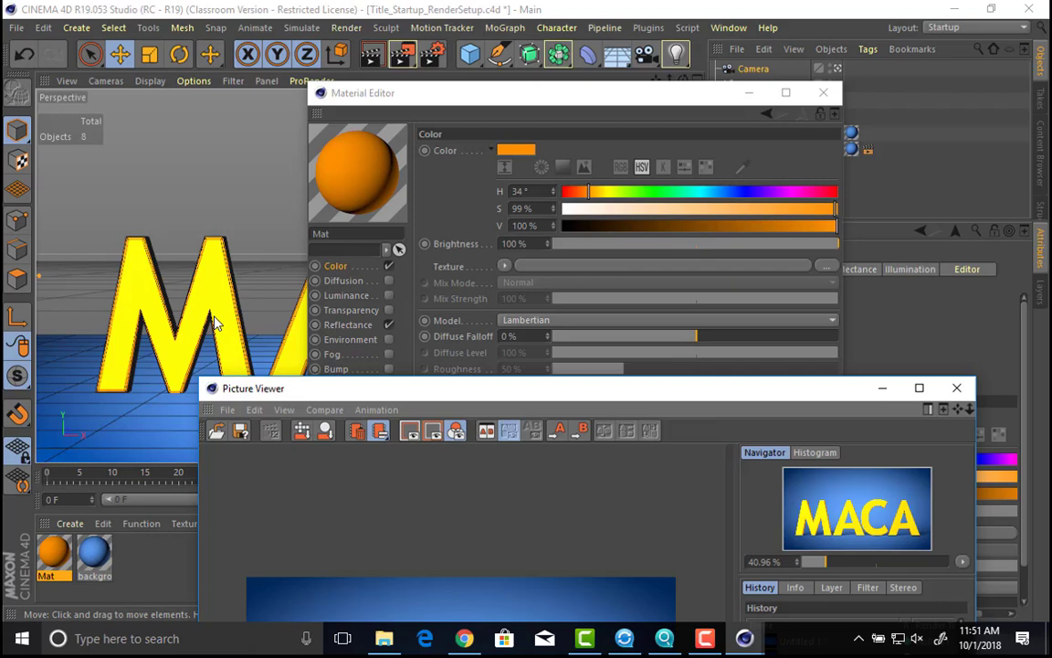
# Step: Test a render with the Mat material's Reflectance off, then switch Reflectance back on and put the Material Editor away
pyautogui.click(387, 327)
pyautogui.moveTo(288, 396); pyautogui.dragTo(242, 415)
pyautogui.hotkey('shift', 'r')
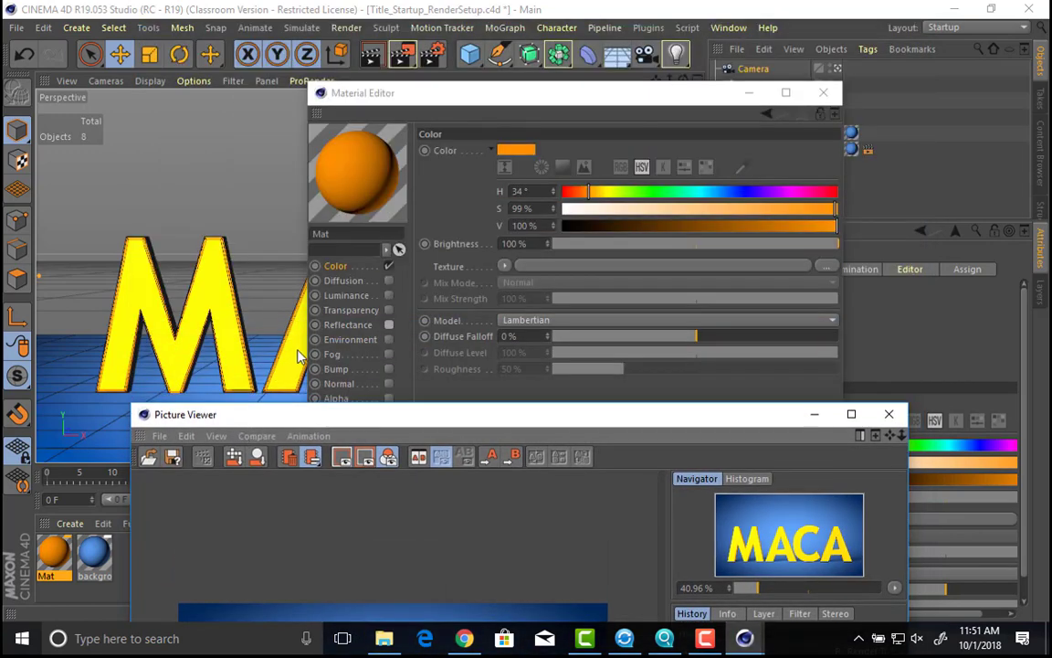
pyautogui.click(346, 326)
pyautogui.click(760, 93)
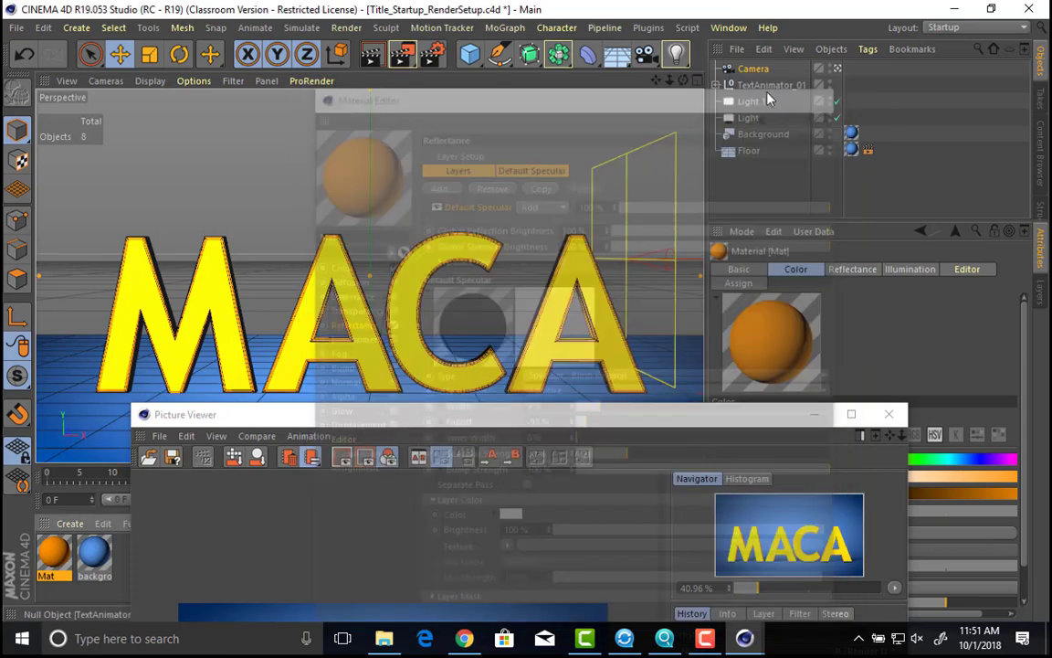
# Step: Lower the intensity of the Light object to about 296% and render the frame to the Picture Viewer
pyautogui.click(757, 101)
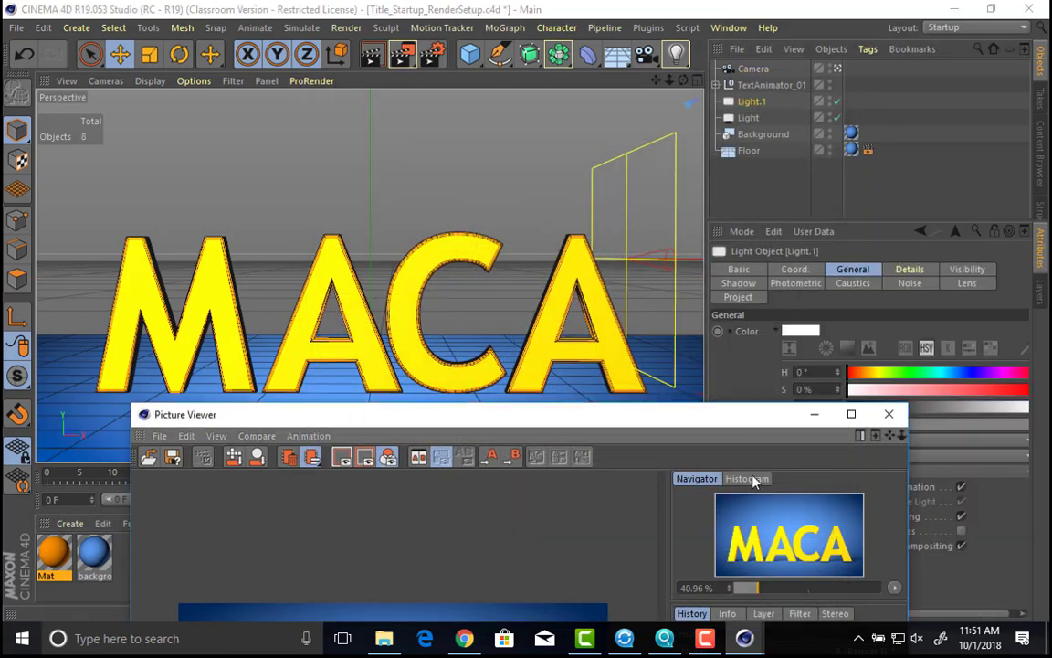
pyautogui.moveTo(772, 416); pyautogui.dragTo(747, 528)
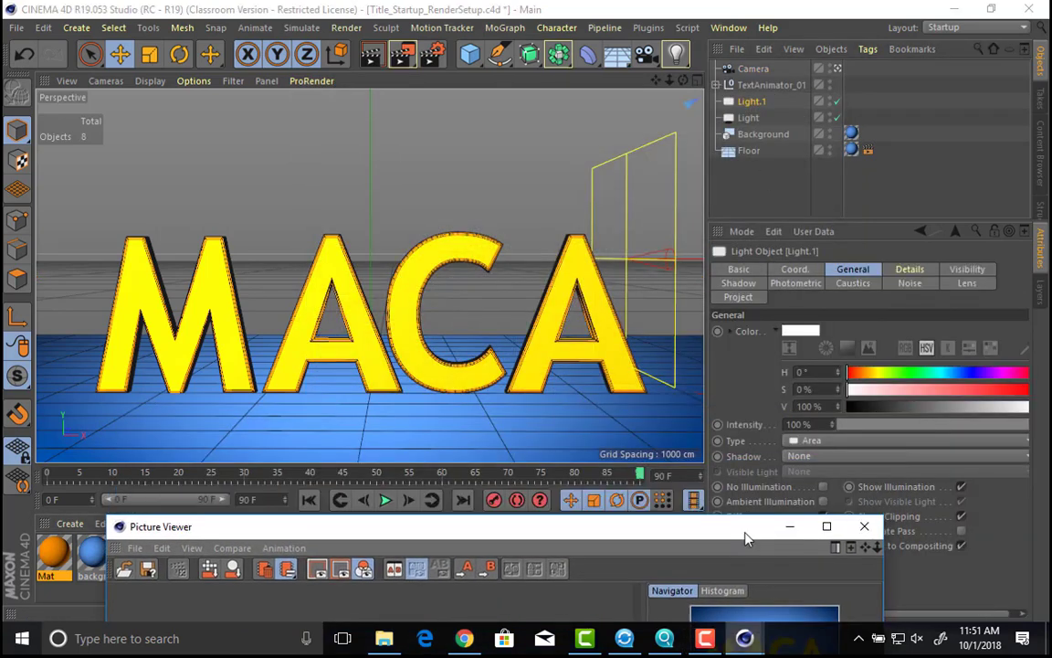
pyautogui.click(749, 120)
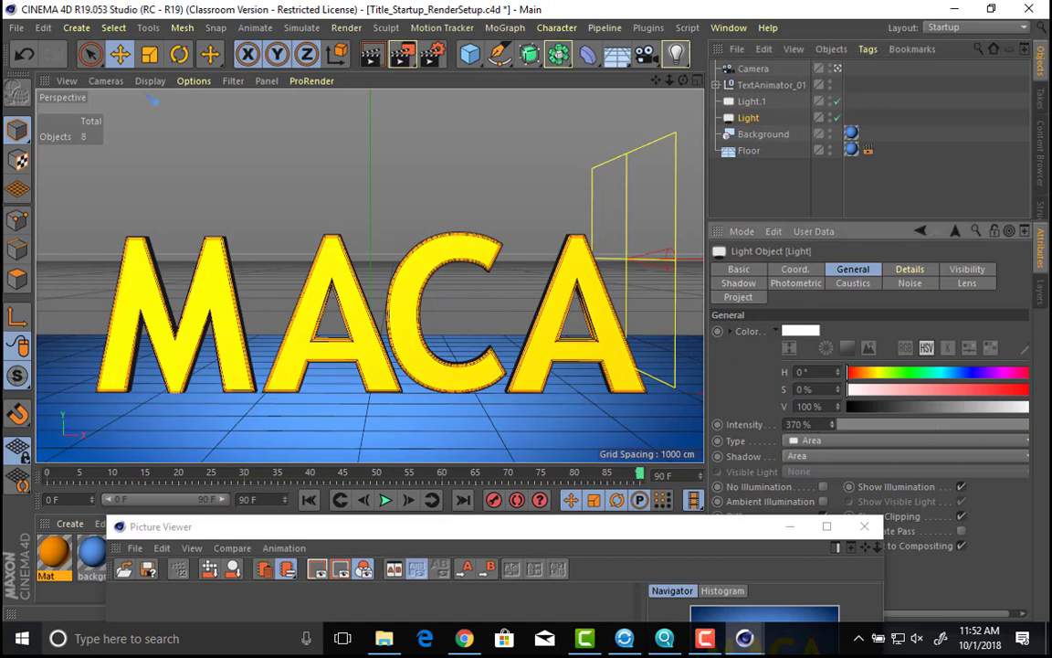
pyautogui.moveTo(832, 424); pyautogui.dragTo(832, 430)
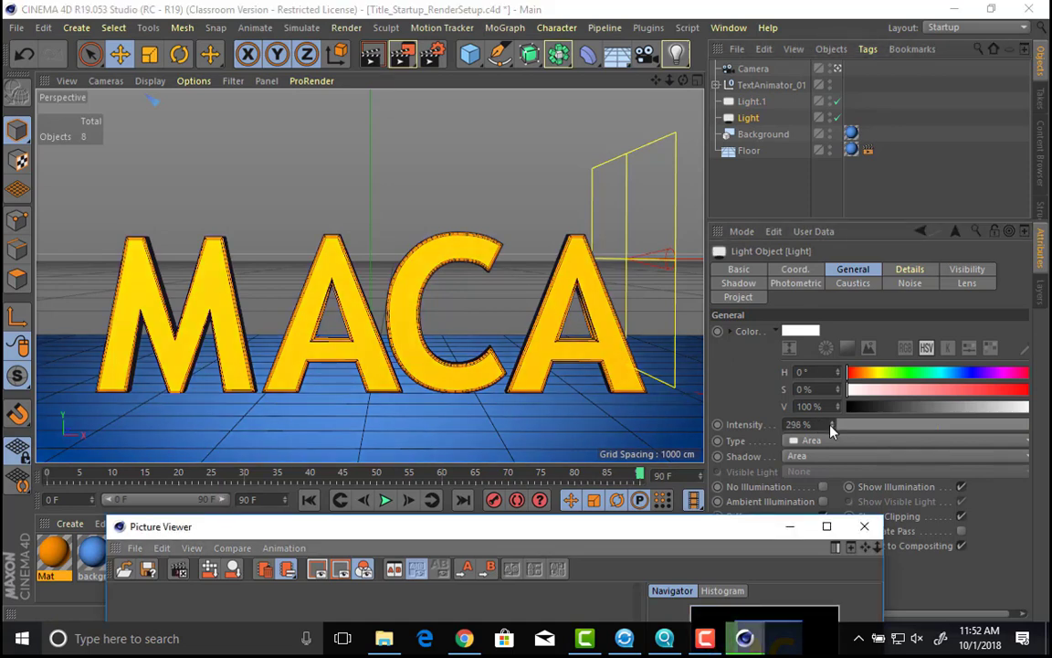
pyautogui.moveTo(684, 533); pyautogui.dragTo(596, 61)
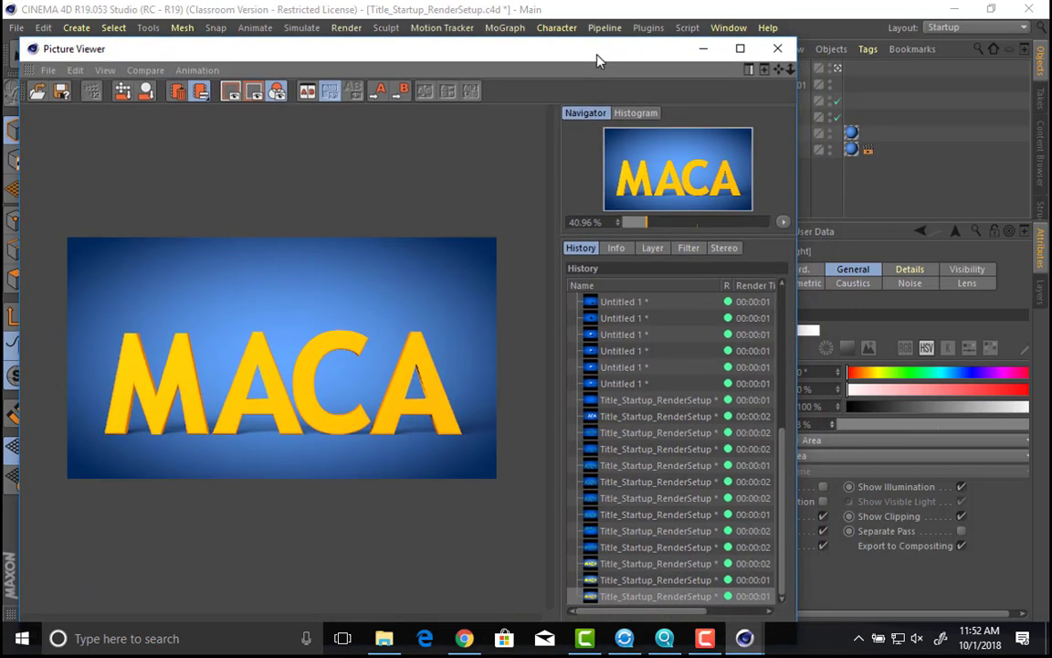
# Step: Reduce the Light object's intensity further in two passes, rendering the frame again after each
pyautogui.click(833, 435)
pyautogui.hotkey('shift', 'r')
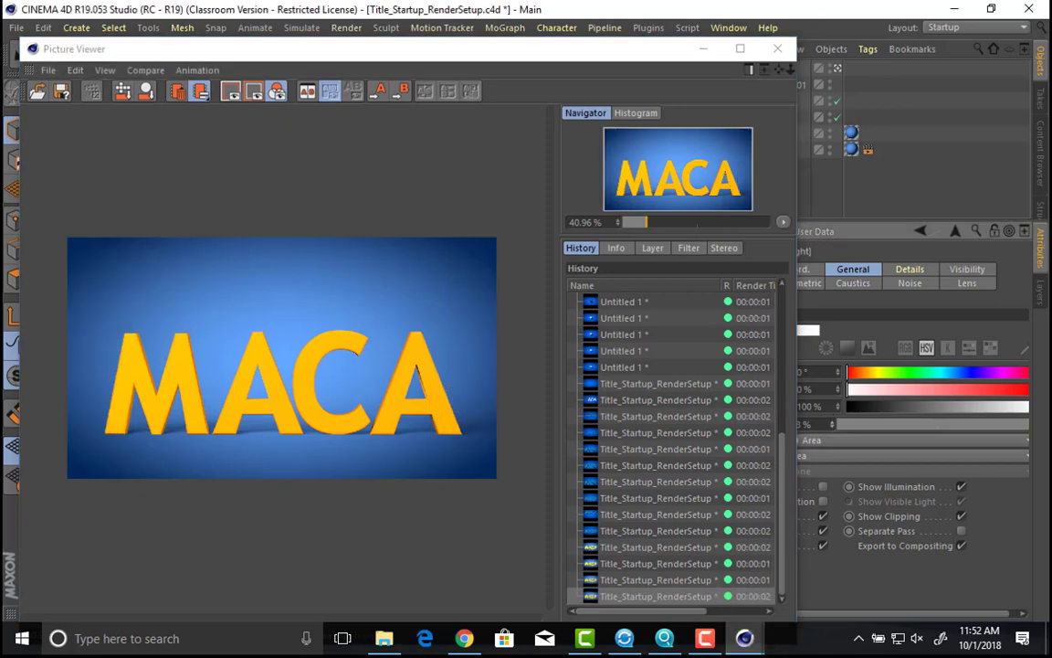
pyautogui.click(832, 428)
pyautogui.hotkey('shift', 'r')
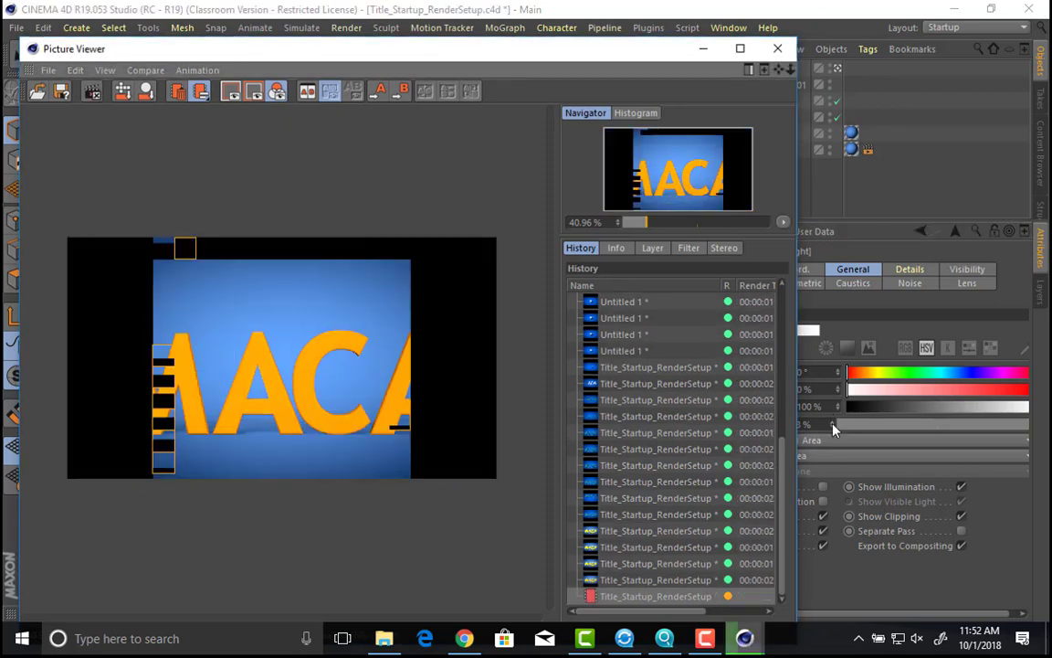
# Step: Lower the Light object's intensity to 180%, render the frame again and move the Picture Viewer off the viewport
pyautogui.moveTo(833, 425); pyautogui.dragTo(833, 434)
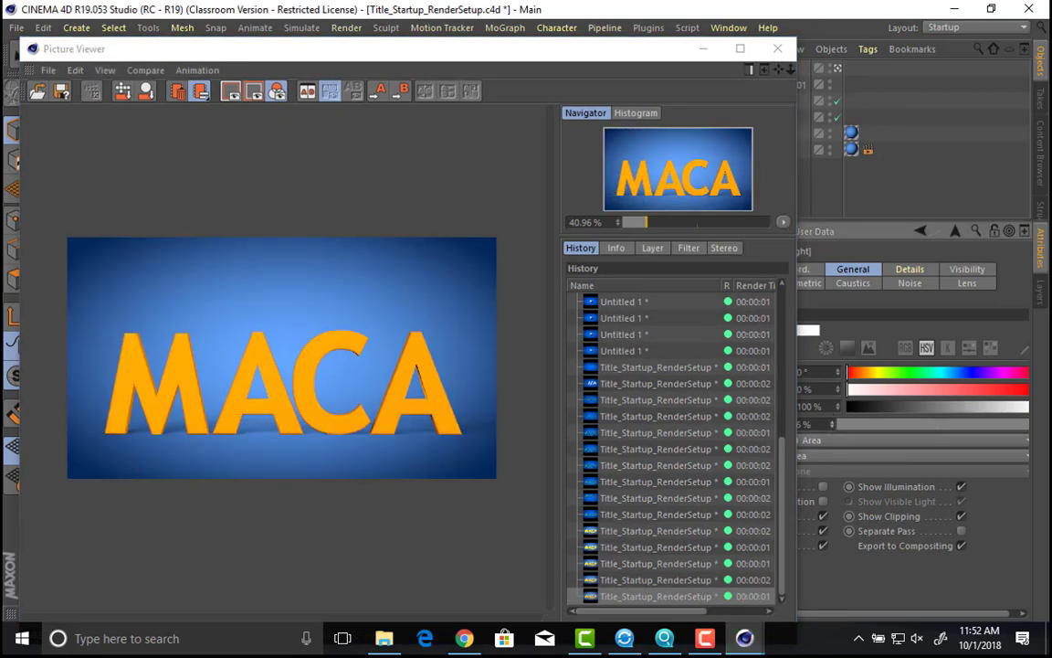
pyautogui.hotkey('shift', 'r')
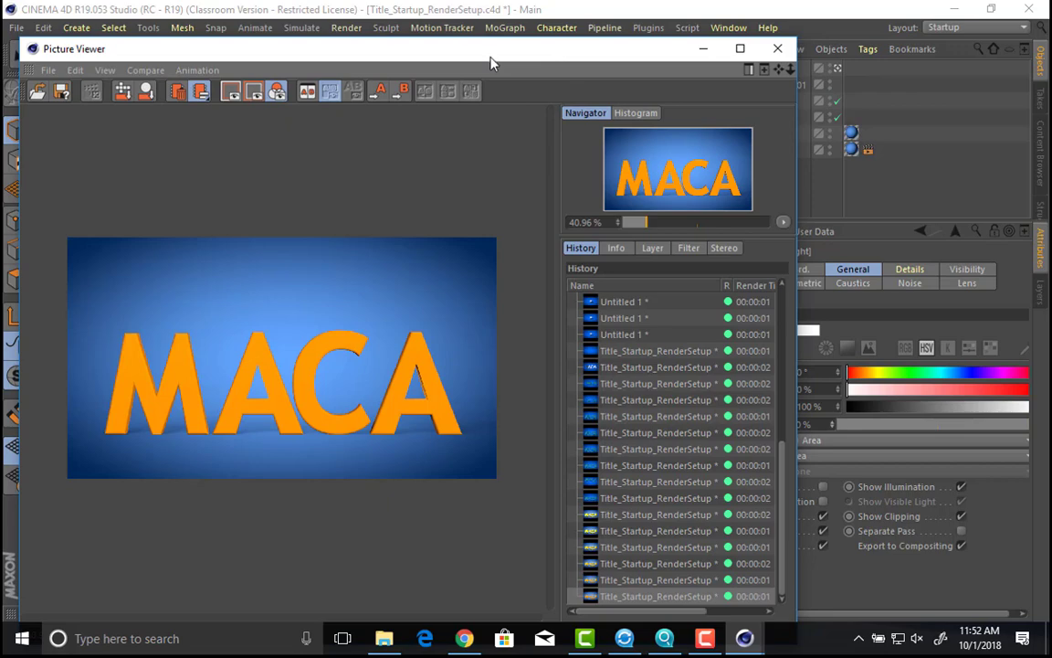
pyautogui.moveTo(490, 60); pyautogui.dragTo(595, 494)
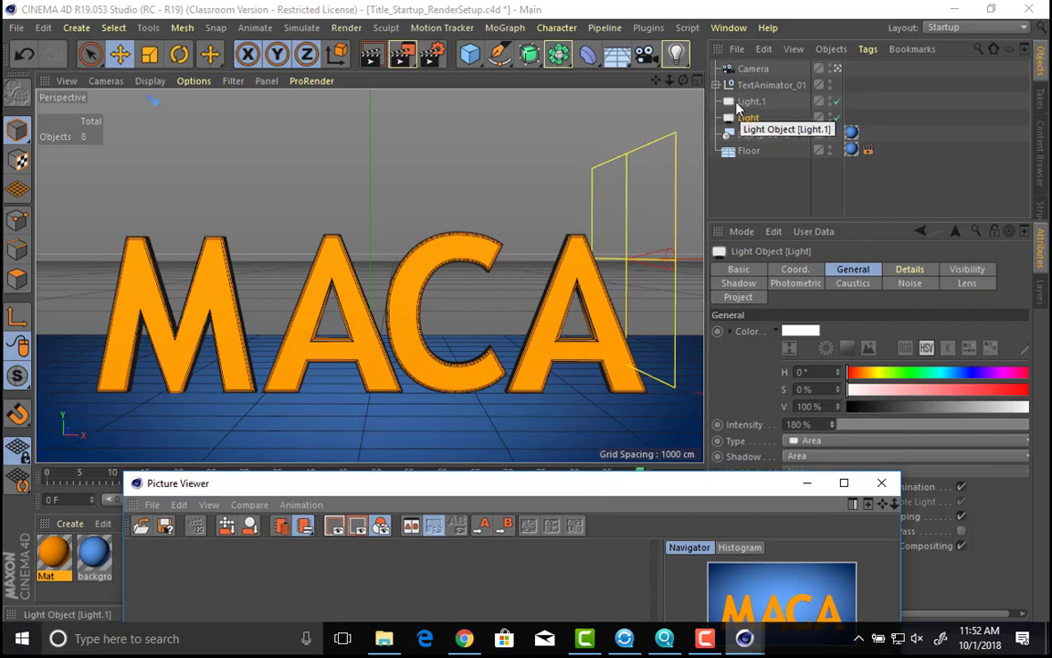
# Step: Try a pale yellow tint on Light.1 with hue 59° and saturation 27%, and render the frame to the Picture Viewer
pyautogui.click(734, 102)
pyautogui.click(740, 102)
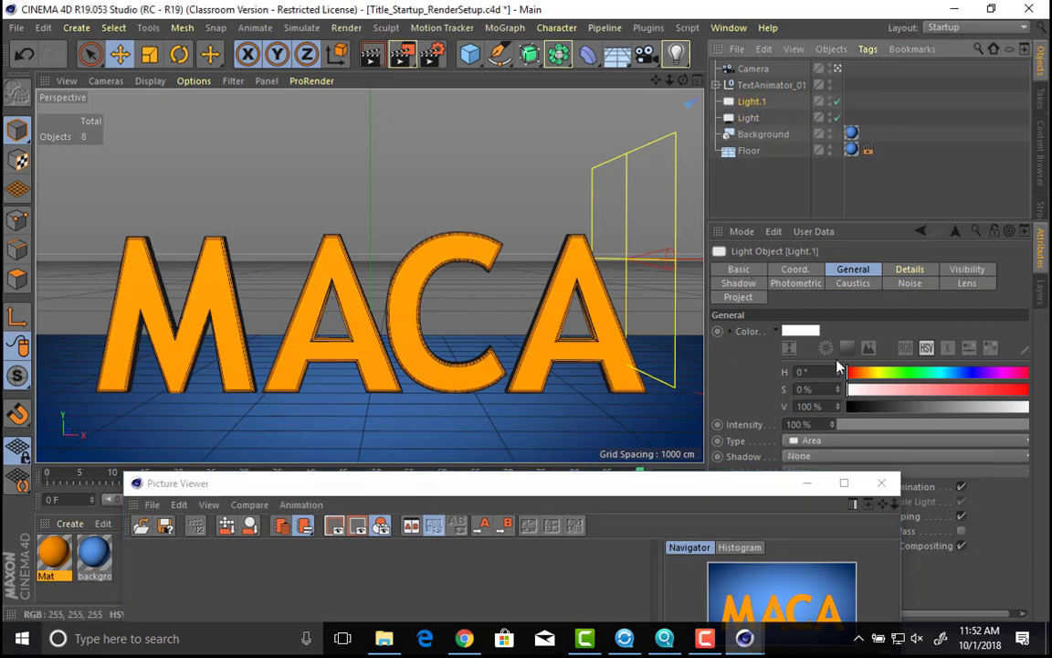
pyautogui.moveTo(853, 373); pyautogui.dragTo(877, 372)
pyautogui.click(956, 391)
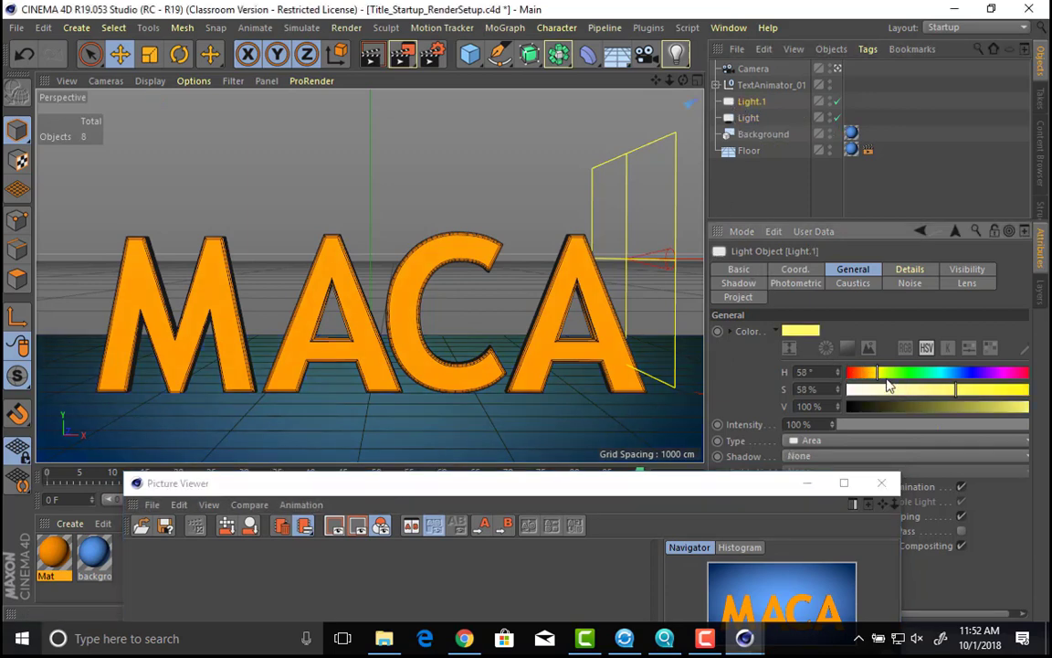
pyautogui.click(879, 376)
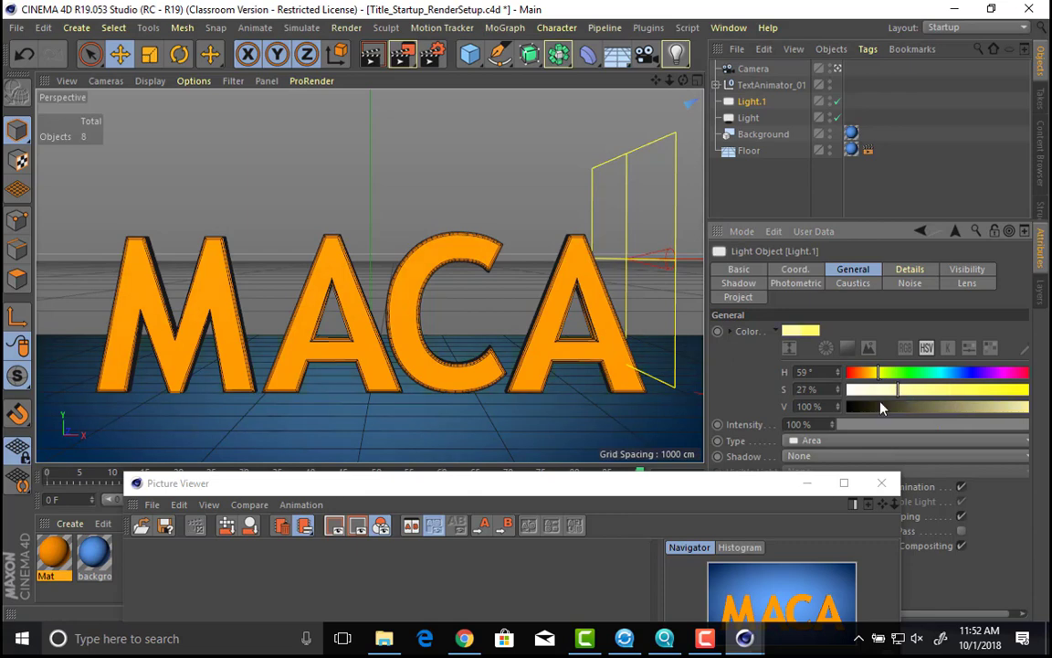
pyautogui.moveTo(725, 486); pyautogui.dragTo(694, 199)
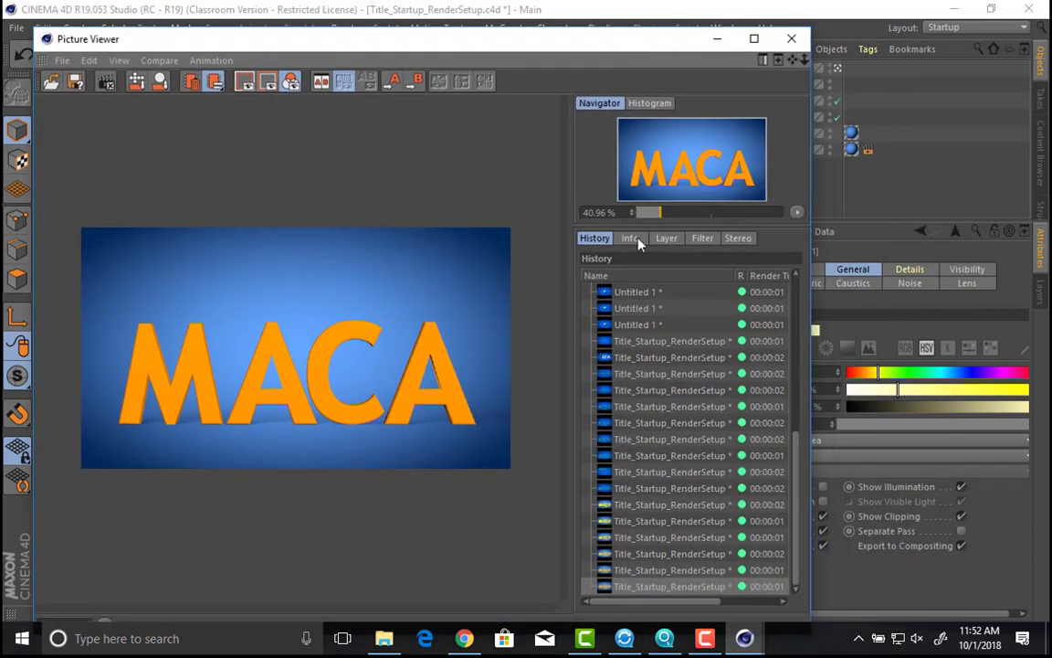
pyautogui.hotkey('shift', 'r')
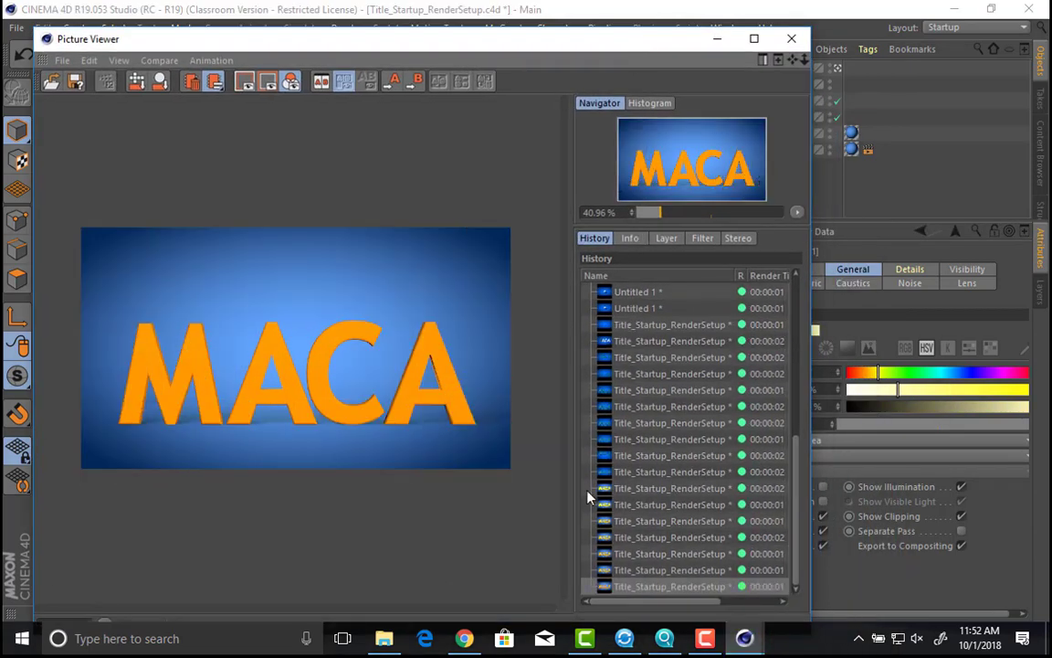
# Step: Compare the yellow-tinted render with the previous one in the render history at close zoom, and close the Picture Viewer
pyautogui.scroll(2, 398, 496)
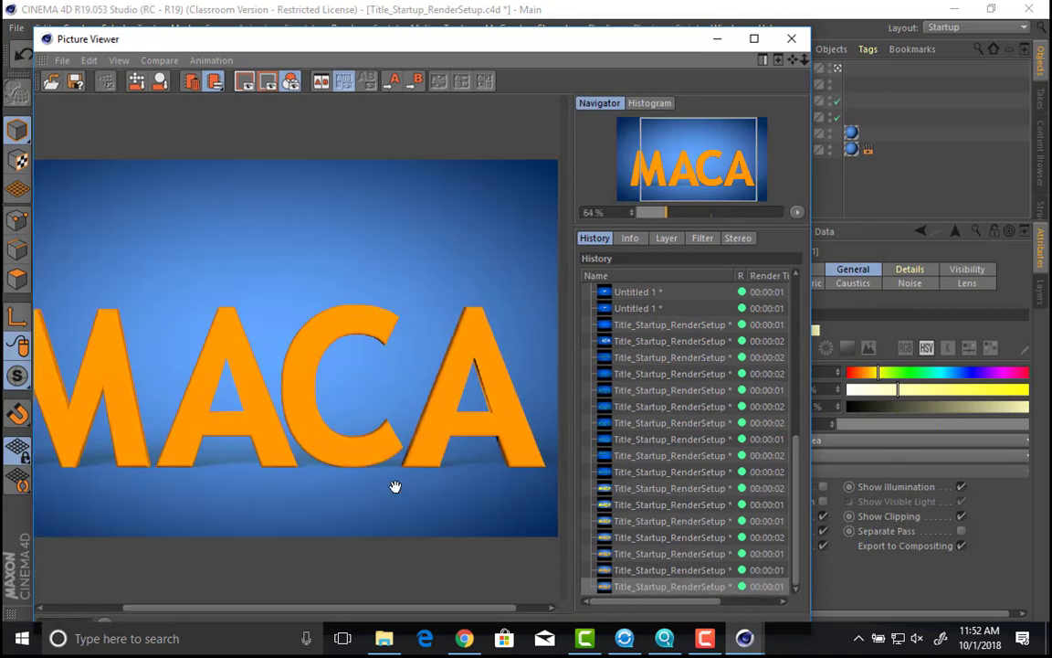
pyautogui.press('Down')
pyautogui.press('Up')
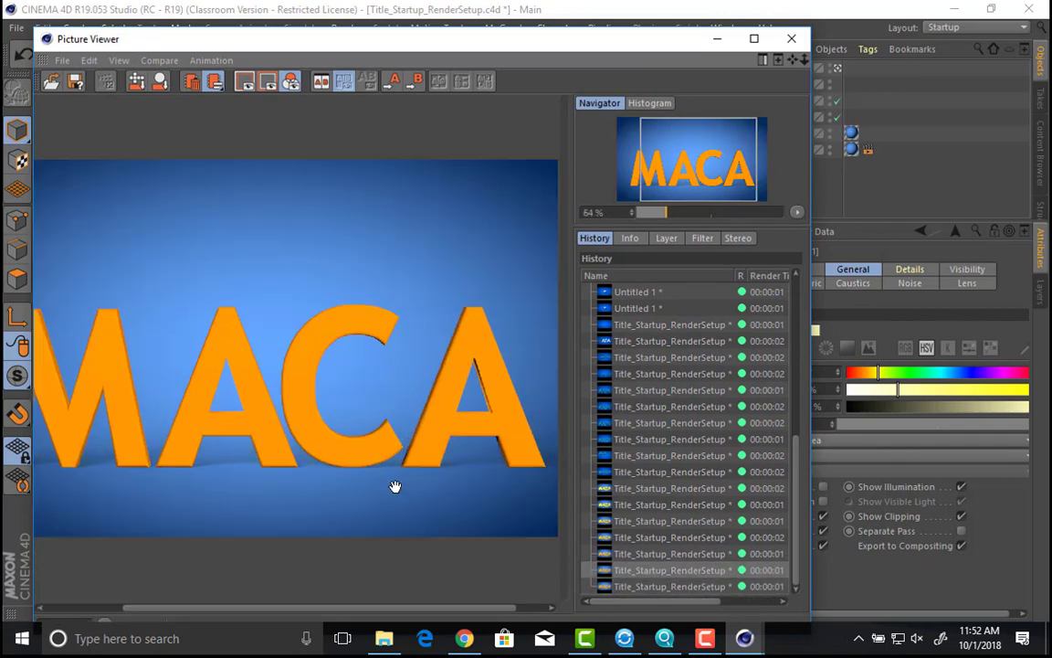
pyautogui.press('Down')
pyautogui.press('Up')
pyautogui.press('Down')
pyautogui.scroll(4, 208, 465)
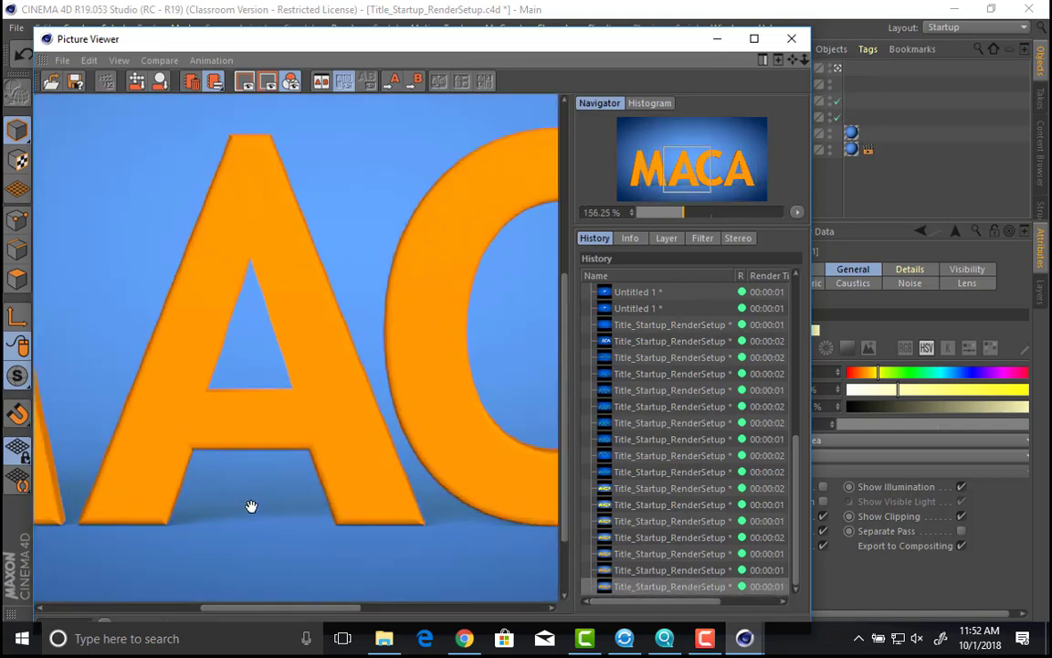
pyautogui.click(792, 38)
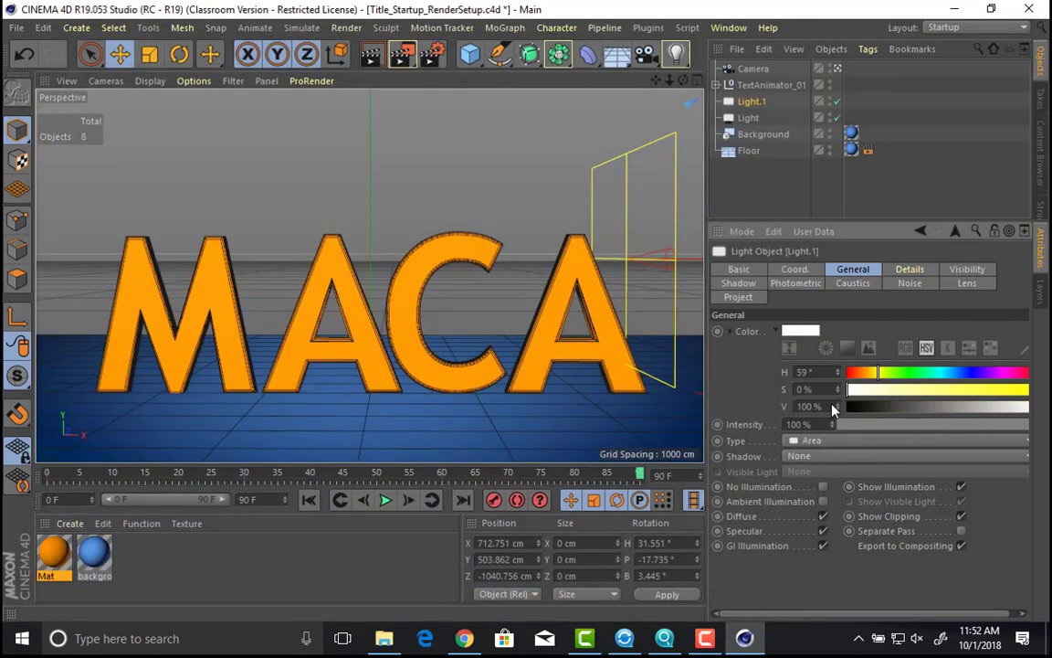
# Step: Add a Protection tag to the Camera, deselect everything and set the timeline to frame 88
pyautogui.click(764, 69)
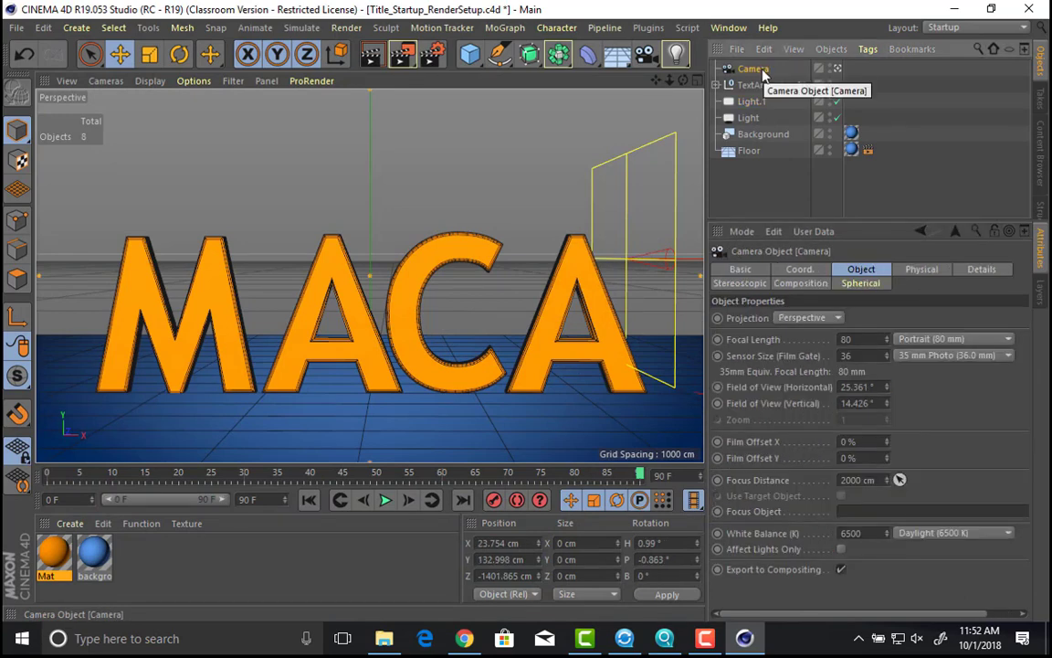
pyautogui.click(865, 49)
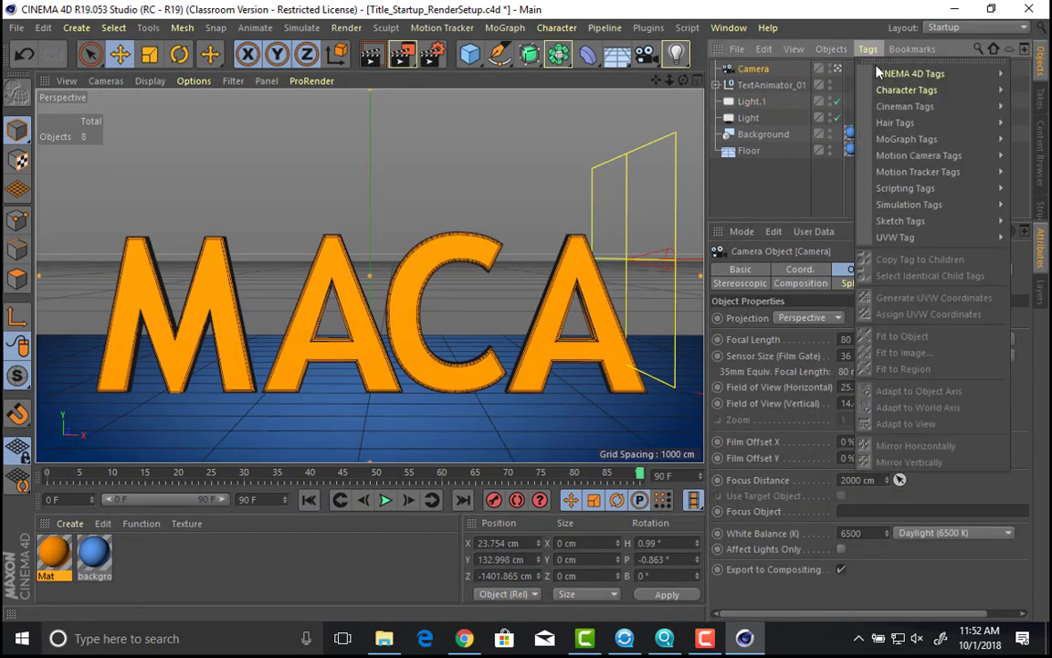
pyautogui.moveTo(910, 73)
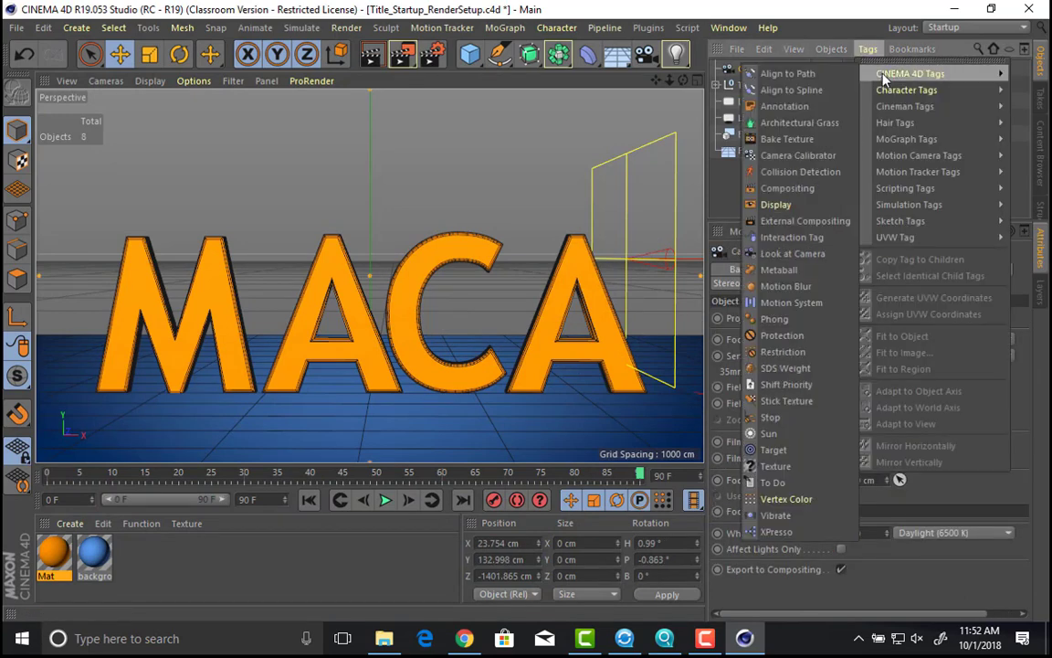
pyautogui.click(784, 336)
pyautogui.click(545, 182)
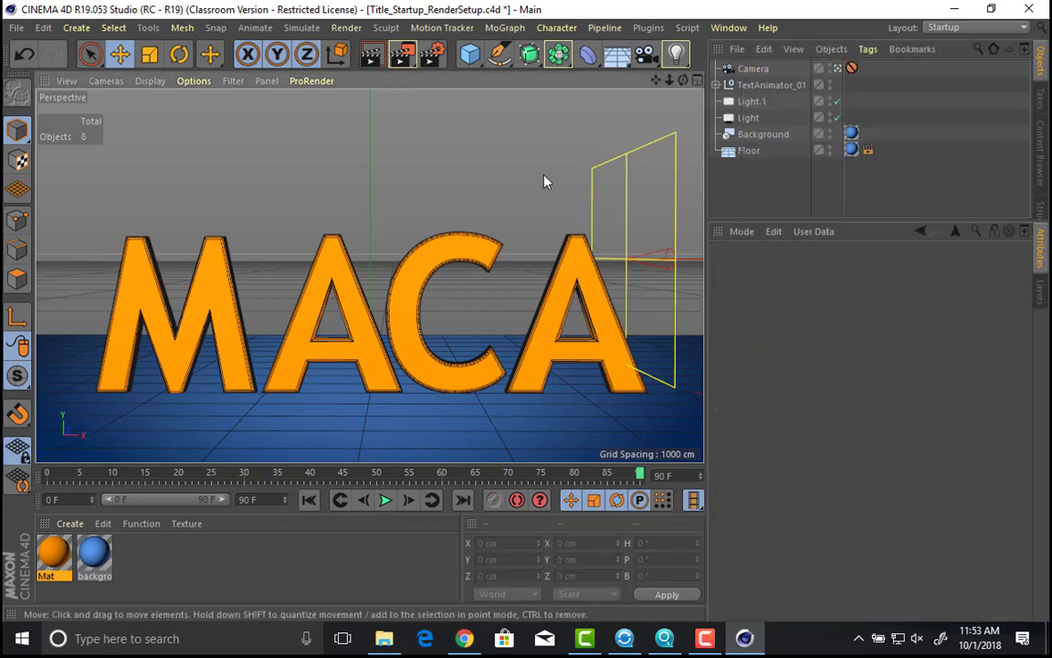
pyautogui.moveTo(57, 478); pyautogui.dragTo(630, 496)
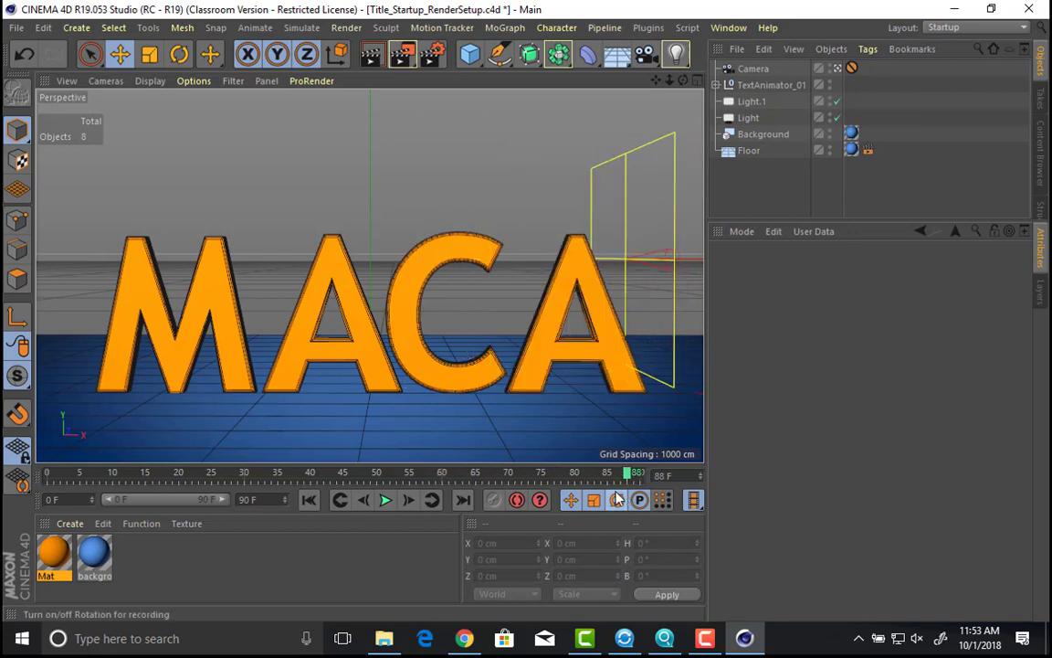
# Step: Switch the renderer to Physical in the render settings and add the Ambient Occlusion effect
pyautogui.click(440, 50)
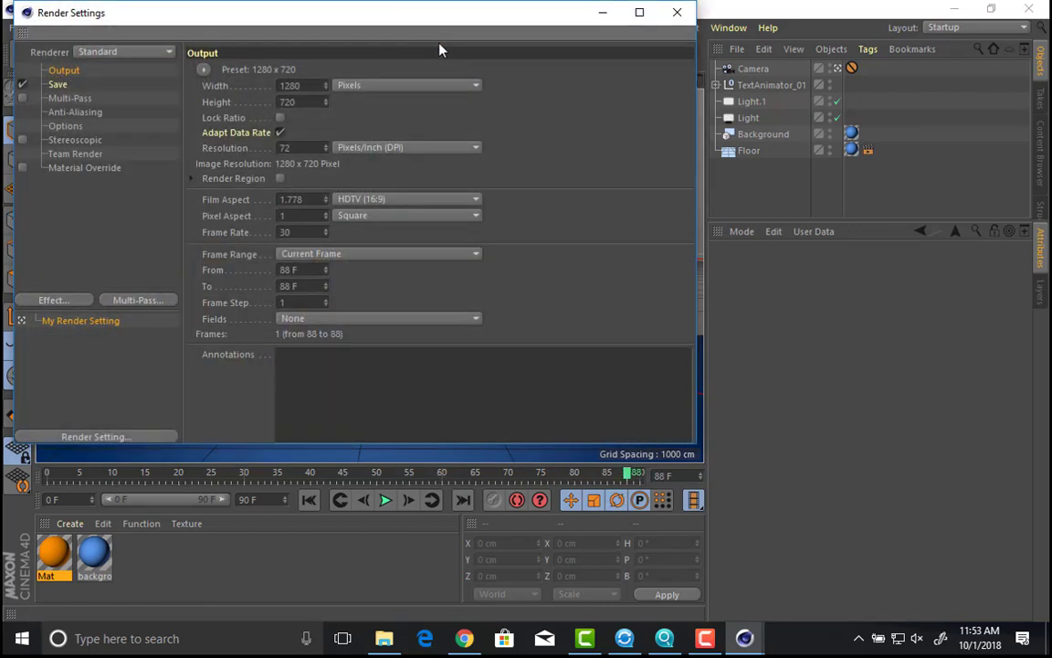
pyautogui.moveTo(370, 24); pyautogui.dragTo(605, 132)
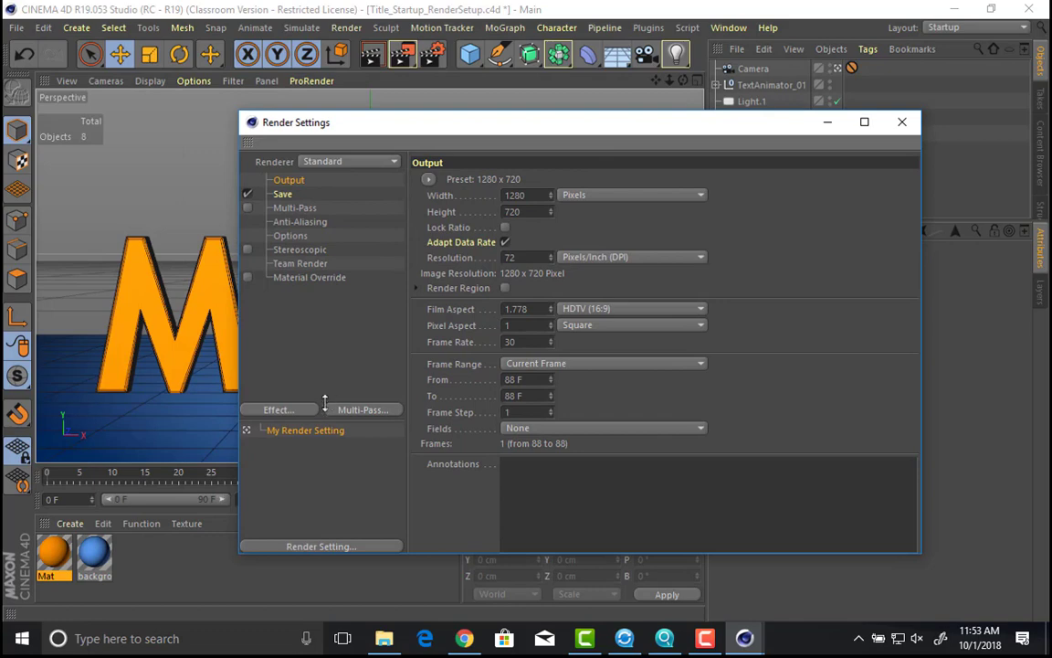
pyautogui.click(352, 163)
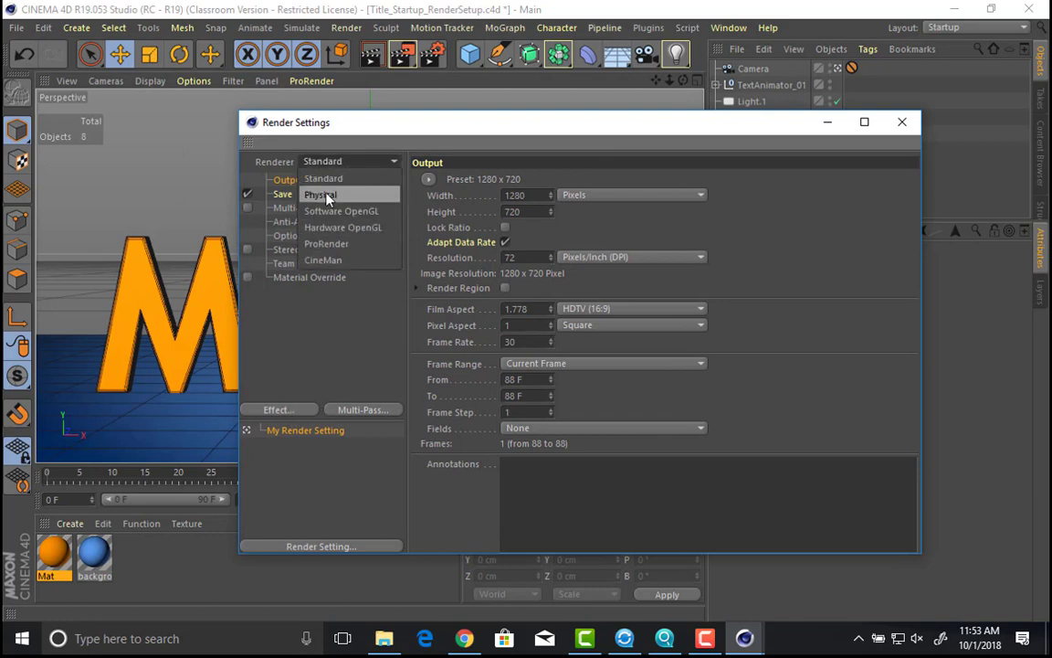
pyautogui.click(327, 196)
pyautogui.click(287, 413)
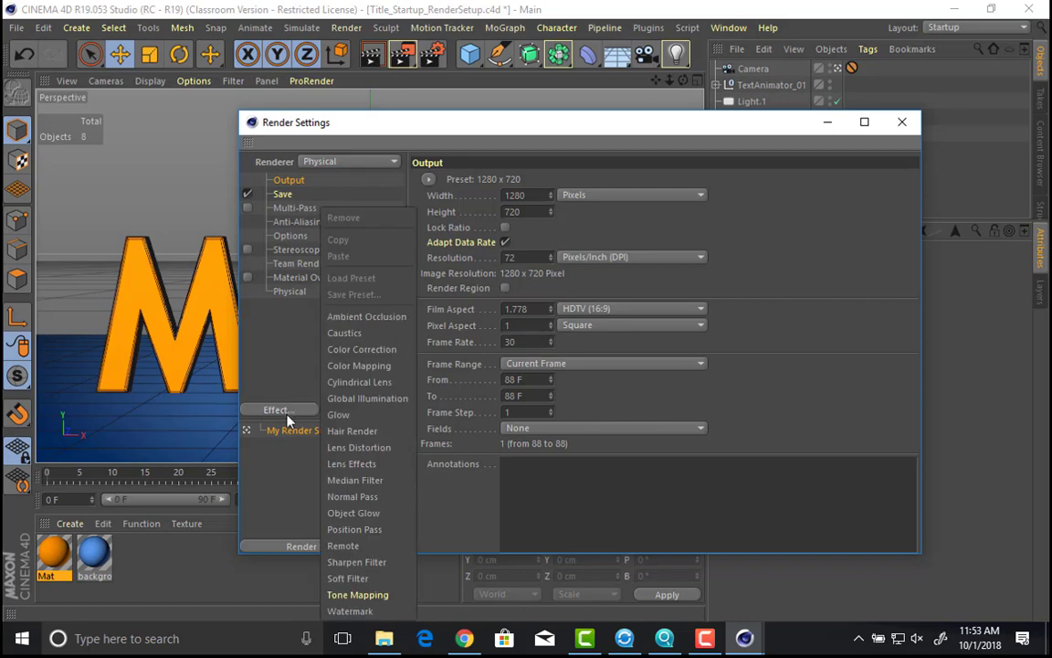
pyautogui.click(362, 320)
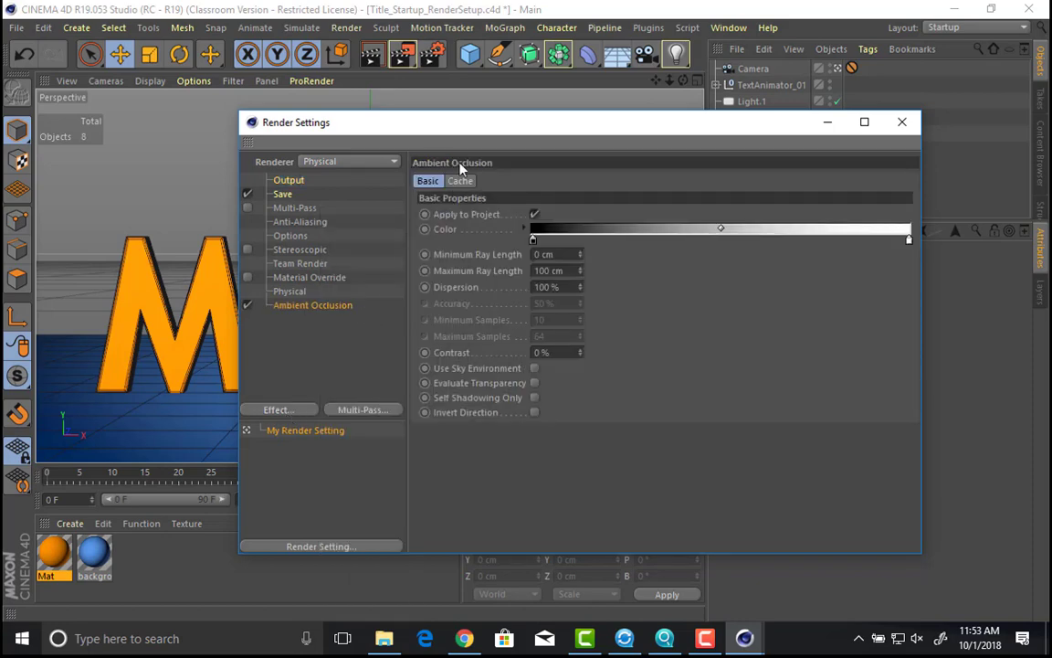
# Step: Render the frame with Ambient Occlusion and compare it with the previous render in the history
pyautogui.hotkey('shift', 'r')
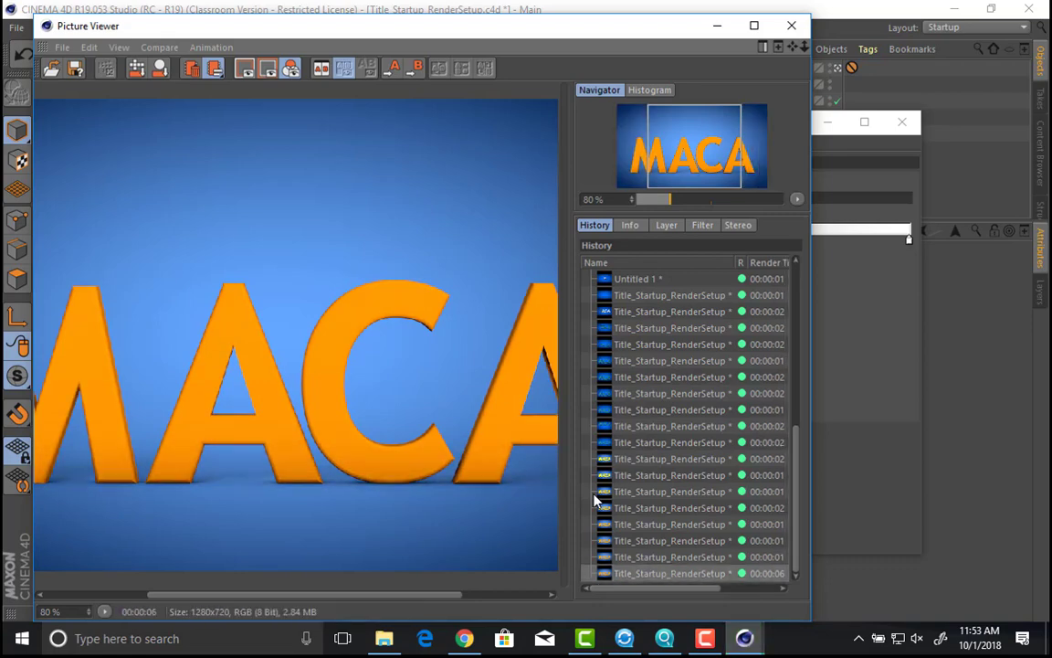
pyautogui.press('Up')
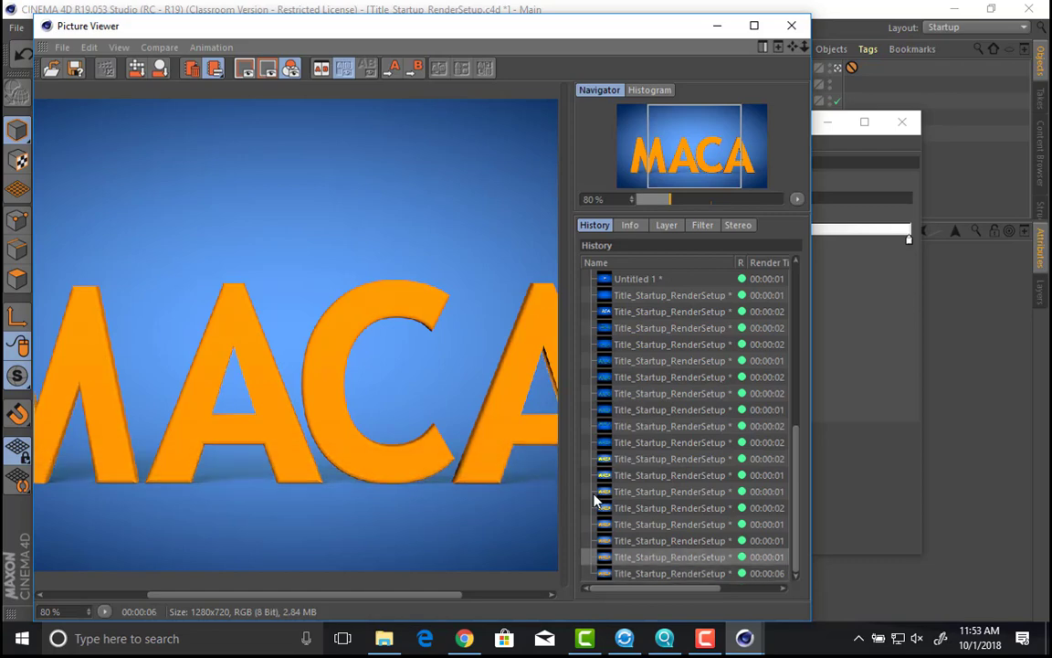
pyautogui.press('Down')
pyautogui.press('Up')
pyautogui.press('Down')
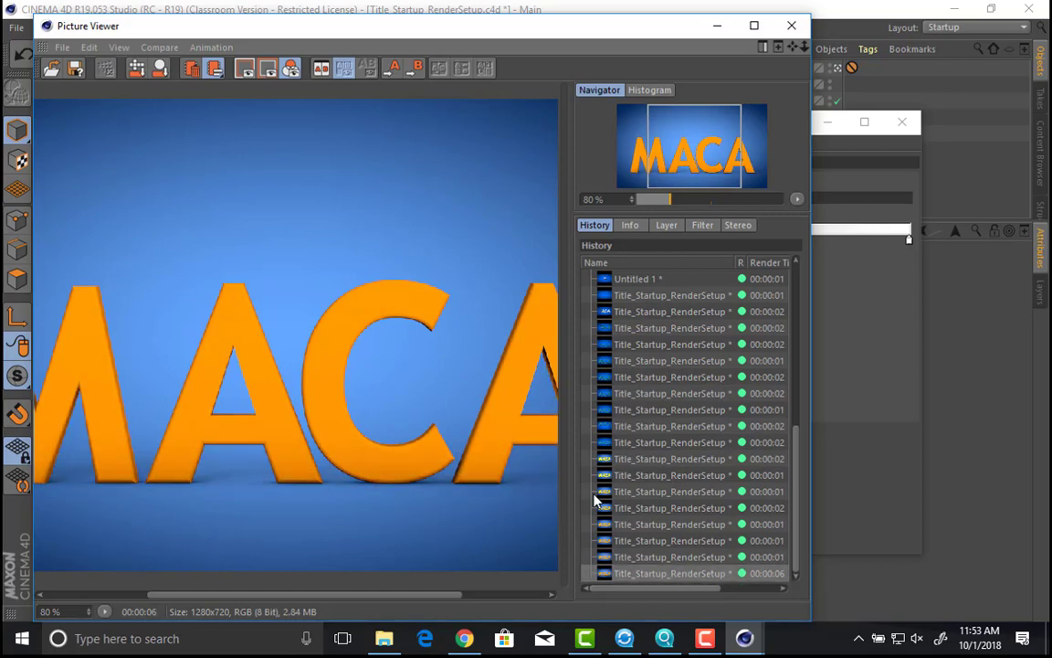
pyautogui.press('Up')
pyautogui.press('Down')
pyautogui.scroll(-2, 468, 331)
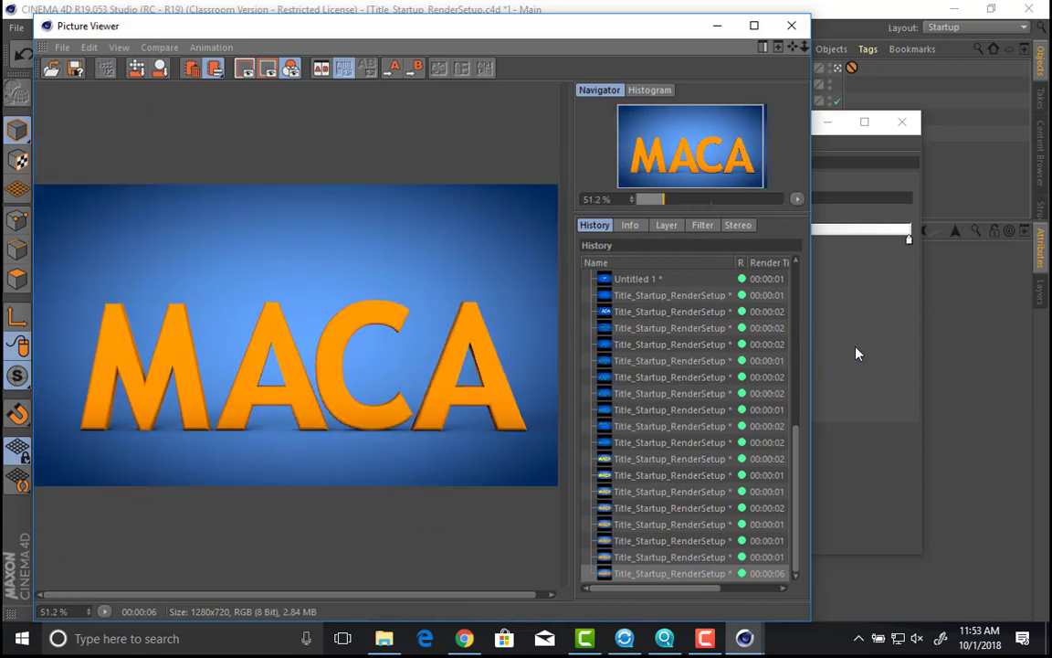
# Step: Set the Ambient Occlusion maximum ray length to 10 cm and render the frame
pyautogui.click(857, 354)
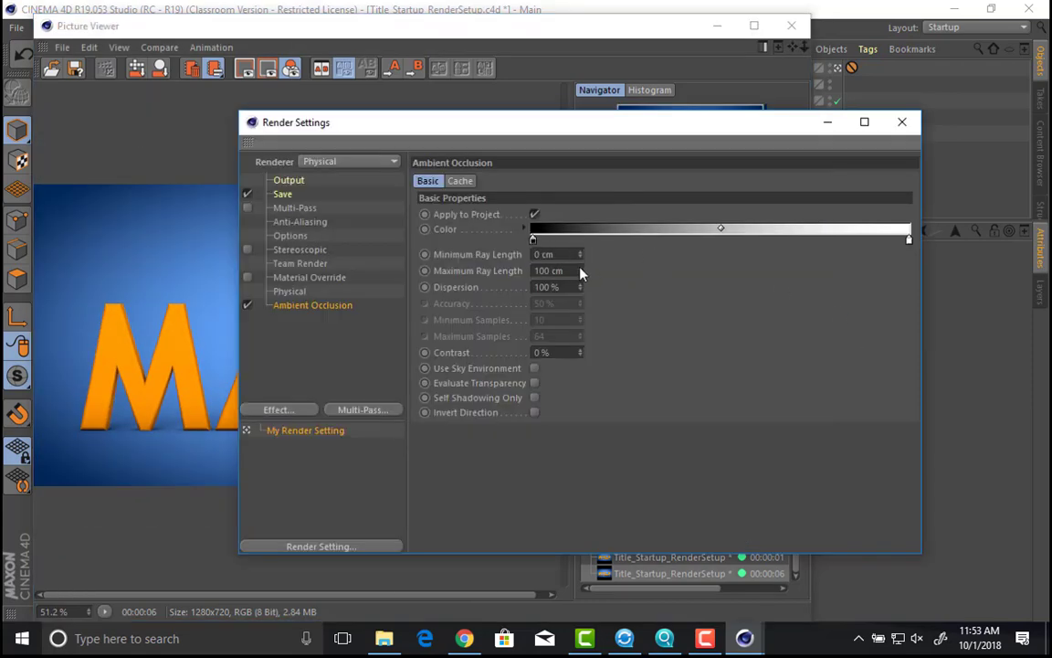
pyautogui.moveTo(566, 270); pyautogui.dragTo(500, 266)
pyautogui.write('10')
pyautogui.press('Return')
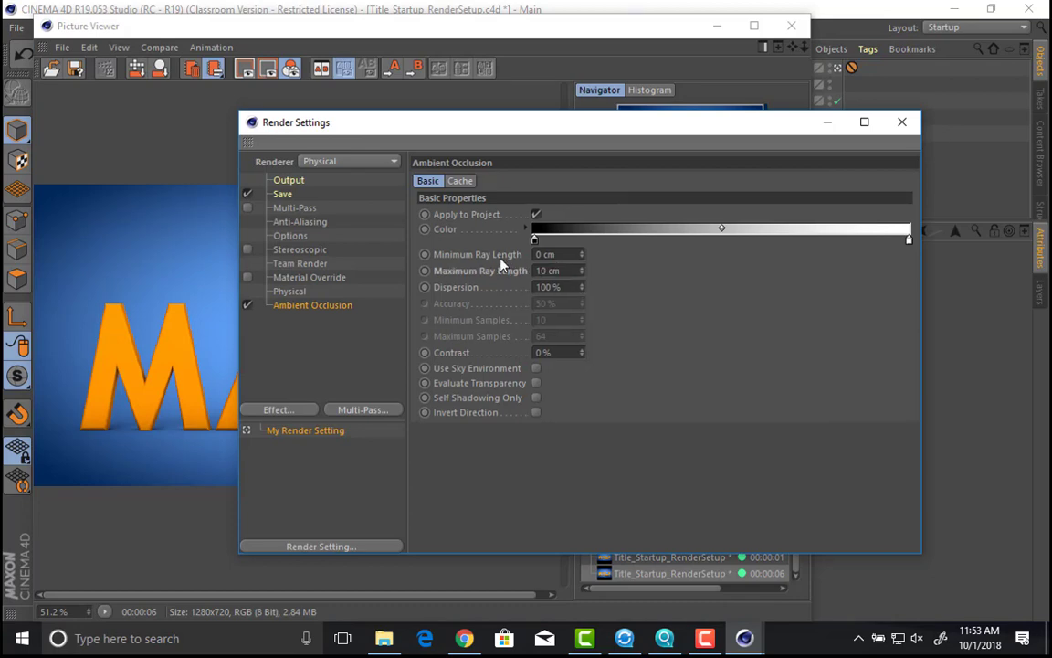
pyautogui.click(251, 41)
pyautogui.click(289, 67)
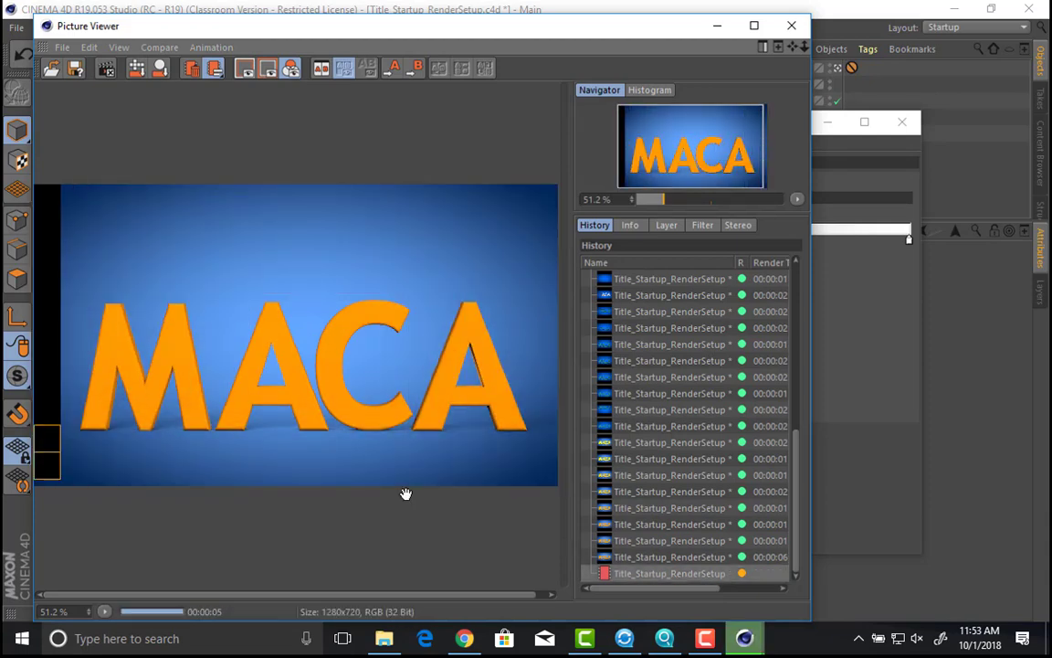
# Step: Compare the contact shadows around the letters between the 10 cm Ambient Occlusion render and the one before it
pyautogui.scroll(3, 405, 494)
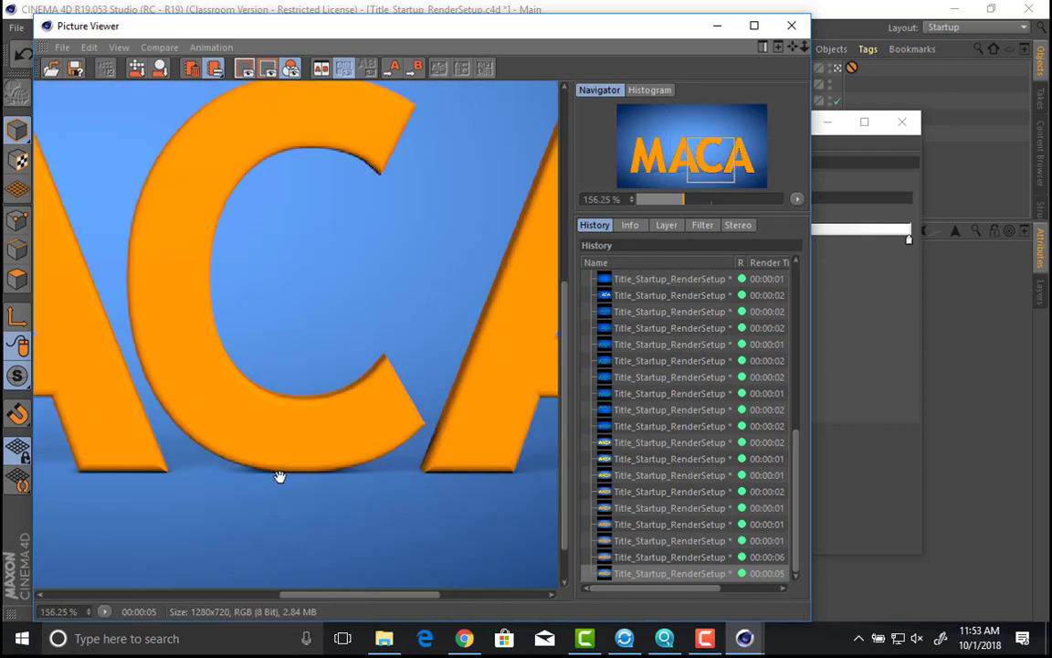
pyautogui.press('Up')
pyautogui.press('Down')
pyautogui.press('Up')
pyautogui.press('Down')
pyautogui.press('Up')
pyautogui.press('Down')
pyautogui.press('Up')
pyautogui.press('Down')
pyautogui.scroll(-4, 279, 476)
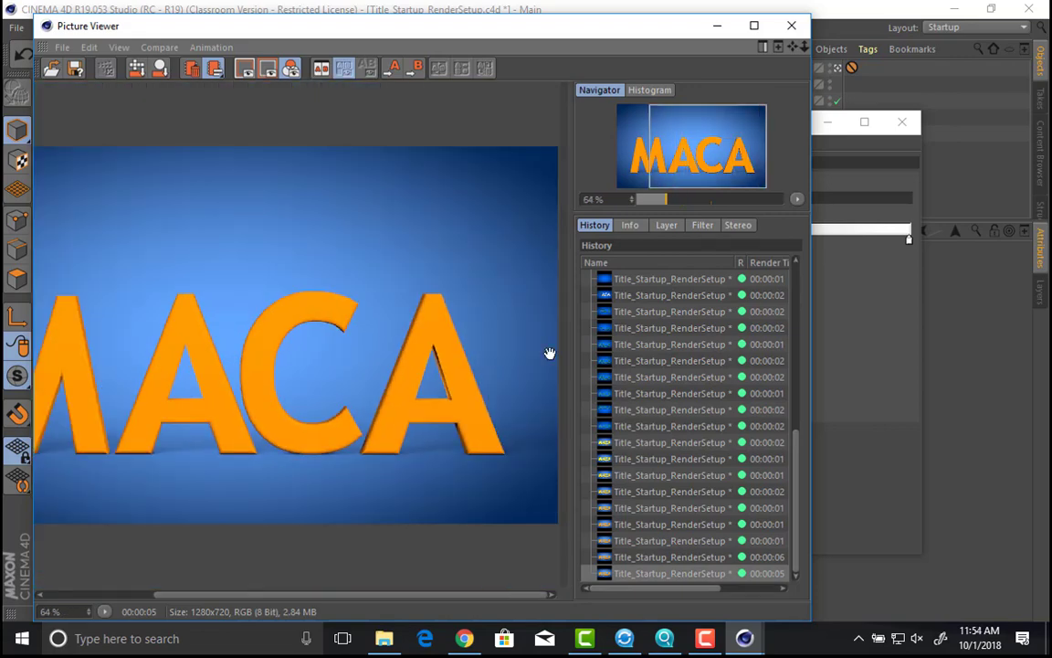
# Step: Set the Ambient Occlusion maximum ray length to 50 cm and render the frame again
pyautogui.click(840, 367)
pyautogui.click(548, 270)
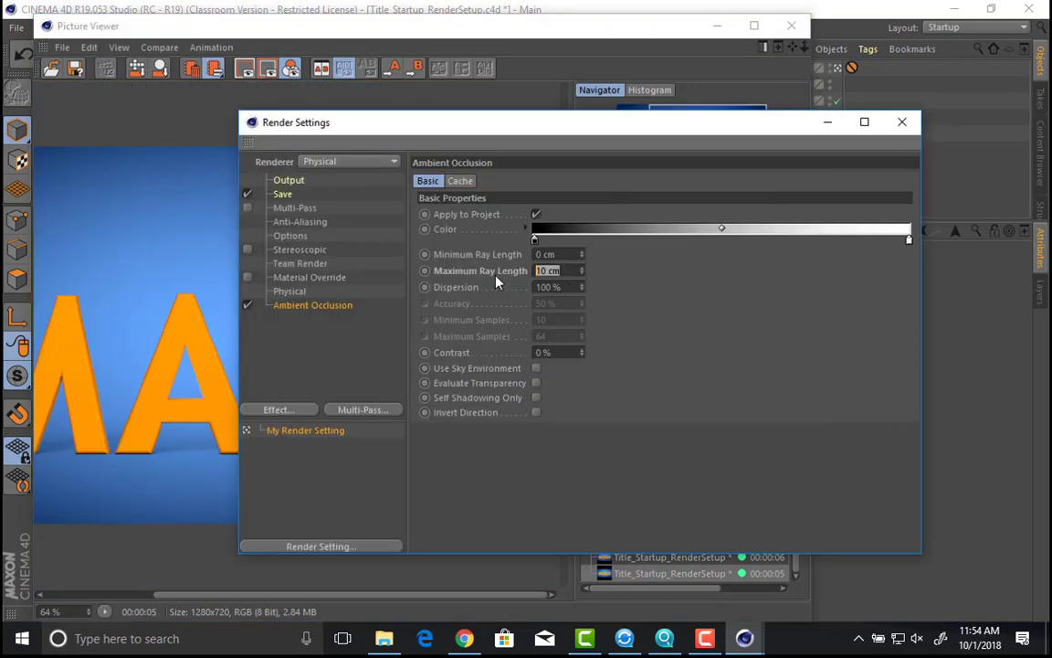
pyautogui.write('50')
pyautogui.press('Return')
pyautogui.click(213, 246)
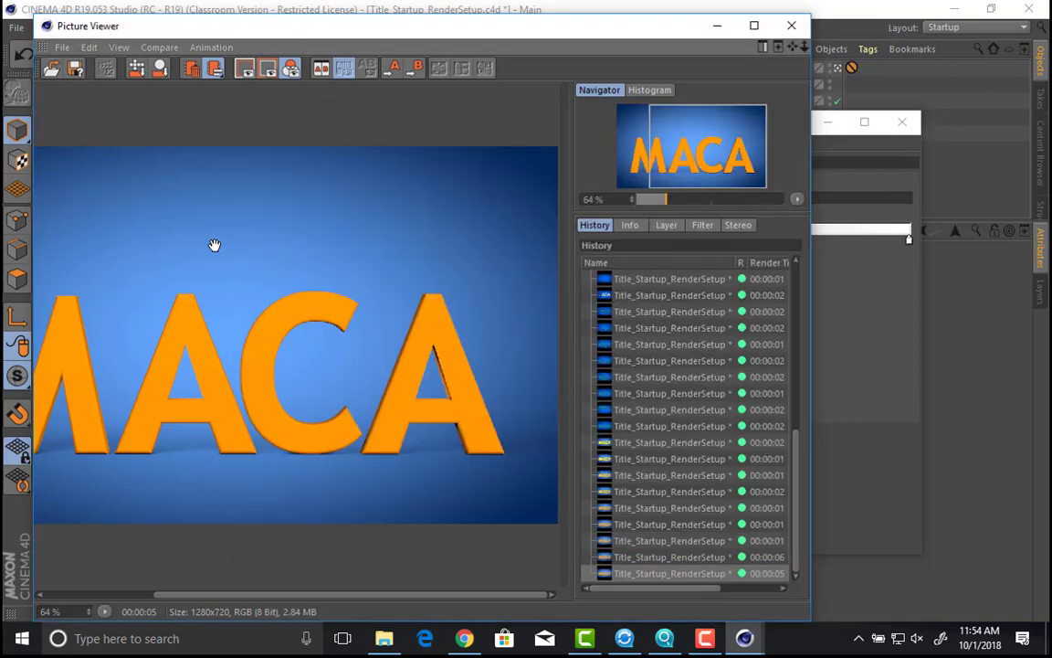
pyautogui.hotkey('shift', 'r')
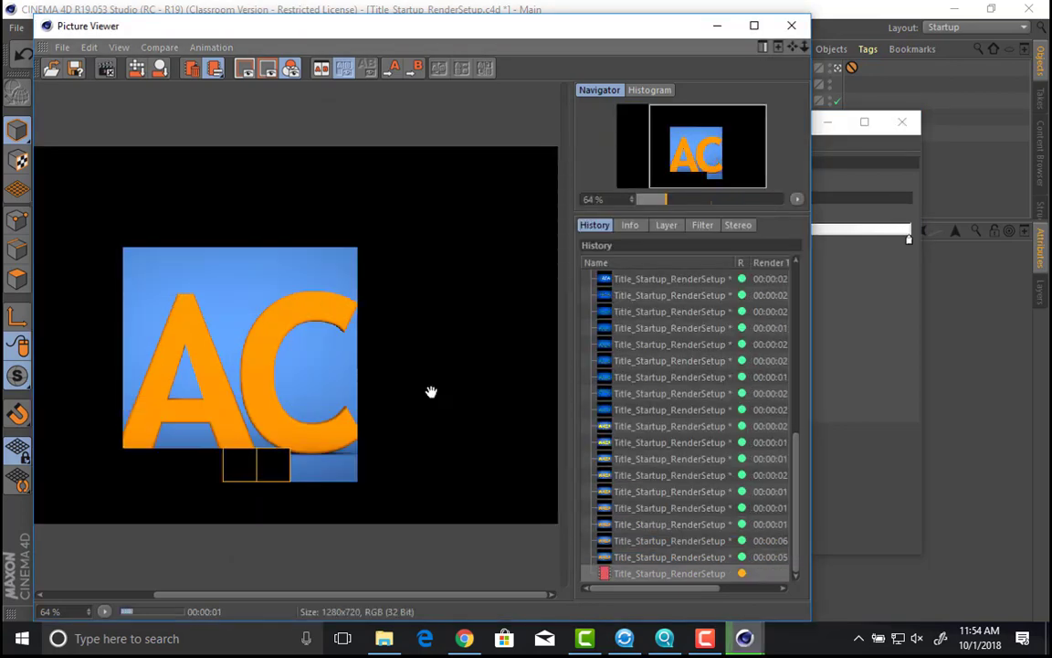
# Step: Compare the 50 cm Ambient Occlusion render with the earlier ones in the history and inspect the last letters' shadows up close
pyautogui.press('Up')
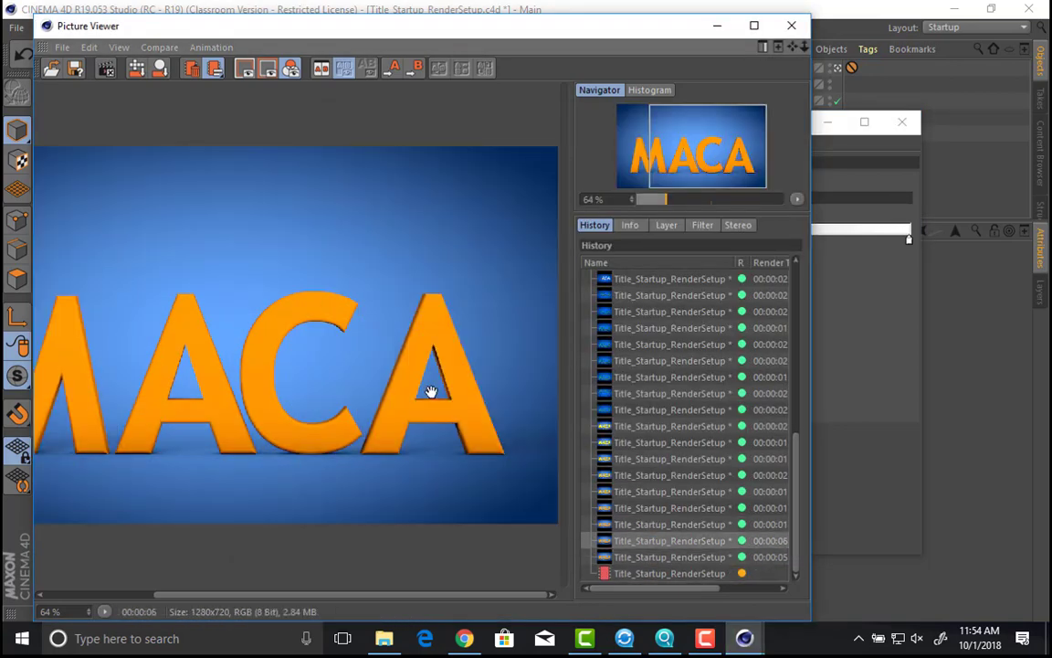
pyautogui.press('Down')
pyautogui.press('Down')
pyautogui.press('Up')
pyautogui.press('Up')
pyautogui.press('Down')
pyautogui.press('Down')
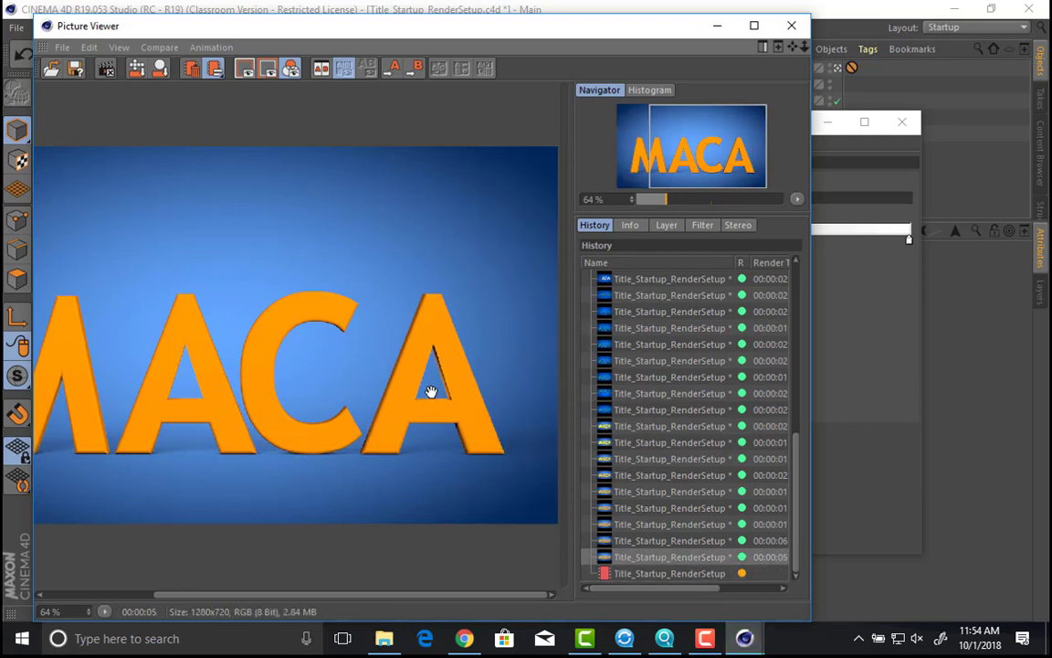
pyautogui.scroll(2, 438, 382)
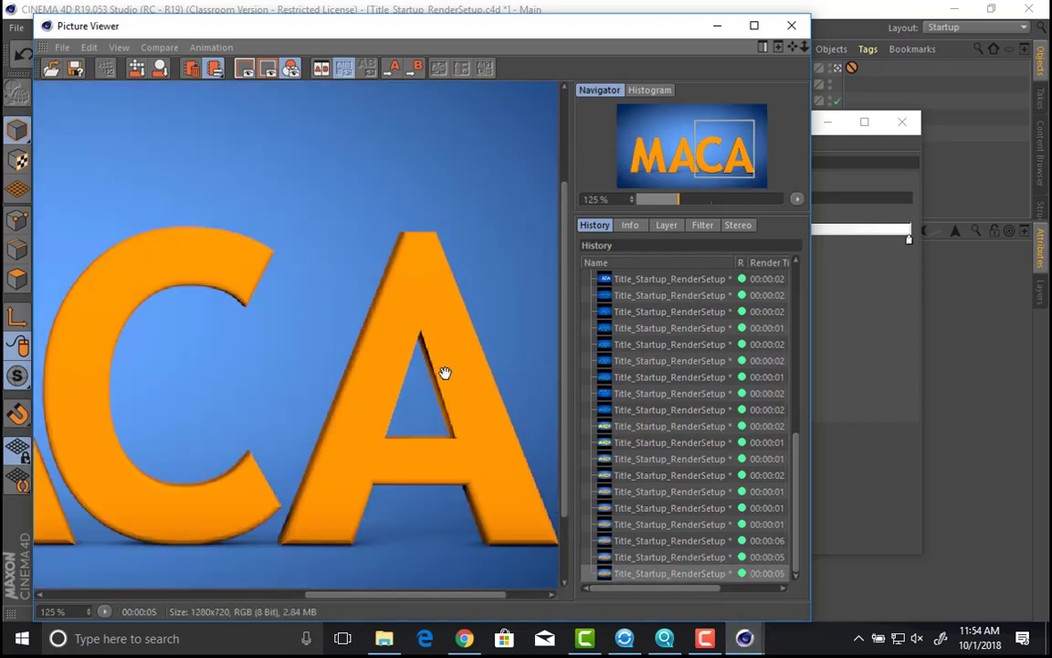
pyautogui.scroll(-2, 475, 370)
# Step: Enable Motion Blur for the Physical renderer and set its sampling quality to High
pyautogui.click(851, 368)
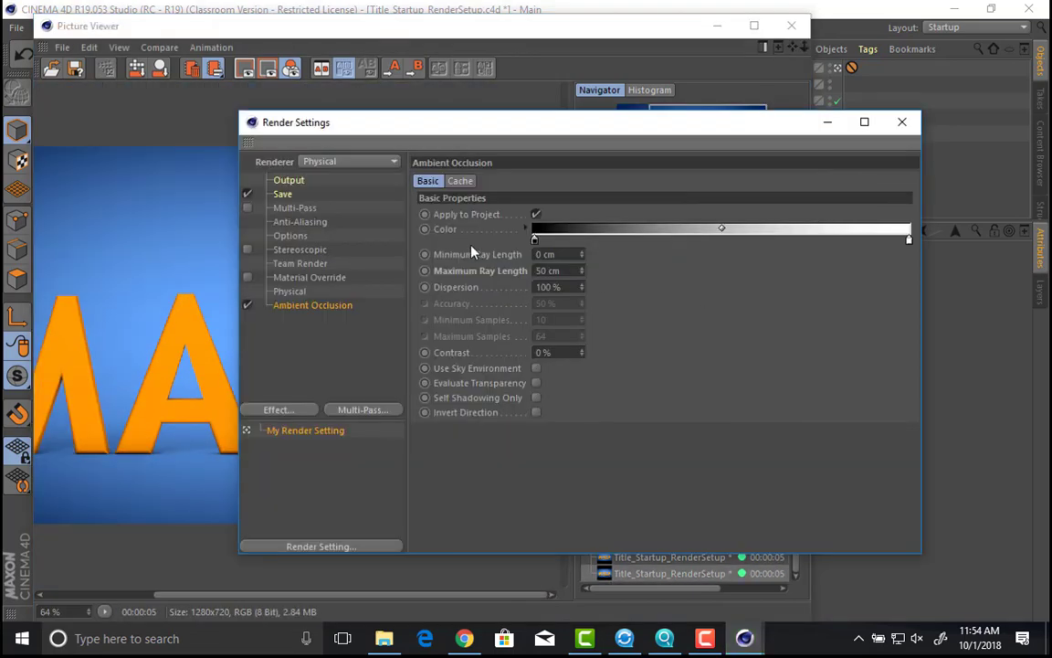
pyautogui.click(290, 291)
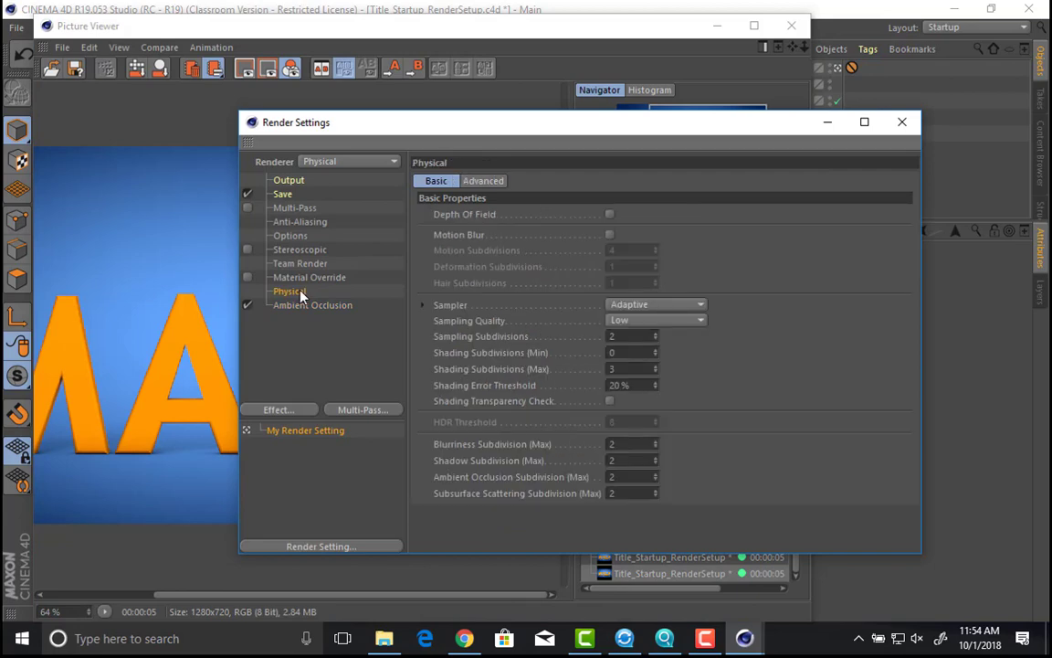
pyautogui.click(609, 236)
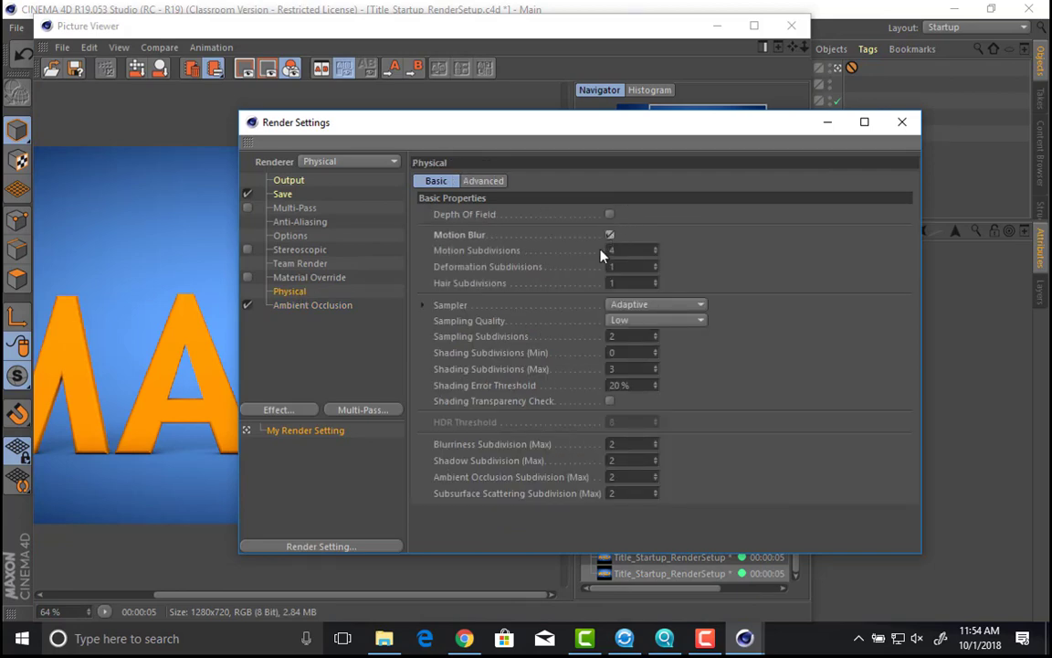
pyautogui.click(640, 304)
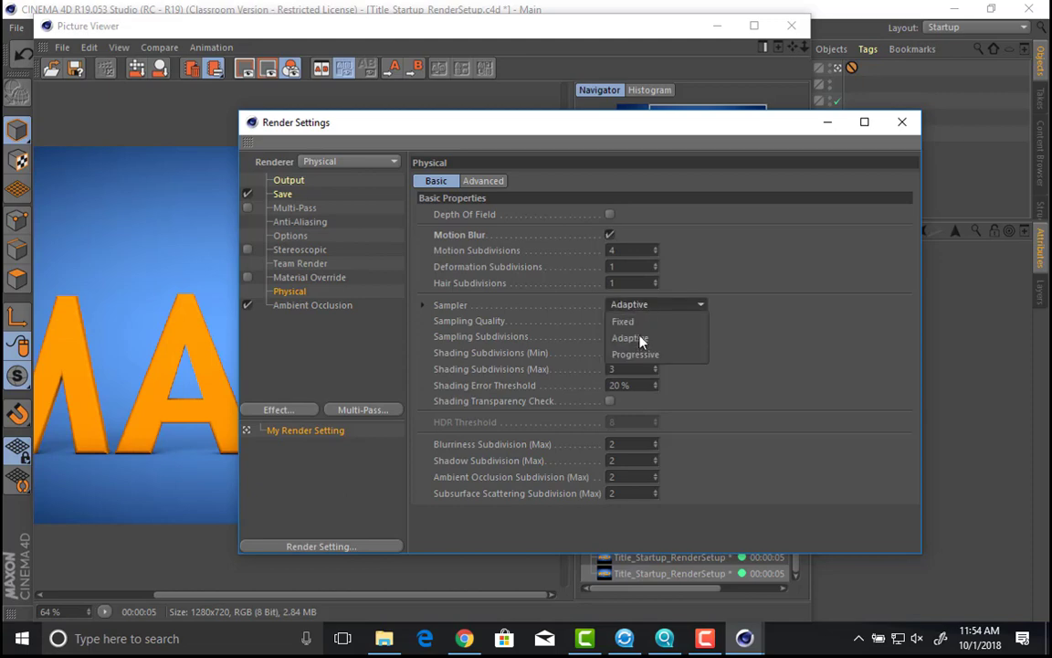
pyautogui.click(531, 322)
pyautogui.click(625, 321)
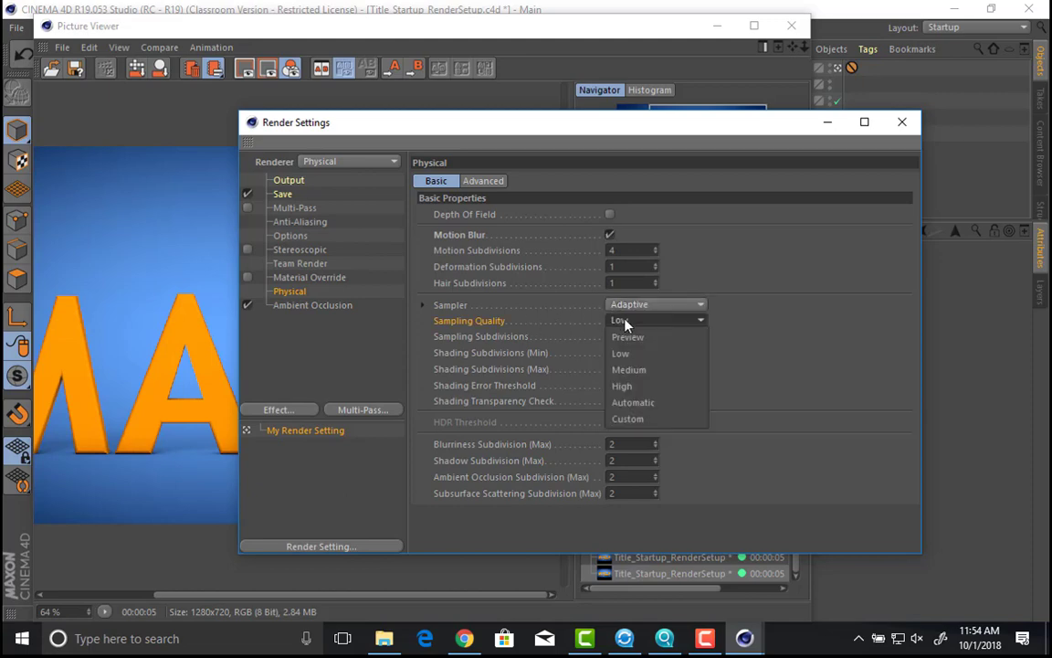
pyautogui.click(640, 385)
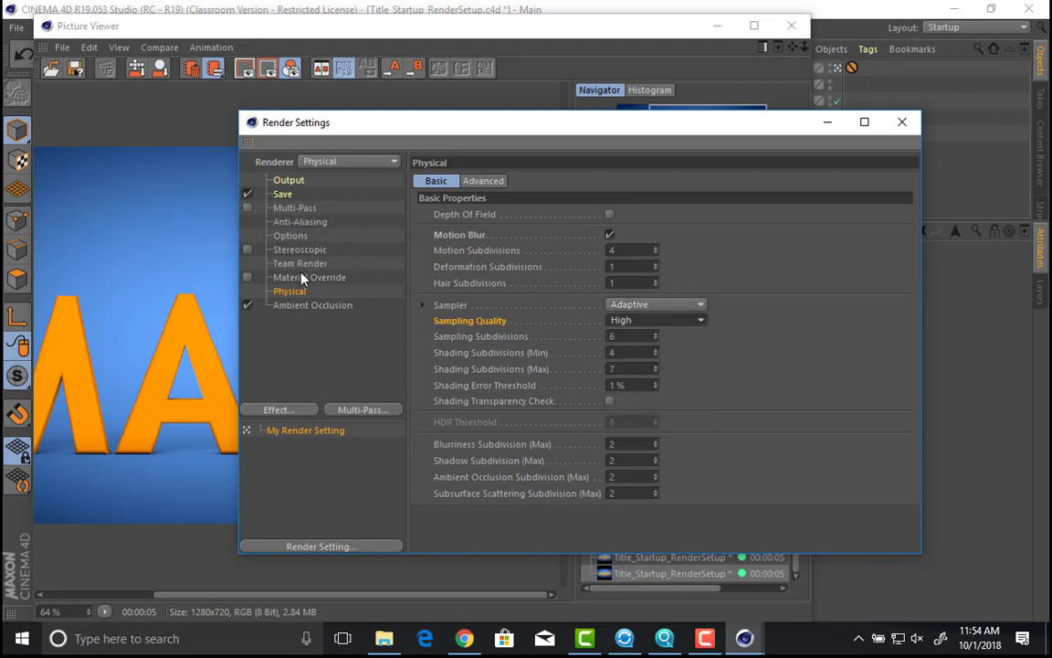
# Step: Set the render output size to 960 x 540 pixels and the frame range to All Frames
pyautogui.click(292, 185)
pyautogui.moveTo(469, 197); pyautogui.dragTo(457, 200)
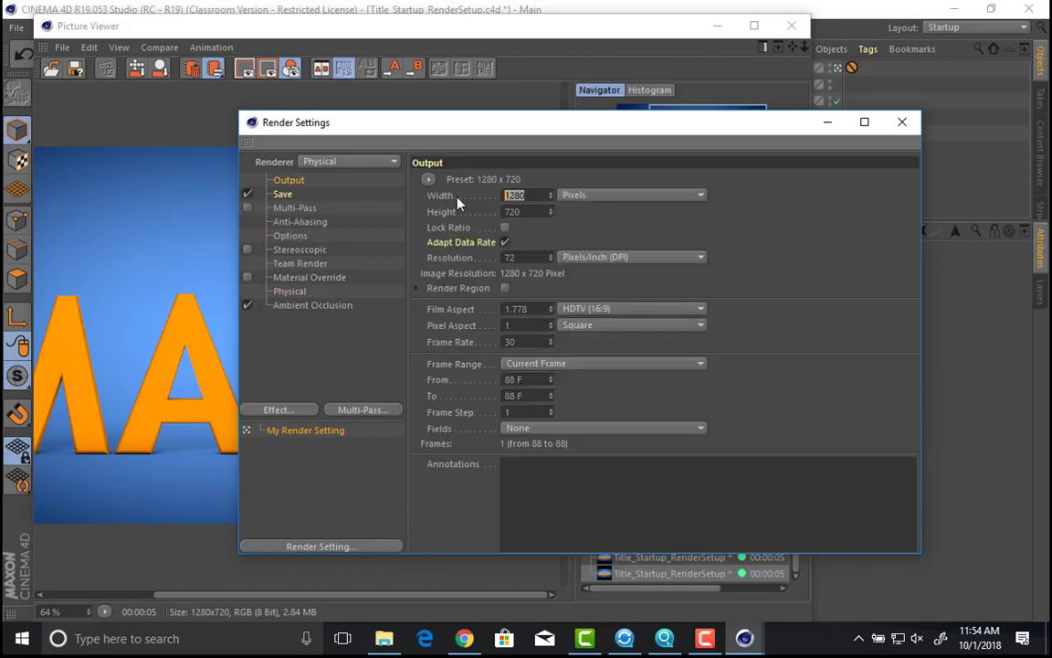
pyautogui.write('960')
pyautogui.press('Tab')
pyautogui.write('540')
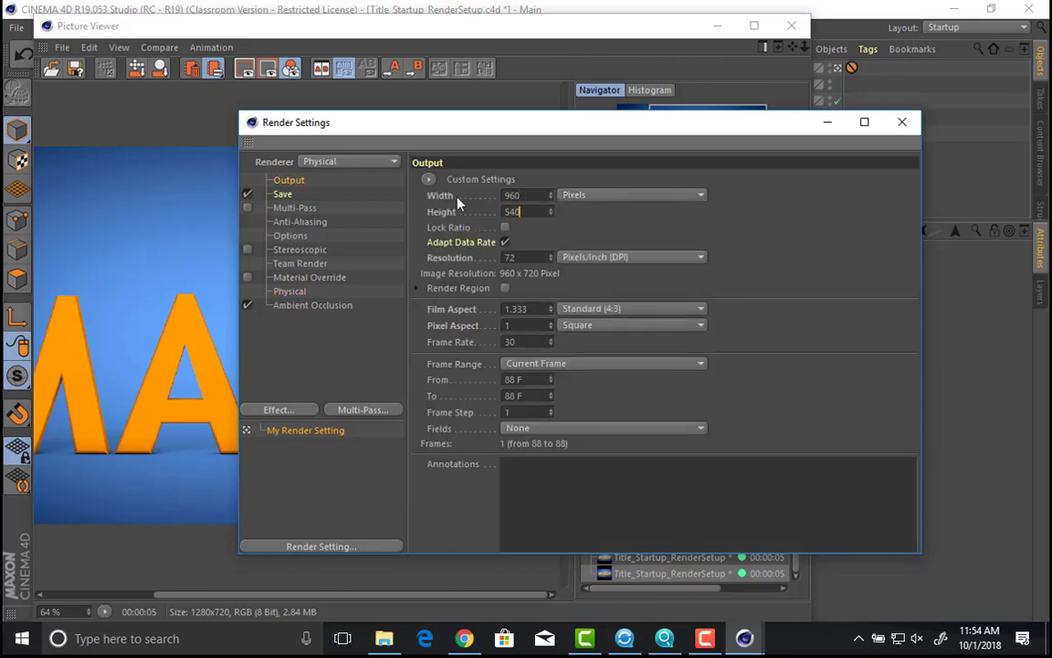
pyautogui.press('Tab')
pyautogui.click(570, 365)
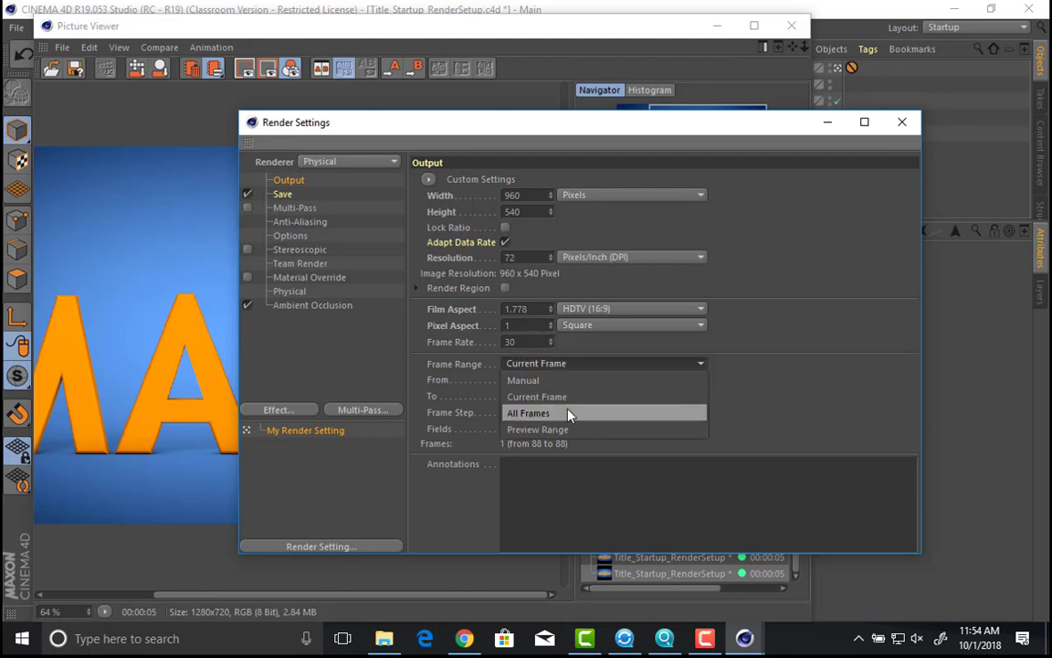
pyautogui.click(574, 413)
# Step: Choose the renders folder of the Titles project in the 2510_F18 course folder as the save location for the rendered images
pyautogui.click(289, 196)
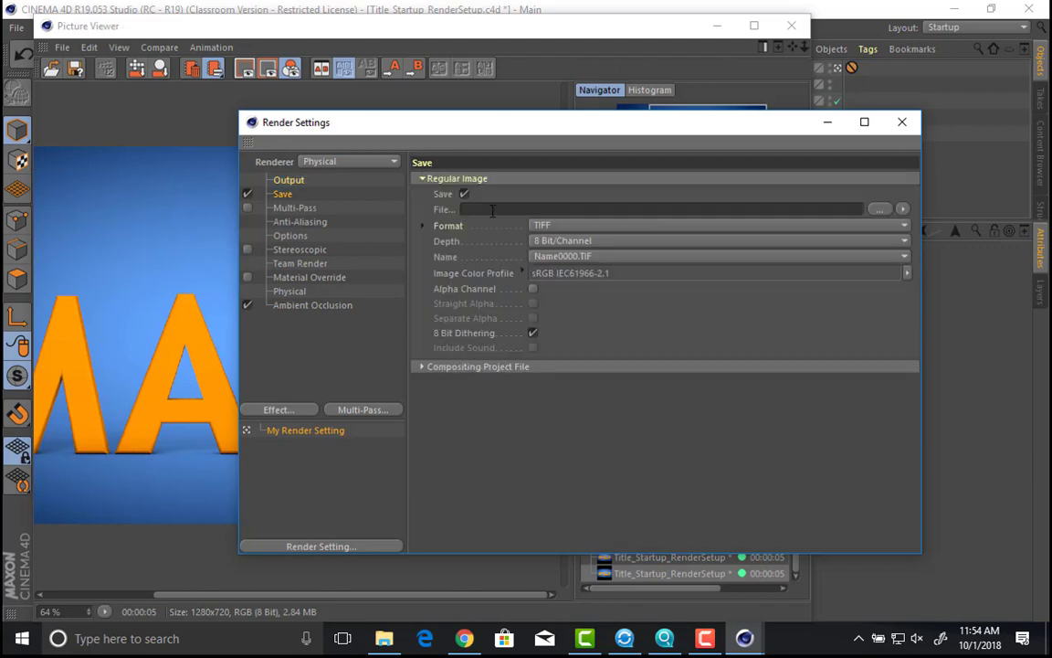
pyautogui.click(879, 209)
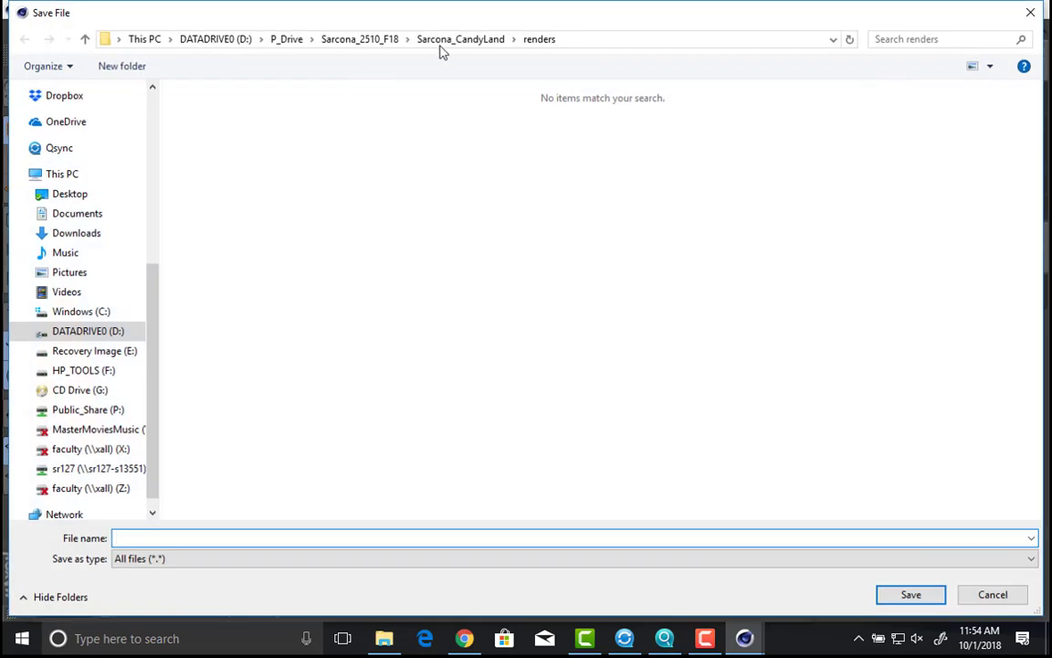
pyautogui.click(288, 39)
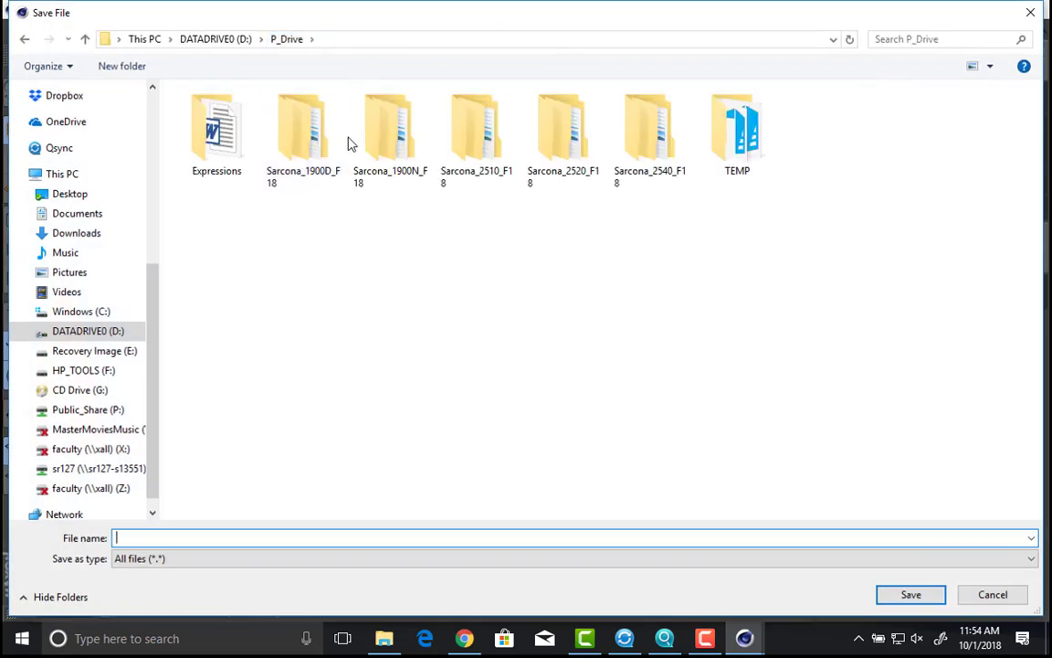
pyautogui.doubleClick(466, 135)
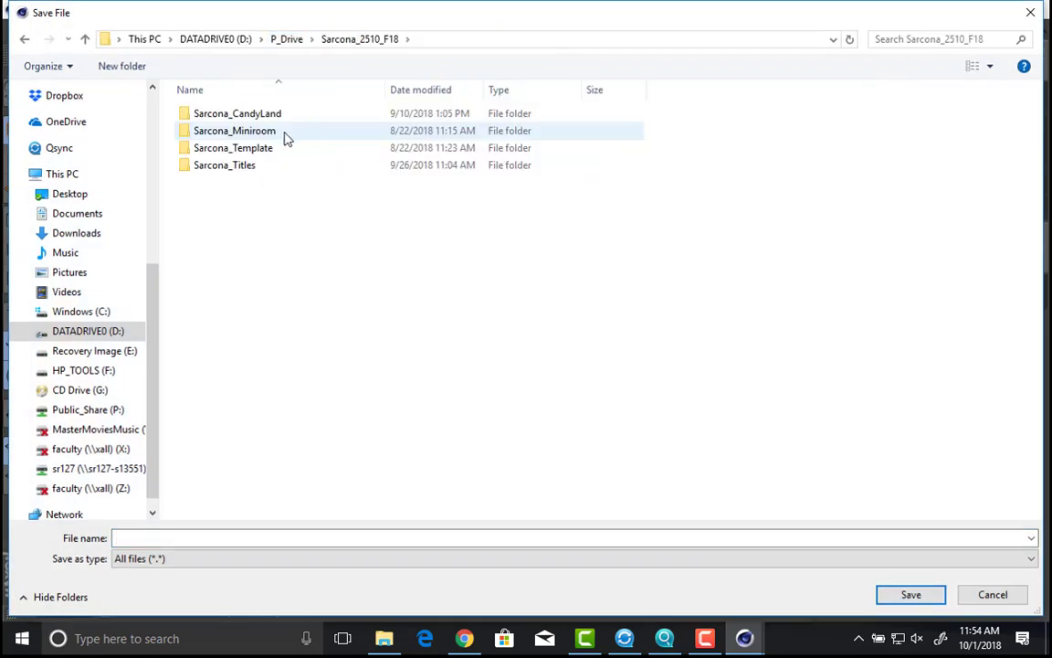
pyautogui.doubleClick(274, 166)
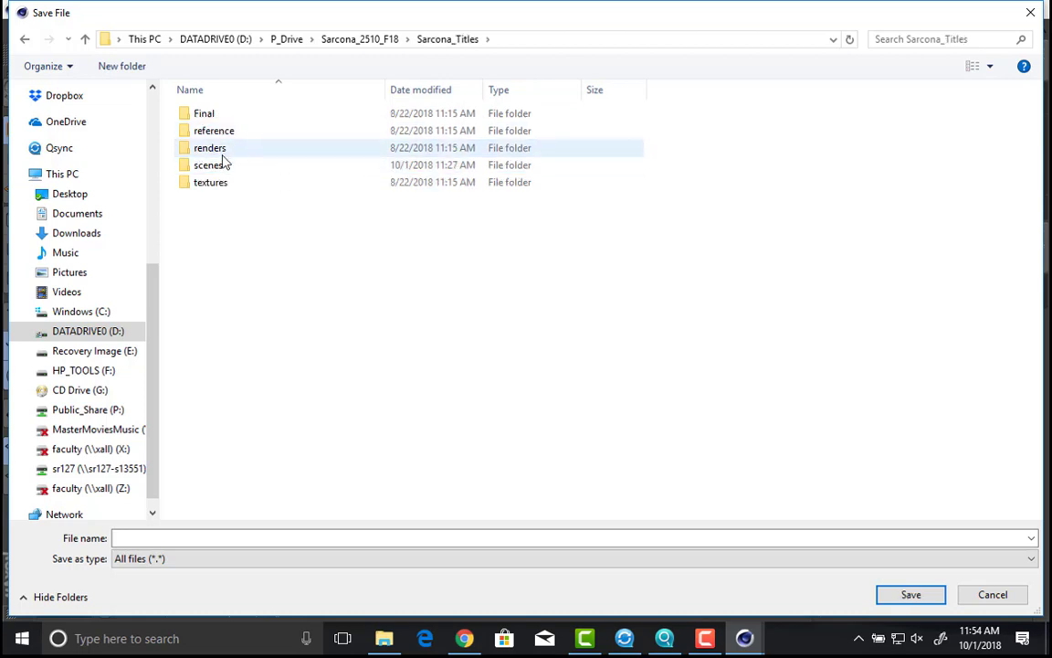
pyautogui.doubleClick(223, 149)
# Step: Name the render output file with the author's surname followed by _TitleOne and accept the save path
pyautogui.click(254, 540)
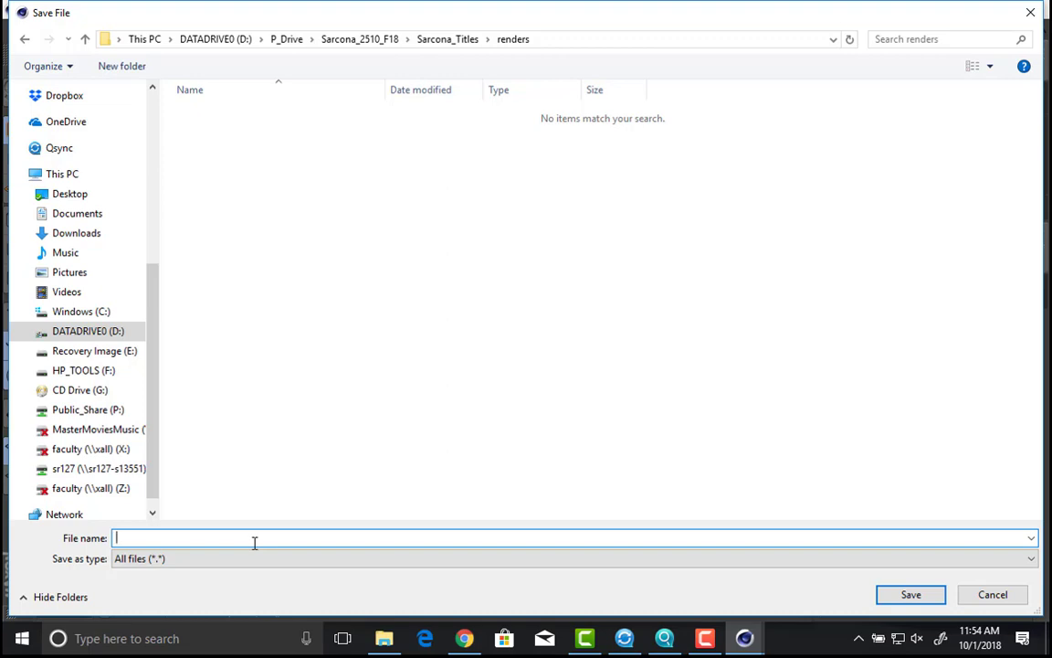
pyautogui.write('Sarcona_Titl')
pyautogui.write('e_01')
pyautogui.press('BackSpace')
pyautogui.press('BackSpace')
pyautogui.press('BackSpace')
pyautogui.write('One')
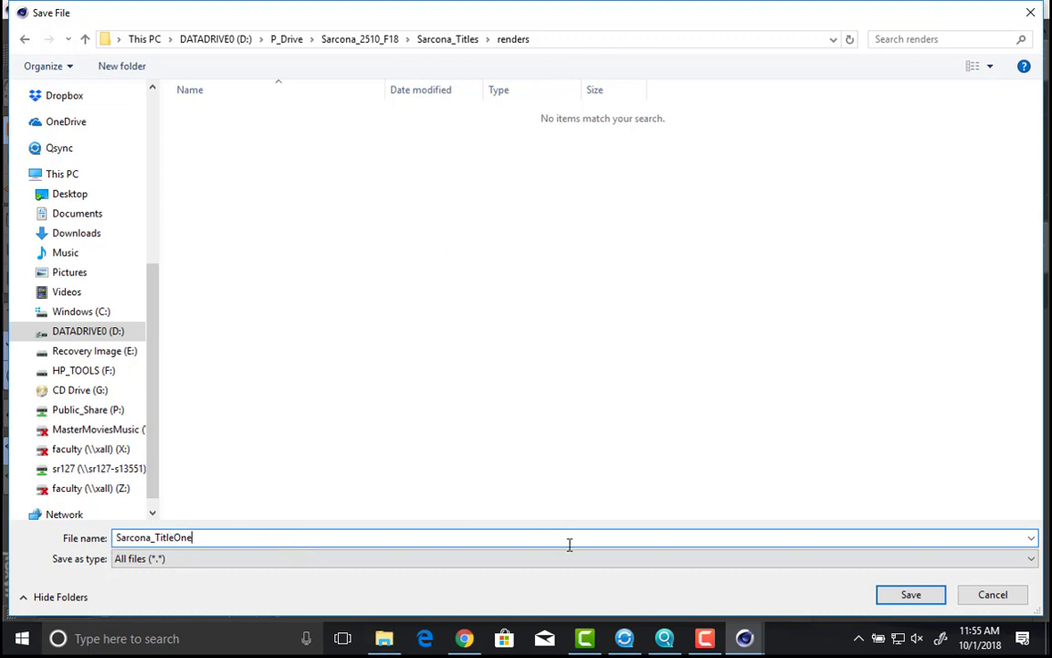
pyautogui.click(909, 594)
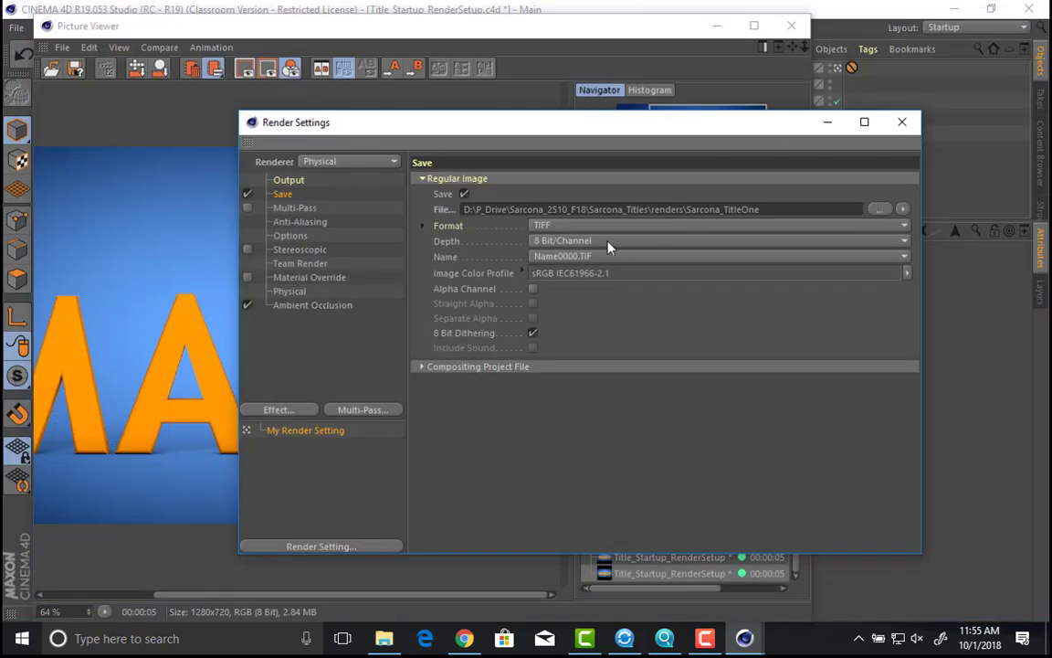
# Step: Set the output name format to Name.0000.TIF, start rendering the animation and close the Picture Viewer
pyautogui.click(589, 259)
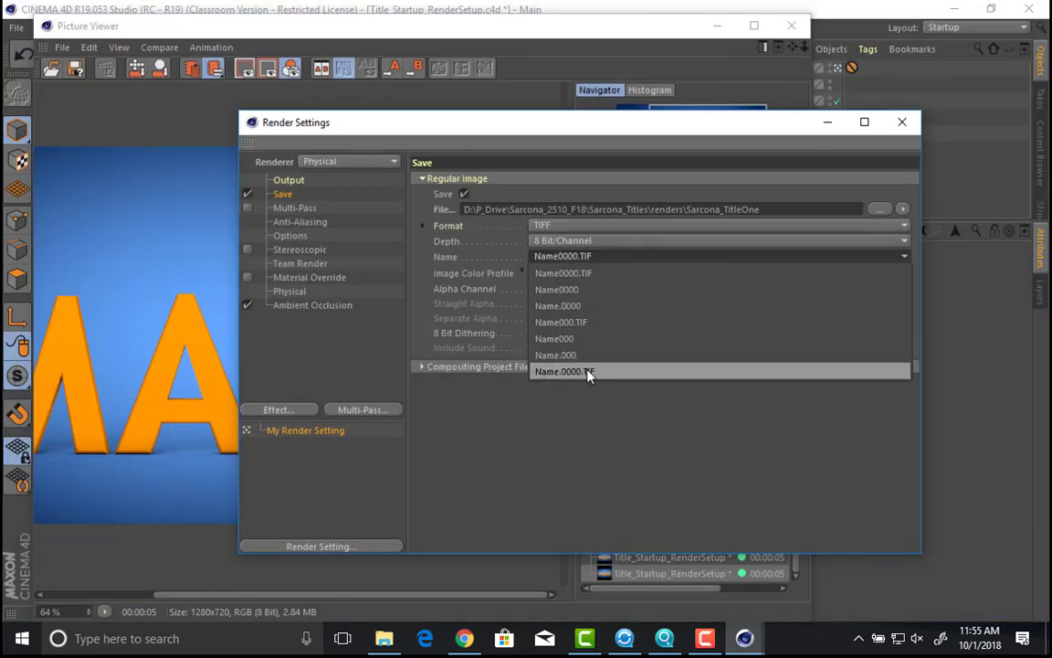
pyautogui.click(589, 372)
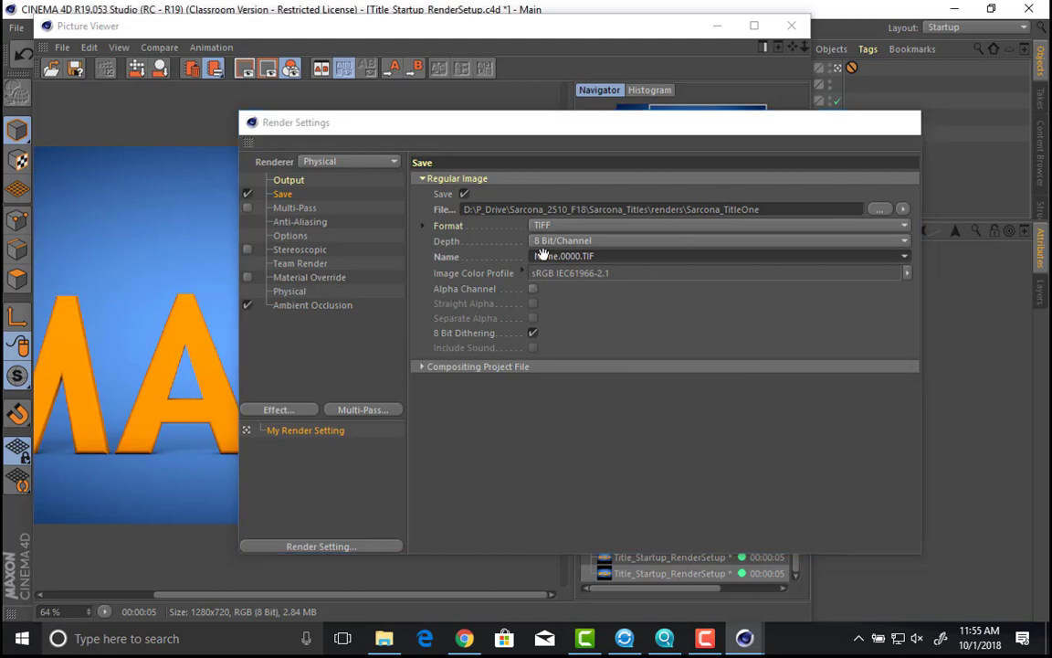
pyautogui.click(902, 123)
pyautogui.hotkey('shift', 'r')
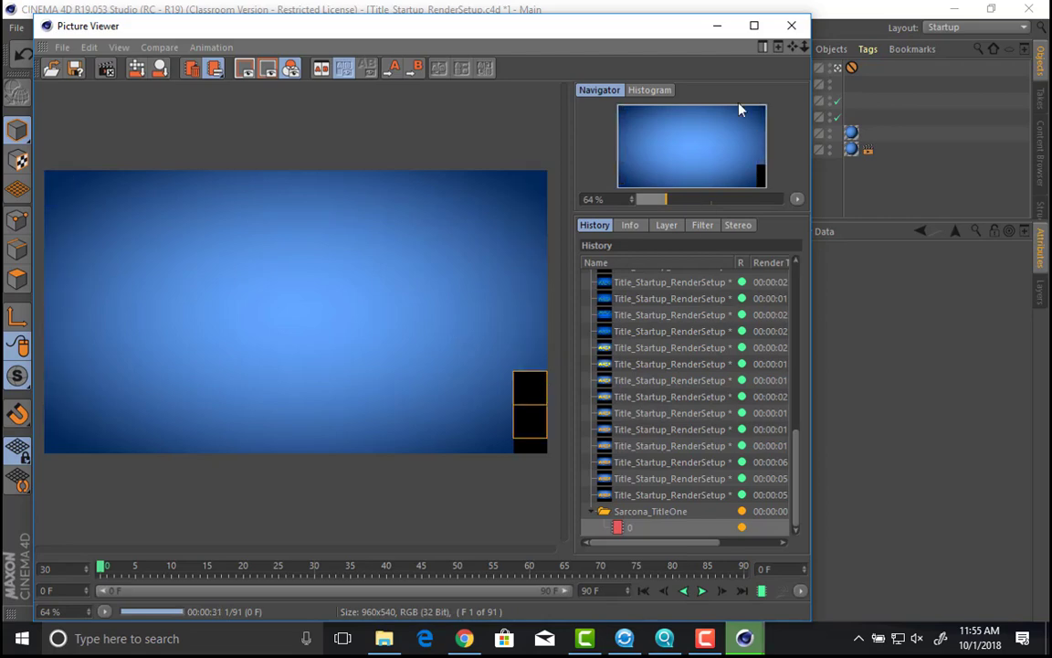
pyautogui.click(791, 26)
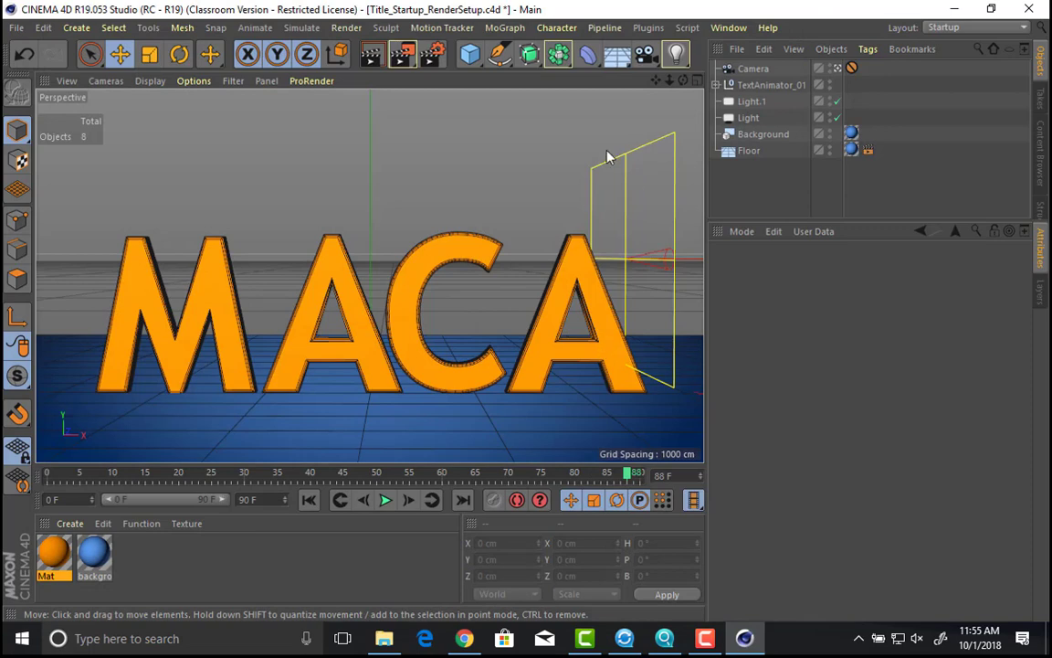
# Step: Create a new layer from the TextAnimator_01 selection and rename it TextAnim01
pyautogui.click(754, 68)
pyautogui.click(767, 85)
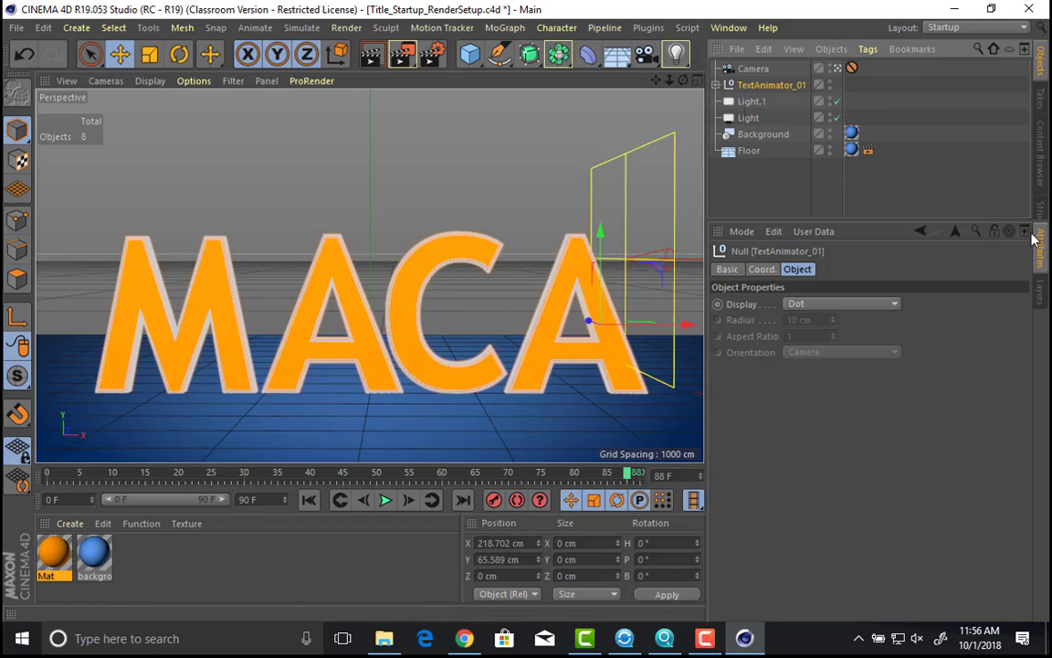
pyautogui.click(1040, 290)
pyautogui.click(737, 231)
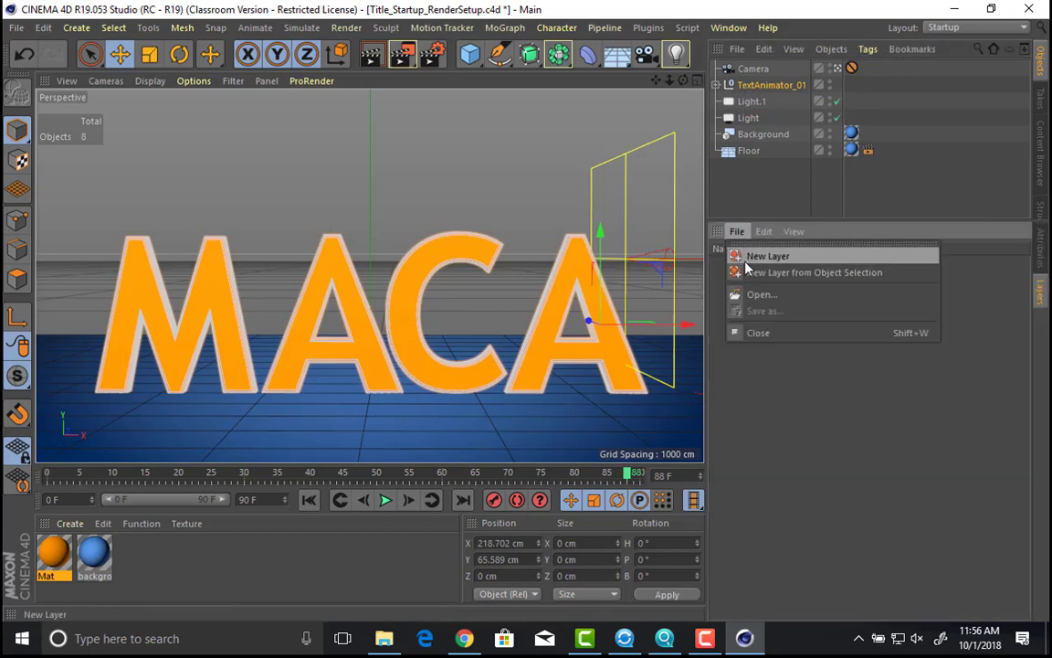
pyautogui.click(751, 272)
pyautogui.doubleClick(751, 263)
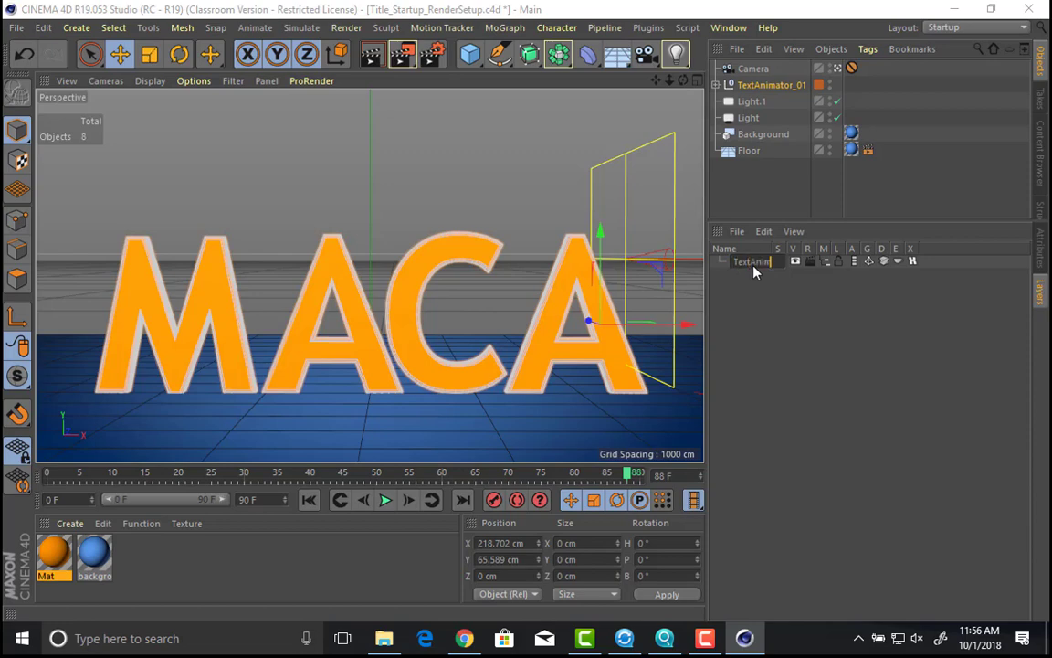
pyautogui.write('TextAnim01')
pyautogui.press('Return')
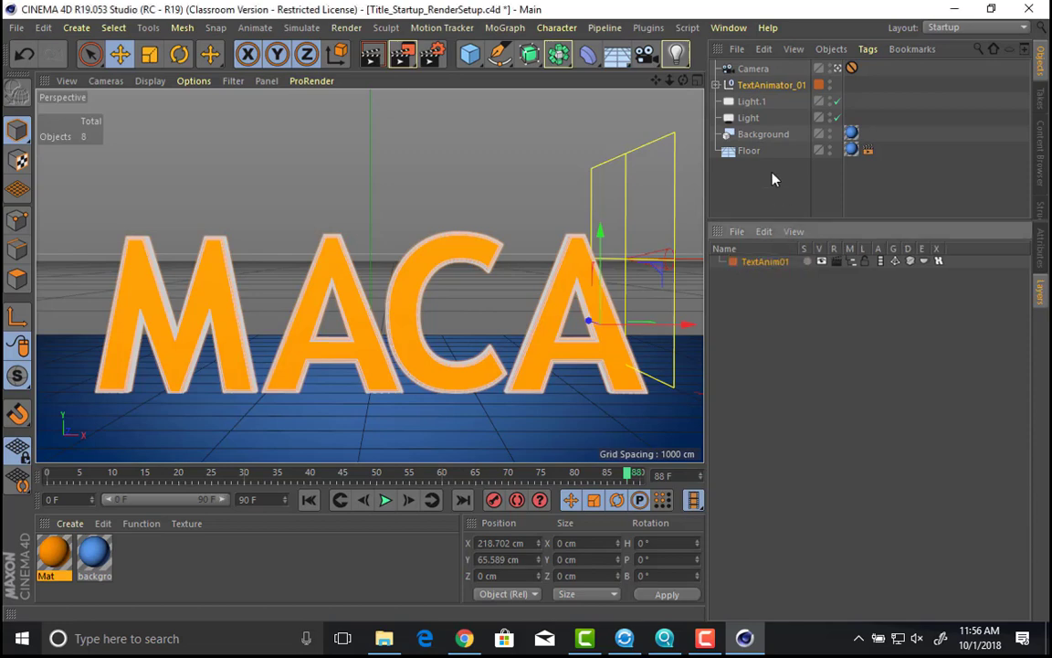
# Step: Duplicate the TextAnimator_01 null with its children and place the copy below the Floor object
pyautogui.click(729, 84)
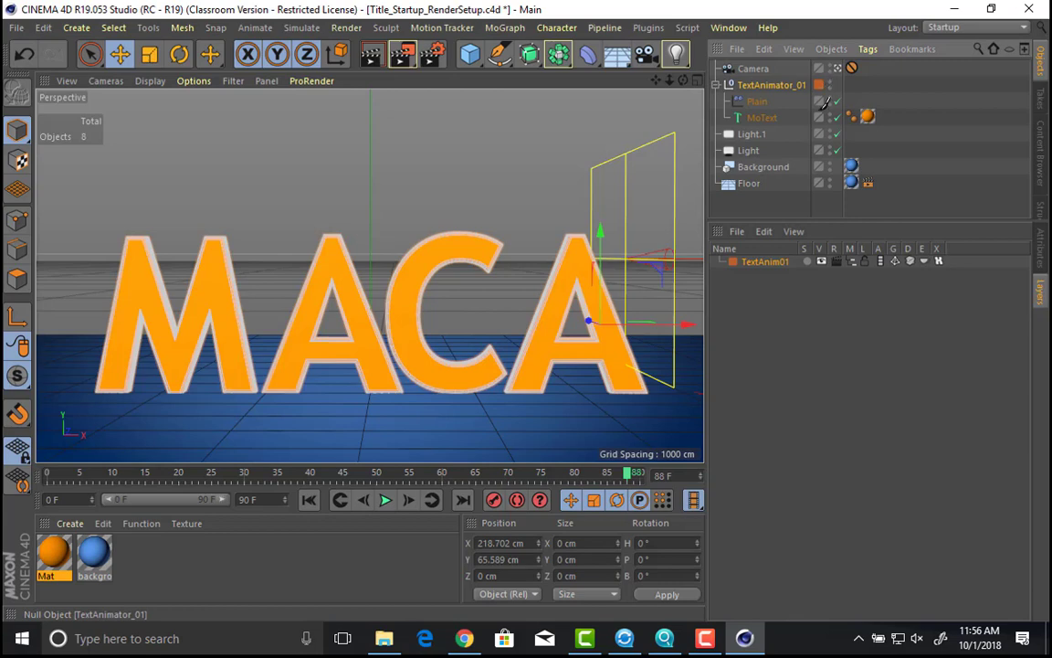
pyautogui.click(717, 84)
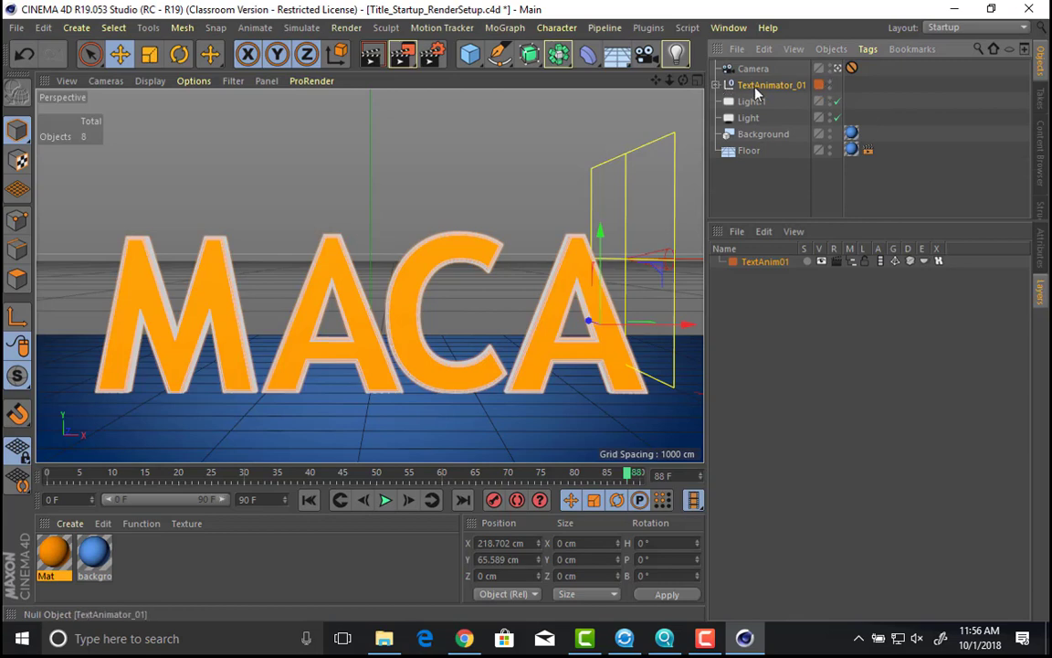
pyautogui.keyDown('ctrl'); pyautogui.moveTo(756, 195); pyautogui.dragTo(751, 178); pyautogui.keyUp('ctrl')
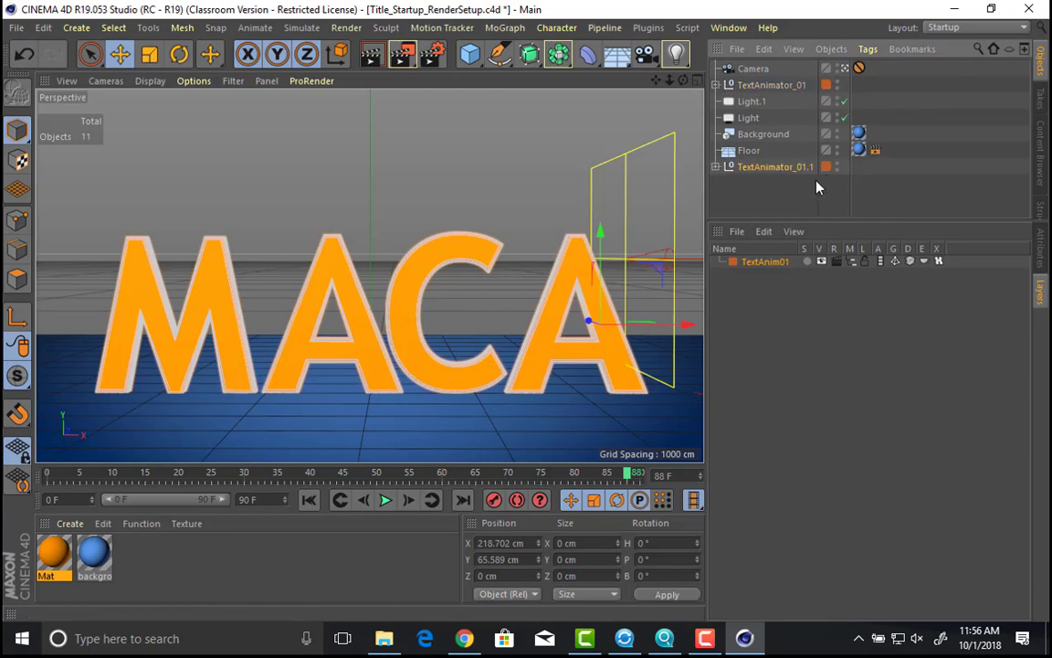
pyautogui.rightClick(825, 174)
pyautogui.click(757, 174)
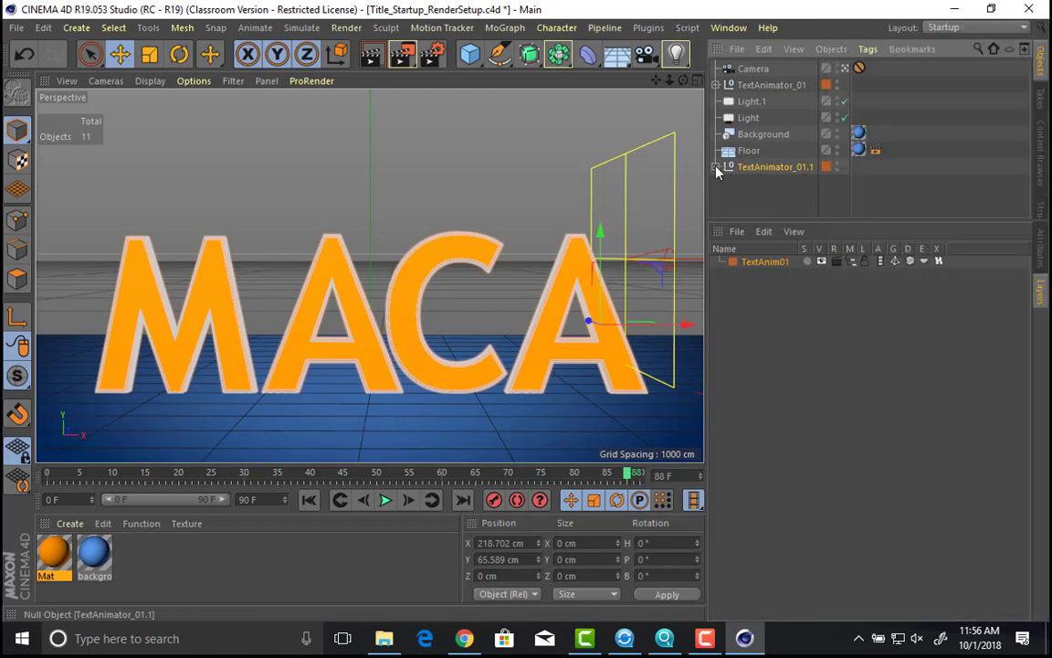
# Step: Expand the duplicated null TextAnimator_01.1 and remove the null from its layer
pyautogui.click(717, 167)
pyautogui.click(826, 168)
pyautogui.click(804, 168)
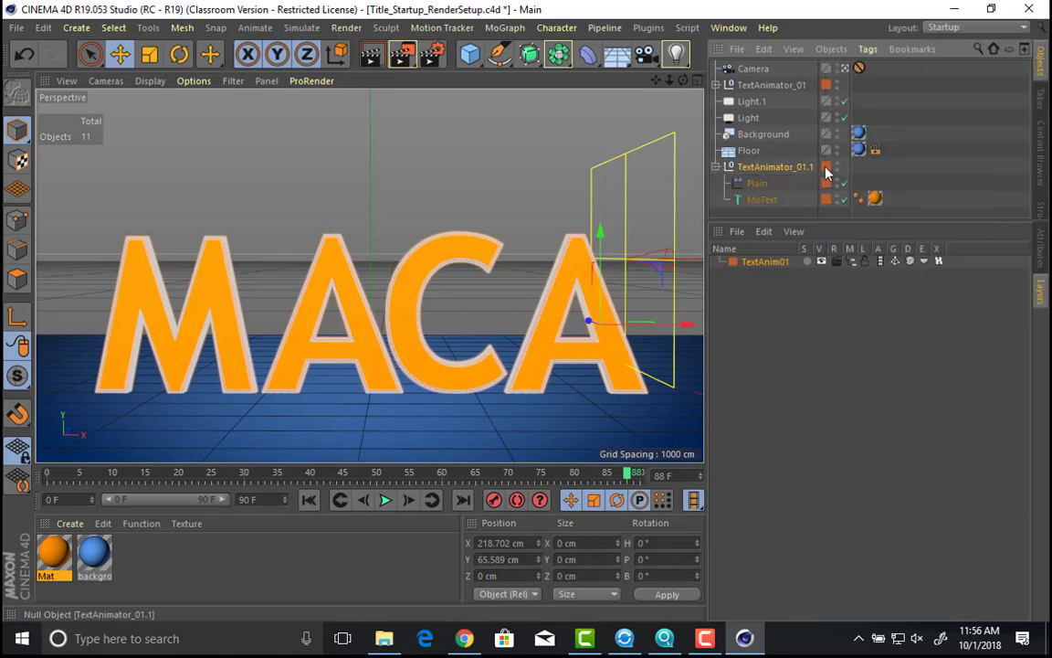
pyautogui.click(826, 168)
pyautogui.click(810, 165)
pyautogui.click(826, 168)
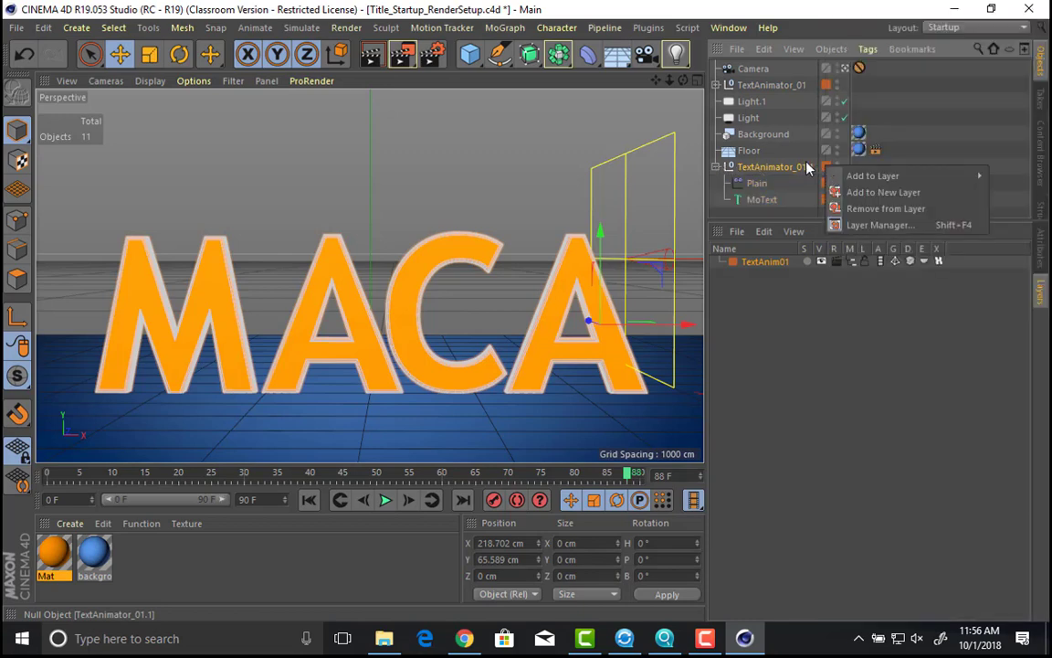
pyautogui.click(826, 168)
pyautogui.click(826, 168)
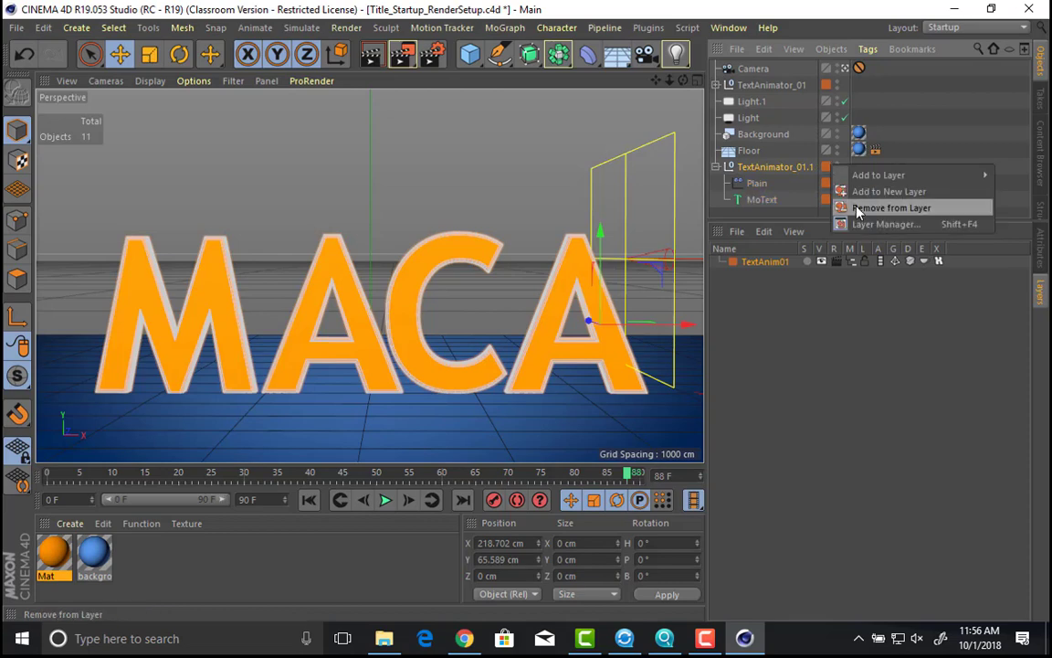
pyautogui.click(859, 208)
# Step: Remove the duplicate's Plain and MoText children from their layer, and turn off viewport and render visibility for the TextAnim01 layer
pyautogui.rightClick(748, 167)
pyautogui.click(839, 188)
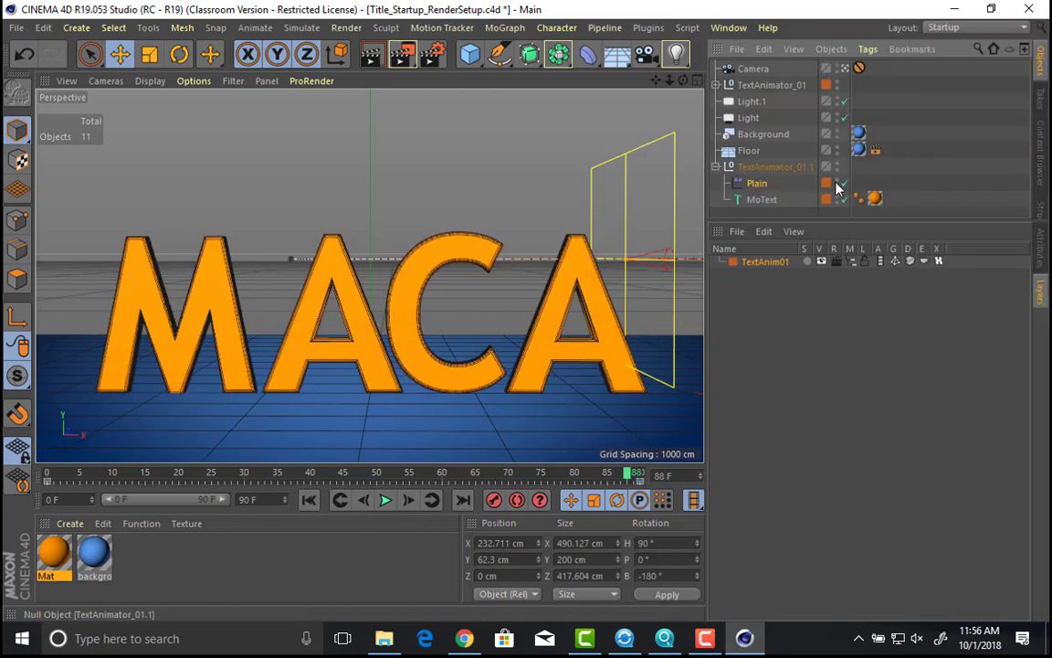
pyautogui.click(827, 183)
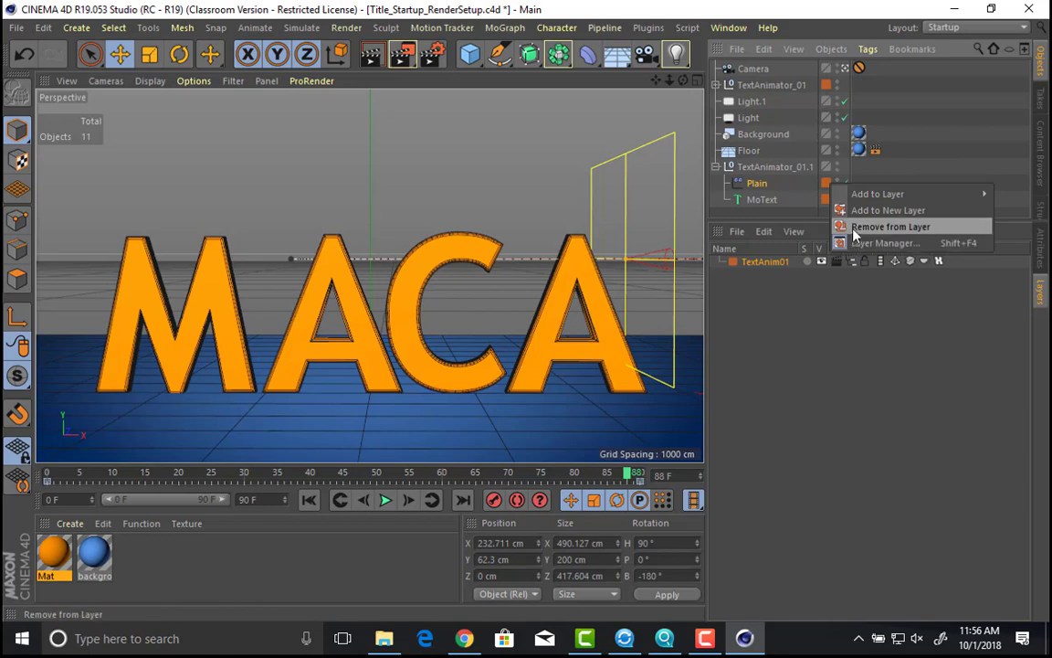
pyautogui.click(877, 227)
pyautogui.click(826, 199)
pyautogui.click(877, 241)
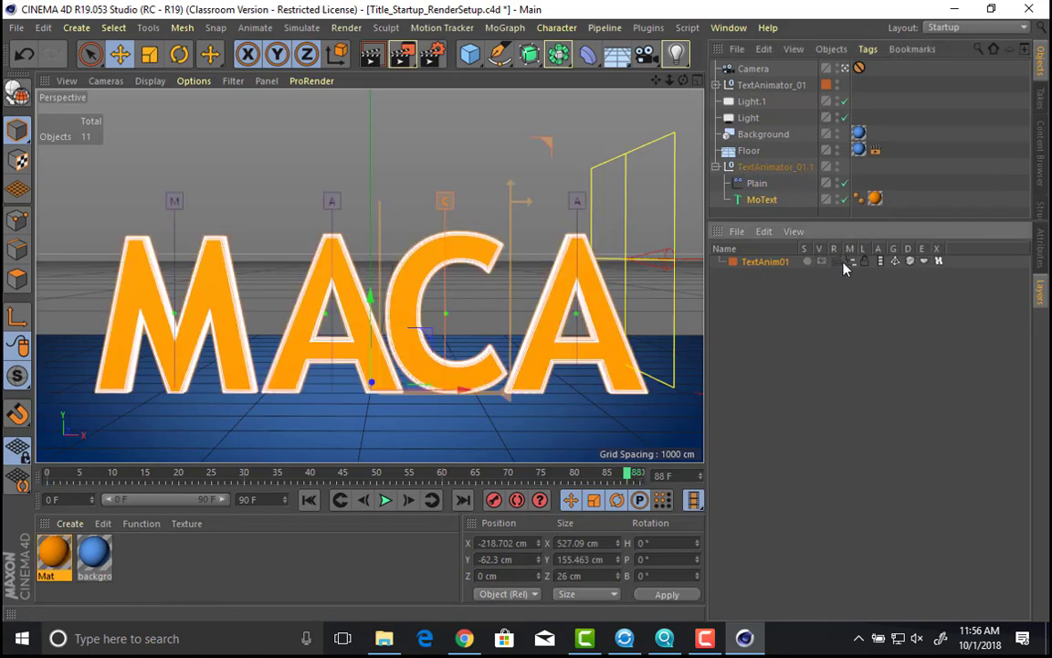
# Step: Rename the duplicated null TextAnimator_02 and delete the Plain effector inside it
pyautogui.click(775, 169)
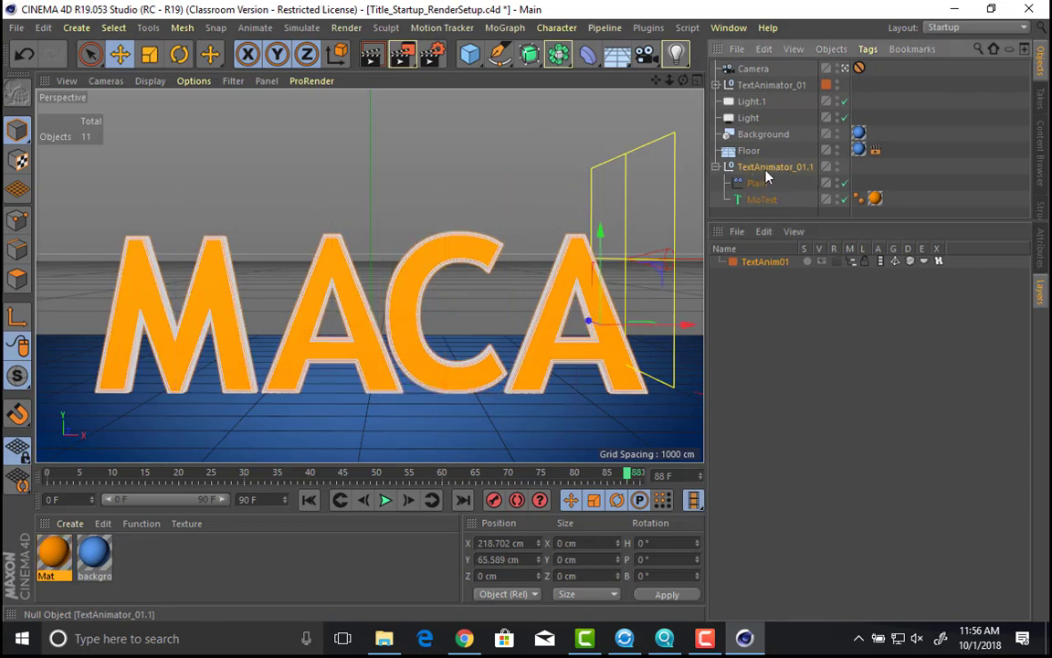
pyautogui.doubleClick(775, 167)
pyautogui.moveTo(816, 166); pyautogui.dragTo(797, 166)
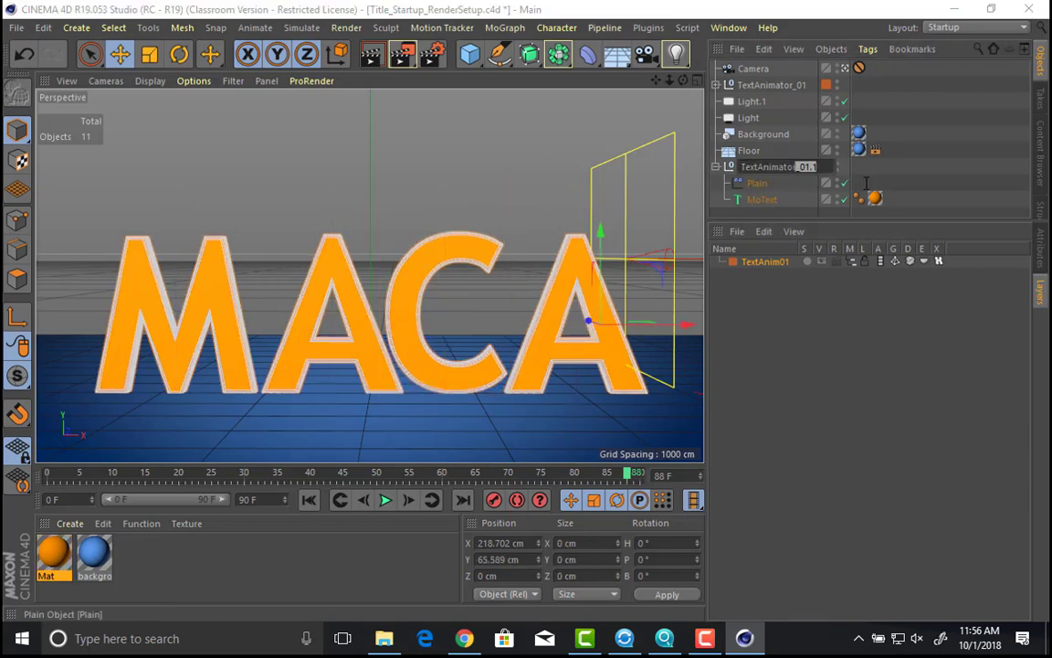
pyautogui.write('02')
pyautogui.press('Return')
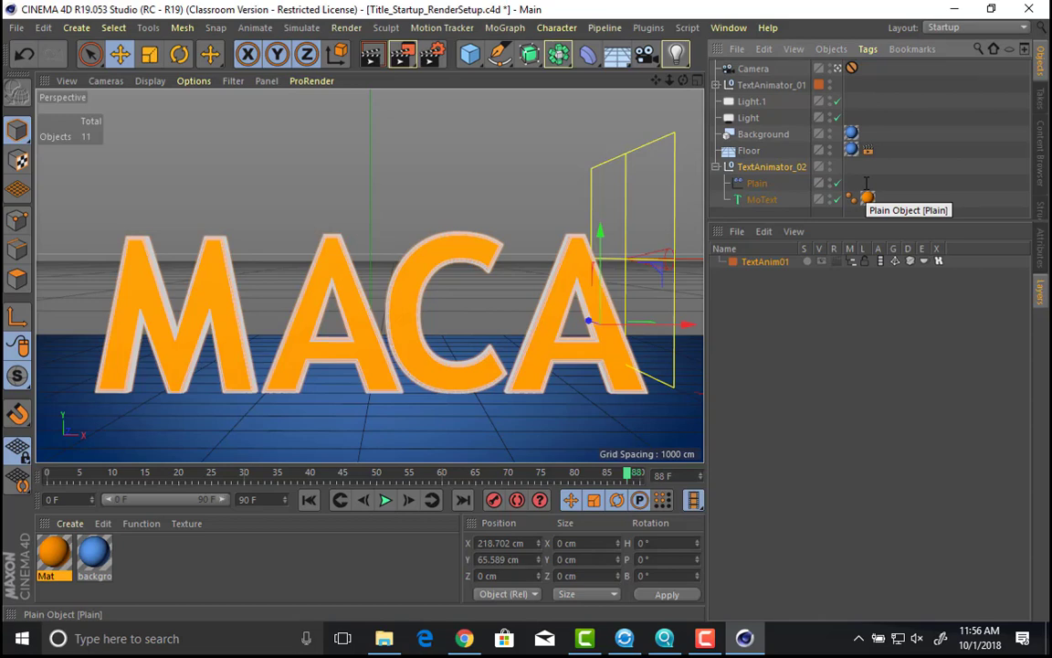
pyautogui.click(758, 184)
pyautogui.press('Delete')
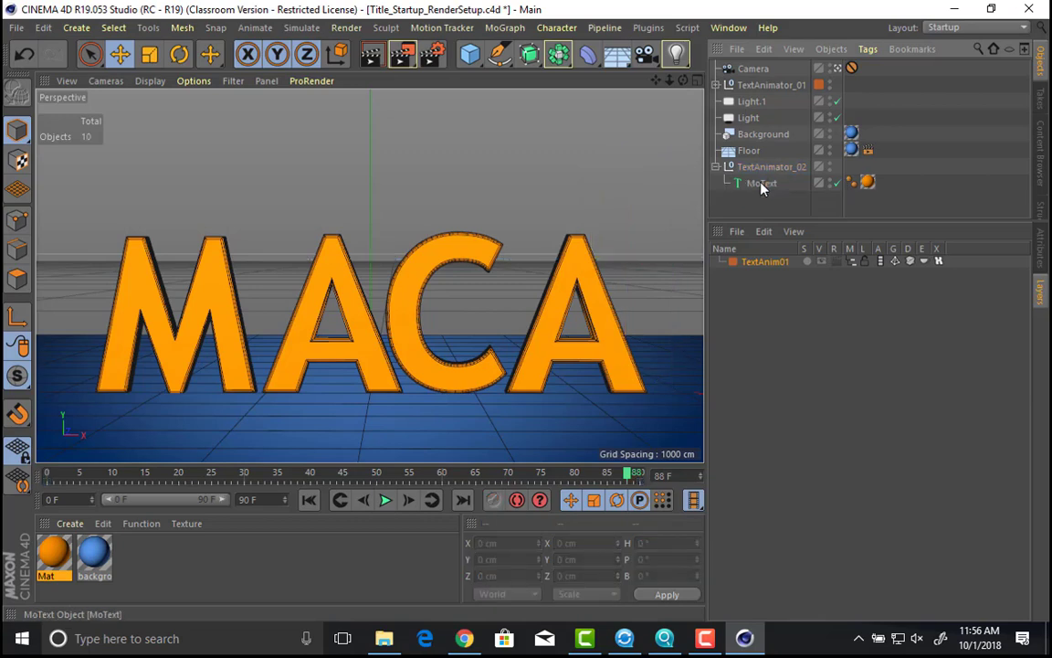
# Step: Add a Voronoi Fracture object to the scene
pyautogui.click(761, 184)
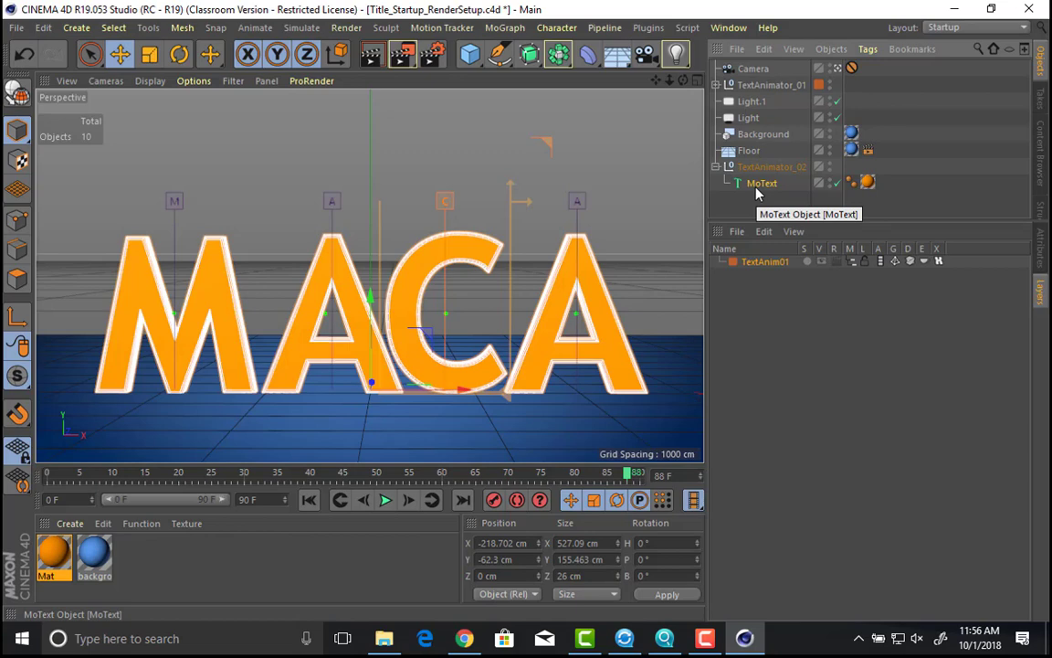
pyautogui.click(504, 27)
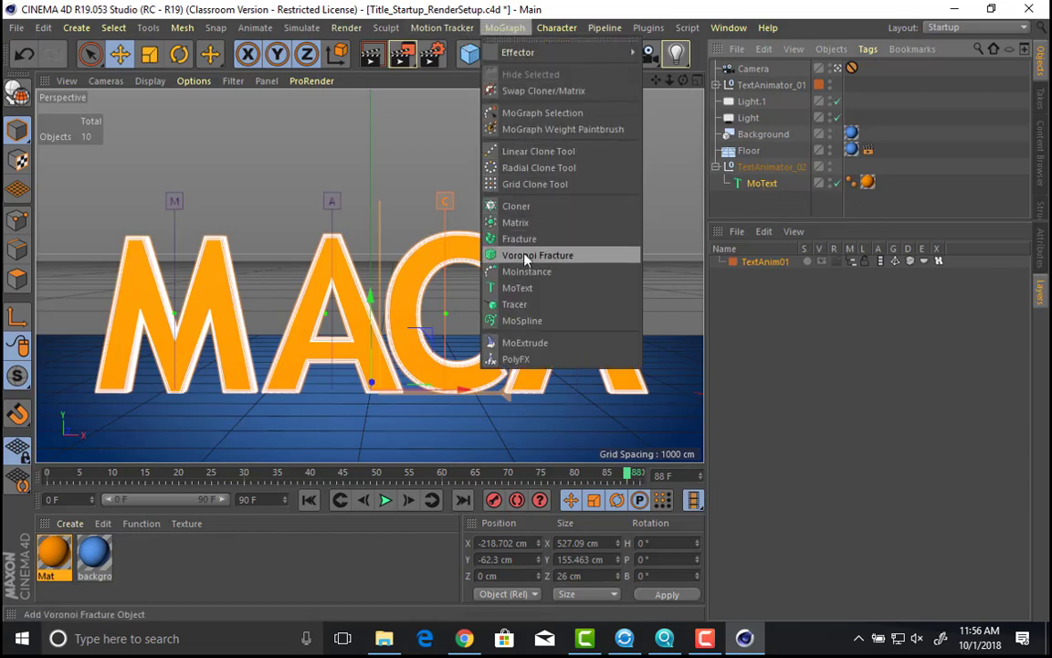
pyautogui.click(561, 255)
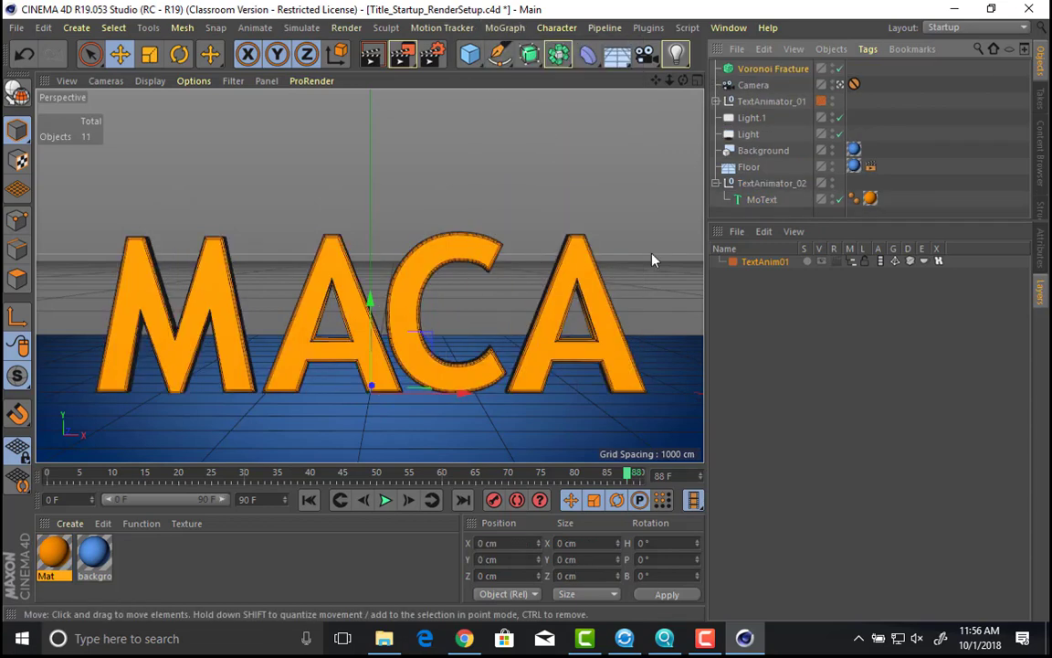
# Step: Nest the Voronoi Fracture under TextAnimator_02 with the MoText as its child
pyautogui.click(758, 200)
pyautogui.click(1041, 256)
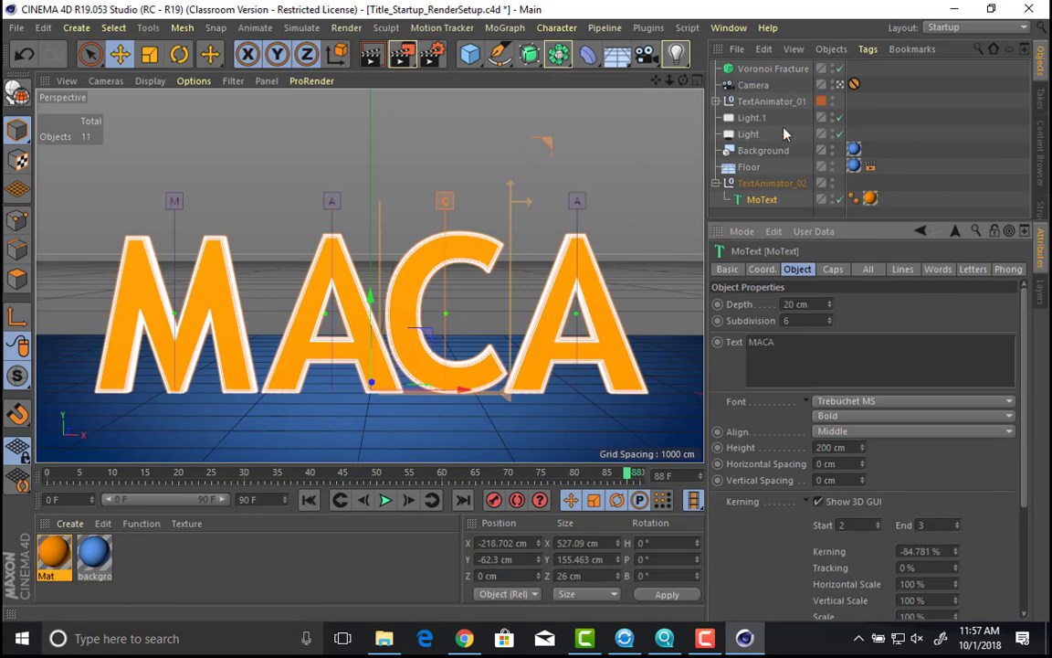
pyautogui.click(771, 69)
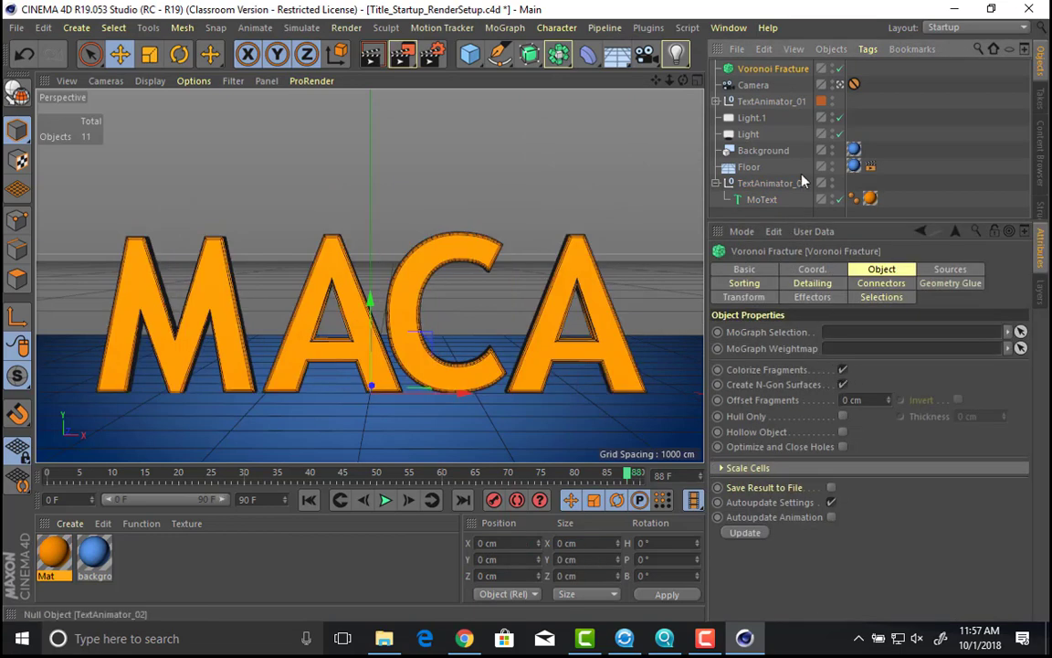
pyautogui.click(761, 199)
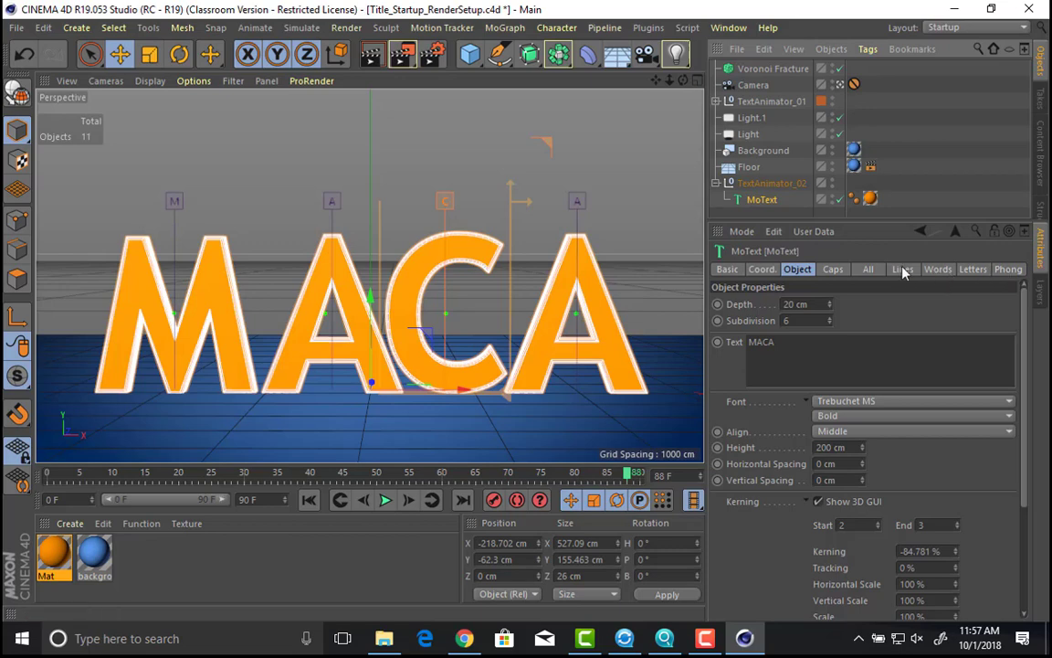
pyautogui.click(870, 271)
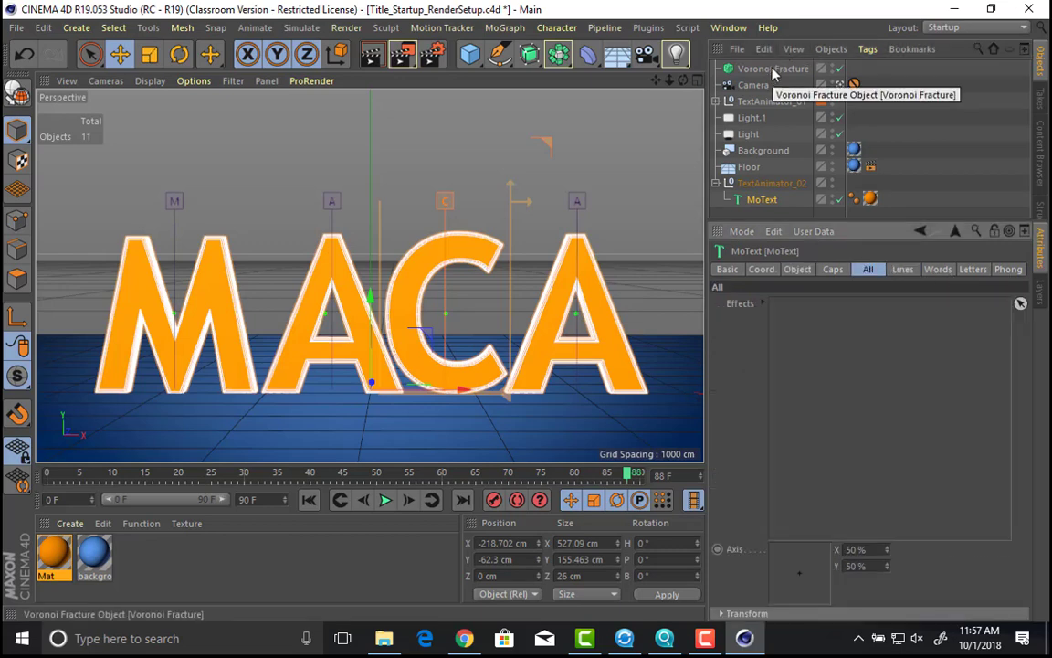
pyautogui.moveTo(774, 70); pyautogui.dragTo(764, 199)
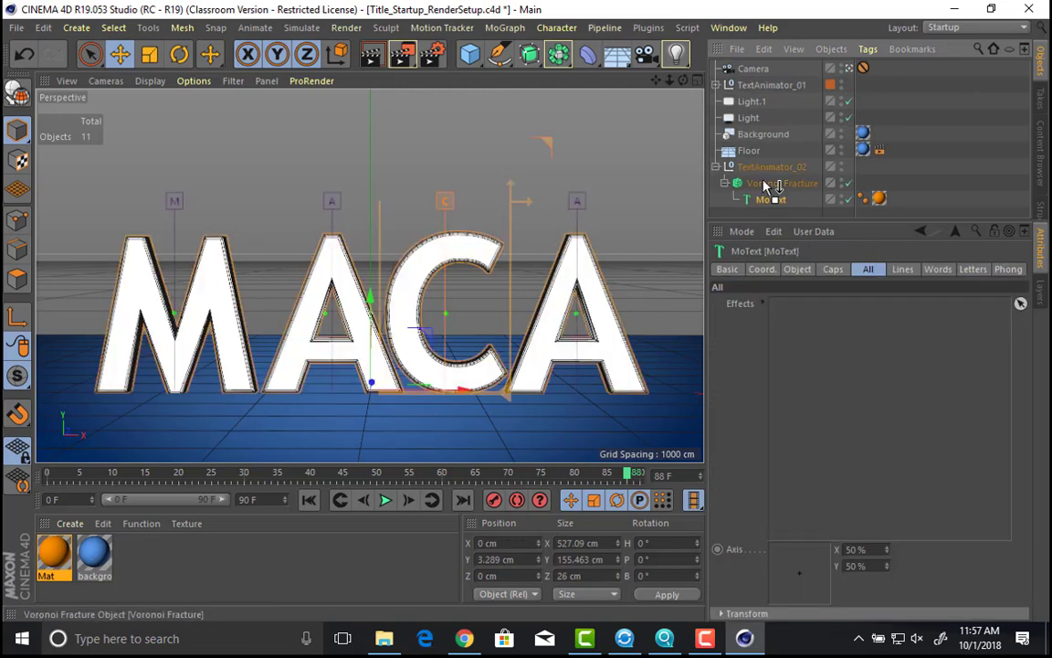
# Step: Add a Plain effector that acts on the Voronoi Fracture
pyautogui.click(771, 184)
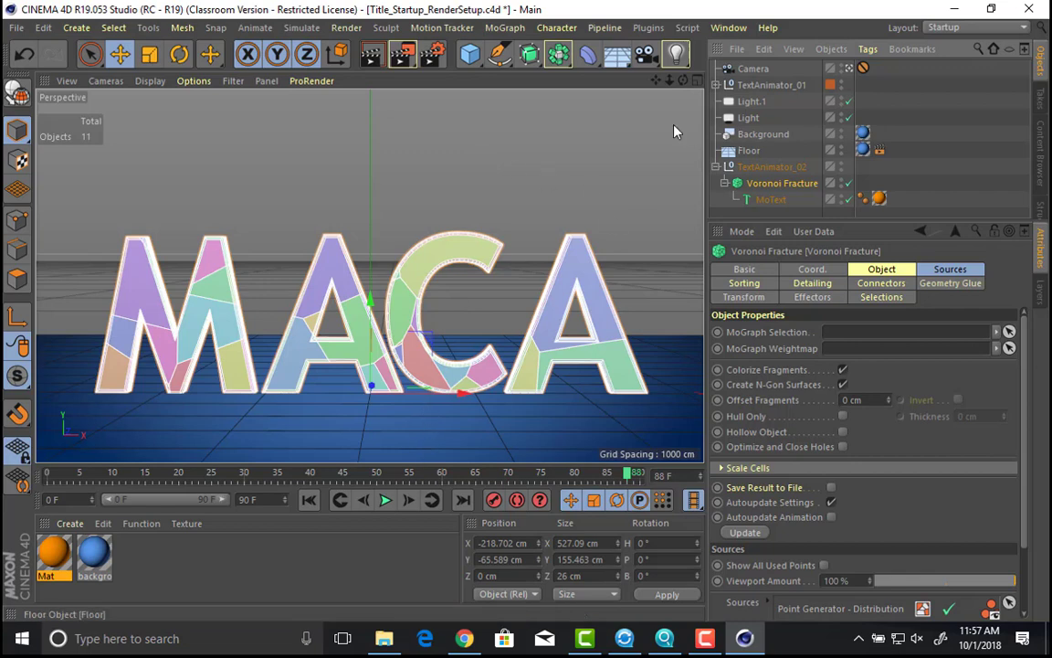
pyautogui.click(494, 29)
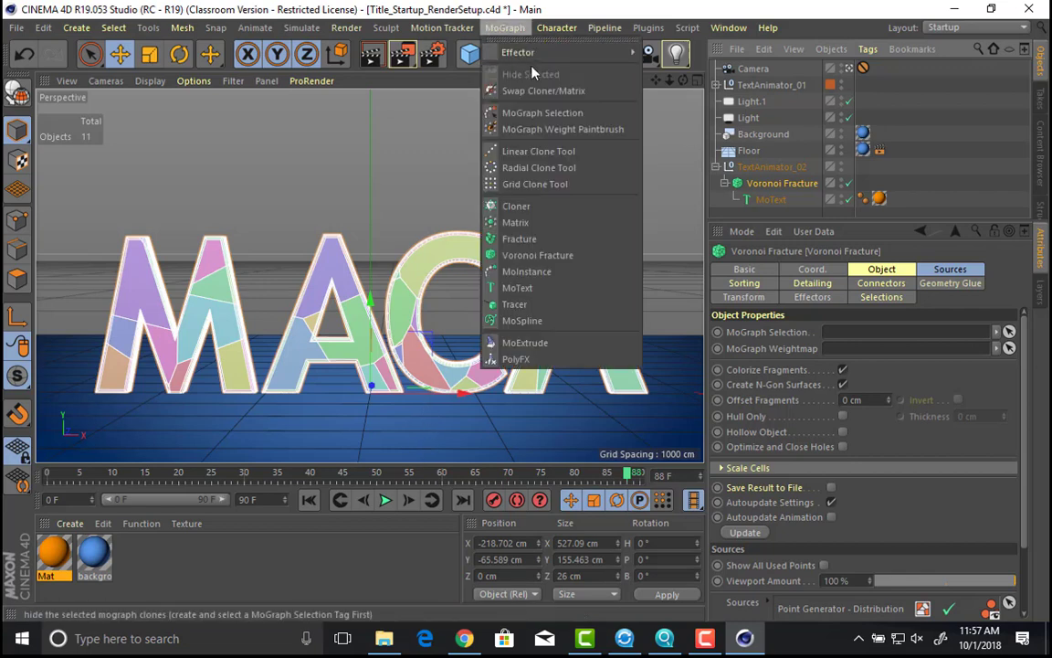
pyautogui.moveTo(633, 52)
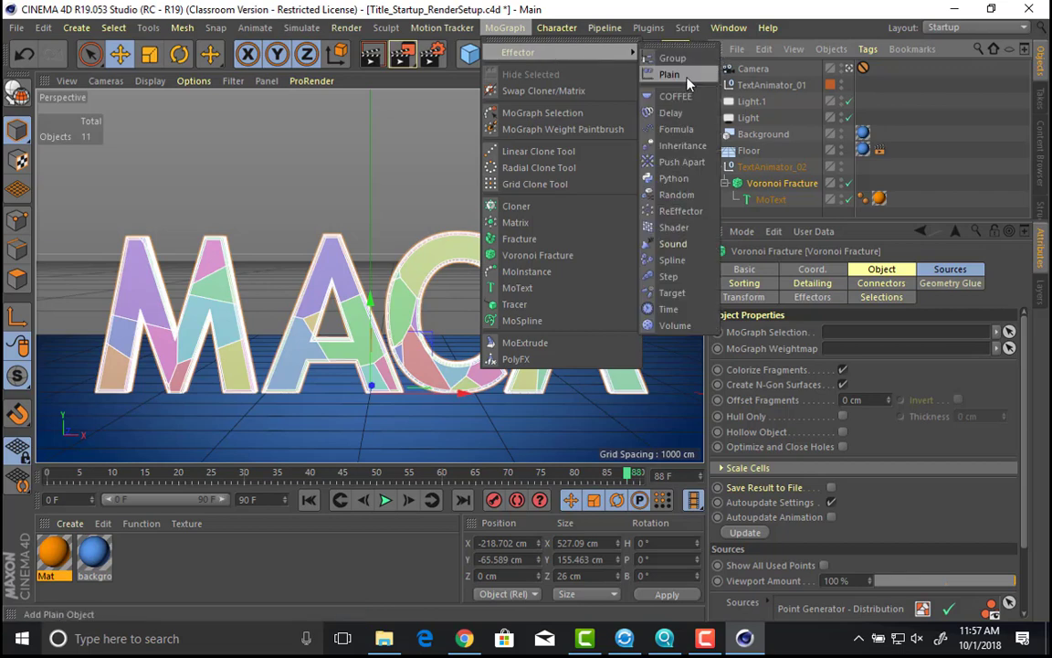
pyautogui.click(672, 75)
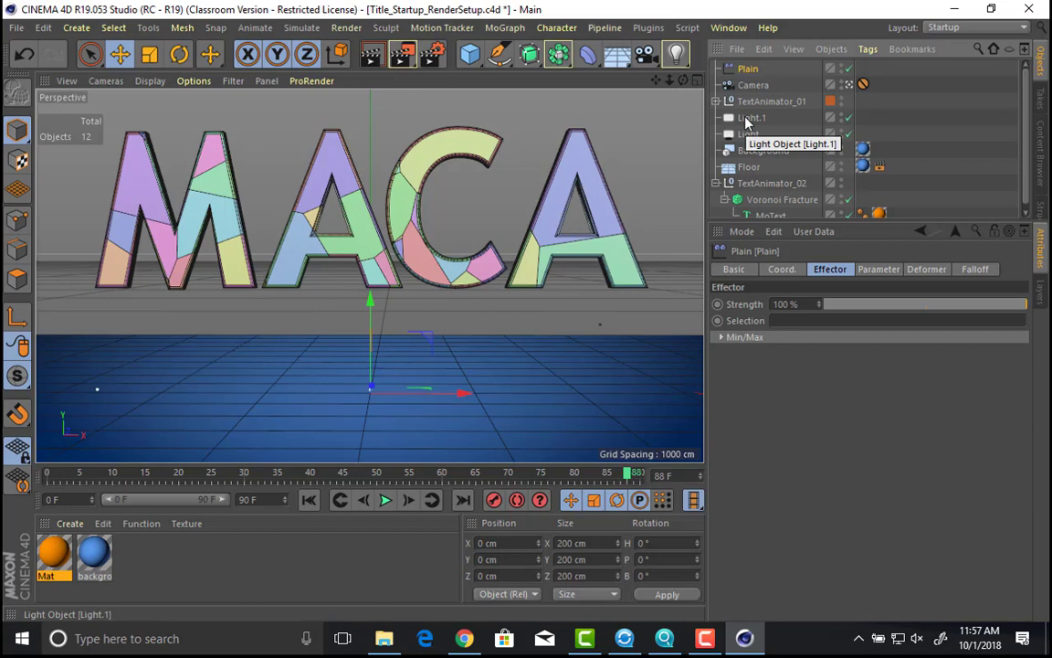
# Step: Examine the MoText's effector lists for all, lines and letters, and the Voronoi Fracture's object properties
pyautogui.scroll(-1, 790, 211)
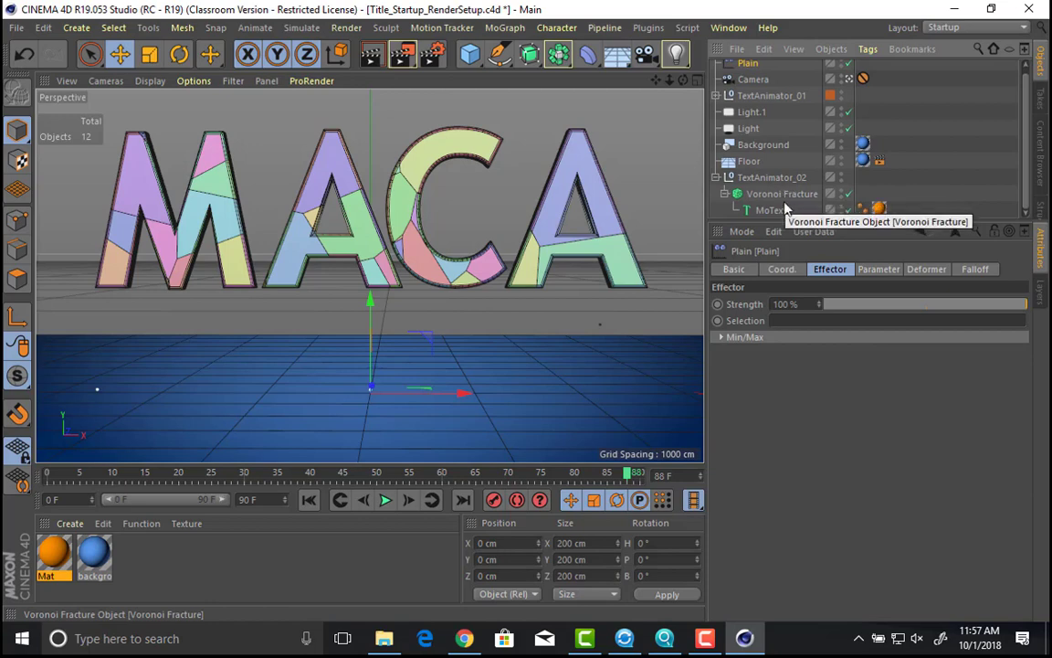
pyautogui.click(757, 212)
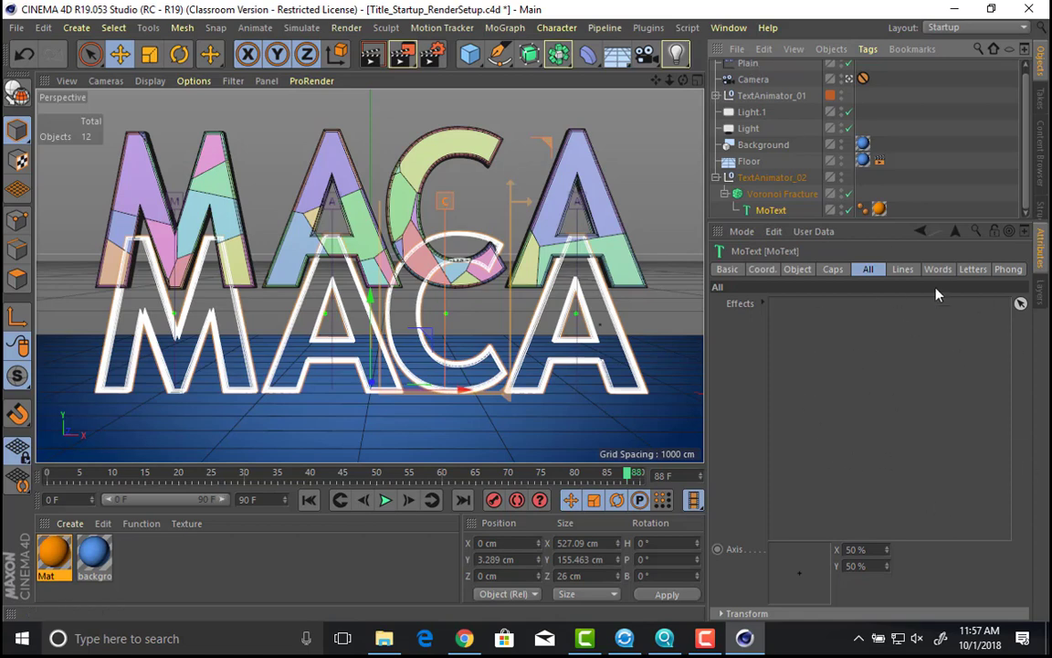
pyautogui.click(902, 270)
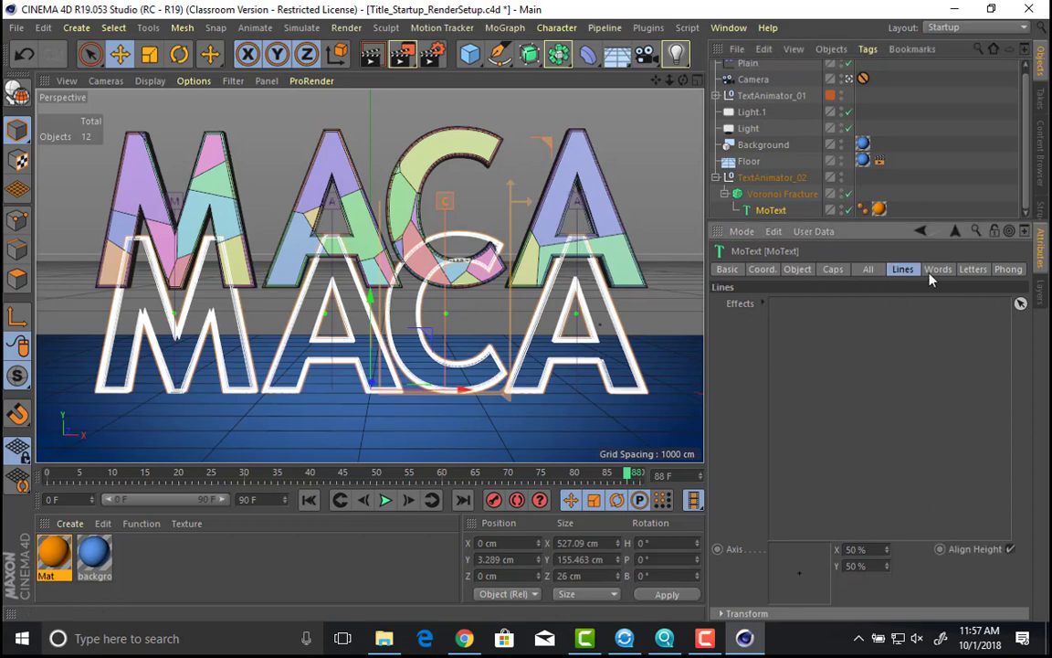
pyautogui.click(874, 274)
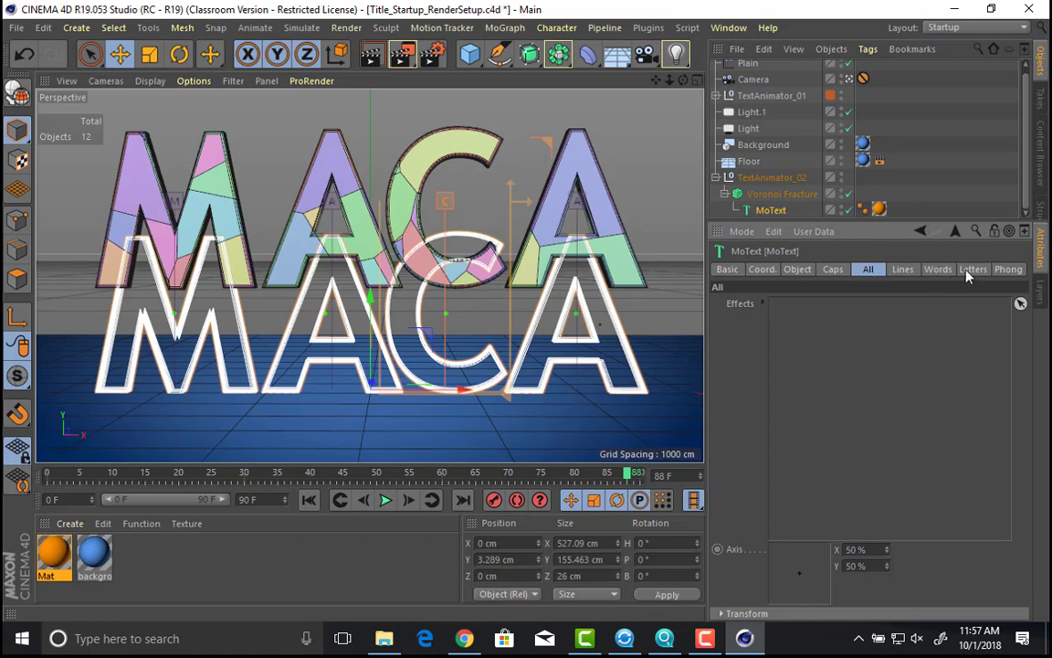
pyautogui.click(971, 271)
pyautogui.click(867, 270)
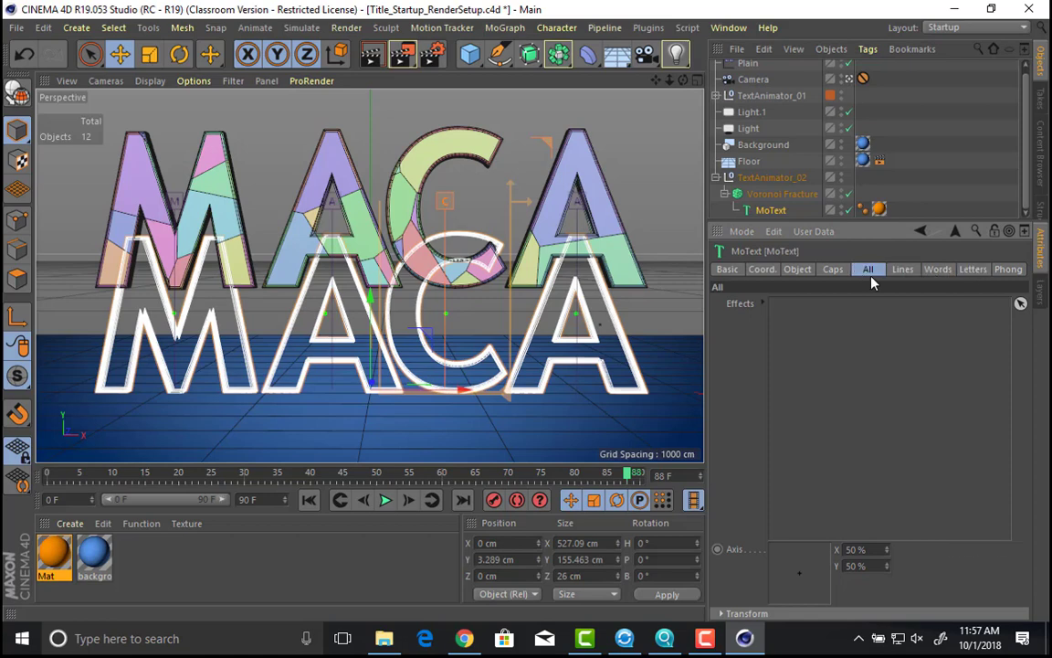
pyautogui.click(778, 197)
pyautogui.scroll(1, 764, 65)
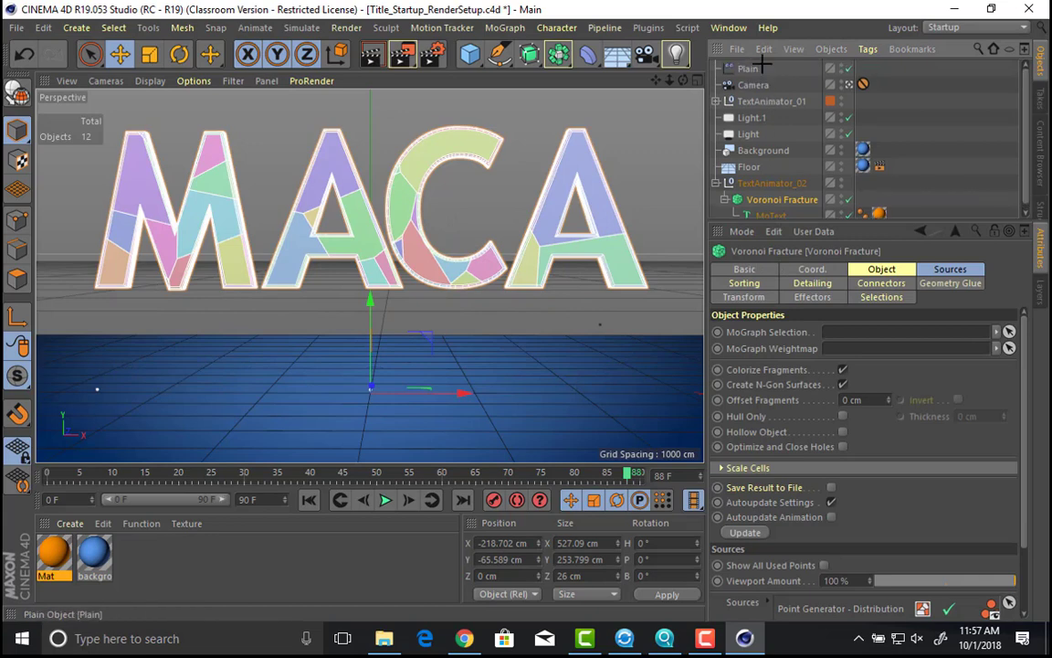
# Step: Set the Plain effector's falloff shape to Linear
pyautogui.click(764, 62)
pyautogui.click(754, 69)
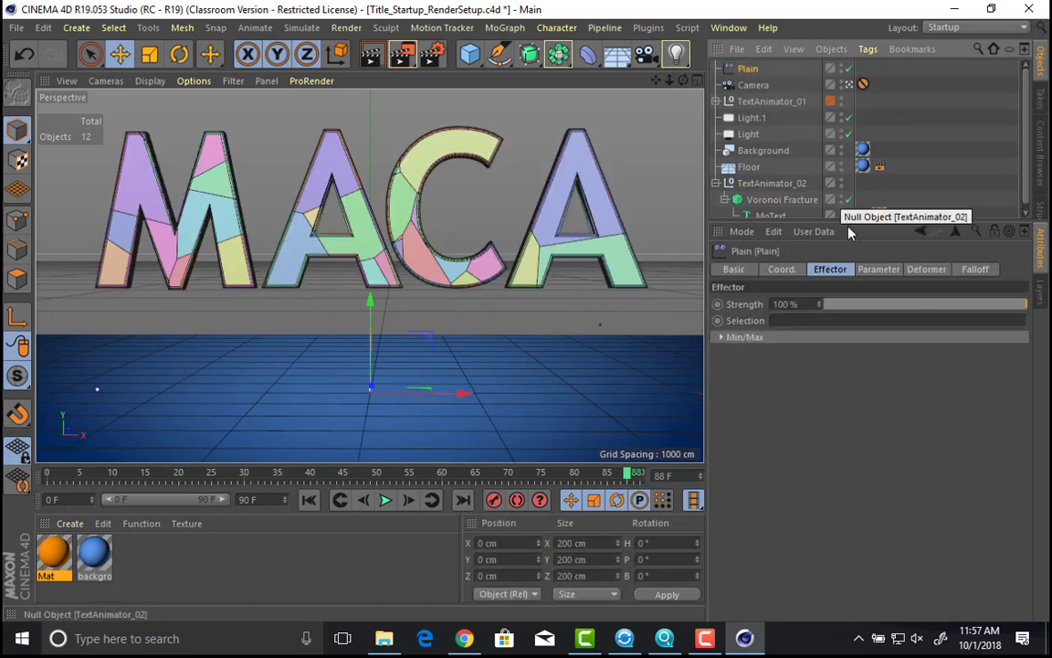
pyautogui.click(978, 271)
pyautogui.click(816, 303)
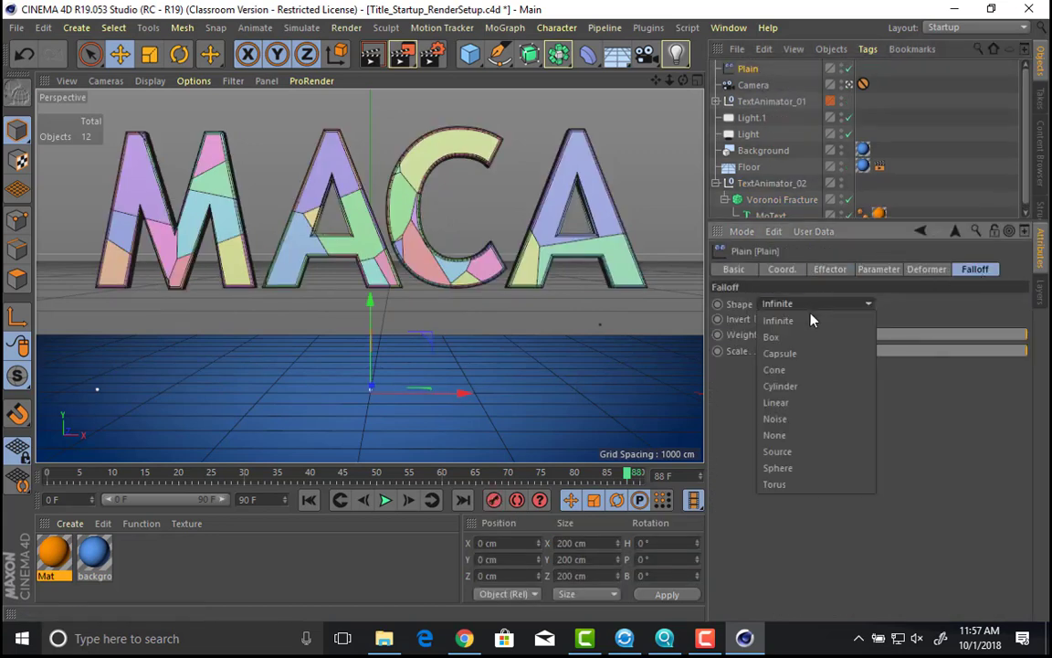
pyautogui.click(811, 402)
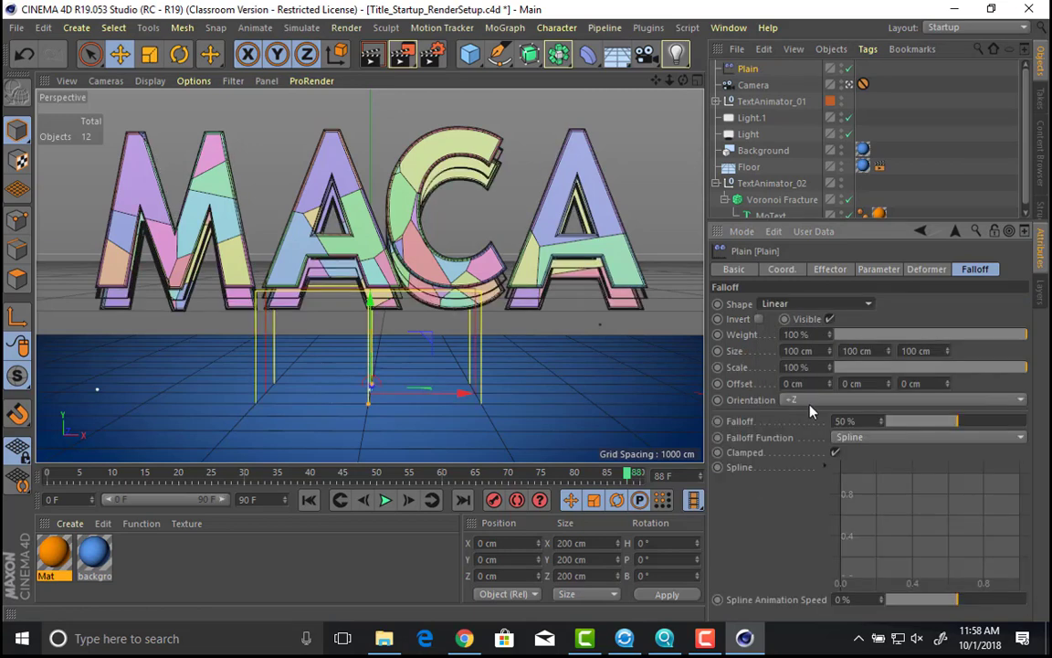
# Step: Rotate the Plain effector to a heading of 90° and move it along X to about -184.5 cm, near the letter M
pyautogui.press('r')
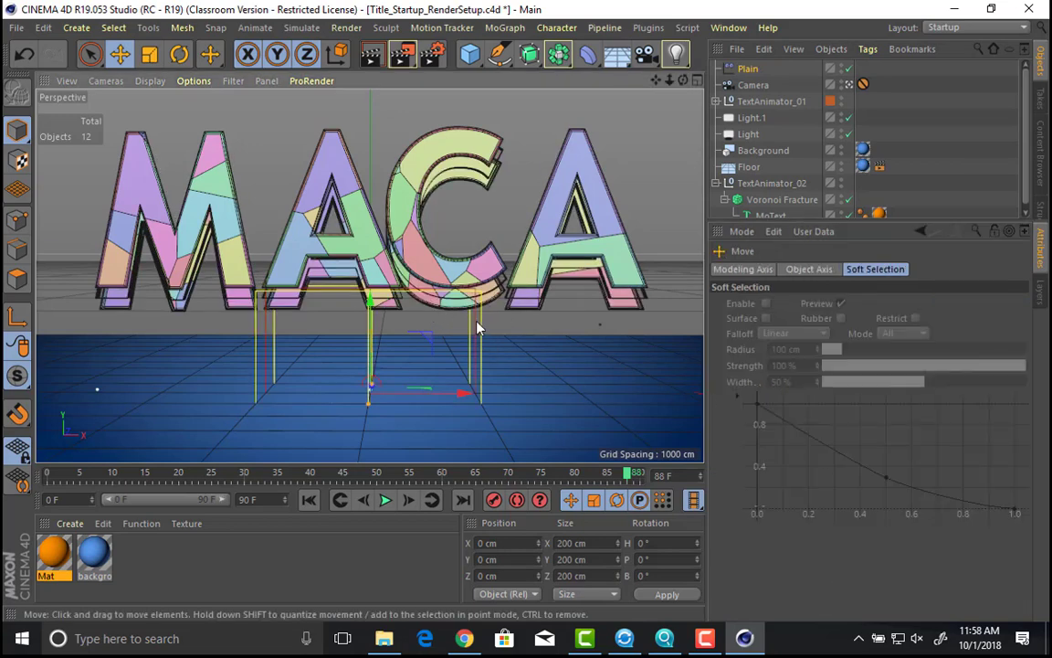
pyautogui.moveTo(414, 395); pyautogui.dragTo(114, 357)
pyautogui.press('e')
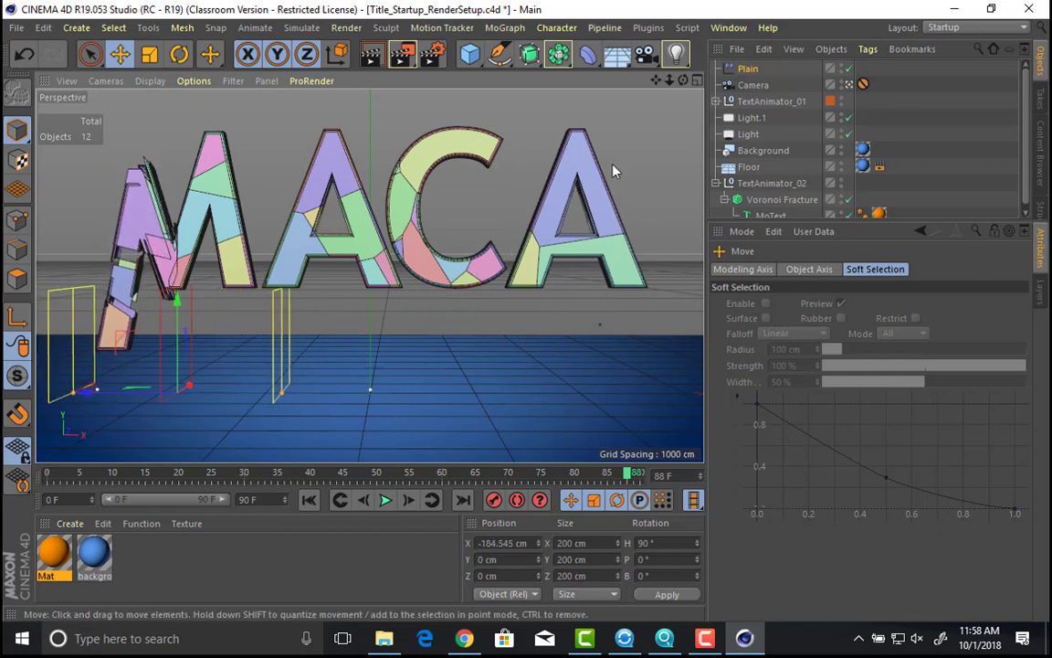
# Step: Set the Plain effector's Y position offset to 300 cm
pyautogui.click(748, 70)
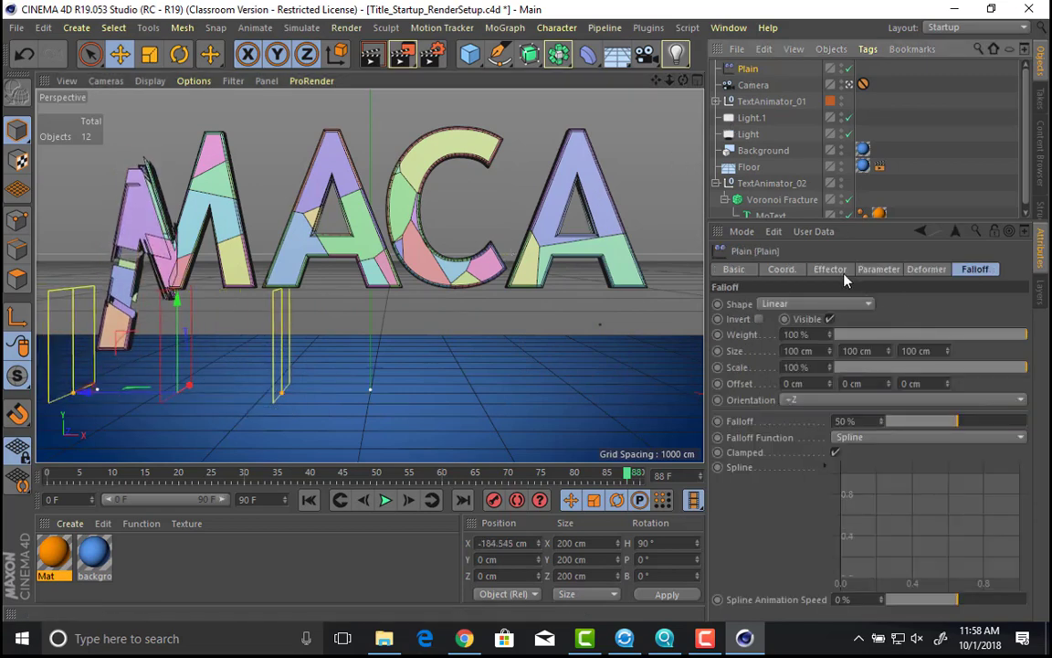
pyautogui.click(836, 269)
pyautogui.click(878, 269)
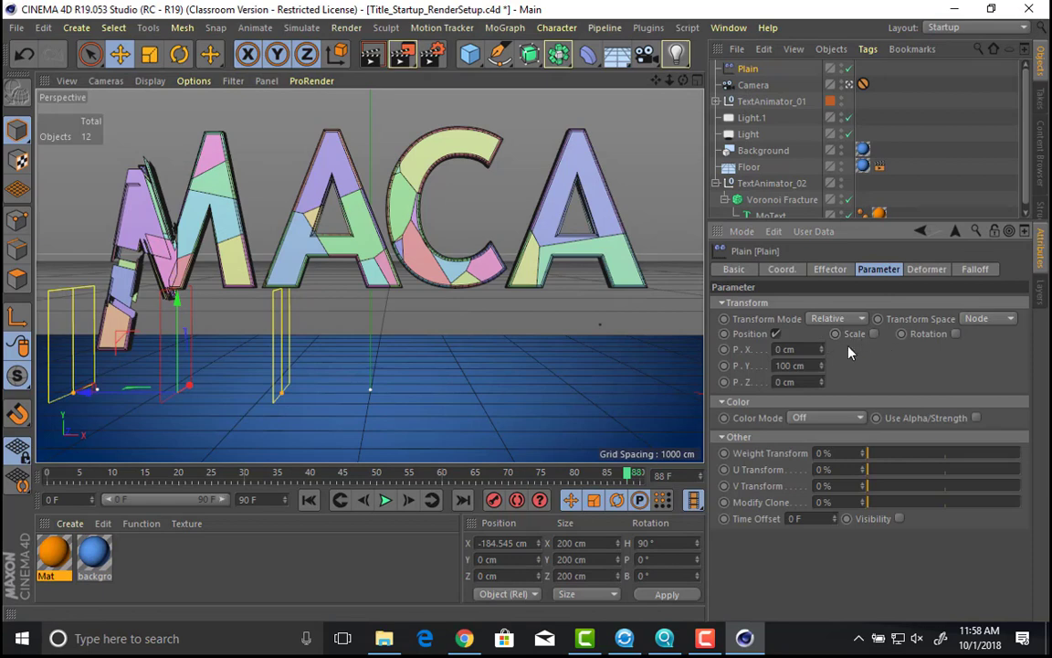
pyautogui.moveTo(825, 369); pyautogui.dragTo(868, 371)
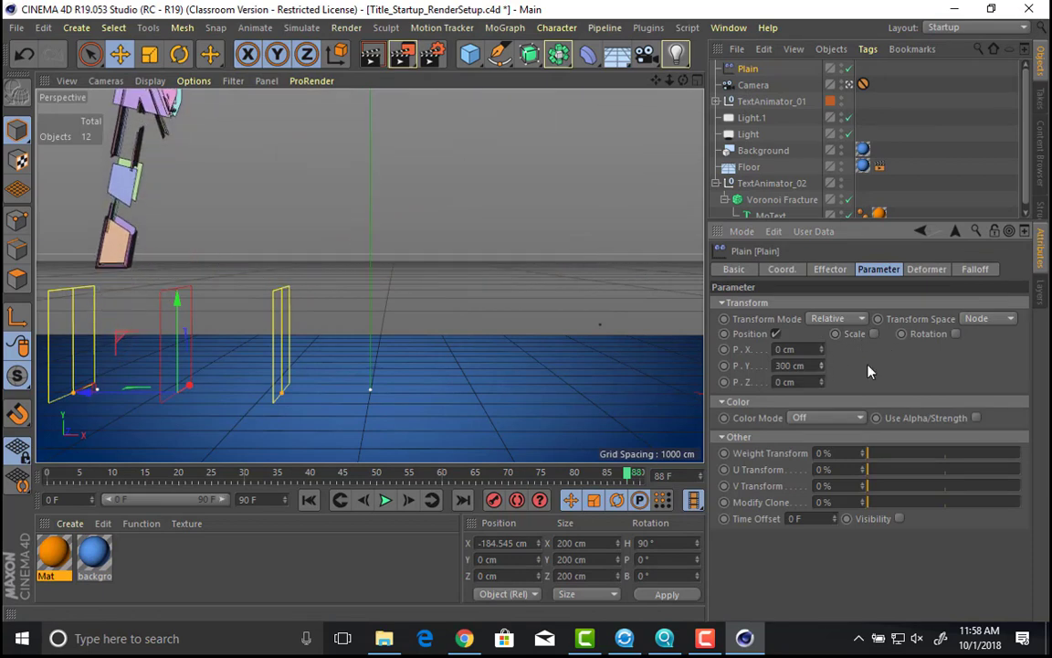
# Step: Enable scaling on the Plain effector with Uniform Scale and Absolute Scale on, and set the scale to -1
pyautogui.click(874, 334)
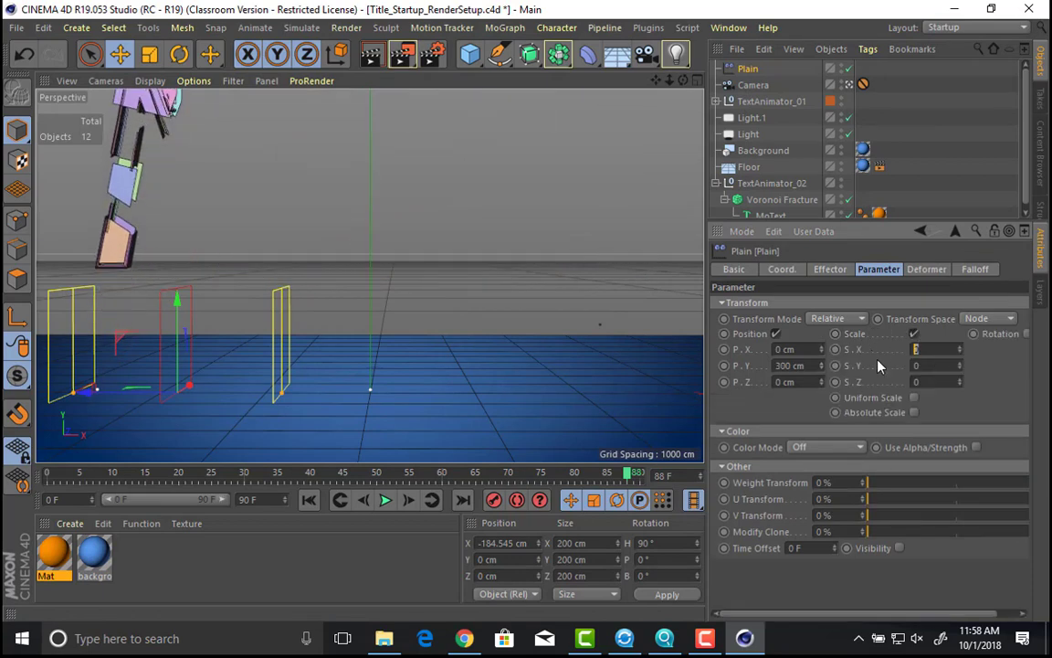
pyautogui.write('-1')
pyautogui.press('Tab')
pyautogui.write('-1')
pyautogui.press('Tab')
pyautogui.write('-1')
pyautogui.press('Return')
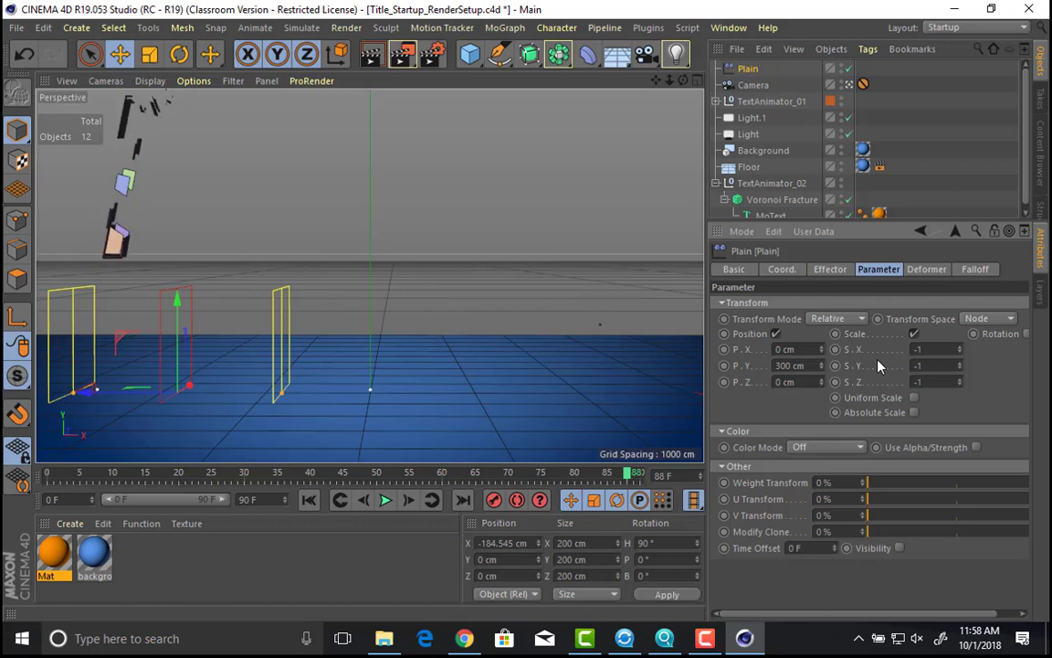
pyautogui.click(914, 398)
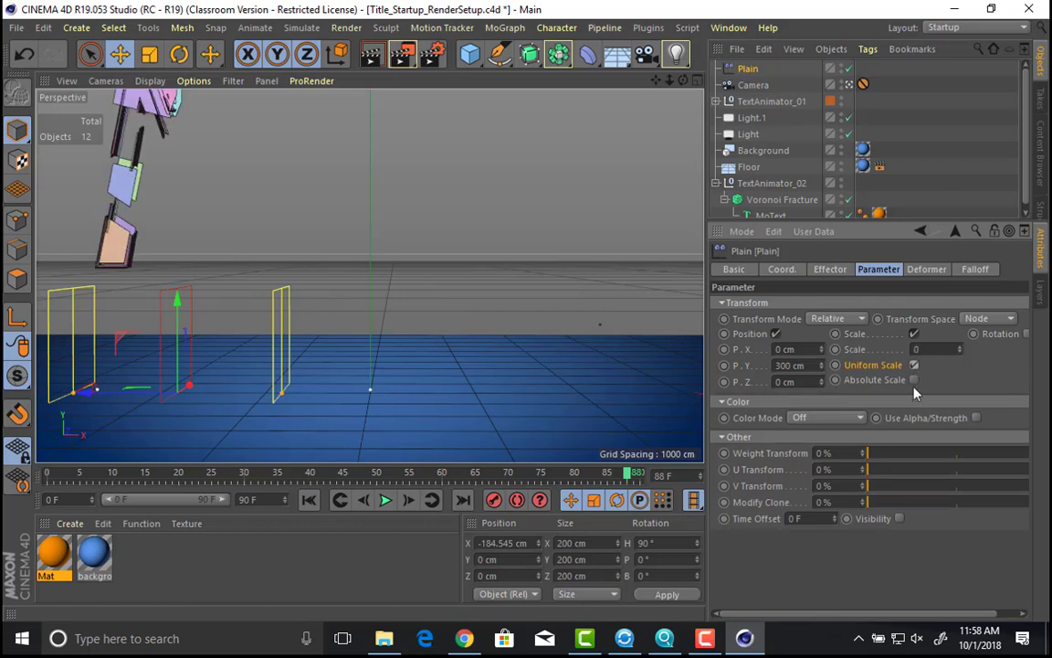
pyautogui.click(927, 350)
pyautogui.write('-1')
pyautogui.press('Return')
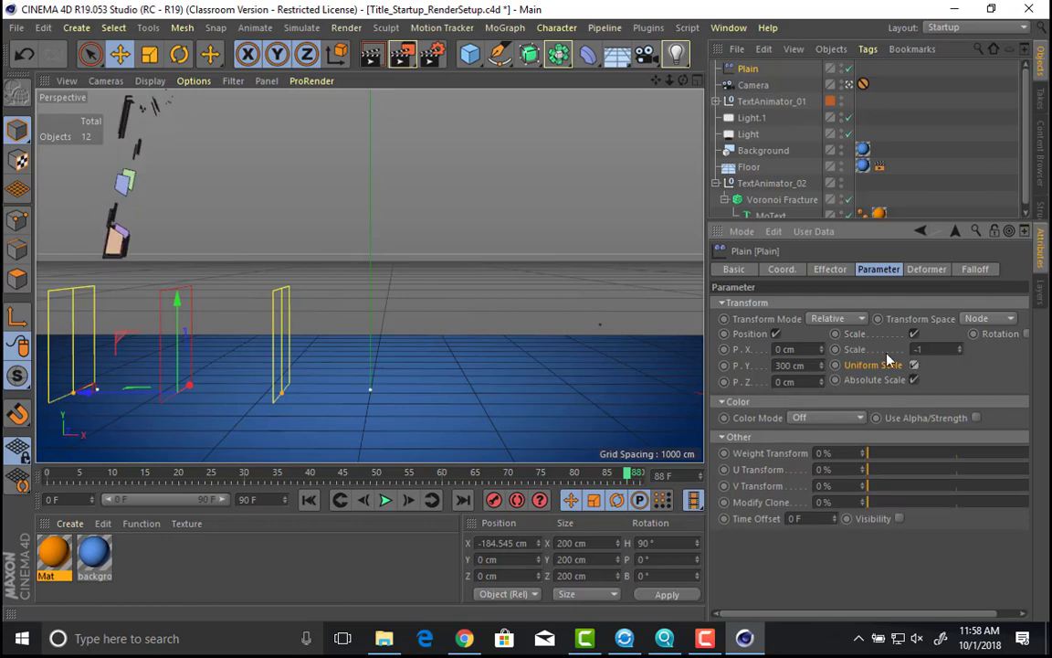
# Step: Enable rotation on the Plain effector with about H 73°, P 83° and B 114°, and move the effector along X to about 347.8 cm
pyautogui.click(1027, 335)
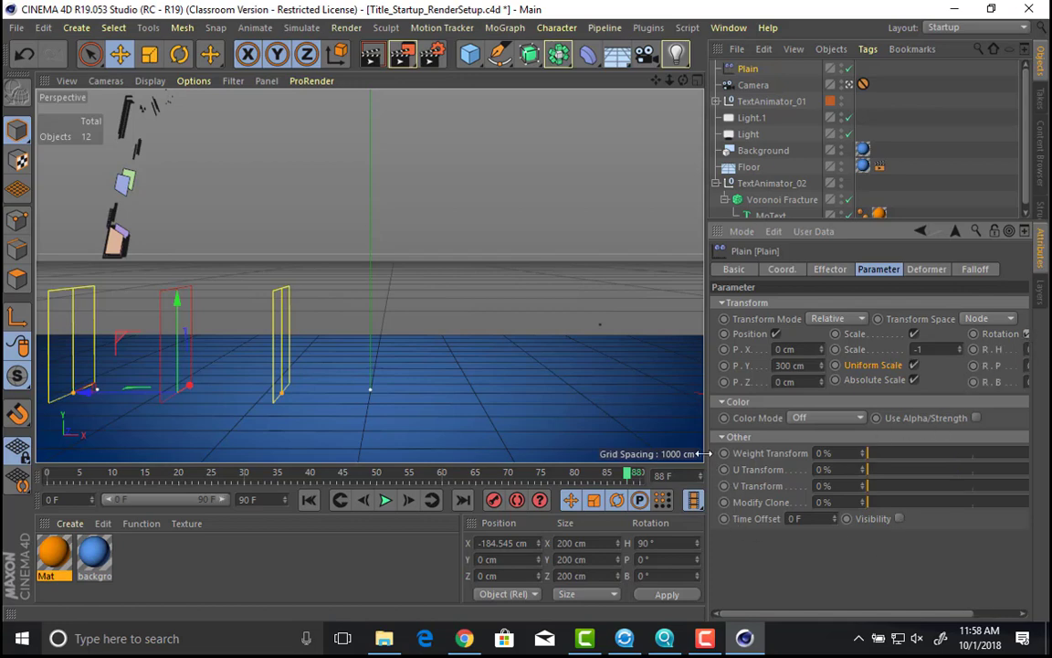
pyautogui.moveTo(826, 613); pyautogui.dragTo(879, 613)
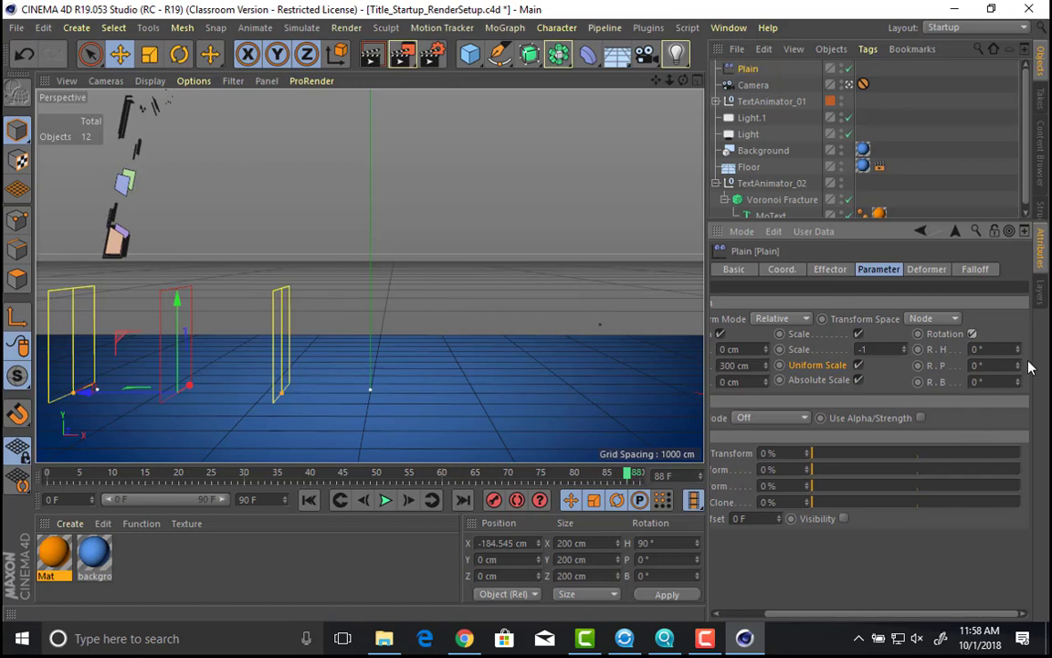
pyautogui.moveTo(1018, 365); pyautogui.dragTo(1018, 291)
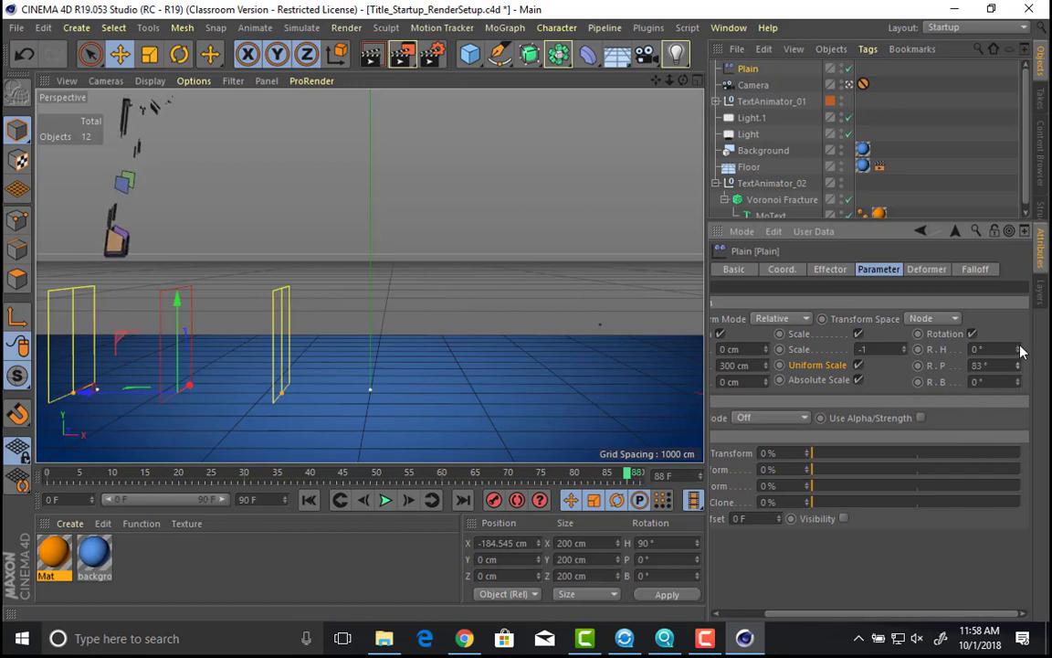
pyautogui.moveTo(1018, 350)
pyautogui.mouseDown()
pyautogui.moveTo(1018, 311)
pyautogui.moveTo(1024, 391)
pyautogui.moveTo(1017, 338)
pyautogui.mouseUp()
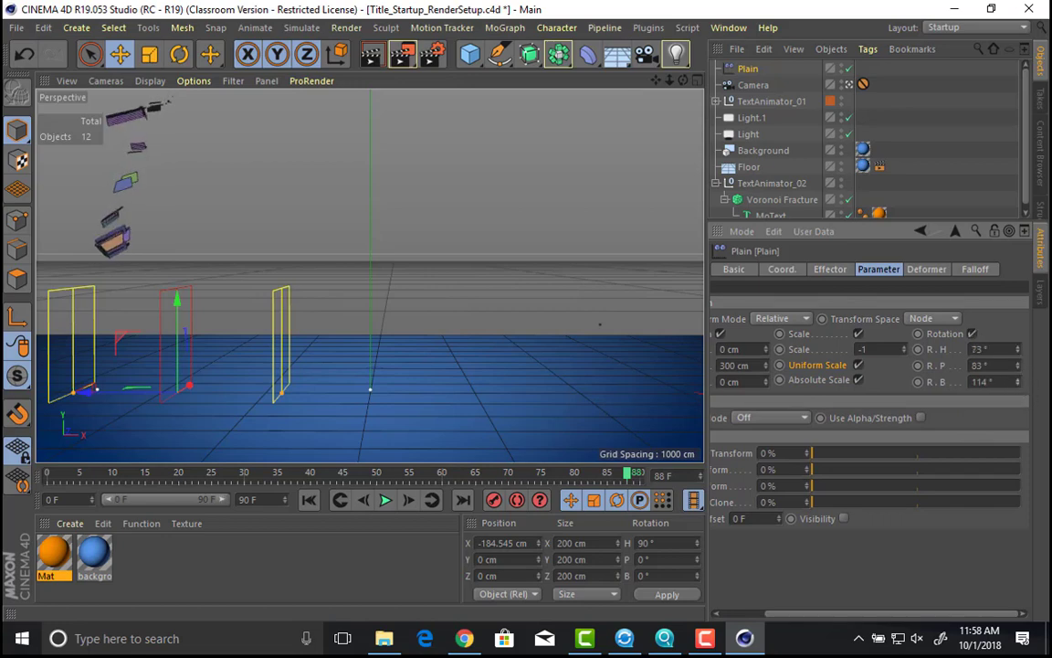
pyautogui.moveTo(119, 391); pyautogui.dragTo(699, 450)
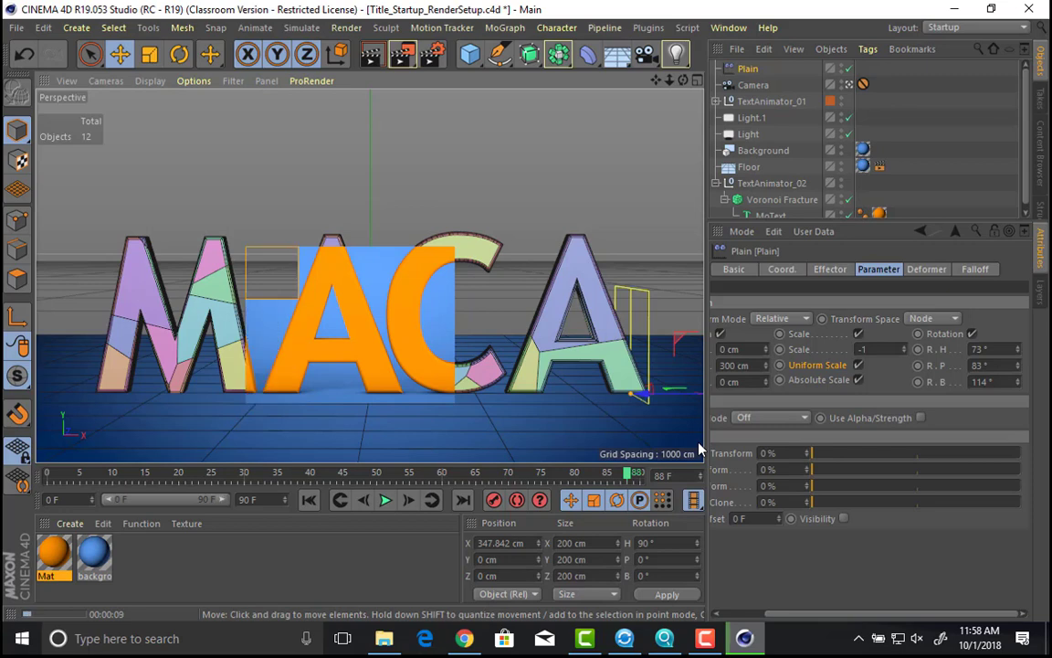
pyautogui.click(479, 370)
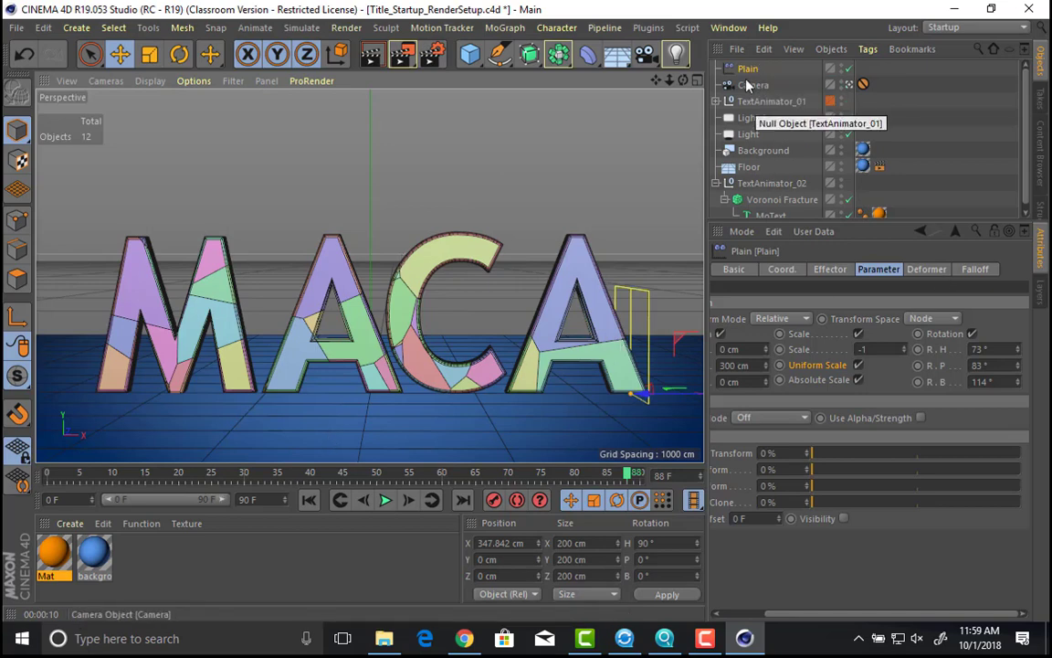
# Step: Add a Random effector that acts on the Voronoi Fracture and disable it
pyautogui.click(777, 200)
pyautogui.click(505, 28)
pyautogui.moveTo(541, 55)
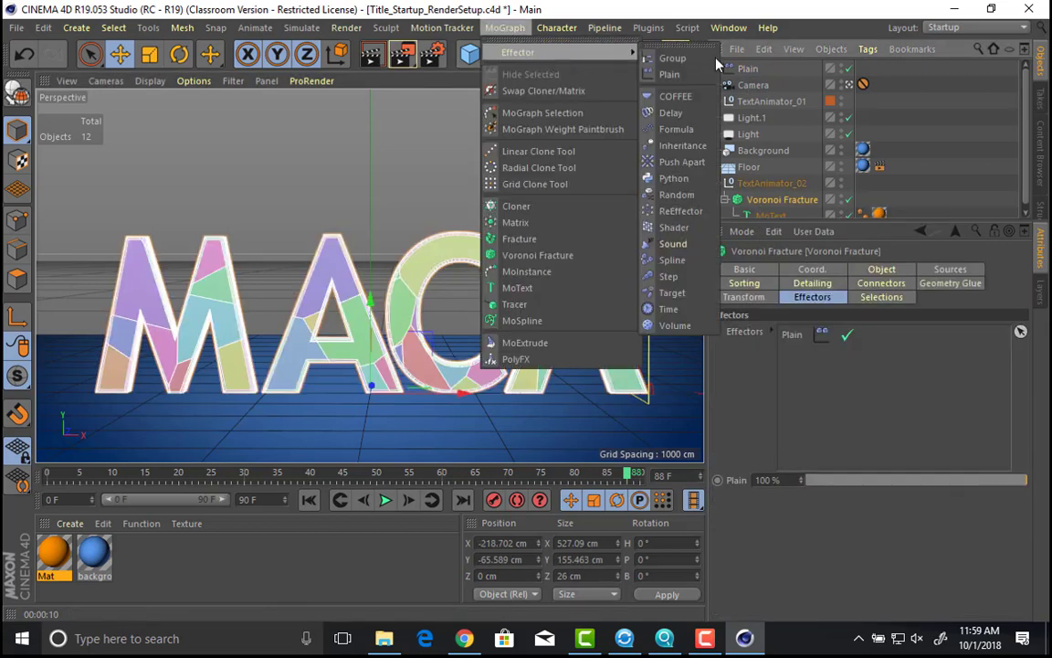
pyautogui.click(678, 195)
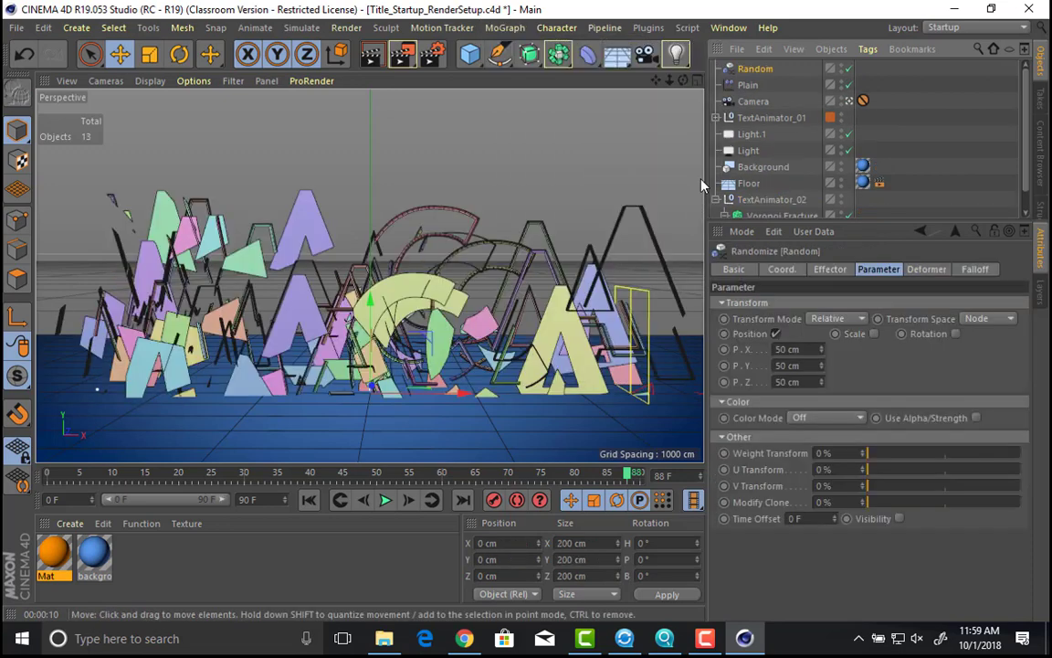
pyautogui.click(849, 68)
# Step: Keyframe the Plain effector's X position from about -248.8 cm at frame 0 to beyond the last letter A at frame 90
pyautogui.click(747, 85)
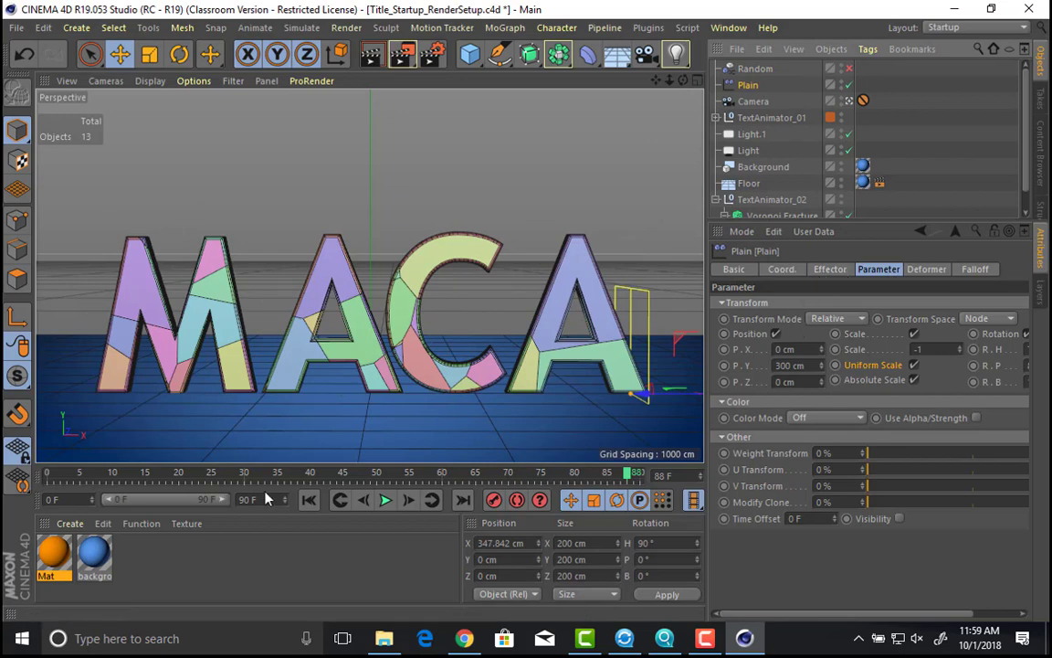
pyautogui.click(309, 500)
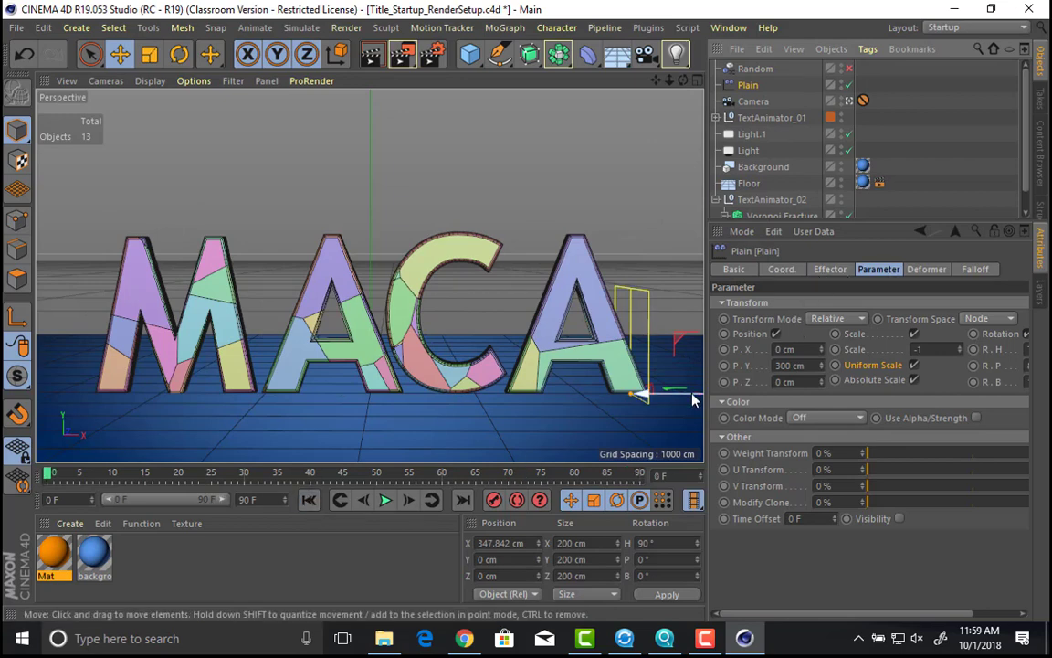
pyautogui.moveTo(693, 399); pyautogui.dragTo(137, 393)
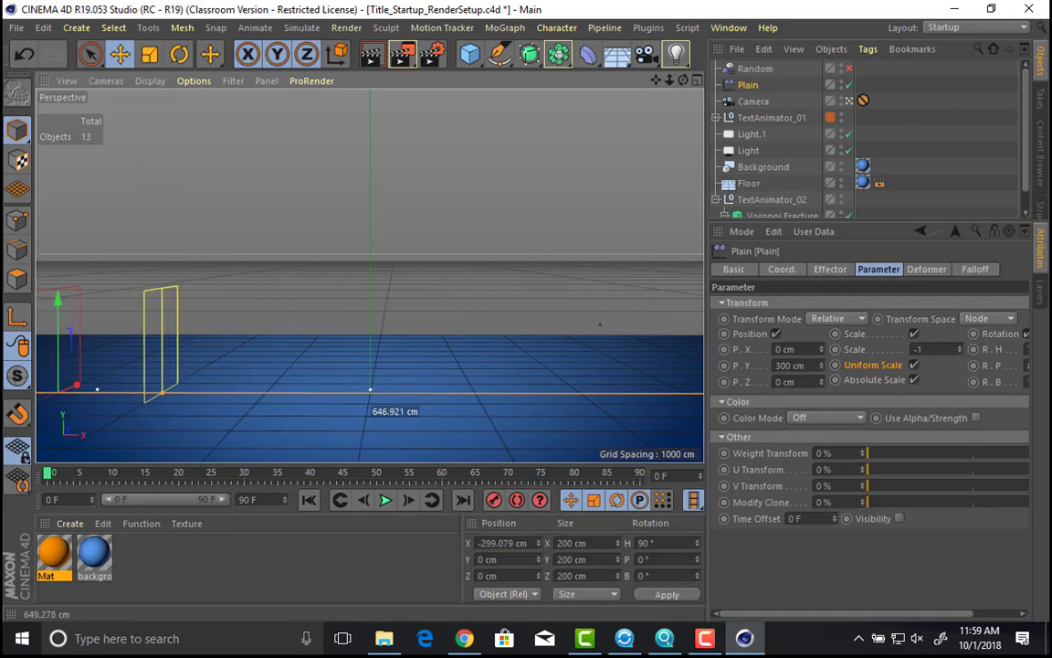
pyautogui.moveTo(75, 384); pyautogui.dragTo(109, 374)
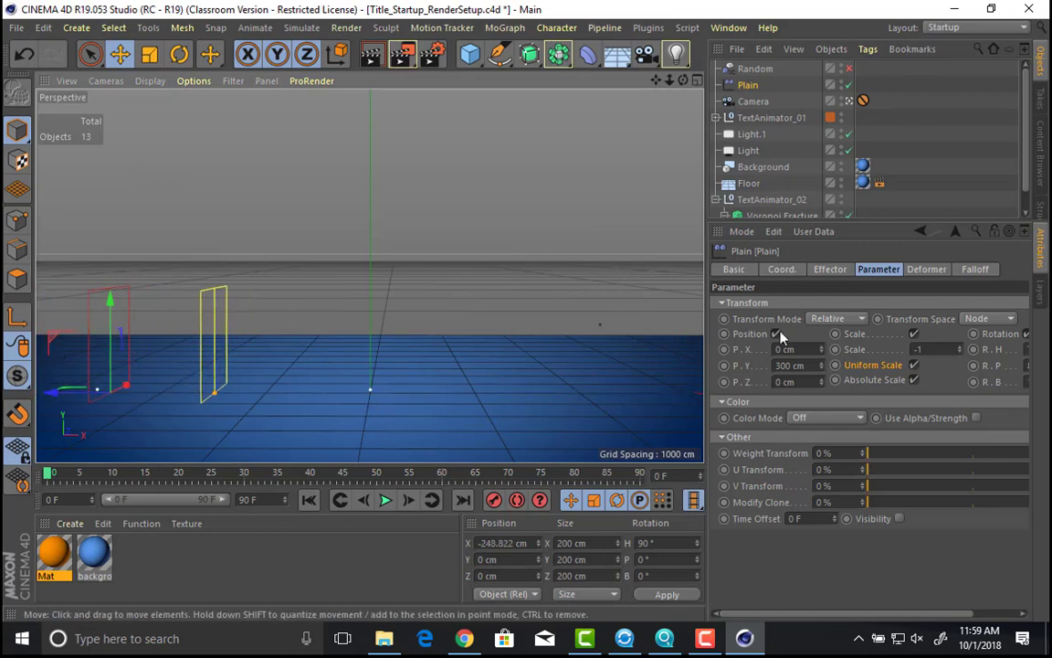
pyautogui.click(785, 270)
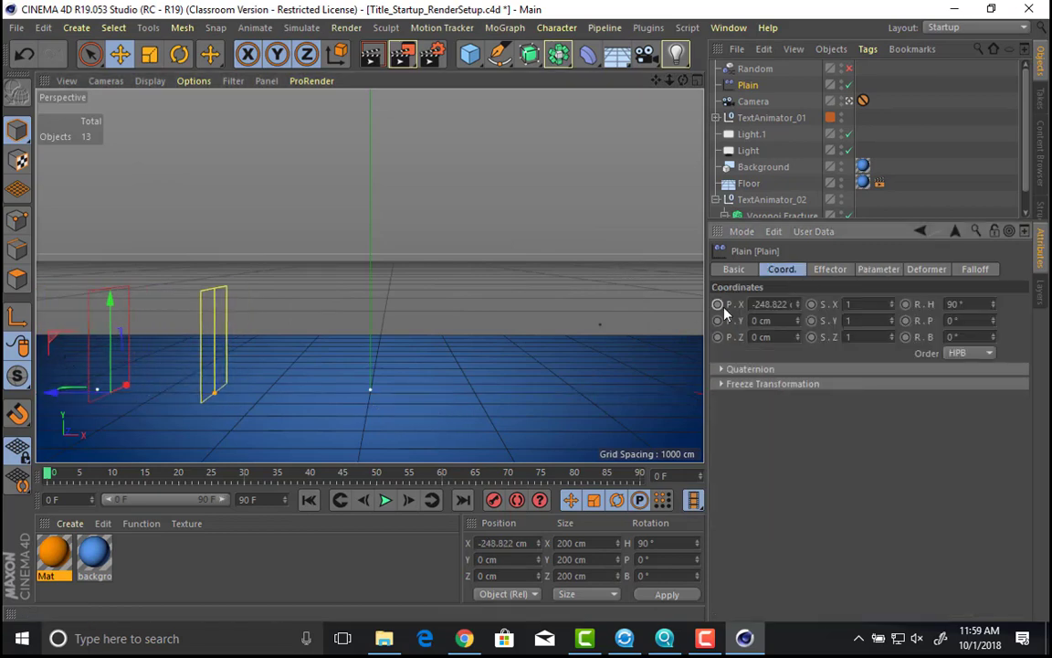
pyautogui.click(638, 474)
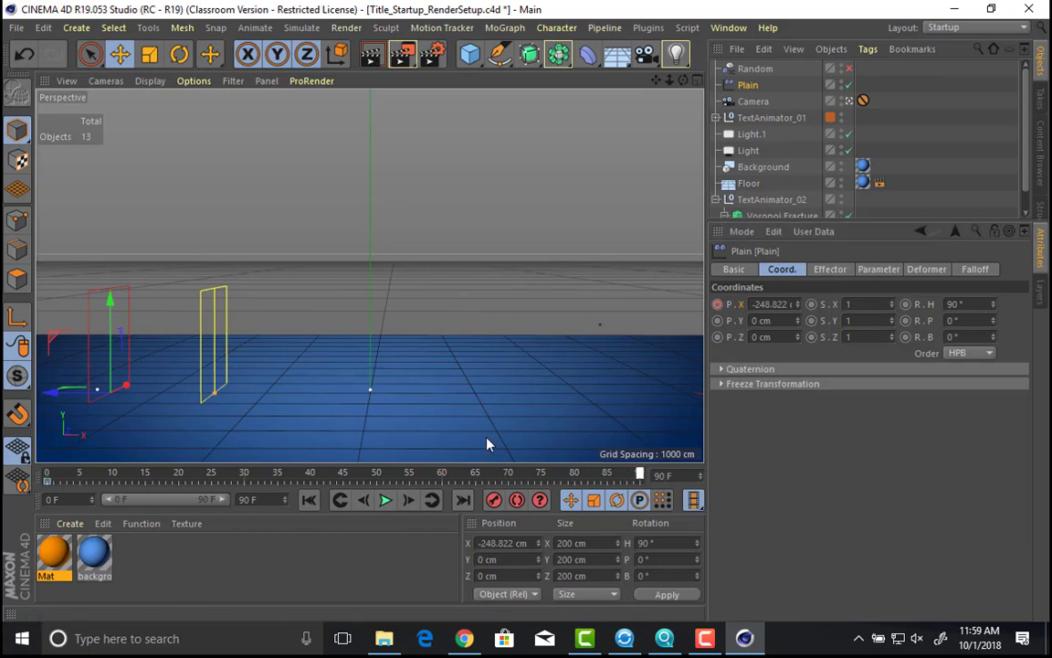
pyautogui.moveTo(53, 399); pyautogui.dragTo(571, 403)
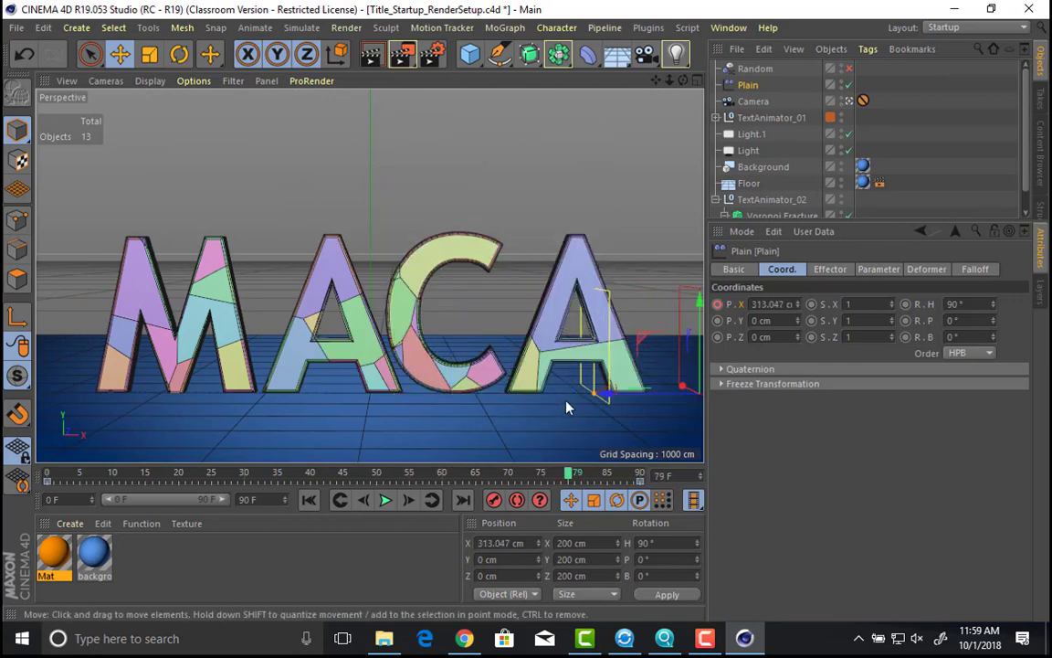
# Step: Enable the Random effector again and set its falloff shape to Linear
pyautogui.click(848, 71)
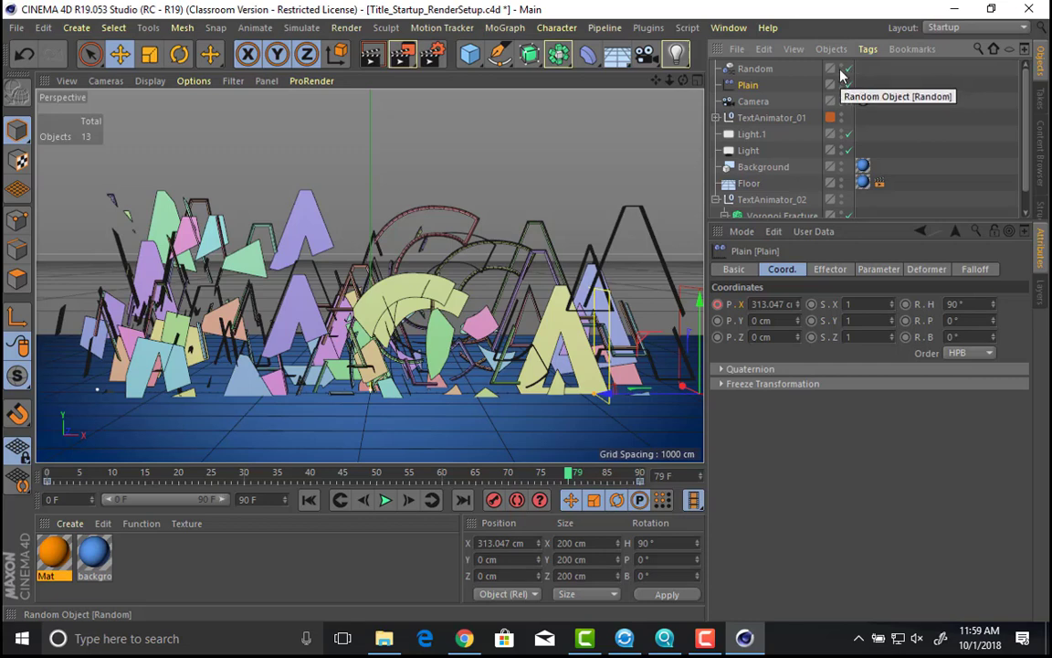
pyautogui.click(755, 70)
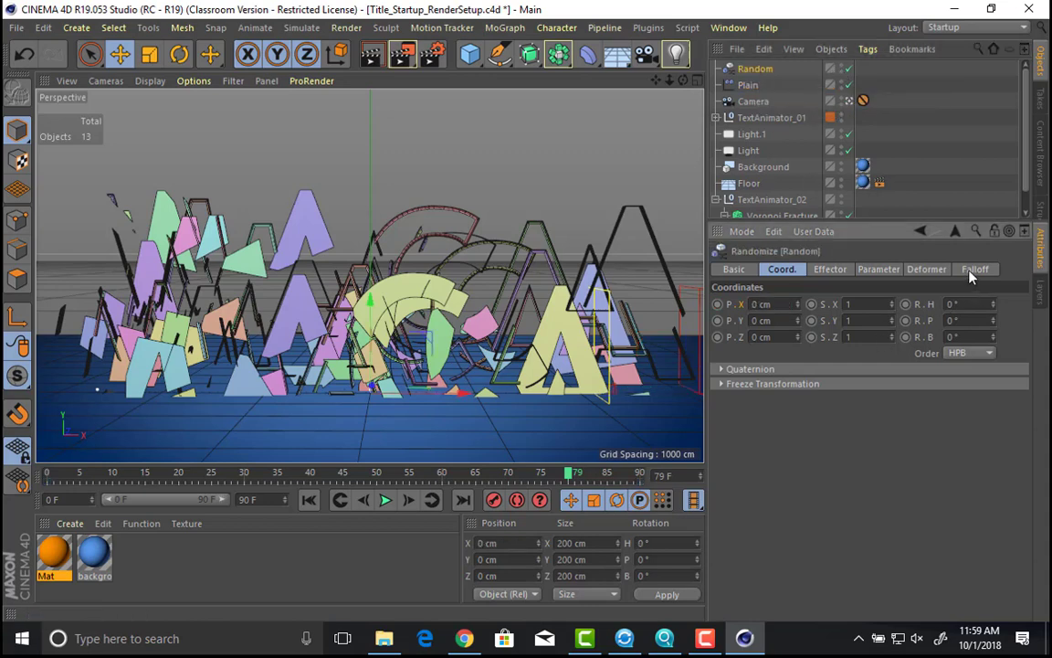
pyautogui.click(974, 271)
pyautogui.click(779, 304)
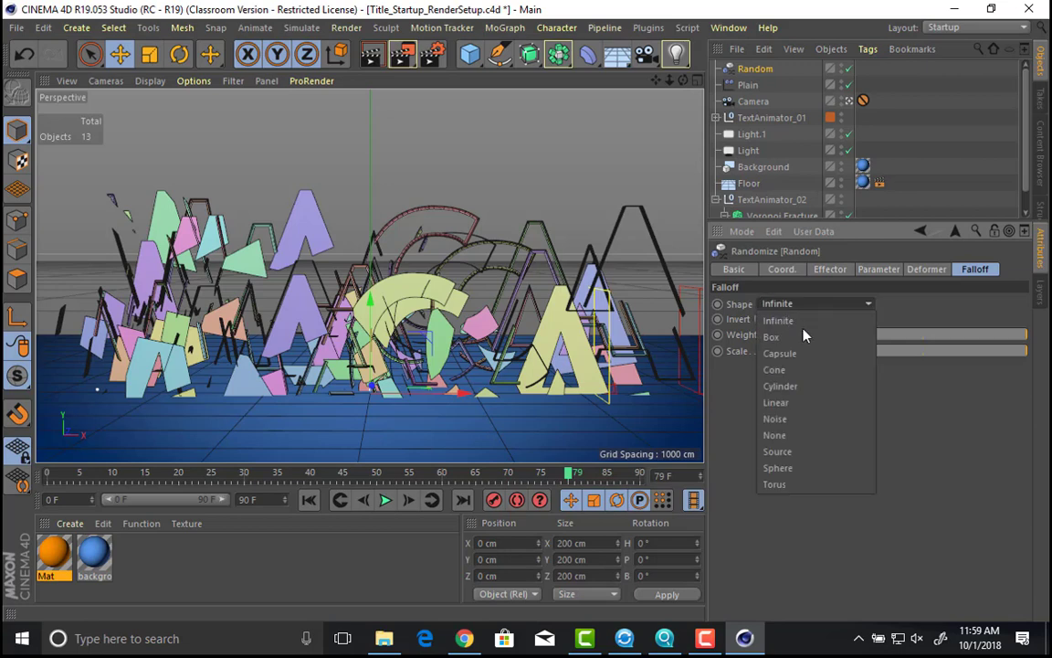
pyautogui.click(802, 411)
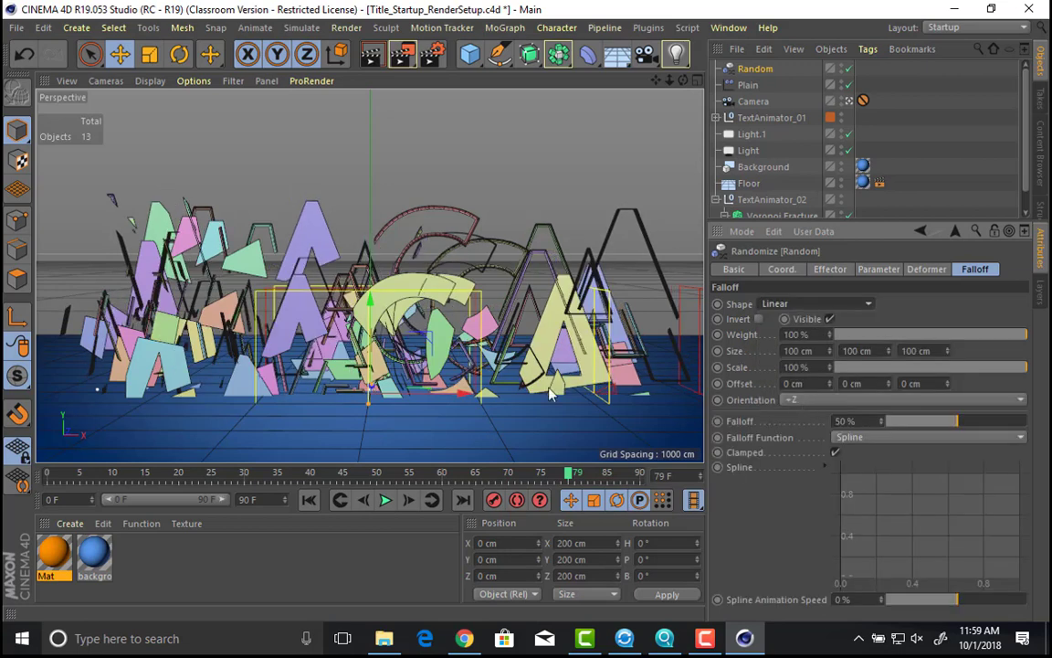
# Step: Rotate the Random effector to a heading of 90° with a bank of -180°, and move it along X to about 314.4 cm
pyautogui.press('r')
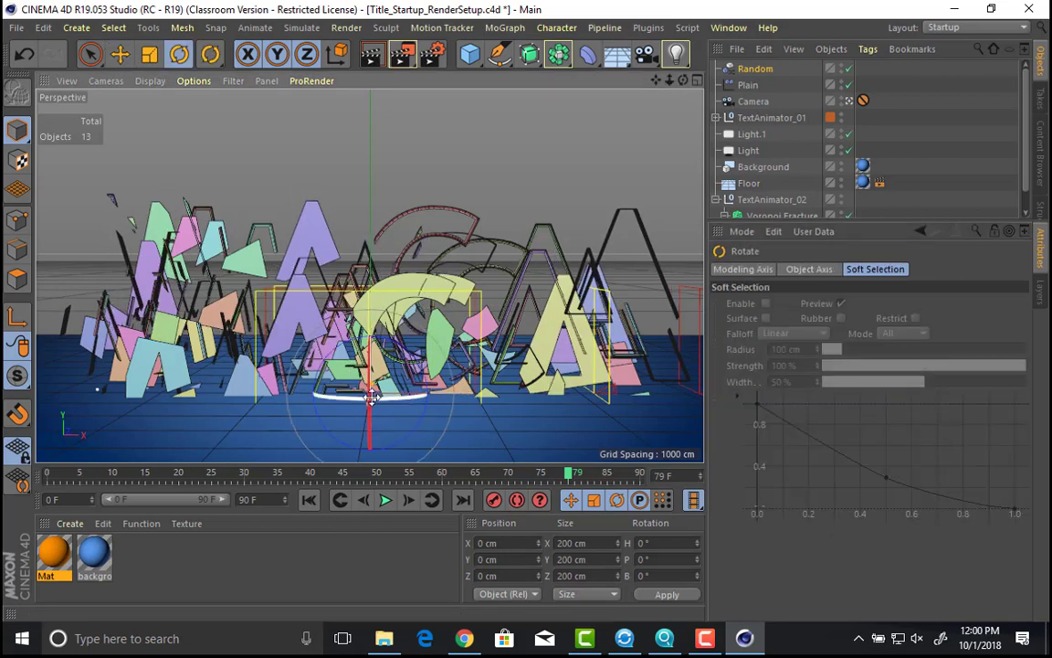
pyautogui.moveTo(371, 396); pyautogui.dragTo(213, 353)
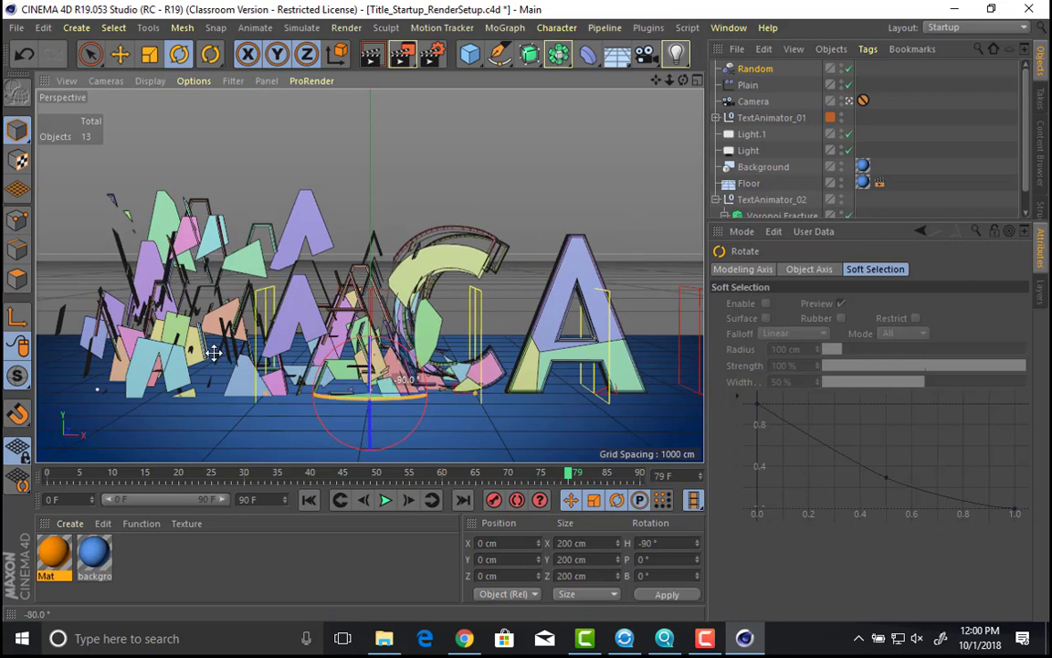
pyautogui.press('e')
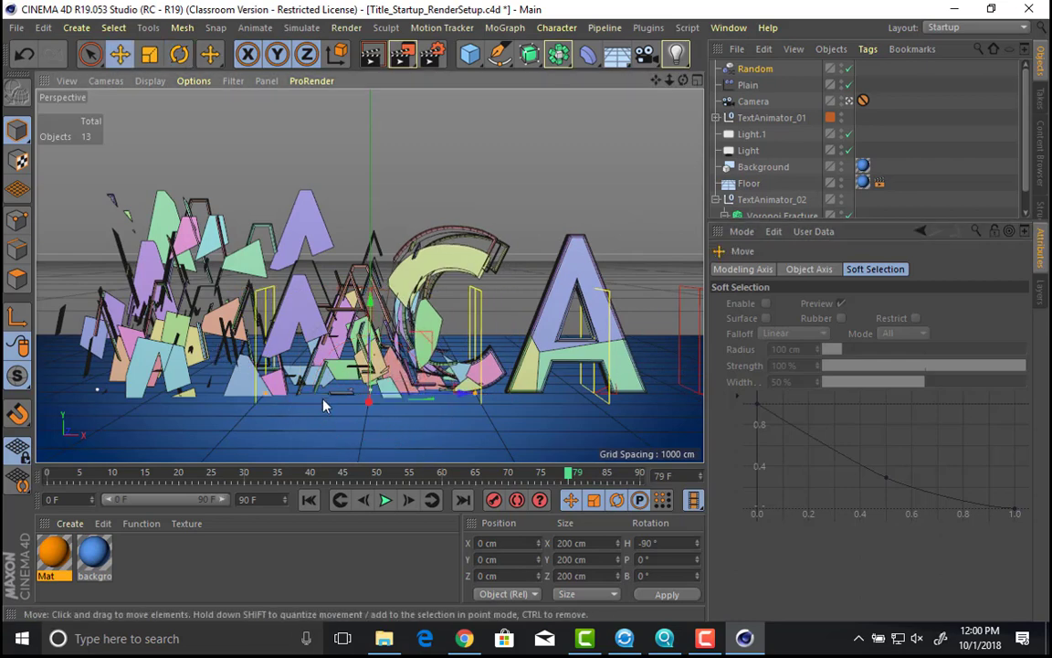
pyautogui.moveTo(387, 402); pyautogui.dragTo(548, 356)
pyautogui.press('r')
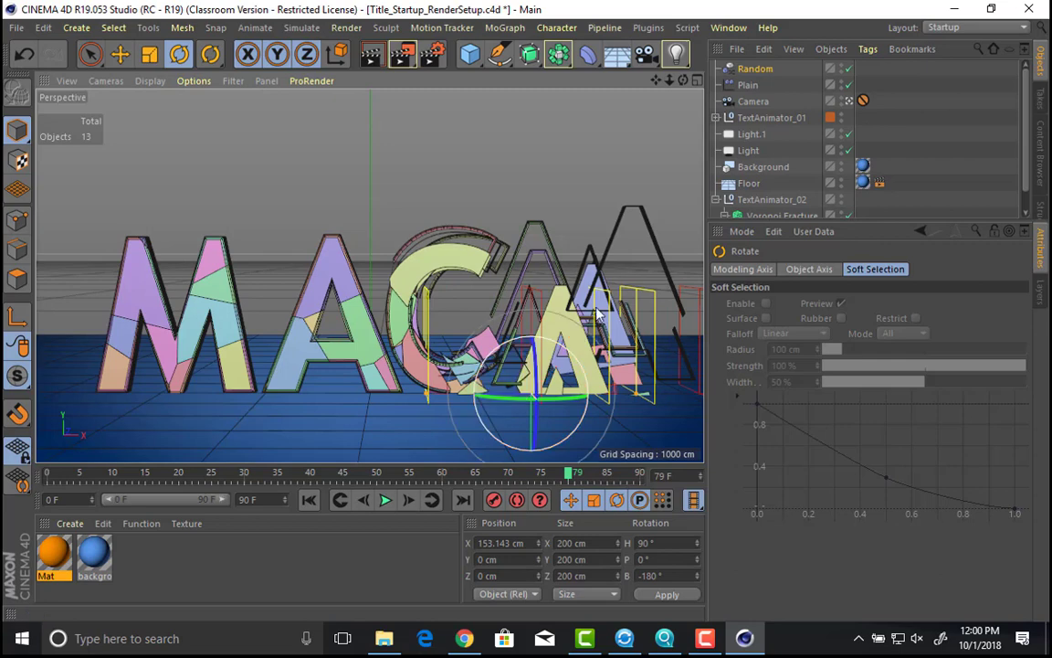
pyautogui.press('e')
pyautogui.moveTo(443, 375); pyautogui.dragTo(605, 338)
# Step: Keyframe the Random effector's X position at frame 90
pyautogui.click(742, 69)
pyautogui.click(783, 270)
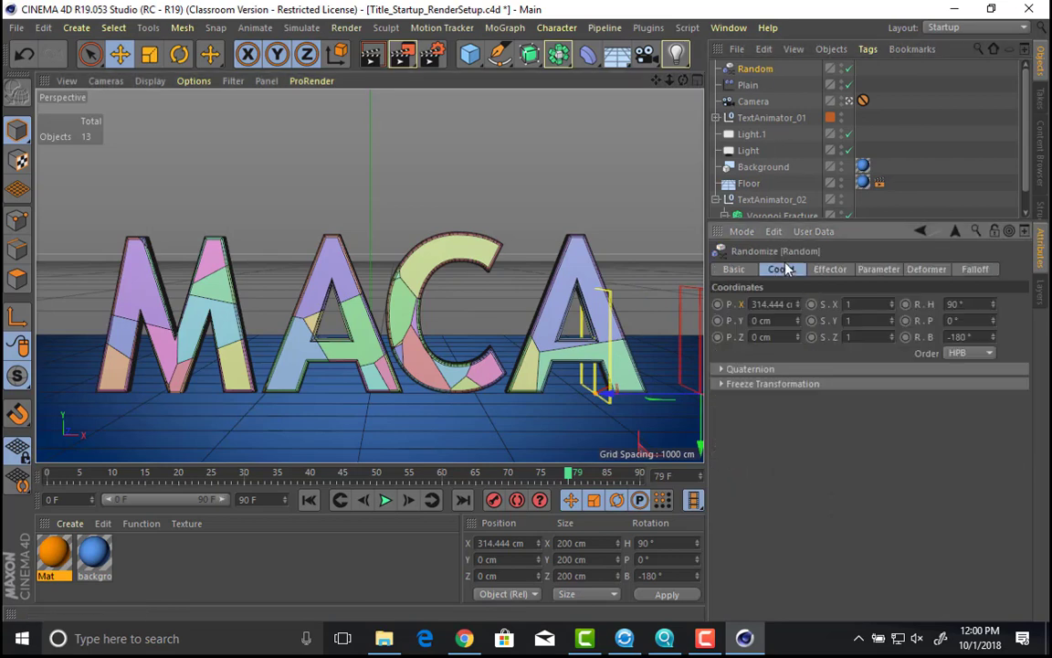
pyautogui.click(641, 475)
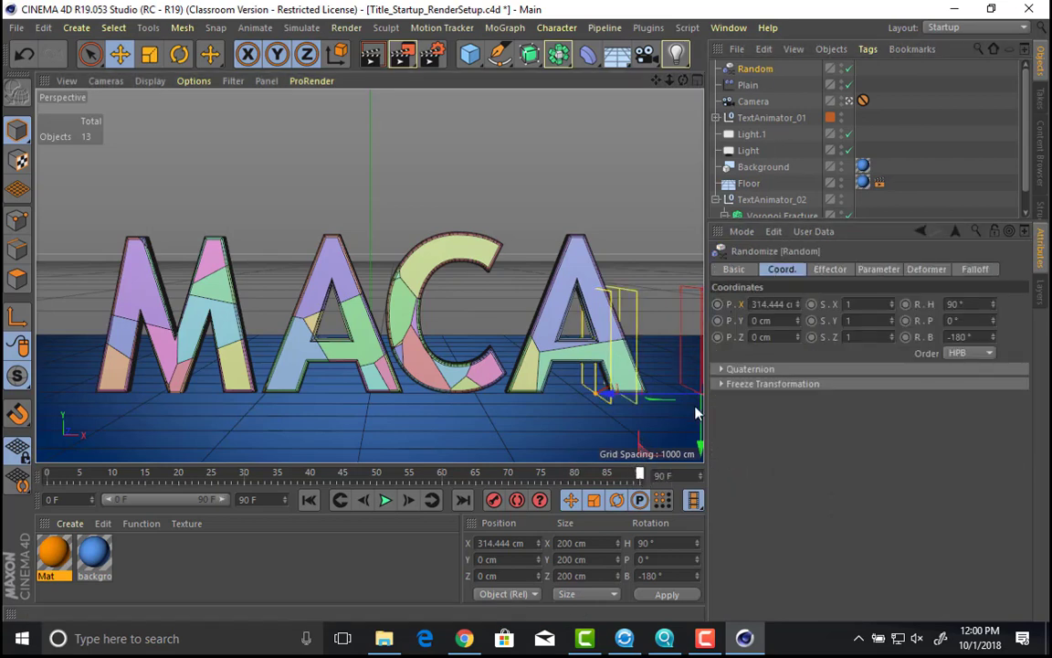
pyautogui.click(722, 305)
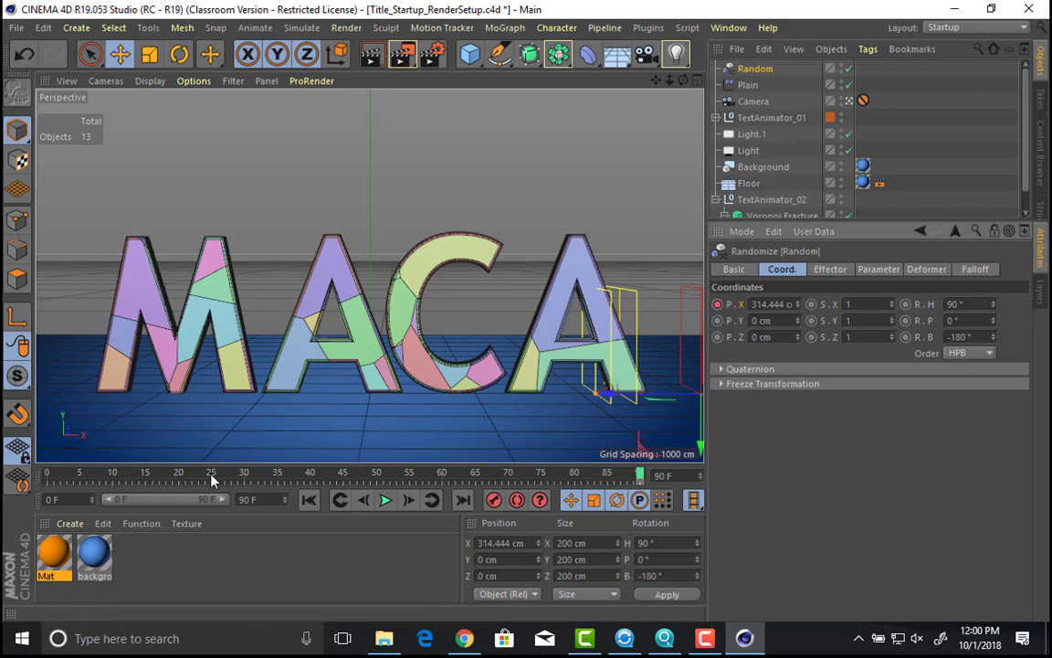
# Step: Move the Random effector along X to about -247.3 cm at frame 0 and keyframe its X position
pyautogui.moveTo(211, 478); pyautogui.dragTo(24, 483)
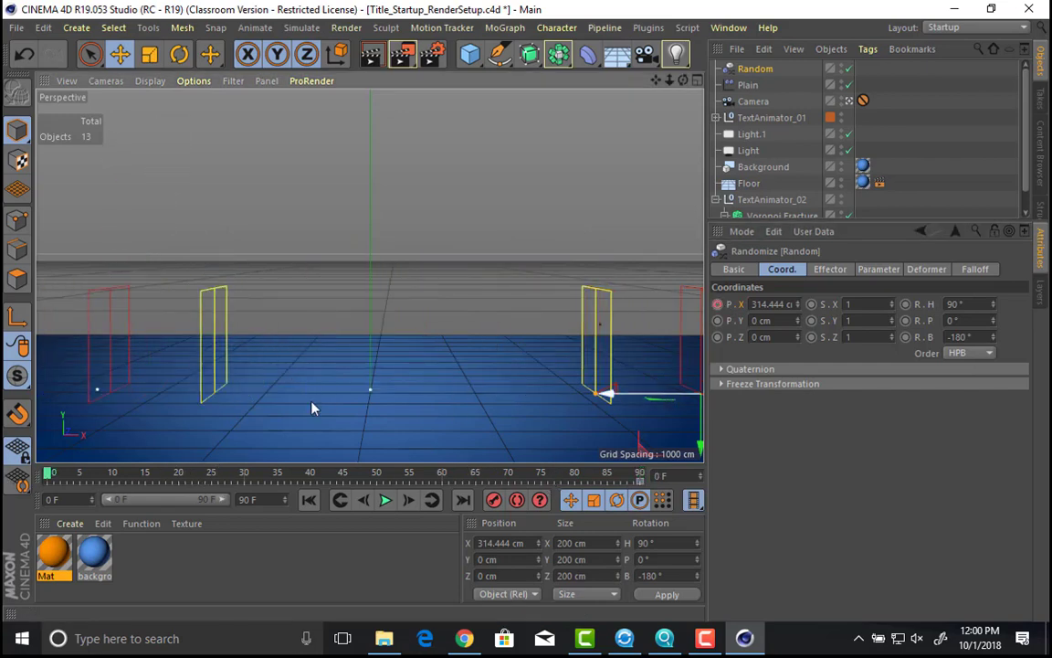
pyautogui.moveTo(639, 402); pyautogui.dragTo(130, 409)
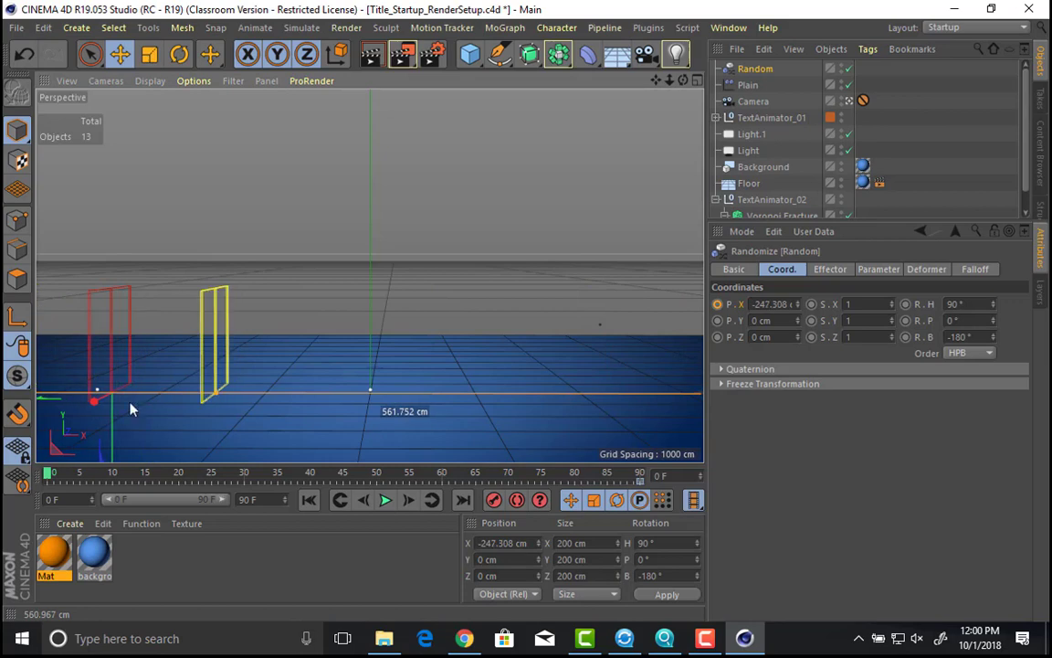
pyautogui.click(718, 305)
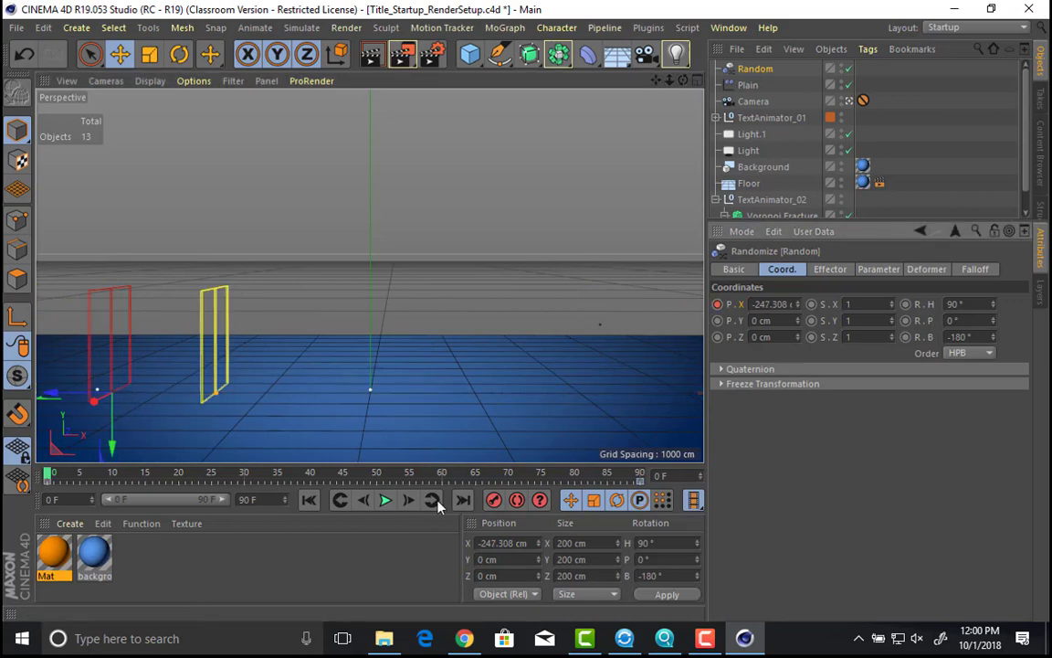
# Step: Play the animation up to frame 60 and compare the fragments with the Random effector disabled and enabled
pyautogui.click(386, 500)
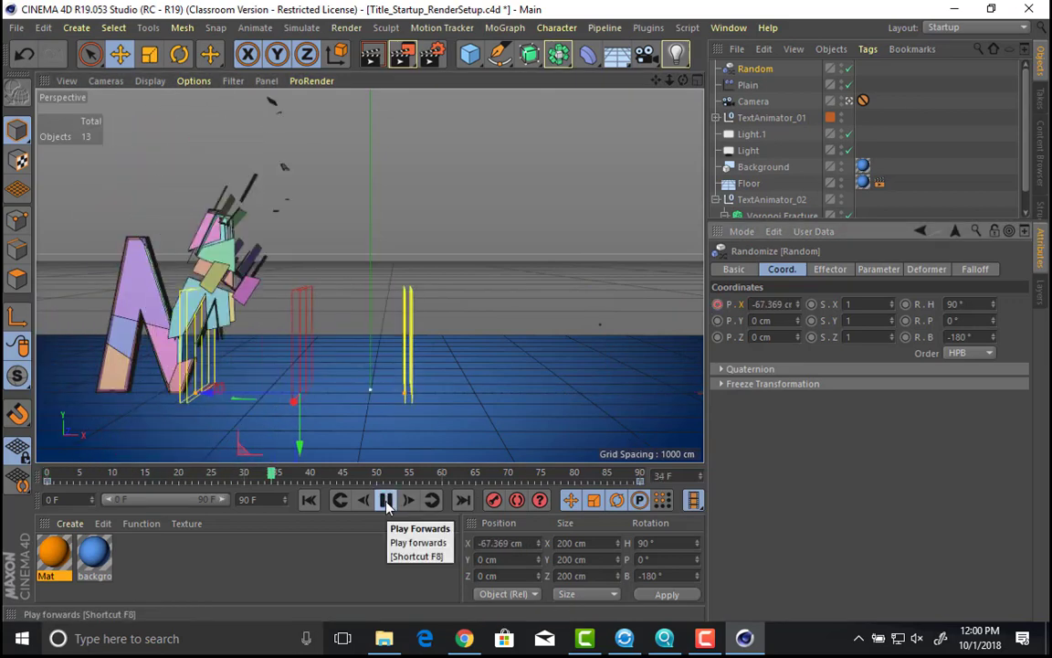
pyautogui.click(386, 500)
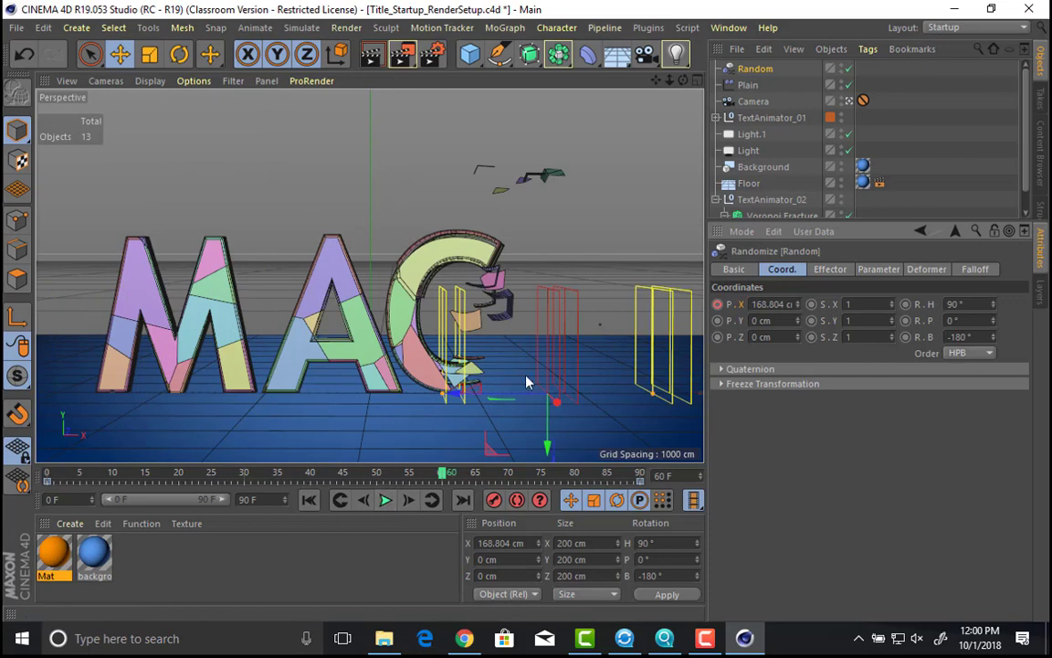
pyautogui.click(849, 69)
pyautogui.click(850, 69)
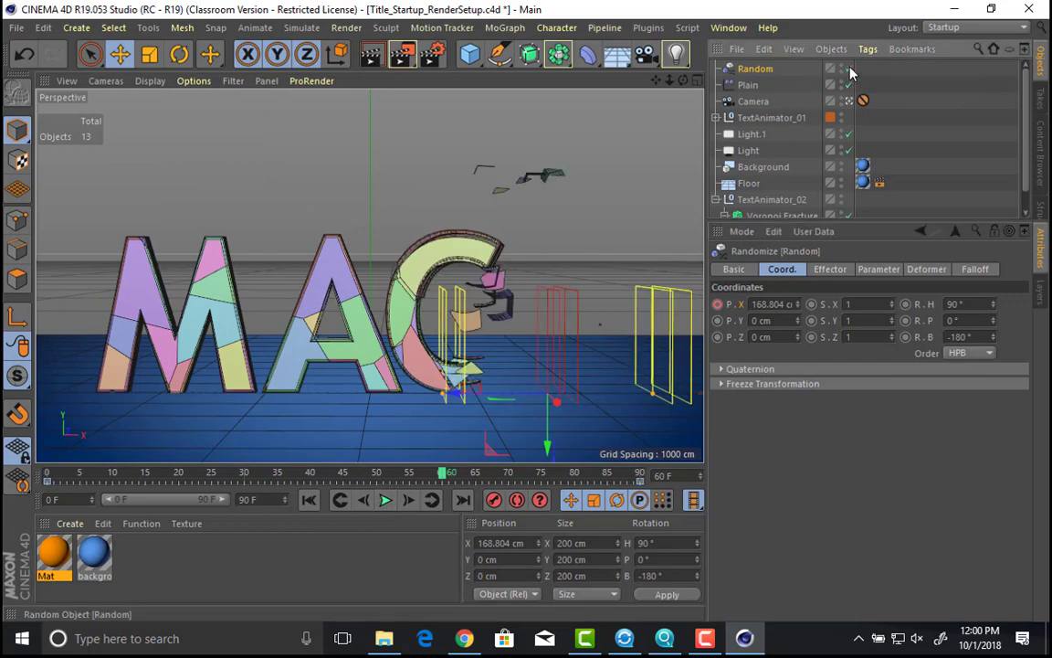
pyautogui.click(850, 70)
pyautogui.click(850, 69)
pyautogui.click(849, 70)
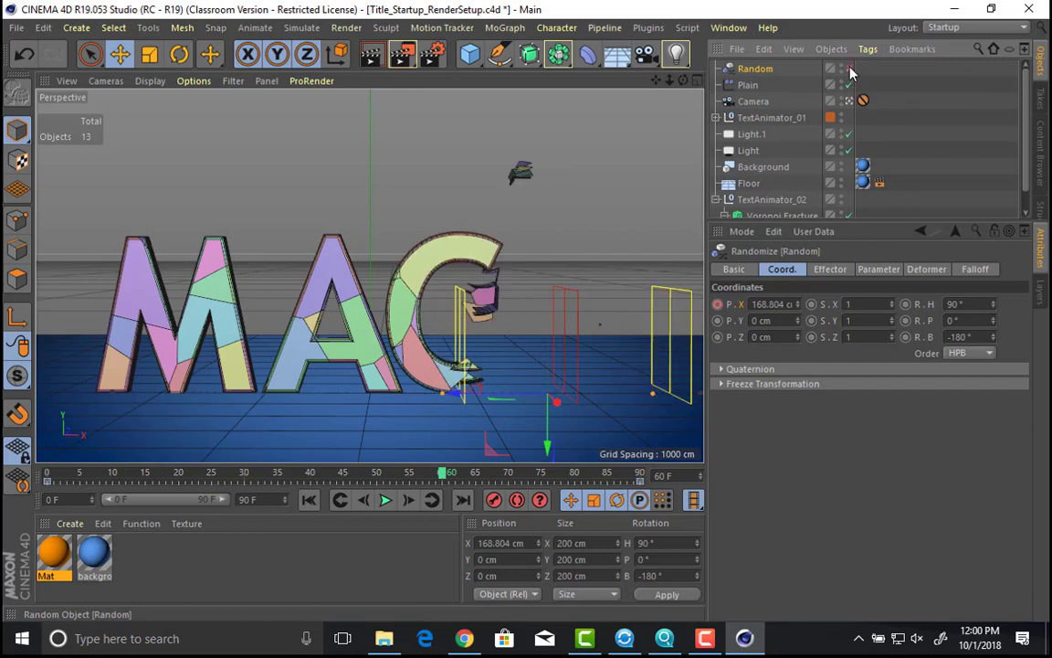
pyautogui.click(849, 70)
pyautogui.click(849, 69)
pyautogui.click(850, 70)
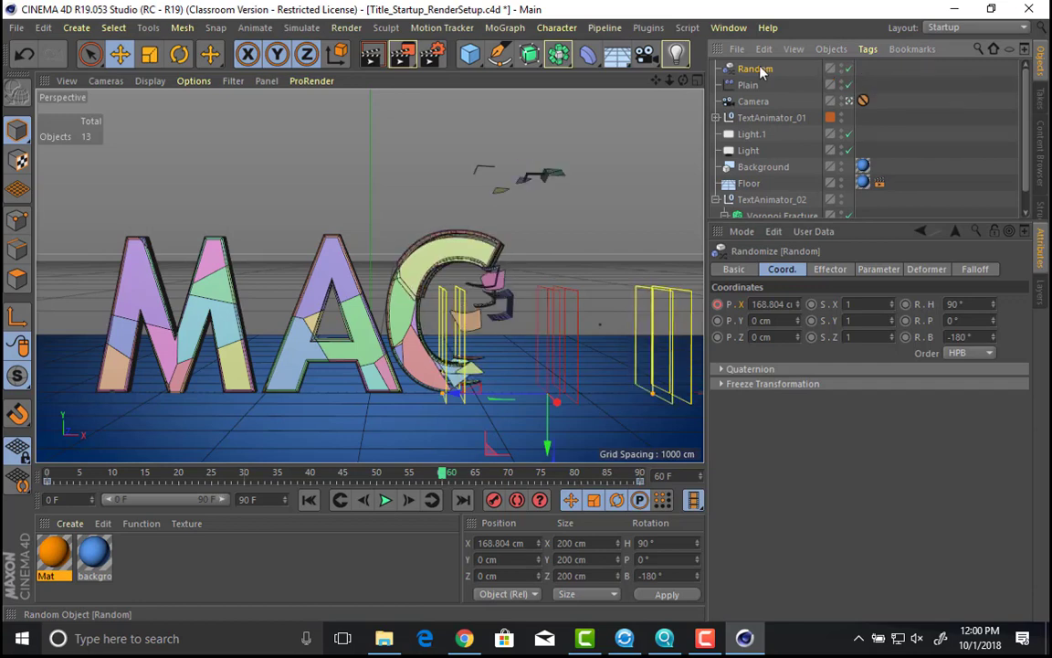
# Step: Set the Random effector's position variation to 266 cm in X and 219 cm in Y
pyautogui.click(830, 269)
pyautogui.click(877, 270)
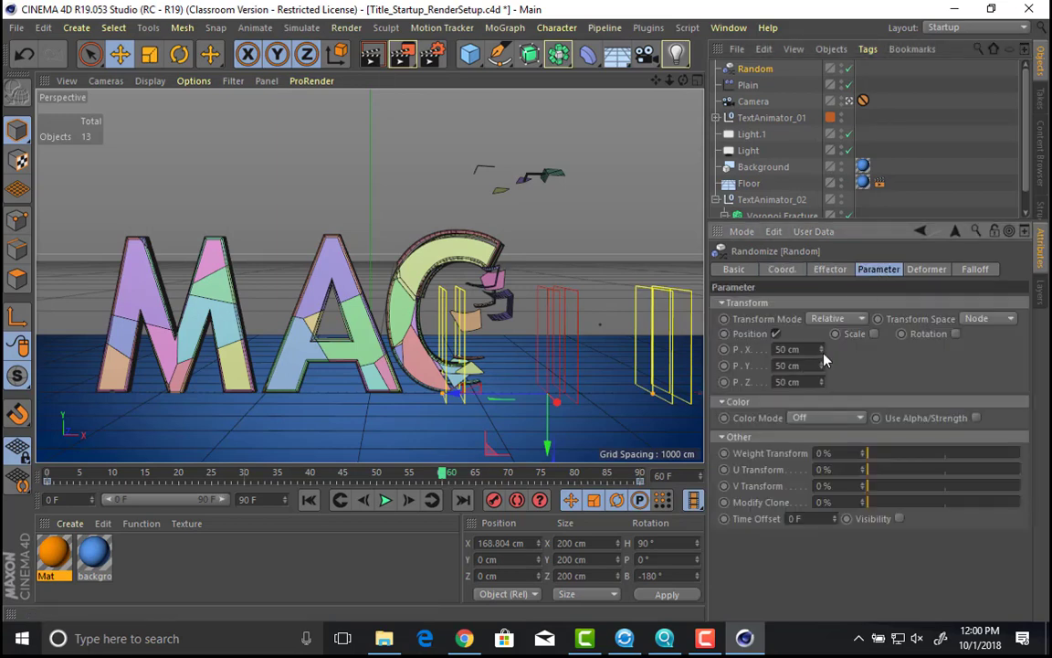
pyautogui.moveTo(821, 349); pyautogui.dragTo(821, 230)
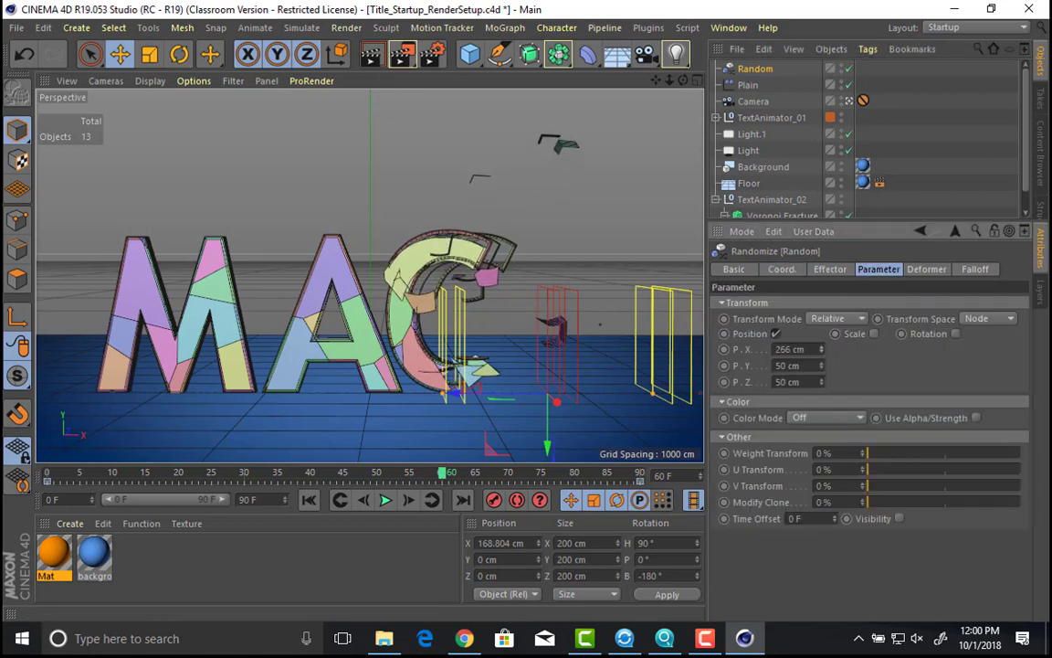
pyautogui.moveTo(821, 366); pyautogui.dragTo(821, 283)
# Step: Enable scale variation on the Random effector with Uniform Scale and Absolute Scale, and set the scale to 0.25
pyautogui.click(874, 335)
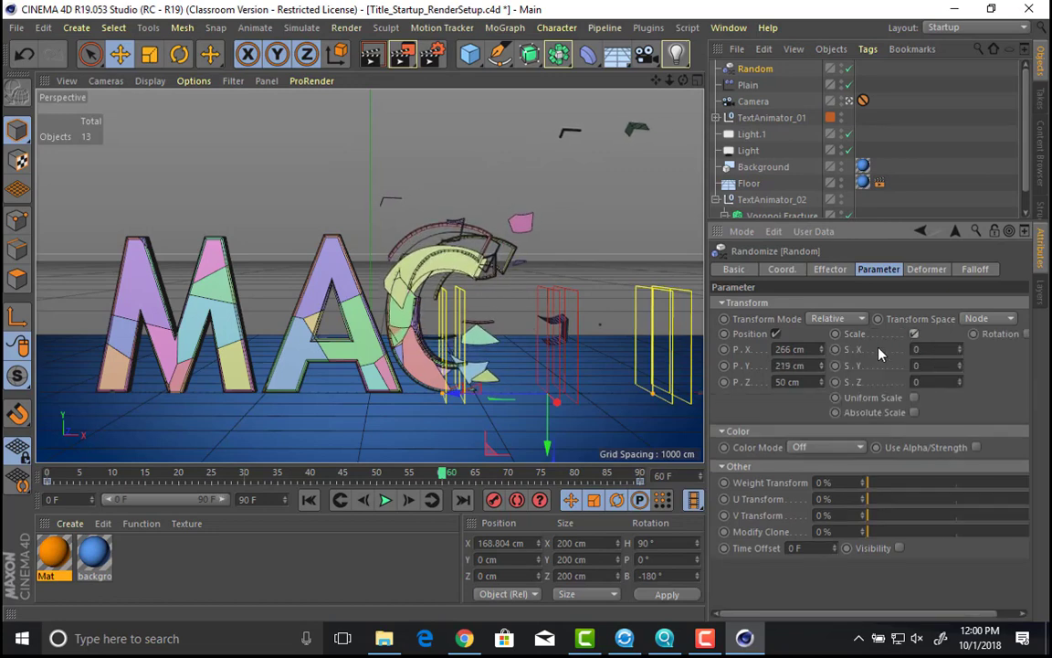
pyautogui.click(914, 398)
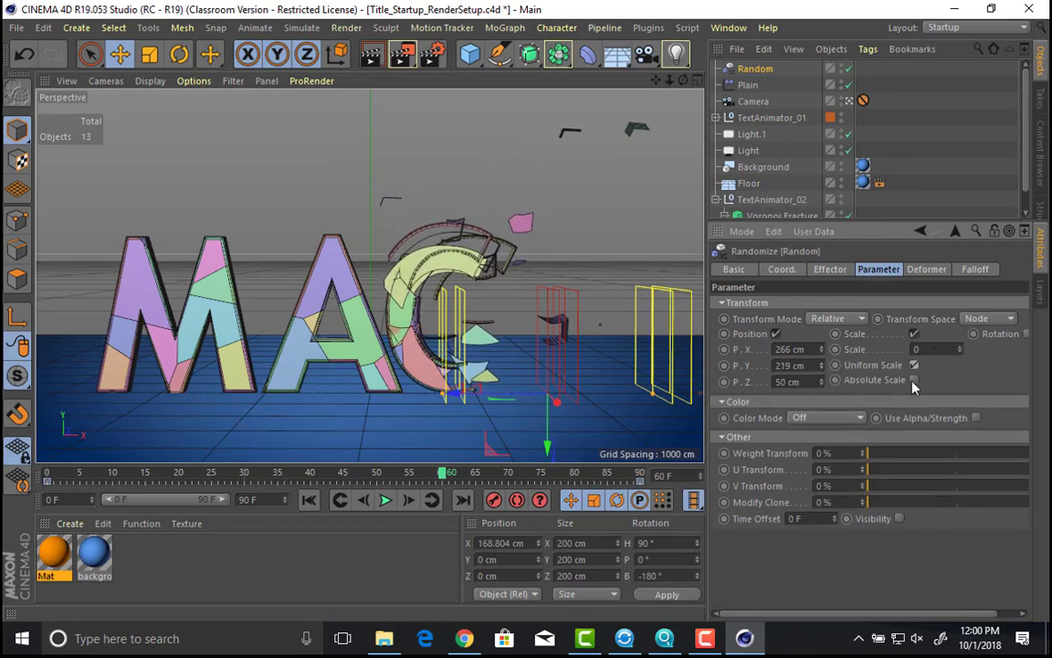
pyautogui.write('0.25')
pyautogui.press('Return')
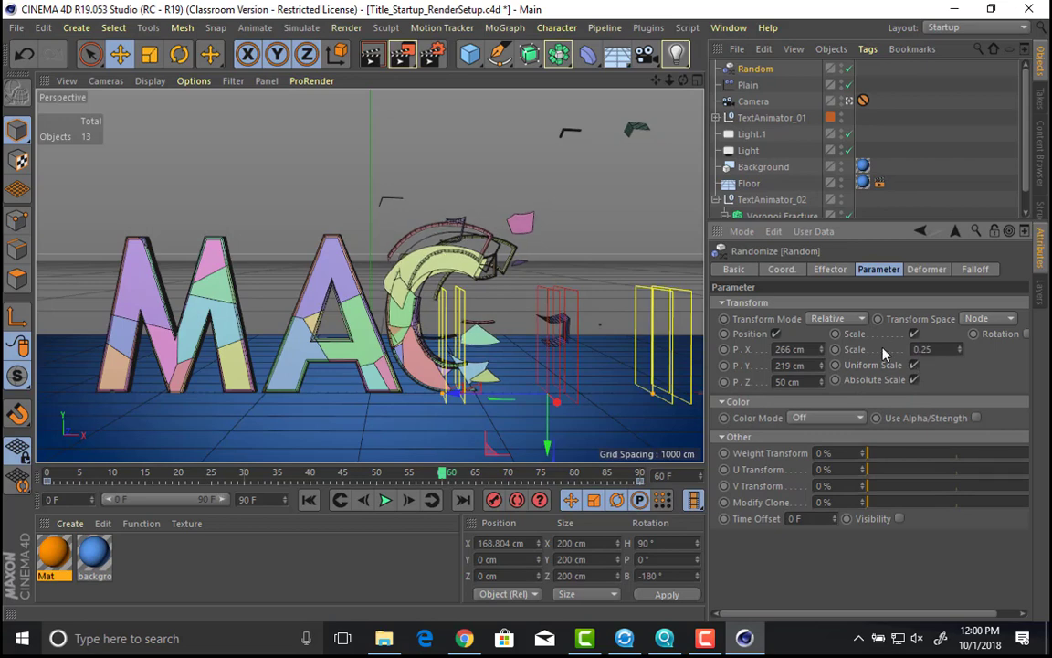
# Step: Enable rotation variation on the Random effector with heading 251°, pitch 290° and bank 126°
pyautogui.click(1026, 334)
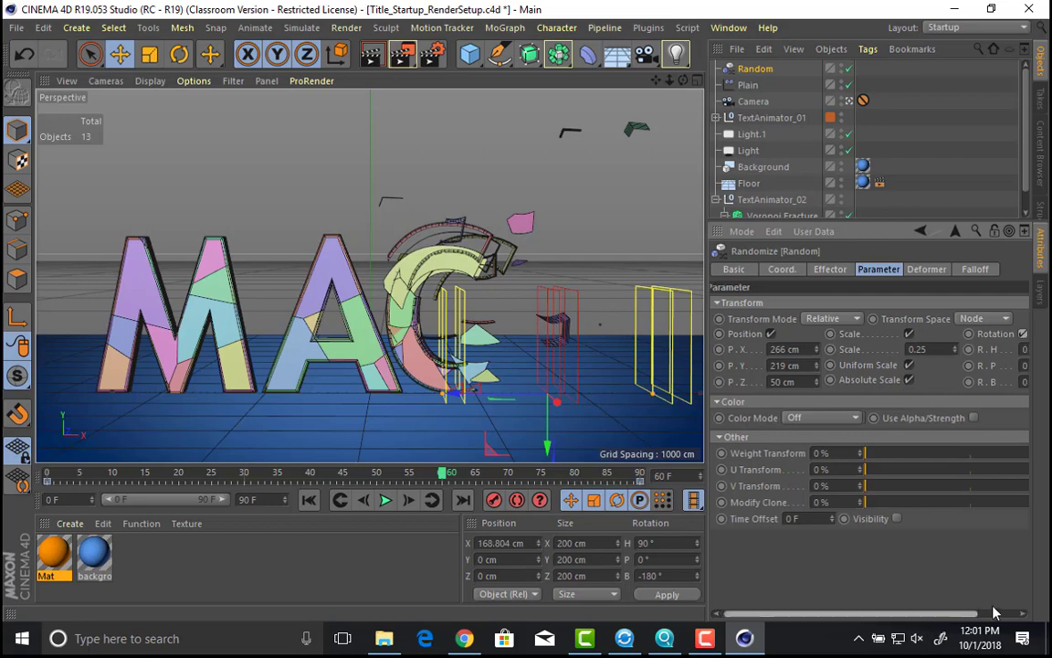
pyautogui.moveTo(958, 615); pyautogui.dragTo(1002, 614)
pyautogui.moveTo(1018, 351); pyautogui.dragTo(1017, 274)
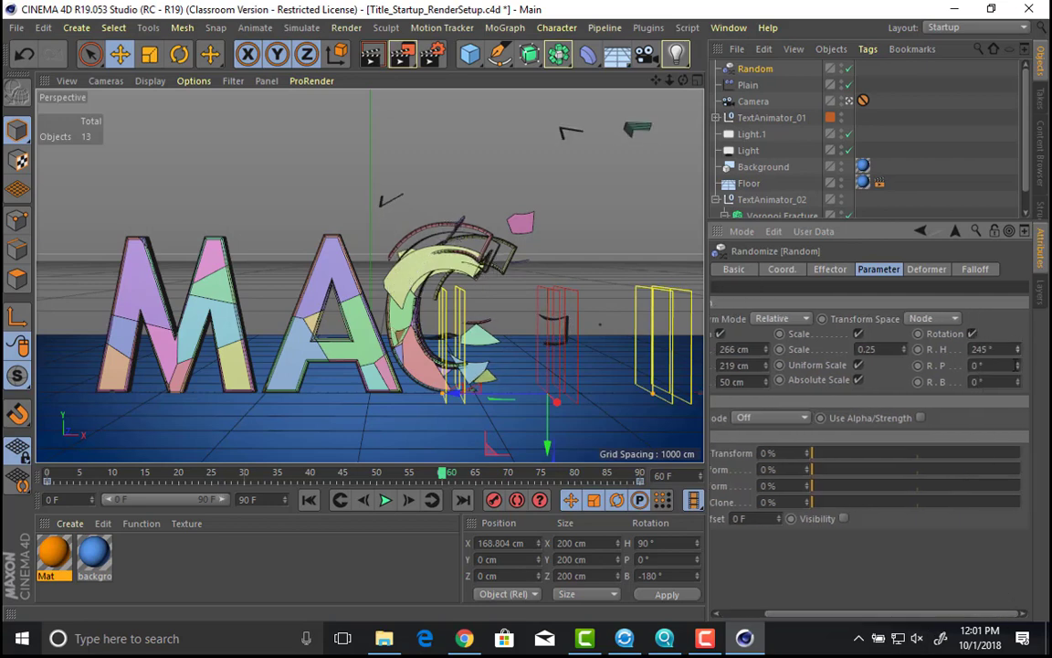
pyautogui.moveTo(1018, 365); pyautogui.dragTo(1018, 425)
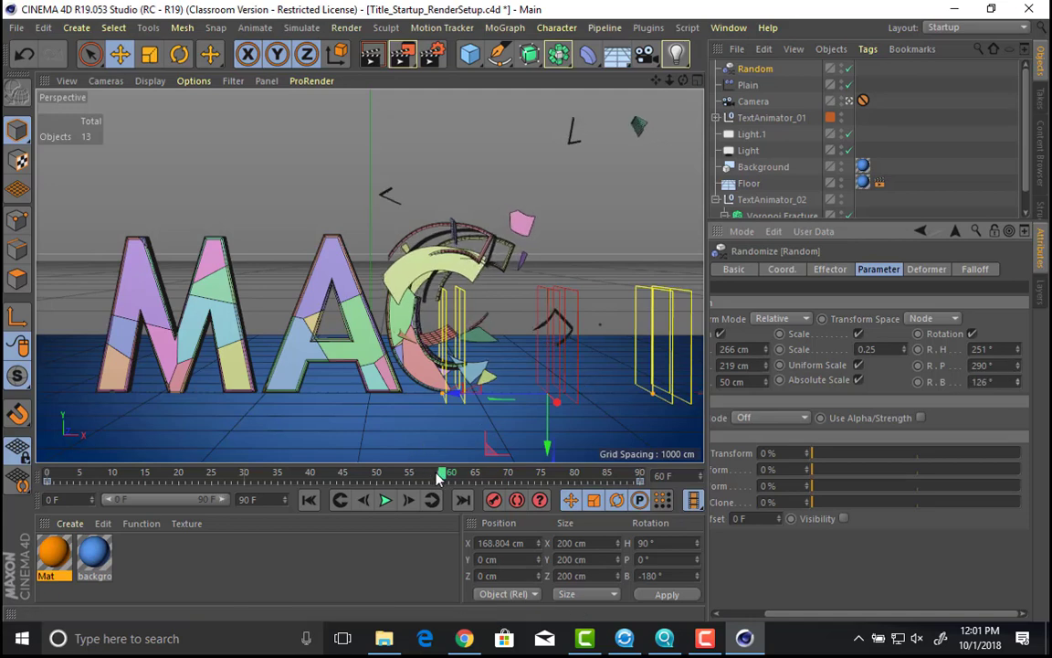
# Step: Play the title animation from the beginning to review the randomized fragments, and return to frame 0
pyautogui.moveTo(413, 467); pyautogui.dragTo(35, 404)
pyautogui.click(384, 500)
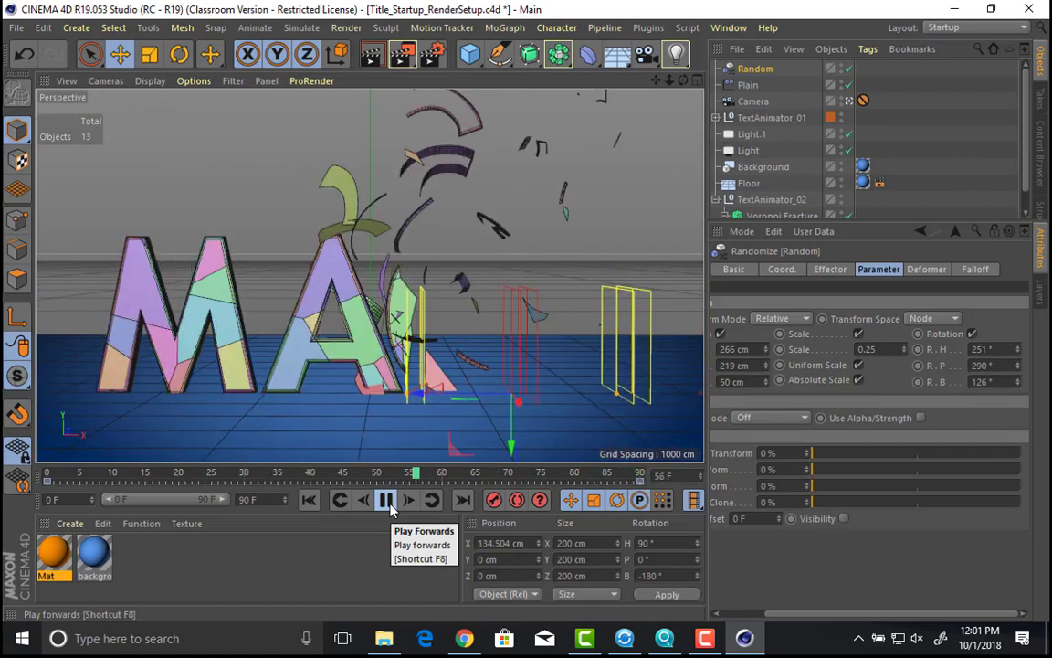
pyautogui.click(385, 500)
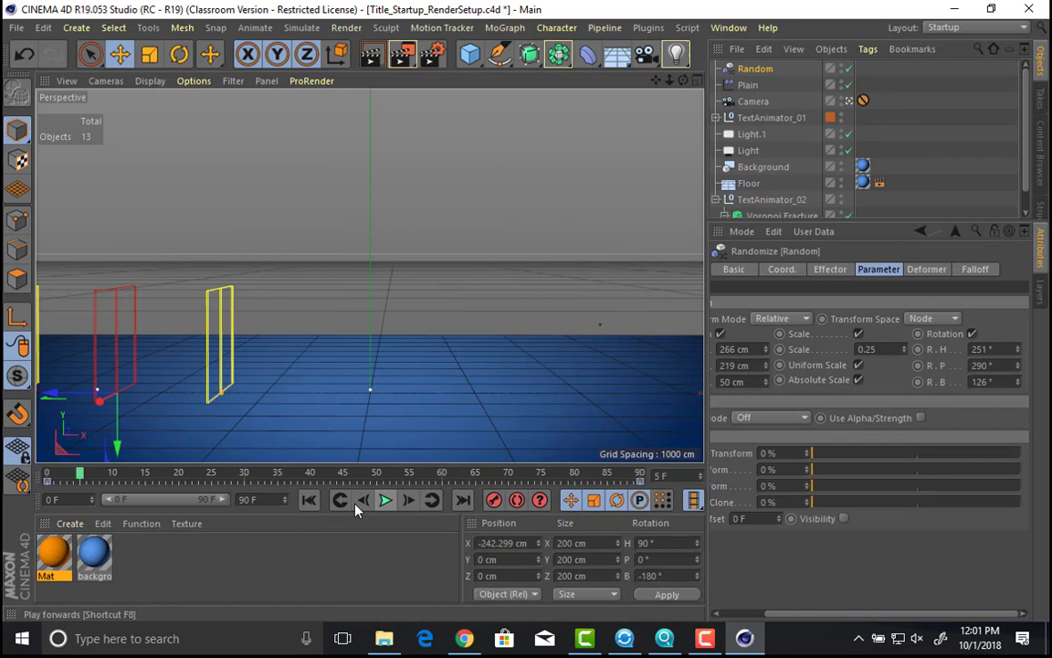
pyautogui.click(309, 500)
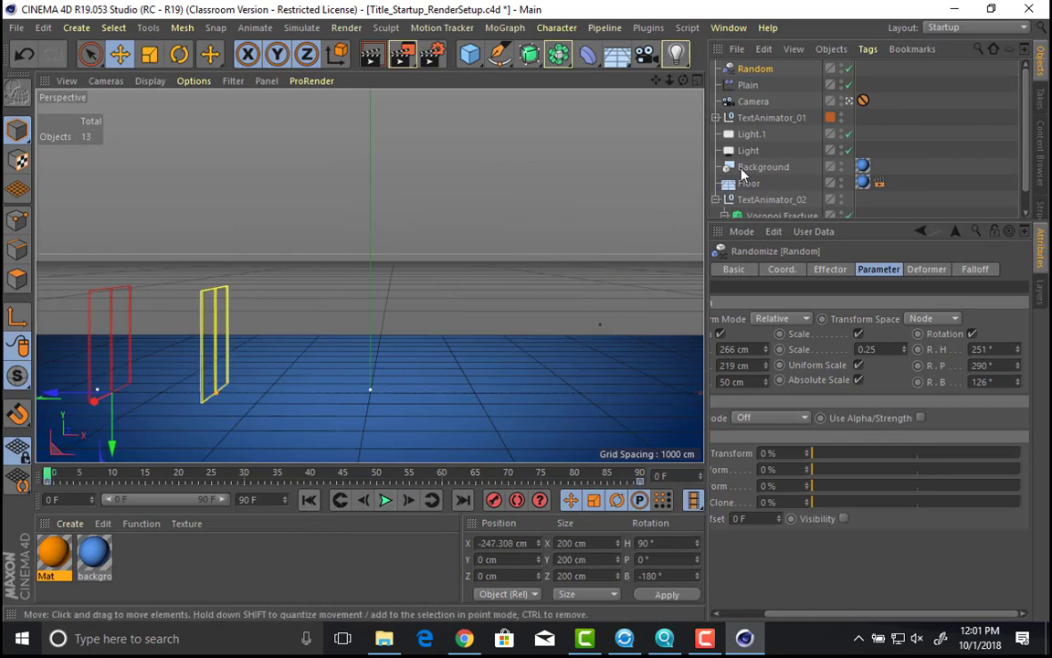
# Step: Select the Voronoi Fracture and render a viewport preview of frame 48
pyautogui.scroll(-1, 749, 174)
pyautogui.click(781, 195)
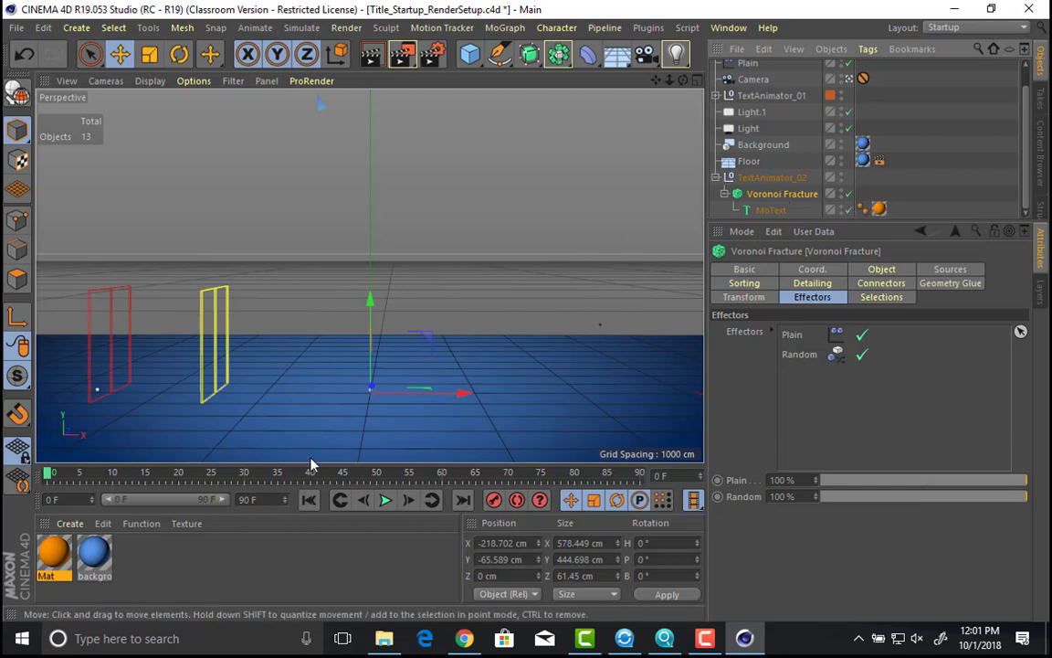
pyautogui.moveTo(312, 477); pyautogui.dragTo(365, 480)
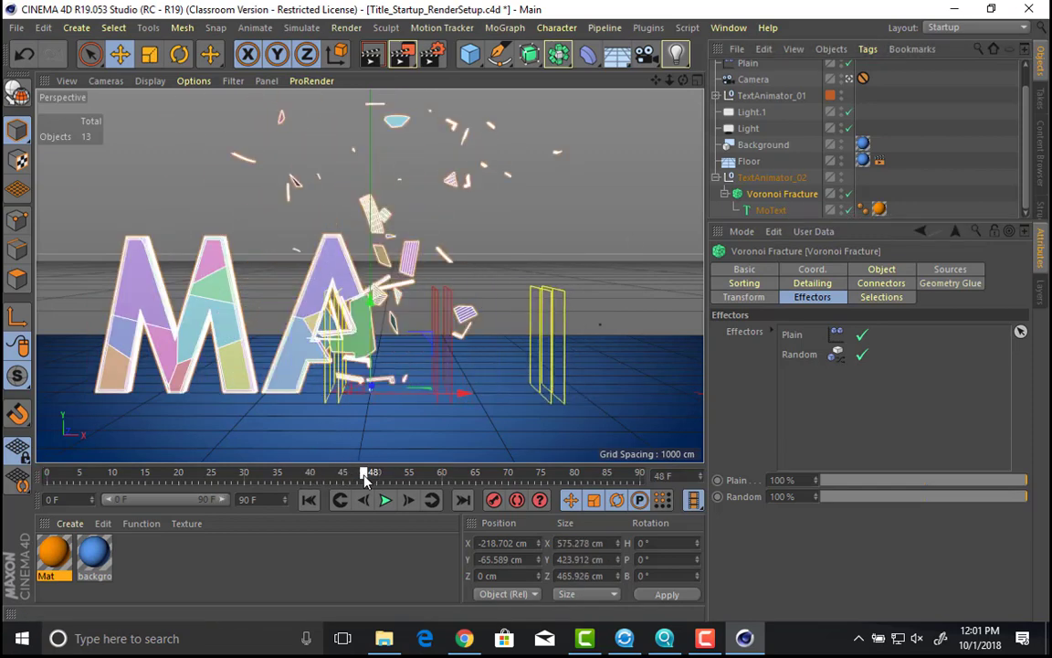
pyautogui.hotkey('ctrl', 'r')
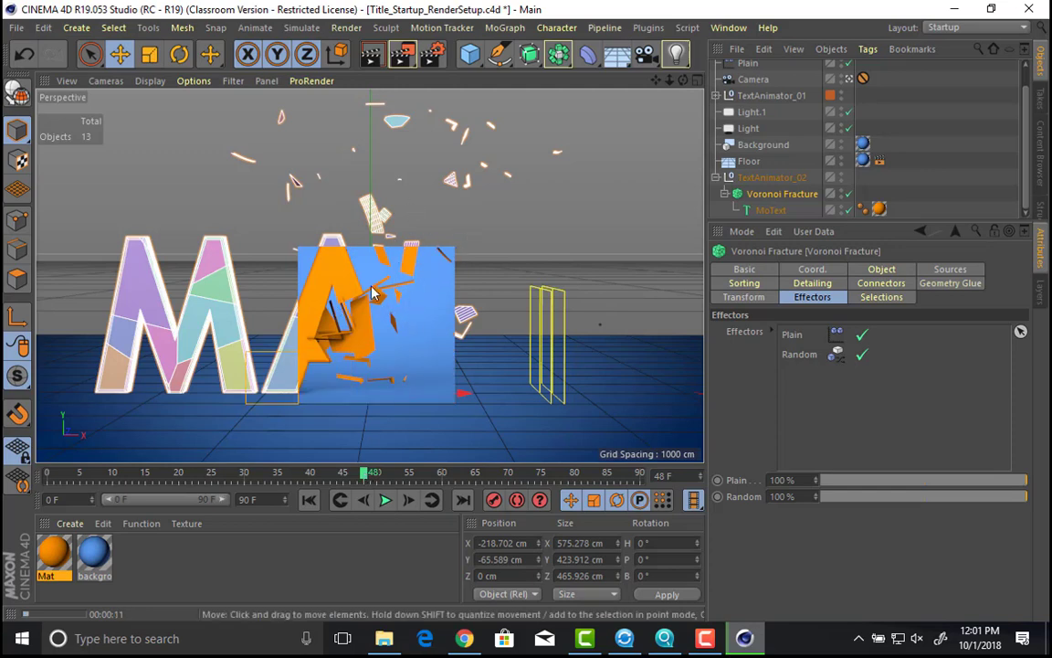
# Step: Check the Physical renderer's motion blur and sampling options in the render settings
pyautogui.click(438, 57)
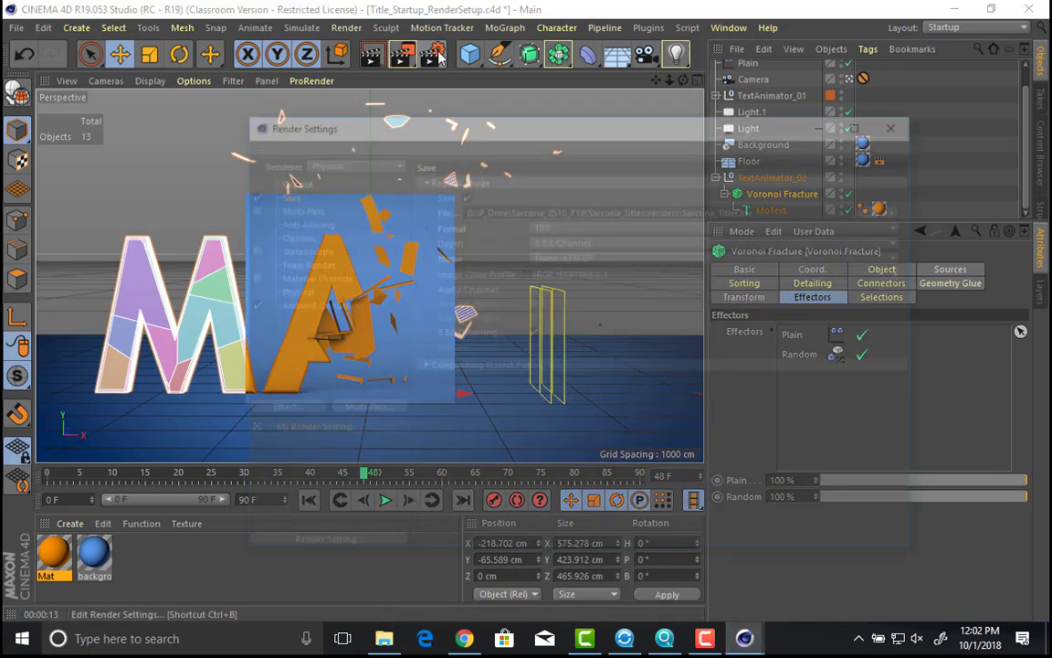
pyautogui.click(289, 292)
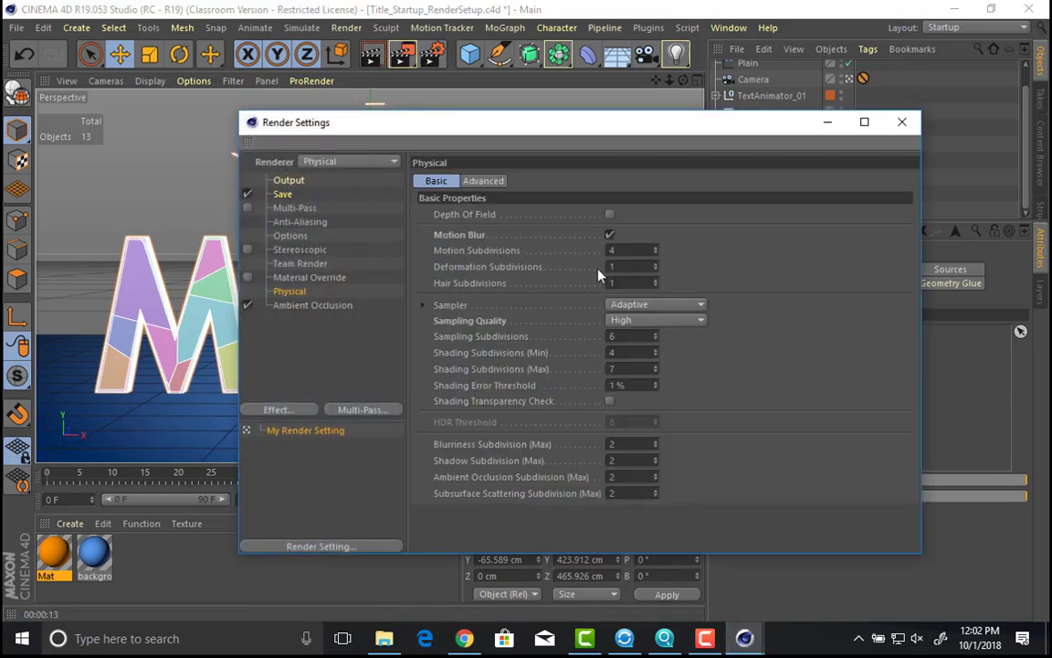
pyautogui.click(900, 123)
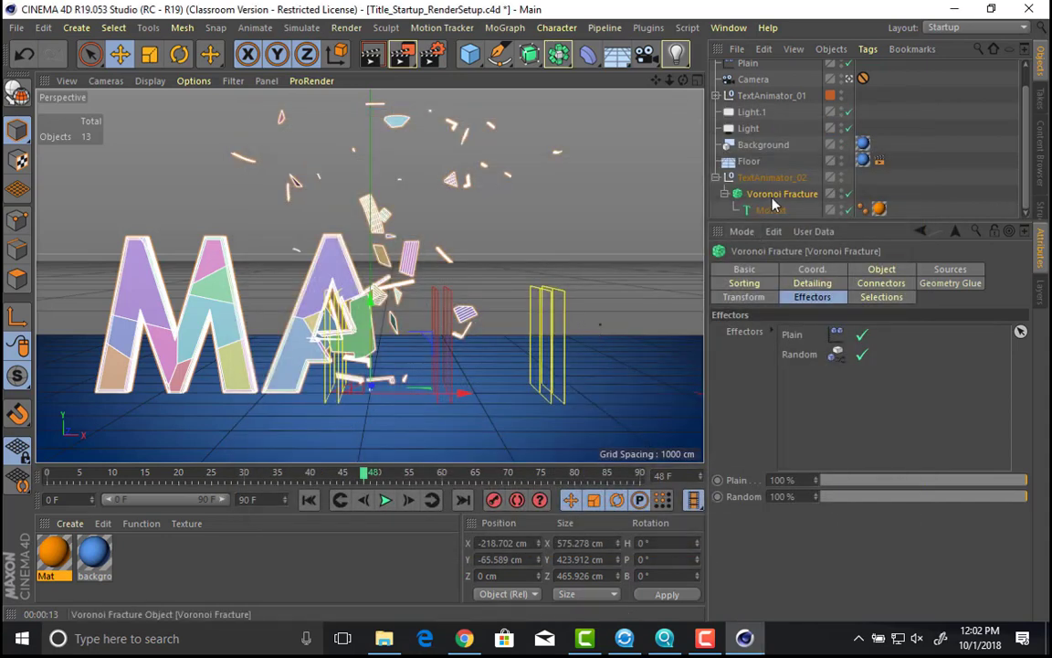
# Step: Return to frame 0 and enable Create Single Object in the caps settings of the MoText under the Voronoi Fracture
pyautogui.click(773, 211)
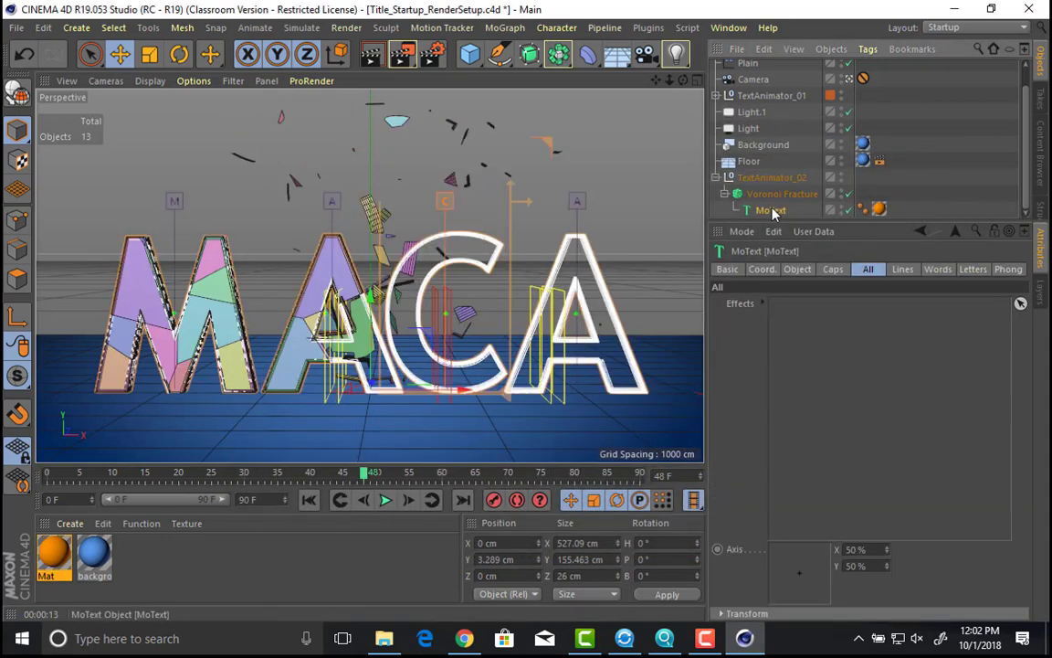
pyautogui.click(797, 269)
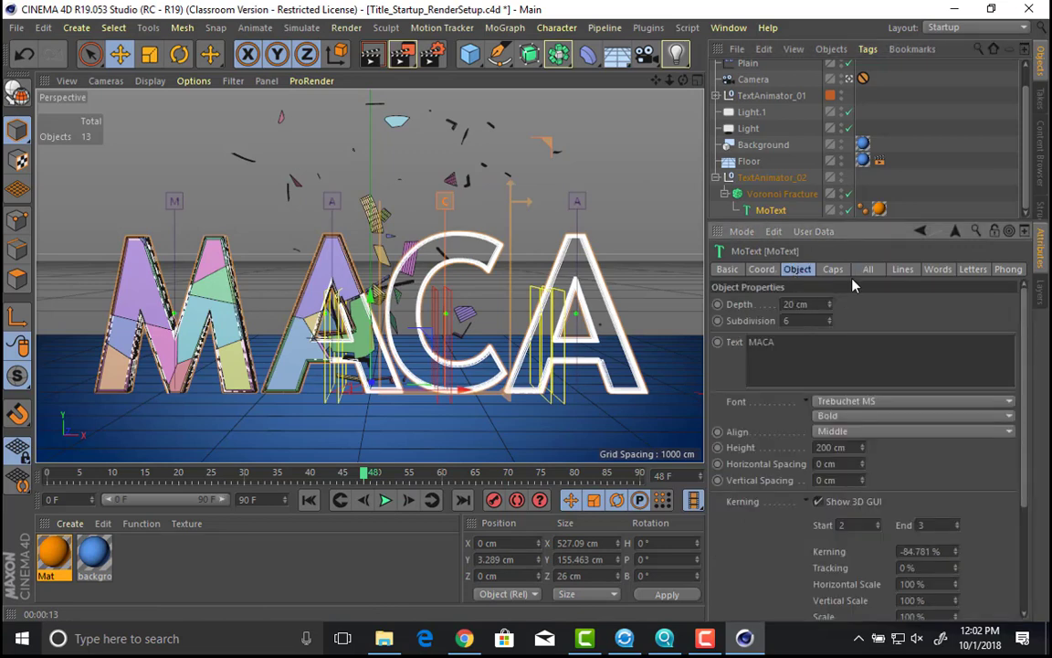
pyautogui.scroll(-3, 806, 427)
pyautogui.scroll(3, 805, 427)
pyautogui.click(832, 269)
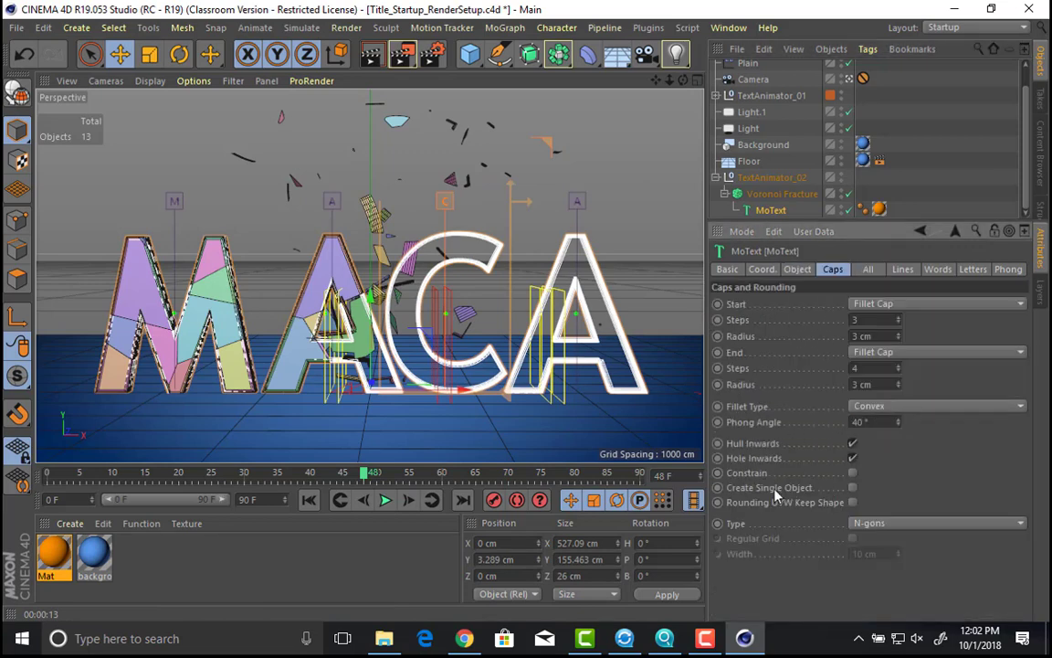
pyautogui.click(309, 500)
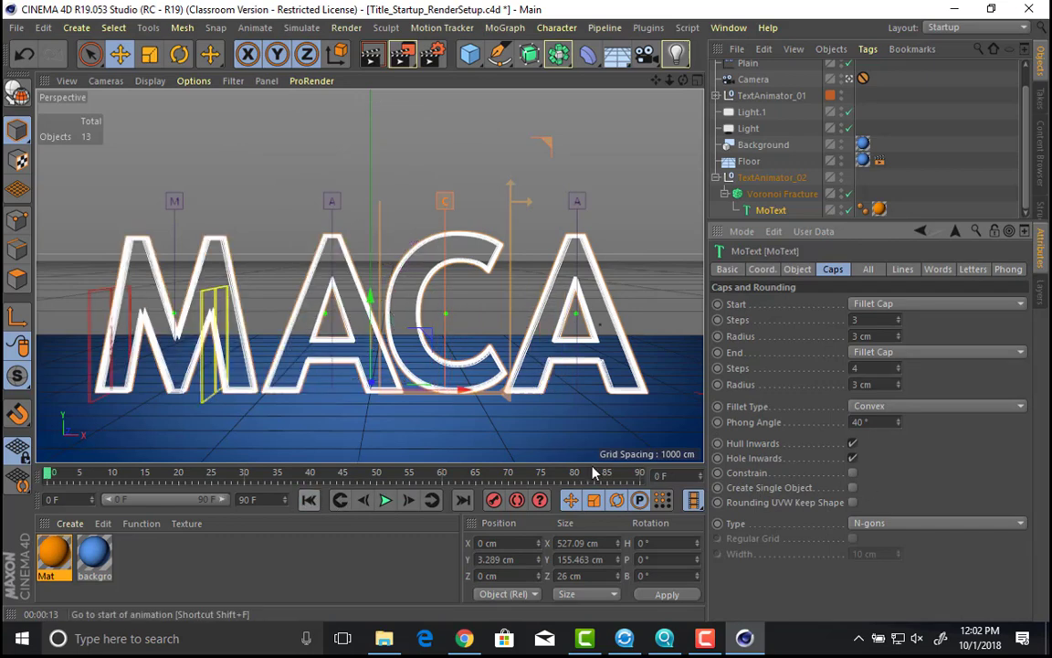
pyautogui.click(852, 487)
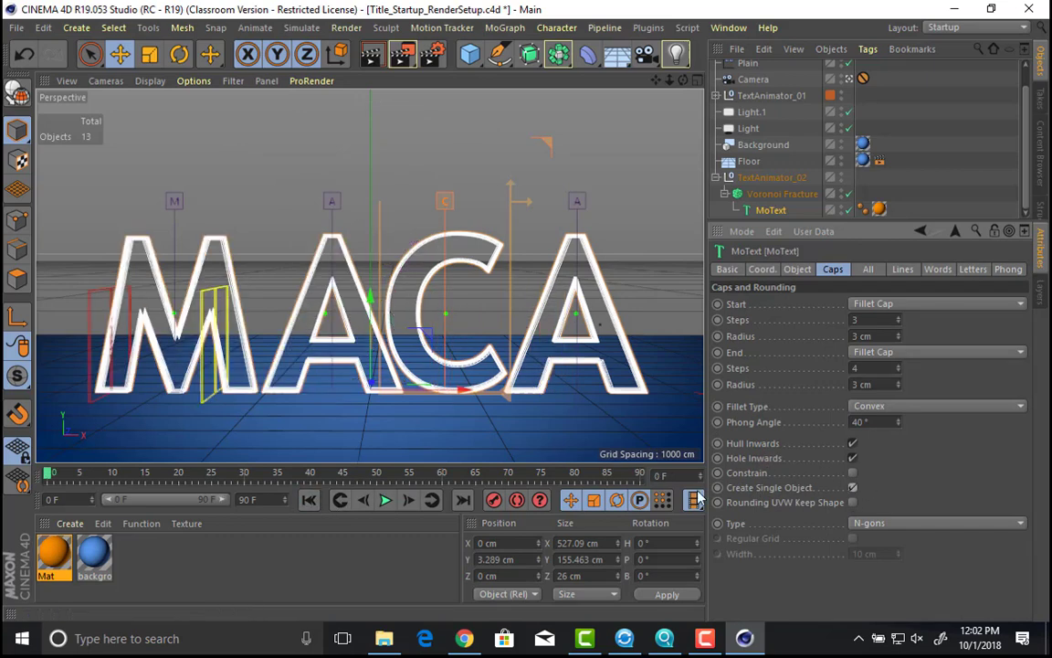
# Step: Play and scrub the animation through frame 90 to examine the fragments as solid pieces
pyautogui.click(384, 501)
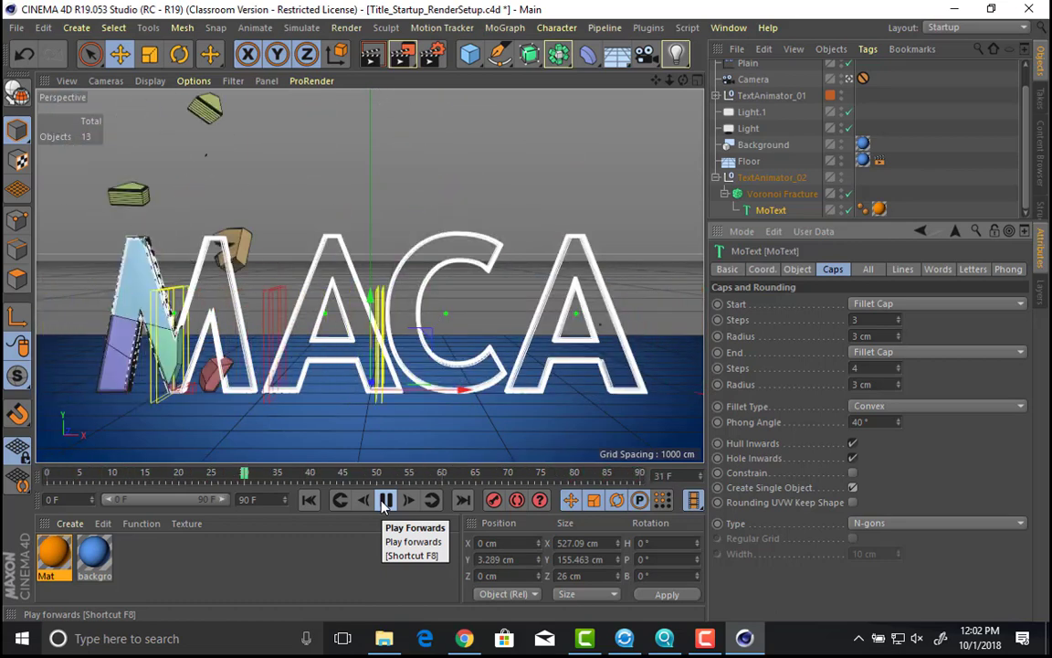
pyautogui.click(385, 502)
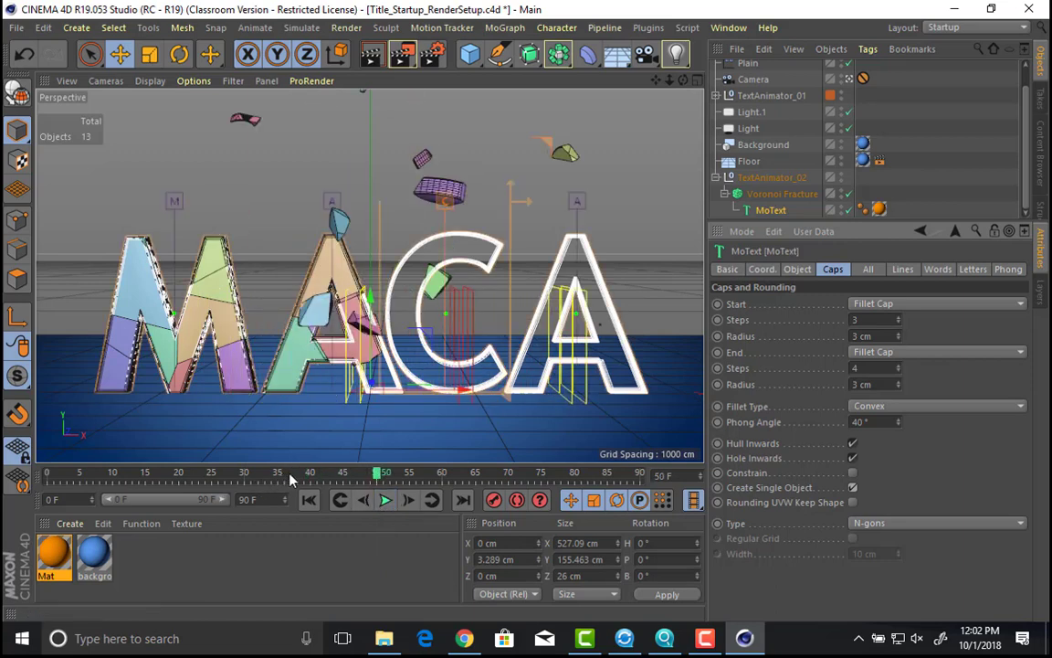
pyautogui.moveTo(290, 480); pyautogui.dragTo(385, 474)
pyautogui.moveTo(408, 472); pyautogui.dragTo(660, 453)
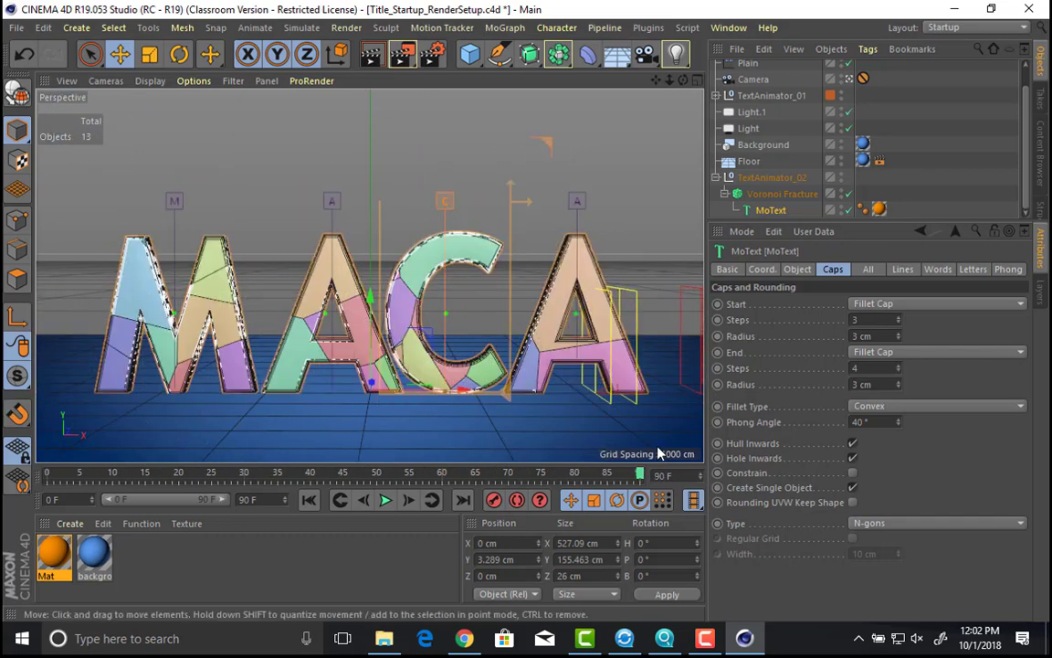
# Step: Raise the point amount of the Voronoi Fracture's uniform Point Generator distribution source to 250
pyautogui.click(781, 195)
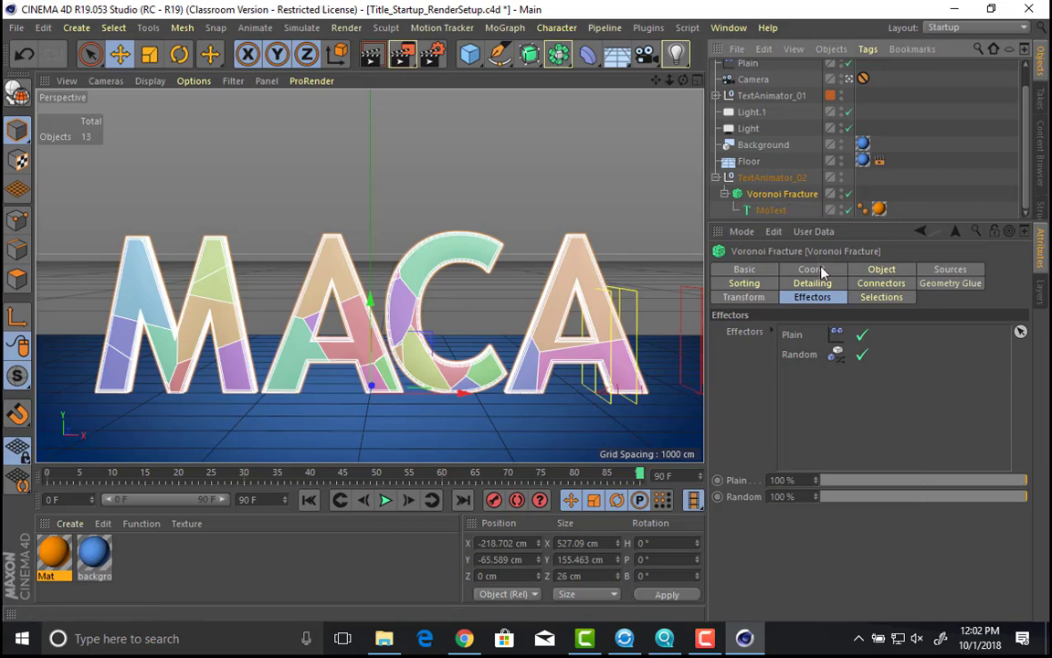
pyautogui.click(946, 270)
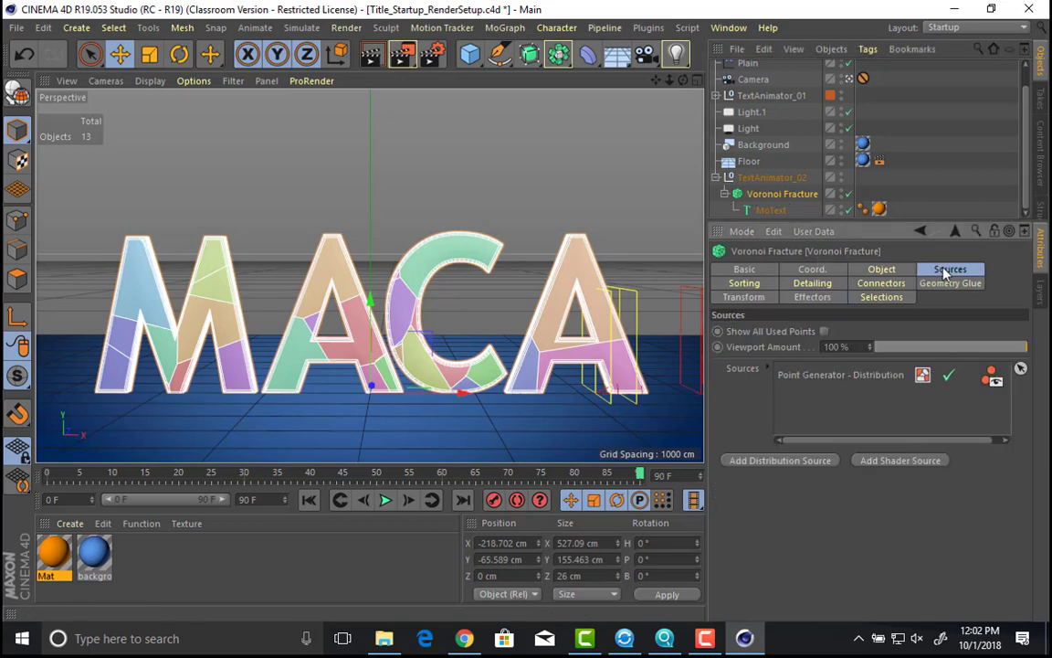
pyautogui.click(825, 376)
pyautogui.doubleClick(836, 541)
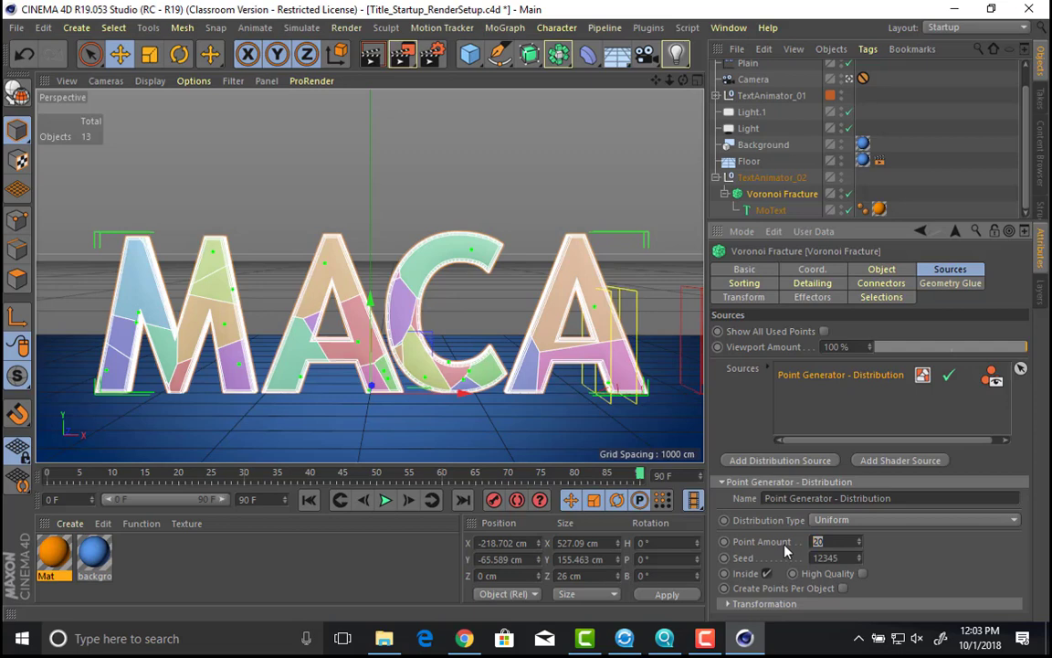
pyautogui.write('250')
pyautogui.press('Return')
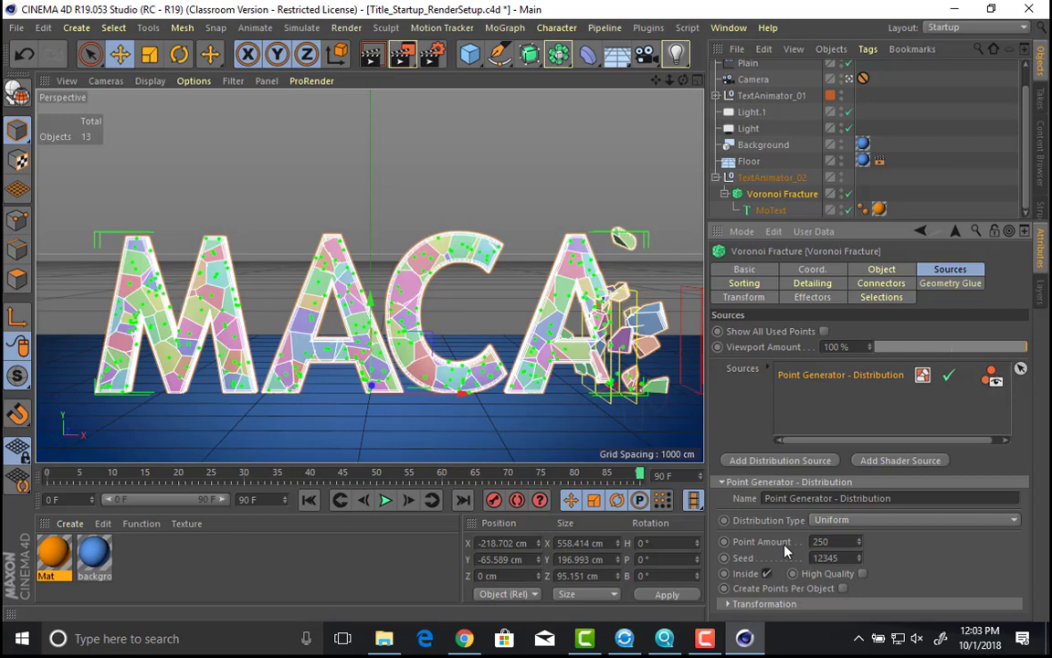
# Step: Play the animation from frame 0 and go to frame 90 to examine the smaller fragments
pyautogui.click(309, 499)
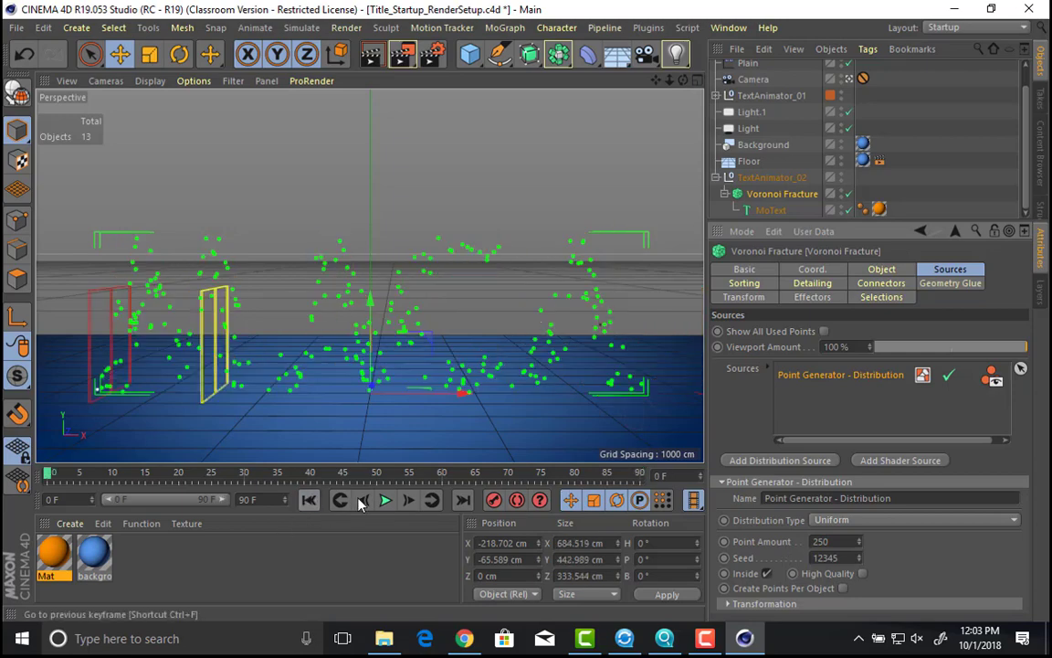
pyautogui.click(387, 500)
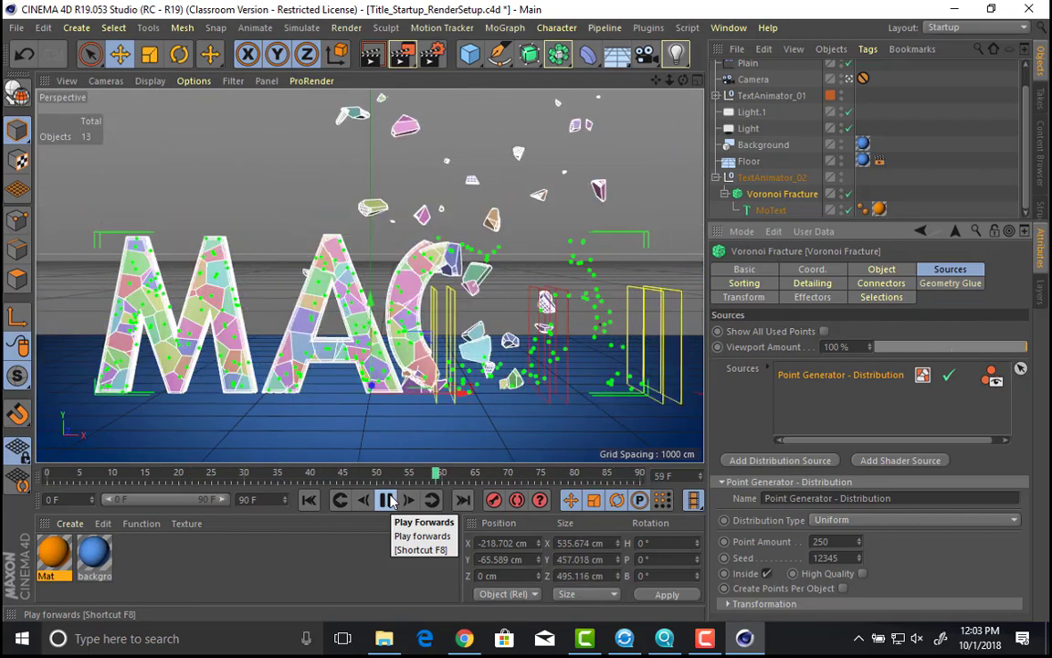
pyautogui.click(388, 499)
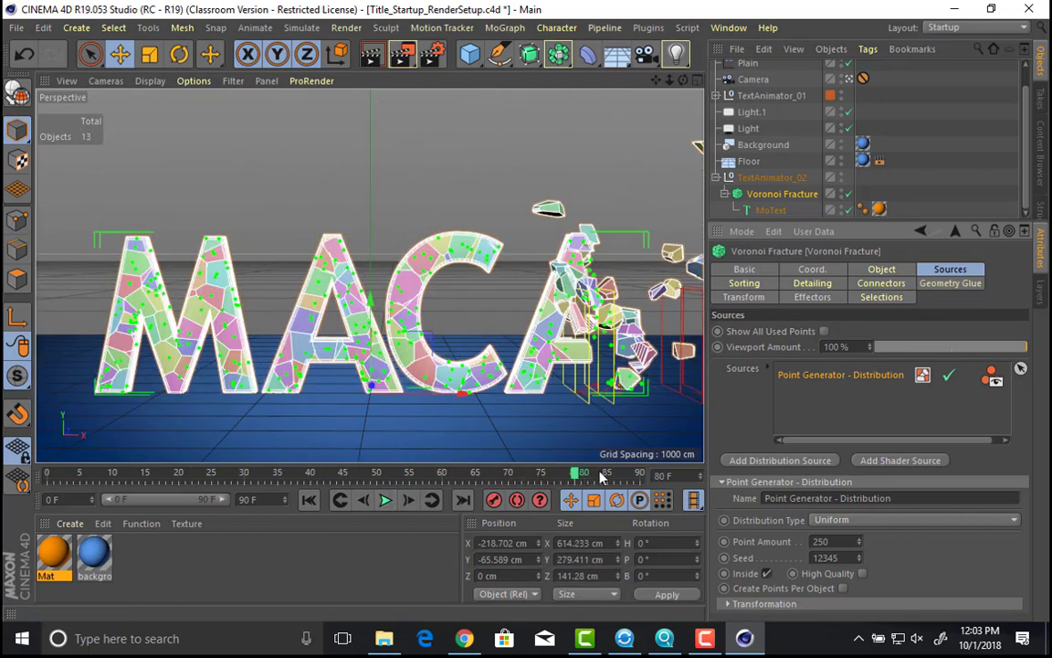
pyautogui.click(640, 473)
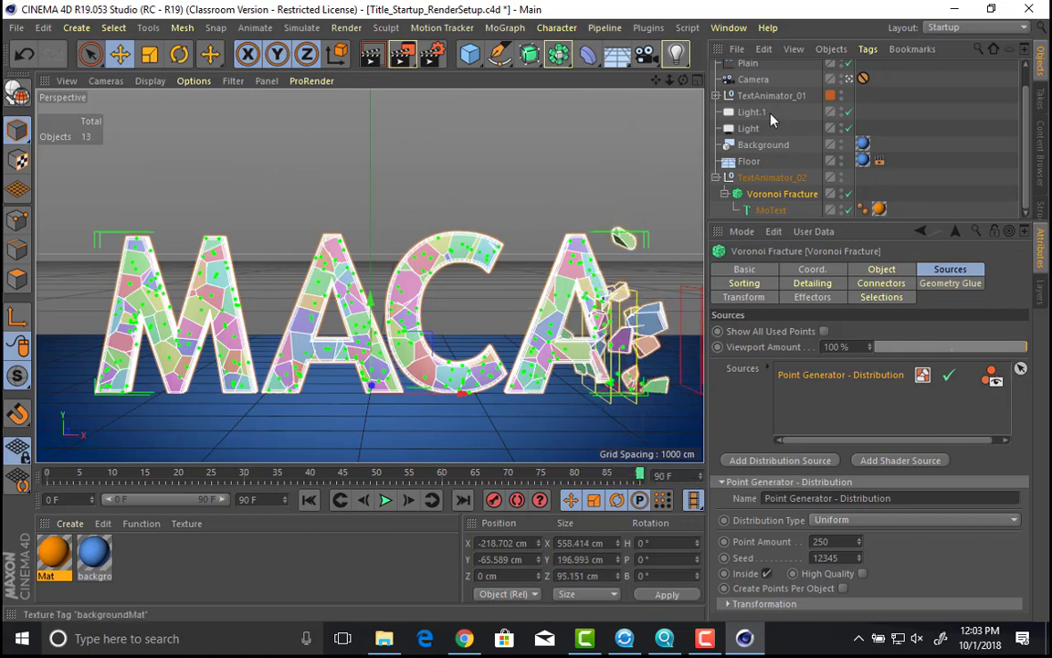
# Step: Set the X position of the Random and Plain effectors together to 407 cm and keyframe it at frame 90
pyautogui.scroll(2, 762, 102)
pyautogui.click(754, 70)
pyautogui.keyDown('ctrl'); pyautogui.click(751, 85); pyautogui.keyUp('ctrl')
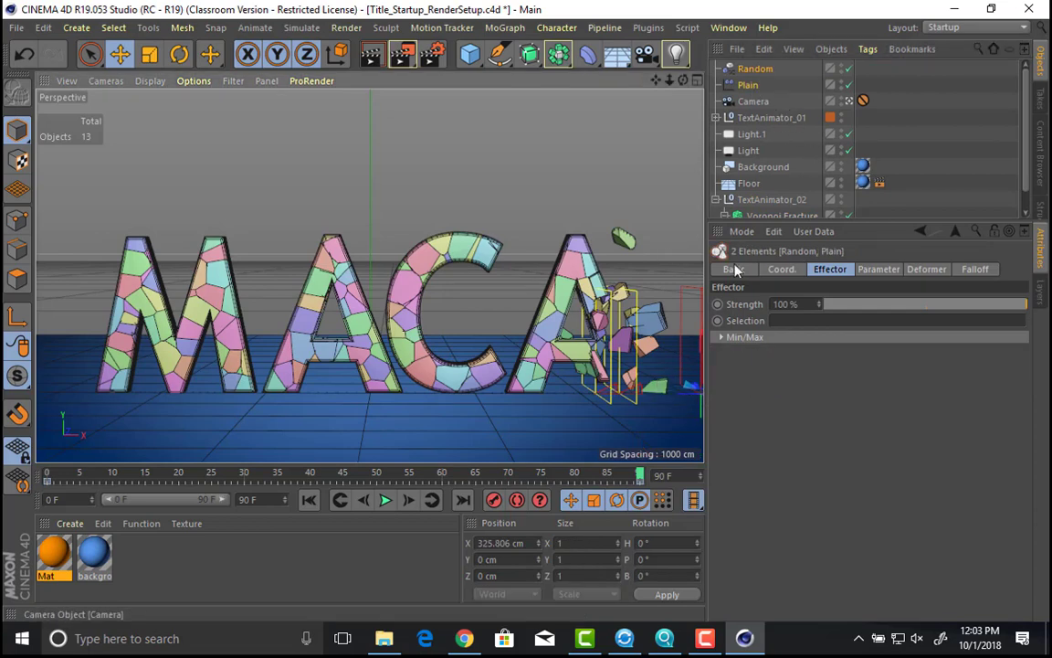
pyautogui.click(780, 270)
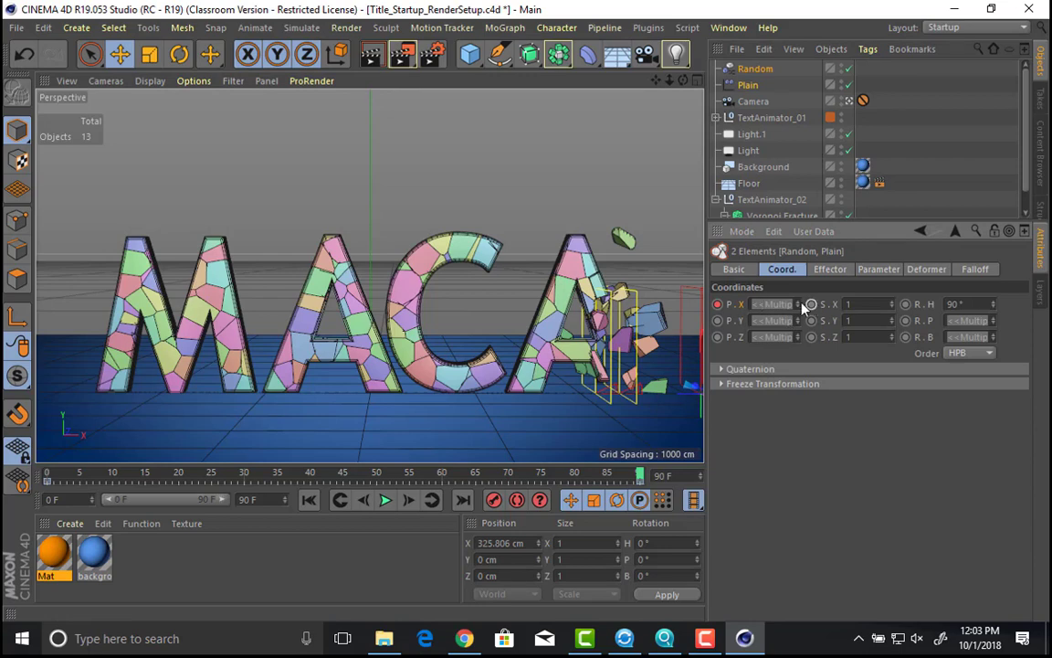
pyautogui.moveTo(800, 305); pyautogui.dragTo(799, 269)
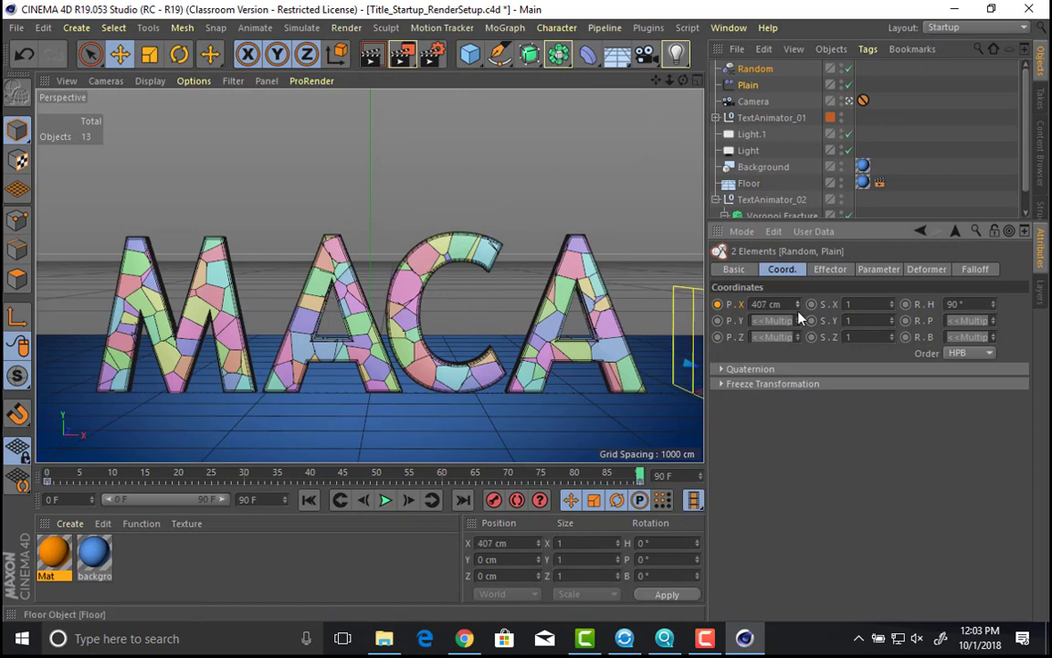
pyautogui.click(718, 304)
# Step: Scrub back to frame 48 and render a viewport preview of the scattering fragments
pyautogui.click(521, 473)
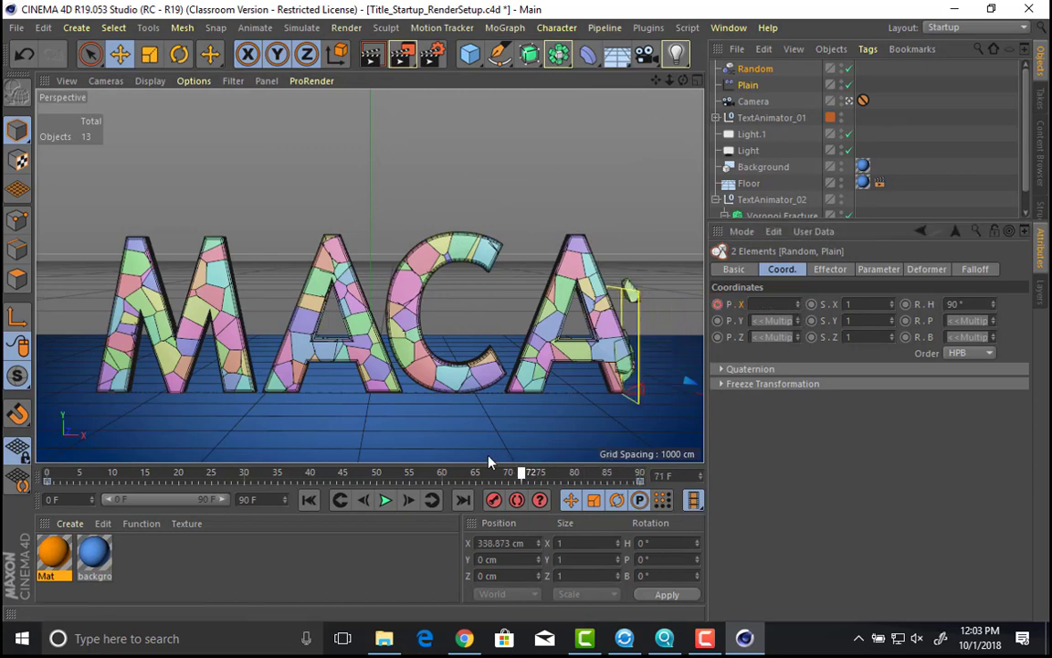
pyautogui.moveTo(489, 463)
pyautogui.mouseDown()
pyautogui.moveTo(421, 447)
pyautogui.moveTo(86, 418)
pyautogui.moveTo(99, 411)
pyautogui.moveTo(347, 460)
pyautogui.moveTo(625, 473)
pyautogui.moveTo(507, 471)
pyautogui.mouseUp()
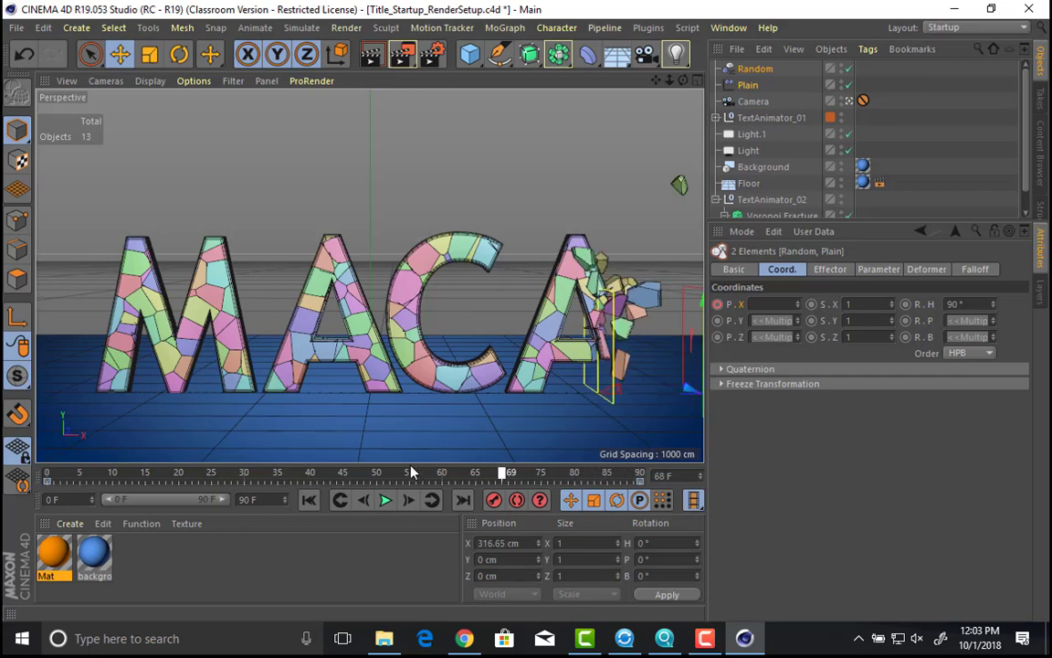
pyautogui.moveTo(411, 472); pyautogui.dragTo(362, 484)
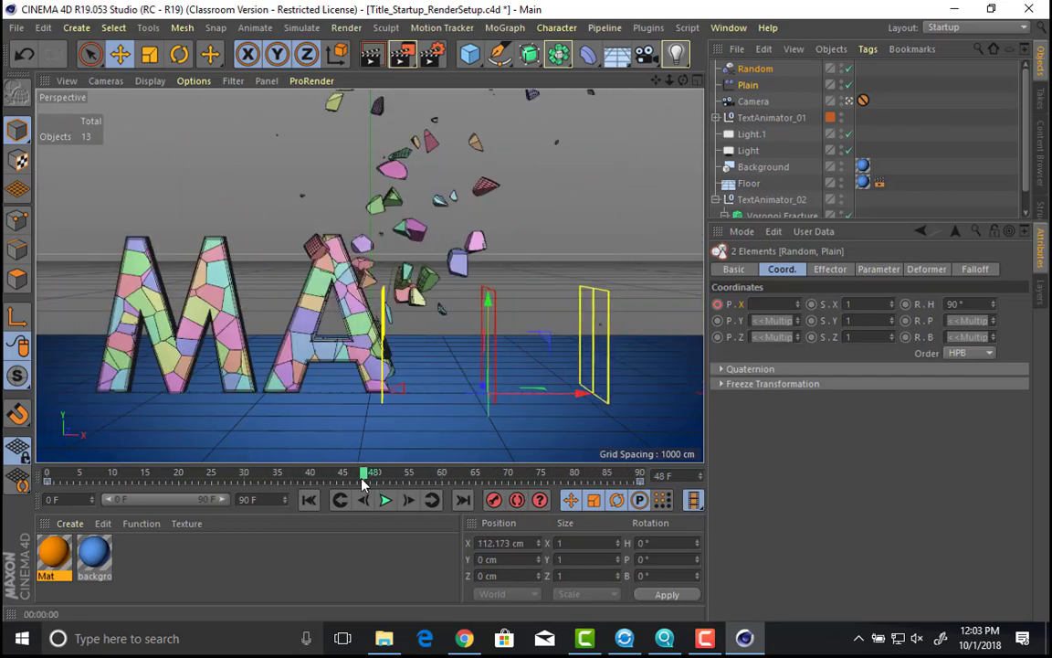
pyautogui.hotkey('ctrl', 'r')
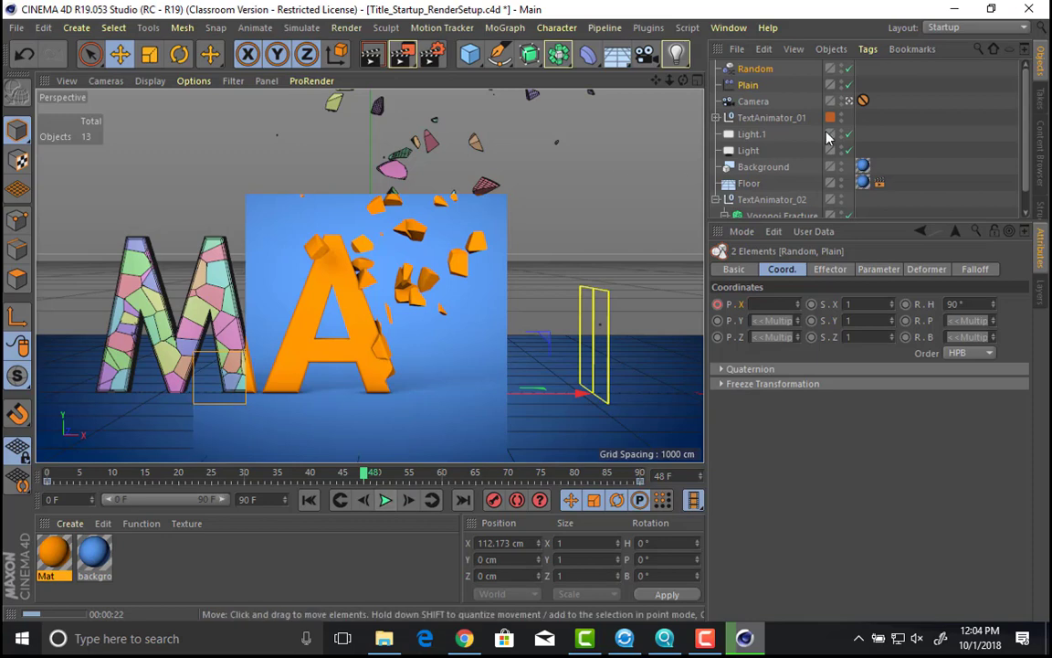
# Step: Keyframe the Random effector's X position alone at 447 cm on frame 90 and -213.308 cm on frame 0
pyautogui.click(748, 85)
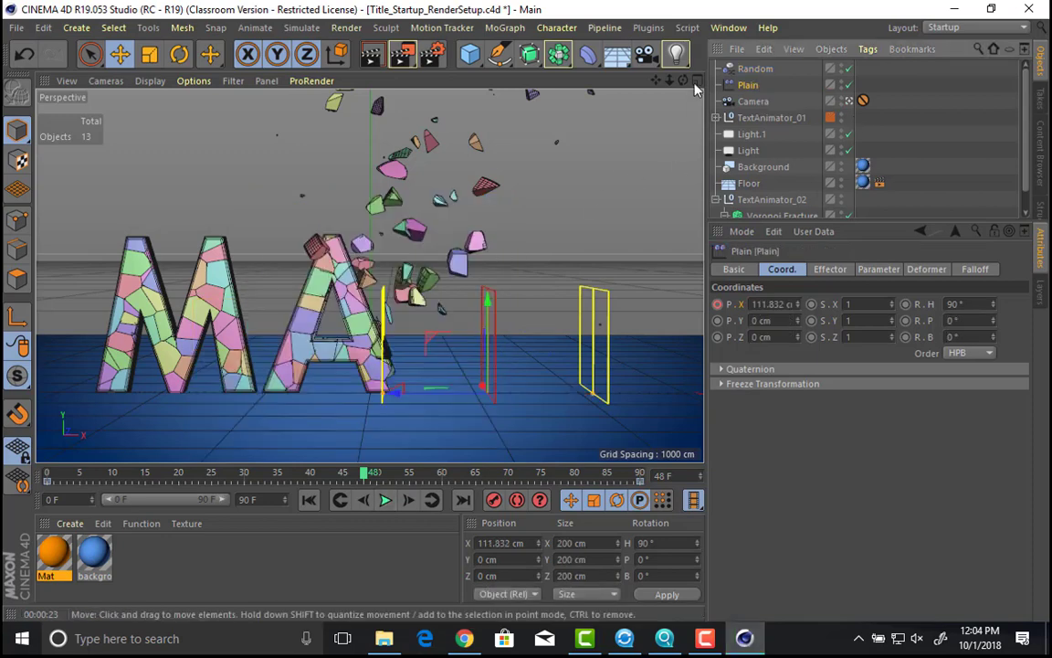
pyautogui.click(758, 71)
pyautogui.click(748, 87)
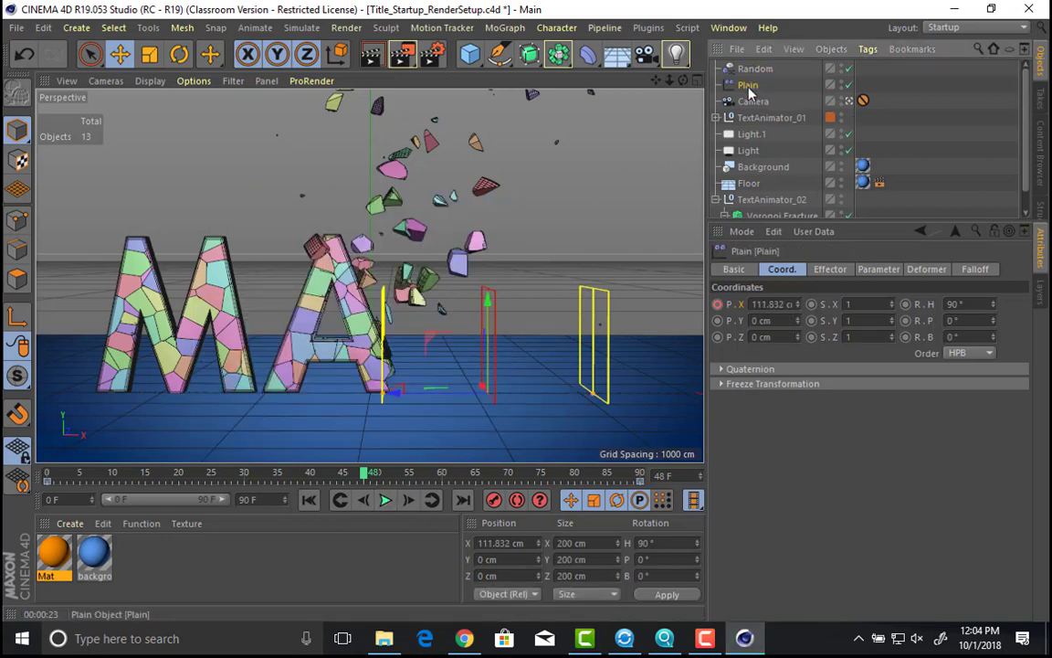
pyautogui.click(757, 70)
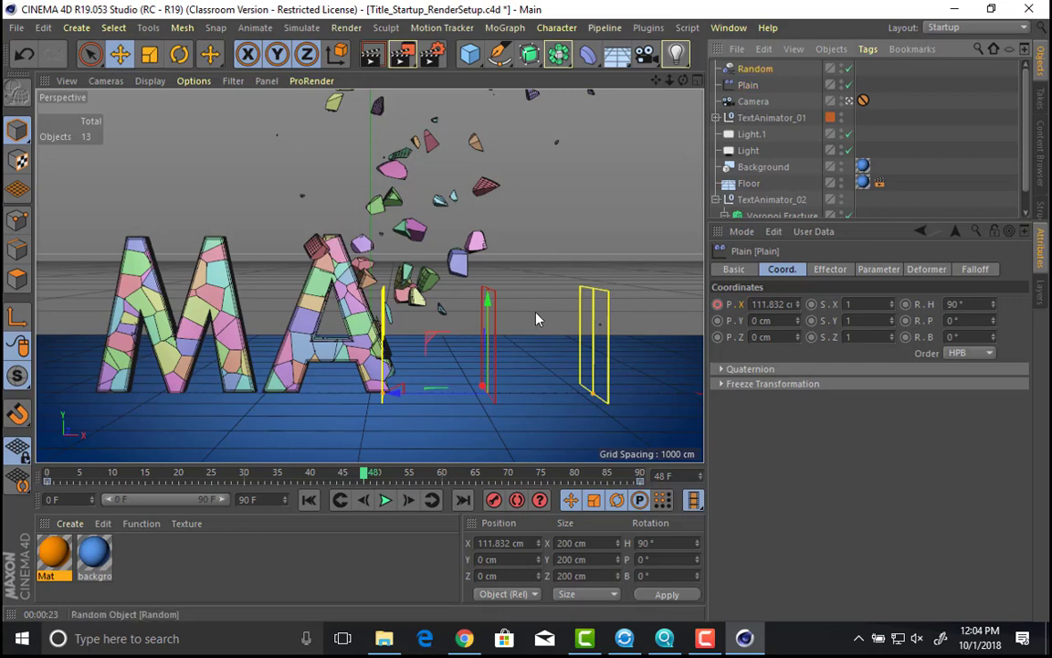
pyautogui.click(638, 473)
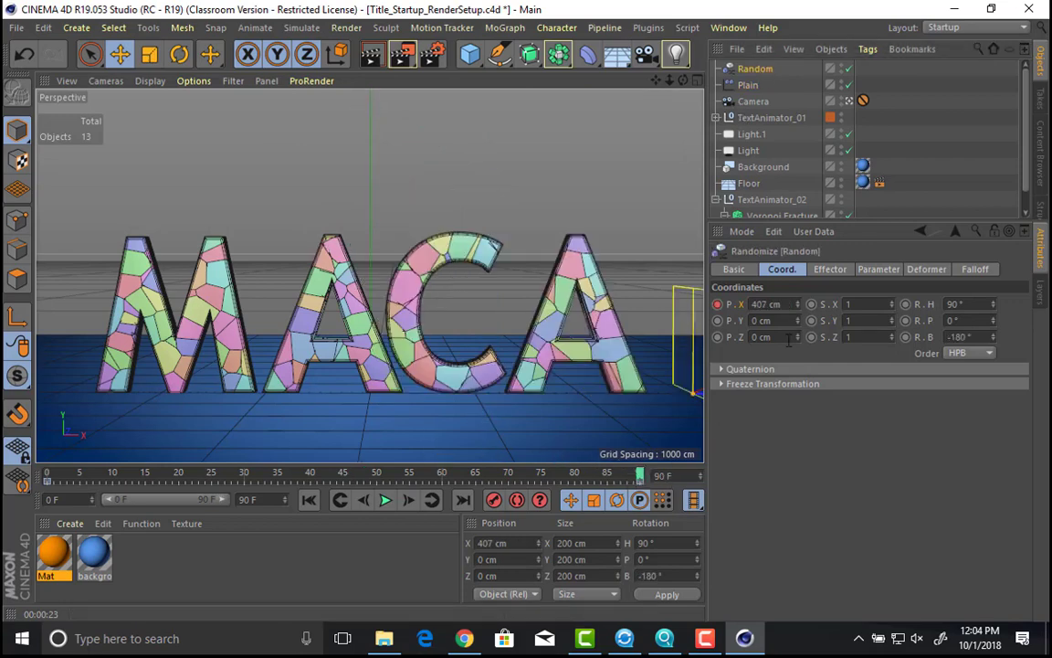
pyautogui.moveTo(798, 304)
pyautogui.mouseDown()
pyautogui.moveTo(763, 305)
pyautogui.moveTo(793, 304)
pyautogui.mouseUp()
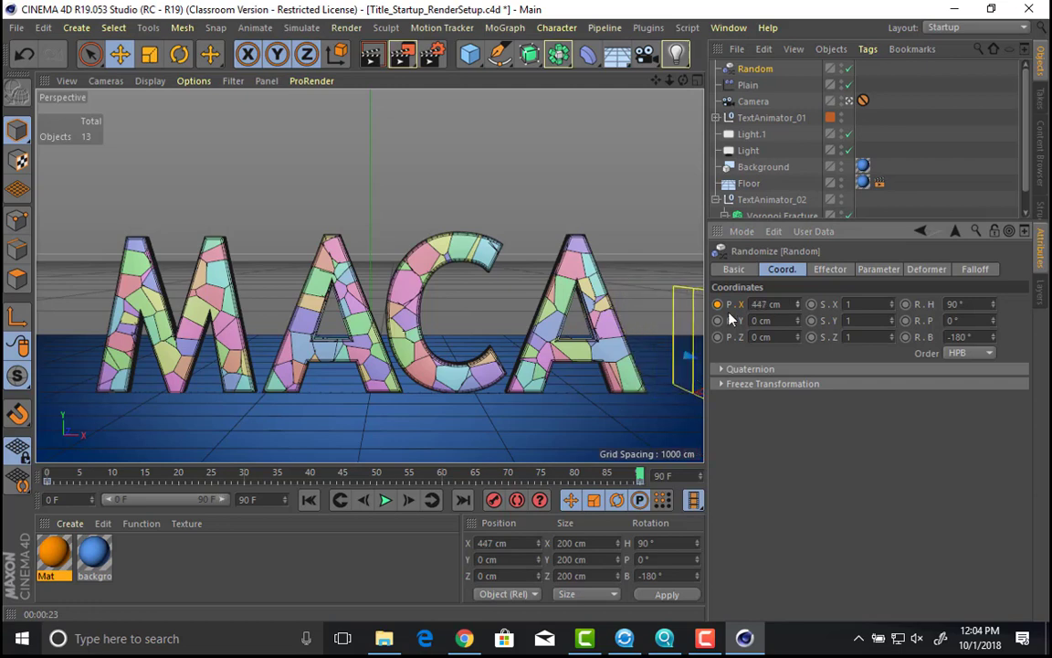
pyautogui.click(309, 499)
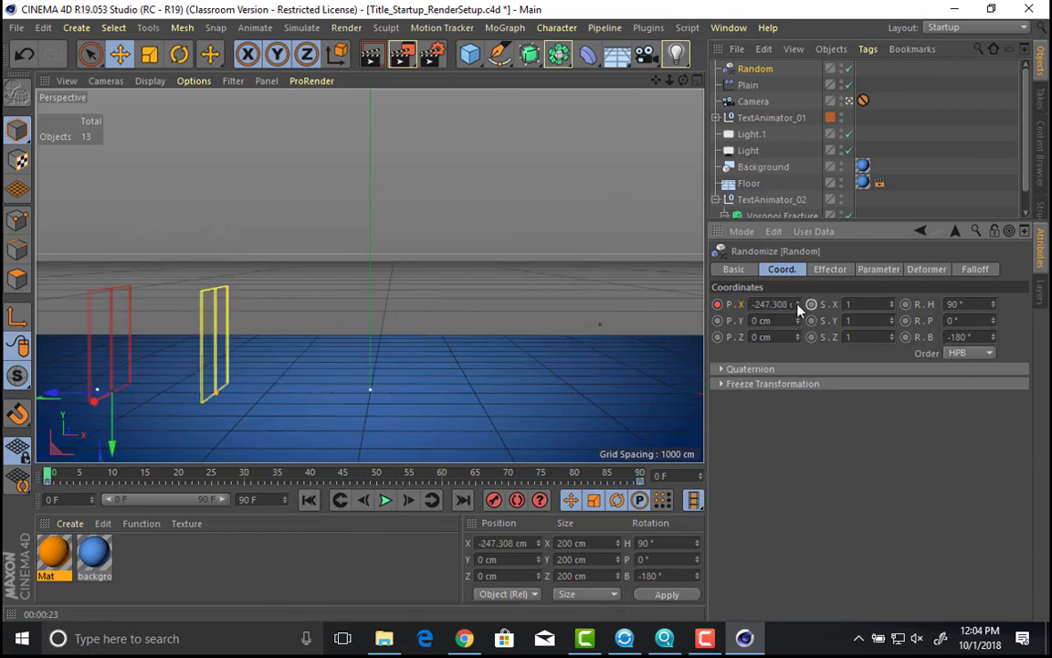
pyautogui.moveTo(797, 305); pyautogui.dragTo(797, 274)
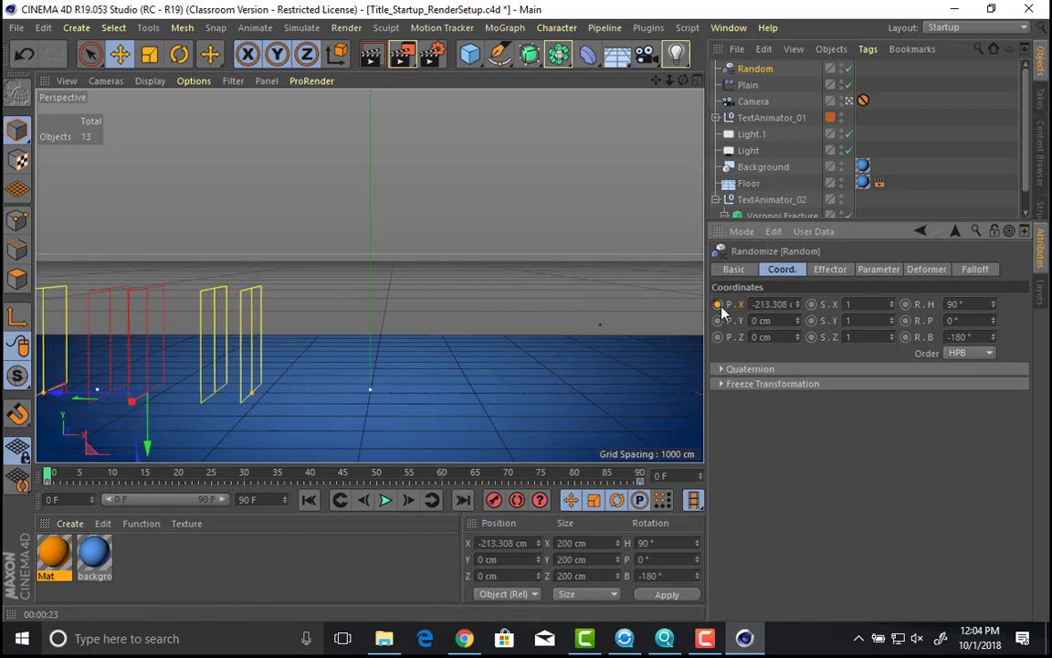
# Step: Play the animation up to frame 56 and shift the Random effector along X to about 229 cm
pyautogui.click(385, 500)
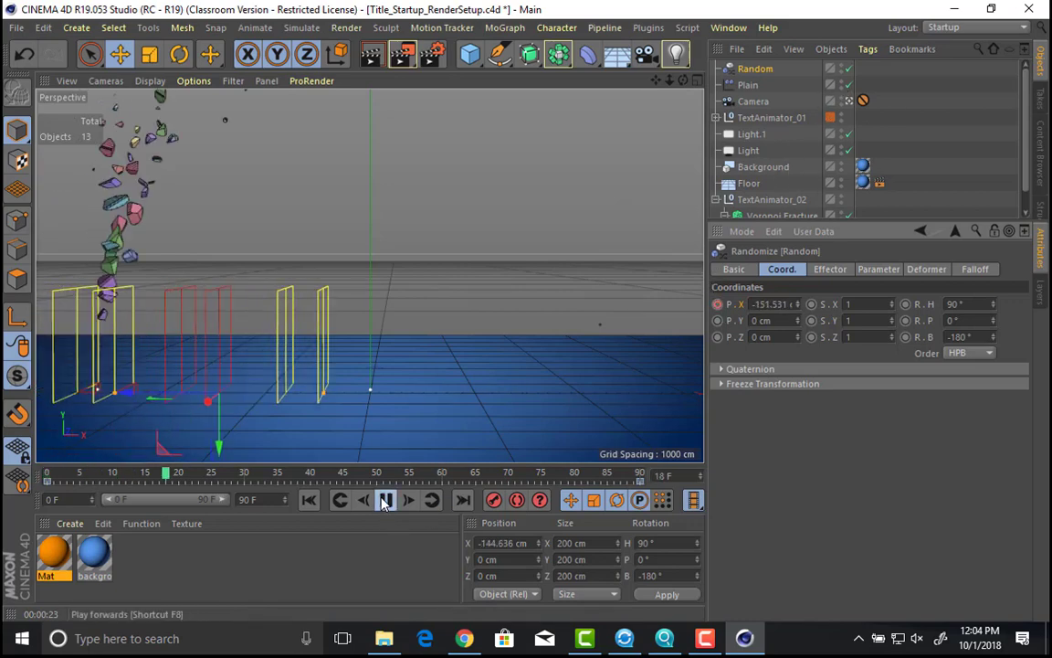
pyautogui.click(385, 500)
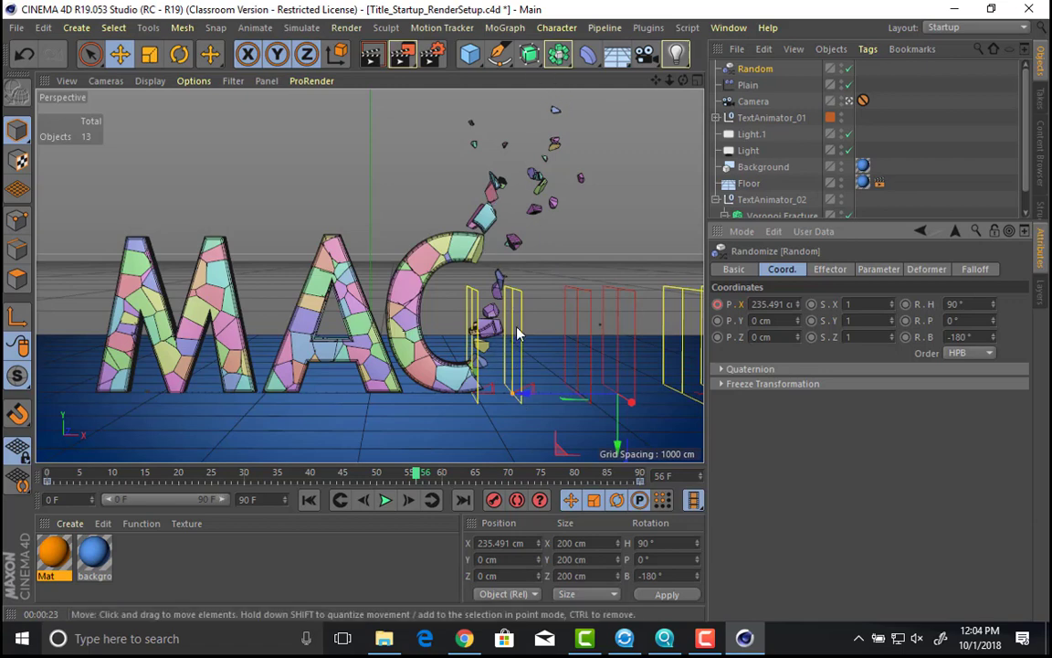
pyautogui.moveTo(538, 399); pyautogui.dragTo(533, 360)
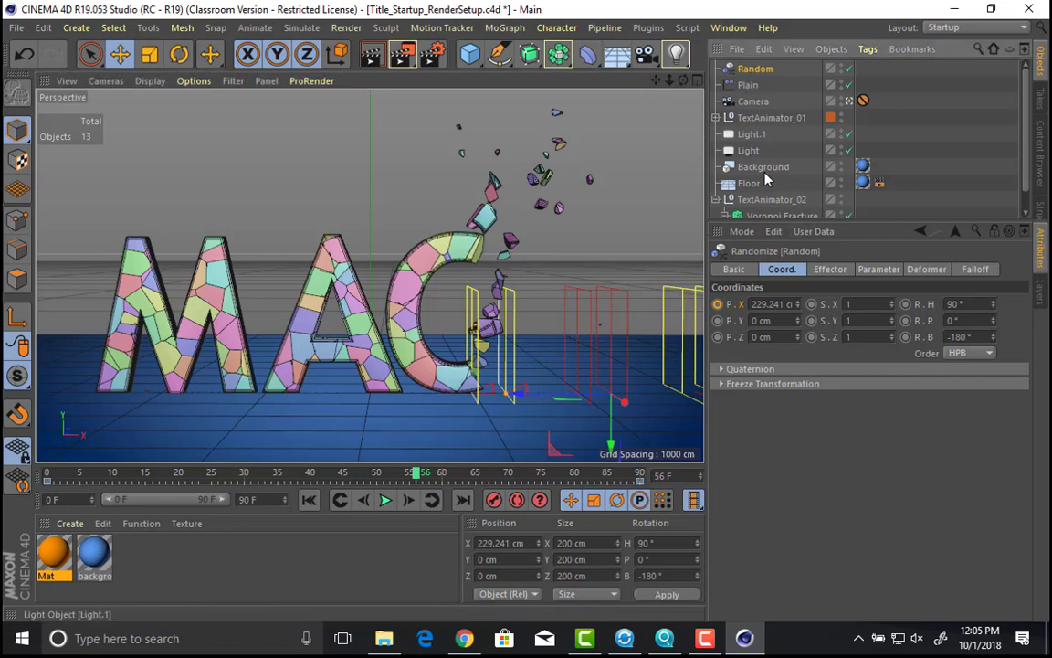
# Step: Move the Random and Plain effectors into the TextAnimator_02 null above the Voronoi Fracture and collapse the group
pyautogui.scroll(-2, 759, 190)
pyautogui.scroll(2, 763, 146)
pyautogui.keyDown('ctrl'); pyautogui.click(755, 85); pyautogui.keyUp('ctrl')
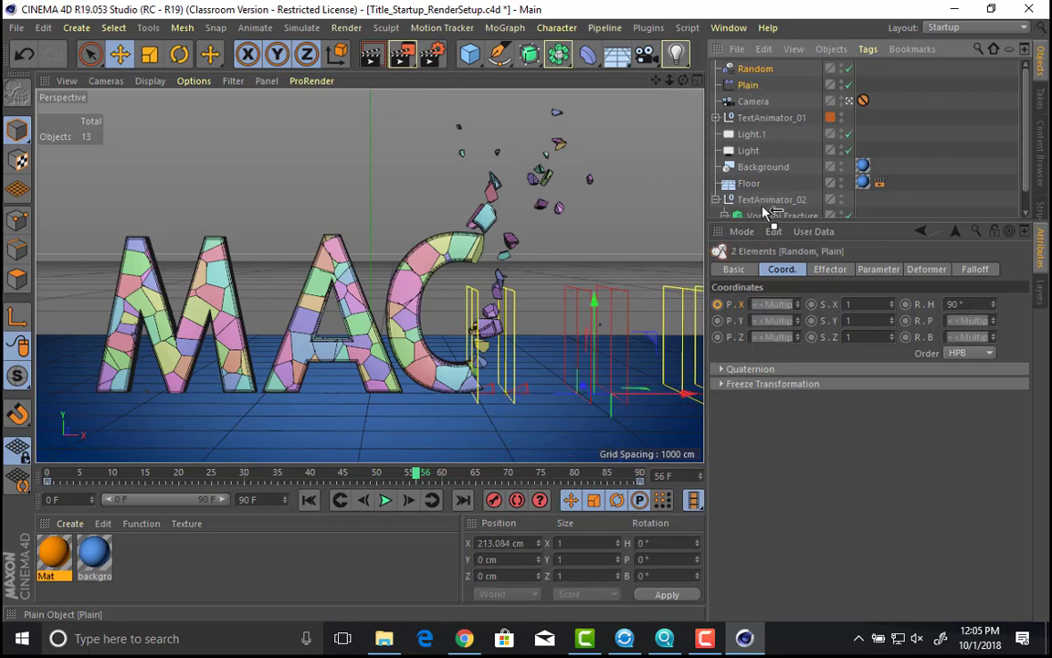
pyautogui.scroll(-1, 767, 217)
pyautogui.moveTo(770, 177); pyautogui.dragTo(772, 178)
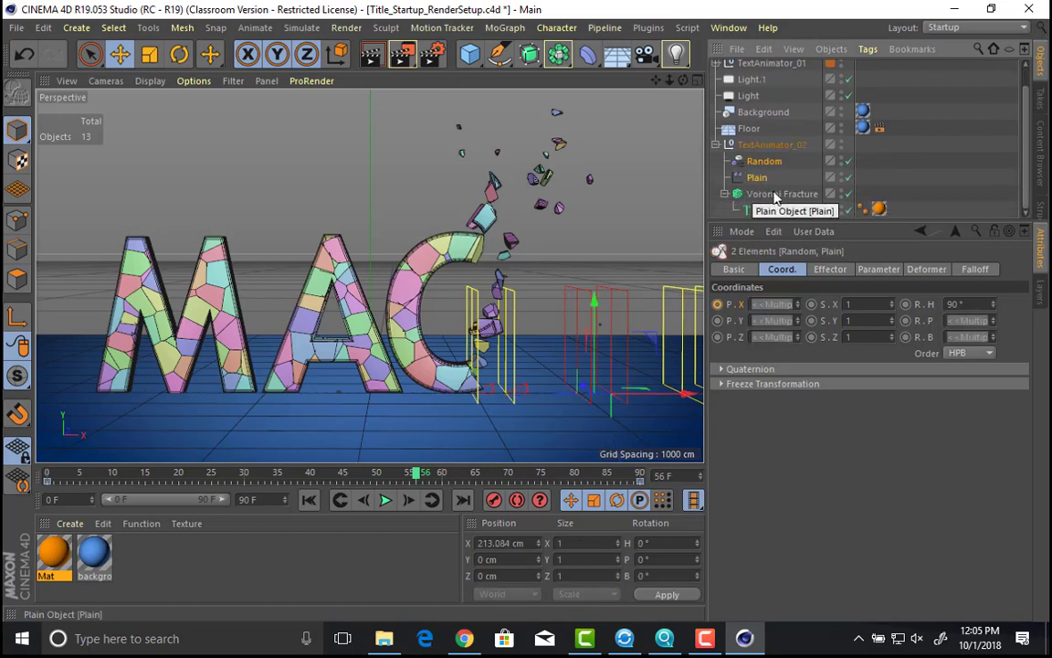
pyautogui.click(718, 145)
pyautogui.click(731, 167)
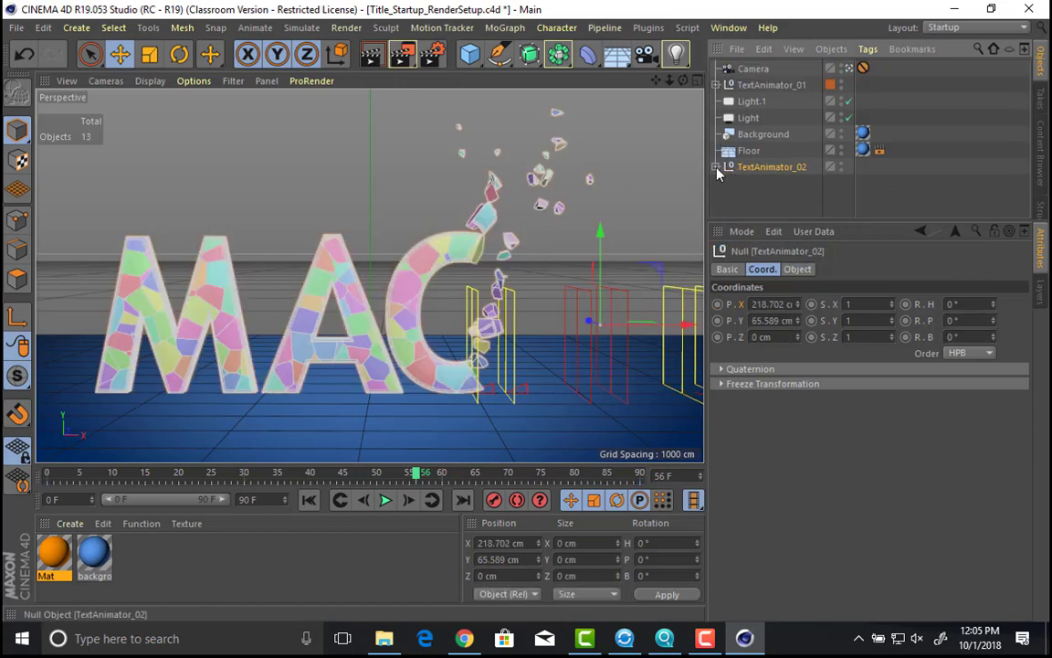
pyautogui.click(718, 167)
pyautogui.click(717, 167)
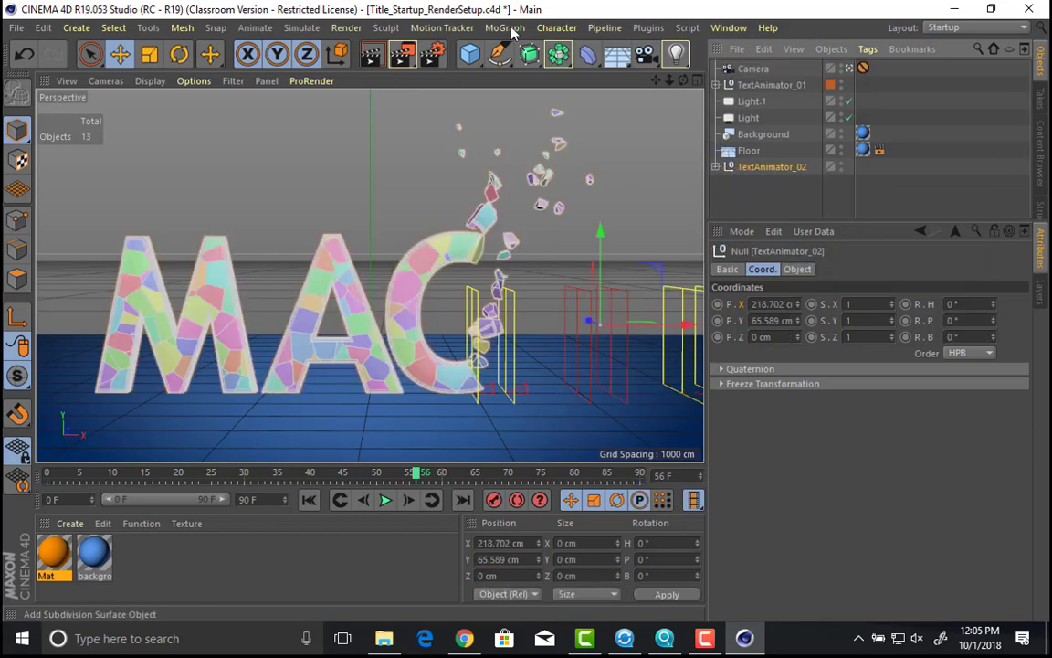
# Step: Change the render output file name in the Save settings so that it ends in TitleTwo
pyautogui.click(432, 54)
pyautogui.click(296, 196)
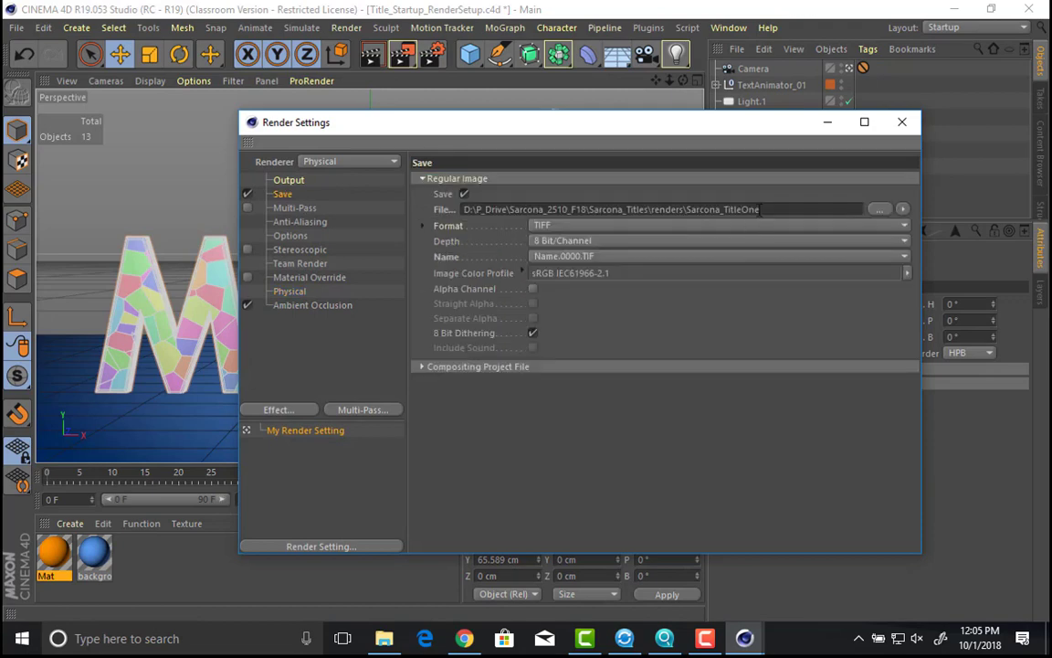
pyautogui.press('BackSpace')
pyautogui.write('Two')
pyautogui.click(902, 121)
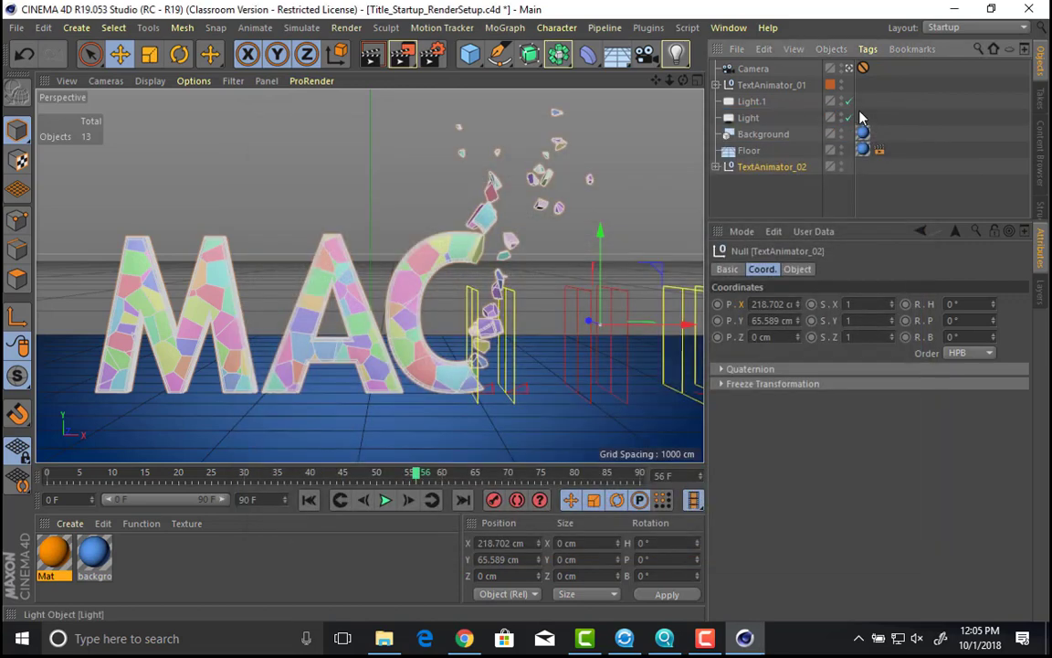
# Step: Save the scene and render a viewport preview of frame 56 with the Camera selected
pyautogui.click(754, 69)
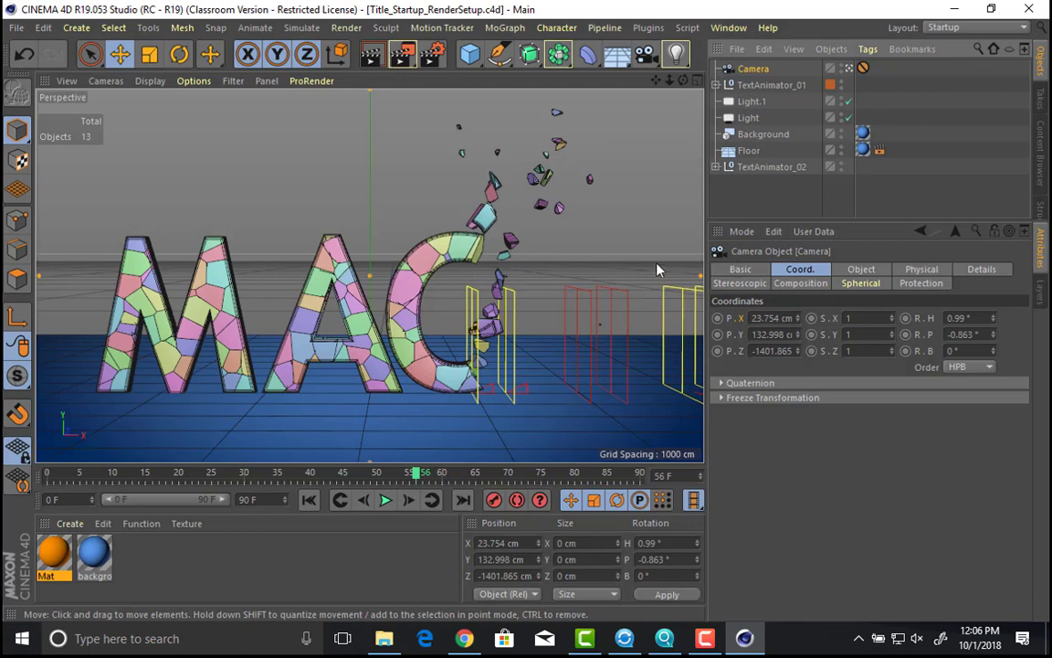
pyautogui.hotkey('ctrl', 'r')
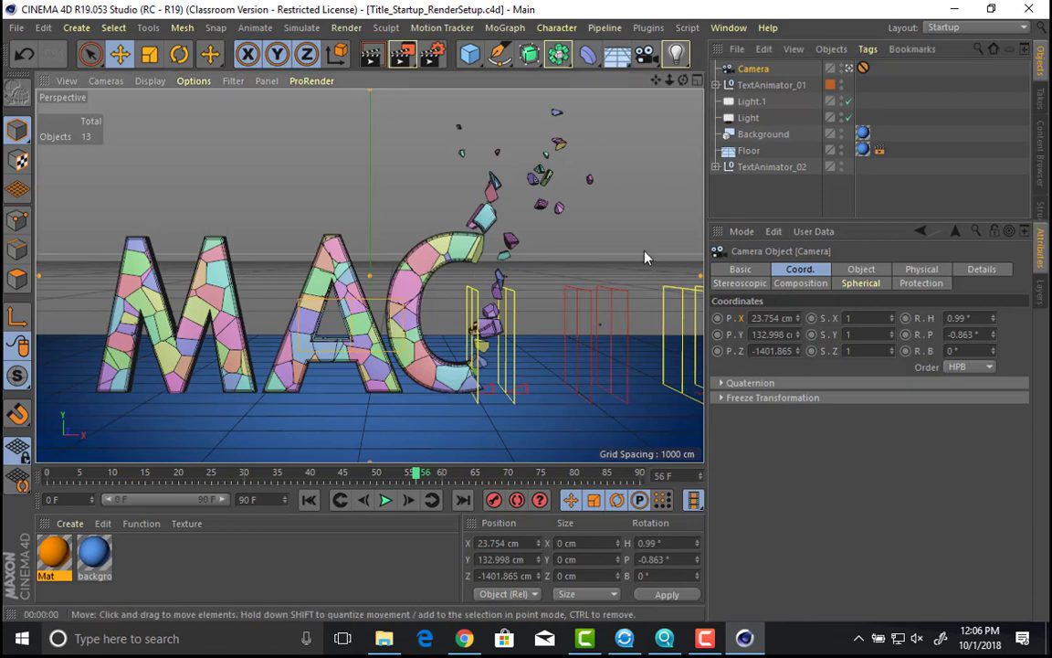